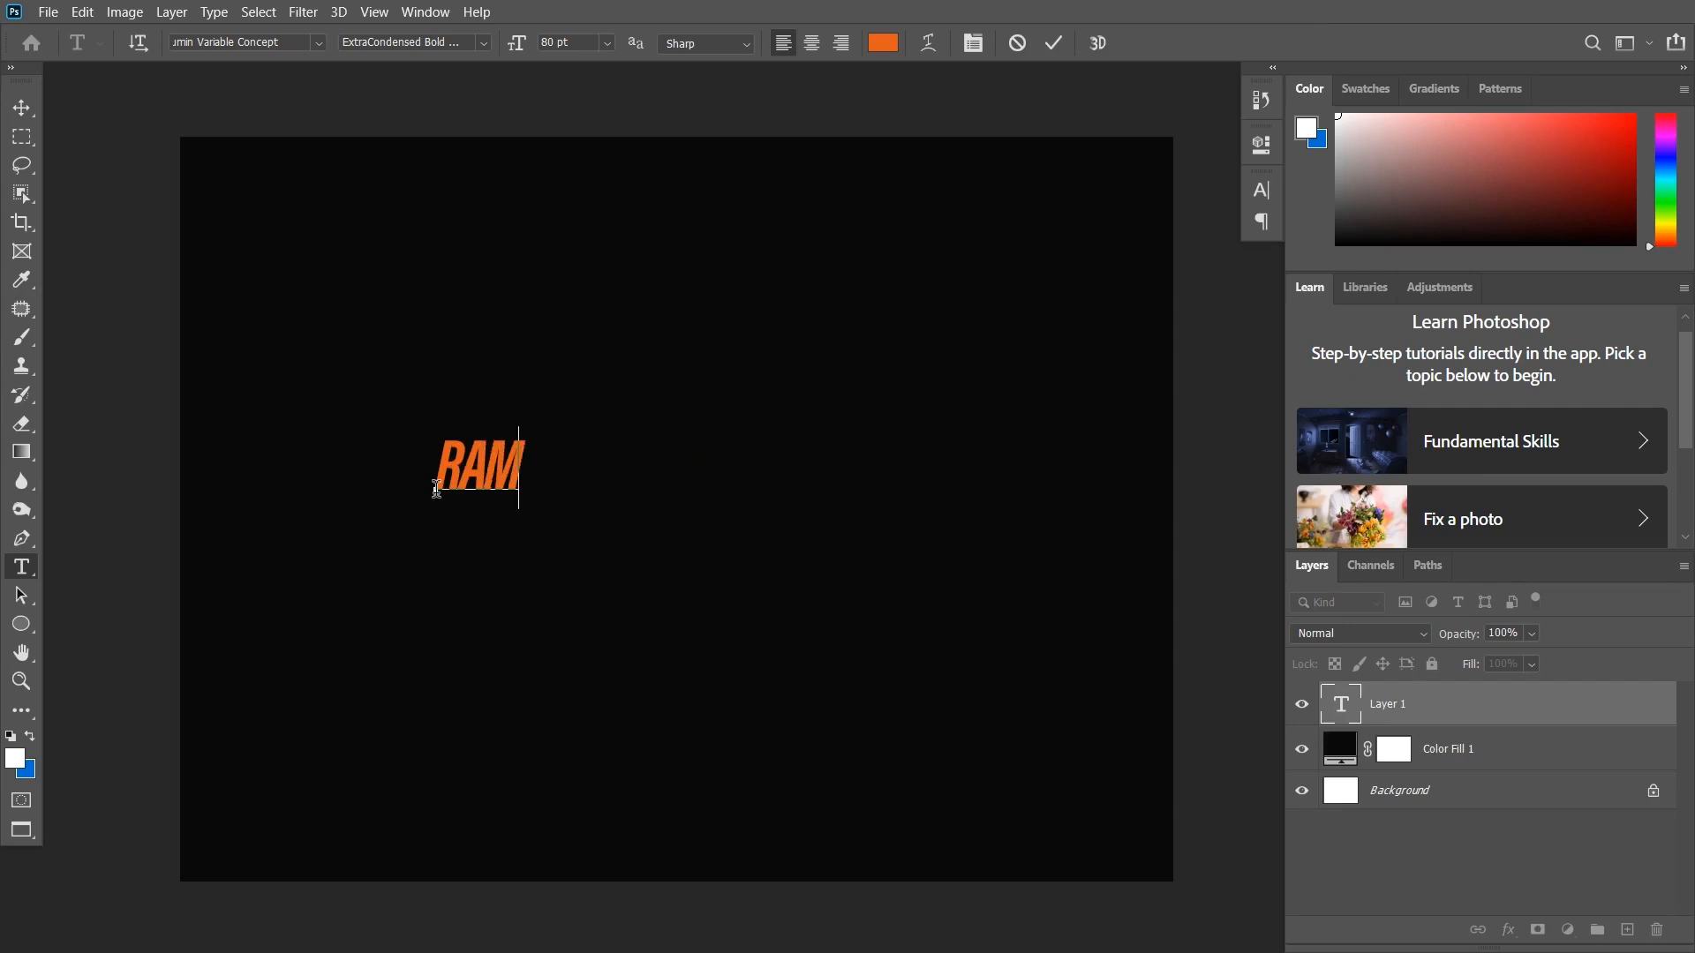
- Complete the heading text as RAMGARHIA and move it slightly toward the middle of the canvas
{"action": "type", "text": "GARHIA"}
{"action": "key", "text": "ctrl+Return"}
{"action": "key", "text": "v"}
{"action": "left_click_drag", "start_coordinate": [622, 484], "coordinate": [645, 503]}
- Change the colour of the RAMGARHIA text from orange to white
{"action": "left_click", "coordinate": [1269, 192]}
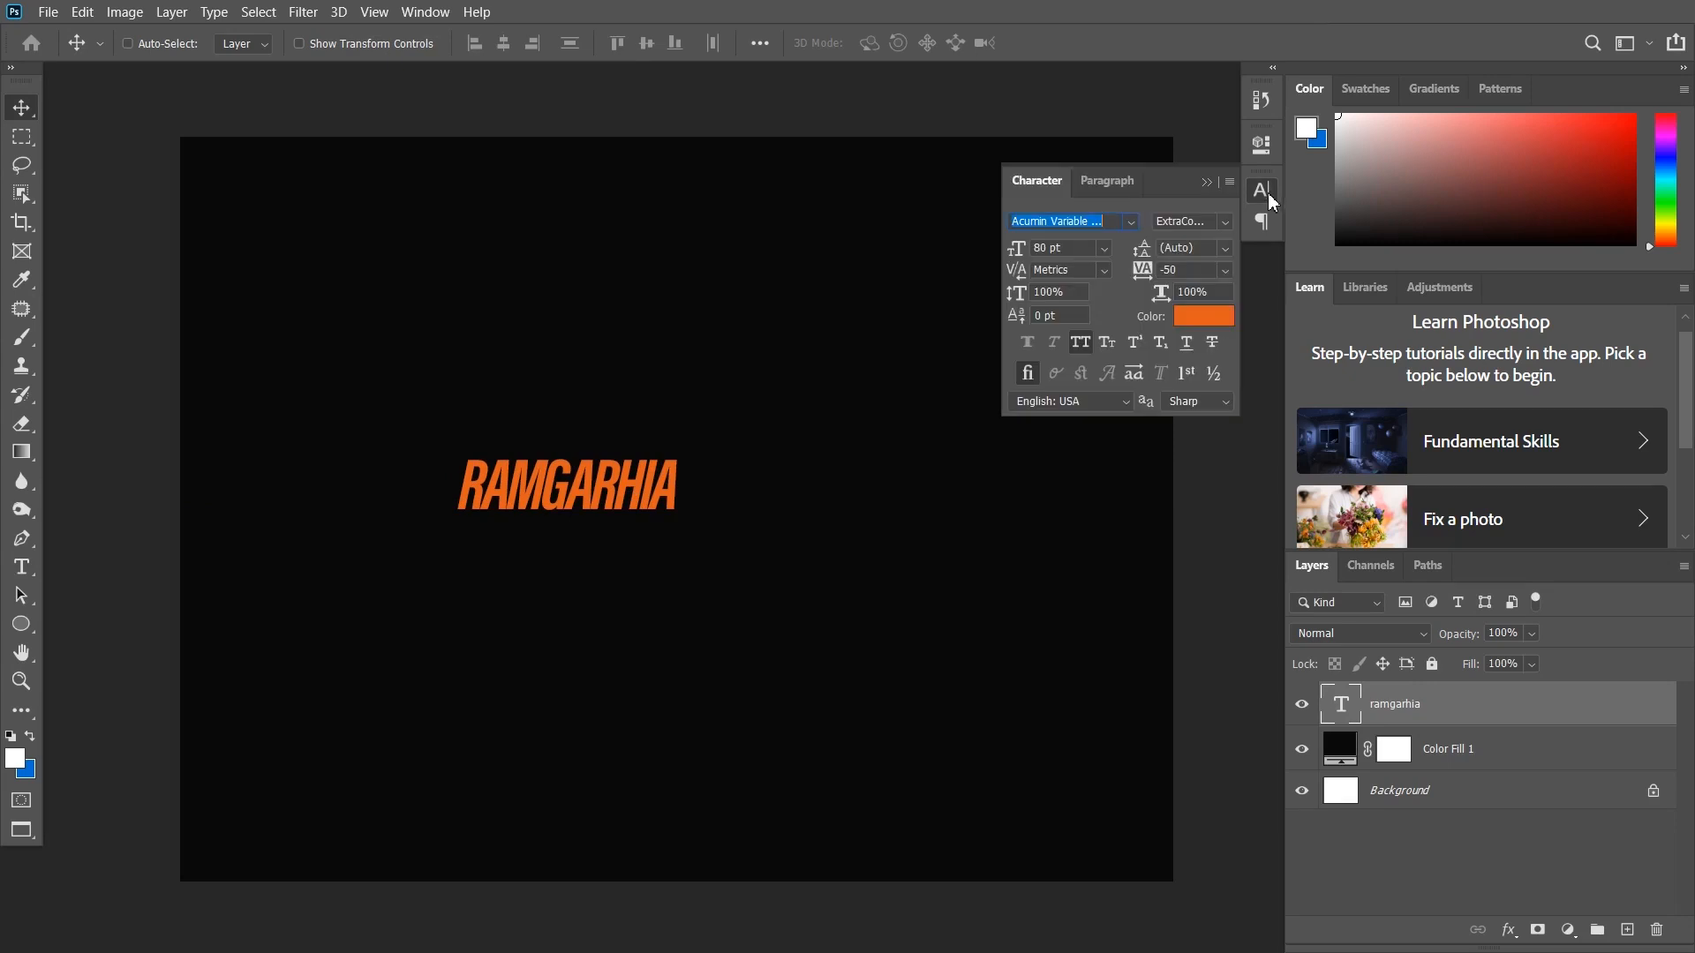
{"action": "left_click", "coordinate": [1199, 319]}
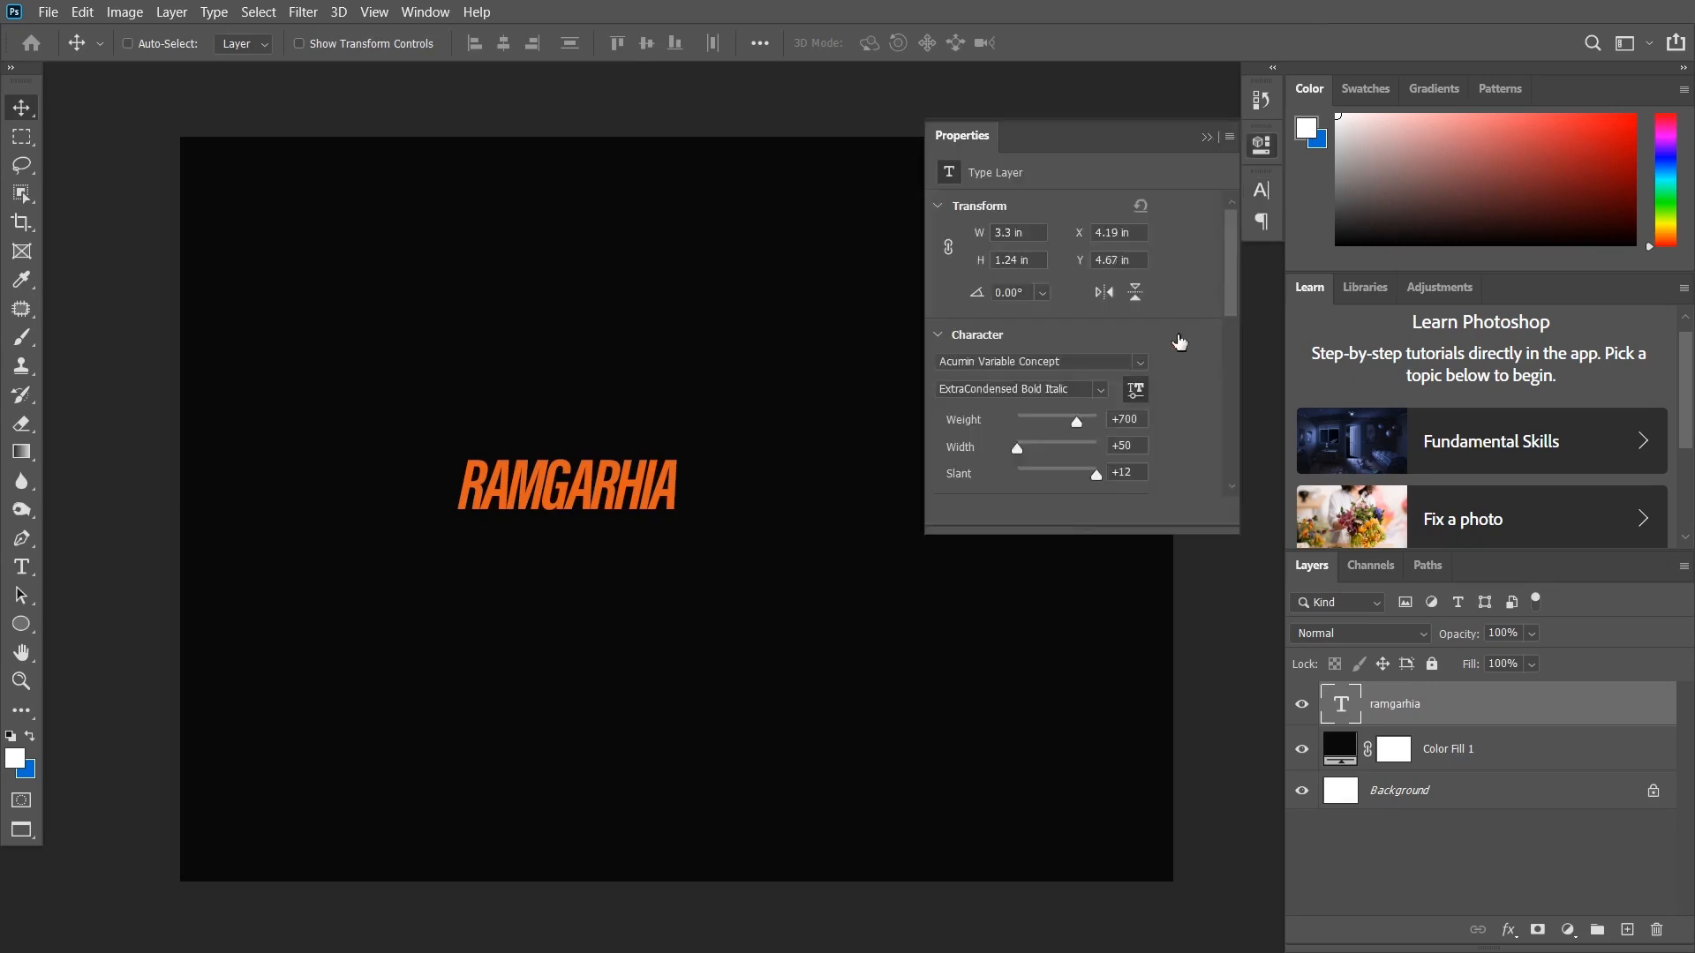
{"action": "mouse_move", "coordinate": [1399, 139]}
{"action": "left_mouse_down"}
{"action": "mouse_move", "coordinate": [1120, 167]}
{"action": "mouse_move", "coordinate": [1111, 146]}
{"action": "left_mouse_up"}
{"action": "left_click", "coordinate": [1601, 135]}
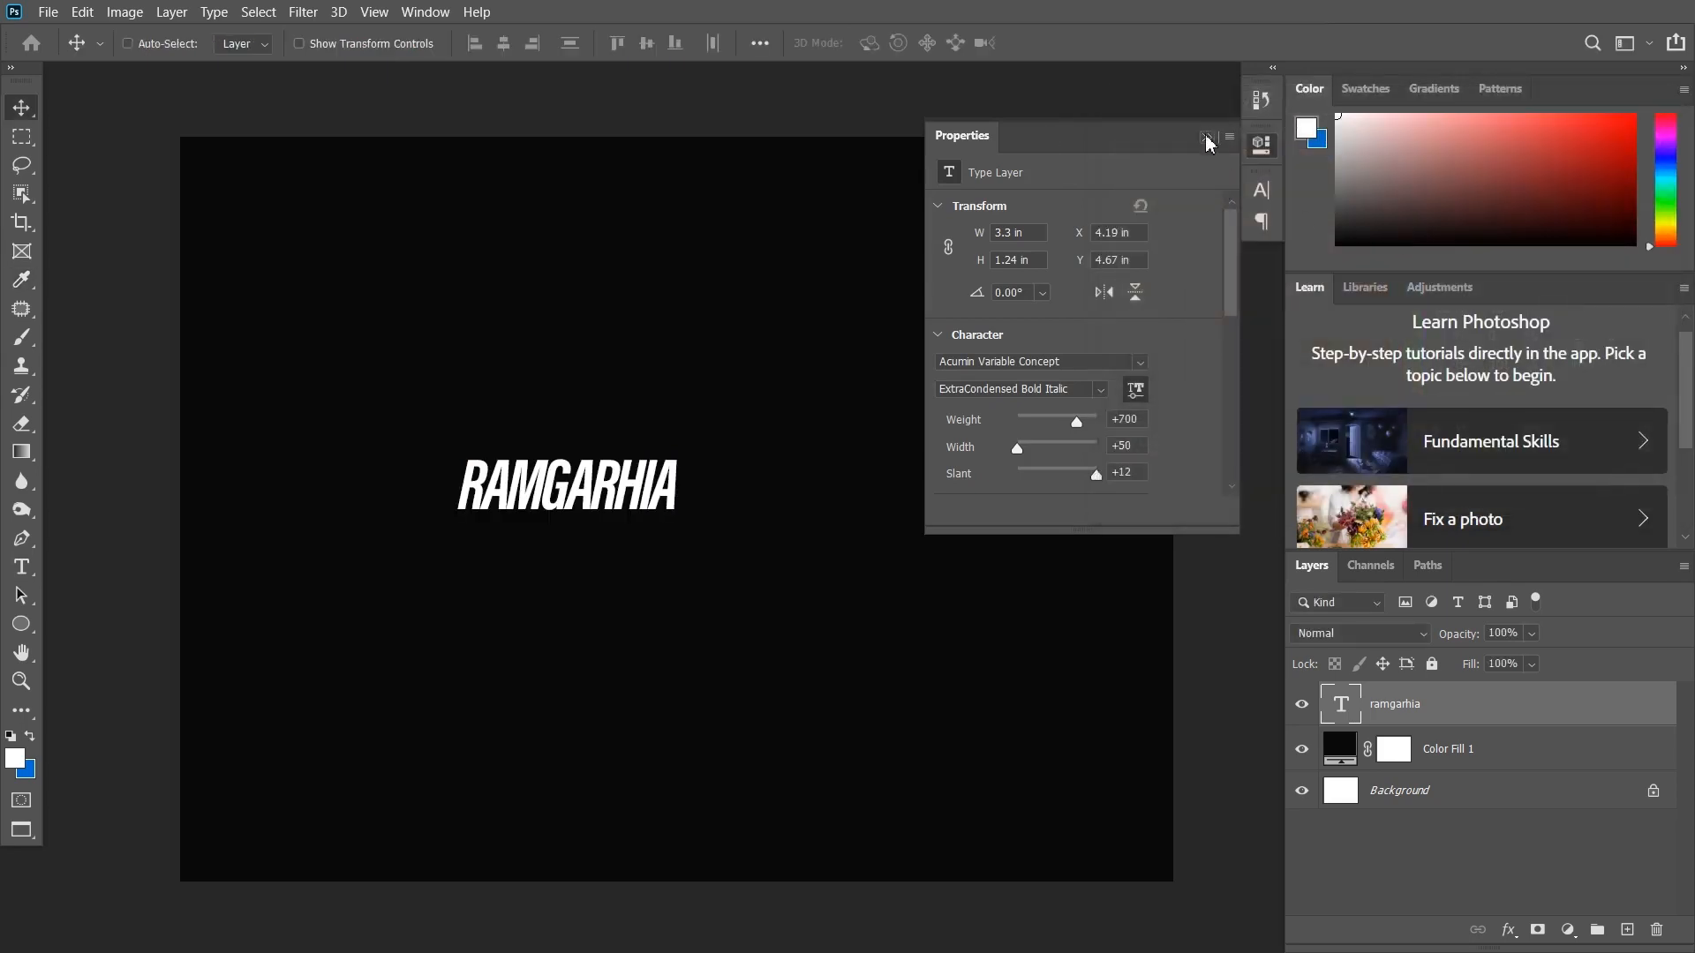
{"action": "left_click", "coordinate": [1209, 141]}
- Set the text's font to Nexa Bold Regular and its tracking to 0
{"action": "left_click", "coordinate": [1263, 189]}
{"action": "left_click", "coordinate": [1121, 219]}
{"action": "type", "text": "nexa"}
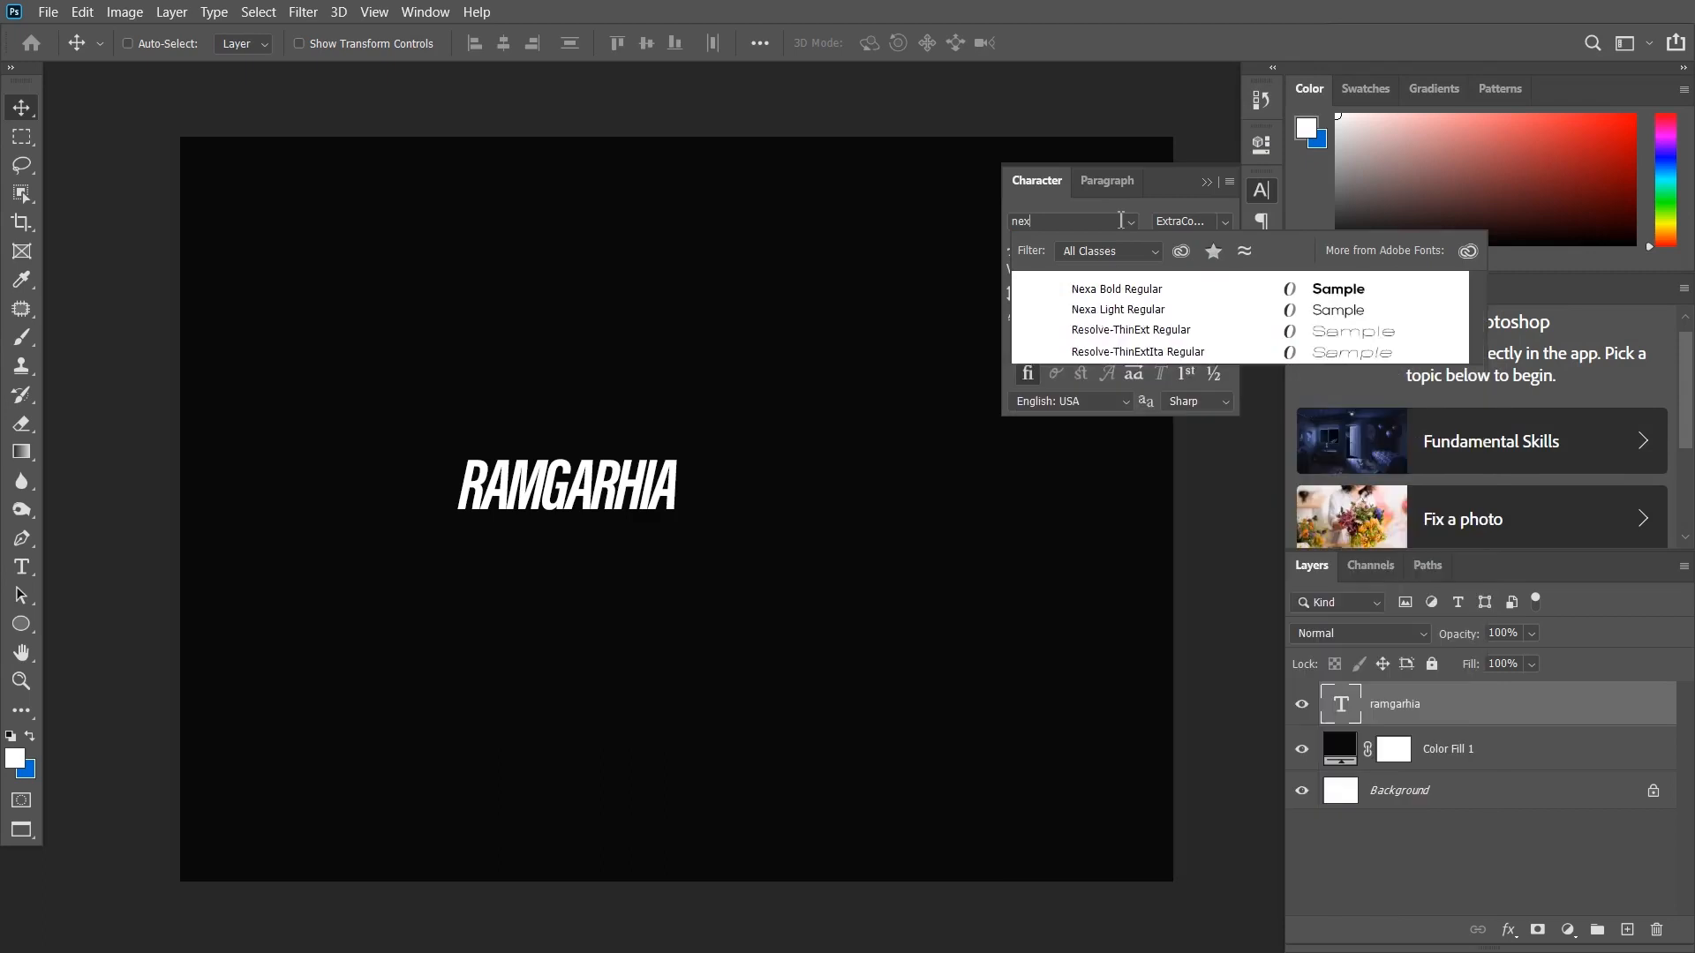
{"action": "left_click", "coordinate": [1165, 288]}
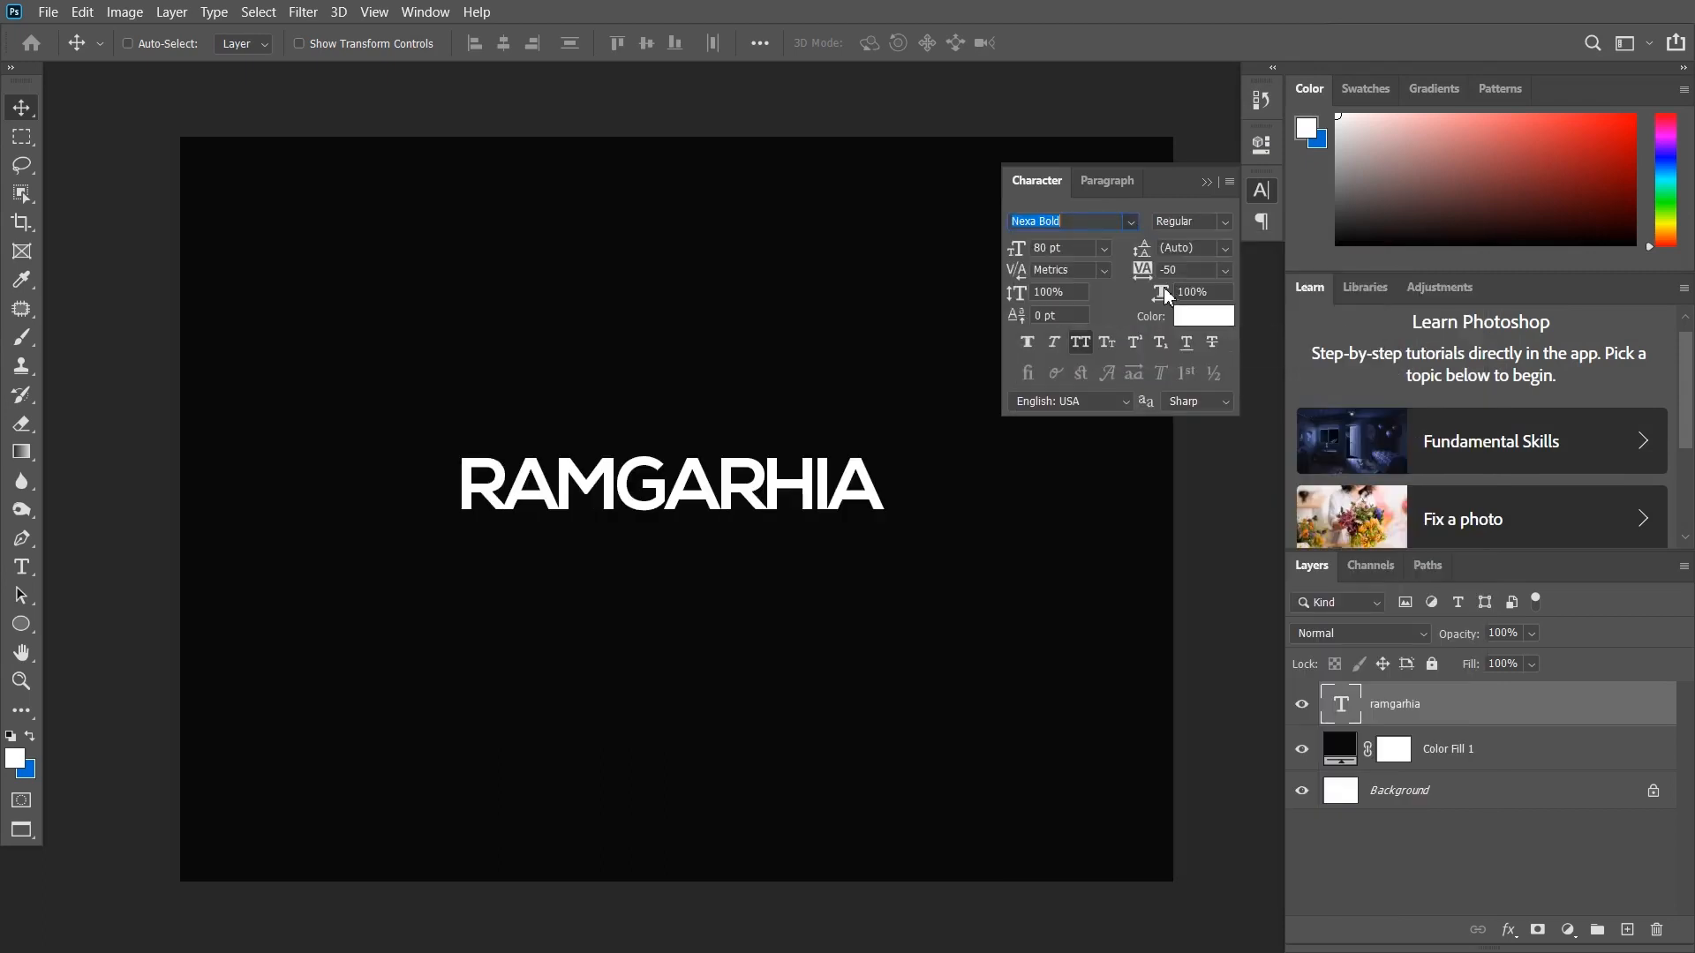
{"action": "left_click", "coordinate": [1224, 271]}
{"action": "left_click", "coordinate": [1196, 404]}
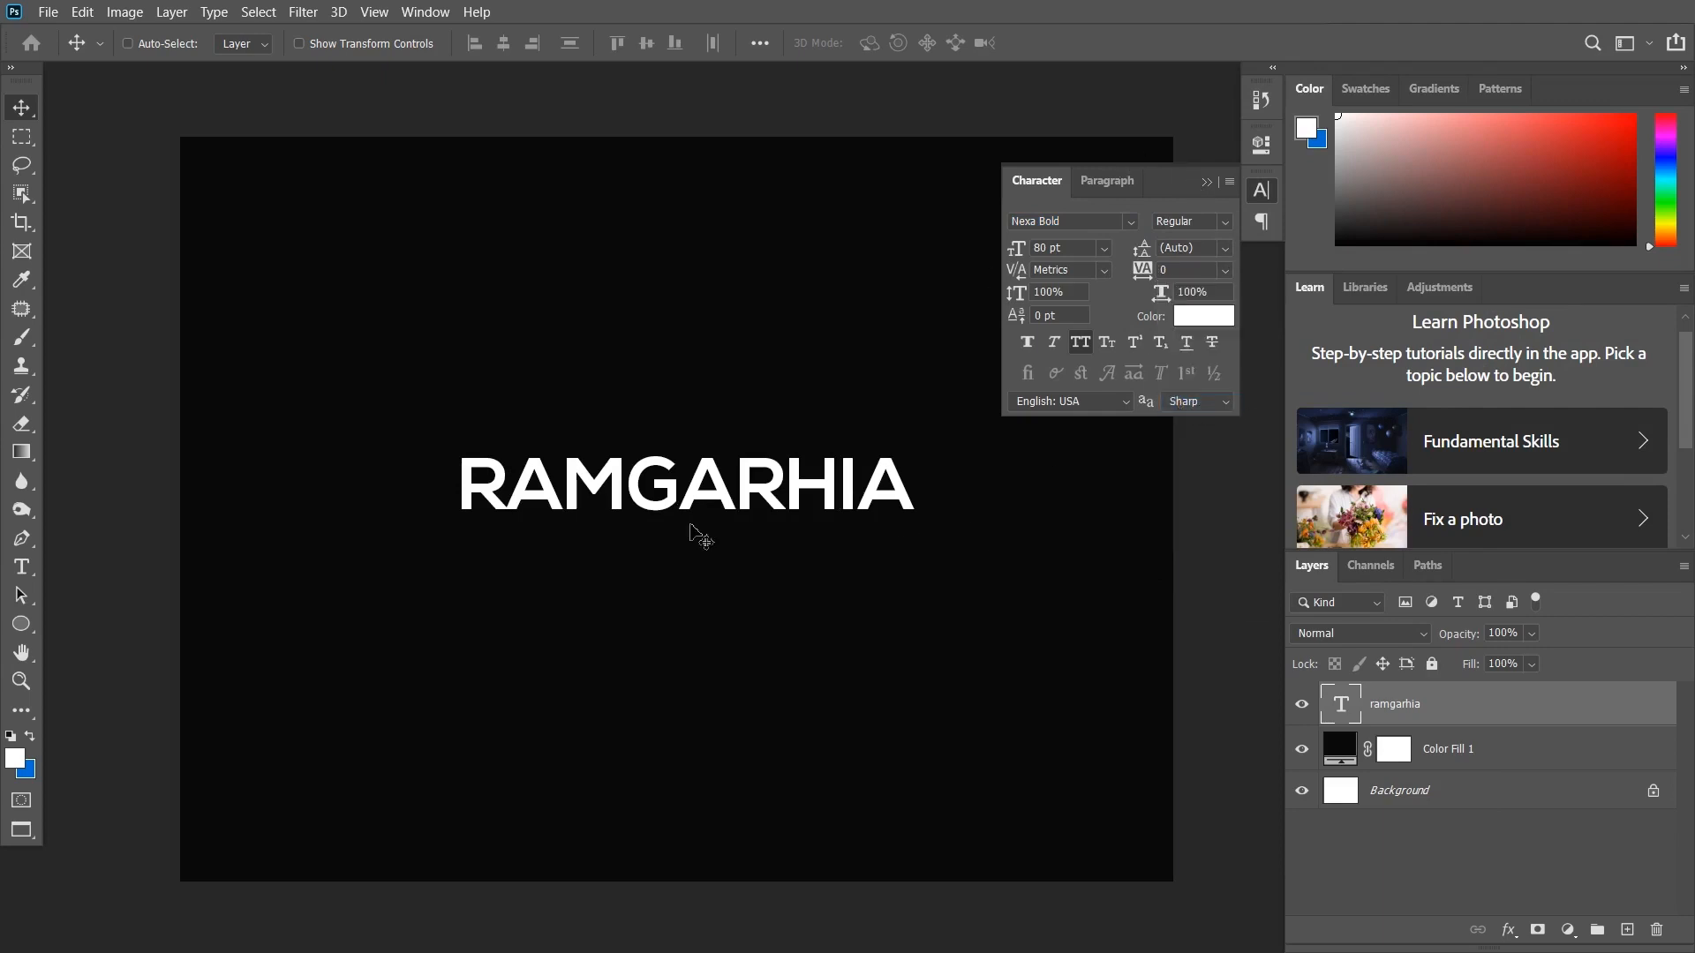
- Scale the text up to about 104% and reposition it near the middle of the canvas
{"action": "left_click_drag", "start_coordinate": [700, 491], "coordinate": [688, 516]}
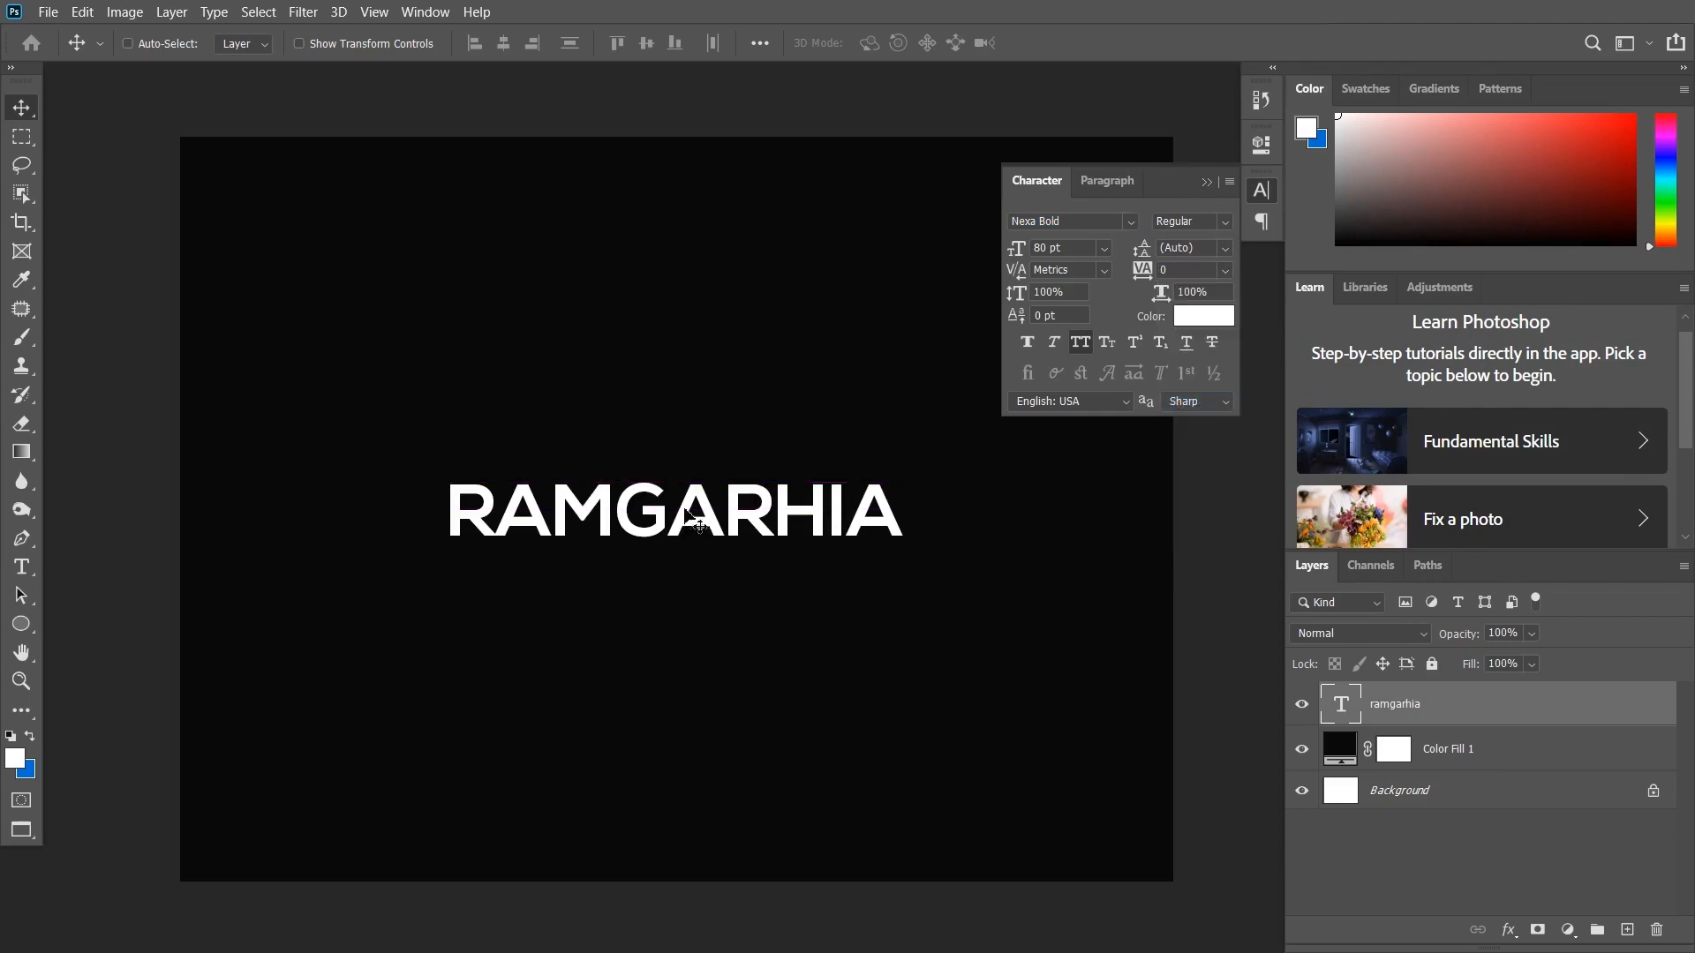
{"action": "key", "text": "ctrl+t"}
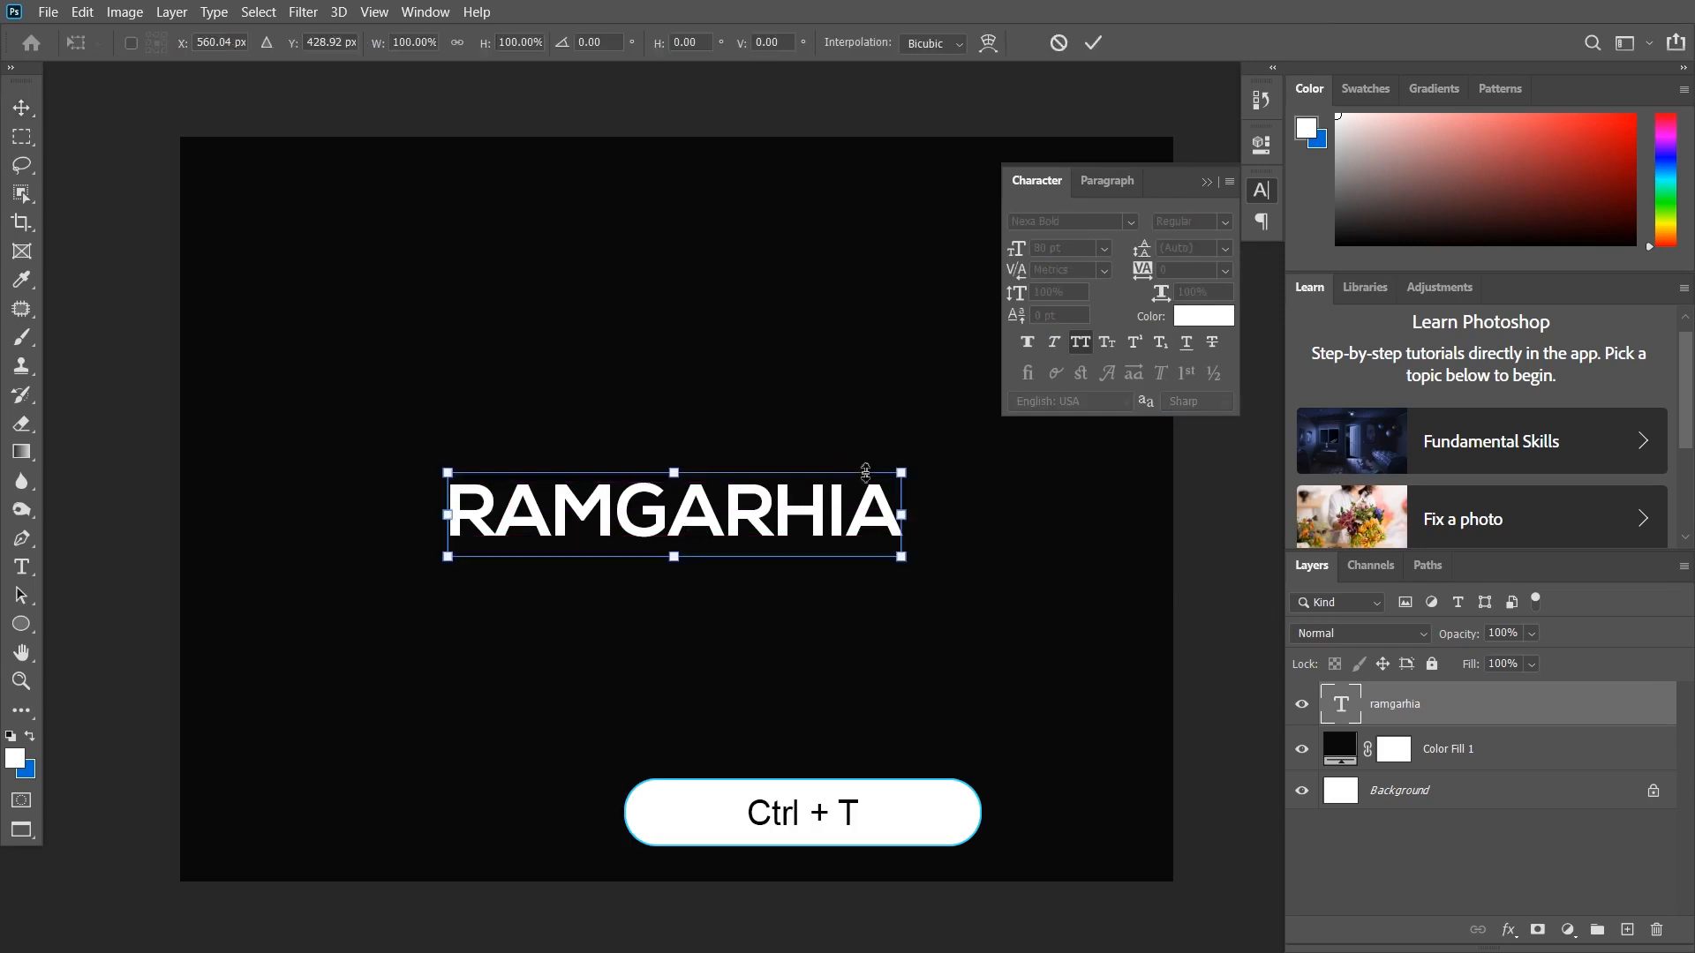
{"action": "left_click_drag", "start_coordinate": [902, 471], "coordinate": [927, 465]}
{"action": "left_click_drag", "start_coordinate": [774, 519], "coordinate": [754, 511]}
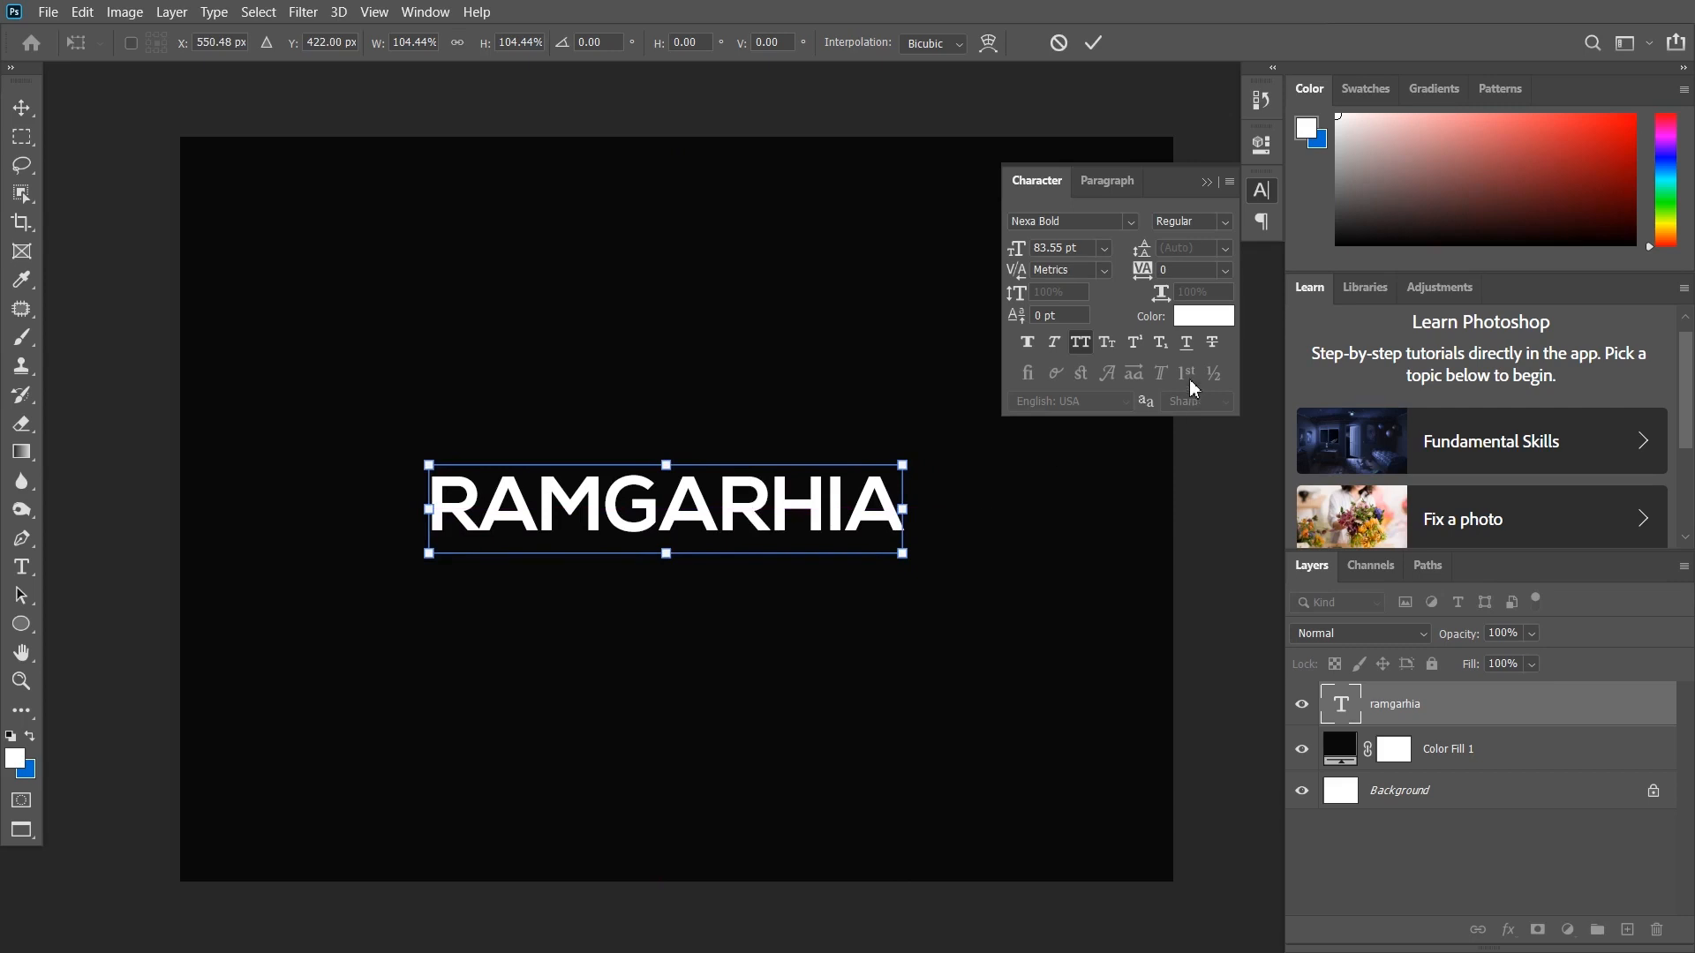
{"action": "key", "text": "Return"}
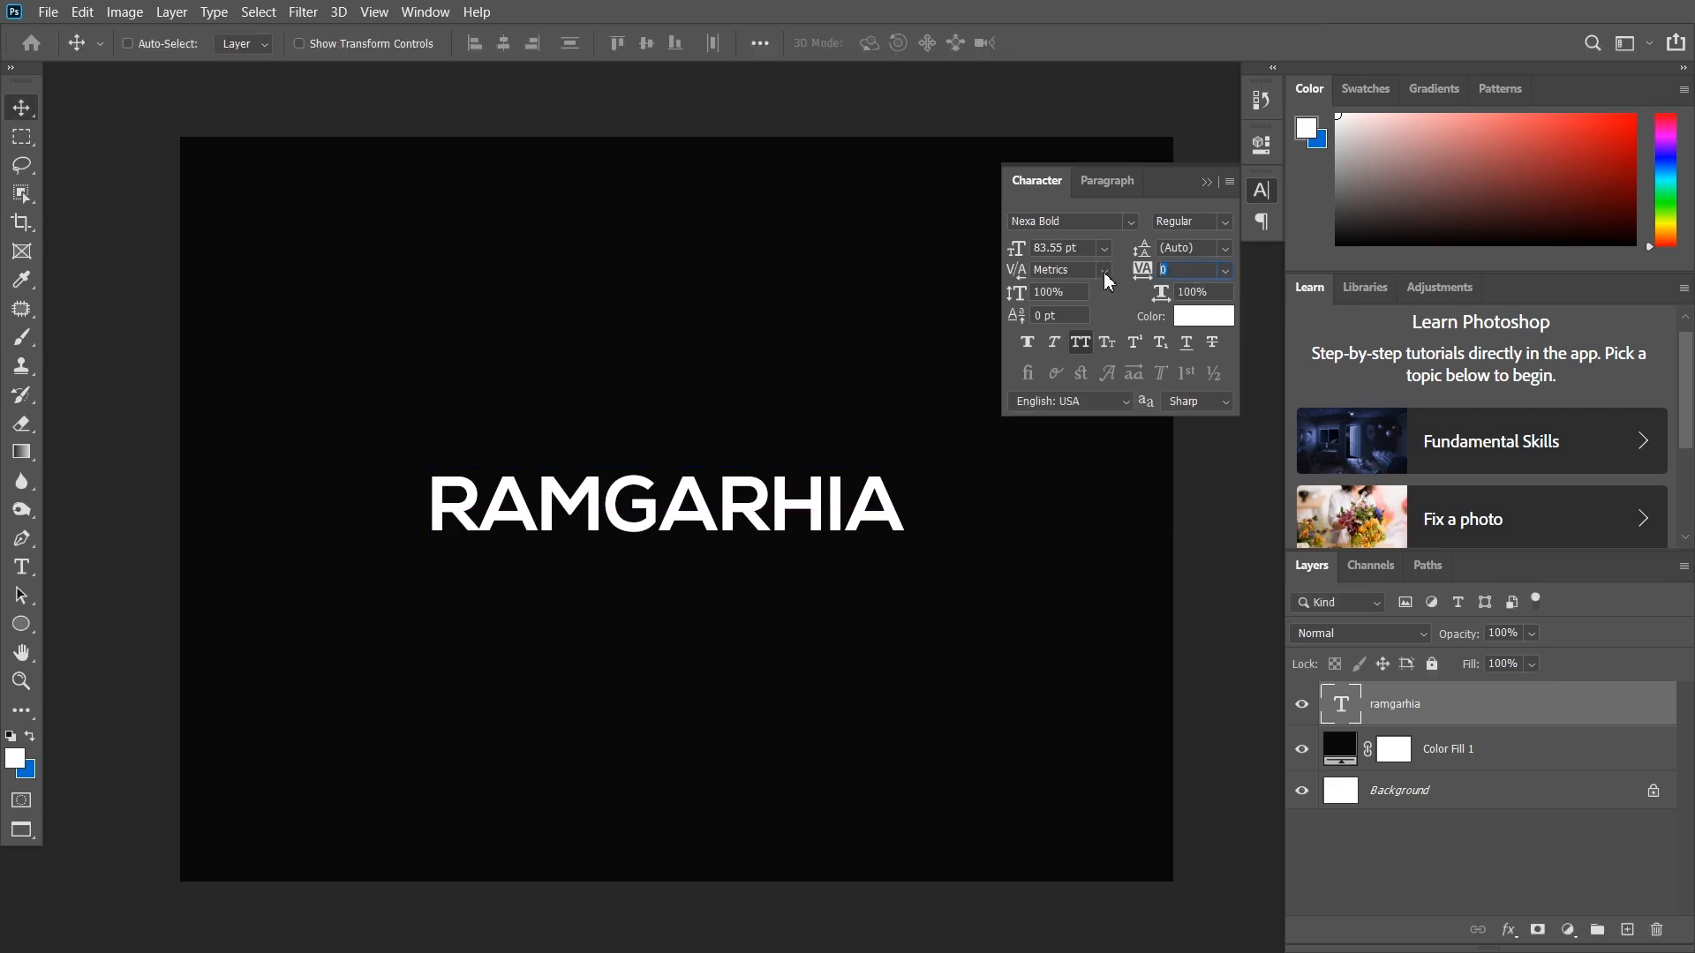
- Set the text's tracking to -50 and its vertical scale to 105%
{"action": "type", "text": "-50"}
{"action": "key", "text": "Return"}
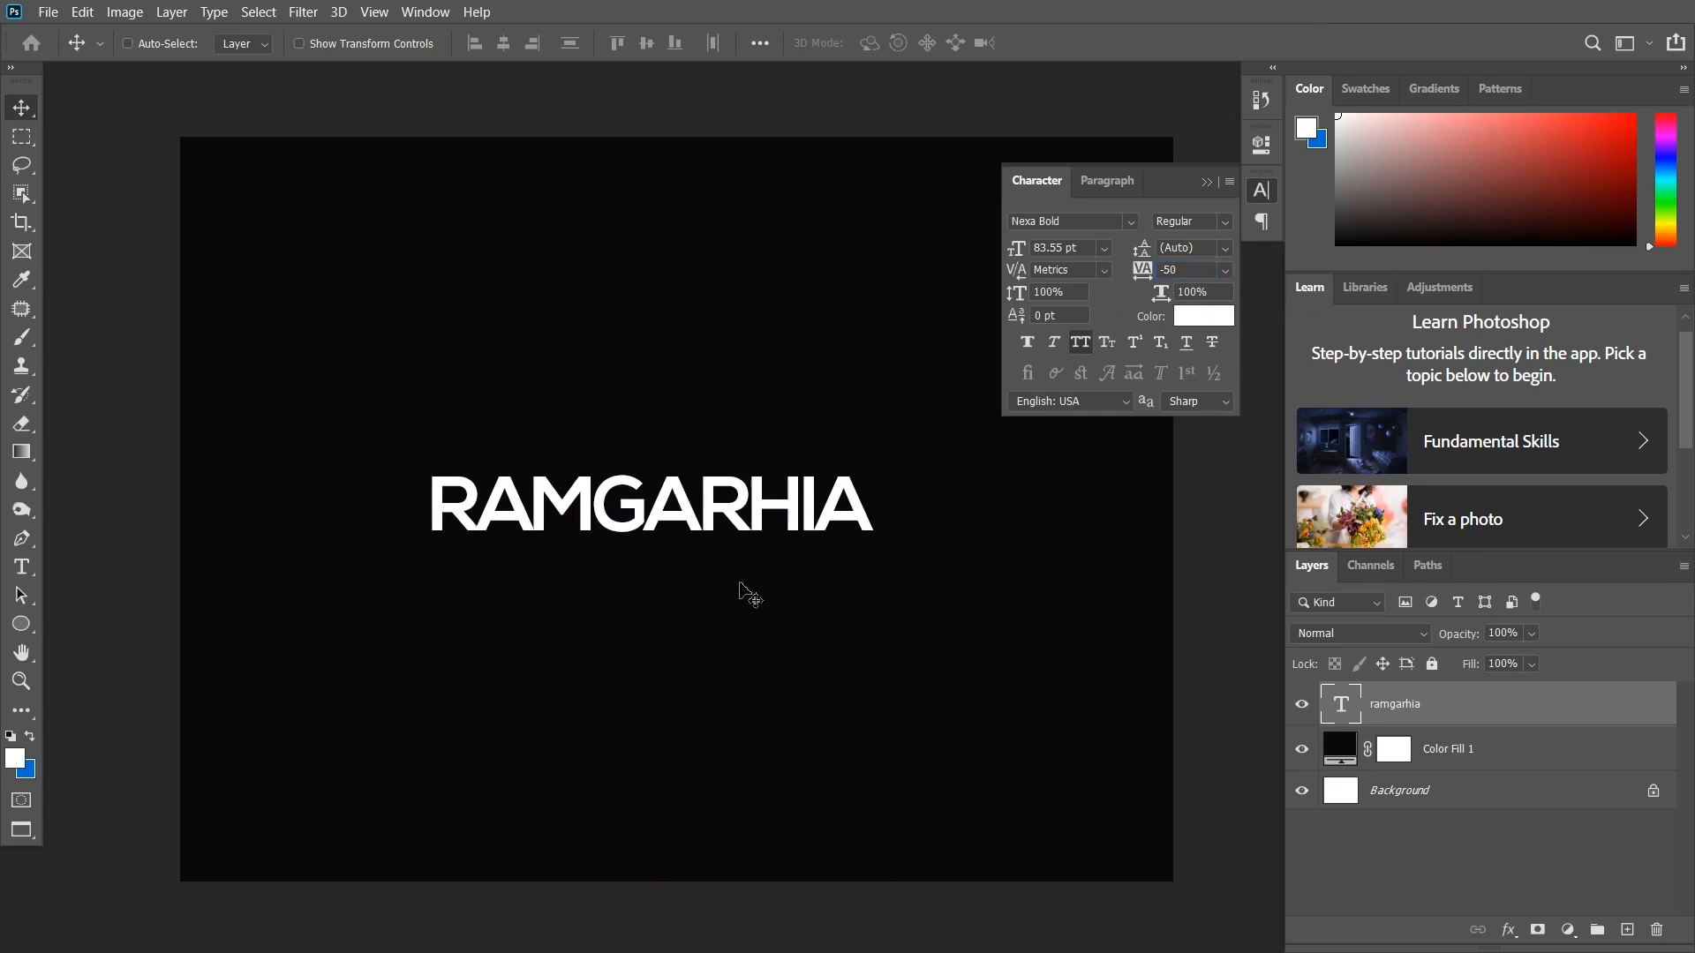
{"action": "left_click", "coordinate": [1016, 299]}
{"action": "type", "text": "1"}
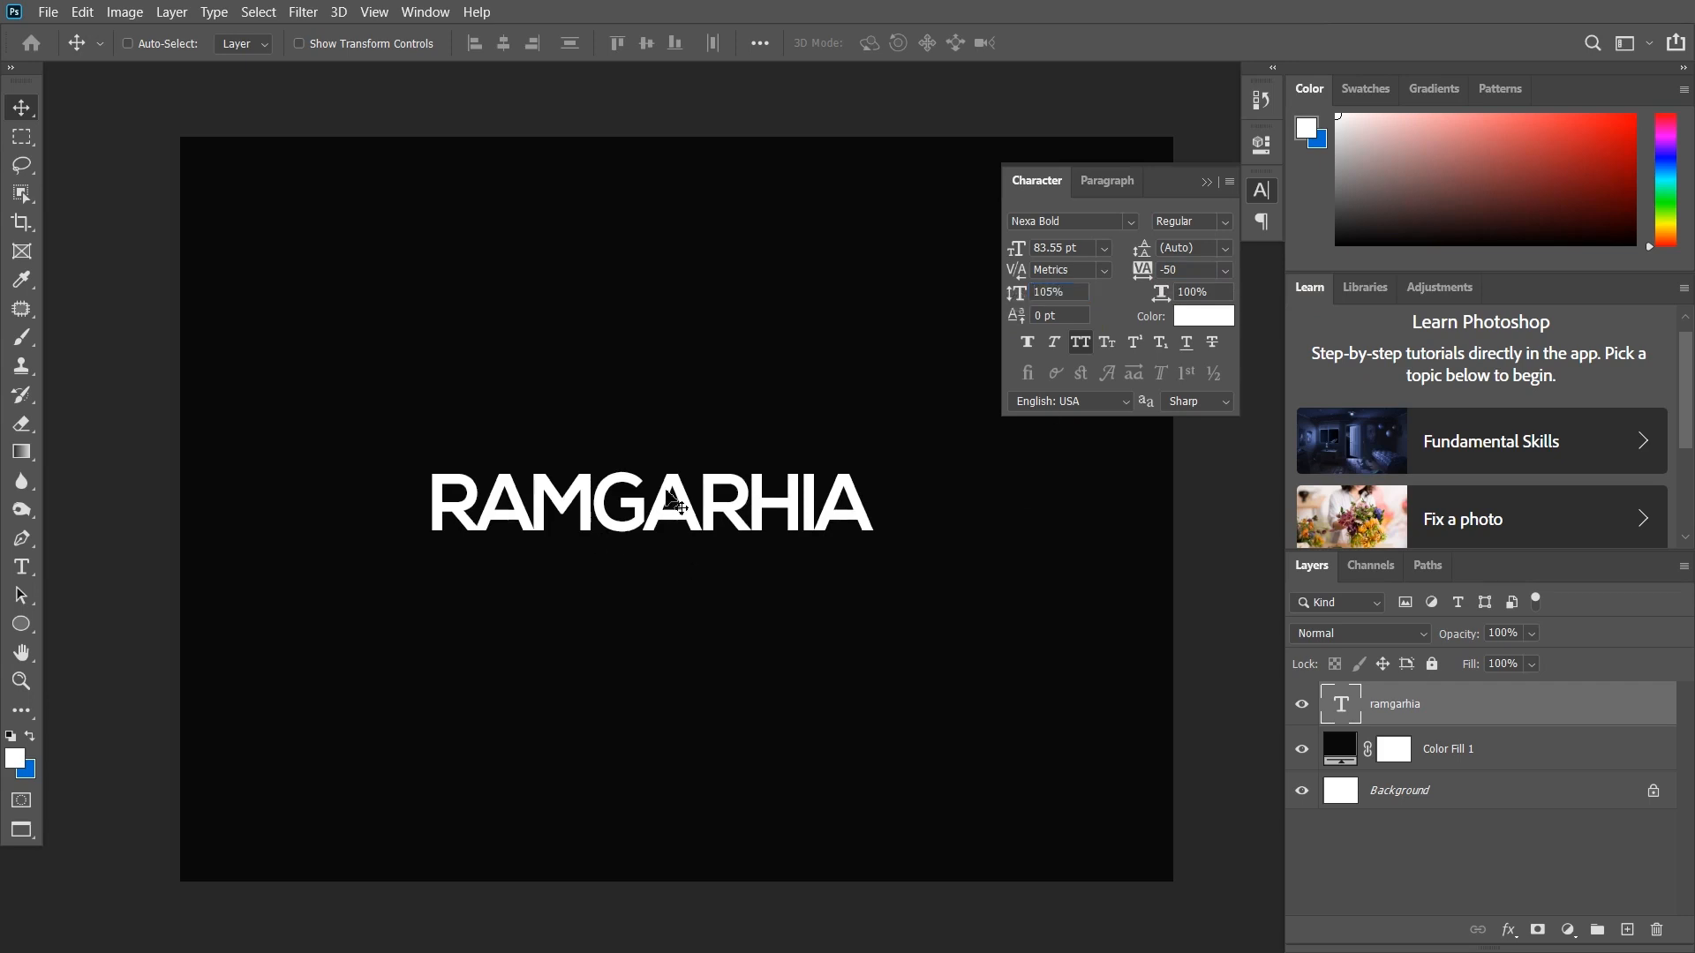
- Centre the text horizontally and vertically on the whole canvas, and clear the selection
{"action": "left_click_drag", "start_coordinate": [710, 505], "coordinate": [803, 516]}
{"action": "left_click", "coordinate": [1204, 183]}
{"action": "key", "text": "ctrl+a"}
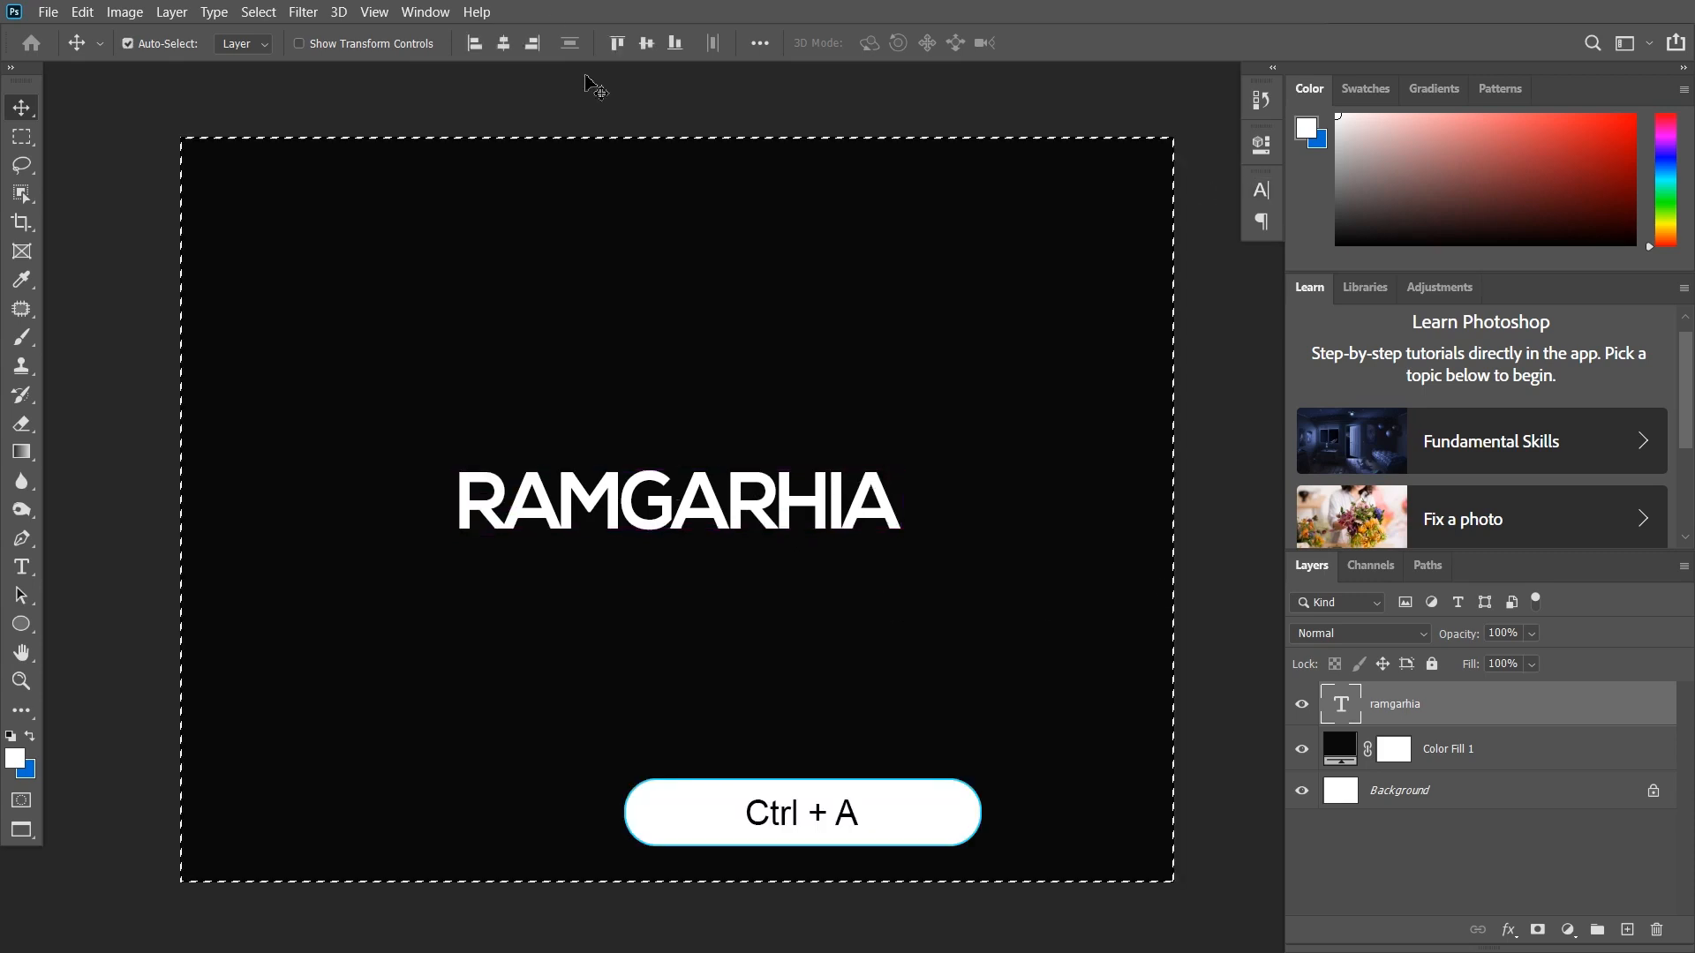
{"action": "left_click", "coordinate": [503, 43]}
{"action": "left_click", "coordinate": [647, 50]}
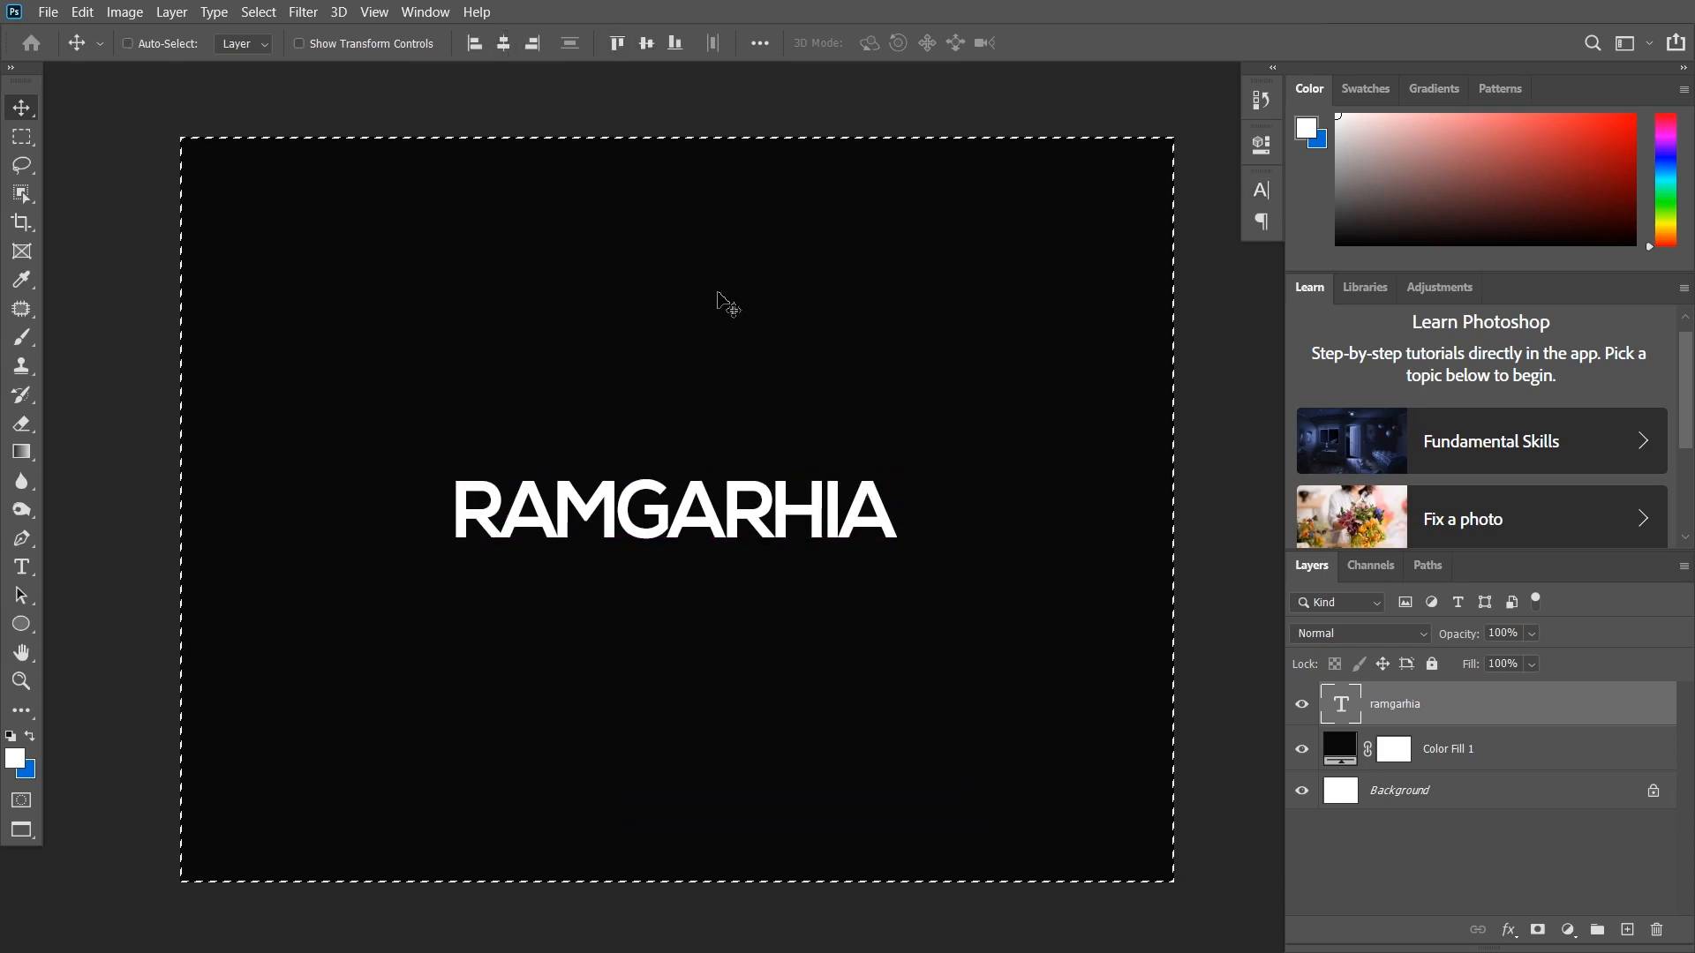
{"action": "key", "text": "ctrl+d"}
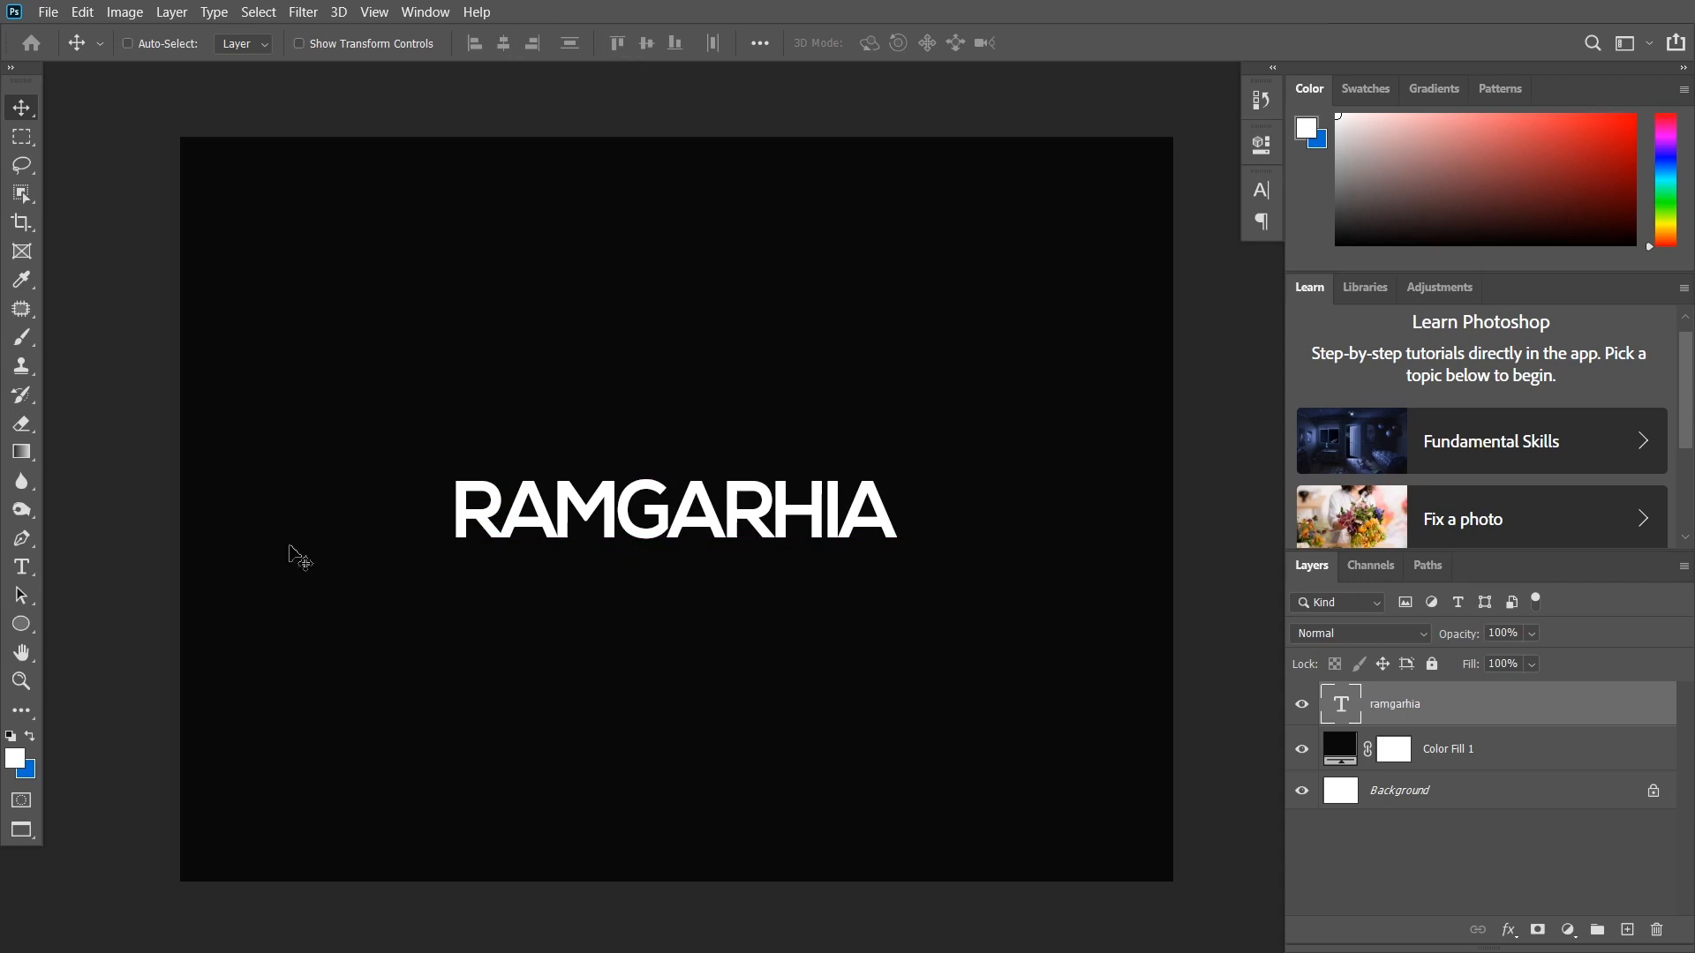
- Outline a shallow inverted triangle across the upper part of the lettering with the Polygonal Lasso, and add a new layer above the text
{"action": "right_click", "coordinate": [24, 173]}
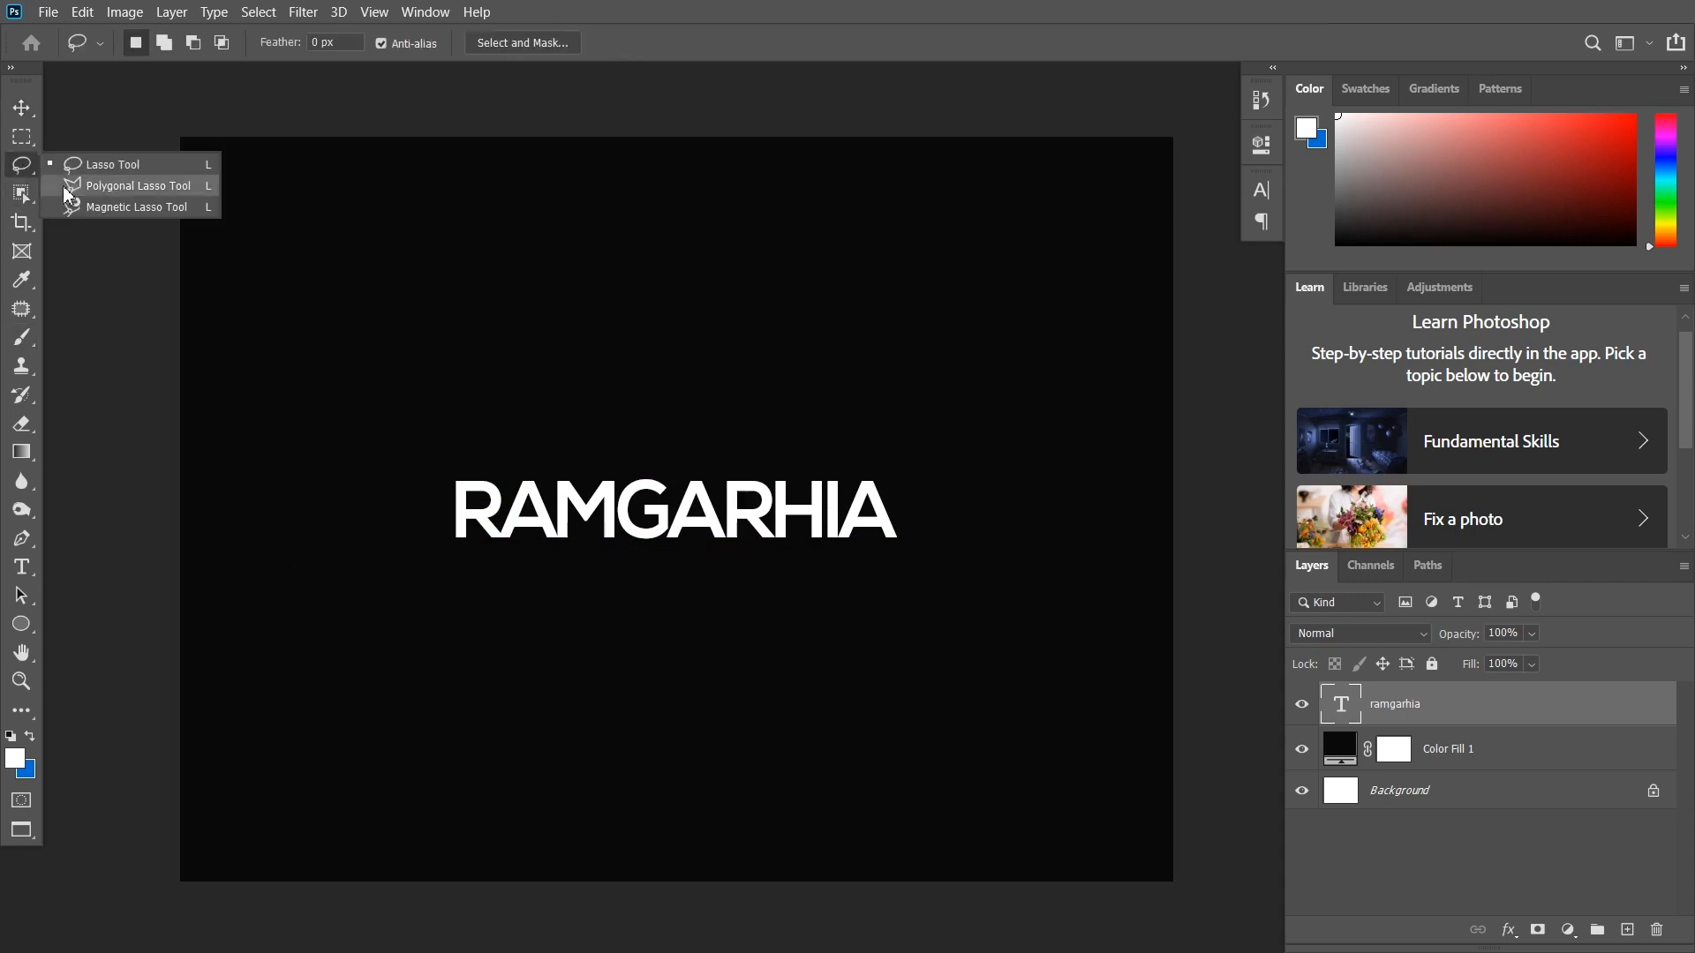
{"action": "left_click", "coordinate": [88, 183]}
{"action": "left_click", "coordinate": [506, 476]}
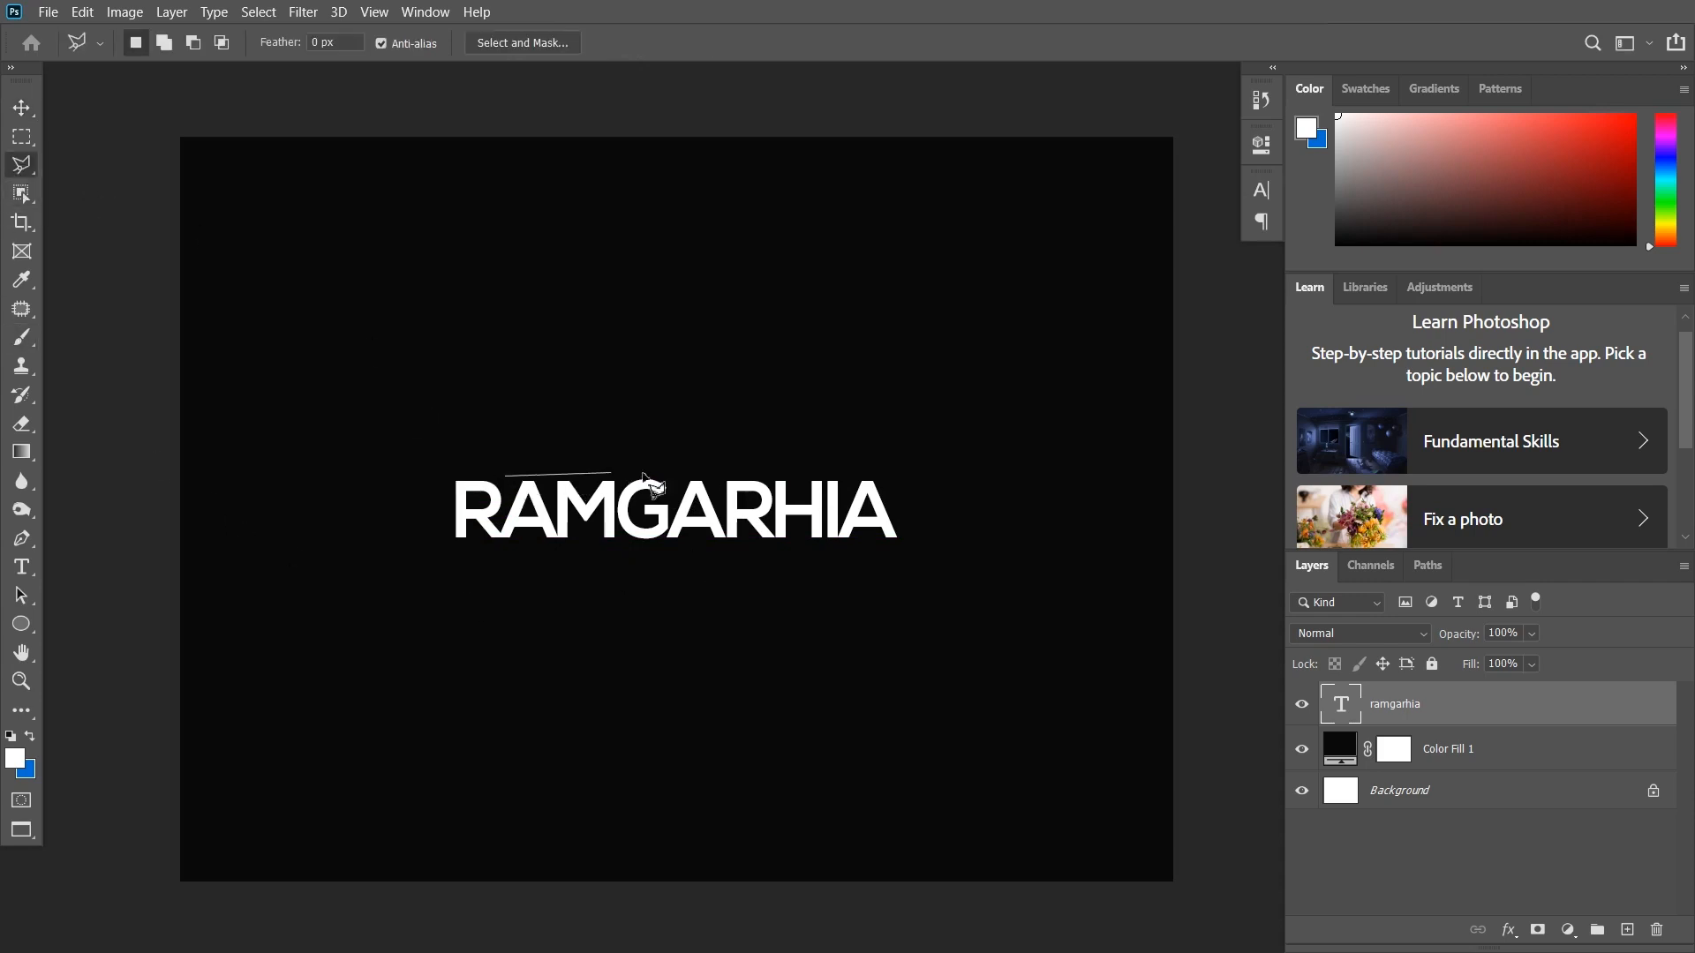
{"action": "left_click", "coordinate": [853, 477]}
{"action": "left_click", "coordinate": [1628, 933]}
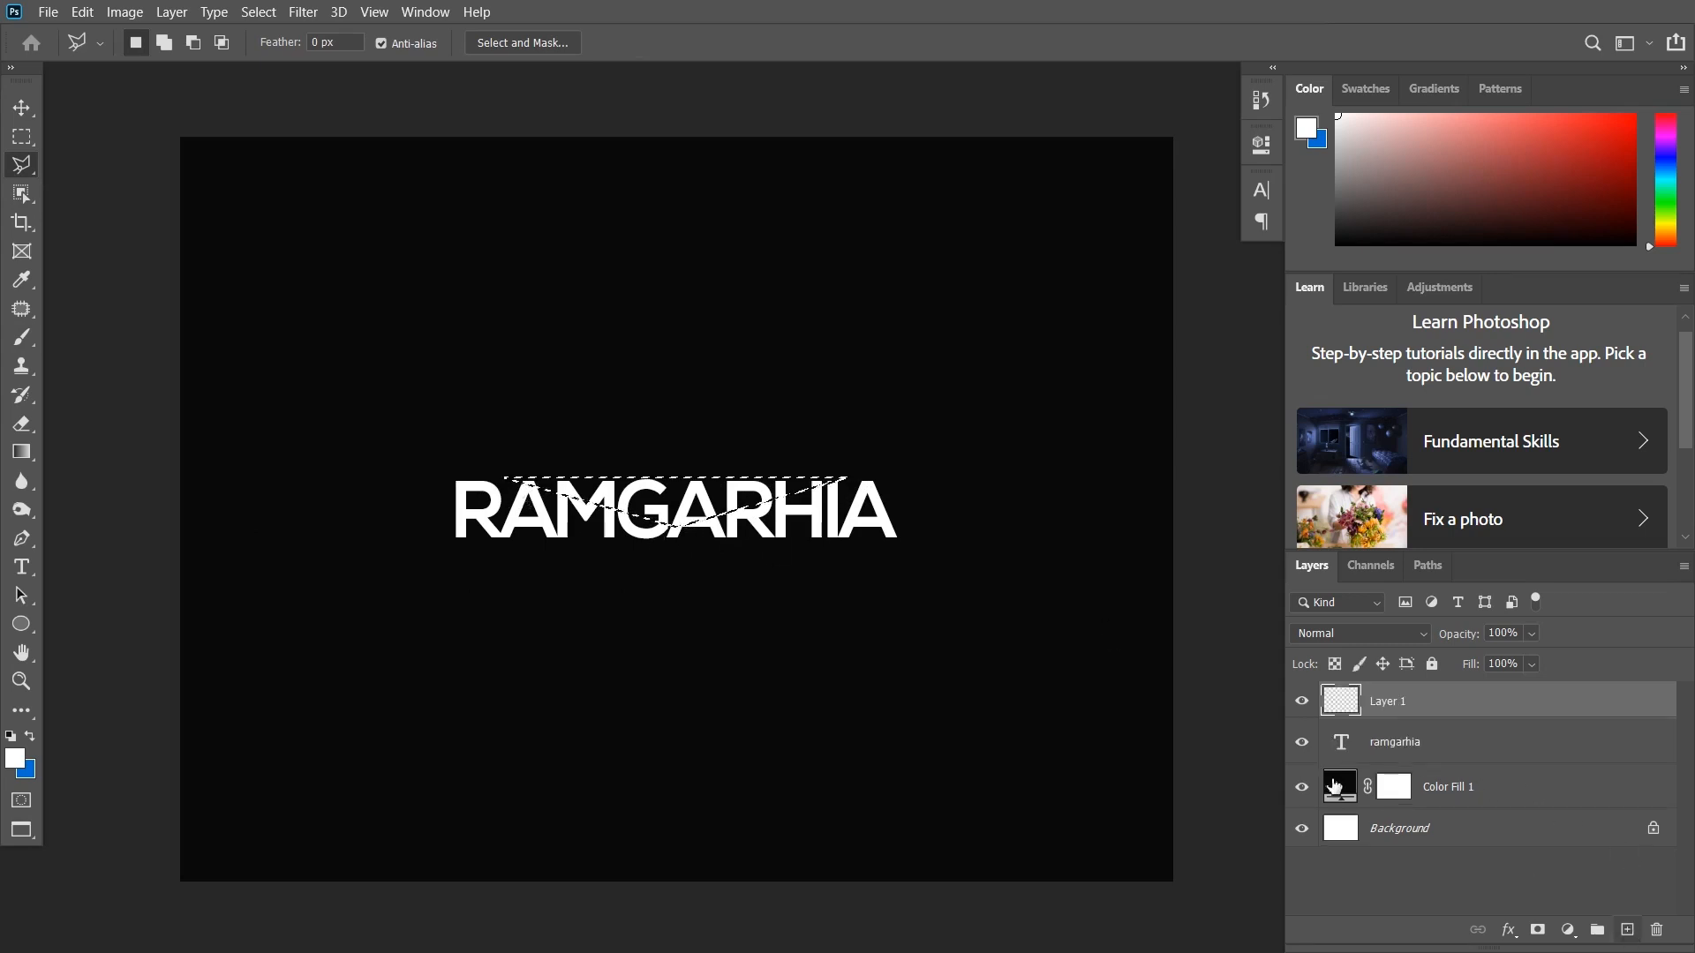
- Set up the Brush with 67% opacity, a size of 35 and black as the foreground colour
{"action": "left_click", "coordinate": [22, 336]}
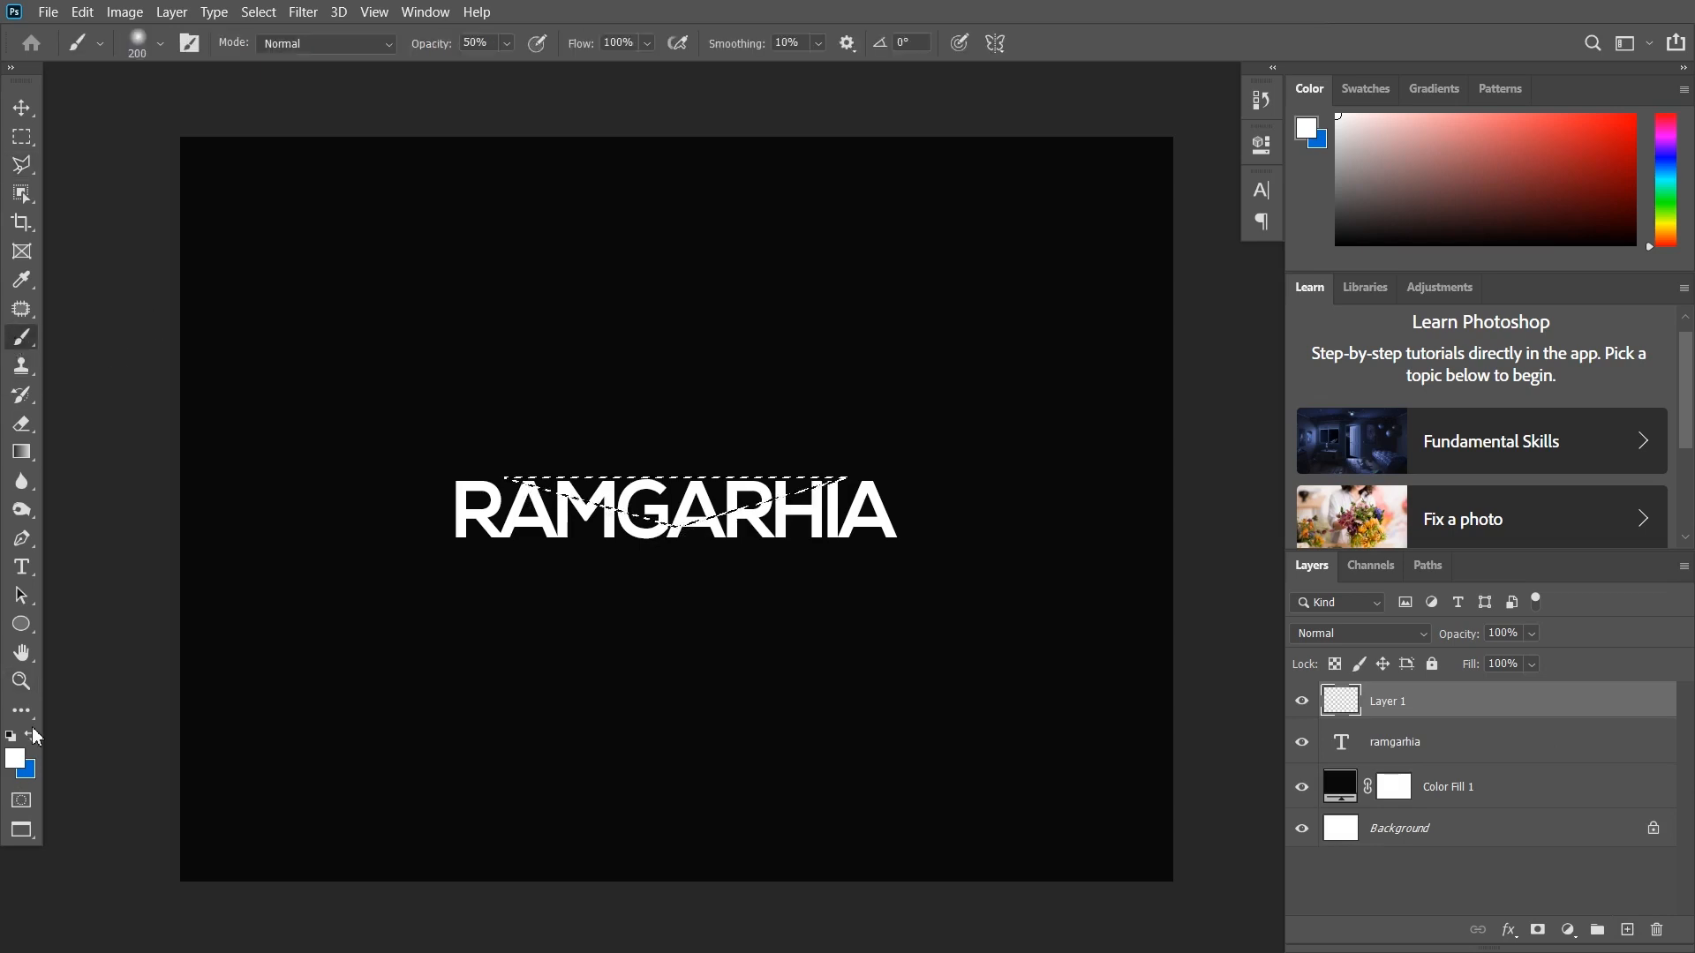
{"action": "left_click", "coordinate": [30, 736]}
{"action": "left_click", "coordinate": [507, 44]}
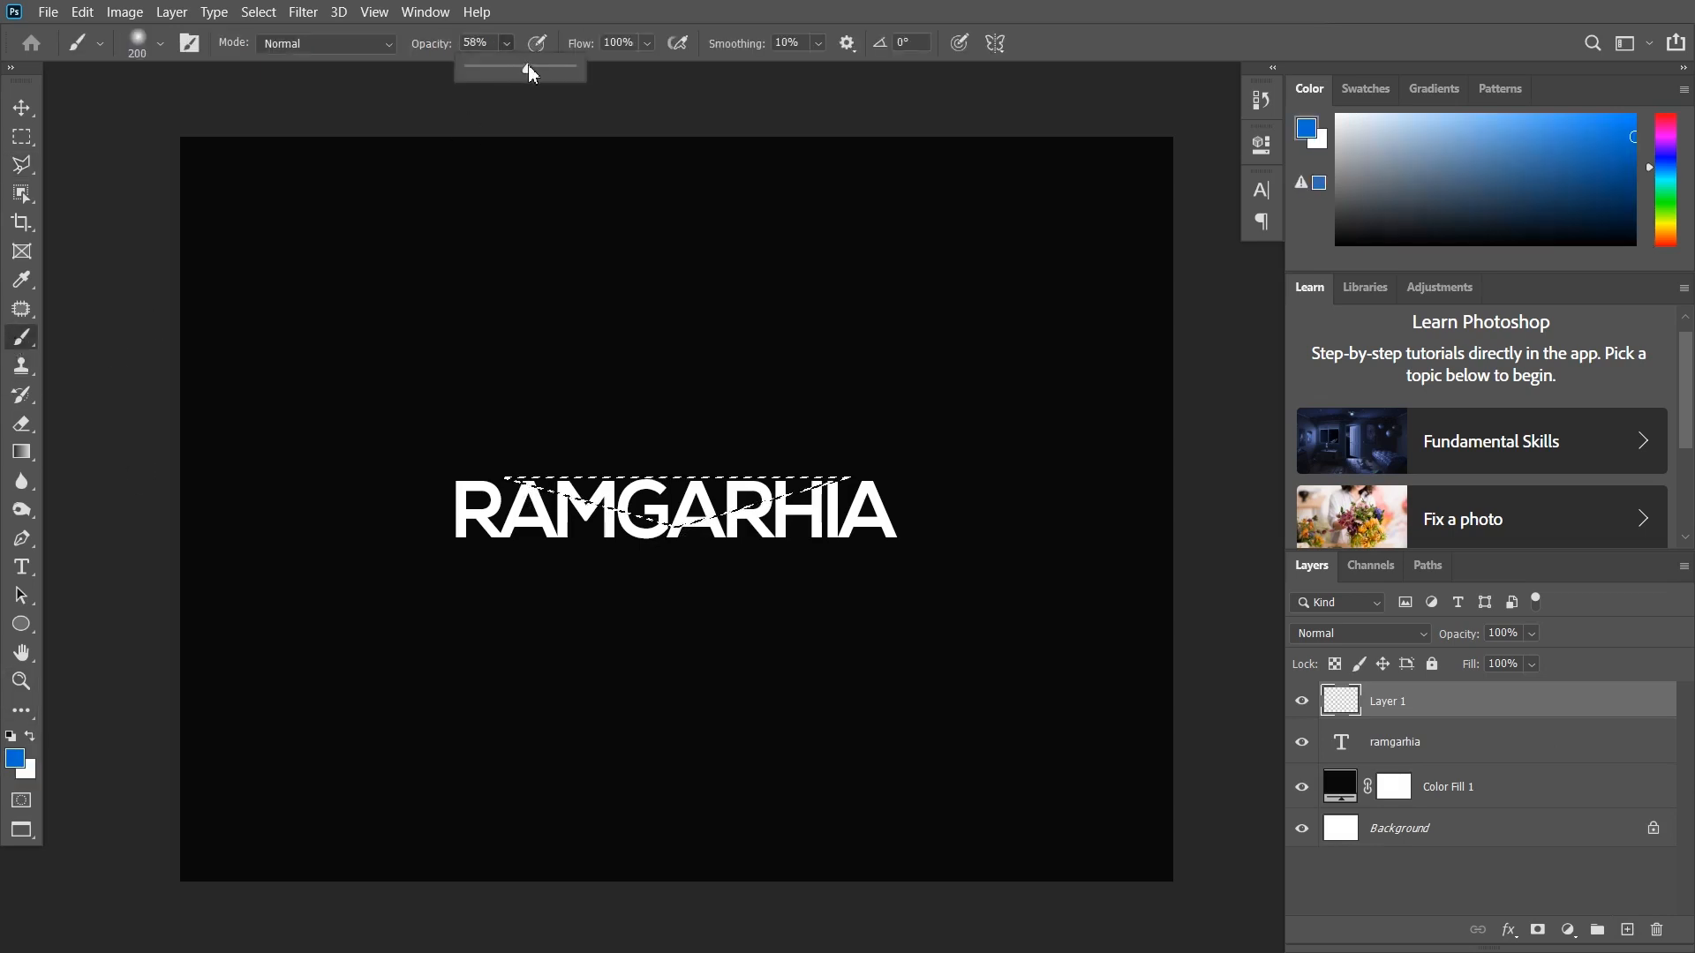
{"action": "key", "text": "bracketleft"}
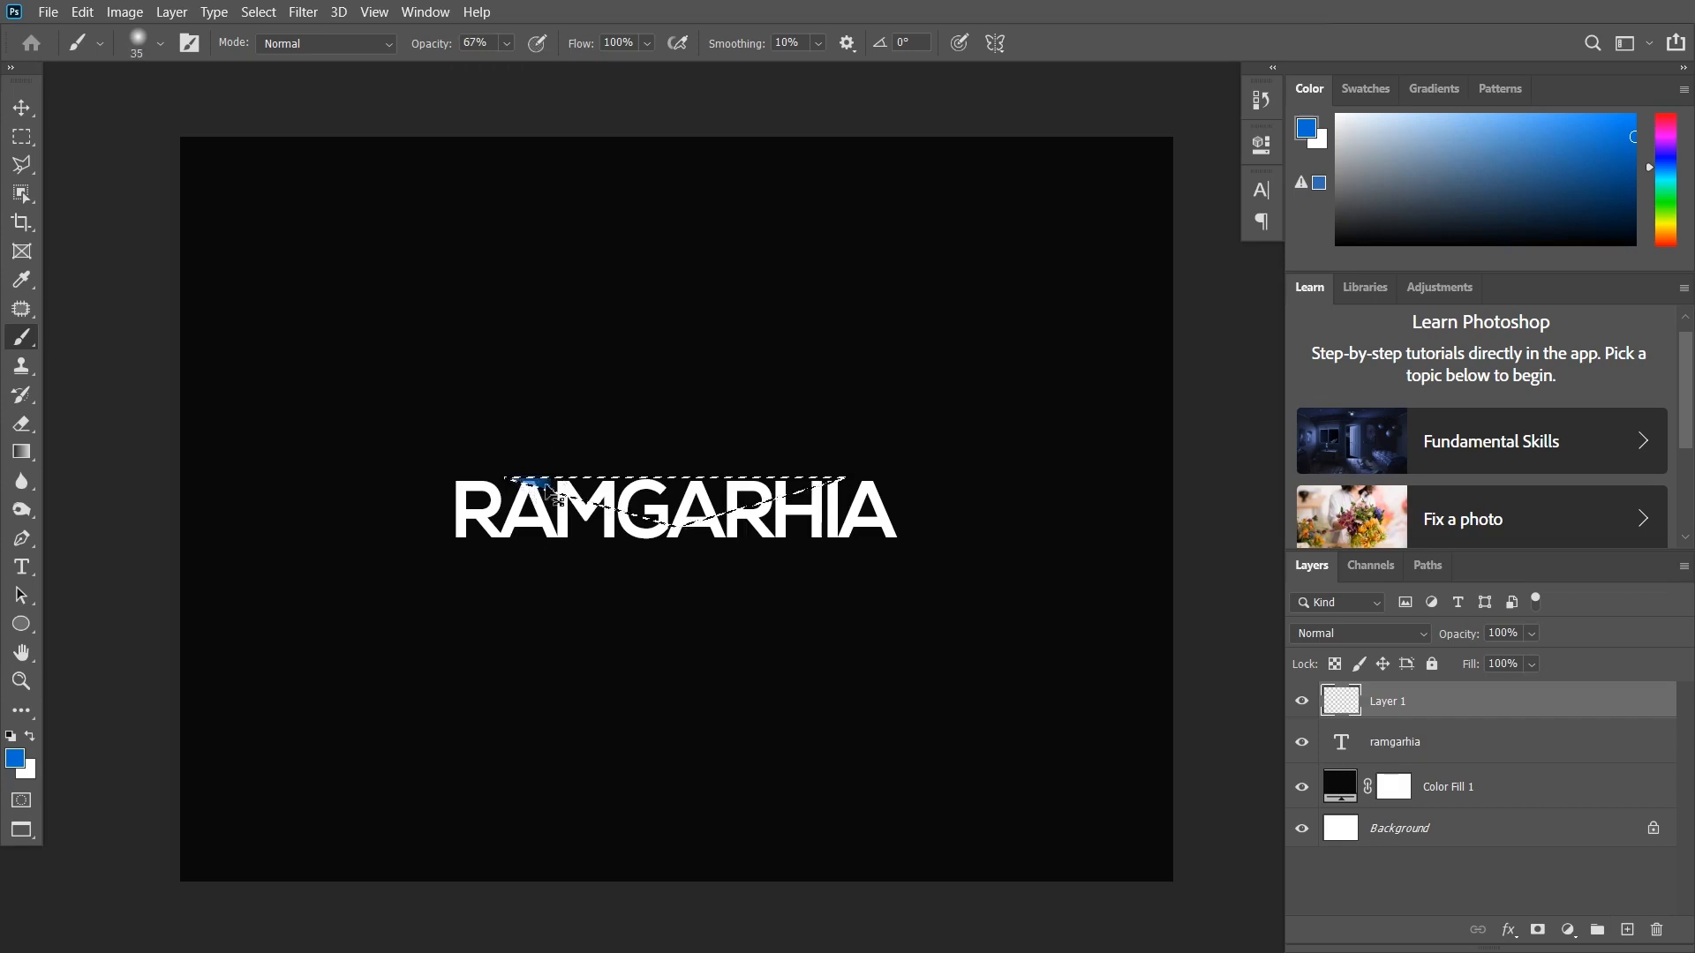
{"action": "left_click", "coordinate": [15, 736]}
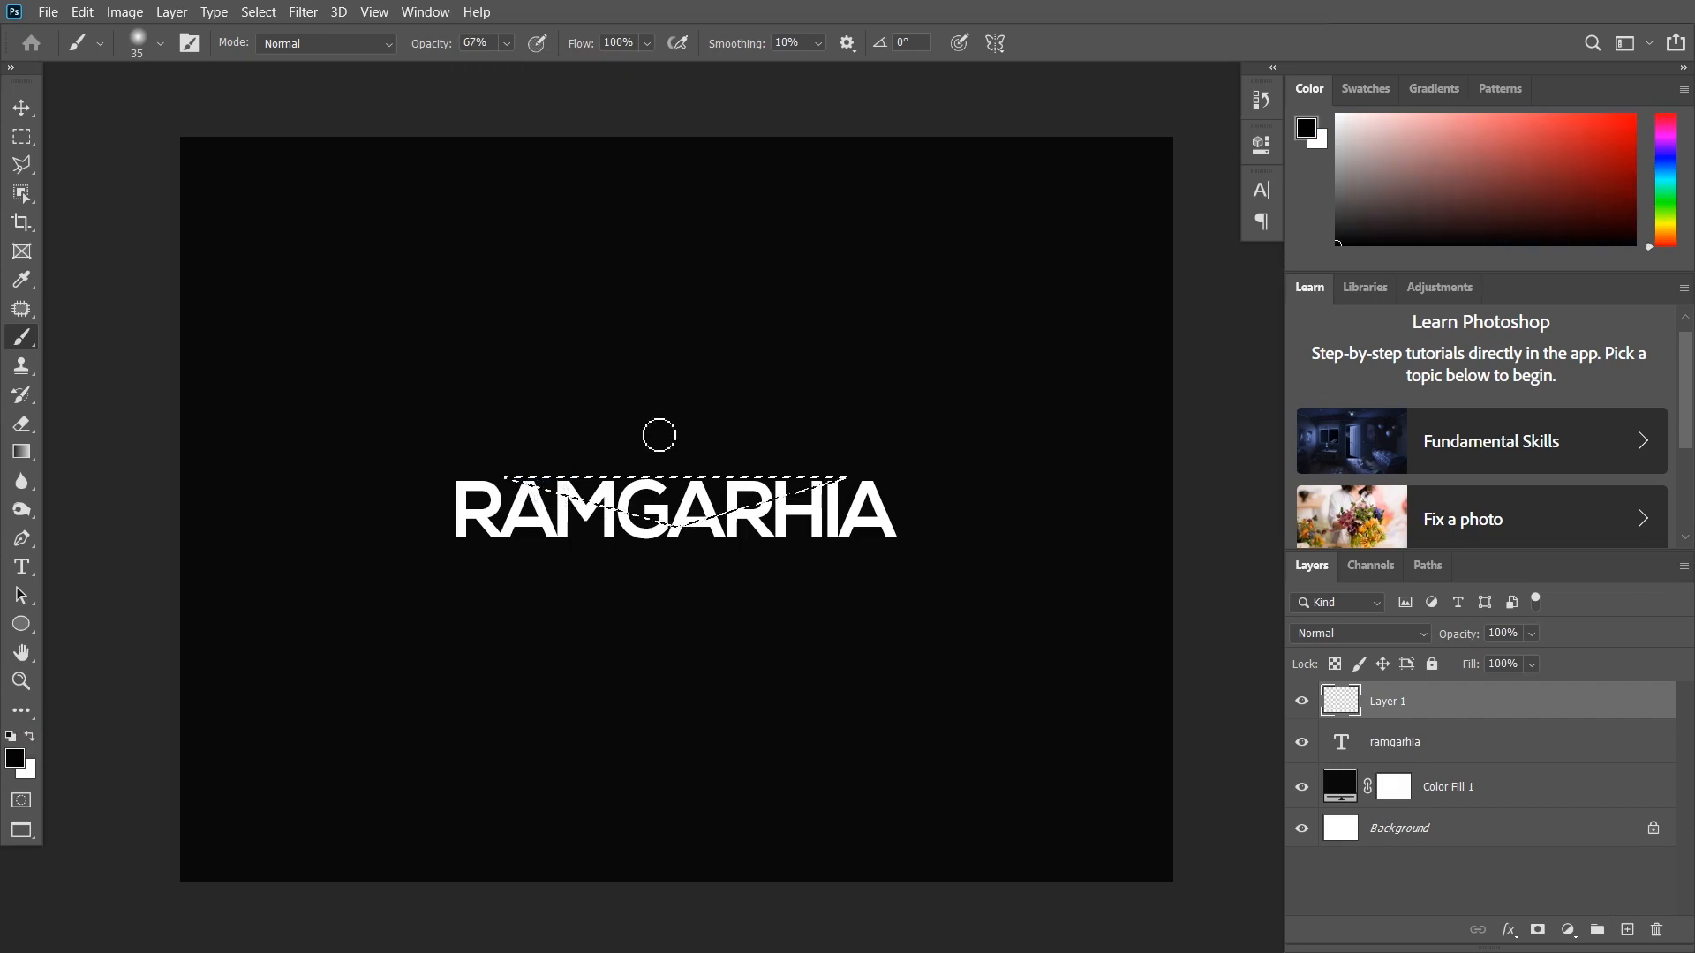
- Invert the selection, paint soft black shadows along the triangle's two diagonal edges with a size 20 brush, and deselect
{"action": "key", "text": "ctrl+shift+i"}
{"action": "key", "text": "bracketleft"}
{"action": "key", "text": "bracketleft"}
{"action": "key", "text": "bracketleft"}
{"action": "scroll", "coordinate": [575, 523], "scroll_direction": "up", "scroll_amount": 2}
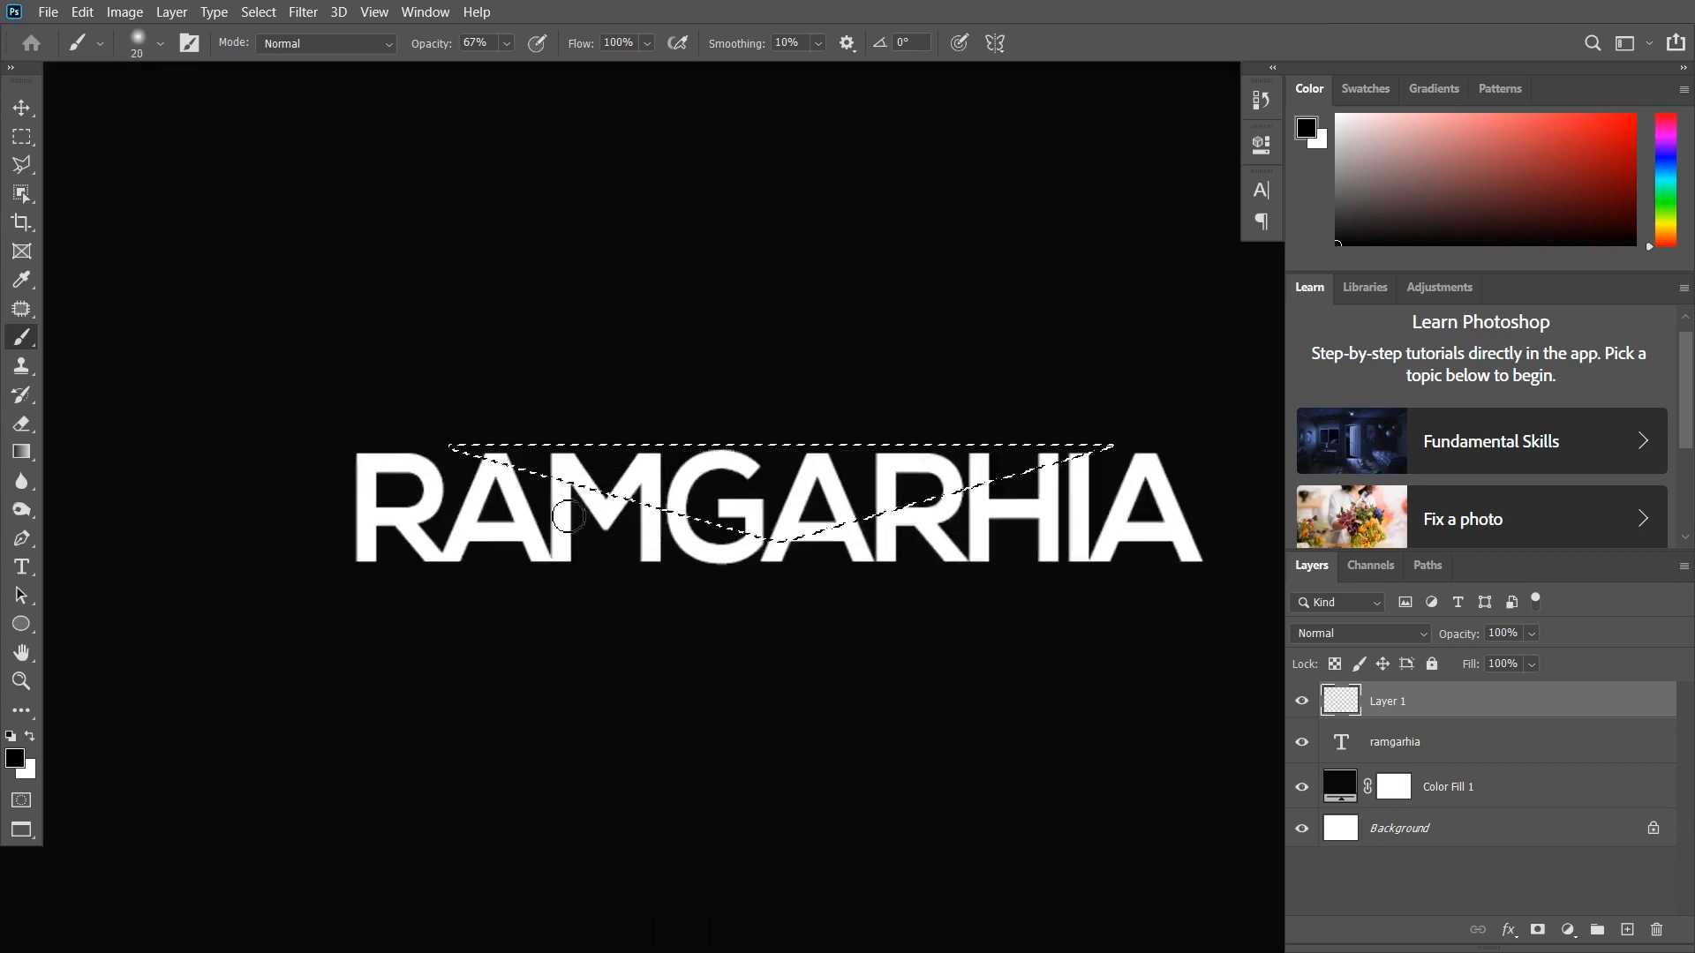
{"action": "scroll", "coordinate": [273, 439], "scroll_direction": "right", "scroll_amount": 3}
{"action": "mouse_move", "coordinate": [273, 439]}
{"action": "left_mouse_down"}
{"action": "mouse_move", "coordinate": [538, 527]}
{"action": "mouse_move", "coordinate": [606, 530]}
{"action": "left_mouse_up"}
{"action": "left_click_drag", "start_coordinate": [729, 488], "coordinate": [908, 432]}
{"action": "key", "text": "ctrl+d"}
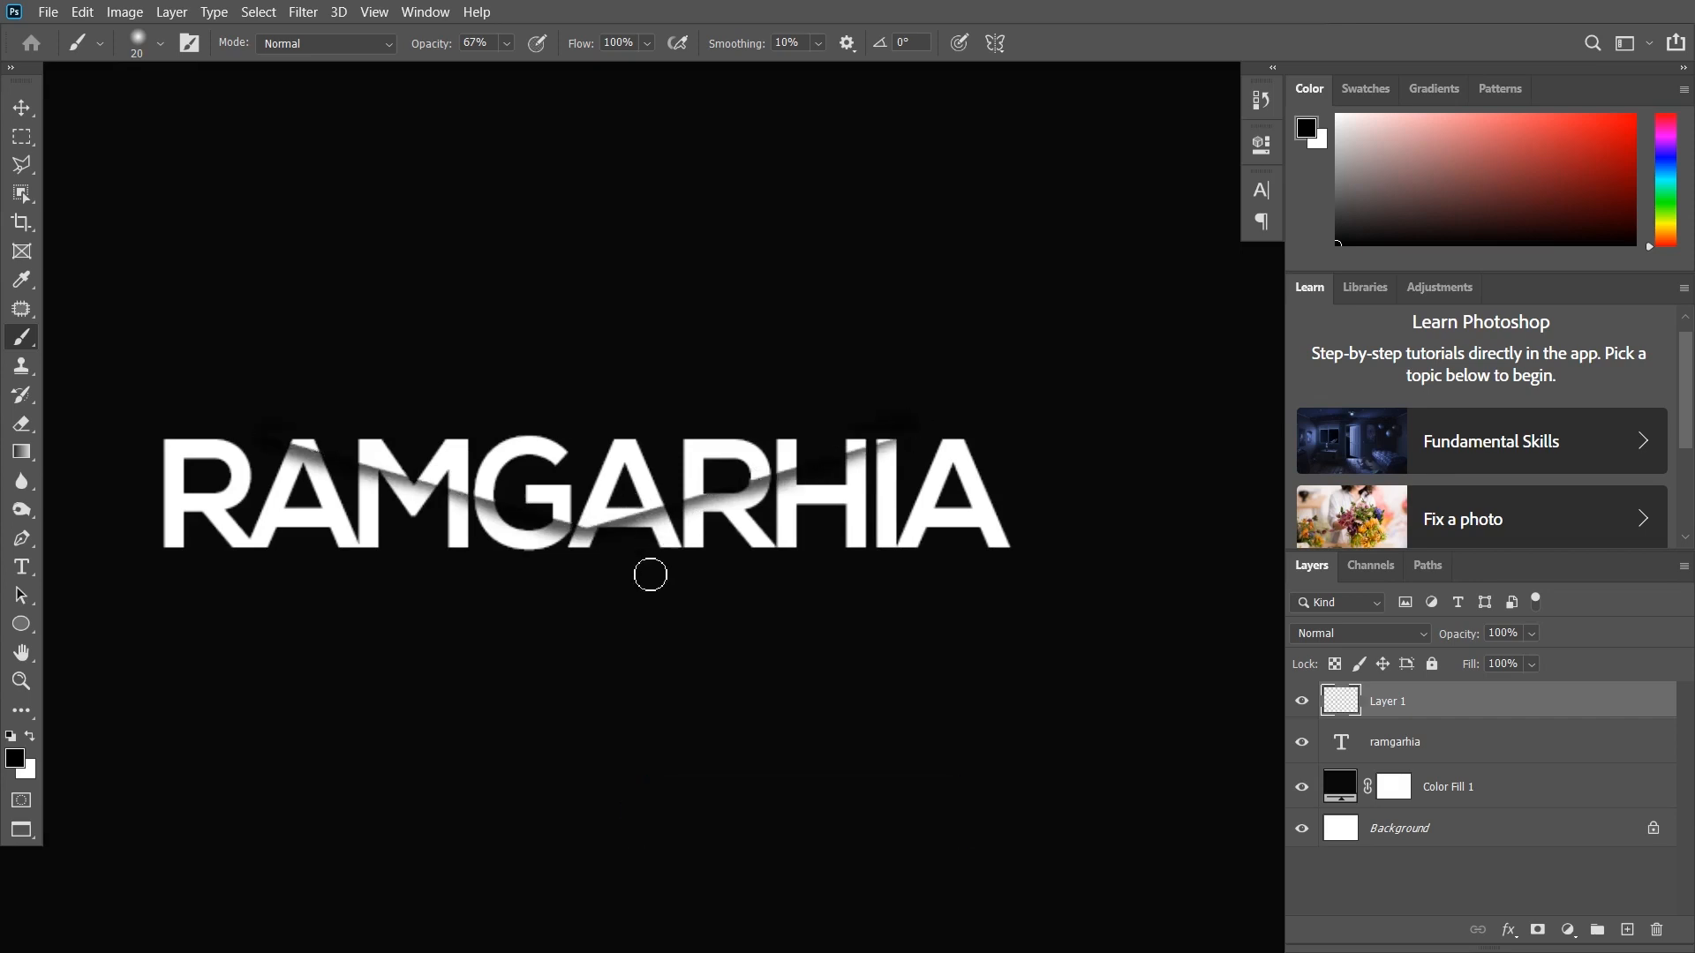
- Create a three-sided polygon, 100 px wide and 100 px high, just above the lettering
{"action": "scroll", "coordinate": [650, 575], "scroll_direction": "down", "scroll_amount": 3}
{"action": "key", "text": "v"}
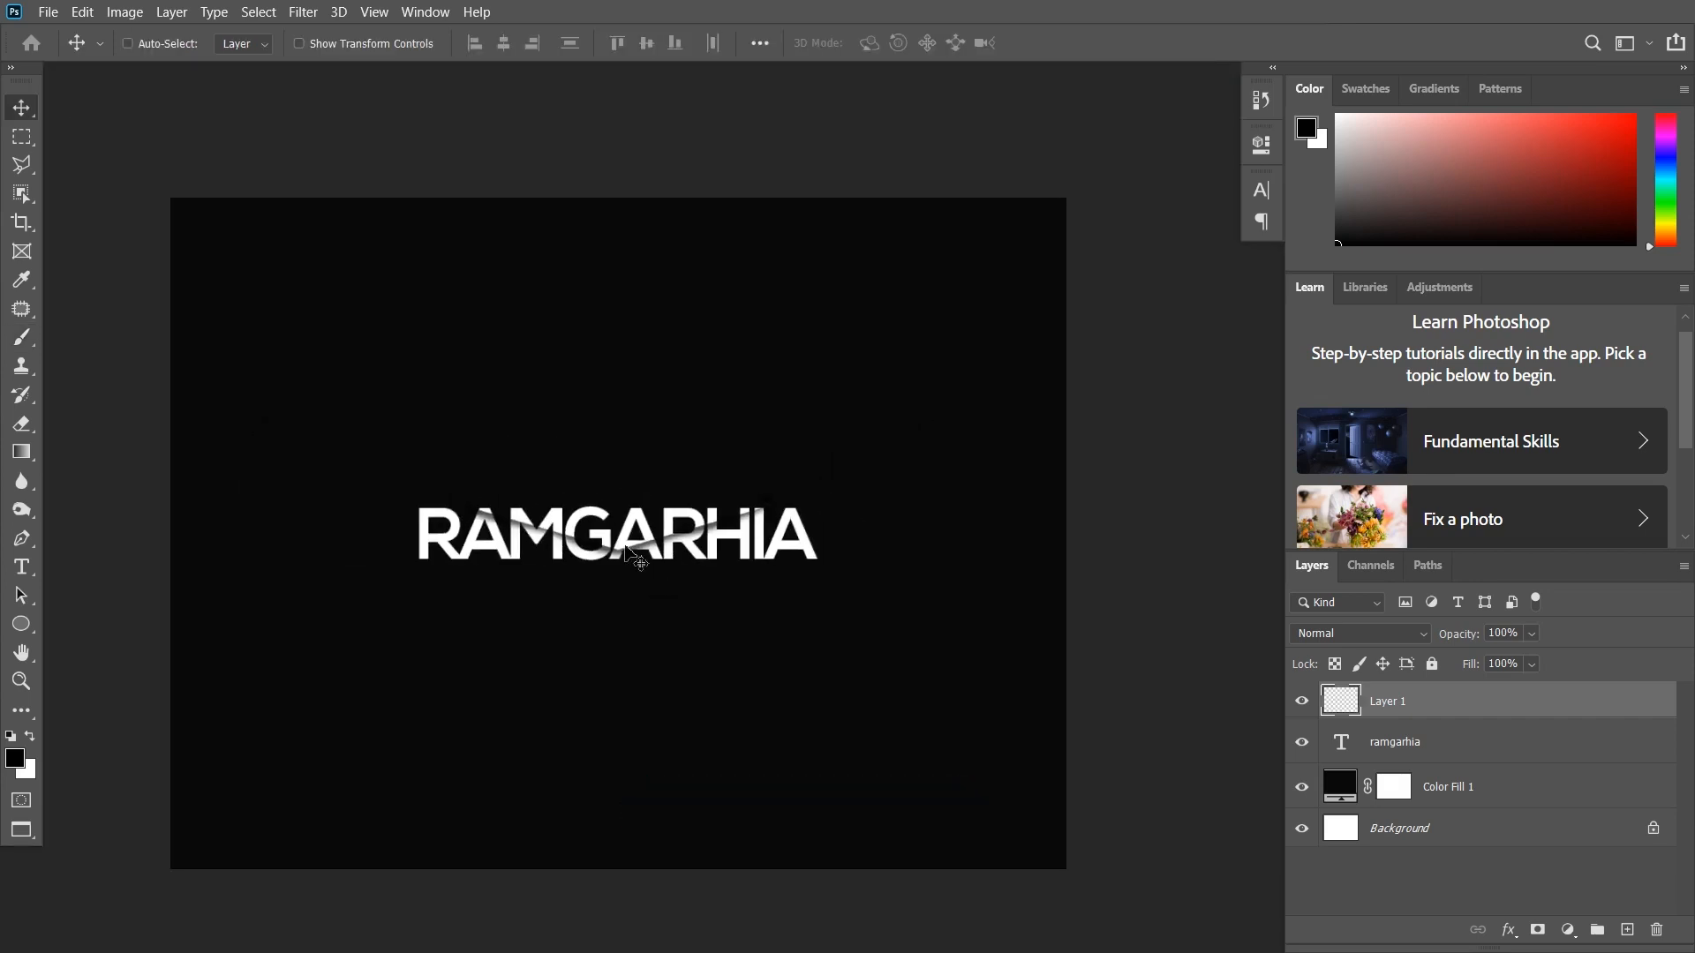
{"action": "scroll", "coordinate": [600, 537], "scroll_direction": "up", "scroll_amount": 2}
{"action": "left_click_drag", "start_coordinate": [622, 465], "coordinate": [654, 423]}
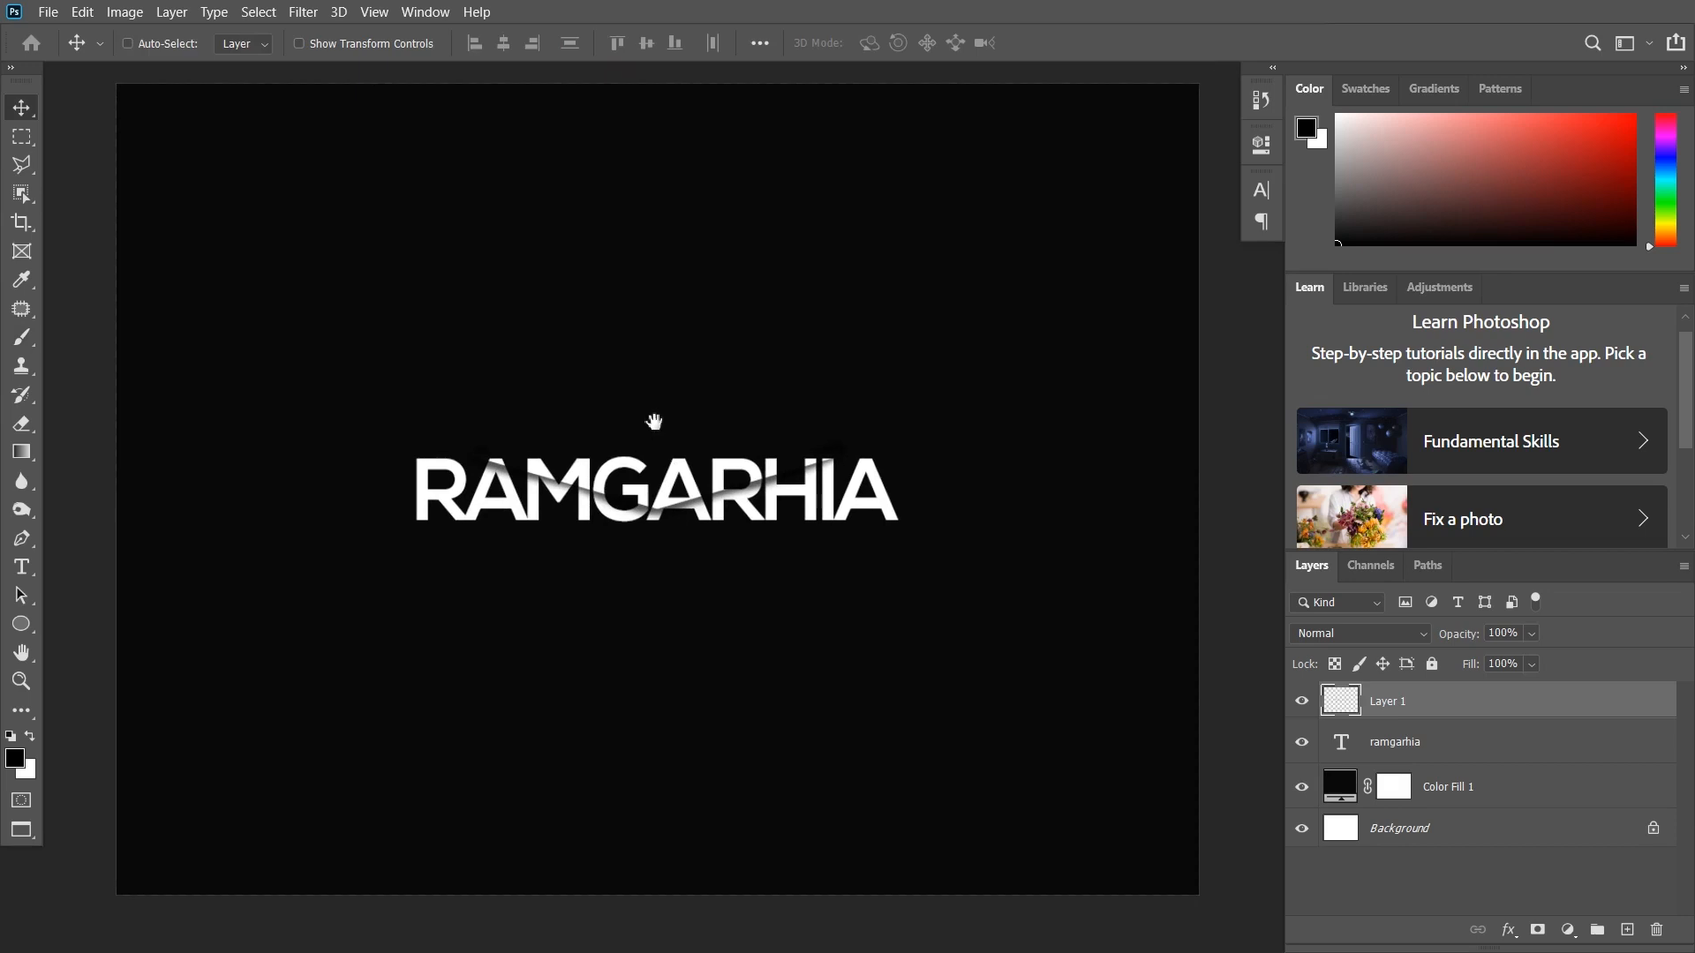
{"action": "left_click", "coordinate": [21, 624]}
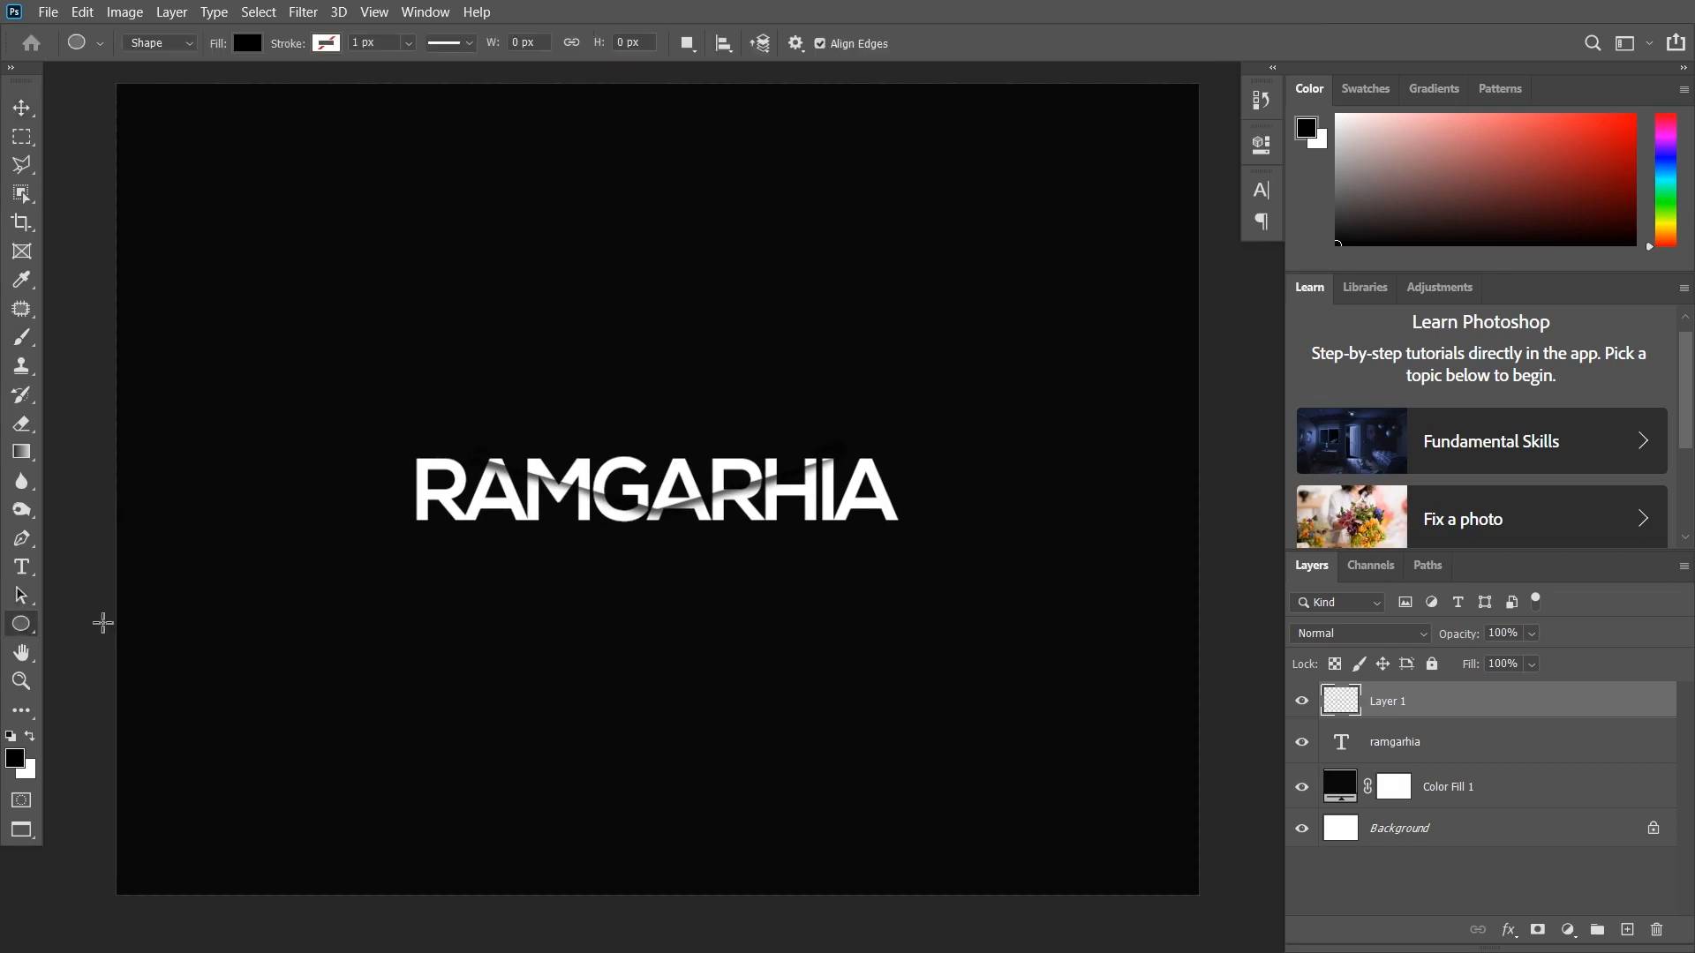
{"action": "right_click", "coordinate": [18, 625]}
{"action": "left_click", "coordinate": [102, 688]}
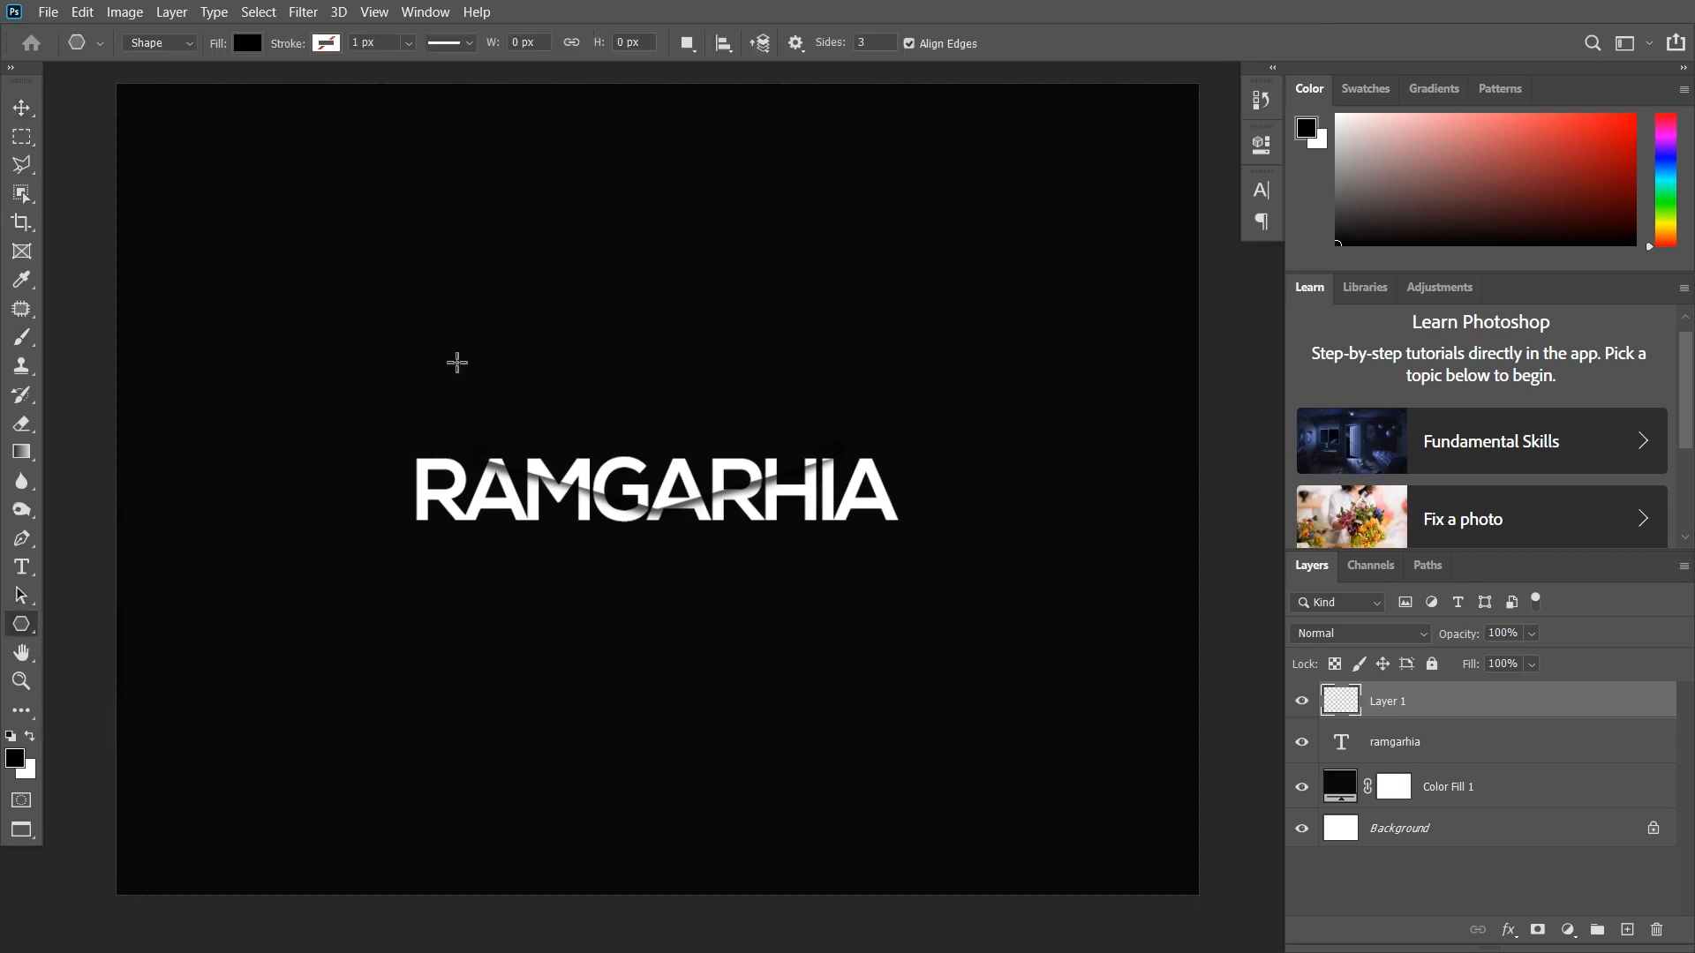
{"action": "left_click", "coordinate": [458, 363]}
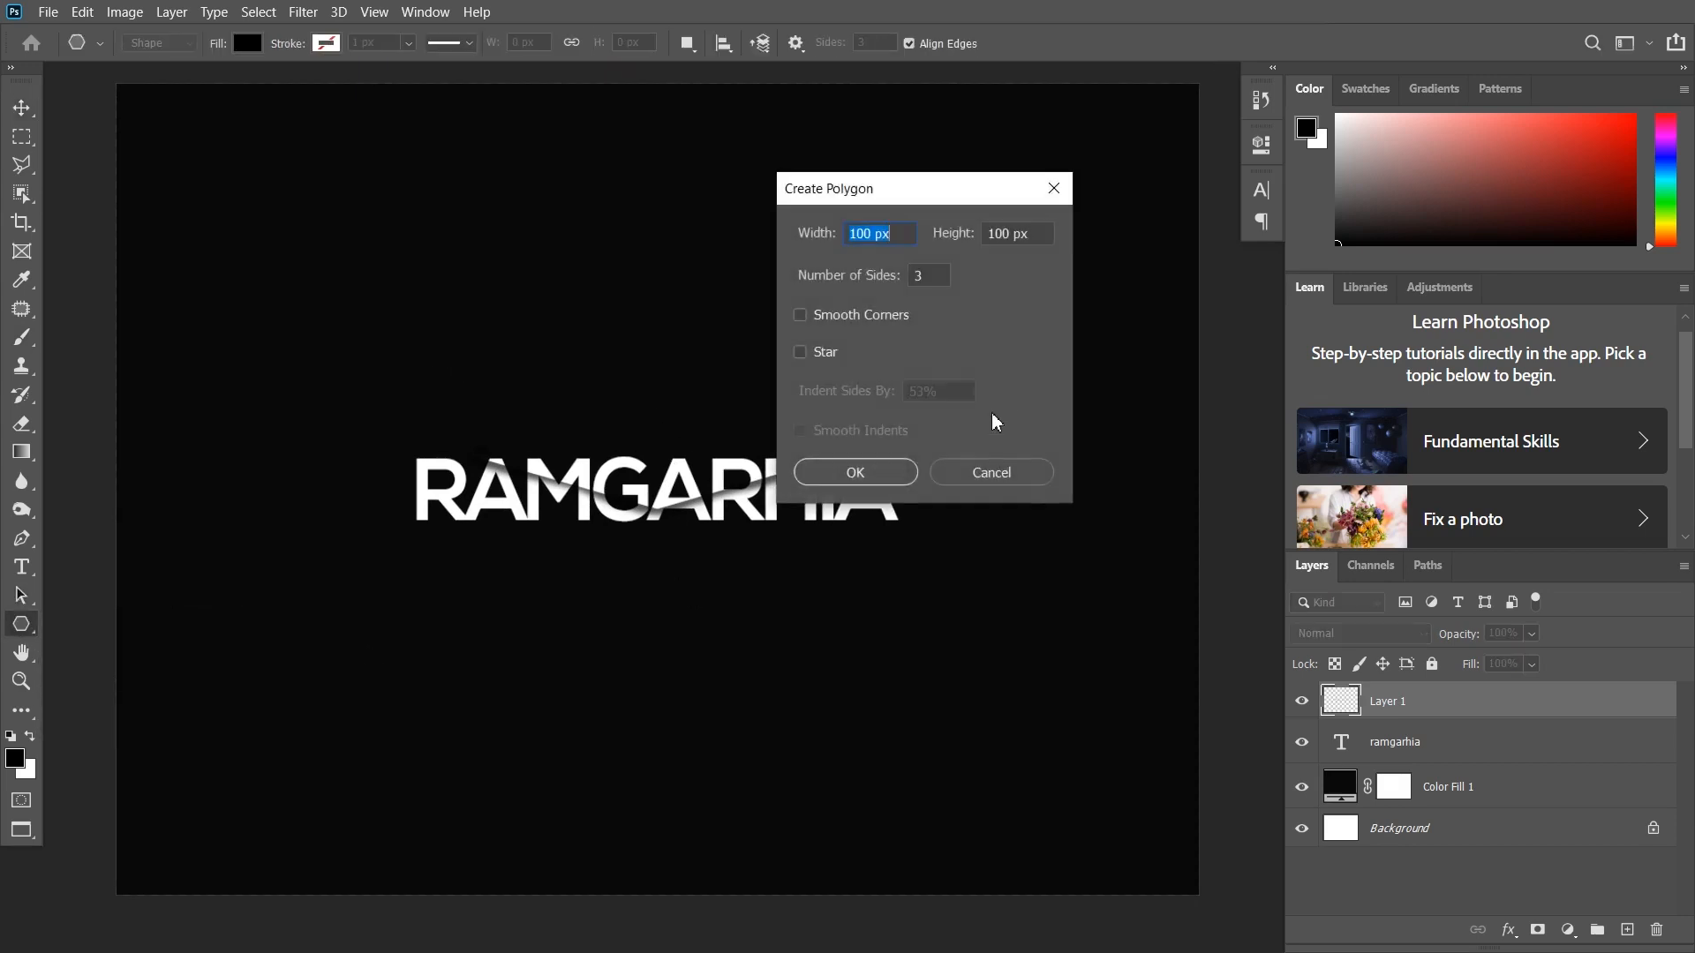
{"action": "left_click", "coordinate": [880, 477]}
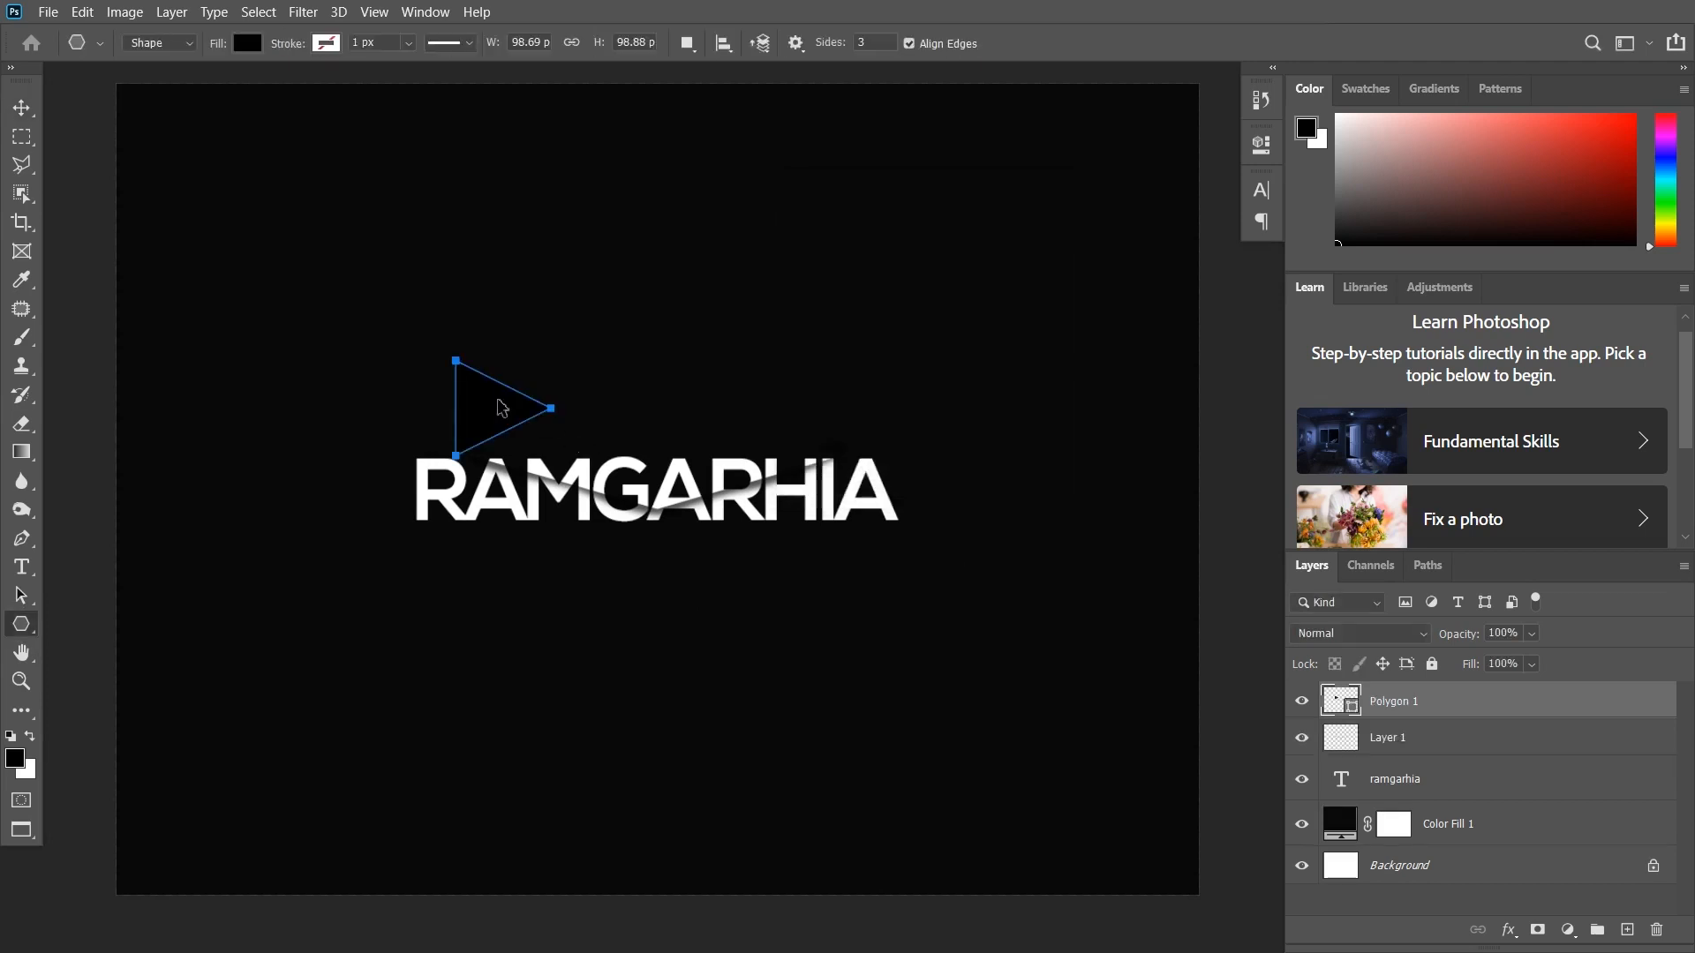
- Transform the triangle to about 636 by 844 px, with its base on the canvas's left edge and its tip over the lettering
{"action": "key", "text": "ctrl+t"}
{"action": "left_click_drag", "start_coordinate": [551, 358], "coordinate": [1092, 230]}
{"action": "left_click_drag", "start_coordinate": [591, 327], "coordinate": [279, 687]}
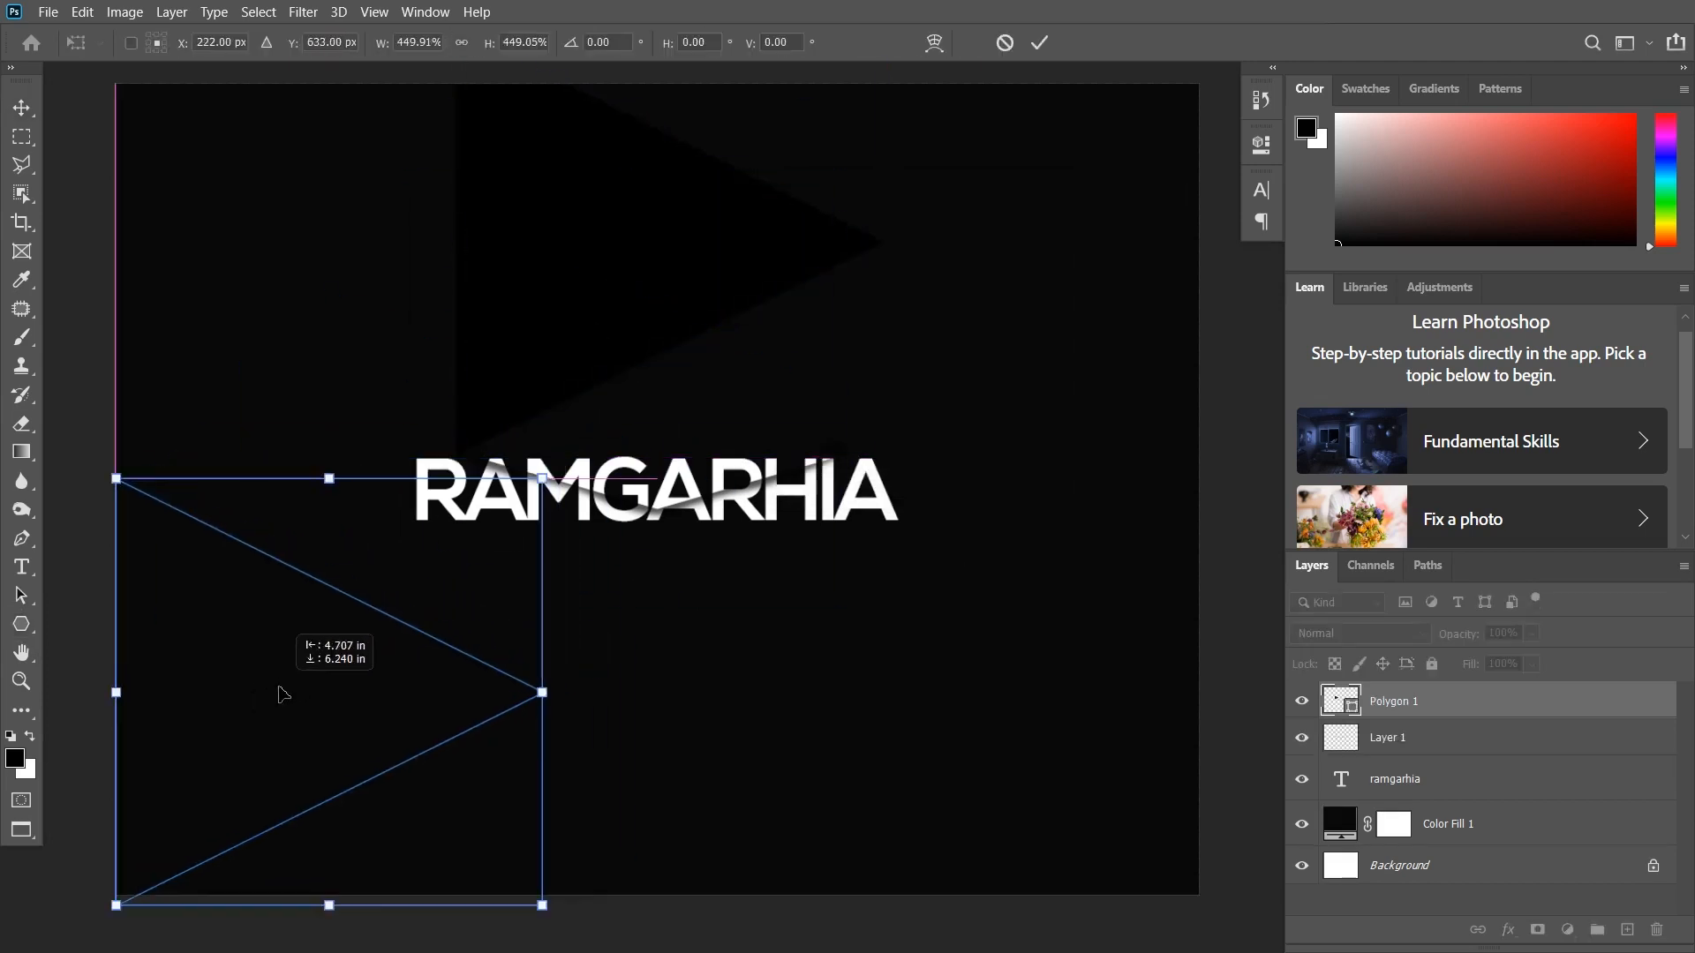
{"action": "left_click_drag", "start_coordinate": [542, 478], "coordinate": [904, 248]}
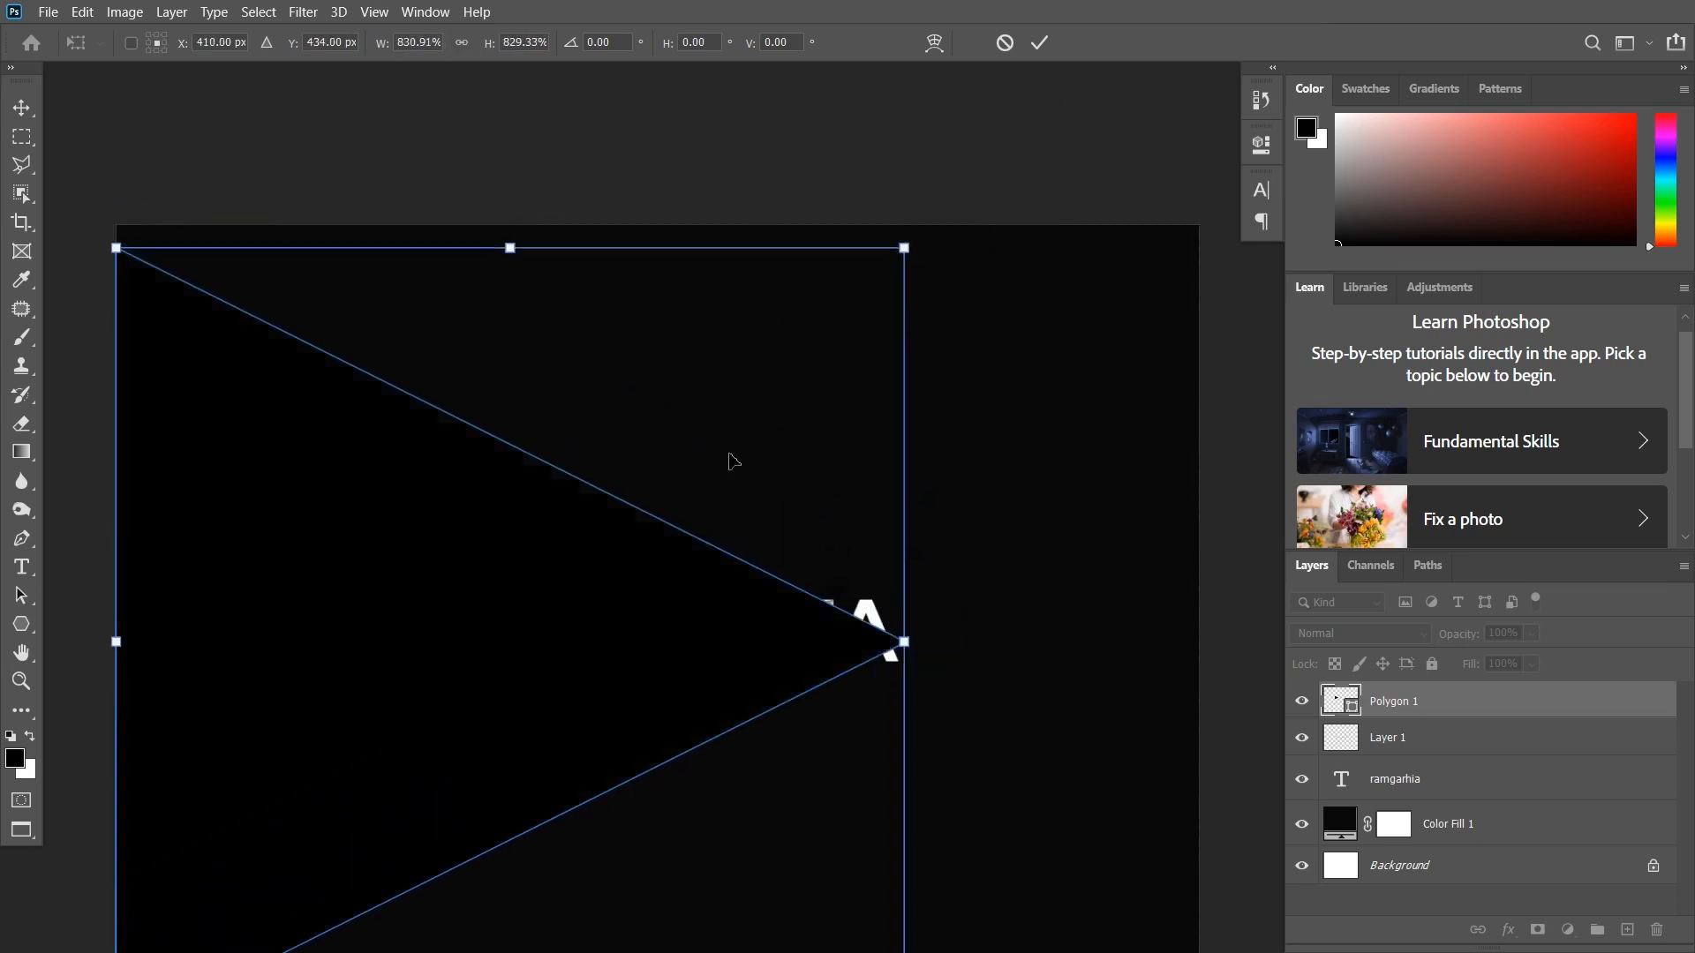
{"action": "scroll", "coordinate": [729, 462], "scroll_direction": "down", "scroll_amount": 3}
{"action": "scroll", "coordinate": [637, 548], "scroll_direction": "down", "scroll_amount": 3}
{"action": "left_click_drag", "start_coordinate": [837, 173], "coordinate": [855, 157]}
{"action": "left_click_drag", "start_coordinate": [865, 466], "coordinate": [702, 466]}
{"action": "key", "text": "Return"}
- Remove the triangle's fill and give it a red 1 px stroke
{"action": "scroll", "coordinate": [579, 572], "scroll_direction": "up", "scroll_amount": 2}
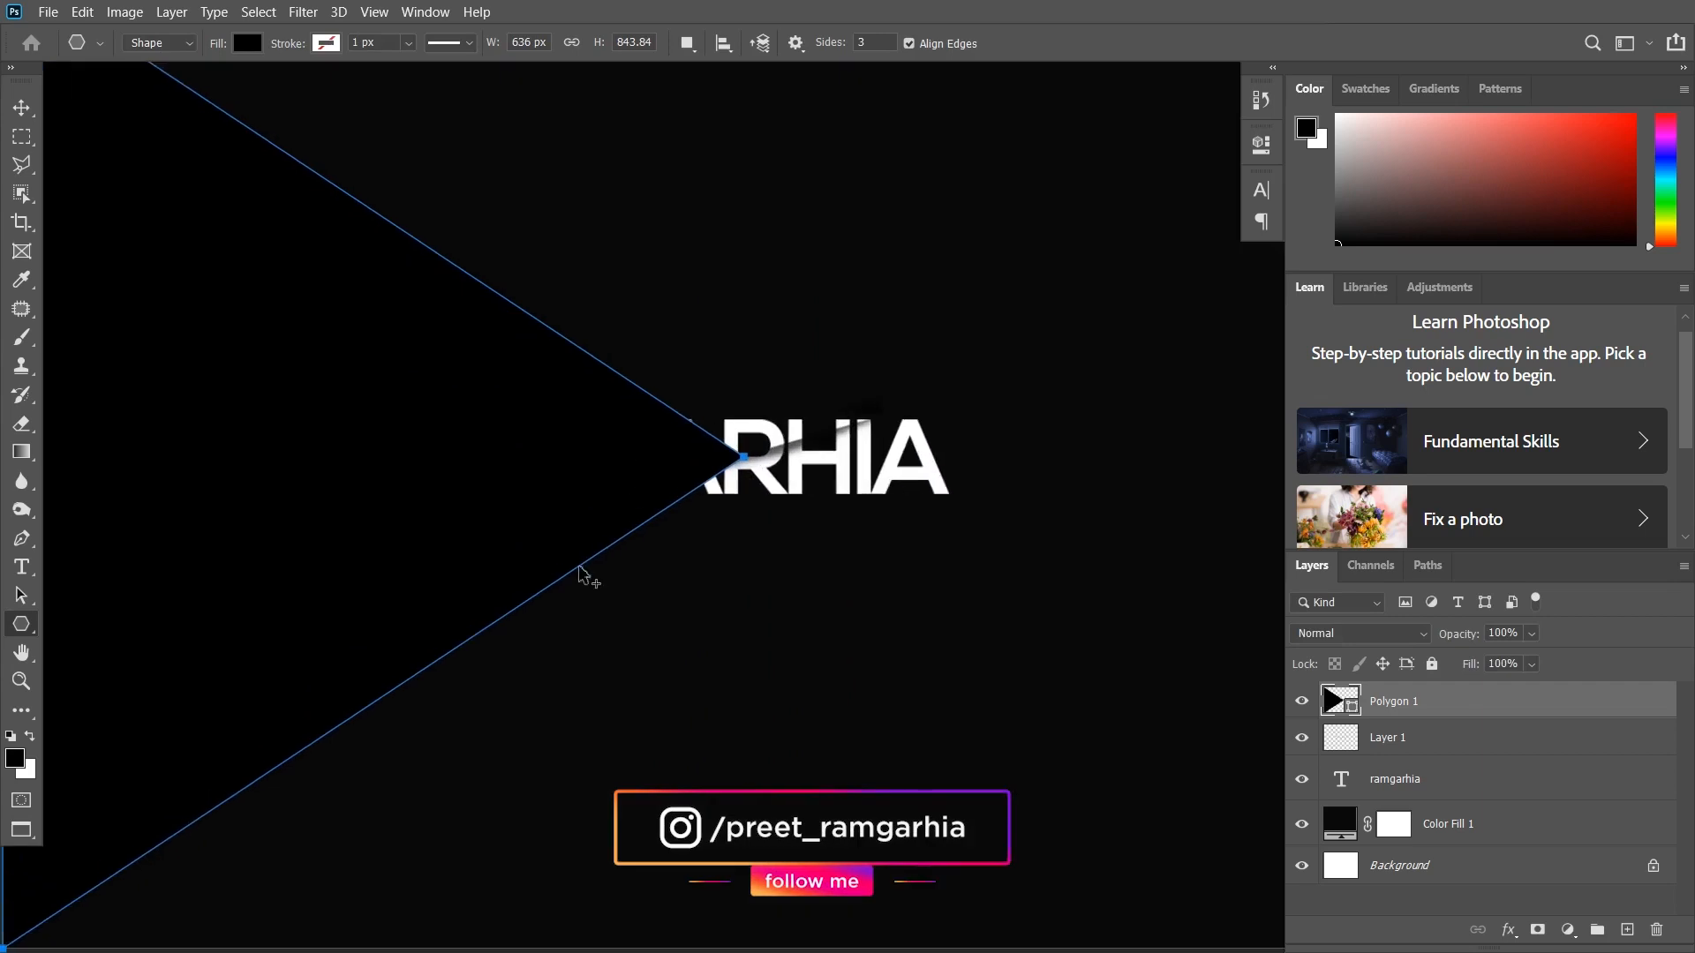
{"action": "scroll", "coordinate": [579, 572], "scroll_direction": "down", "scroll_amount": 2}
{"action": "left_click", "coordinate": [247, 43]}
{"action": "left_click", "coordinate": [121, 85]}
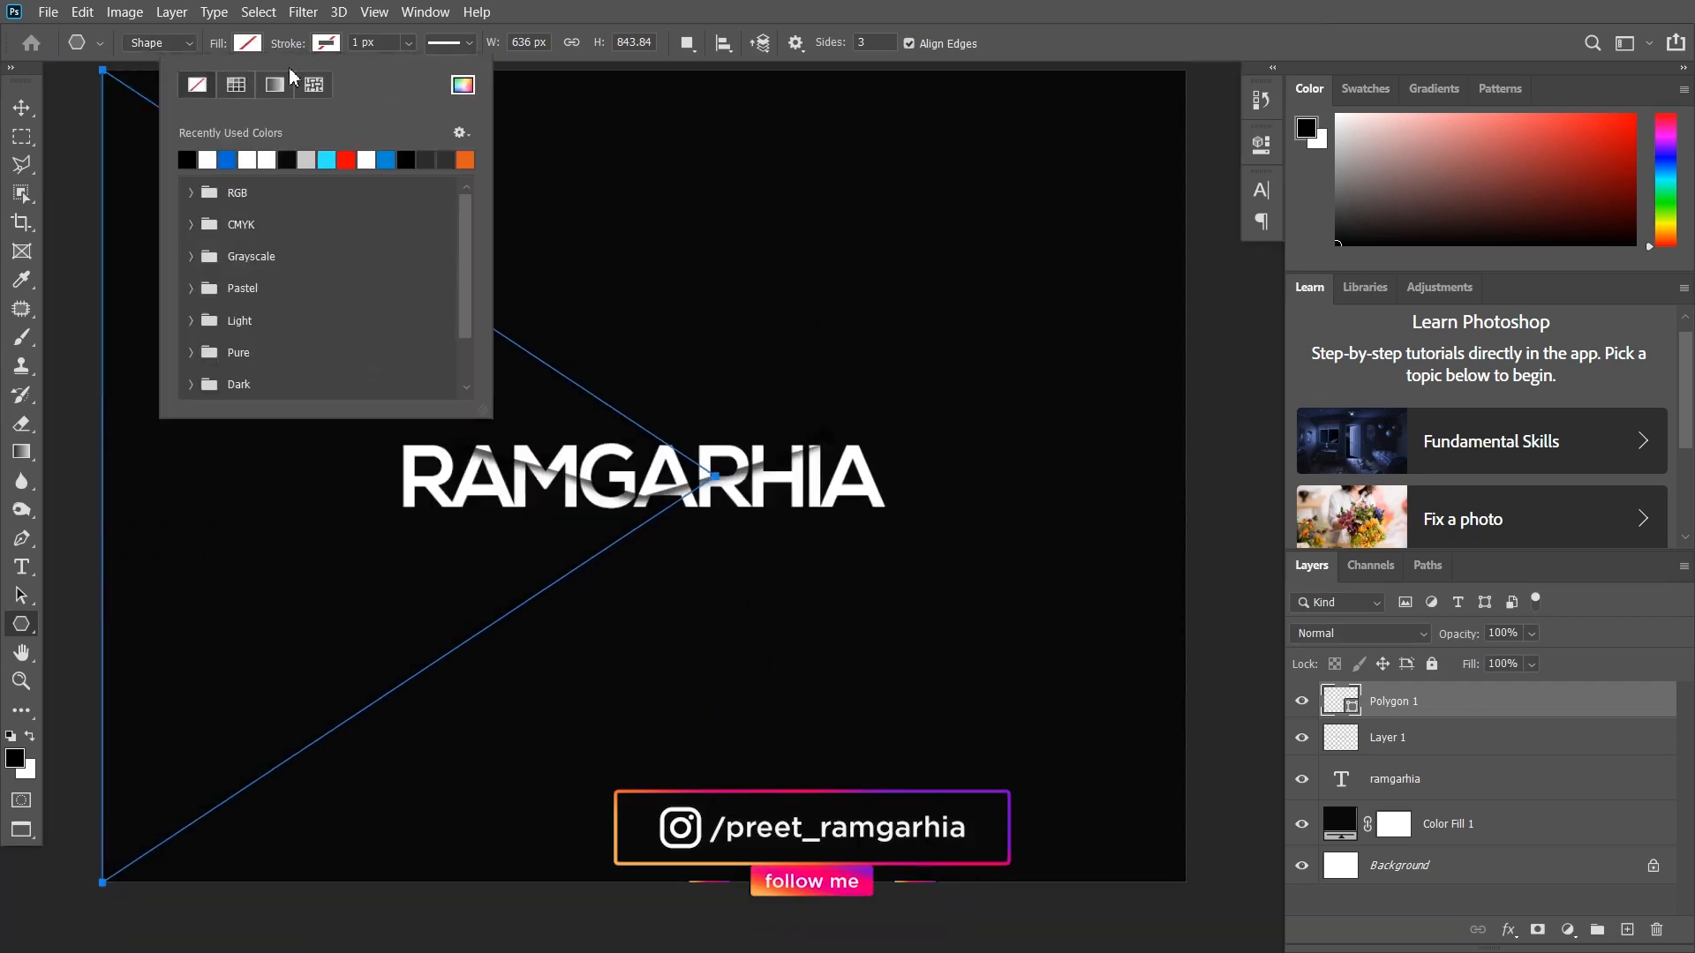
{"action": "left_click", "coordinate": [349, 160]}
{"action": "left_click", "coordinate": [21, 107]}
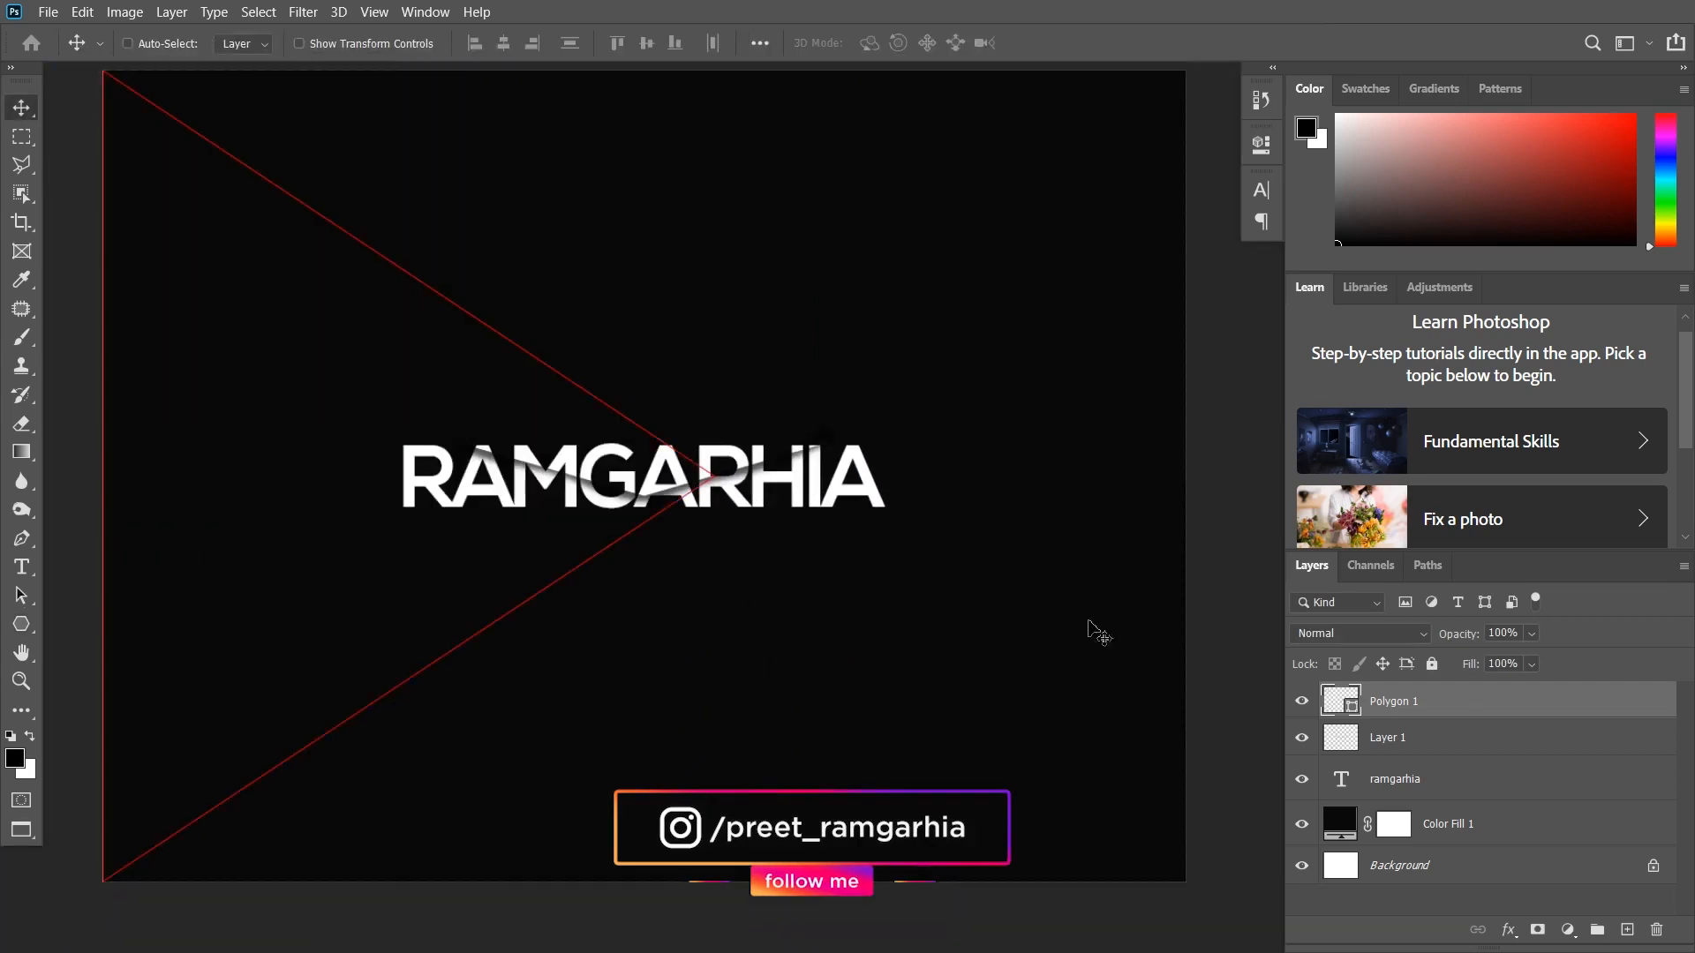
- Move the large triangle beneath the lettering layer and narrow it to about 538 px, keeping its base on the canvas's left edge
{"action": "left_click_drag", "start_coordinate": [1408, 703], "coordinate": [1403, 801]}
{"action": "scroll", "coordinate": [753, 579], "scroll_direction": "down", "scroll_amount": 2}
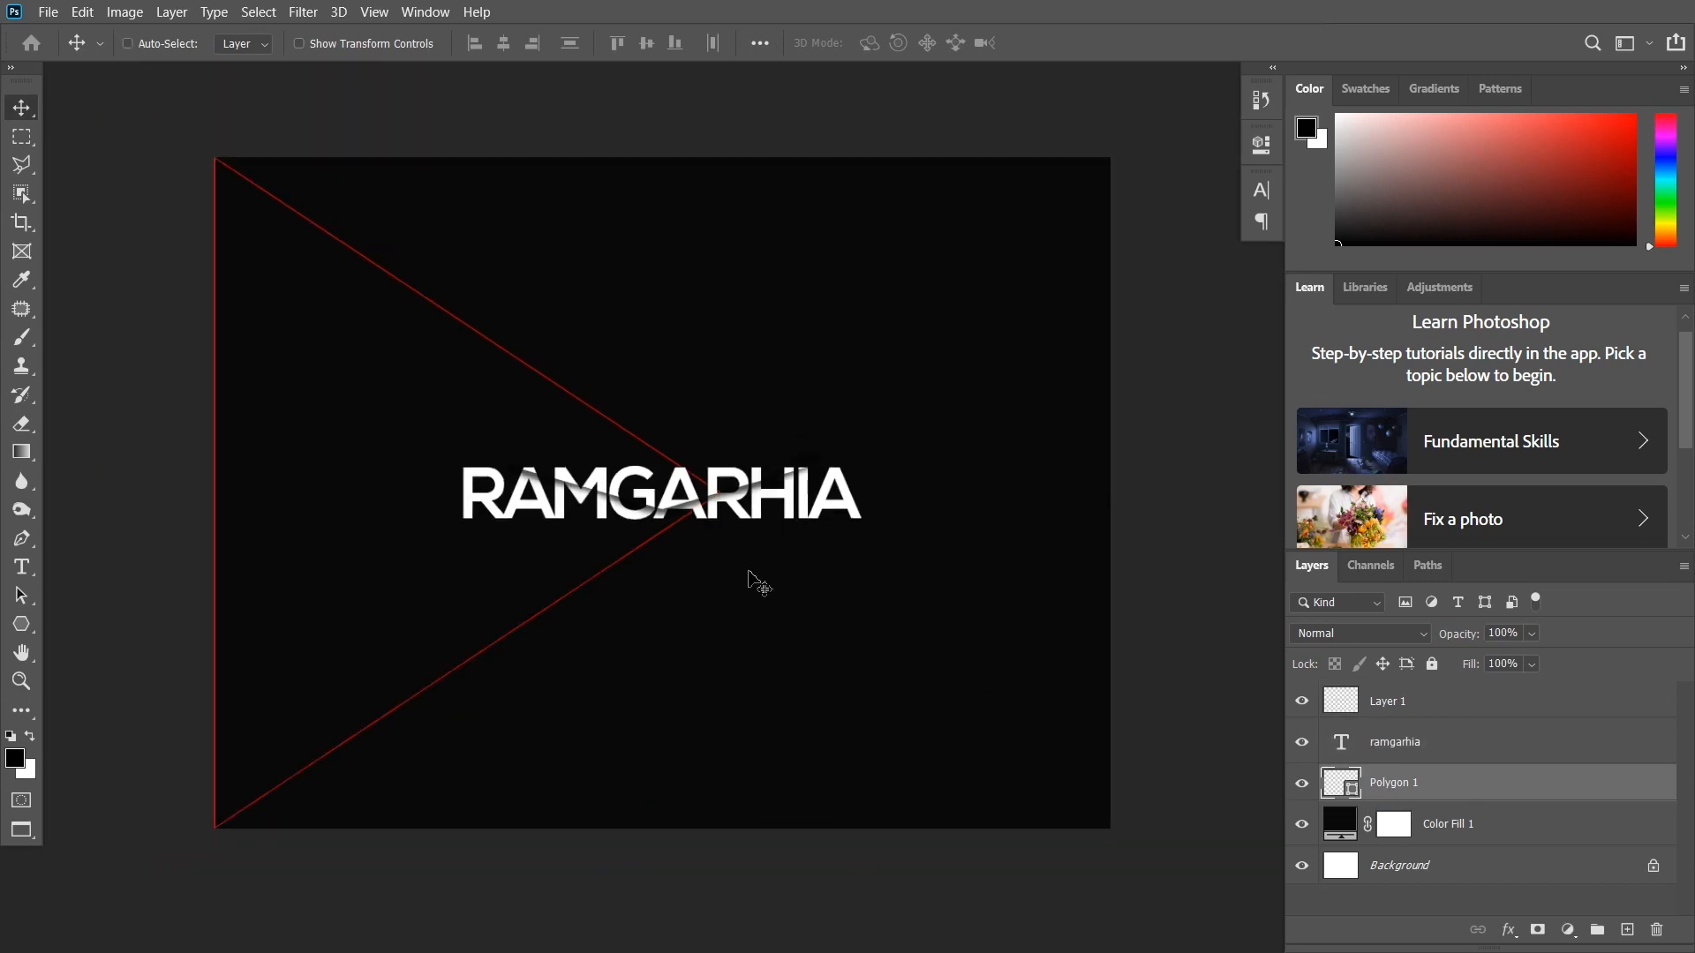
{"action": "key", "text": "ctrl+t"}
{"action": "left_click_drag", "start_coordinate": [716, 493], "coordinate": [643, 493]}
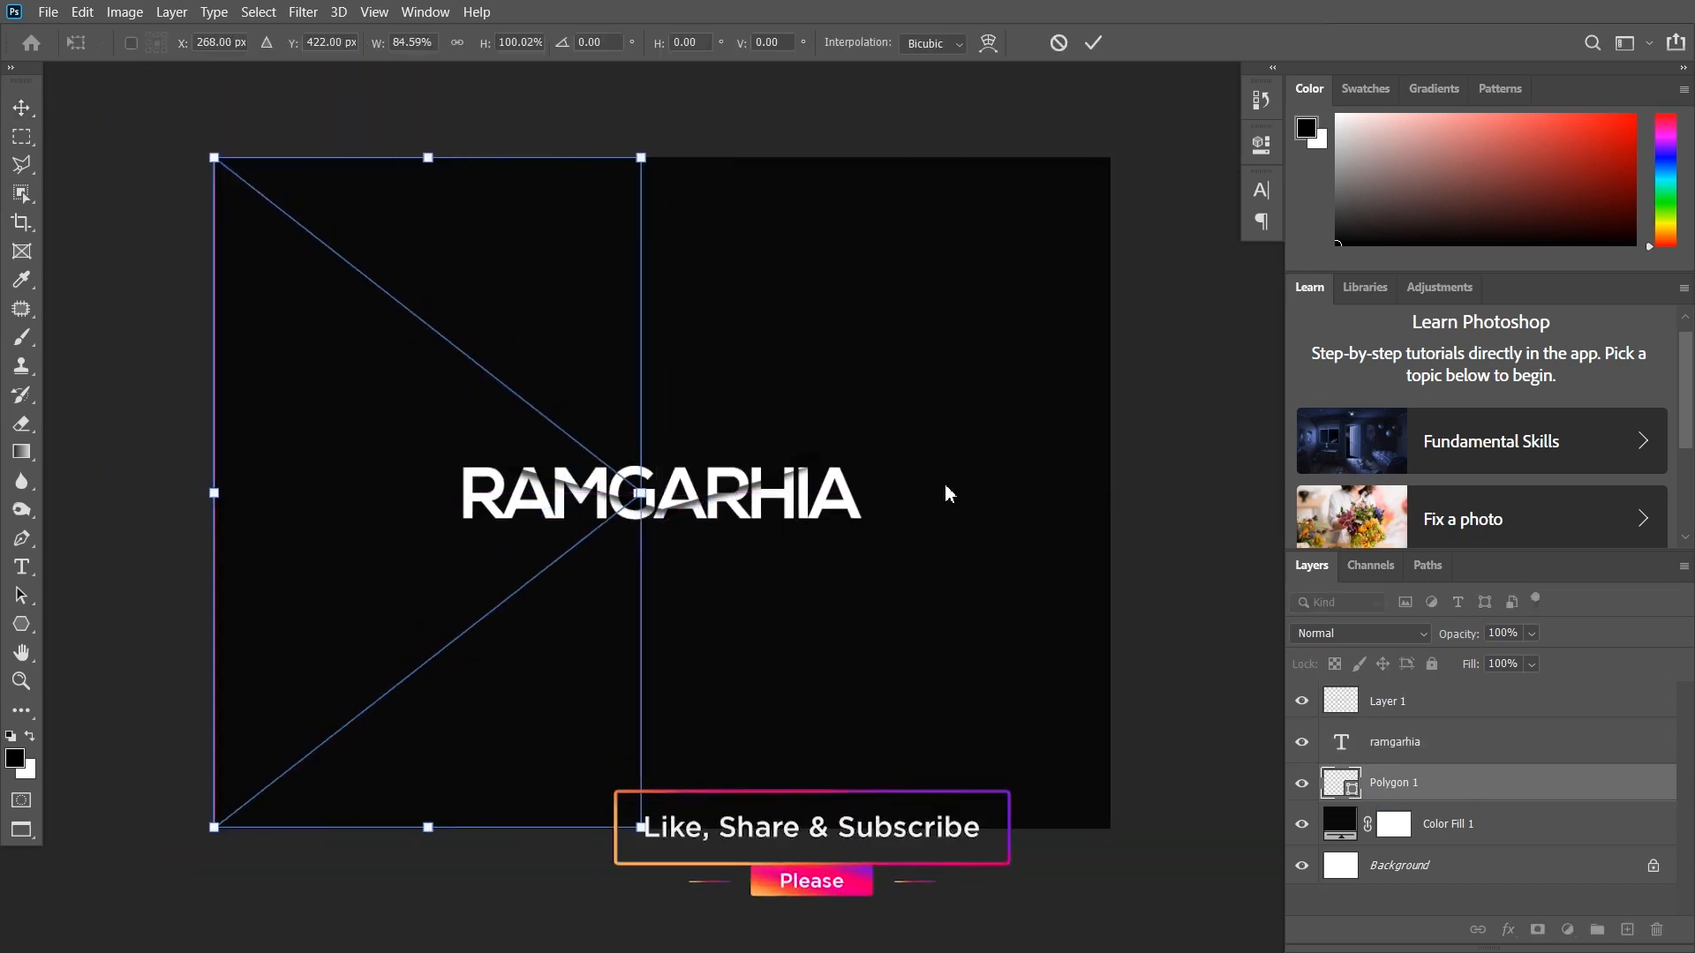
{"action": "key", "text": "Return"}
- Thicken the large triangle's red stroke and lower its layer opacity to 21%
{"action": "key", "text": "u"}
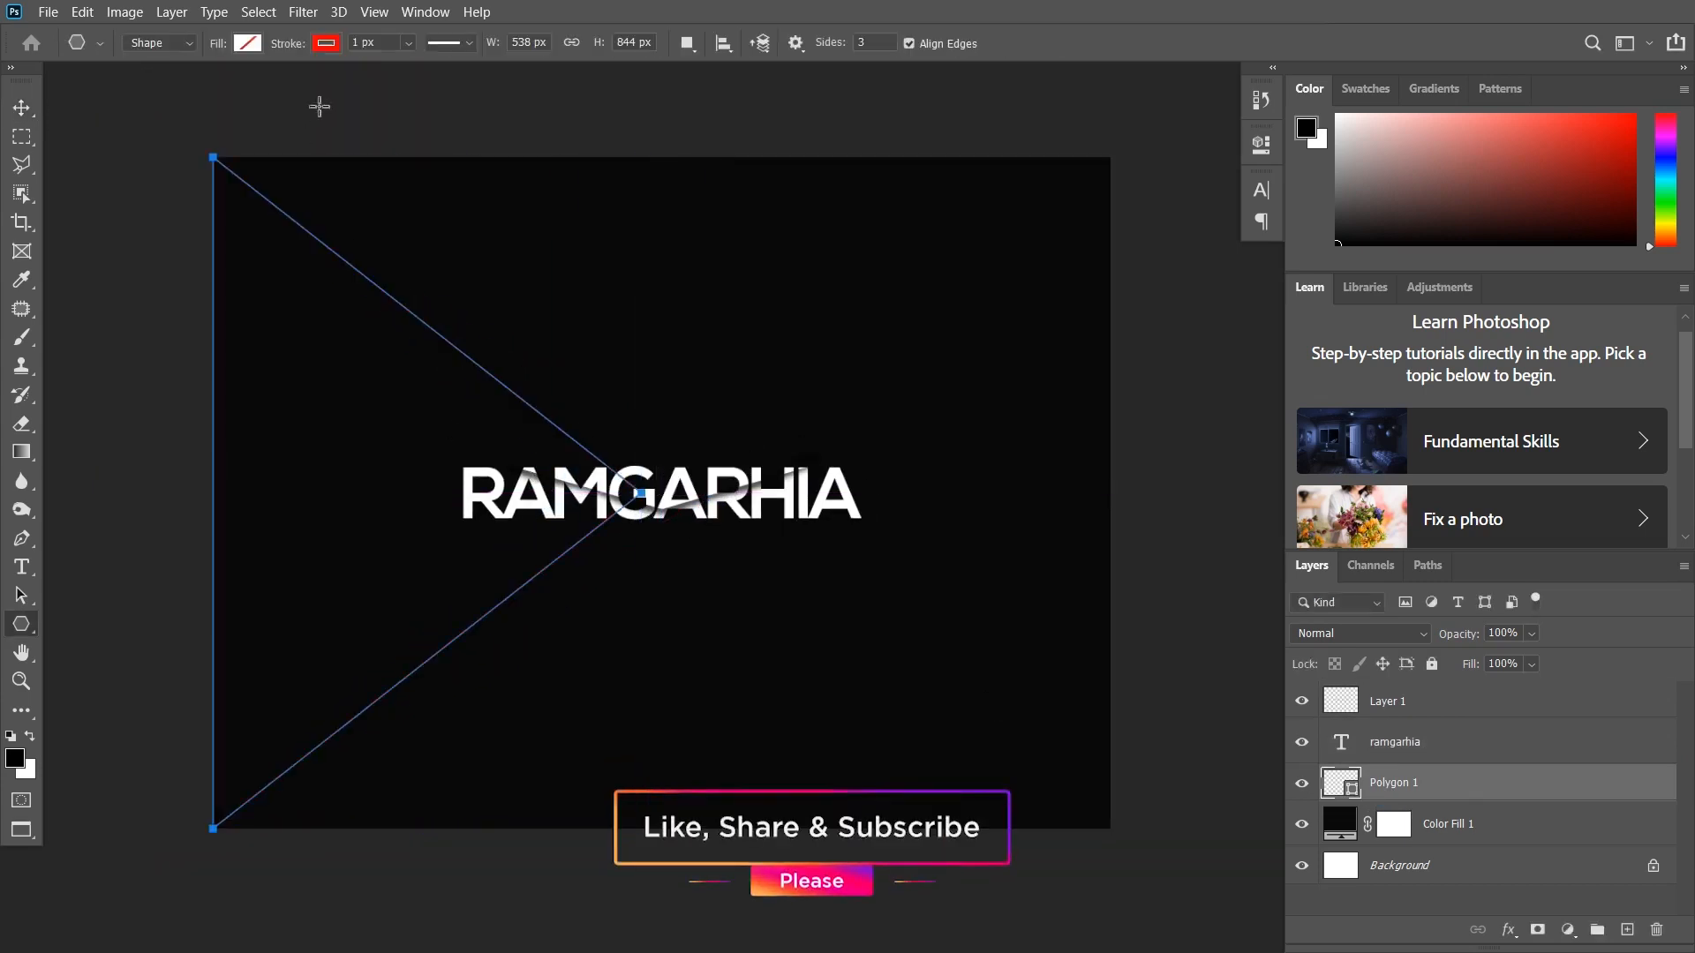
{"action": "left_click", "coordinate": [448, 43]}
{"action": "left_click", "coordinate": [359, 274]}
{"action": "left_click", "coordinate": [359, 292]}
{"action": "left_click", "coordinate": [450, 43]}
{"action": "left_click", "coordinate": [22, 108]}
{"action": "left_click", "coordinate": [1531, 633]}
{"action": "left_click_drag", "start_coordinate": [1547, 668], "coordinate": [1475, 662]}
{"action": "left_click", "coordinate": [1226, 716]}
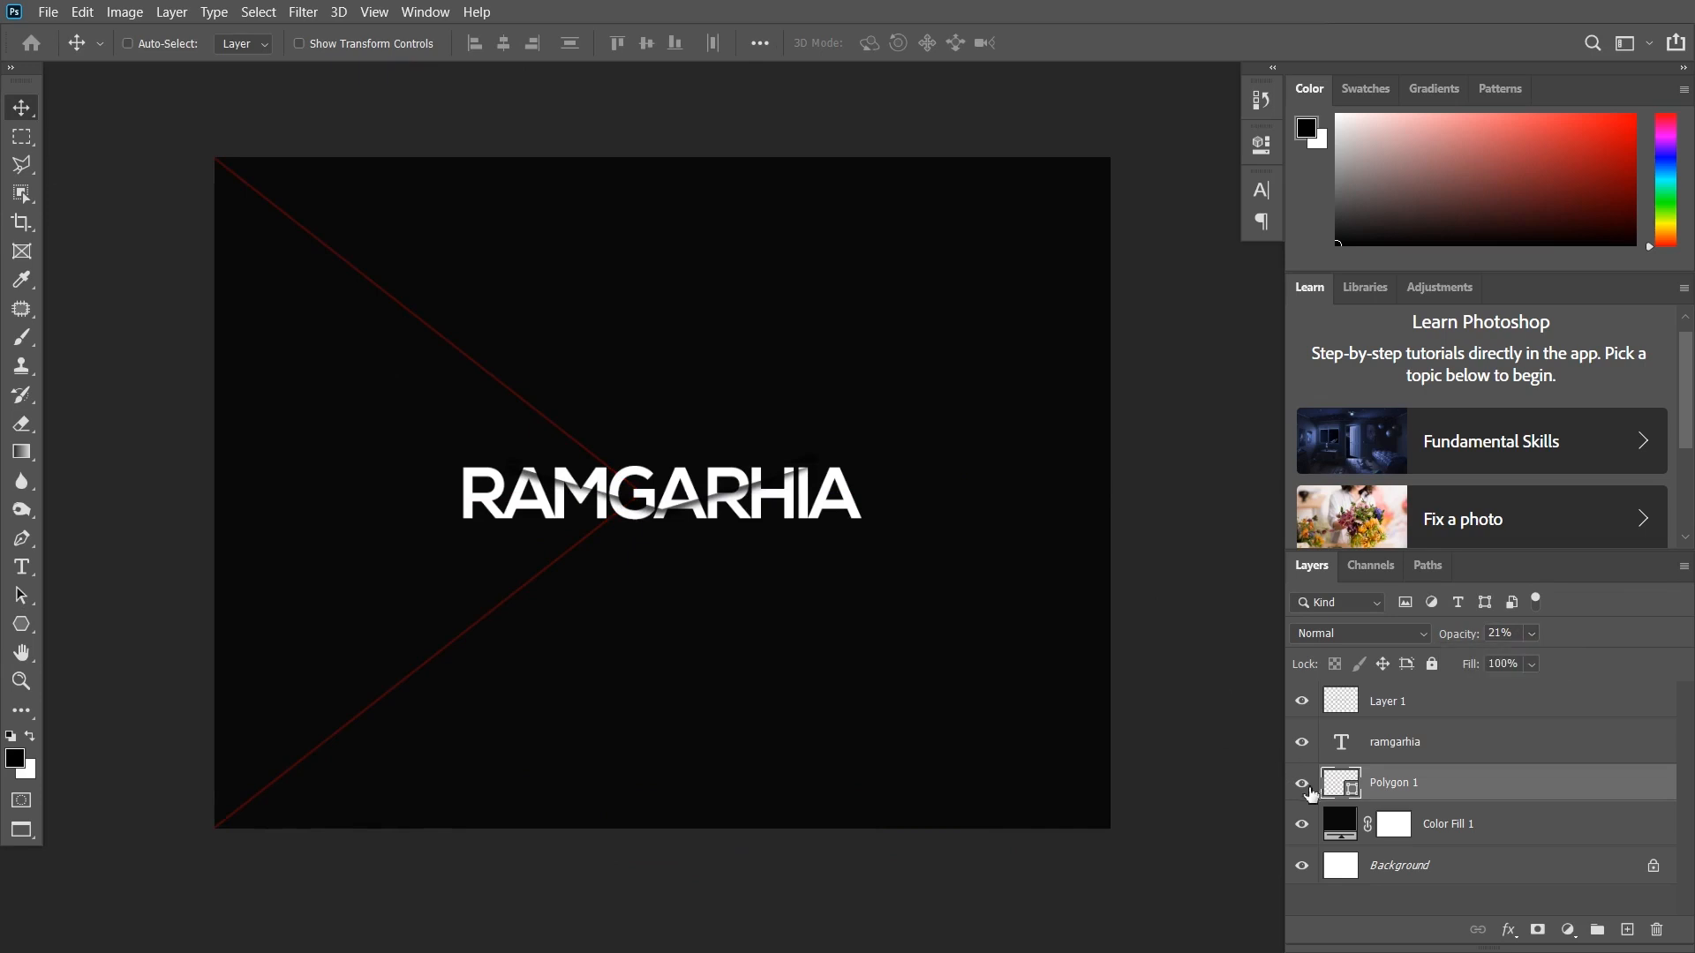
- Create another three-sided polygon, 538 px wide and 844 px high
{"action": "left_click", "coordinate": [21, 624]}
{"action": "left_click", "coordinate": [882, 381]}
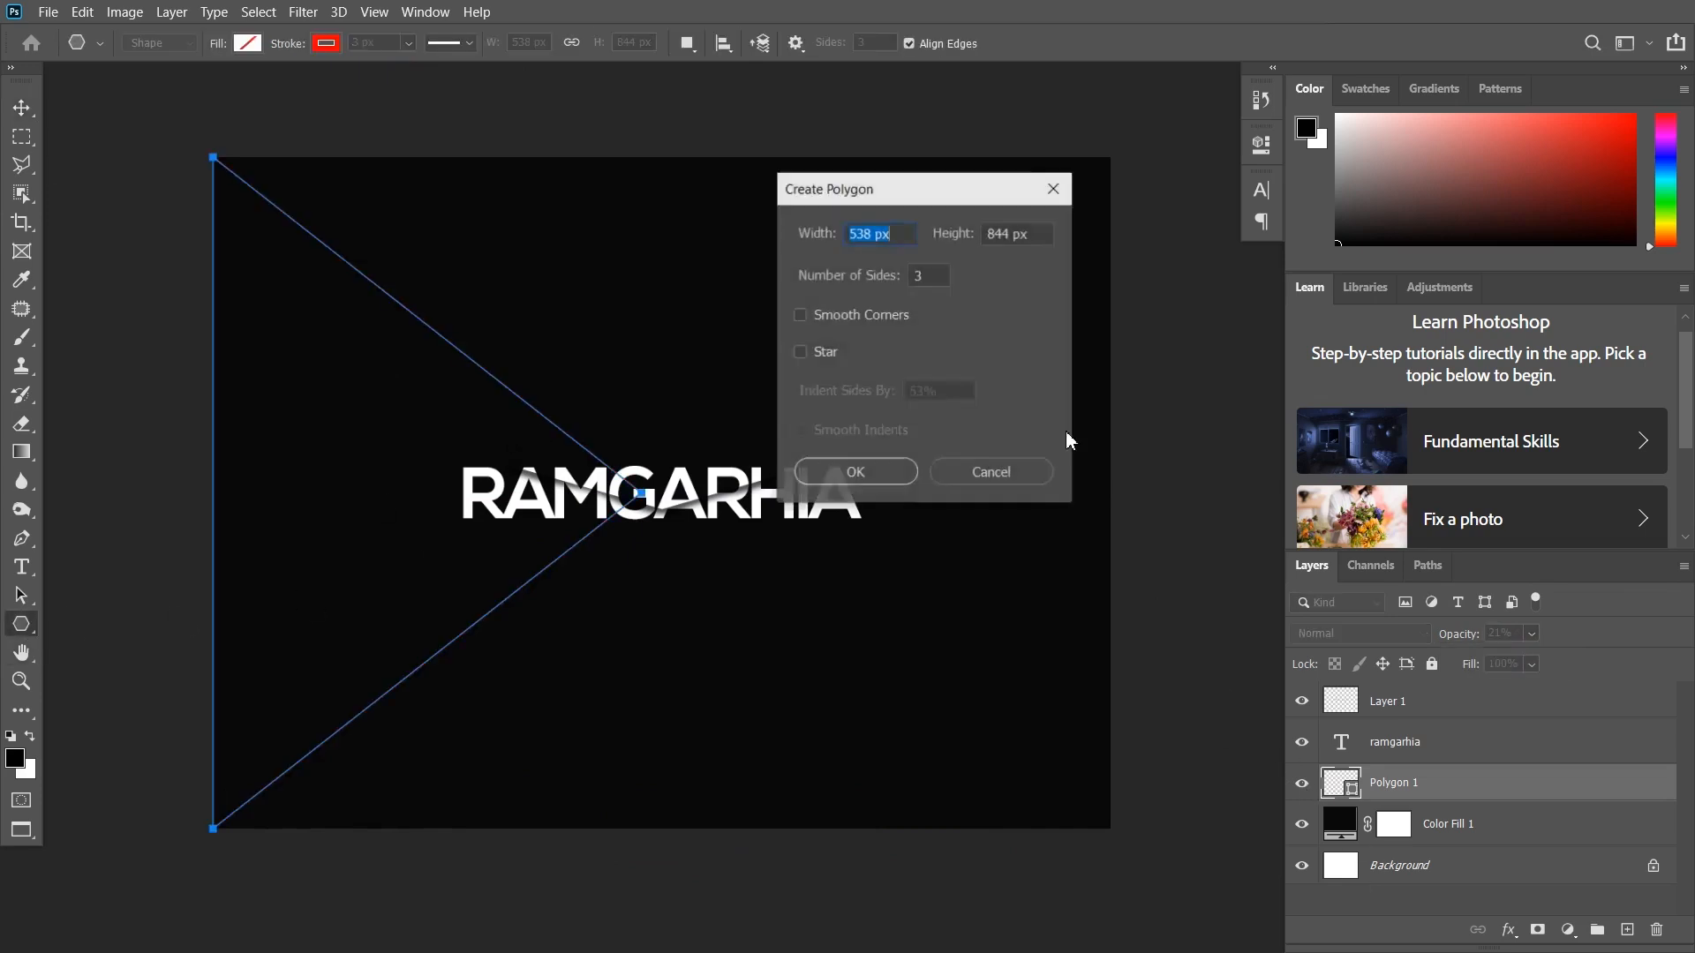
{"action": "left_click", "coordinate": [872, 482]}
- Transform the new triangle to about 138 by 103 px, pointing upward, with its base on the canvas's bottom edge near the right corner
{"action": "key", "text": "ctrl+t"}
{"action": "left_click_drag", "start_coordinate": [987, 452], "coordinate": [841, 307]}
{"action": "left_click_drag", "start_coordinate": [1060, 155], "coordinate": [903, 427]}
{"action": "right_click", "coordinate": [874, 474]}
{"action": "left_click", "coordinate": [944, 692]}
{"action": "right_click", "coordinate": [891, 486]}
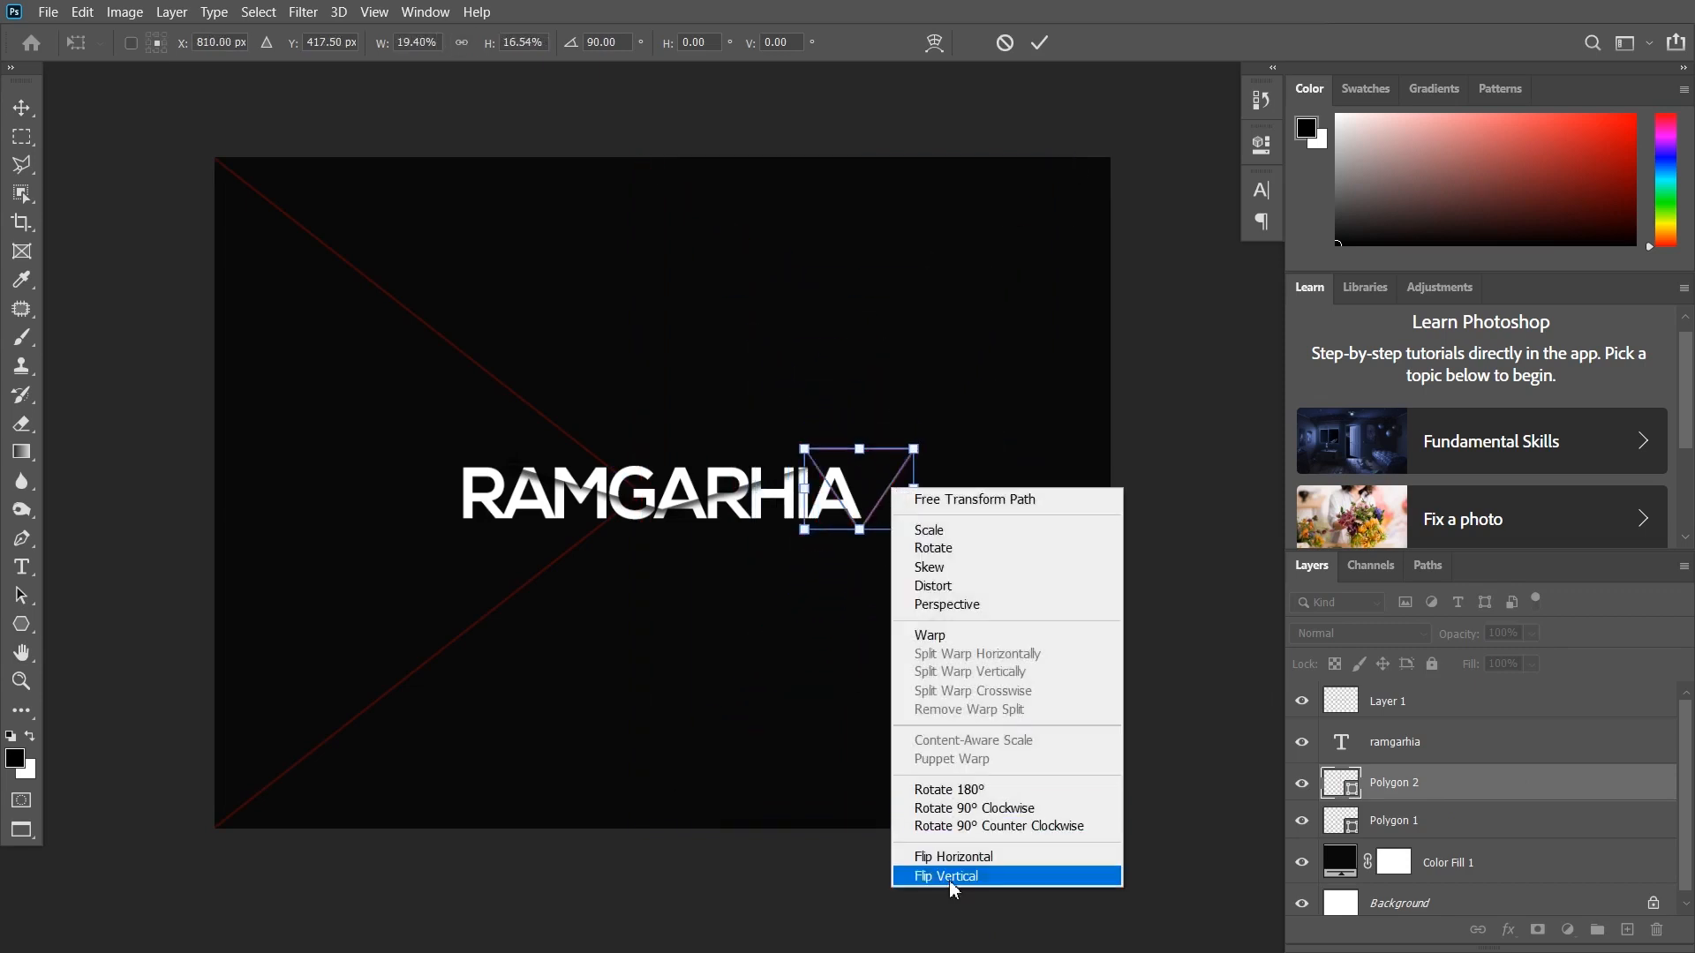
{"action": "left_click", "coordinate": [962, 859]}
{"action": "right_click", "coordinate": [886, 468]}
{"action": "left_click", "coordinate": [962, 874]}
{"action": "left_click_drag", "start_coordinate": [872, 528], "coordinate": [996, 825]}
{"action": "key", "text": "Return"}
- Give the small triangle a red fill with no stroke and lower its layer opacity to 7%
{"action": "key", "text": "u"}
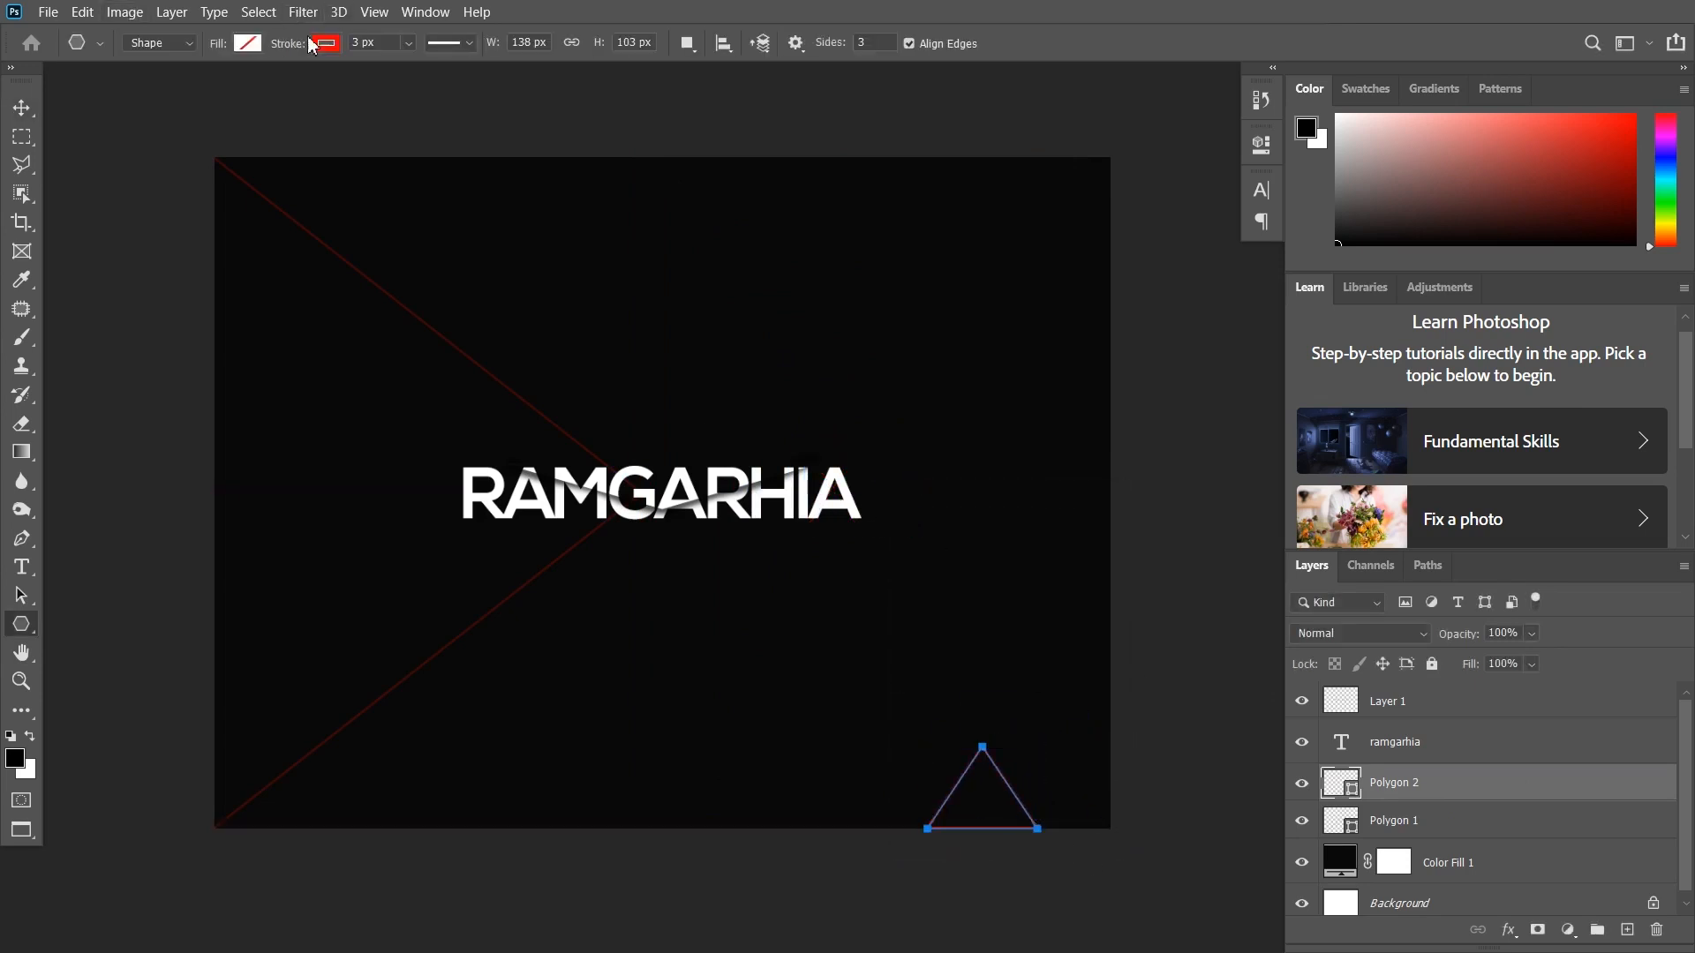
{"action": "left_click", "coordinate": [250, 44]}
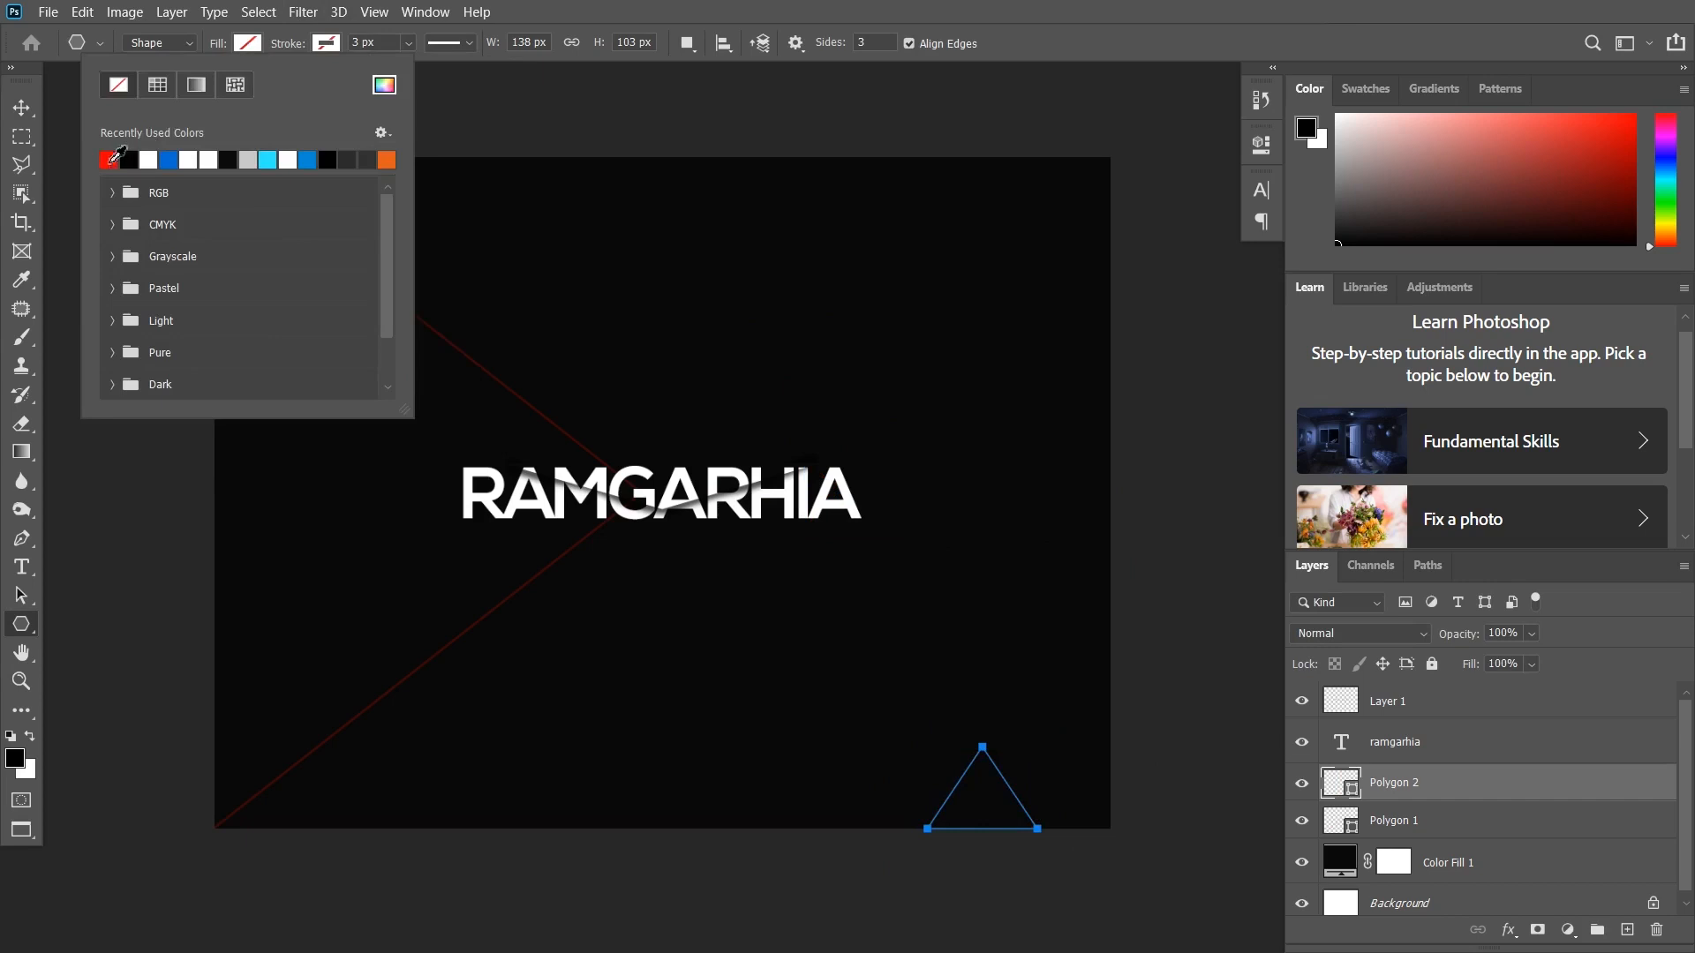
{"action": "left_click", "coordinate": [107, 159]}
{"action": "key", "text": "v"}
{"action": "left_click_drag", "start_coordinate": [1532, 633], "coordinate": [1461, 666]}
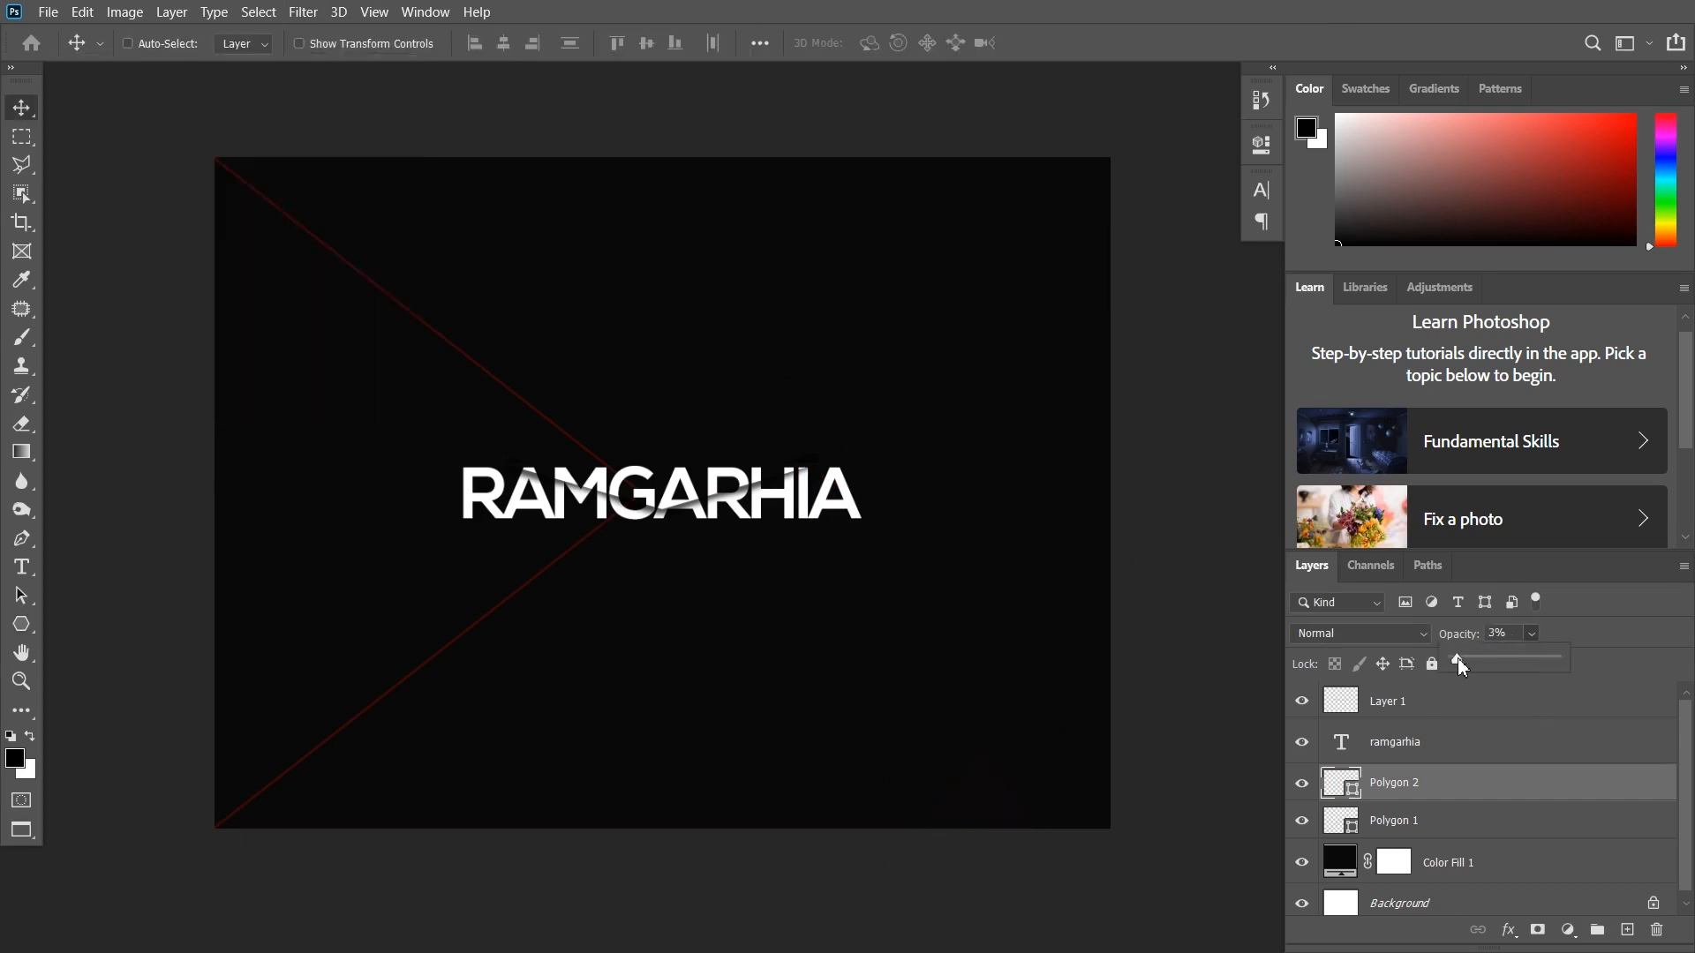
- Duplicate the small red triangle and shrink the copy so it overlaps the original's upper right part
{"action": "left_click", "coordinate": [1399, 797]}
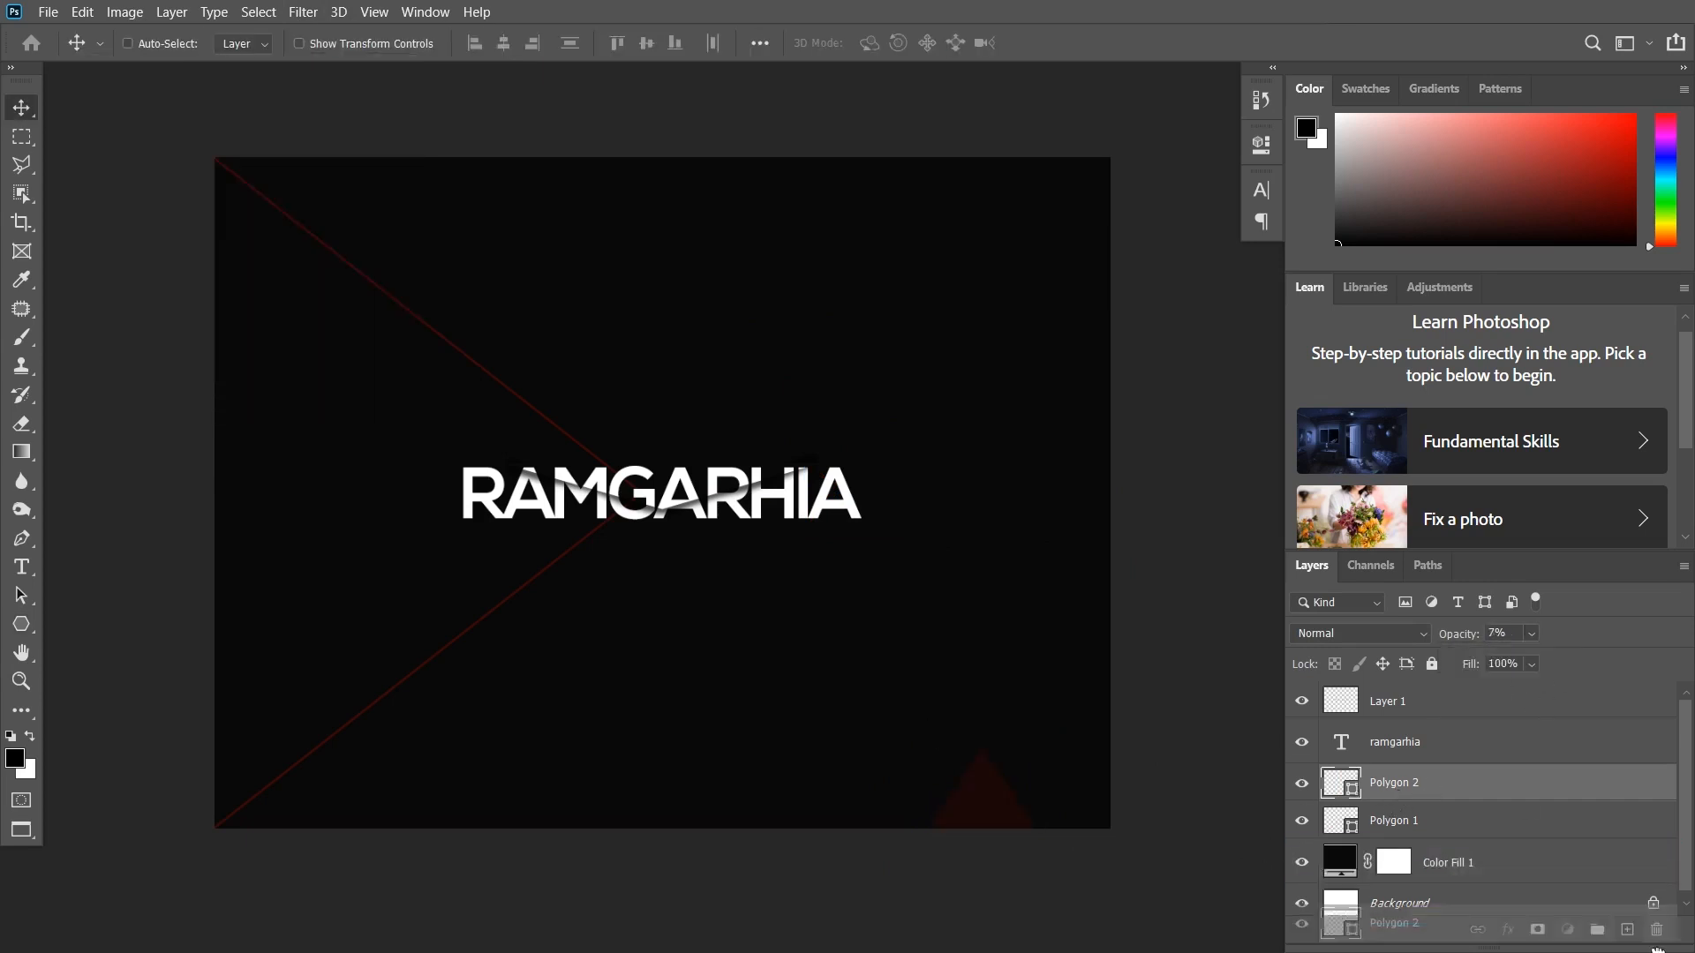
{"action": "key", "text": "ctrl+j"}
{"action": "key", "text": "t"}
{"action": "key", "text": "v"}
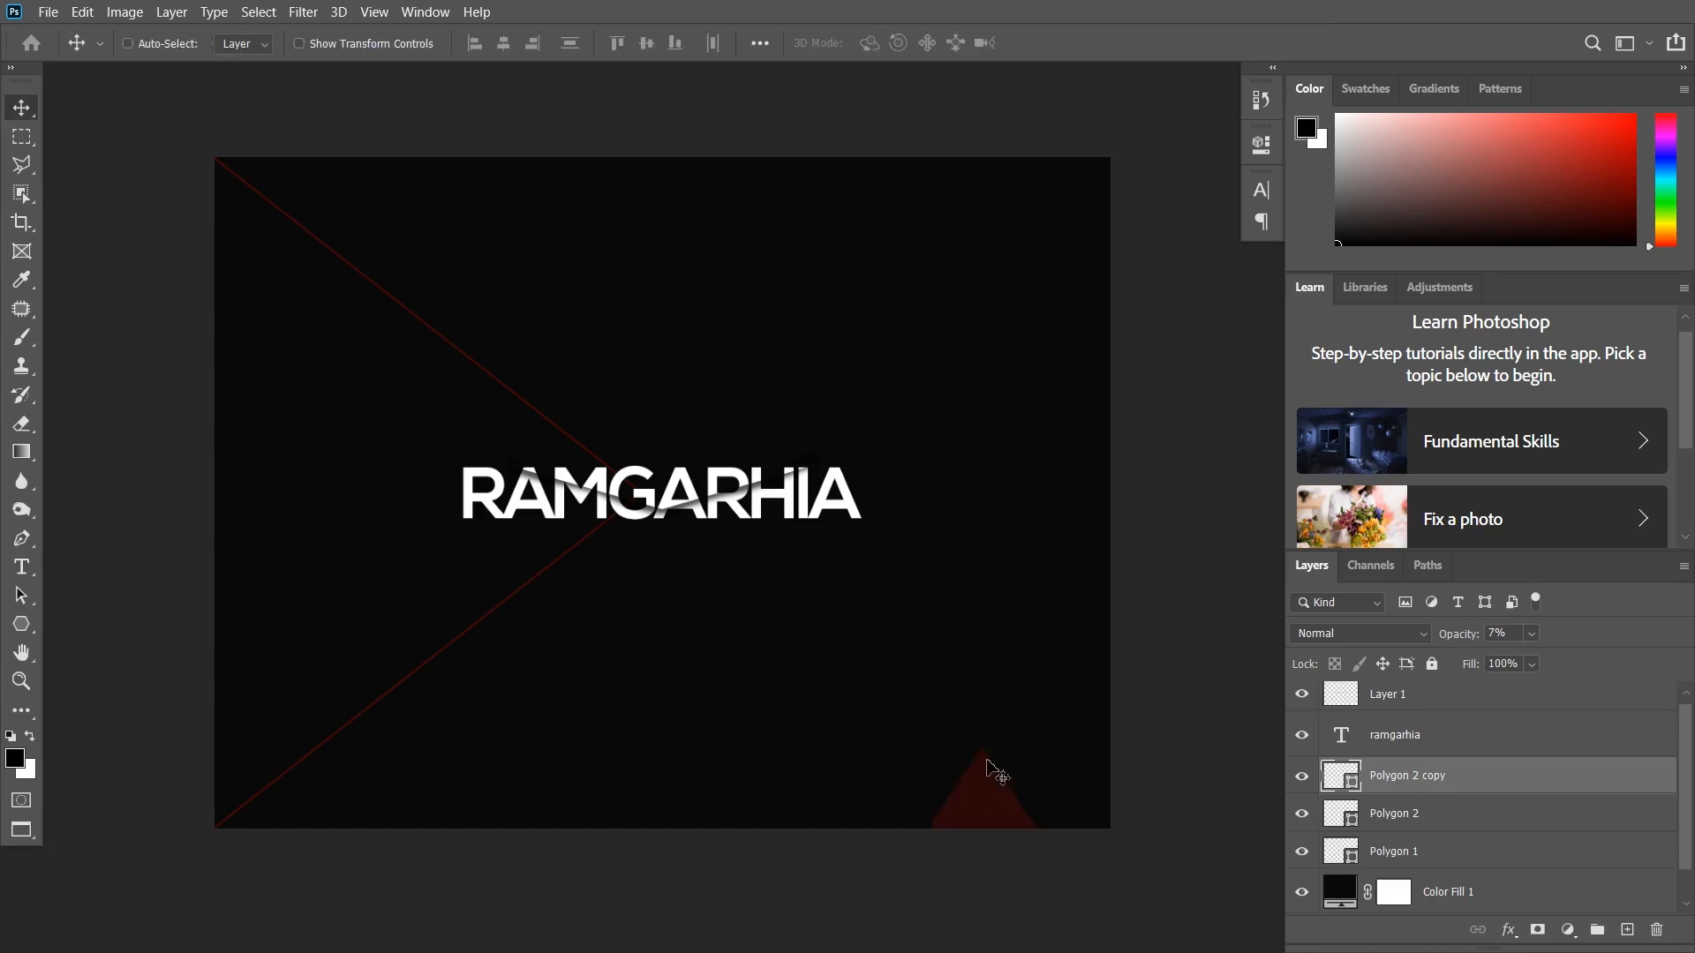
{"action": "key", "text": "ctrl+t"}
{"action": "left_click_drag", "start_coordinate": [1037, 747], "coordinate": [1015, 785]}
{"action": "key", "text": "Return"}
- Set the smaller triangle copy's opacity to 13%
{"action": "left_click", "coordinate": [1531, 634]}
{"action": "left_click_drag", "start_coordinate": [1534, 662], "coordinate": [1542, 662]}
{"action": "left_click", "coordinate": [14, 102]}
{"action": "scroll", "coordinate": [846, 624], "scroll_direction": "down", "scroll_amount": 1}
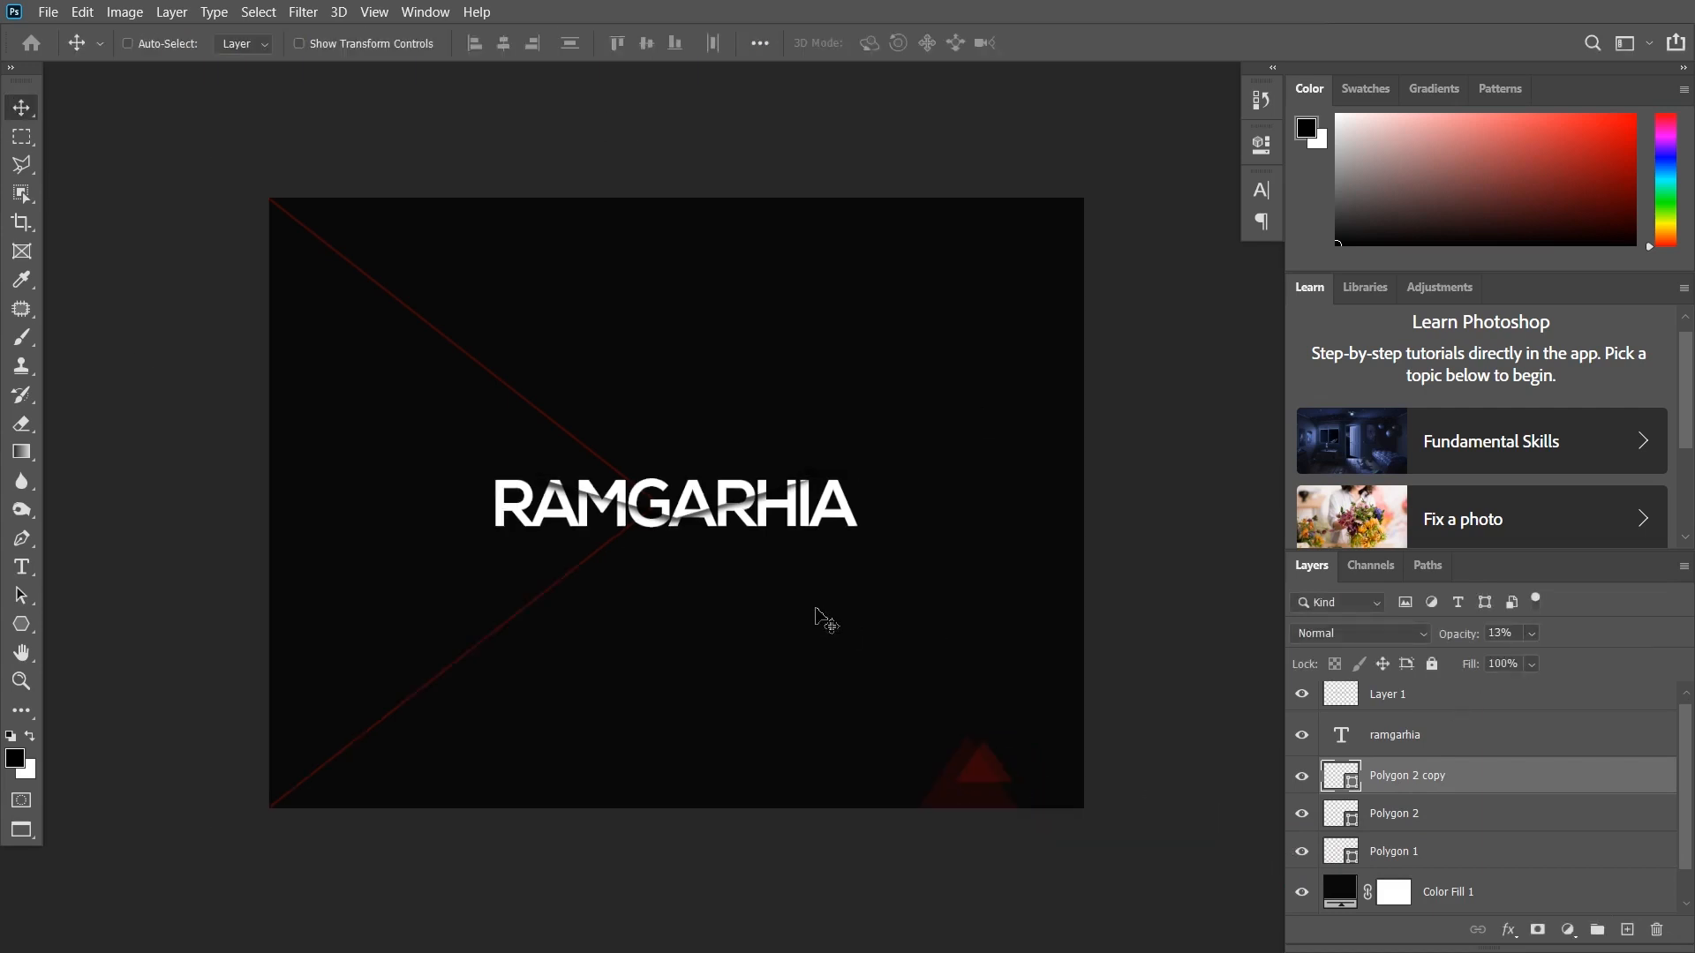
{"action": "scroll", "coordinate": [825, 623], "scroll_direction": "up", "scroll_amount": 1}
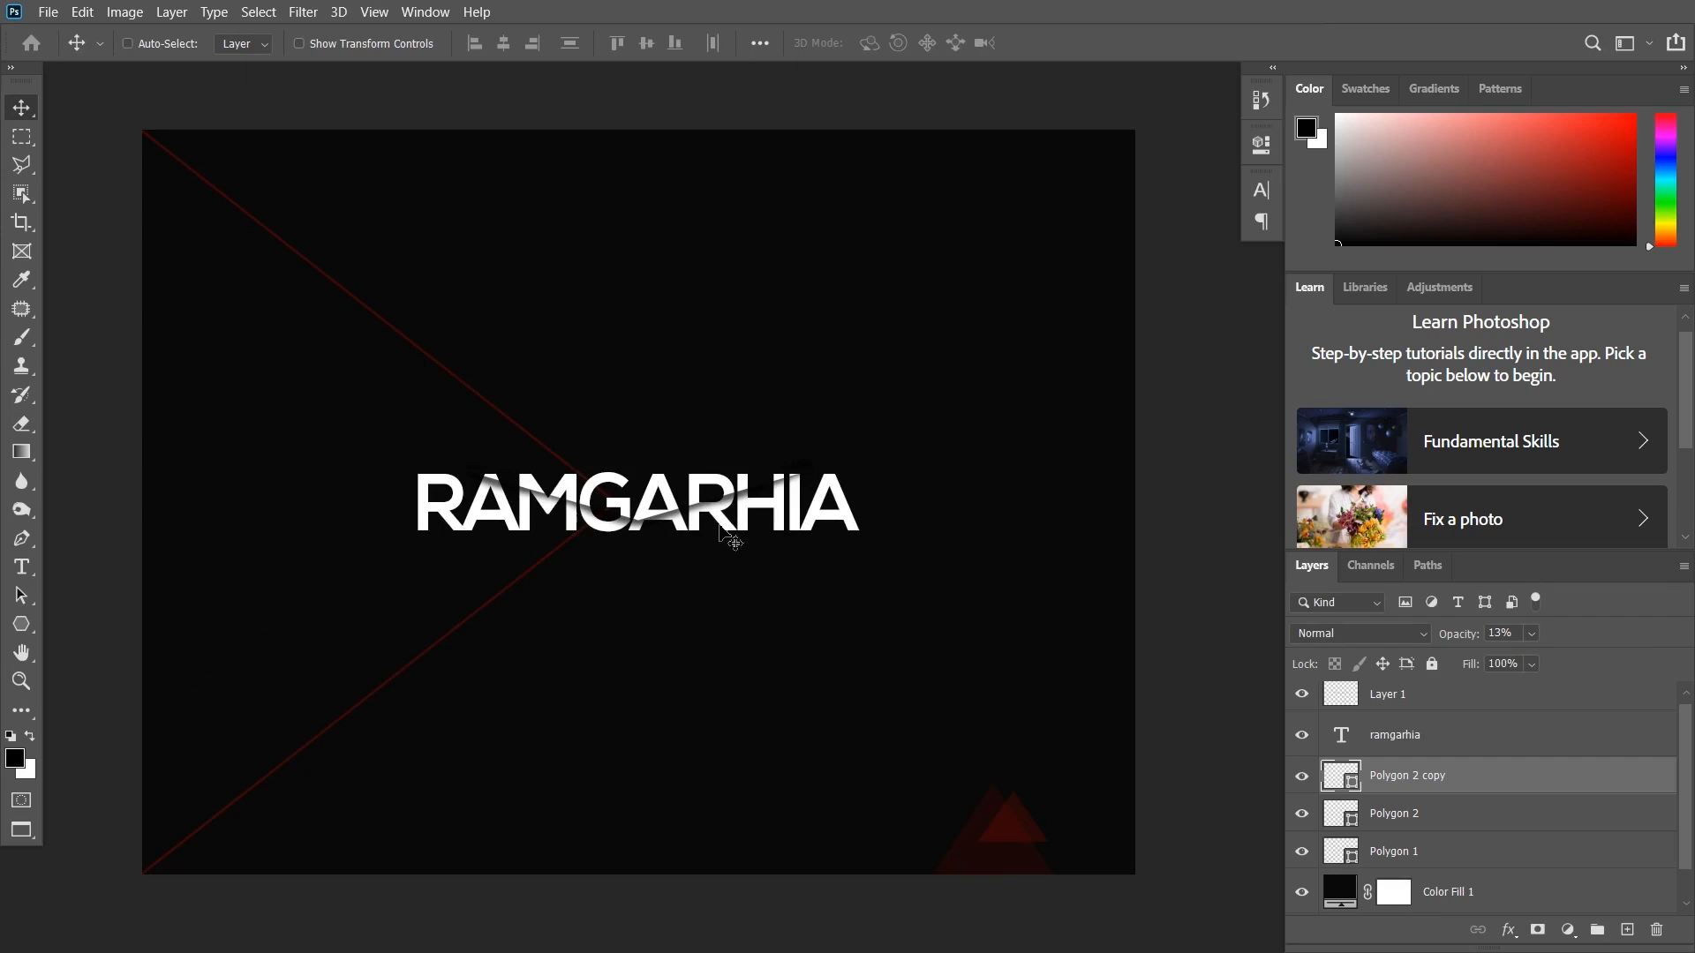
- Delete all lettering, shadow, triangle and black fill layers, keeping only the white background
{"action": "left_click", "coordinate": [1434, 698]}
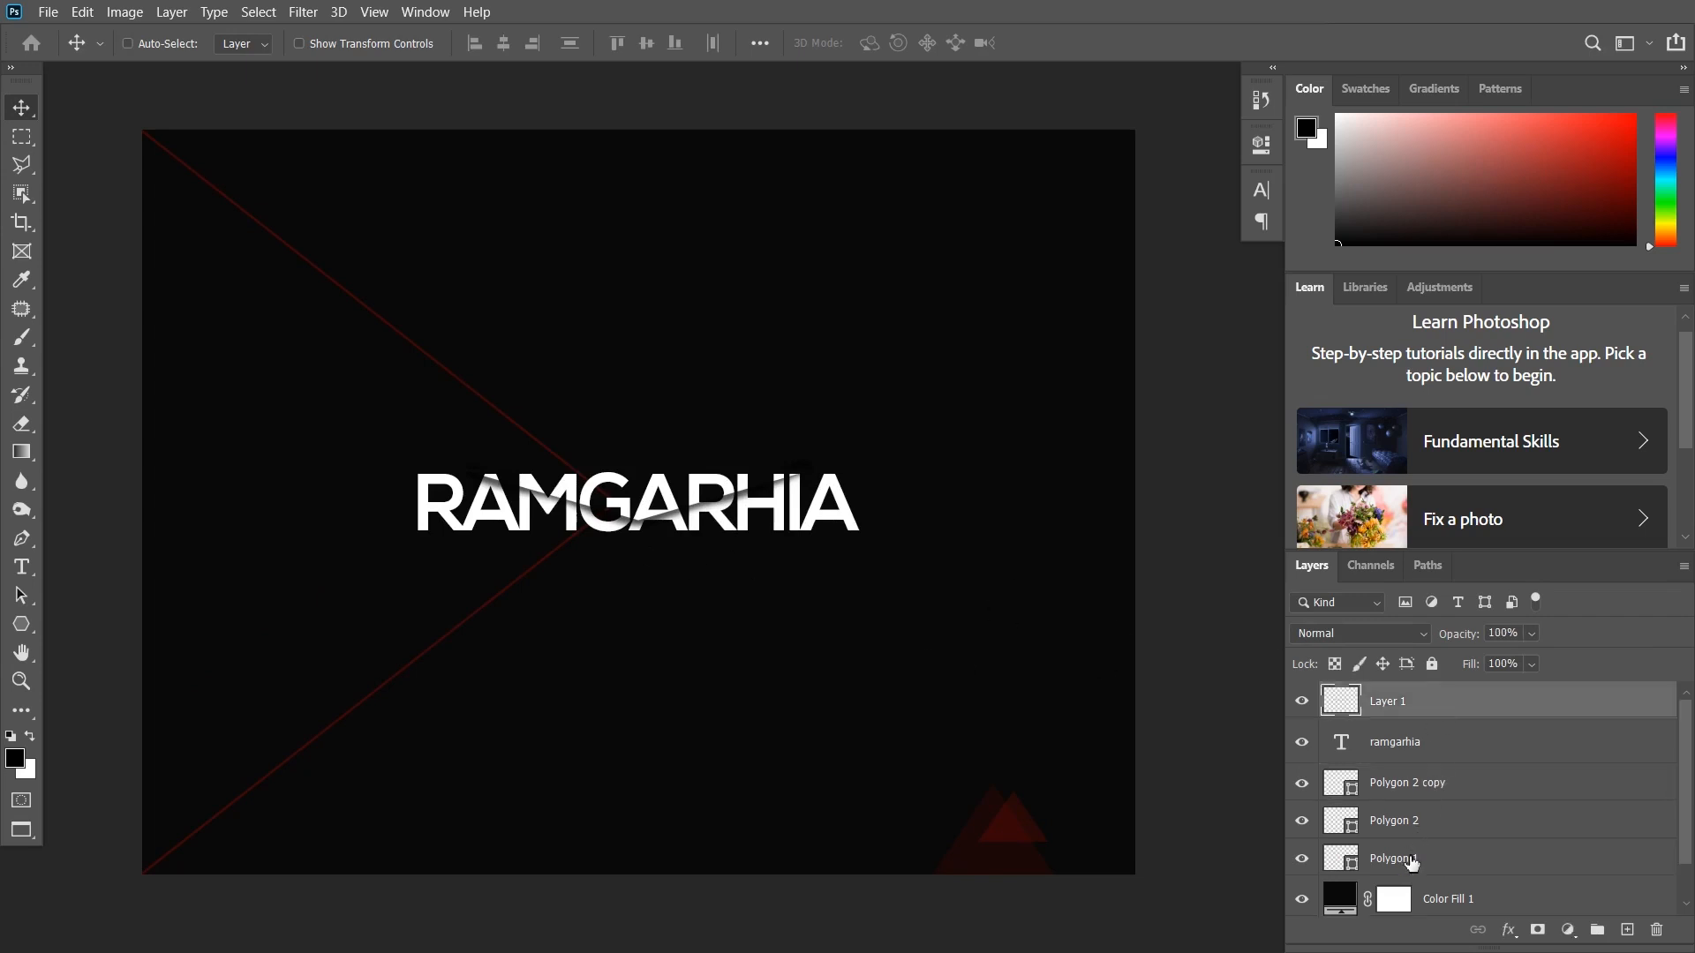
{"action": "left_click", "coordinate": [1411, 862], "text": "shift"}
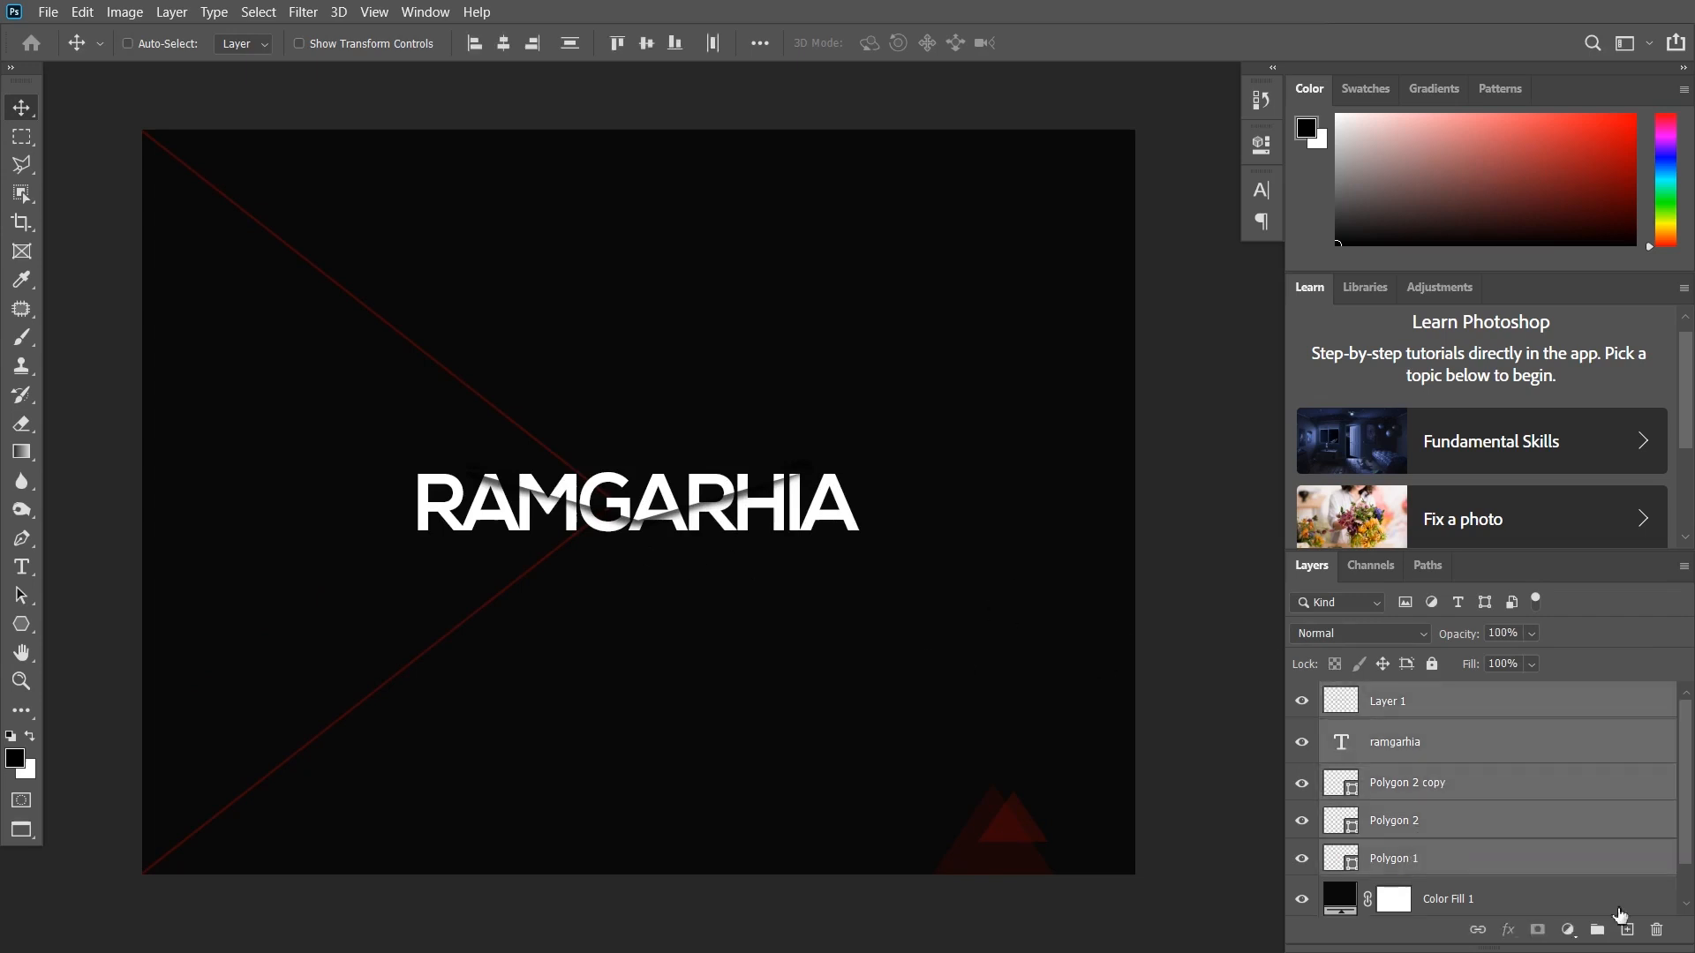
{"action": "left_click", "coordinate": [1655, 929]}
{"action": "left_click", "coordinate": [788, 383]}
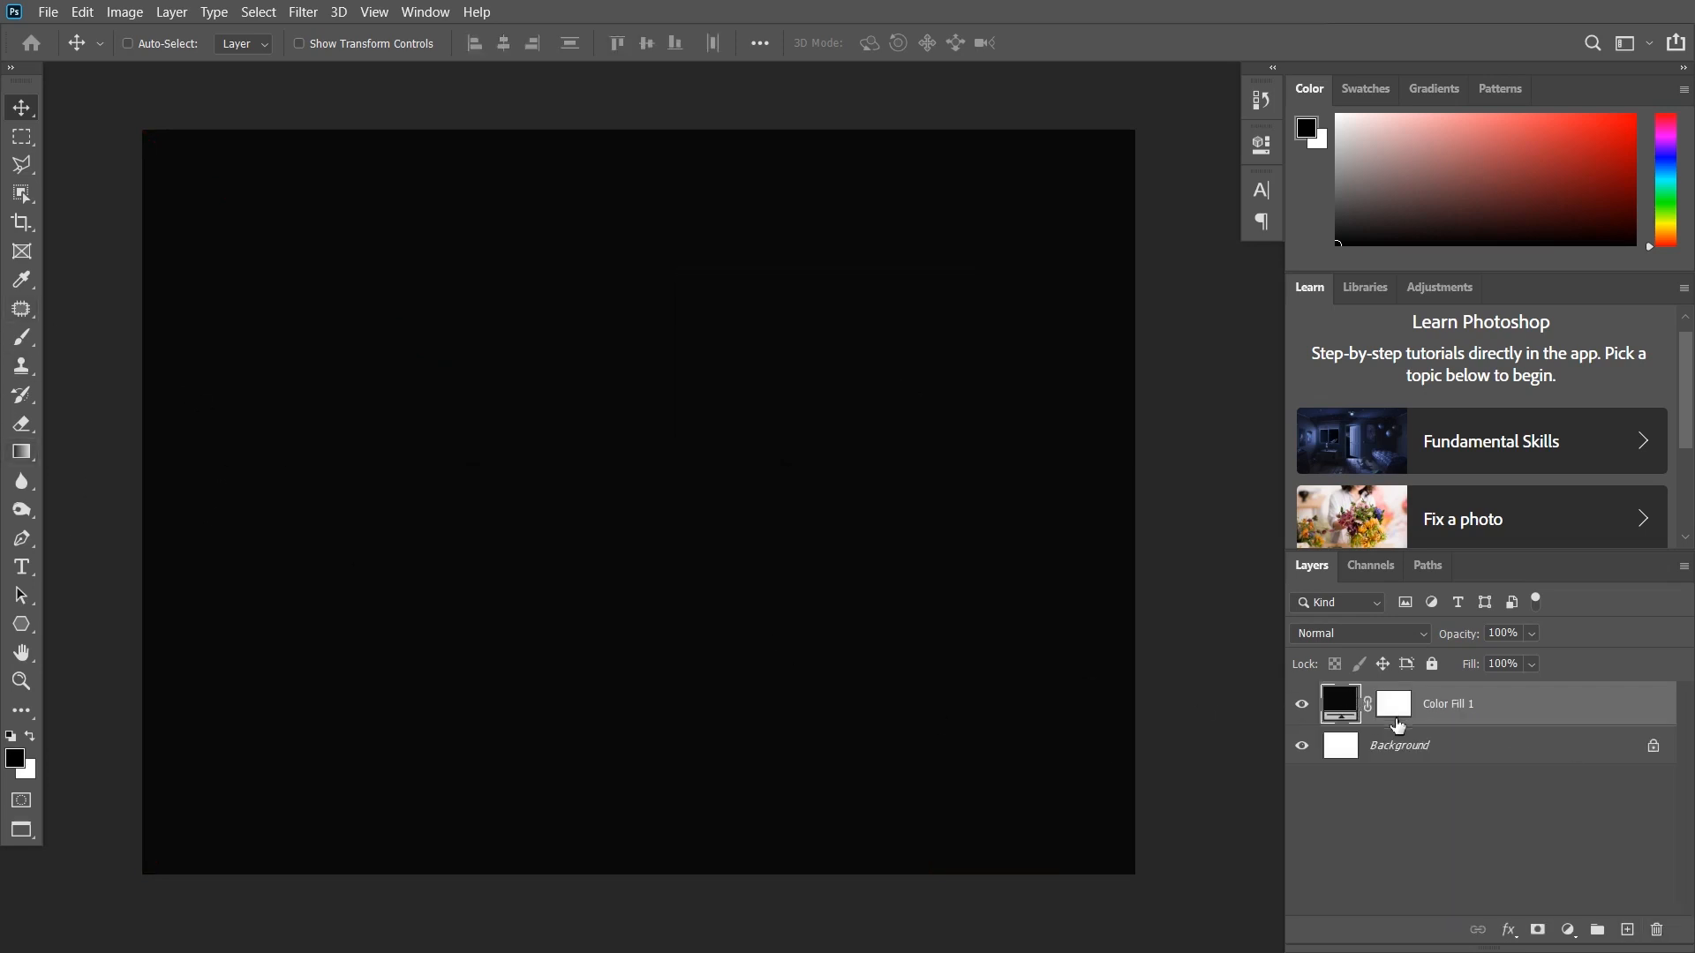
{"action": "key", "text": "Delete"}
- Add the text RAMGARHIA in black 80 pt Nexa Bold and place it at the middle of the canvas
{"action": "key", "text": "t"}
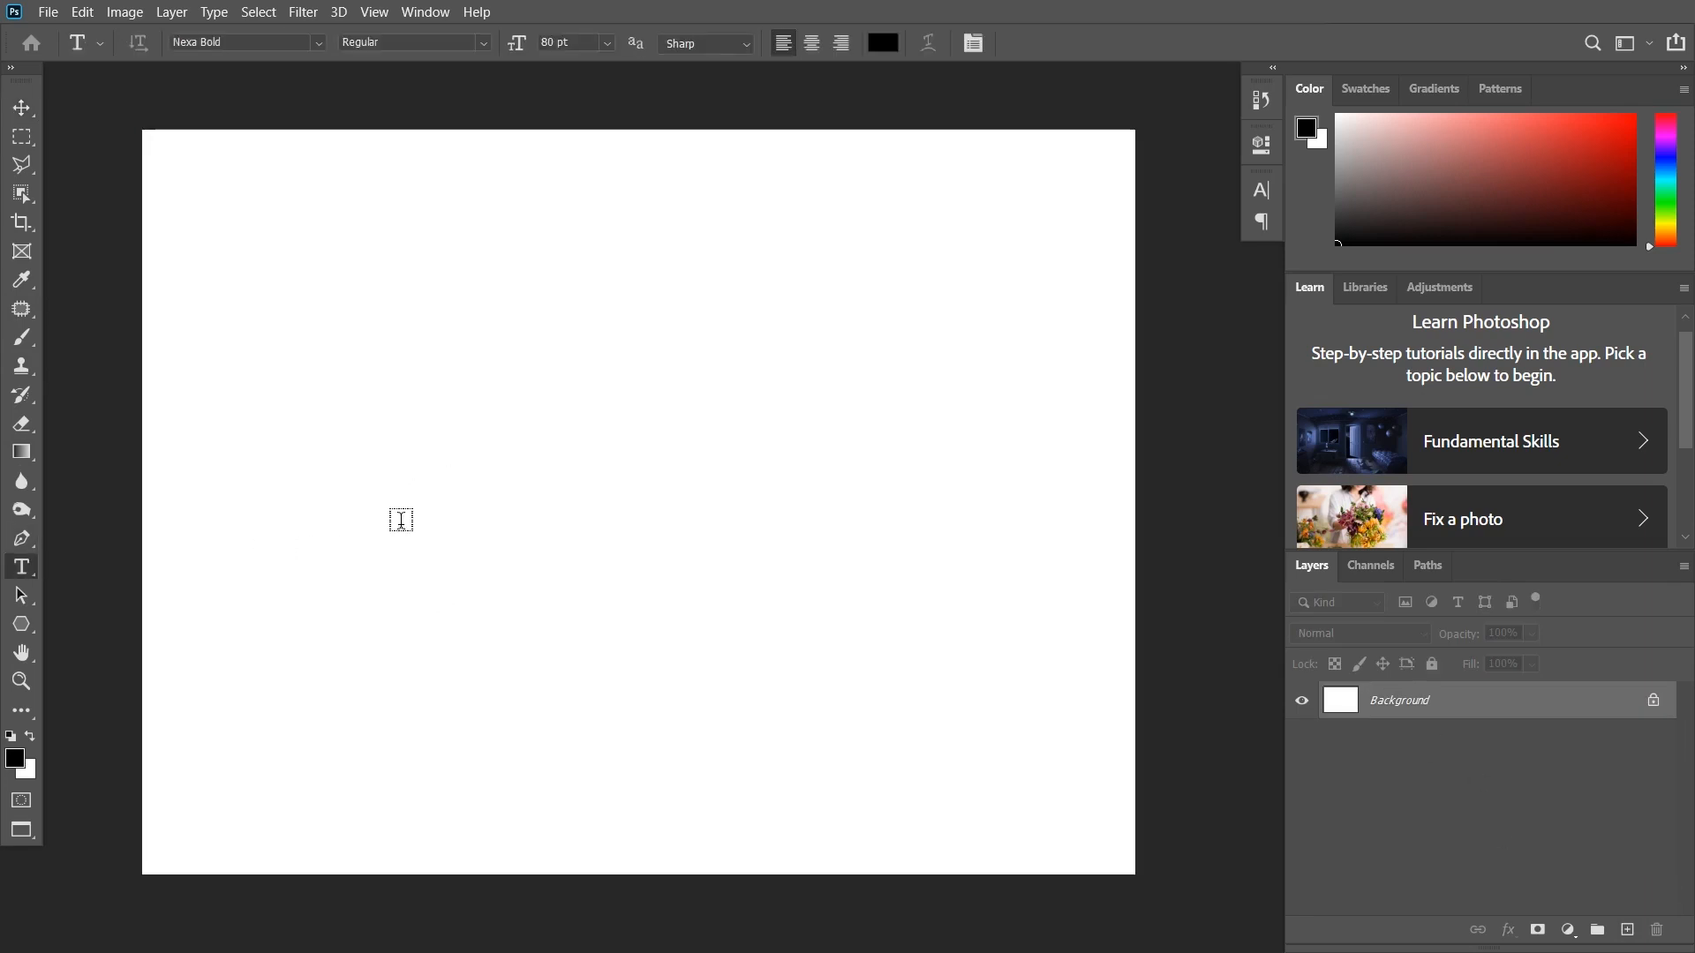
{"action": "left_click", "coordinate": [398, 520]}
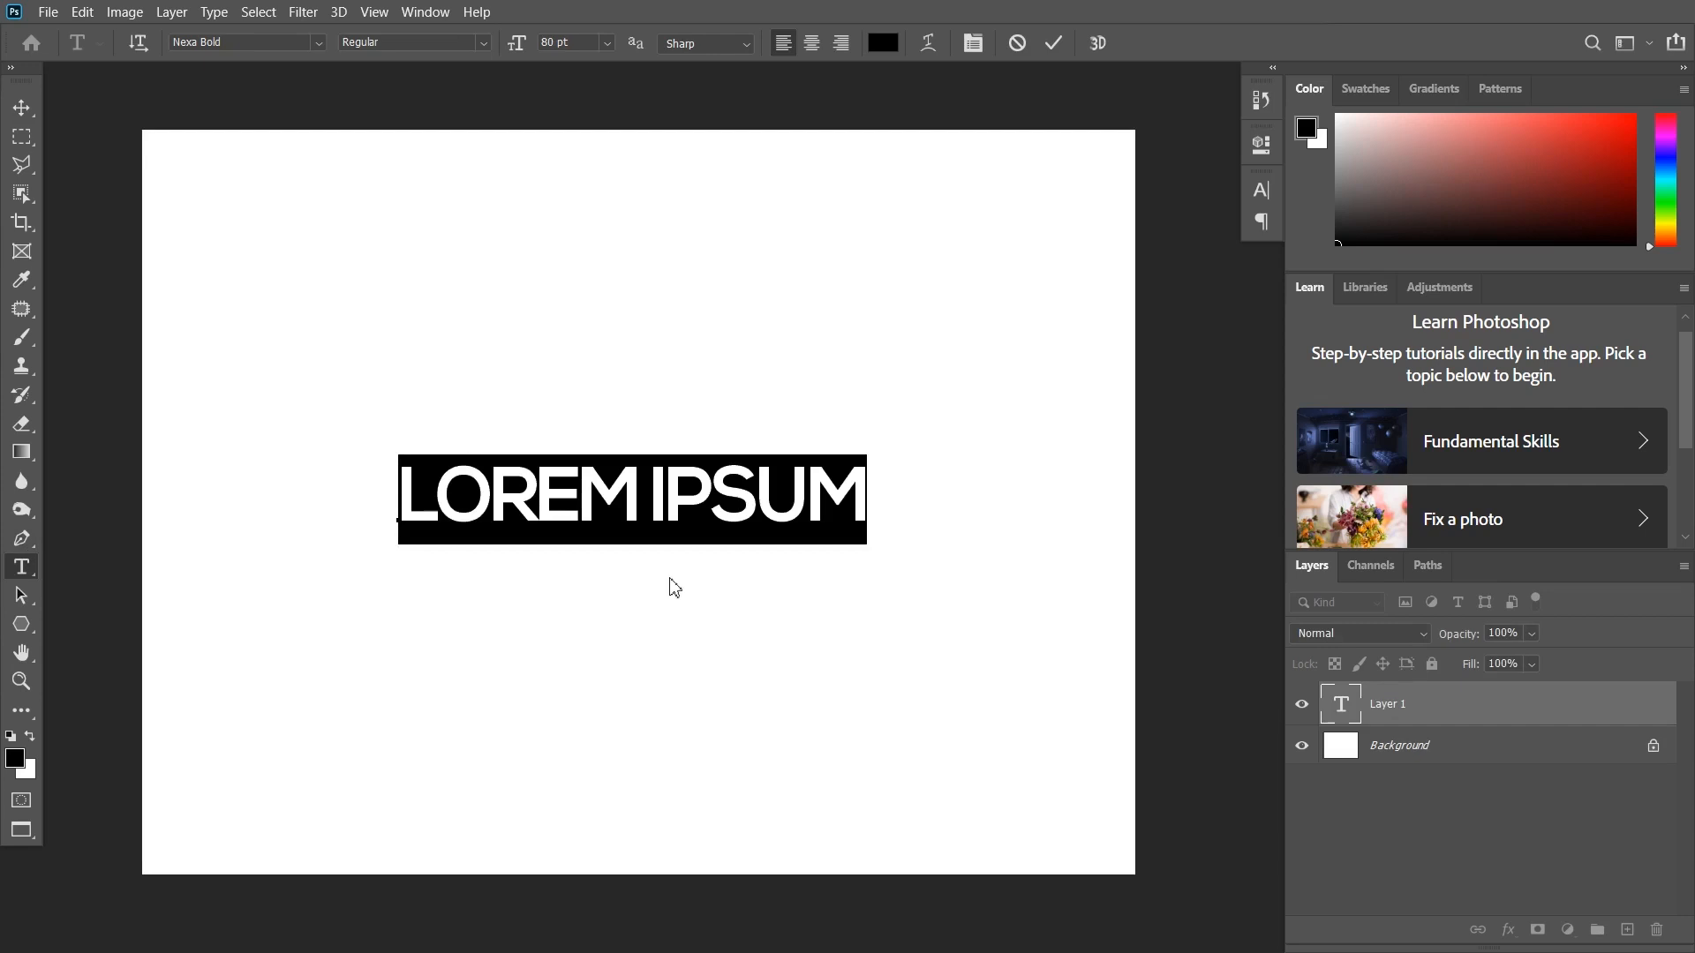
{"action": "type", "text": "RAMGARHIA"}
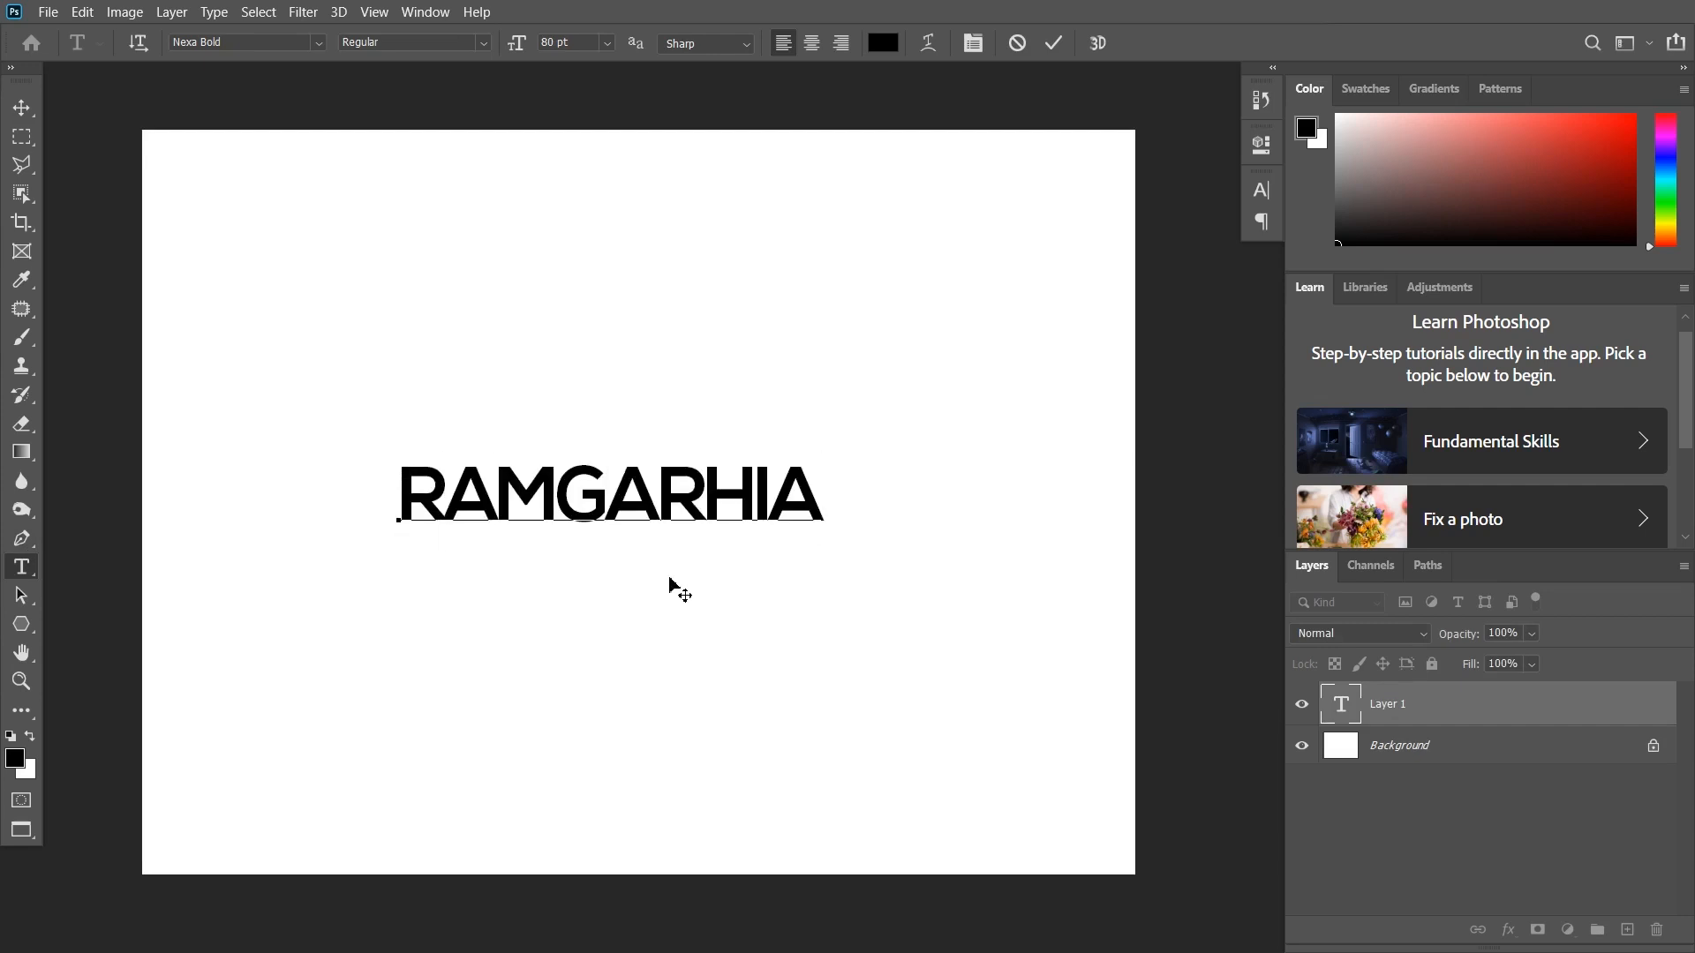
{"action": "left_click", "coordinate": [670, 578]}
{"action": "key", "text": "v"}
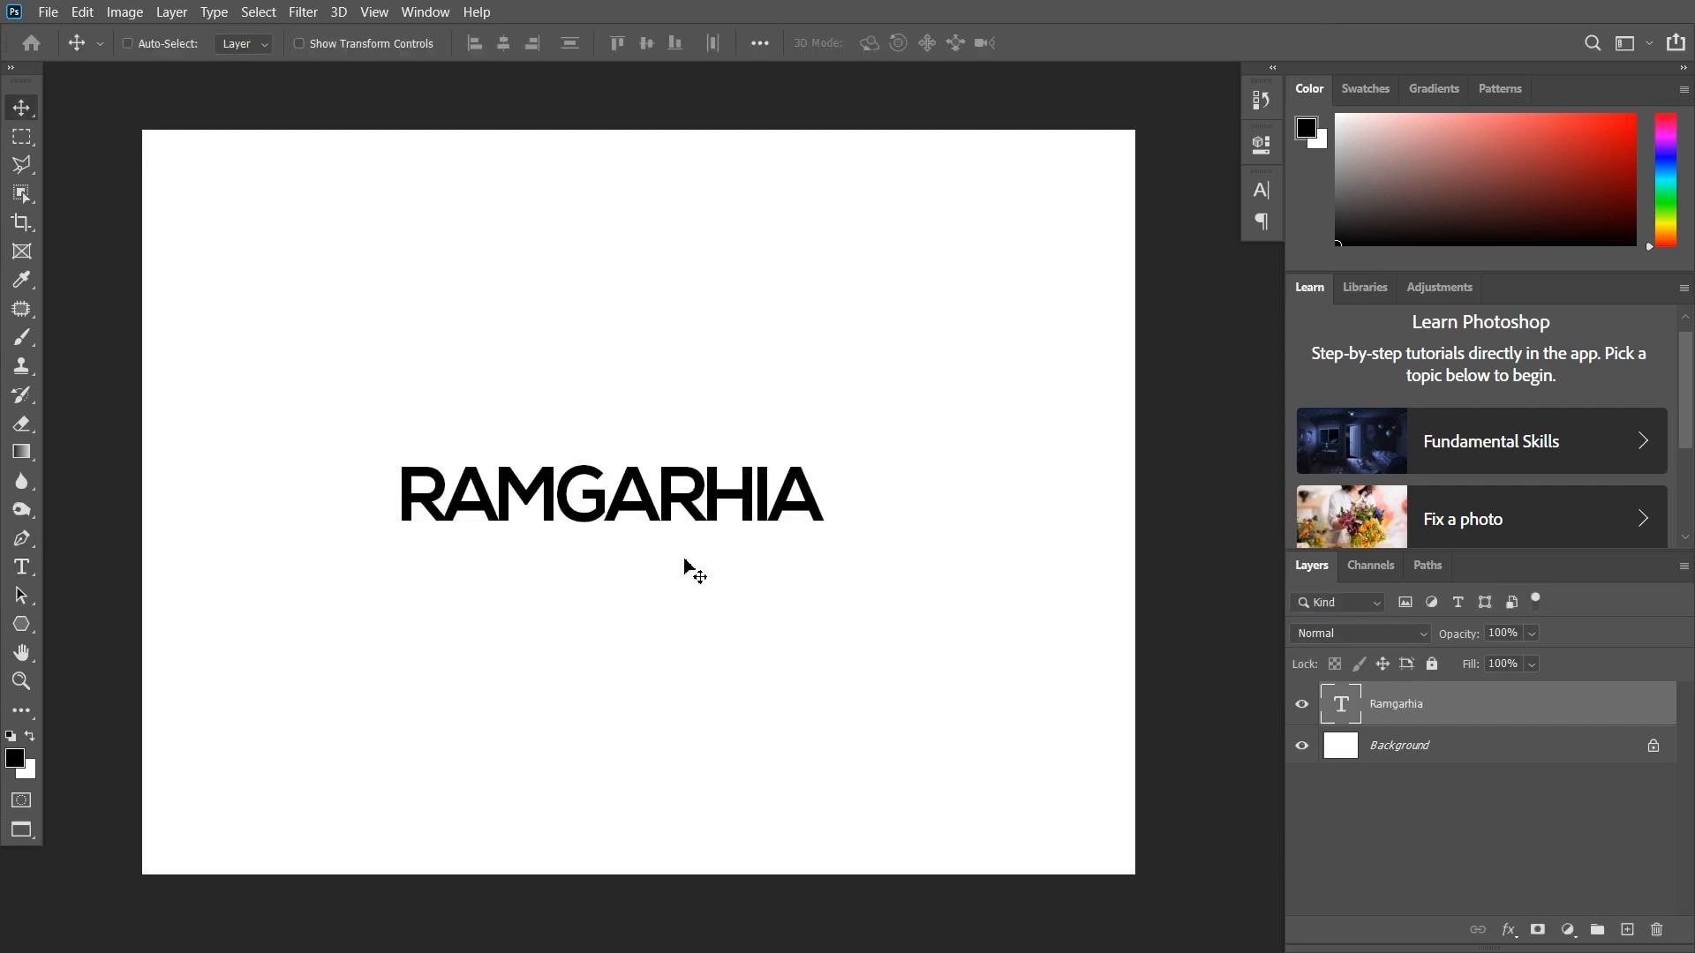
{"action": "left_click_drag", "start_coordinate": [773, 508], "coordinate": [799, 510]}
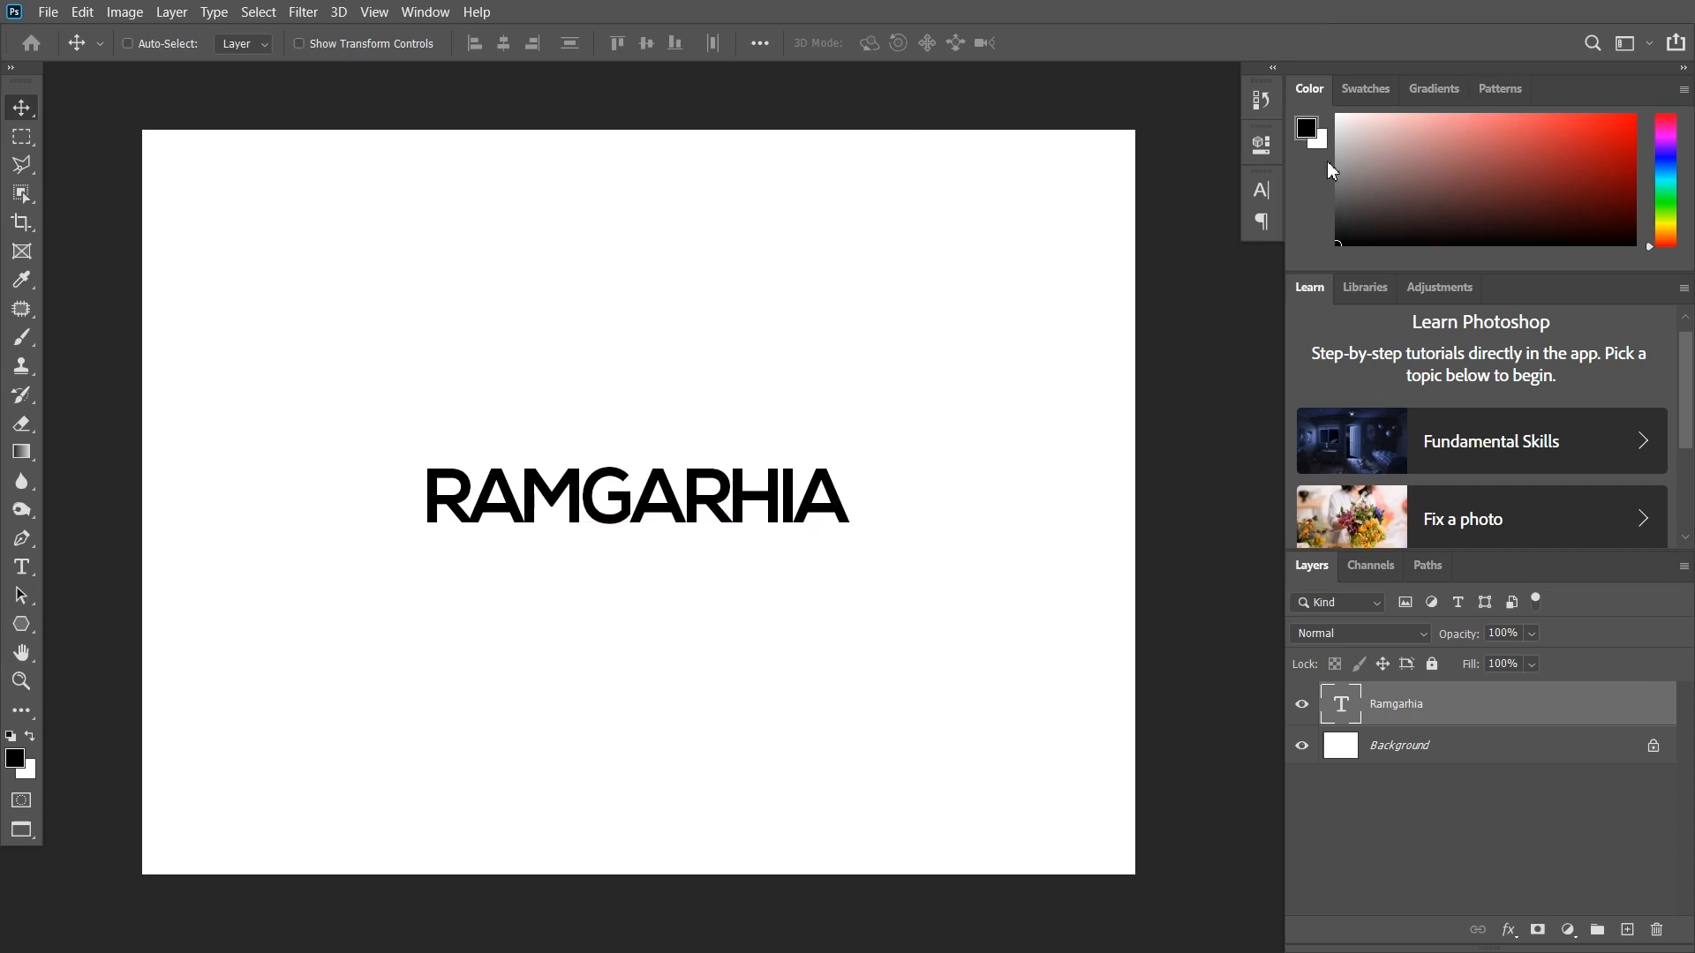
- Change the lettering's font to Smile and Wave Regular
{"action": "left_click", "coordinate": [1260, 190]}
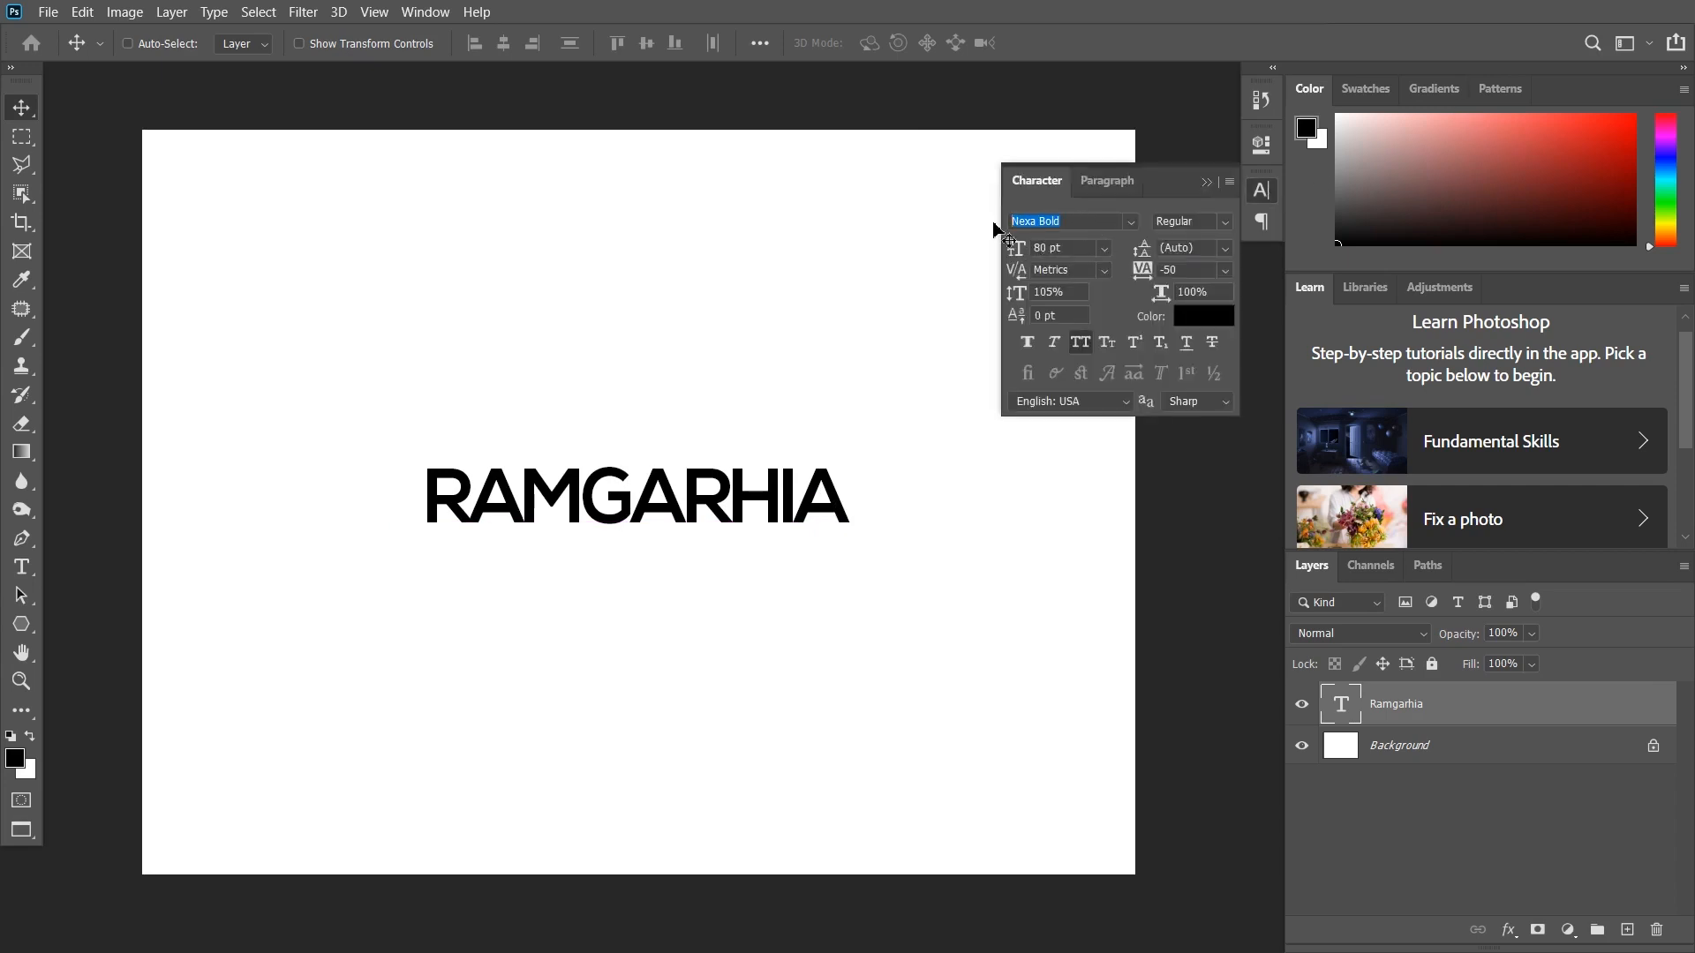
{"action": "type", "text": "sm"}
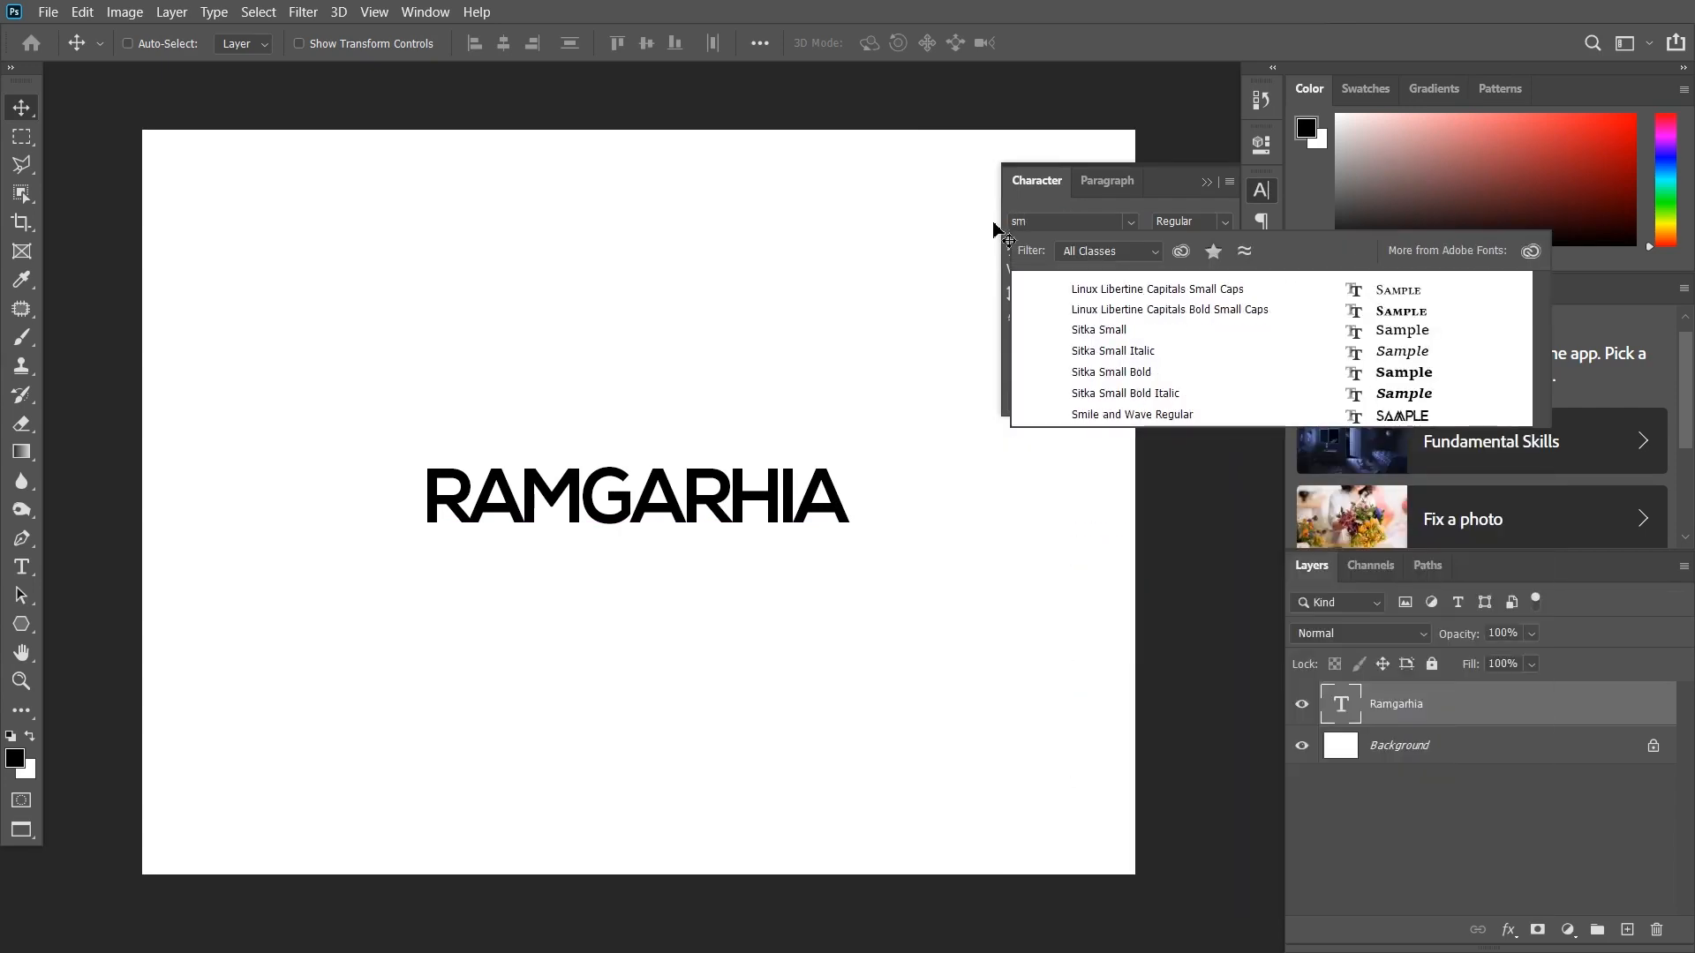
{"action": "left_click", "coordinate": [1073, 288]}
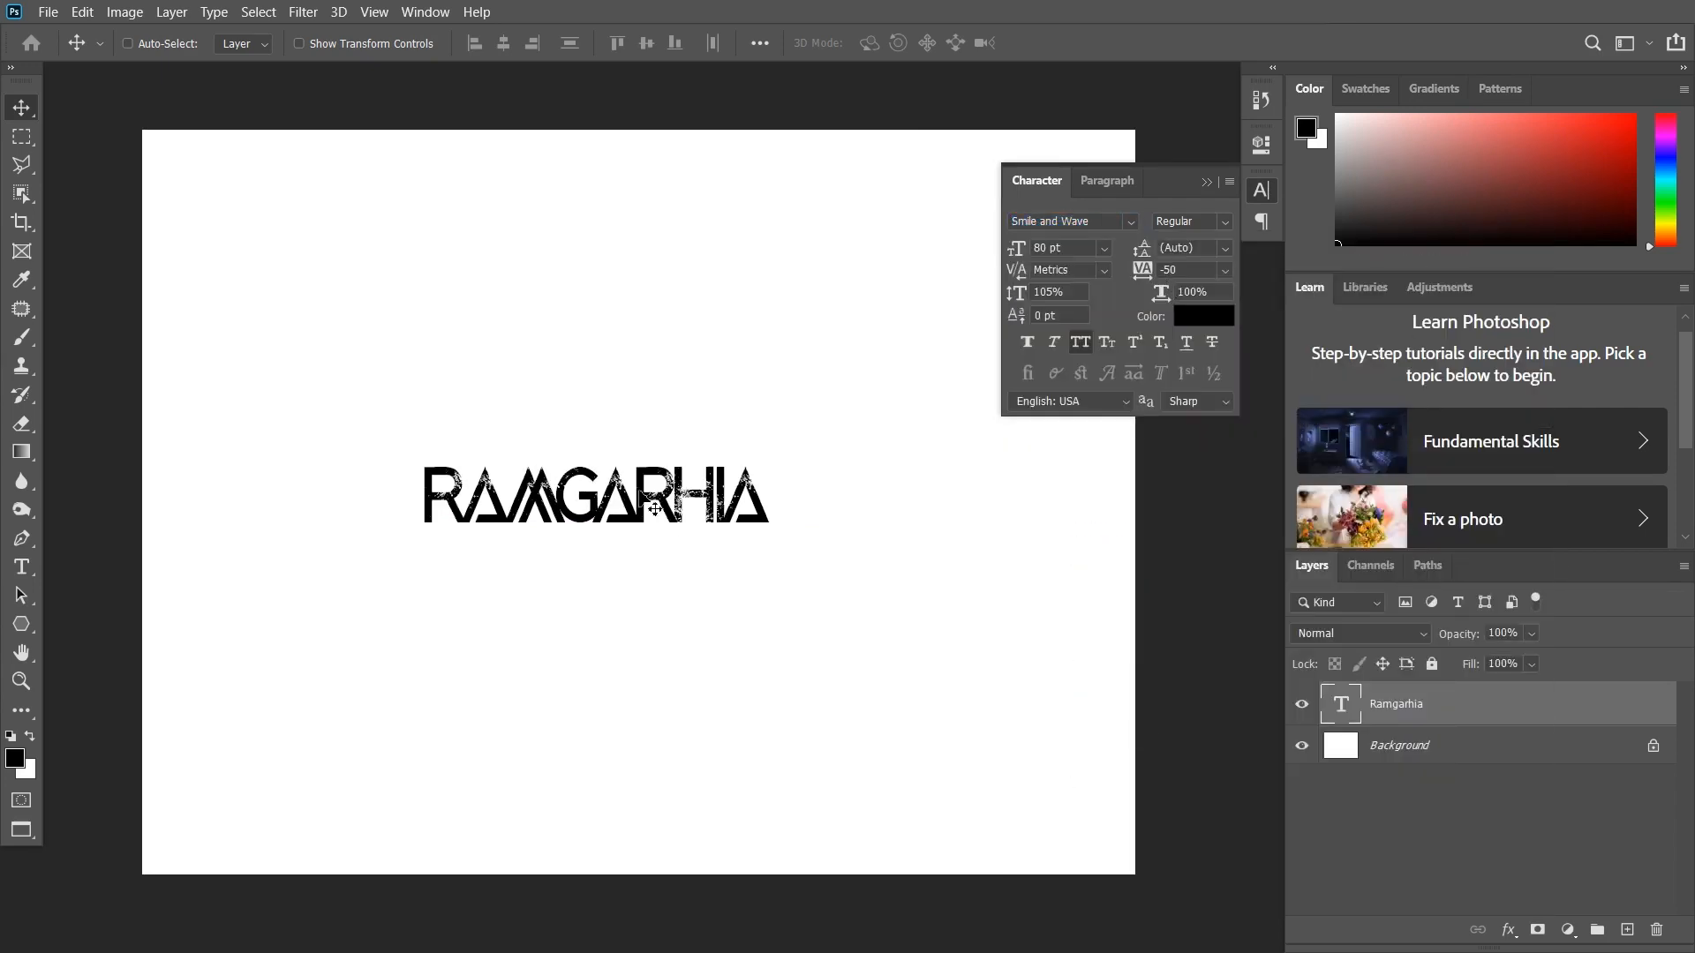
- Set the lettering's tracking to 0 and its vertical scale to 100%
{"action": "left_click", "coordinate": [1225, 270]}
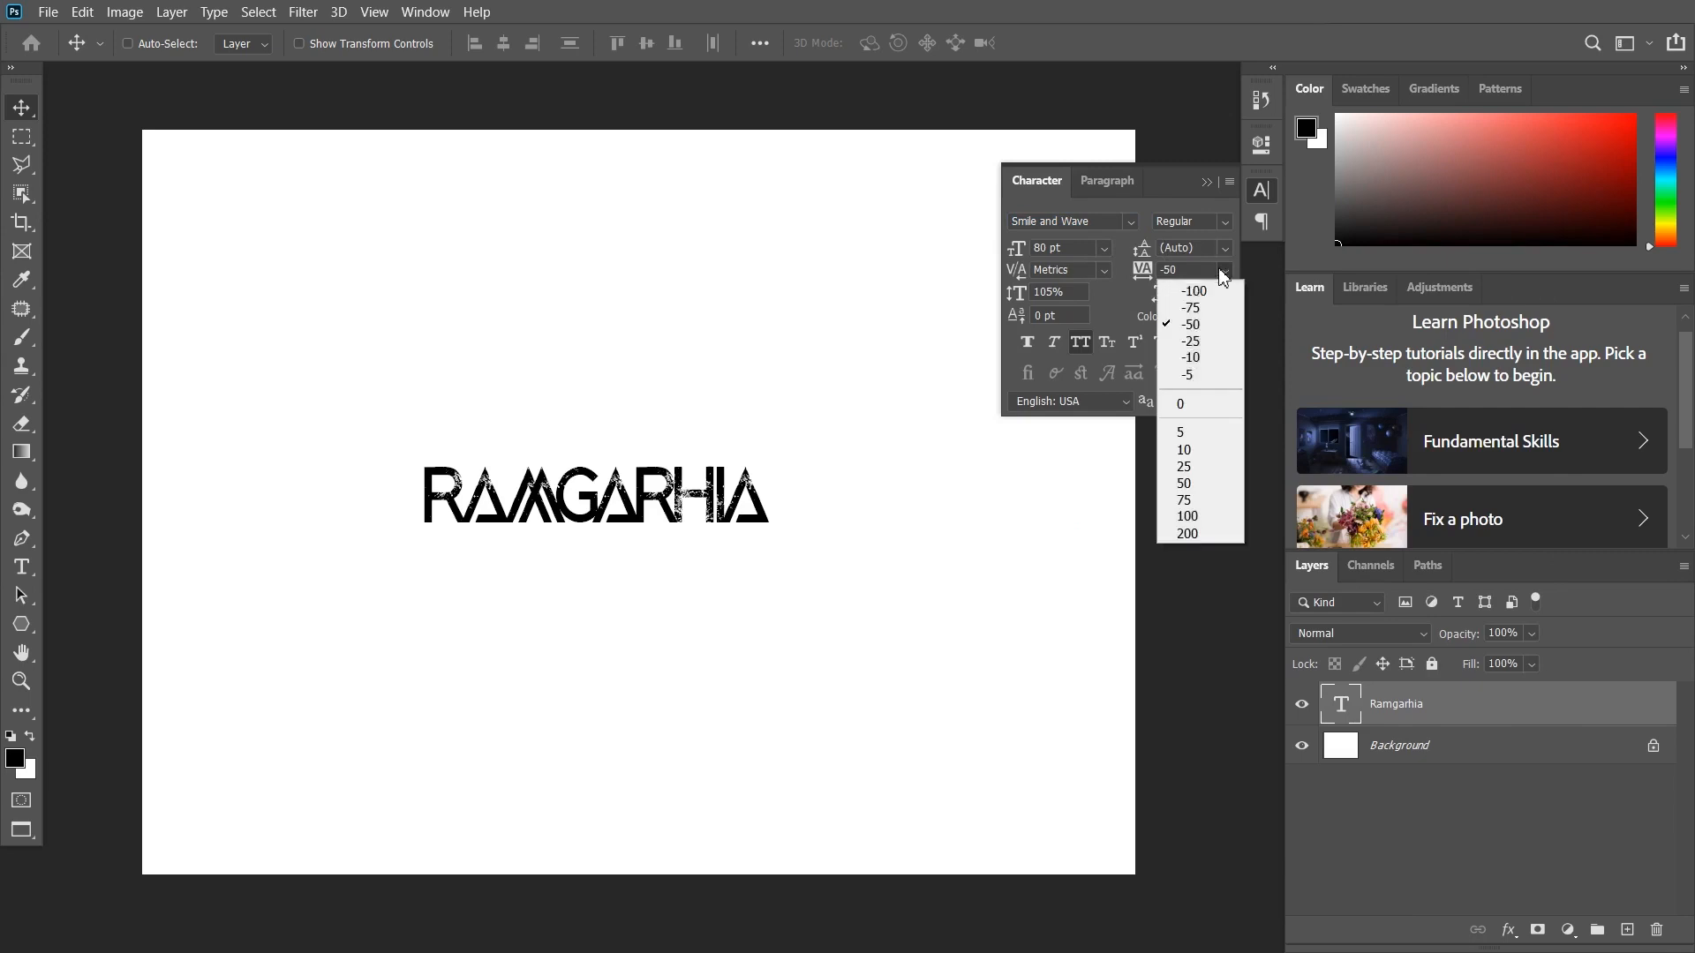
{"action": "left_click", "coordinate": [1196, 401]}
{"action": "left_click_drag", "start_coordinate": [1067, 294], "coordinate": [1006, 289]}
{"action": "type", "text": "100"}
{"action": "key", "text": "Return"}
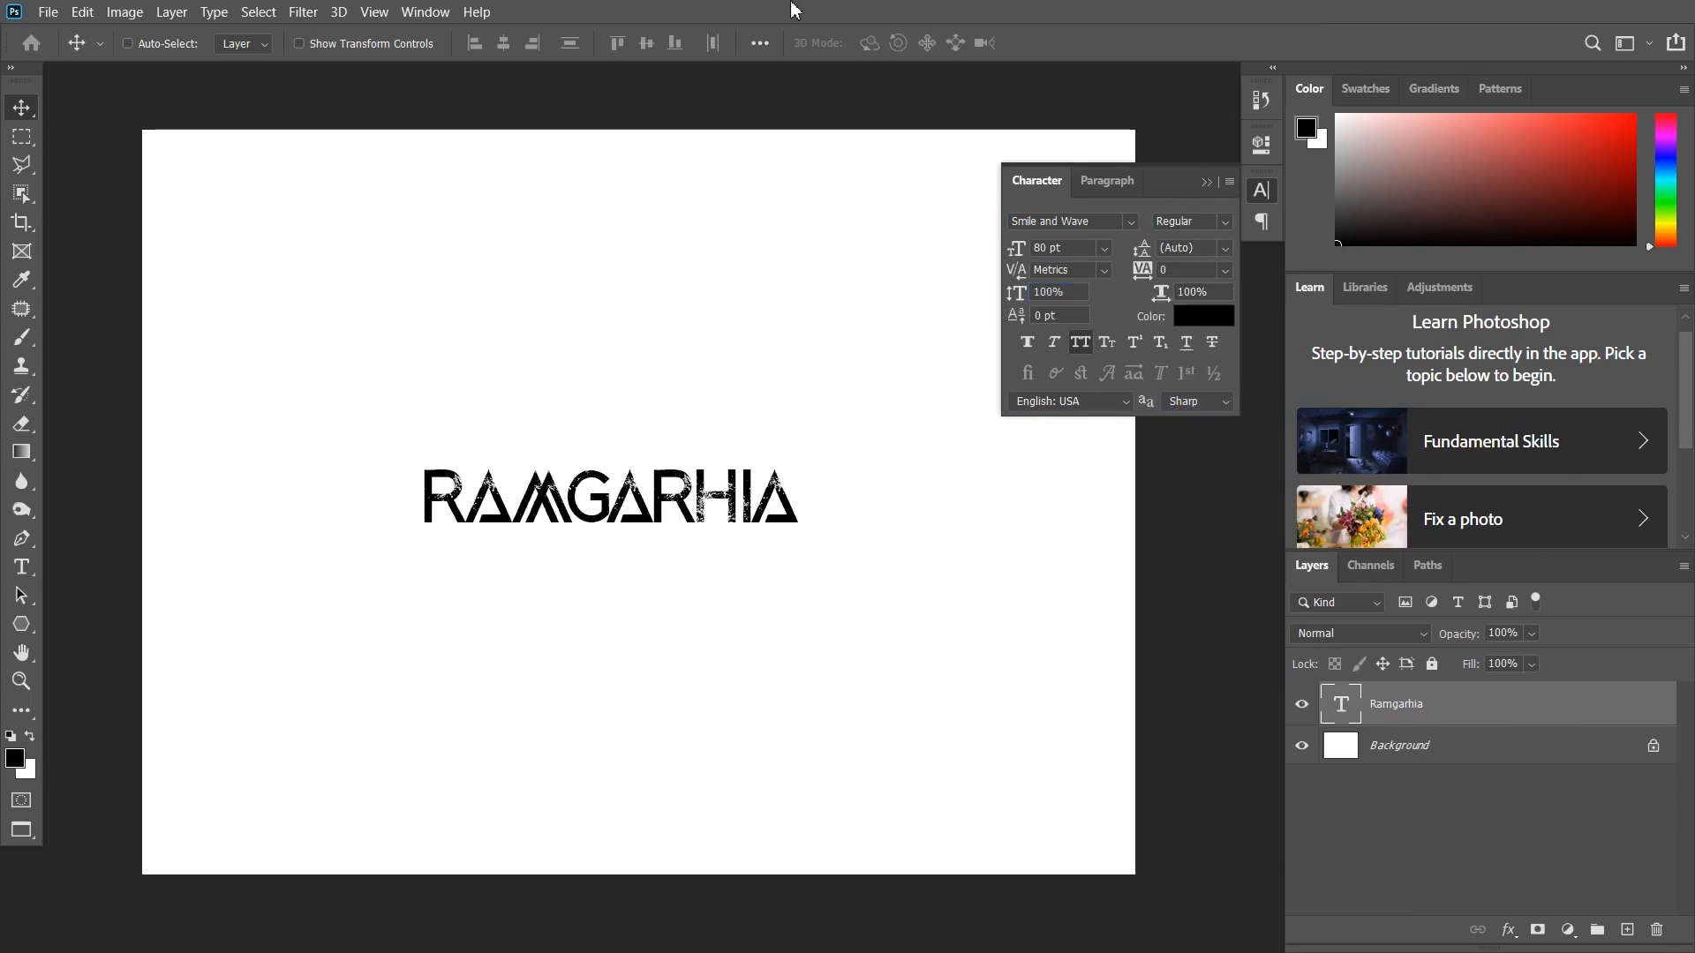
{"action": "left_click", "coordinate": [1206, 181]}
- Enlarge the lettering proportionally to about 150% and move it back towards the canvas centre
{"action": "key", "text": "ctrl+t"}
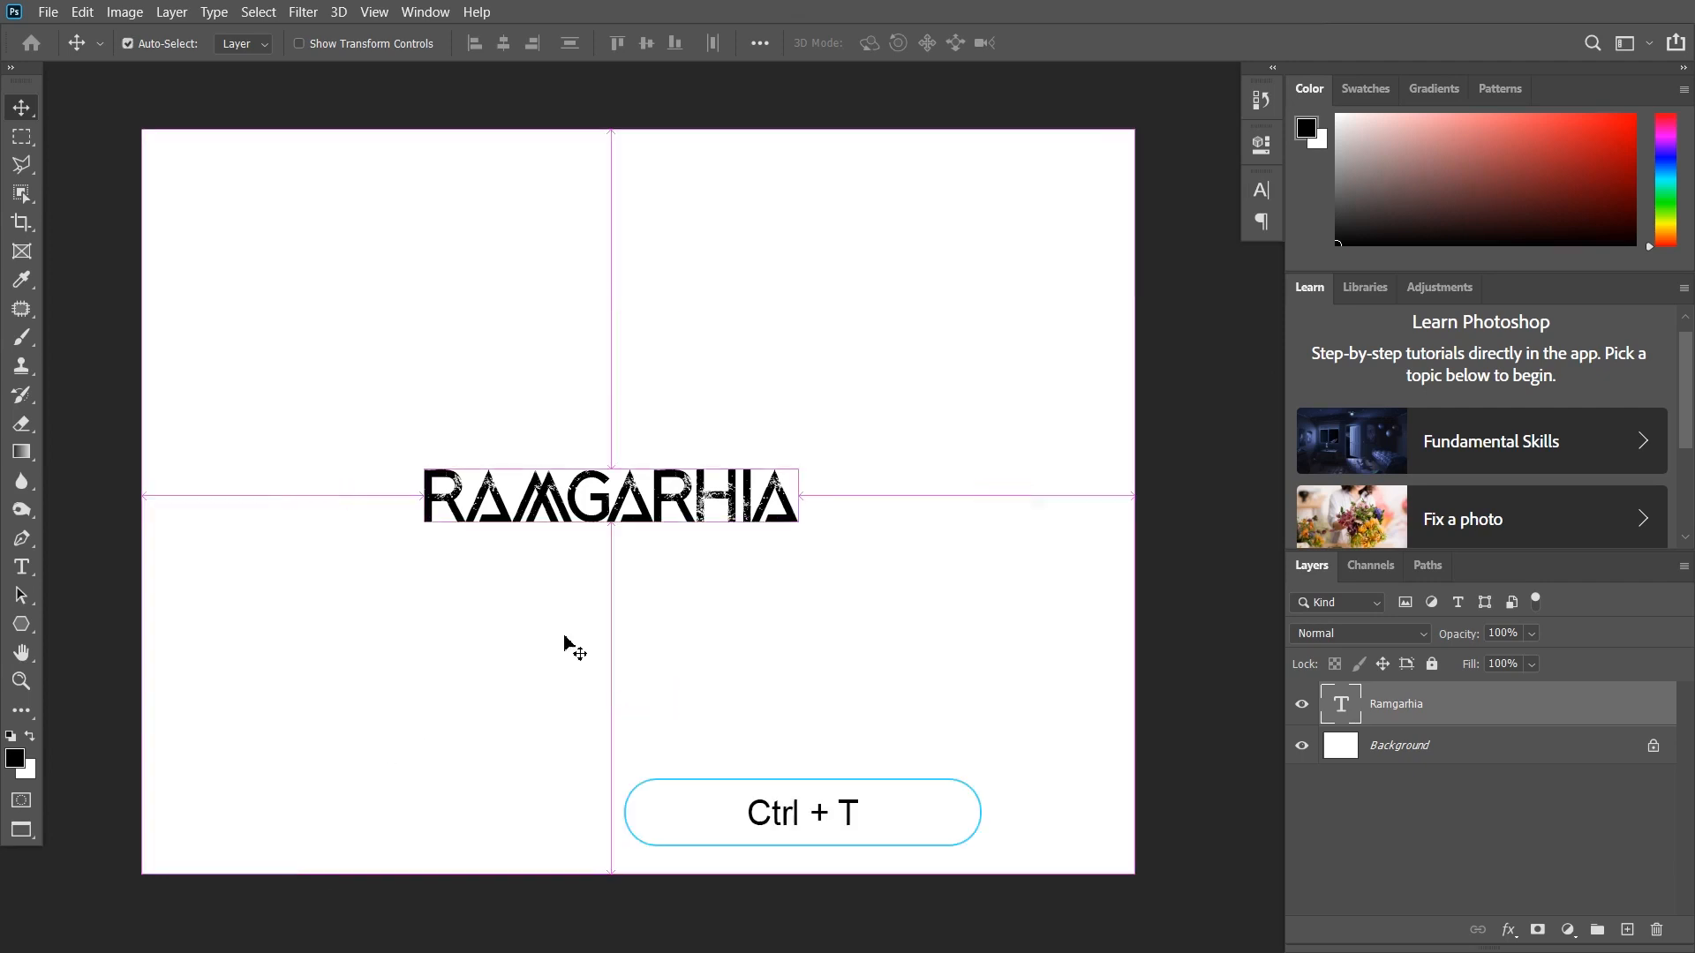
{"action": "left_click_drag", "start_coordinate": [890, 439], "coordinate": [985, 427]}
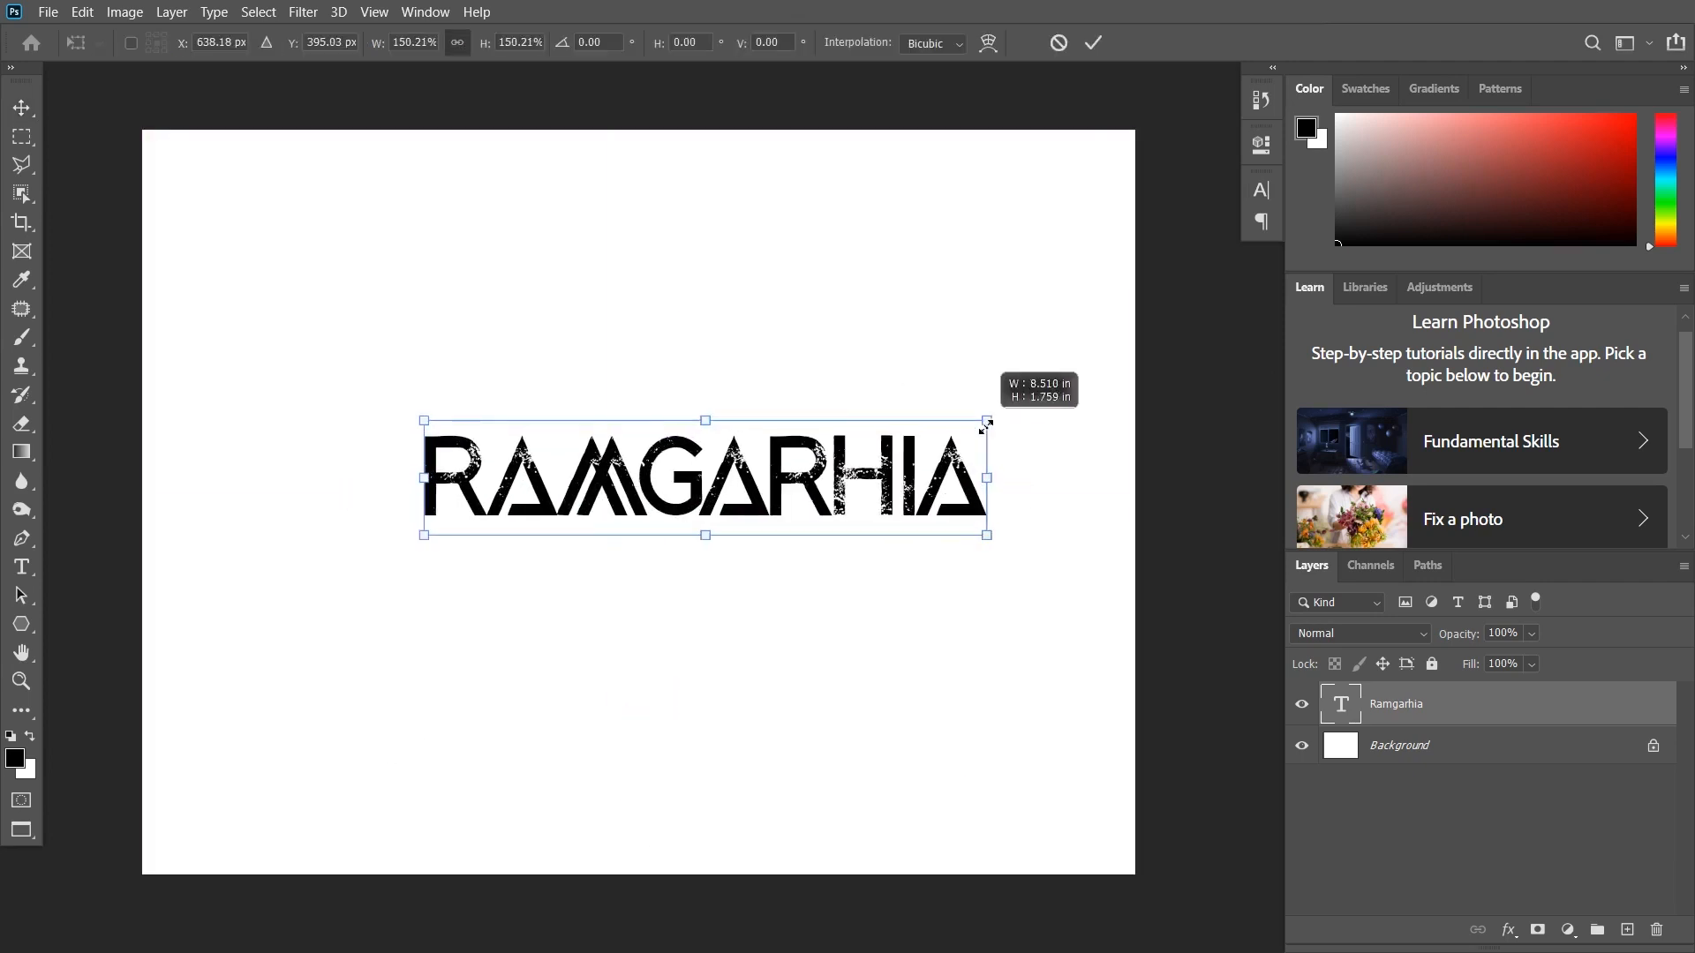
{"action": "left_click_drag", "start_coordinate": [785, 491], "coordinate": [709, 527]}
{"action": "key", "text": "Return"}
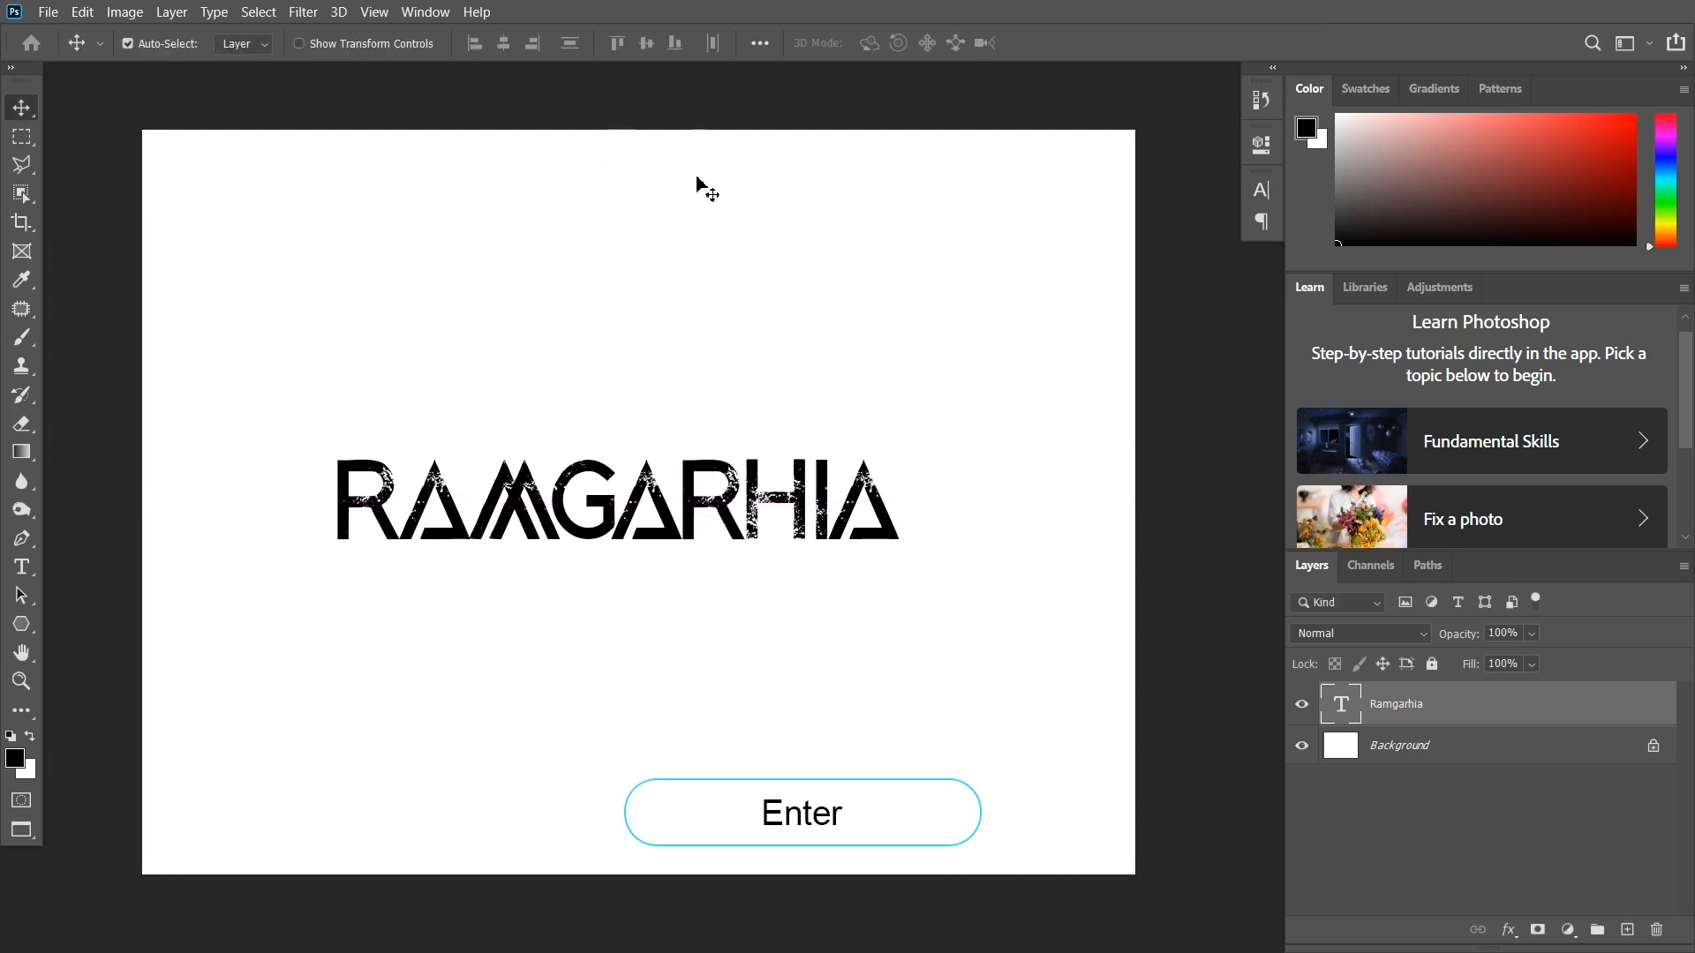
- Centre the lettering horizontally and vertically on the canvas, deselect, and shift it slightly down
{"action": "key", "text": "ctrl+a"}
{"action": "left_click", "coordinate": [503, 43]}
{"action": "left_click", "coordinate": [644, 46]}
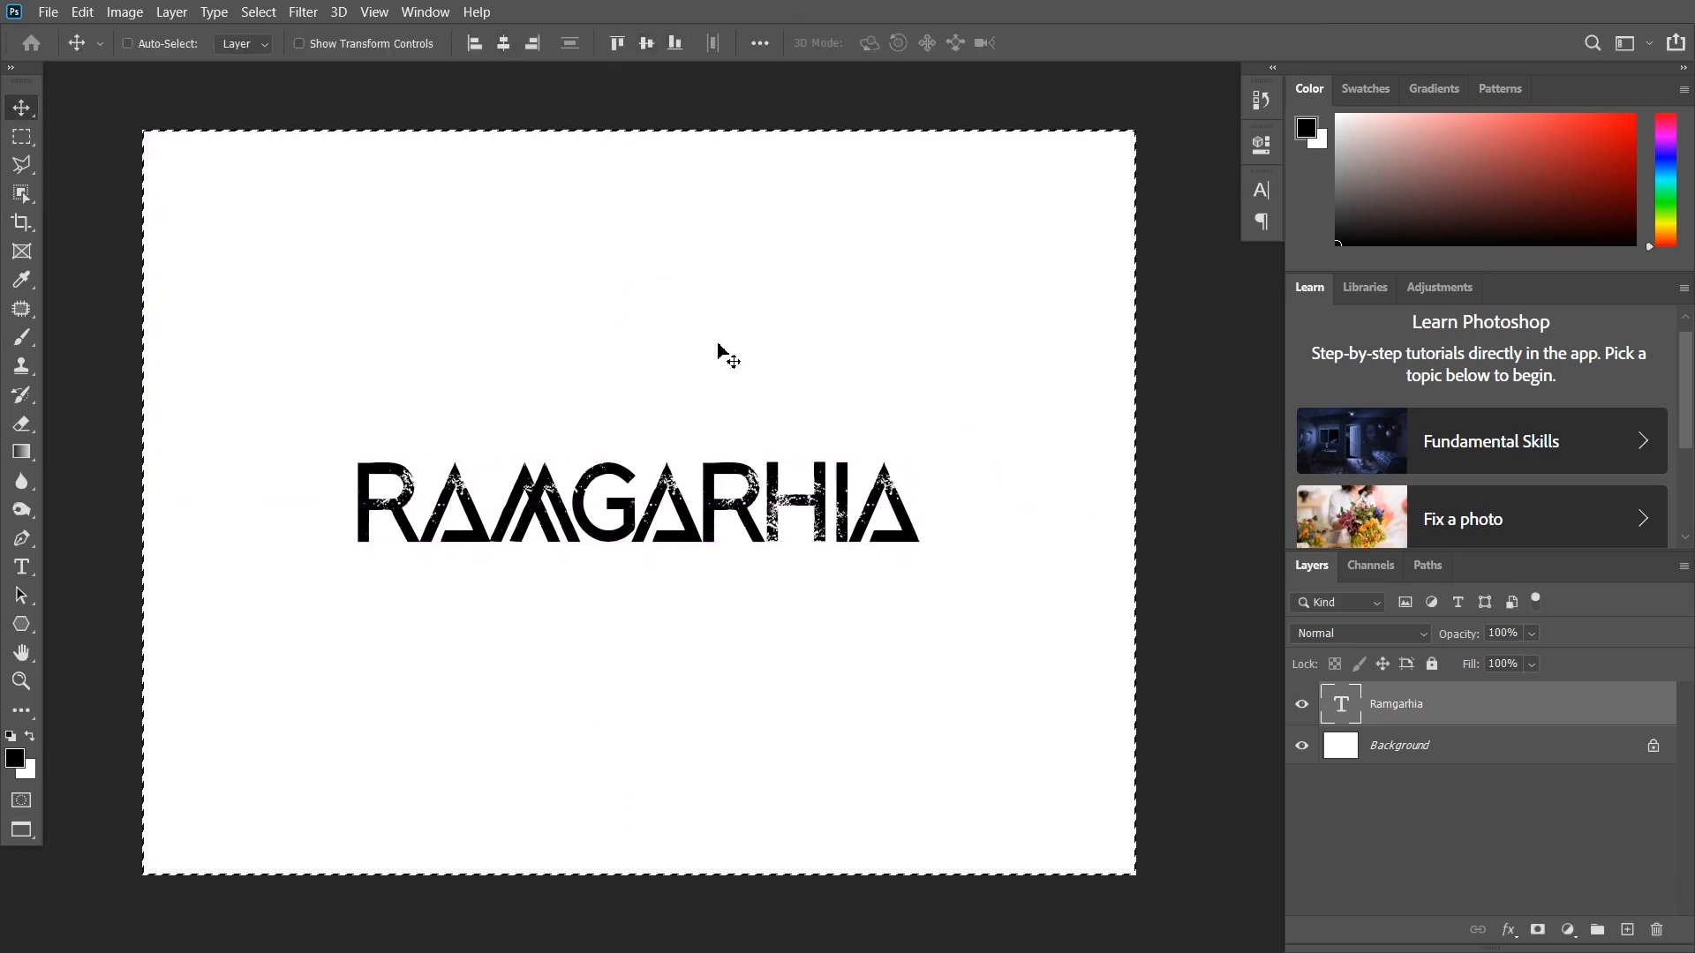
{"action": "key", "text": "ctrl+d"}
{"action": "left_click_drag", "start_coordinate": [717, 505], "coordinate": [717, 528]}
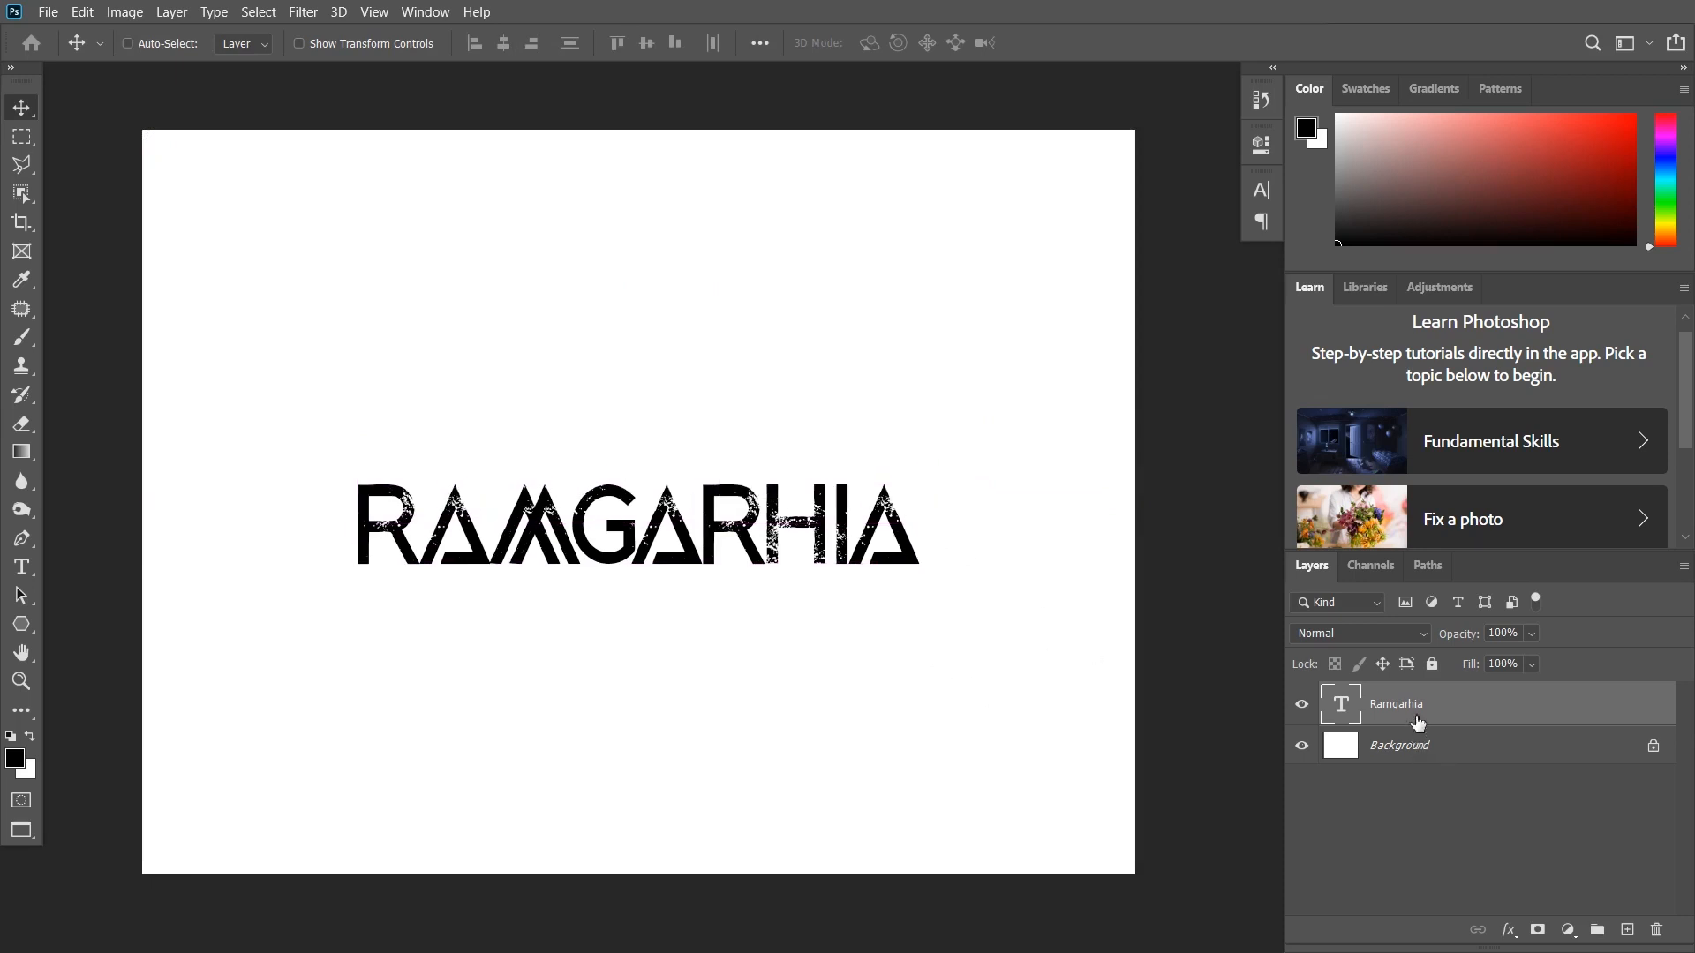
- Duplicate the text layer, flip the copy vertically and place it directly below the original as a mirror image
{"action": "left_click_drag", "start_coordinate": [1443, 700], "coordinate": [1627, 929]}
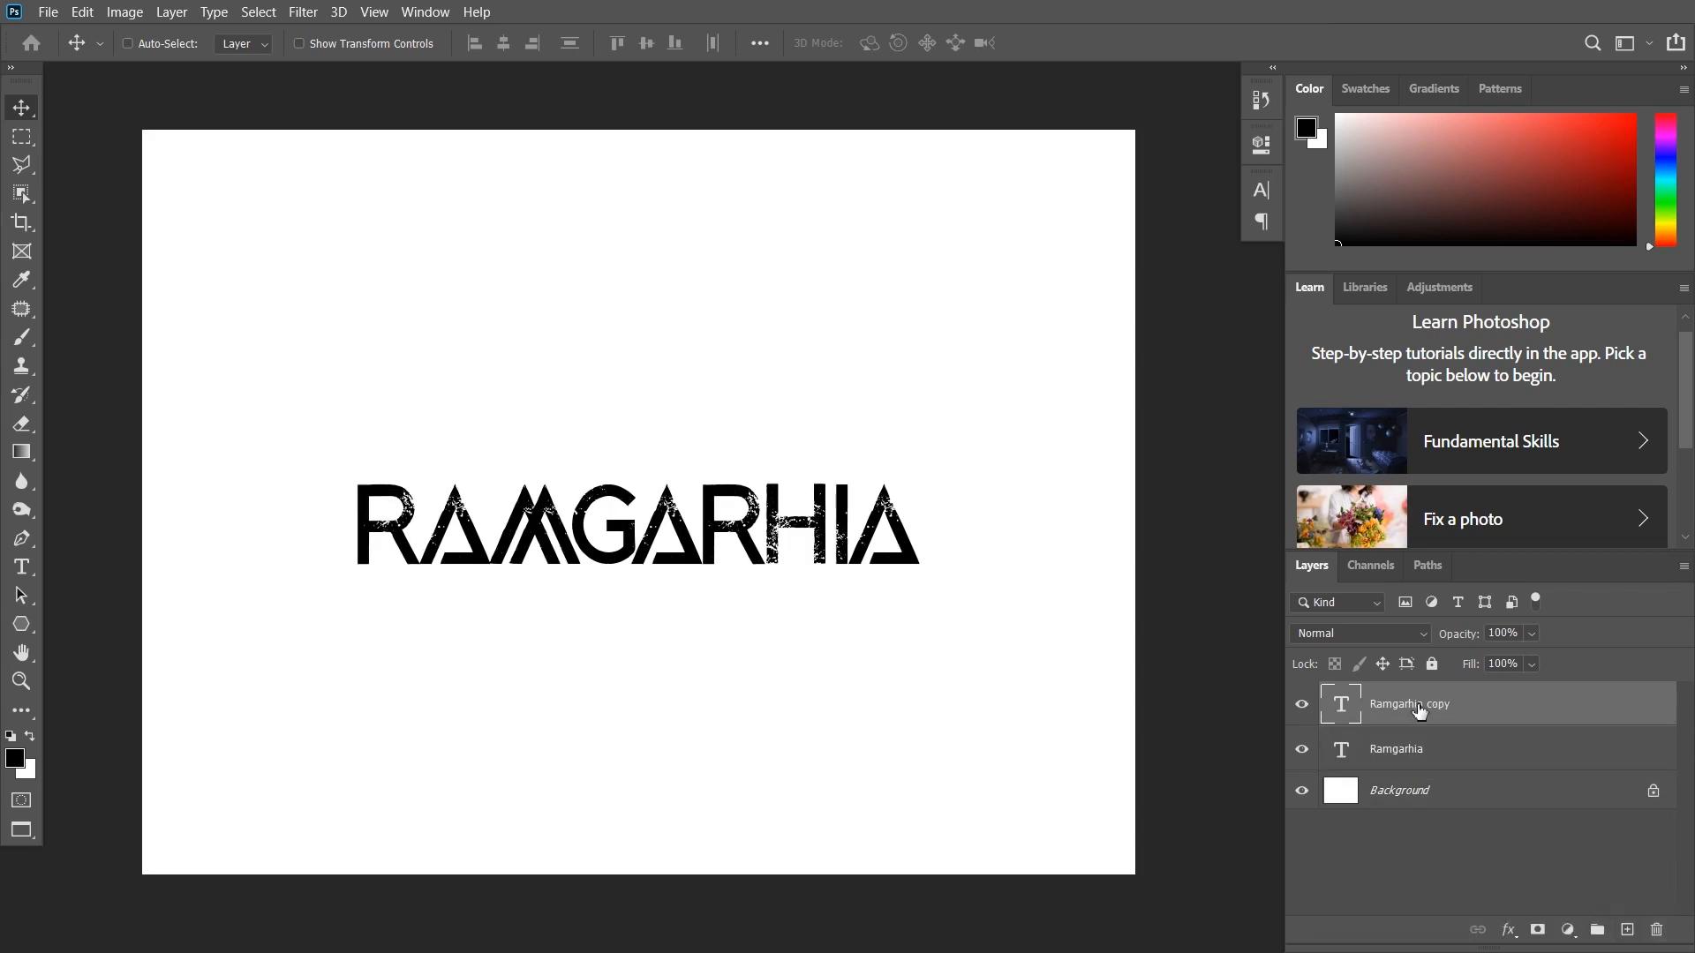
{"action": "key", "text": "ctrl+t"}
{"action": "right_click", "coordinate": [776, 529]}
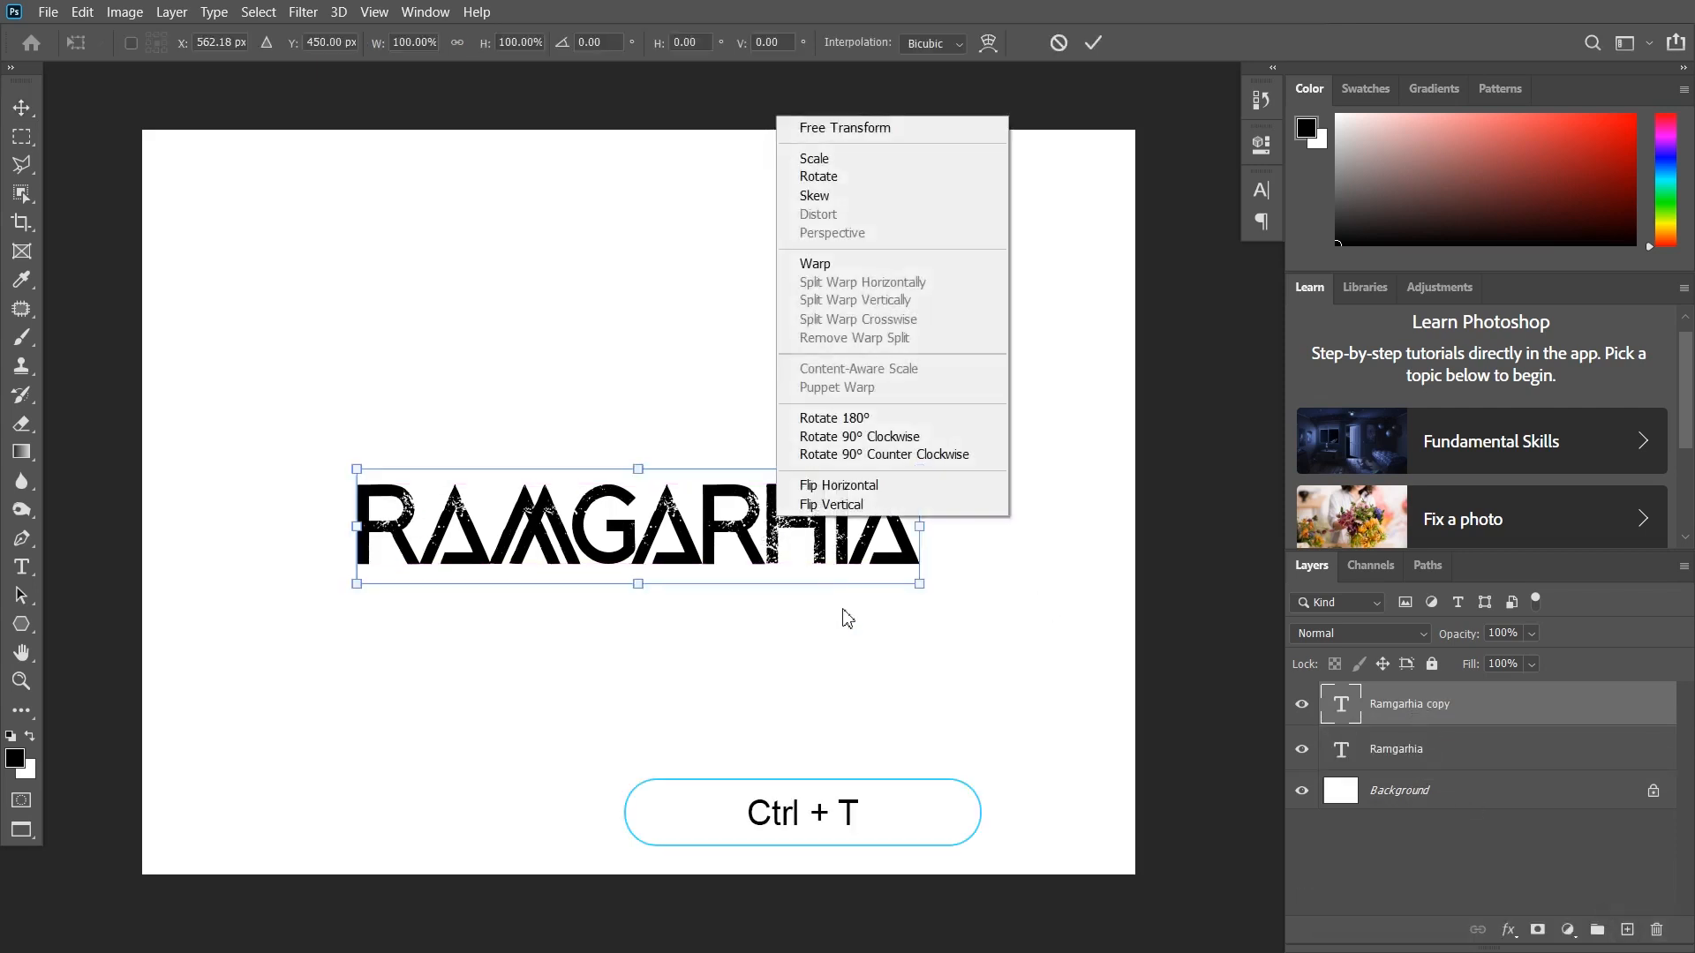
{"action": "left_click", "coordinate": [846, 507]}
{"action": "left_click_drag", "start_coordinate": [689, 517], "coordinate": [690, 591]}
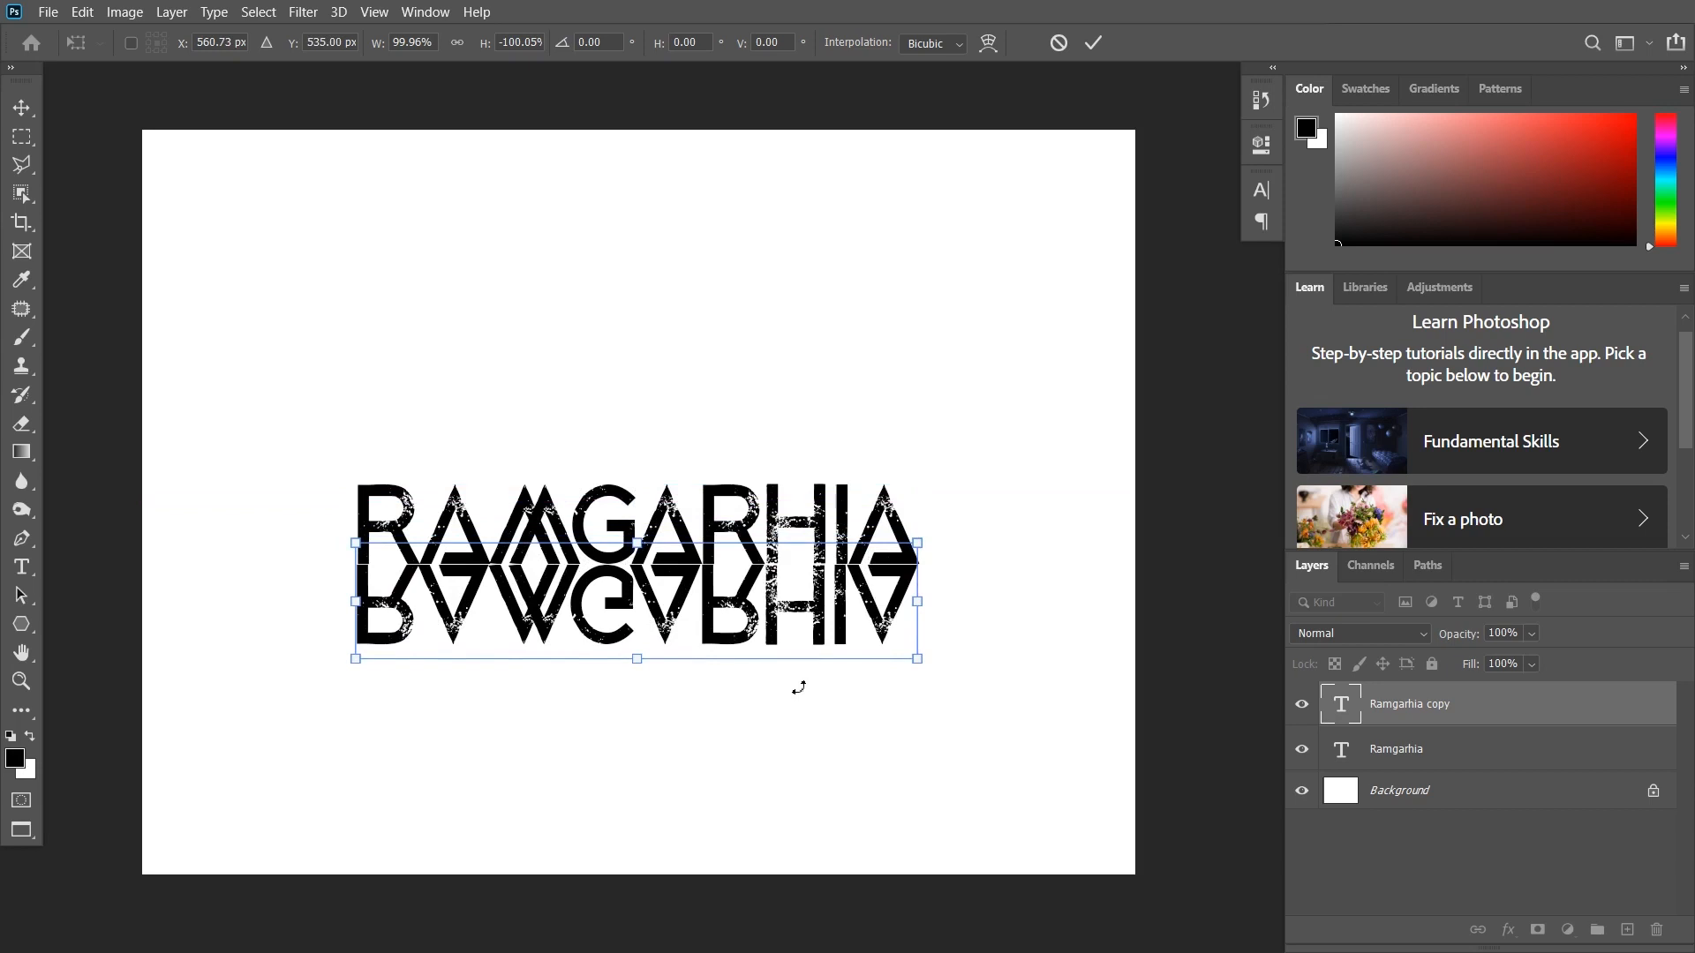
{"action": "key", "text": "Up"}
{"action": "key", "text": "Return"}
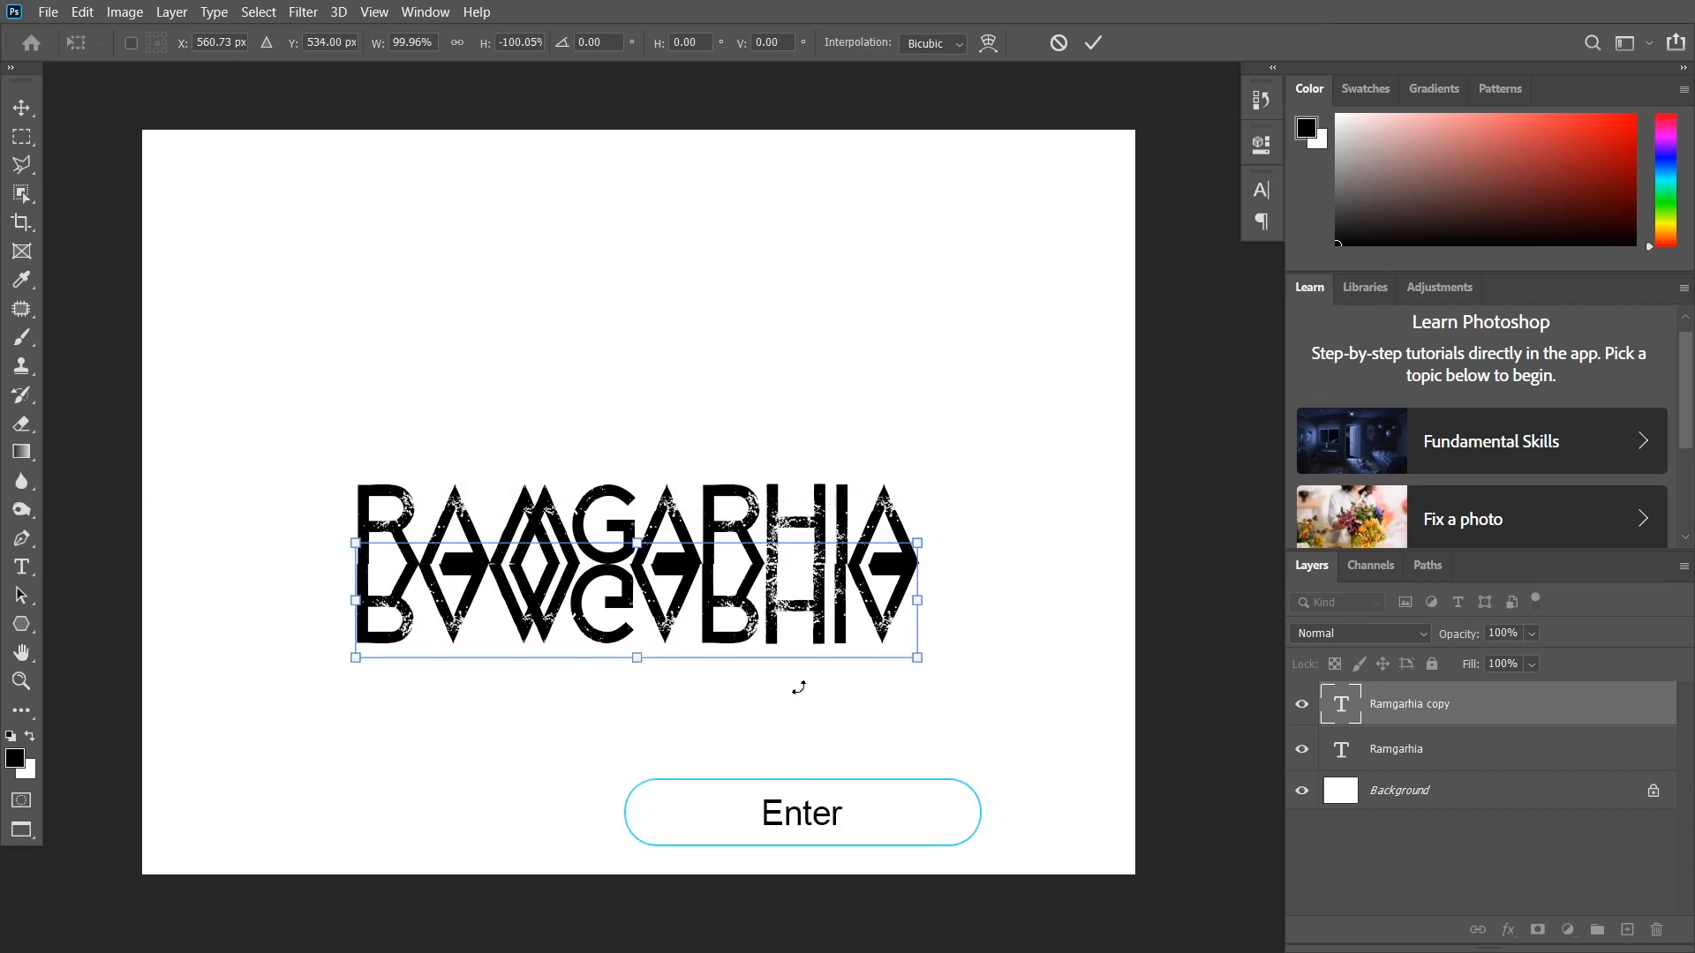
- Add a layer mask to the flipped lettering copy and prepare a black brush at 100% opacity
{"action": "left_click", "coordinate": [1538, 930]}
{"action": "left_click", "coordinate": [20, 343]}
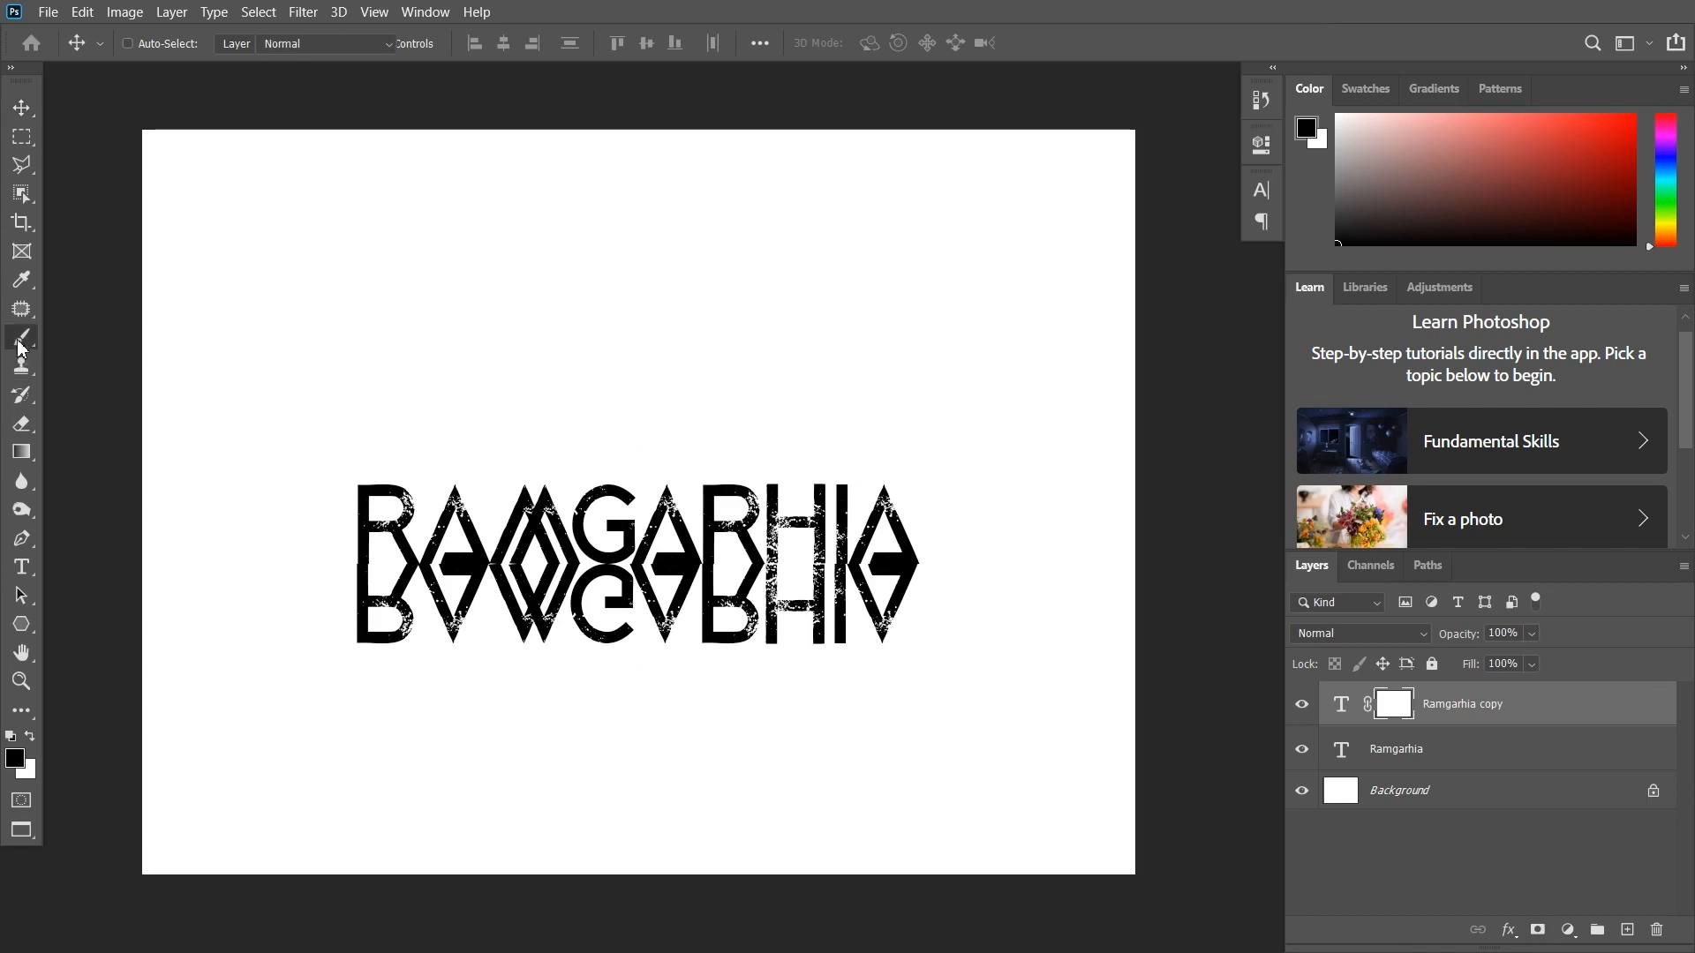
{"action": "left_click", "coordinate": [15, 757]}
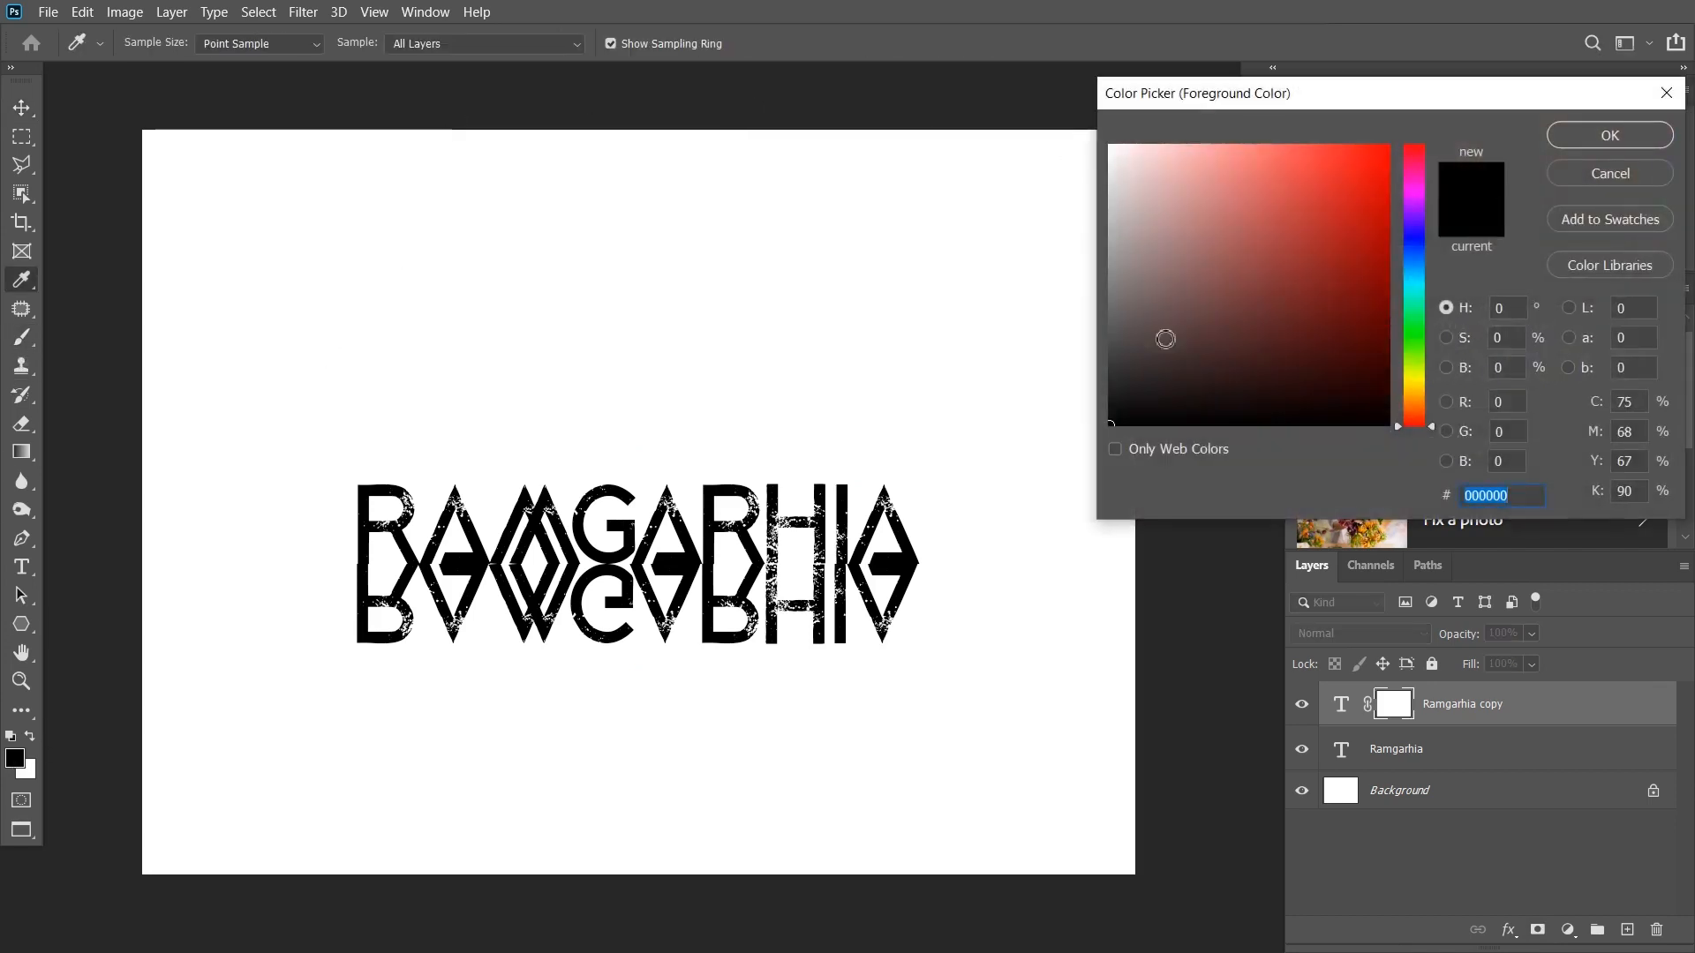
{"action": "left_click", "coordinate": [1579, 141]}
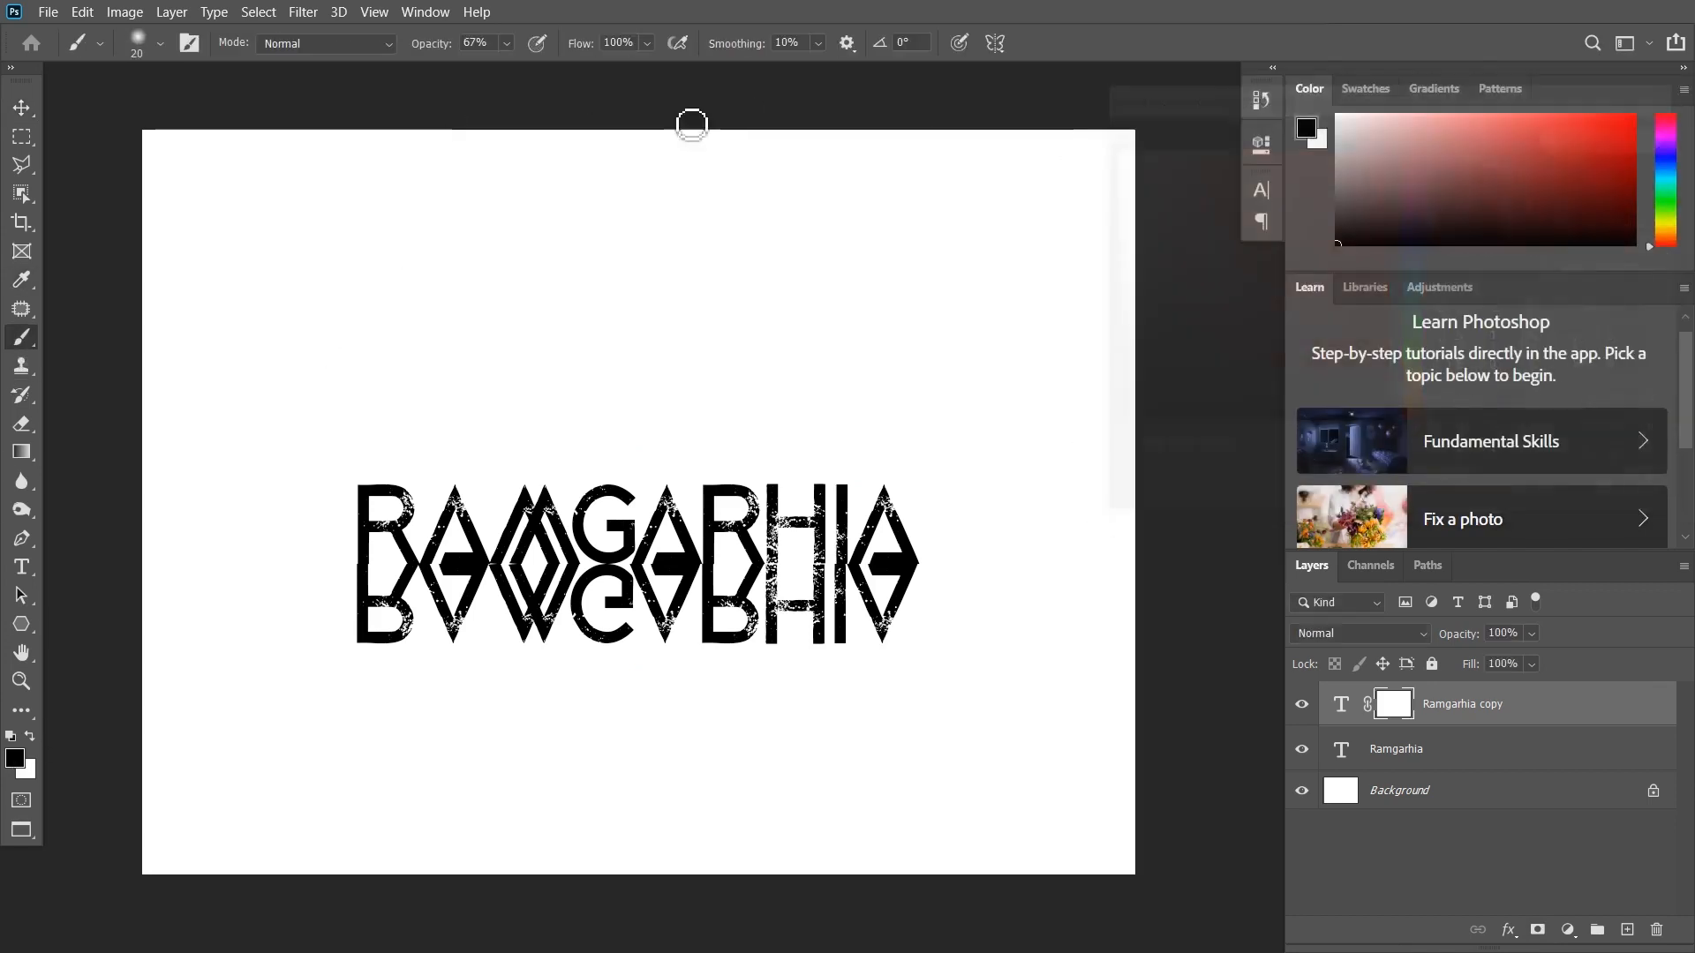
{"action": "left_click", "coordinate": [507, 43]}
{"action": "left_click_drag", "start_coordinate": [512, 65], "coordinate": [590, 86]}
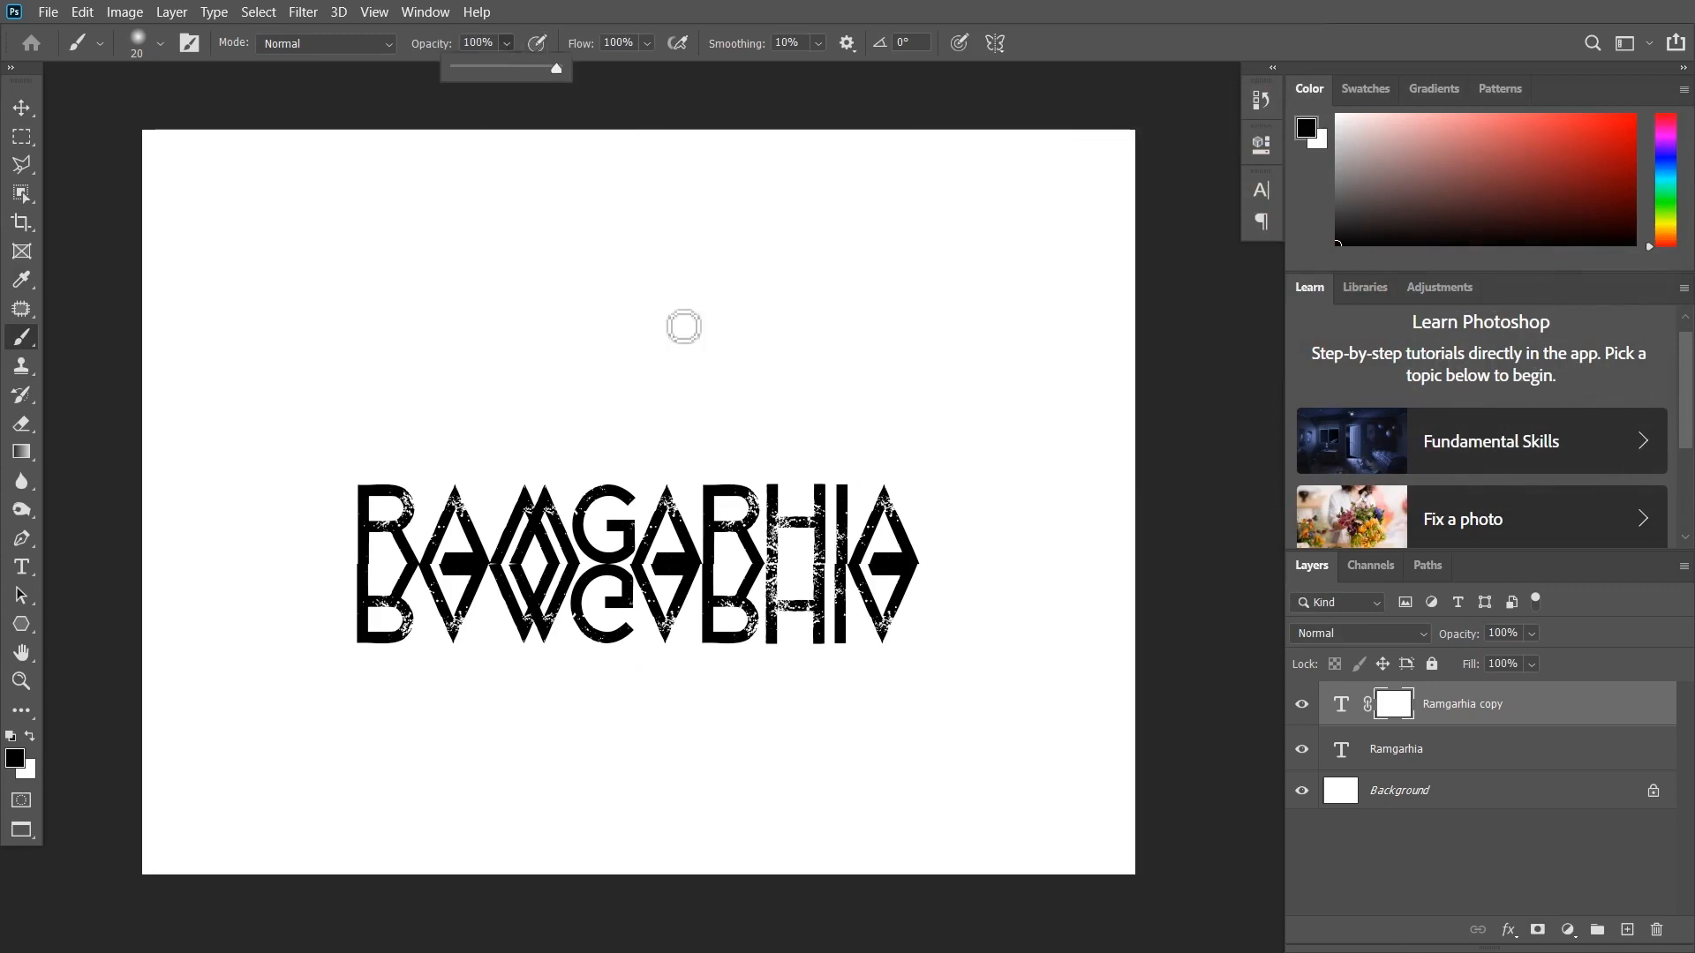
- Enlarge the brush to 125 px and paint on the mask across the lower half of the mirrored lettering to fade it out
{"action": "key", "text": "bracketright"}
{"action": "key", "text": "bracketright"}
{"action": "key", "text": "bracketright"}
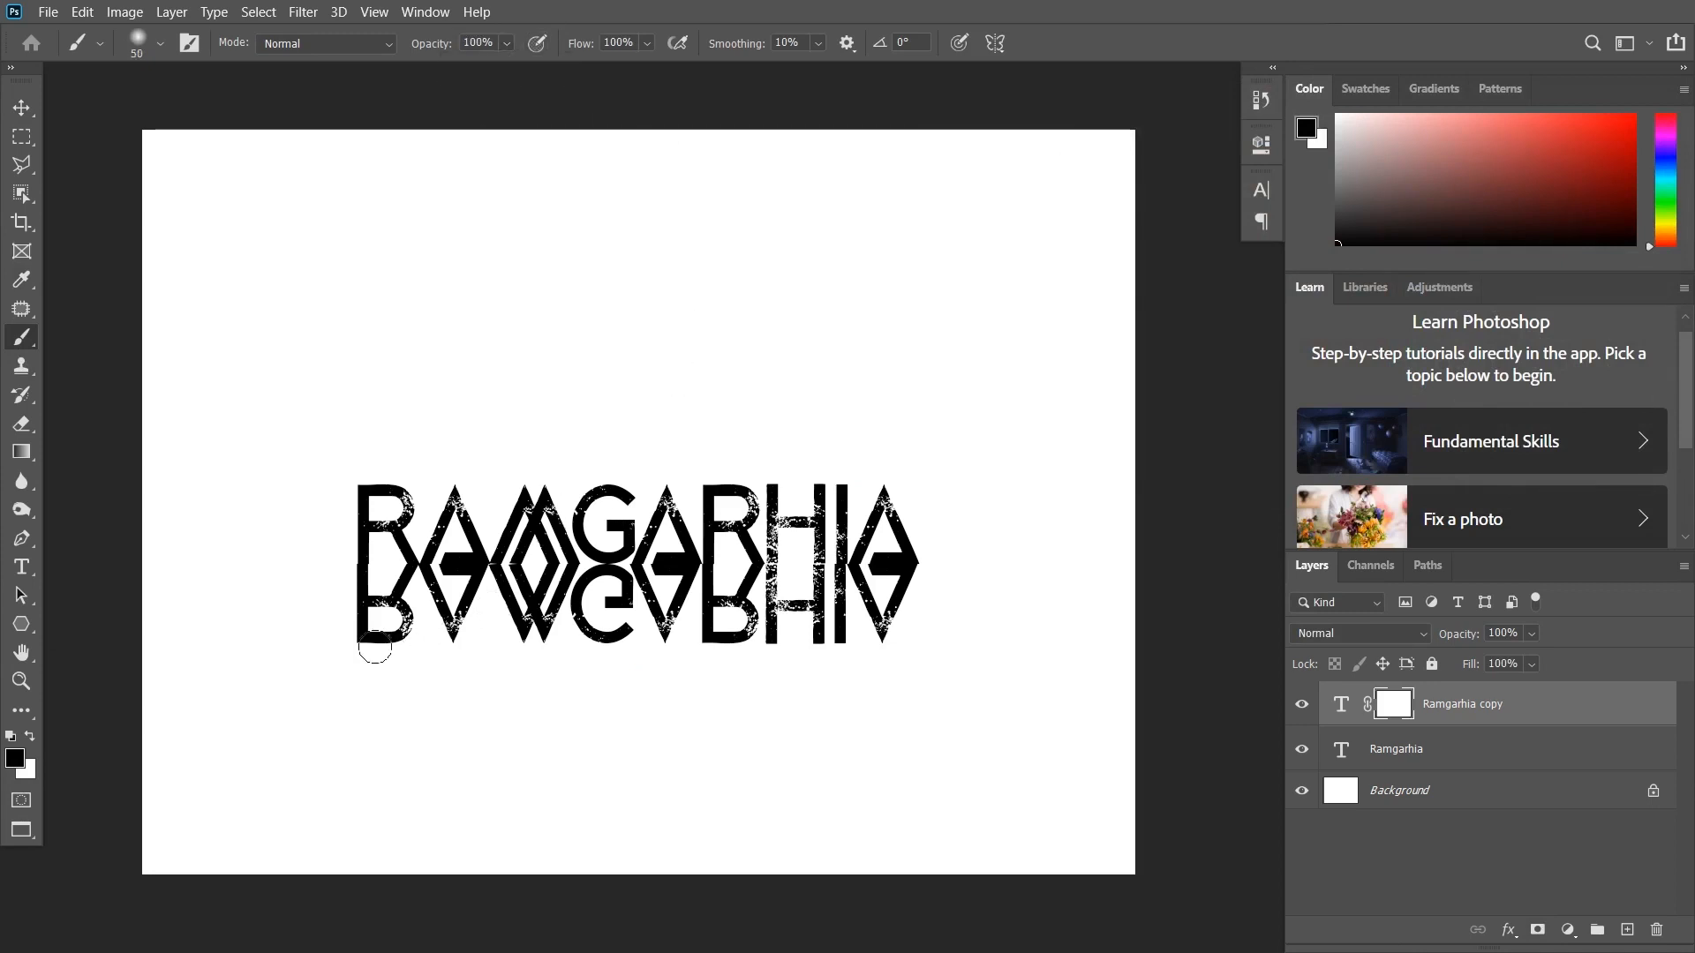
{"action": "key", "text": "bracketright"}
{"action": "key", "text": "bracketright"}
{"action": "key", "text": "bracketright"}
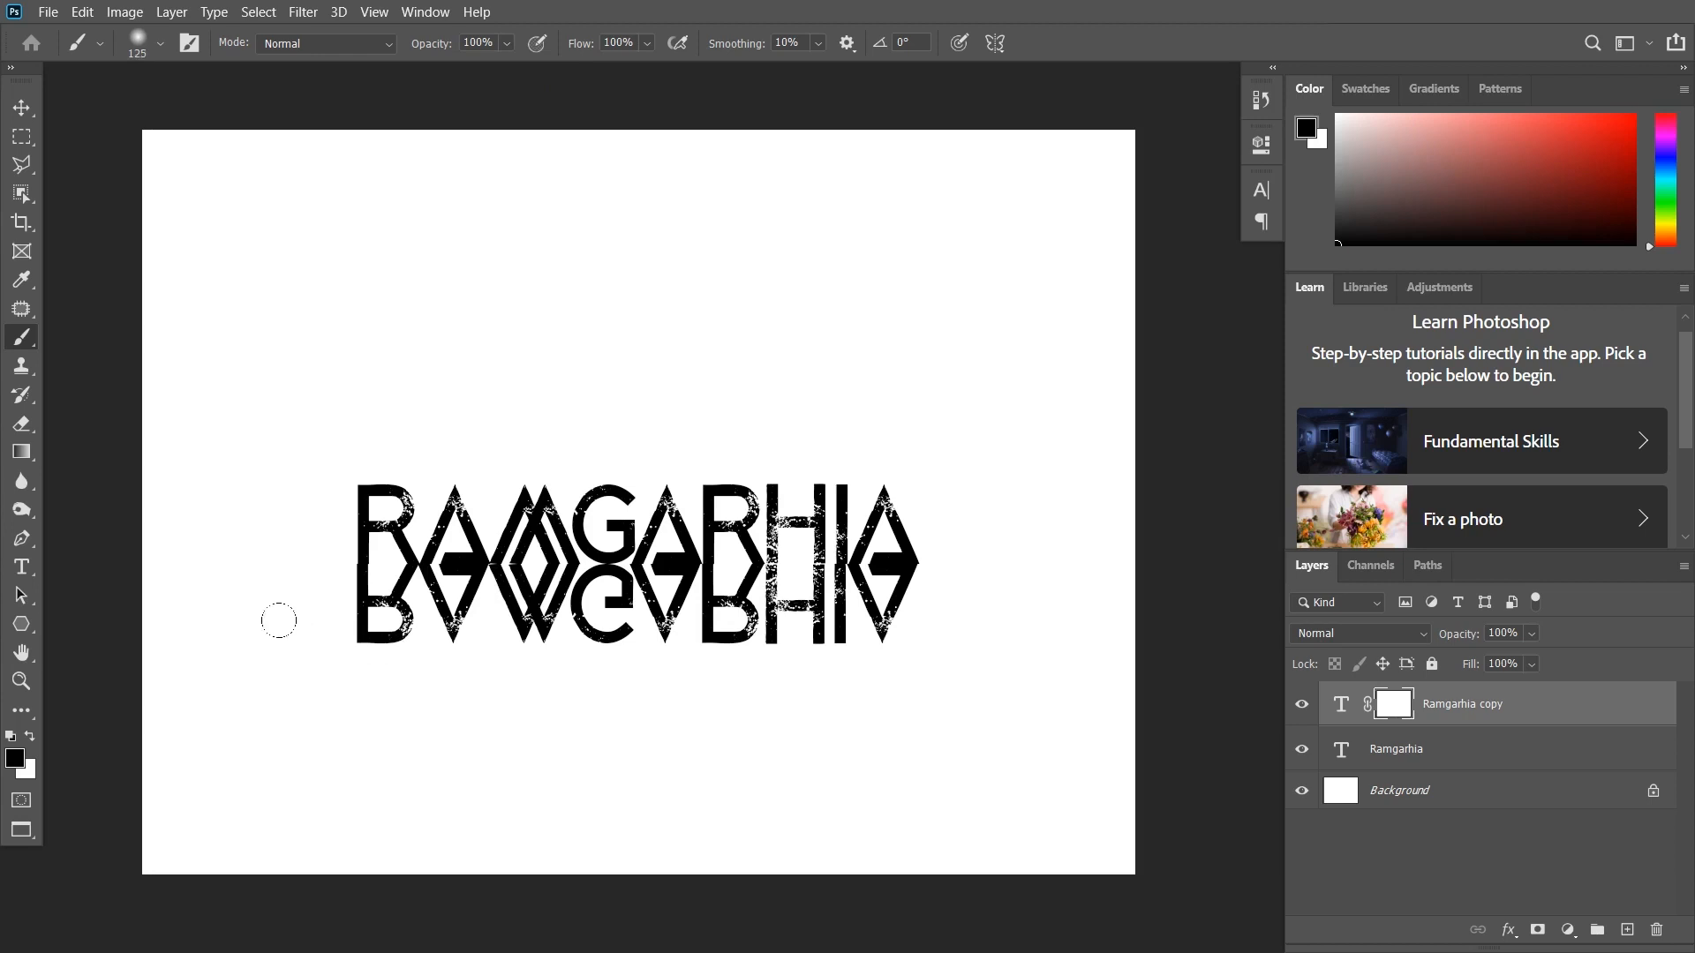
{"action": "left_click_drag", "start_coordinate": [272, 612], "coordinate": [1127, 623]}
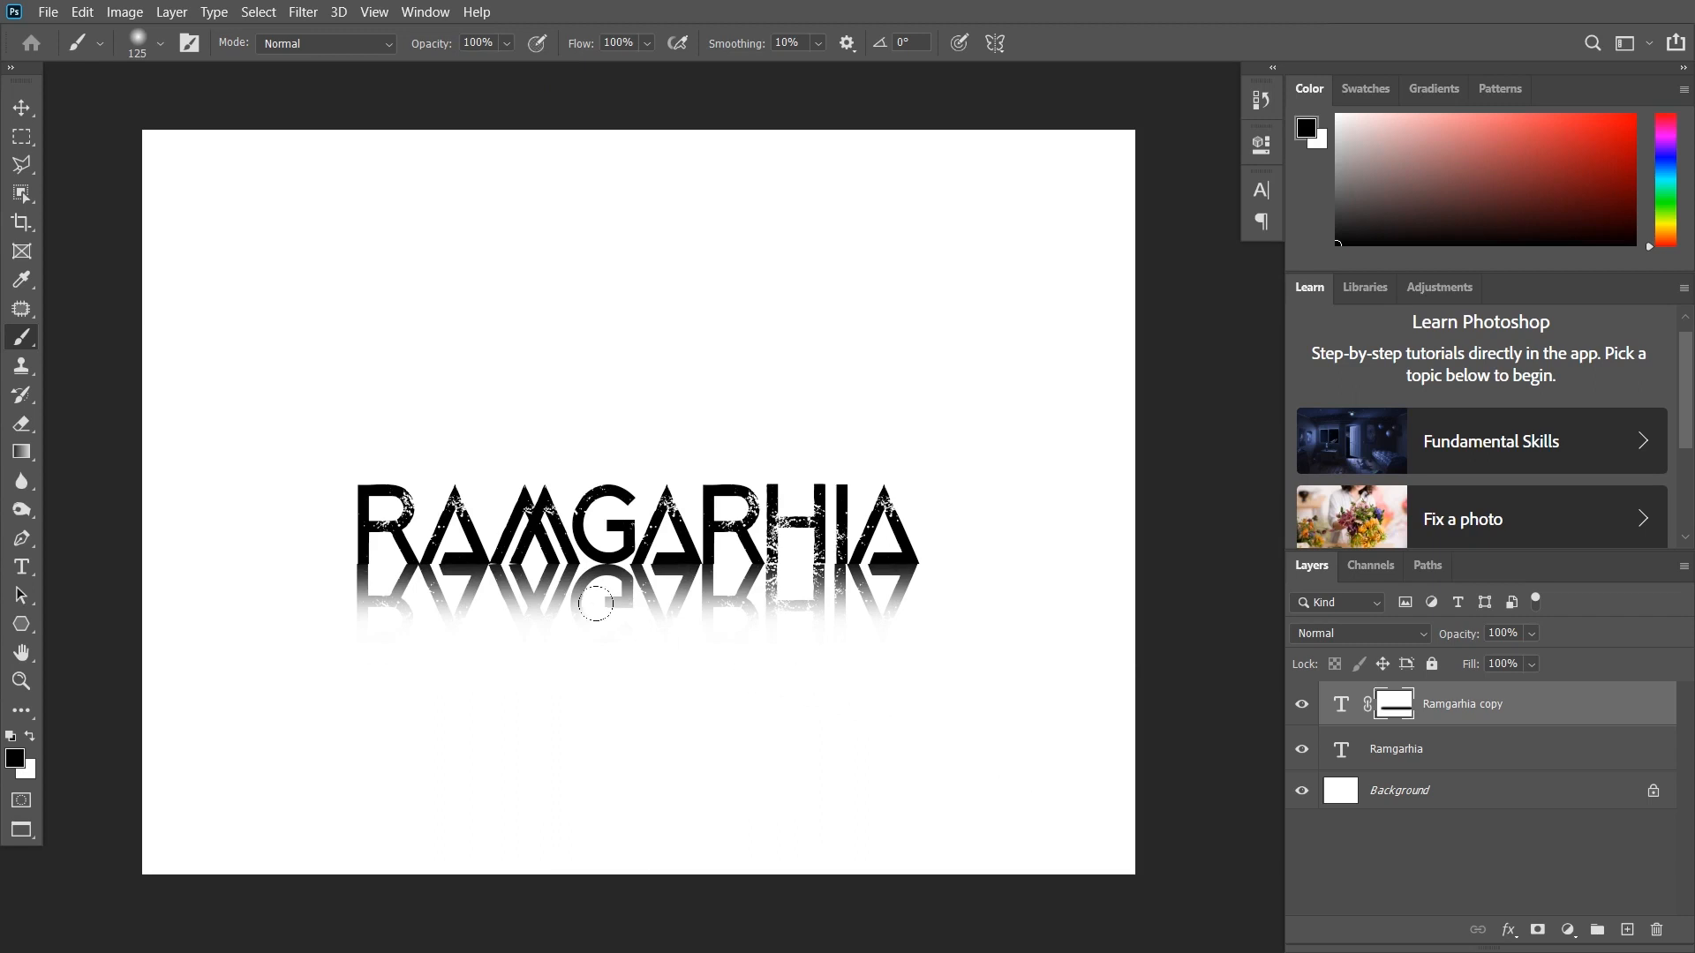
{"action": "key", "text": "v"}
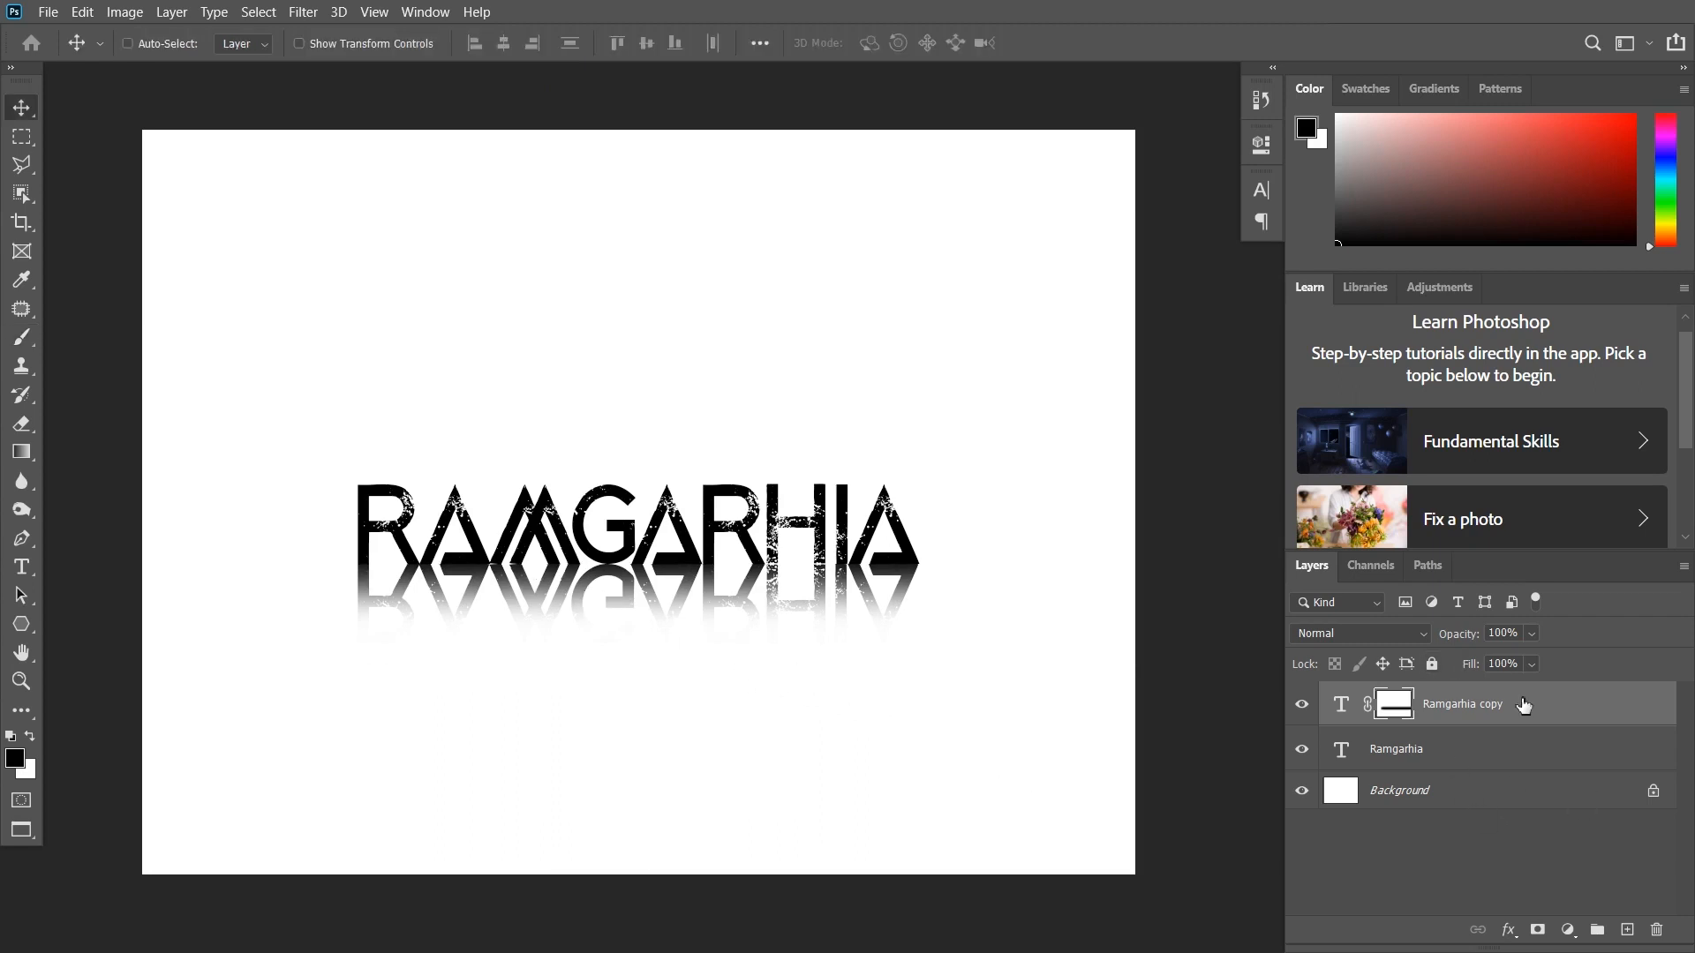
- Lower the mirrored layer's opacity to about 53% and nudge the reflection slightly down from the original lettering
{"action": "left_click", "coordinate": [1505, 711]}
{"action": "left_click", "coordinate": [1531, 635]}
{"action": "left_click_drag", "start_coordinate": [1504, 662], "coordinate": [1507, 662]}
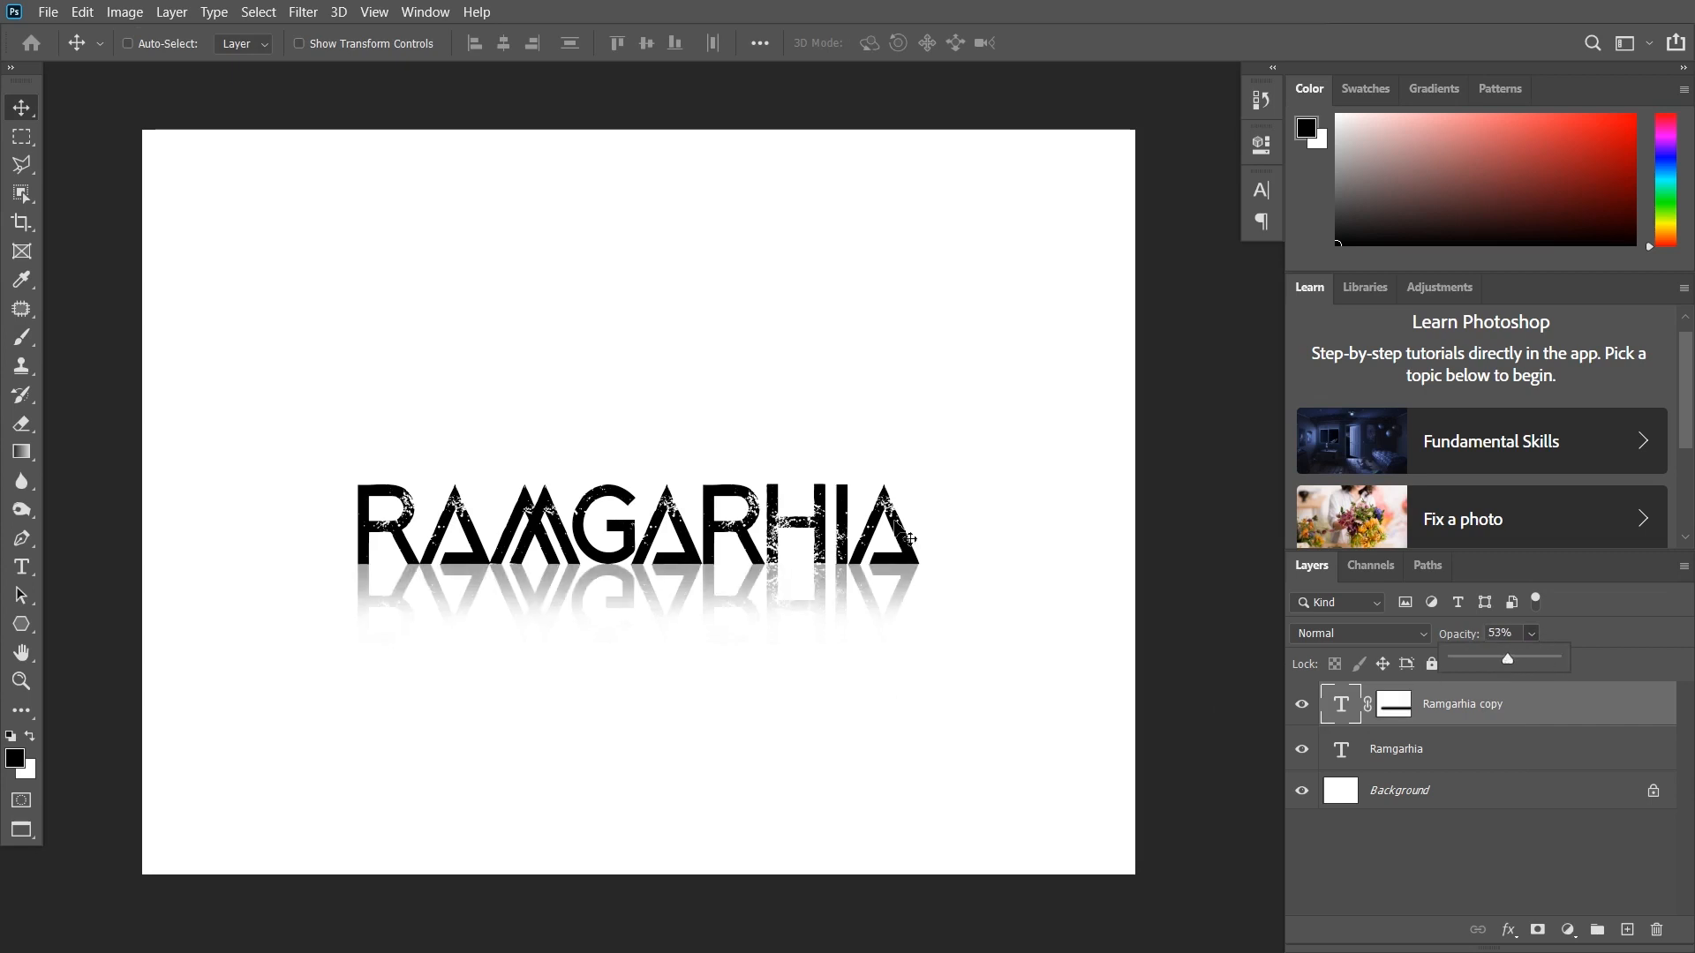
{"action": "left_click", "coordinate": [746, 596]}
{"action": "left_click_drag", "start_coordinate": [745, 596], "coordinate": [748, 603]}
- Convert the reflection to a smart object and spread its lower edge on both sides with a Perspective transform to about 136% width
{"action": "key", "text": "ctrl+t"}
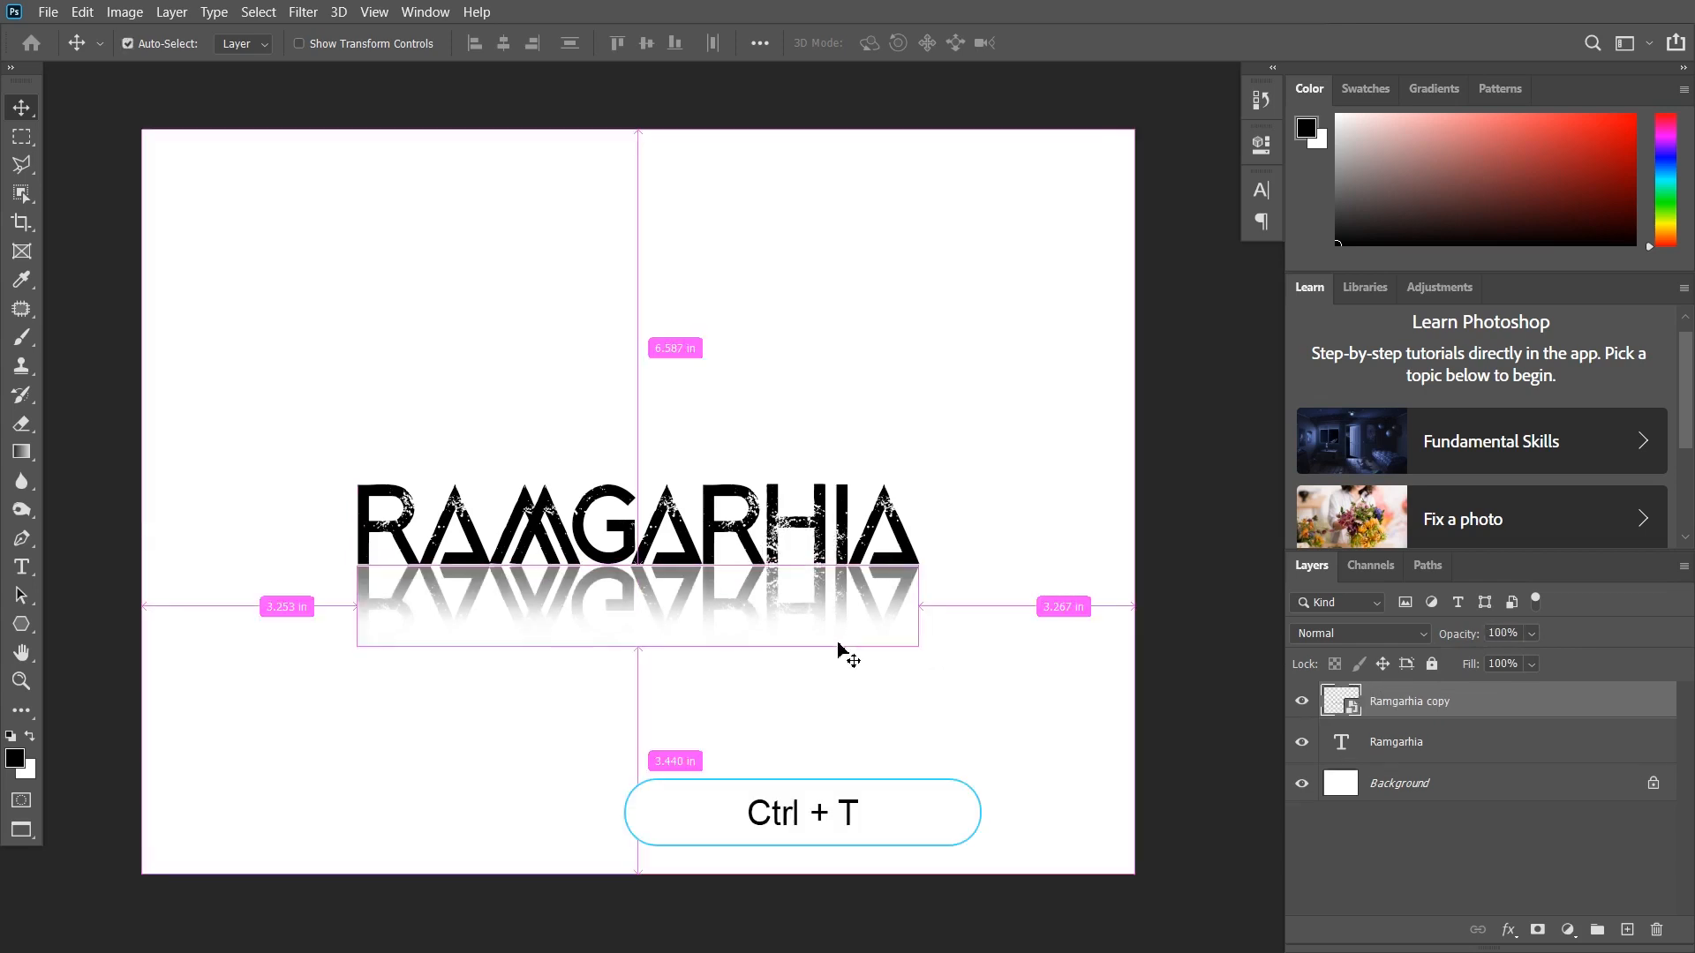
{"action": "right_click", "coordinate": [897, 600]}
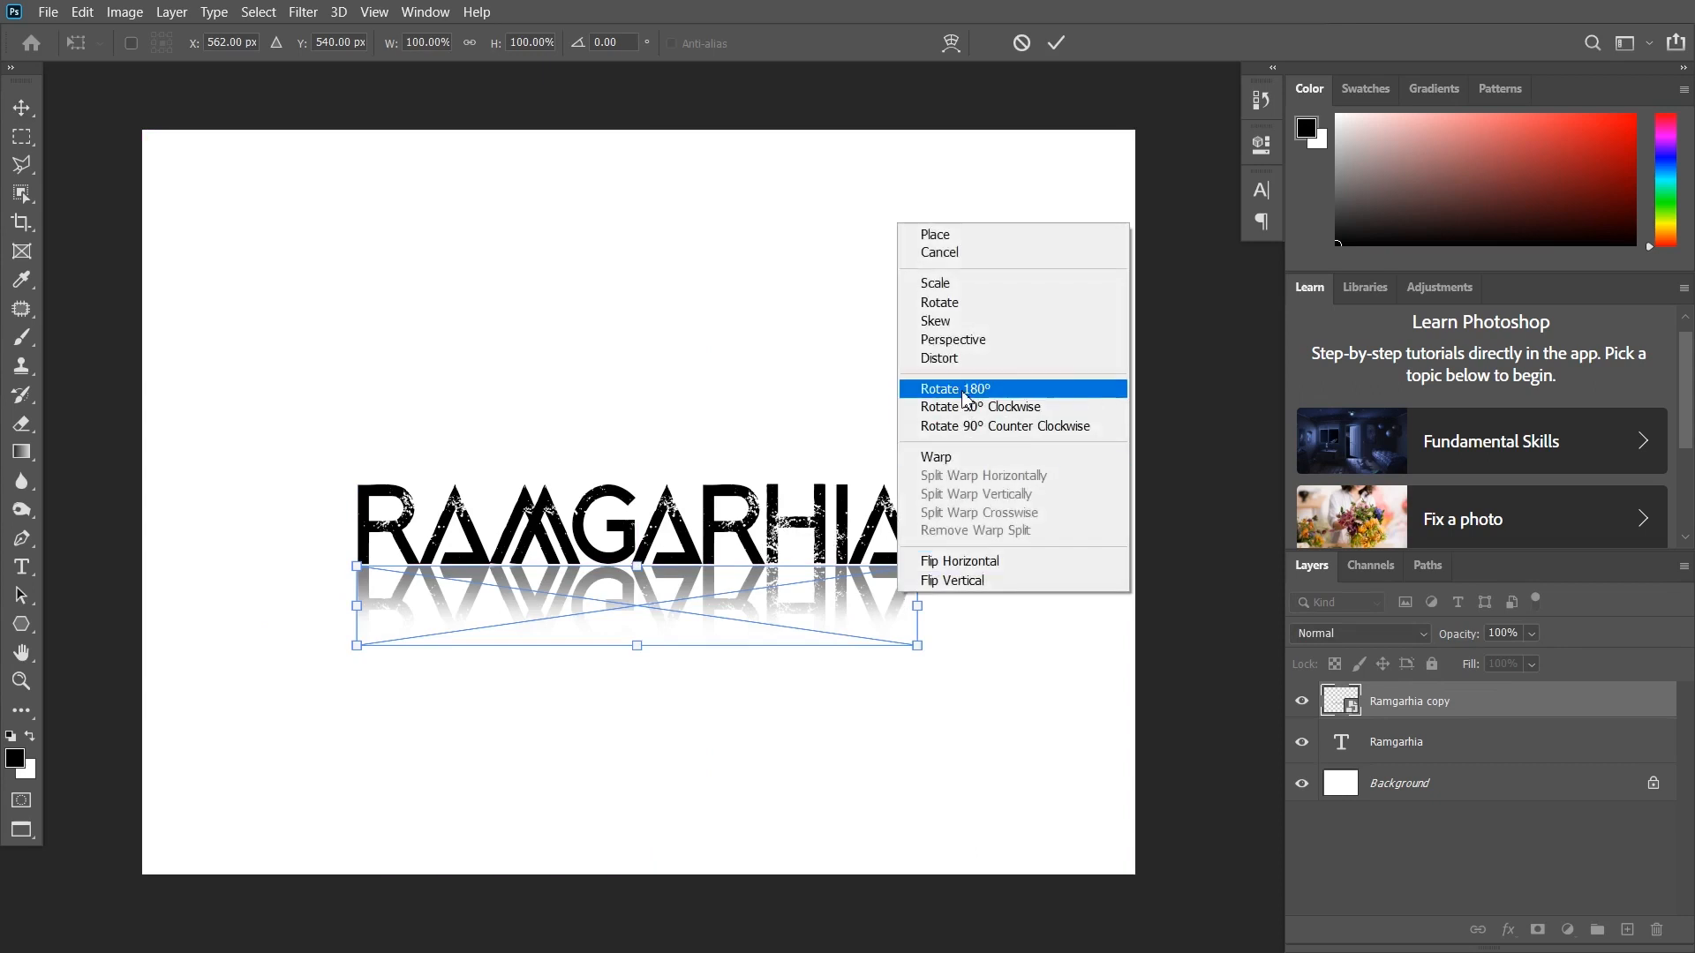
{"action": "left_click", "coordinate": [967, 328]}
{"action": "left_click_drag", "start_coordinate": [921, 649], "coordinate": [1024, 647]}
{"action": "key", "text": "Return"}
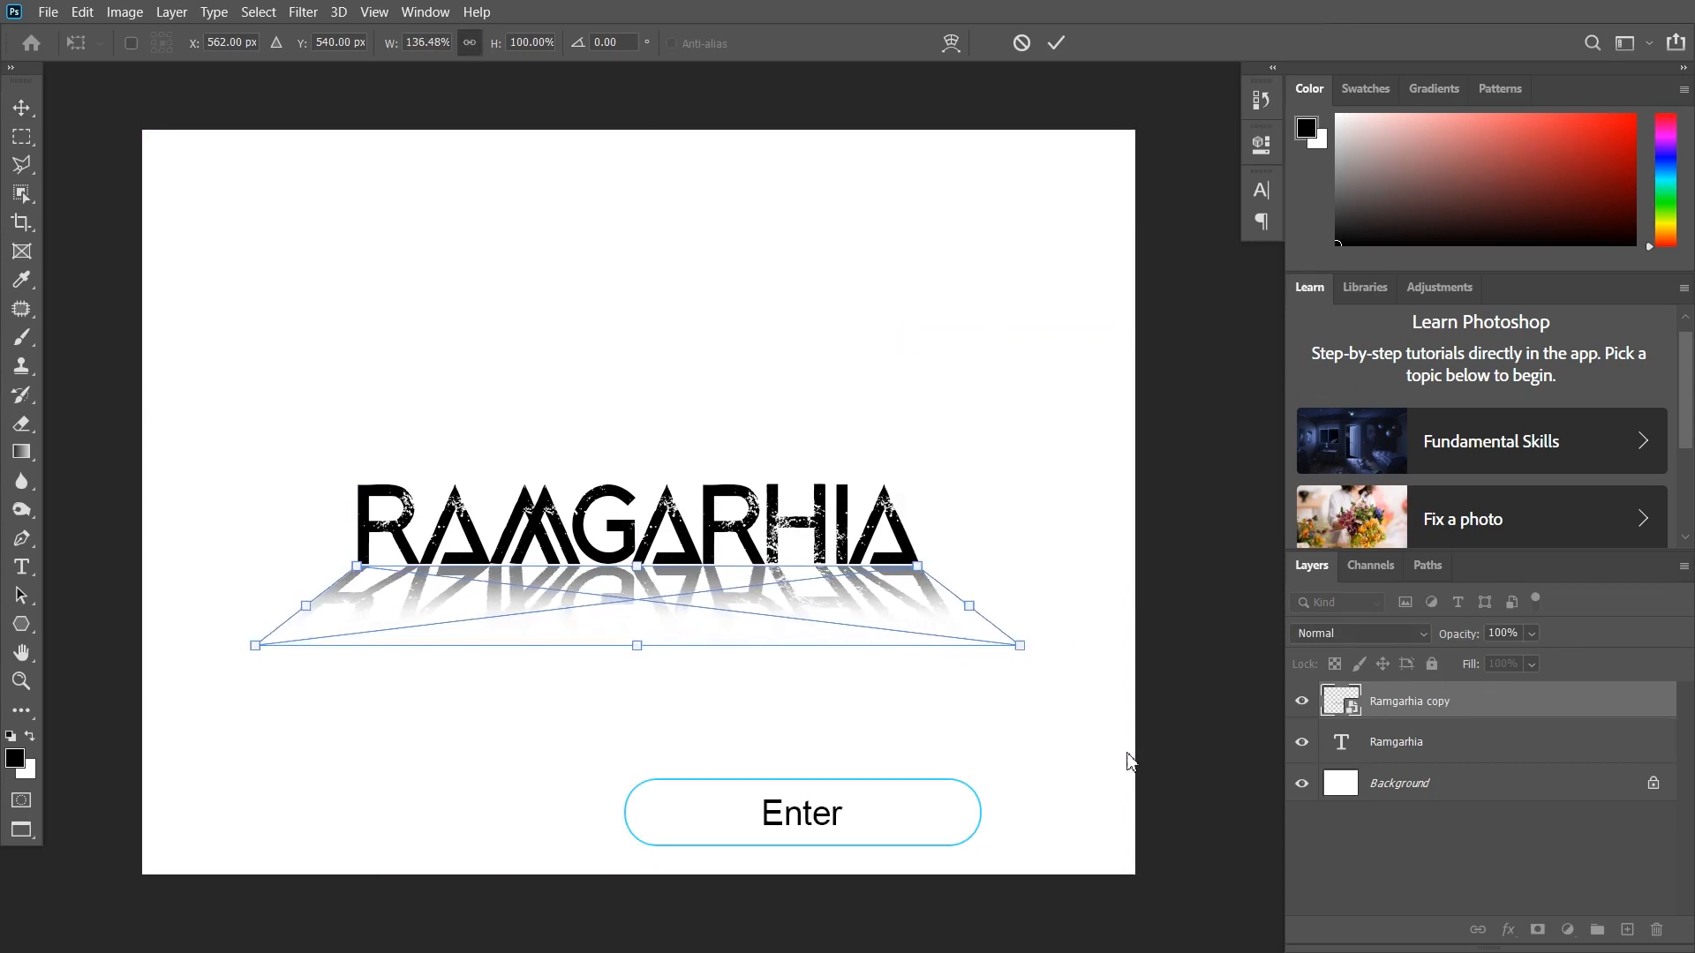
- Add a radial black-to-transparent Gradient Fill above the background, reversed, at 220% scale, with its bright centre just above the lettering
{"action": "left_click", "coordinate": [1452, 794]}
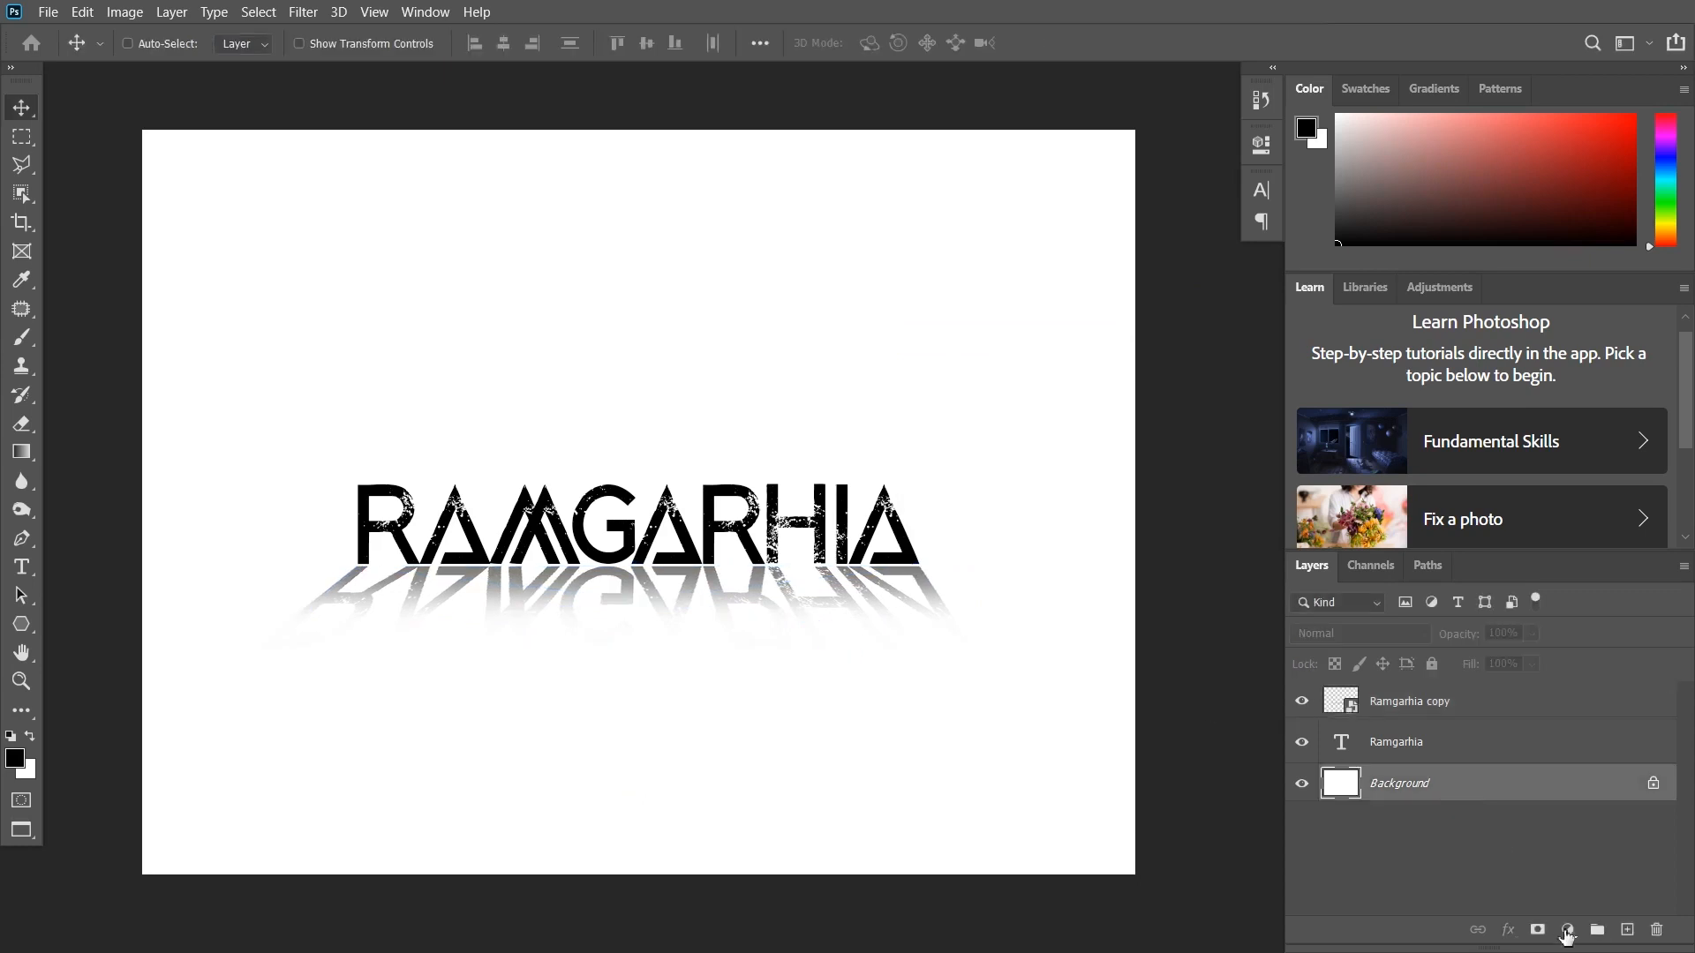
{"action": "left_click", "coordinate": [1569, 930]}
{"action": "left_click", "coordinate": [1540, 575]}
{"action": "double_click", "coordinate": [1185, 404]}
{"action": "type", "text": "220"}
{"action": "left_click", "coordinate": [1149, 433]}
{"action": "left_click", "coordinate": [1185, 323]}
{"action": "left_click", "coordinate": [1183, 311]}
{"action": "left_click_drag", "start_coordinate": [785, 530], "coordinate": [654, 377]}
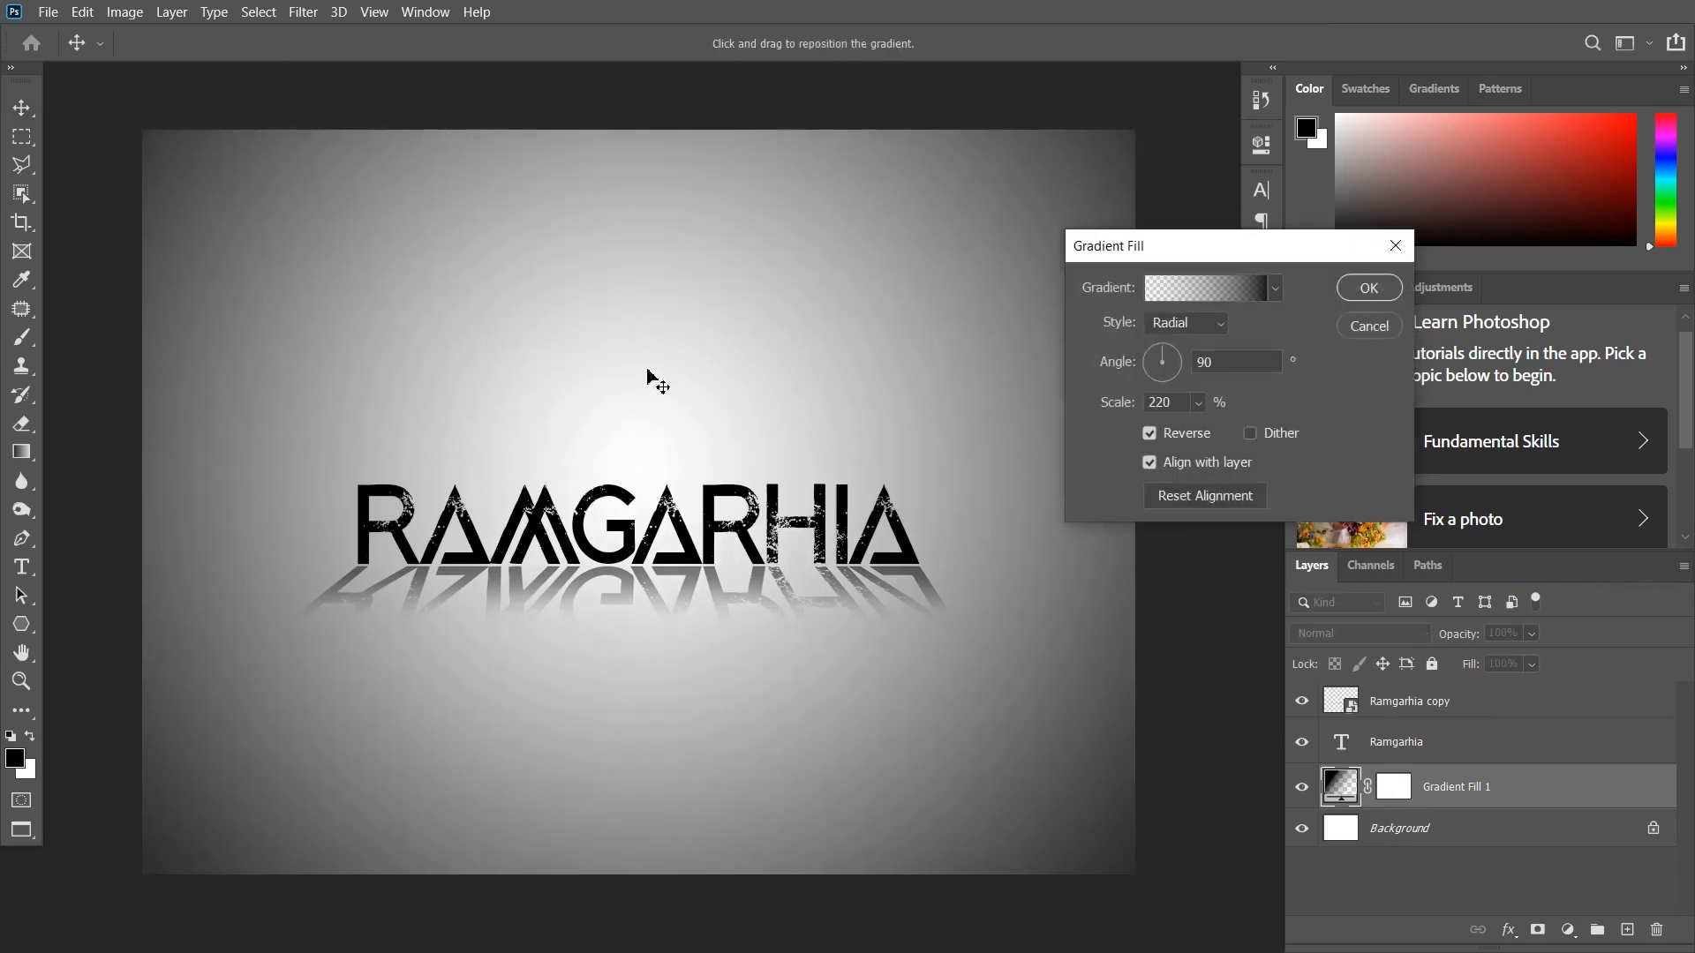
{"action": "left_click", "coordinate": [1365, 288]}
- Lower the gradient fill's opacity to about 77% and recheck its fill settings, keeping them as they are
{"action": "left_click", "coordinate": [1532, 633]}
{"action": "left_click_drag", "start_coordinate": [1555, 658], "coordinate": [1532, 662]}
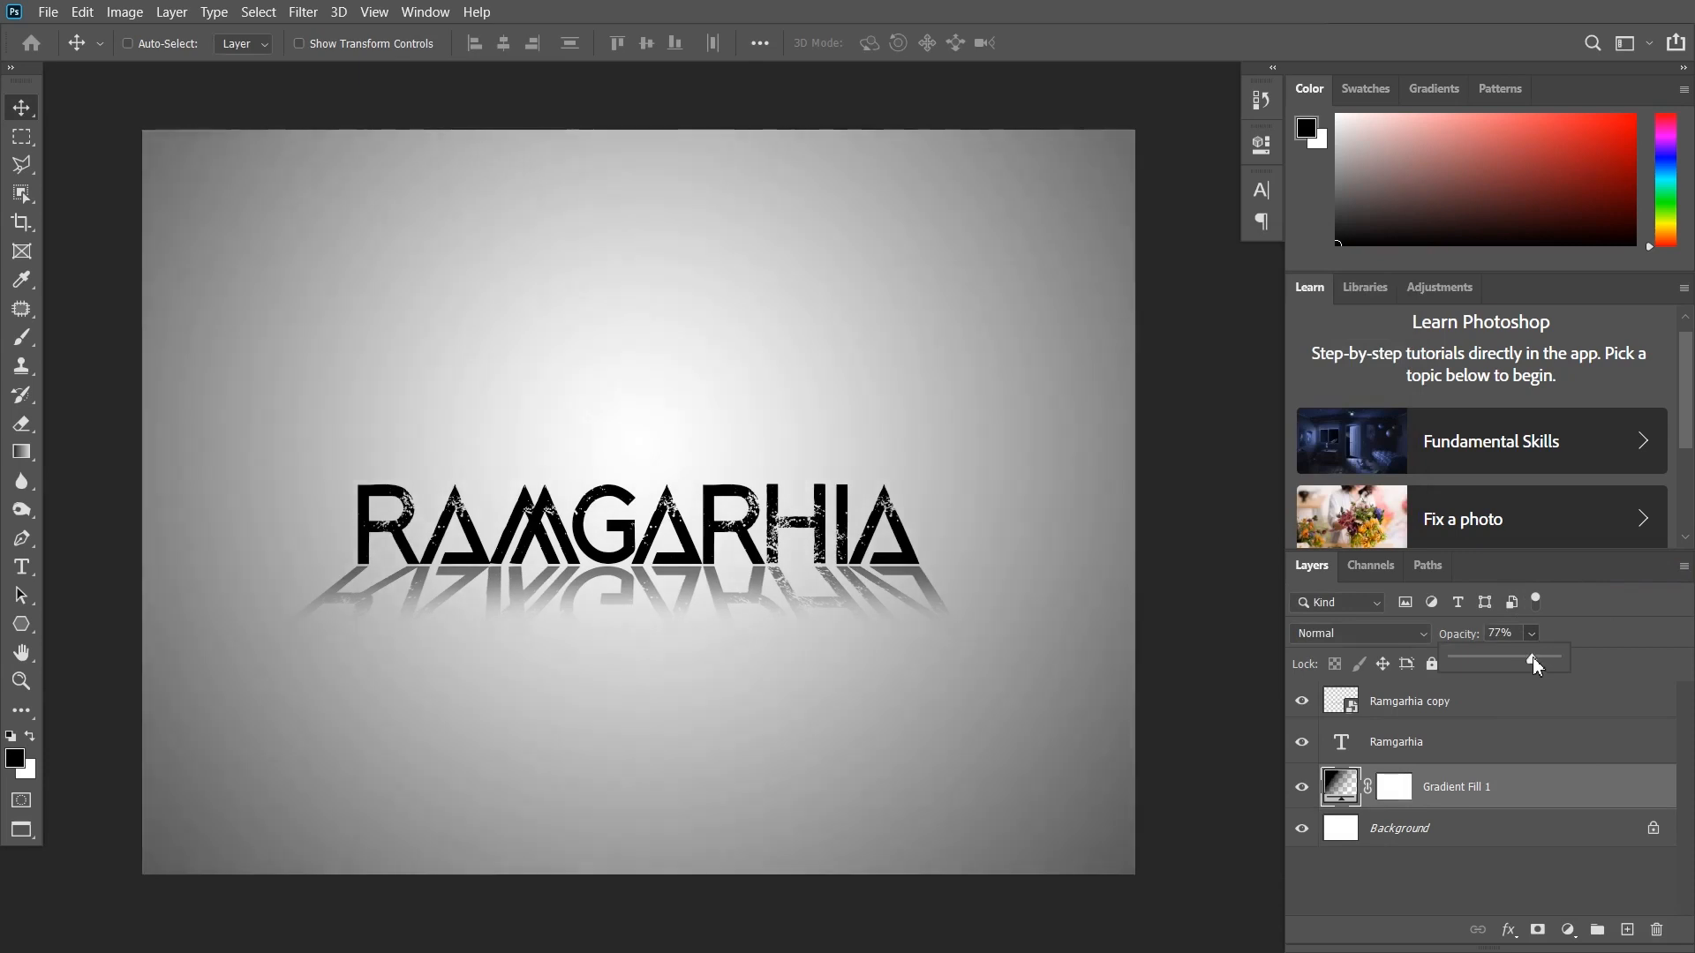
{"action": "double_click", "coordinate": [1340, 788]}
{"action": "left_click", "coordinate": [1115, 407]}
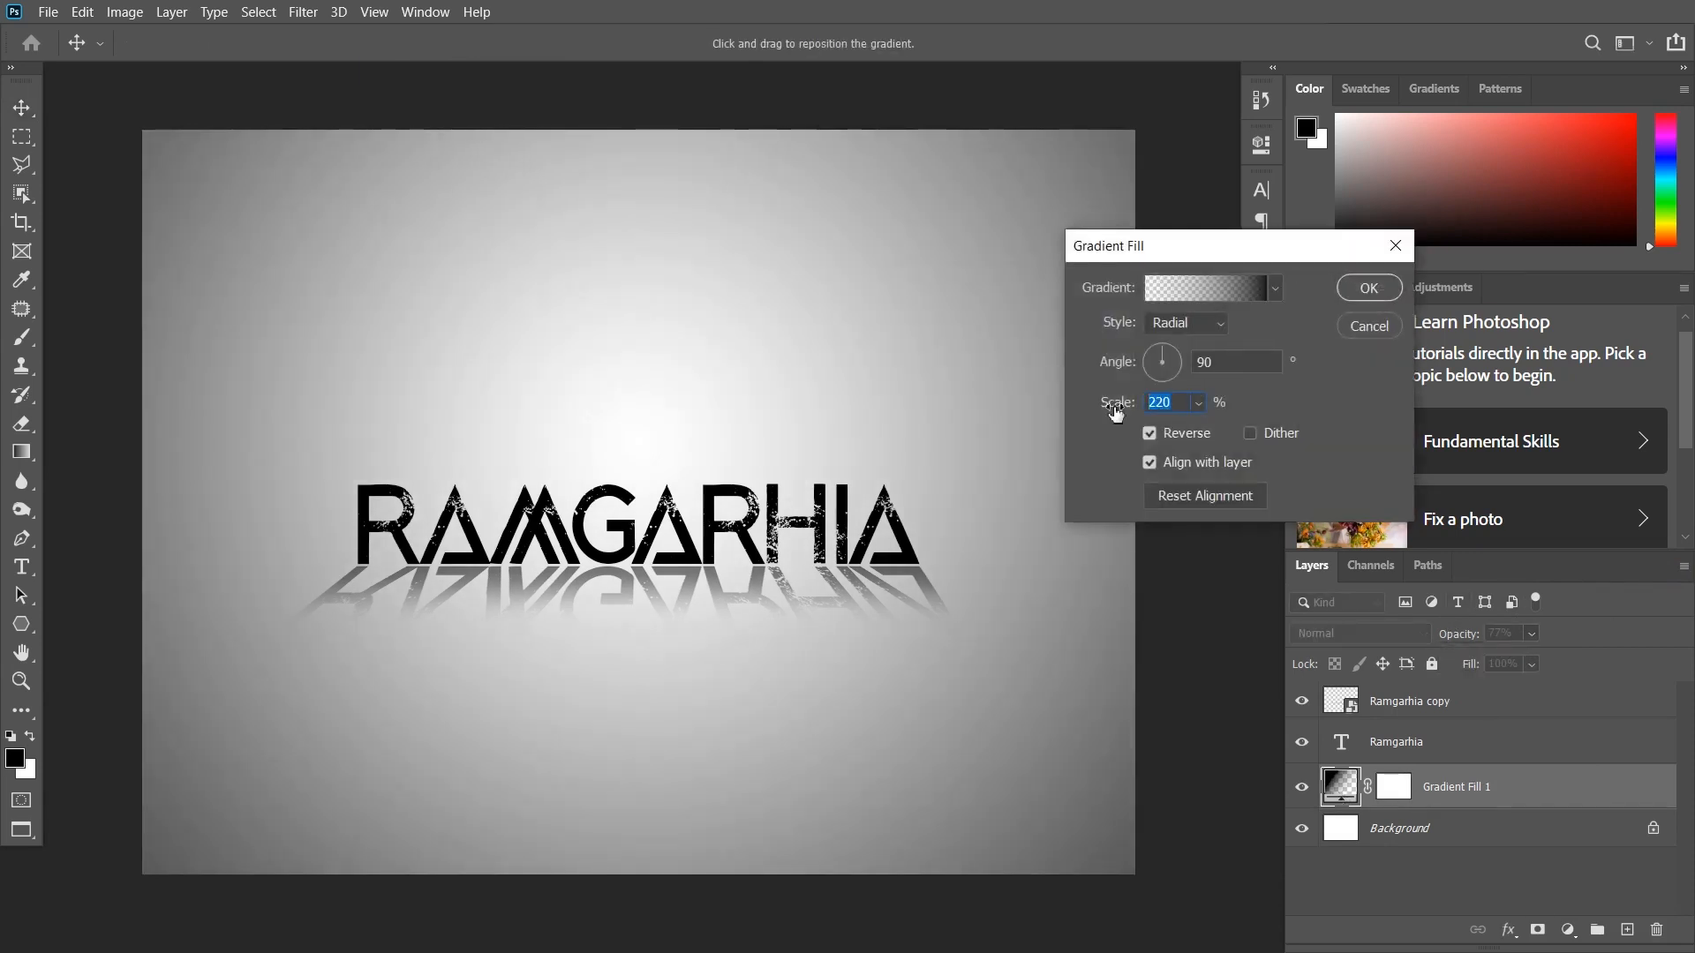
{"action": "key", "text": "Return"}
- Delete the gradient fill and both lettering layers, keeping only the white background
{"action": "key", "text": "ctrl+minus"}
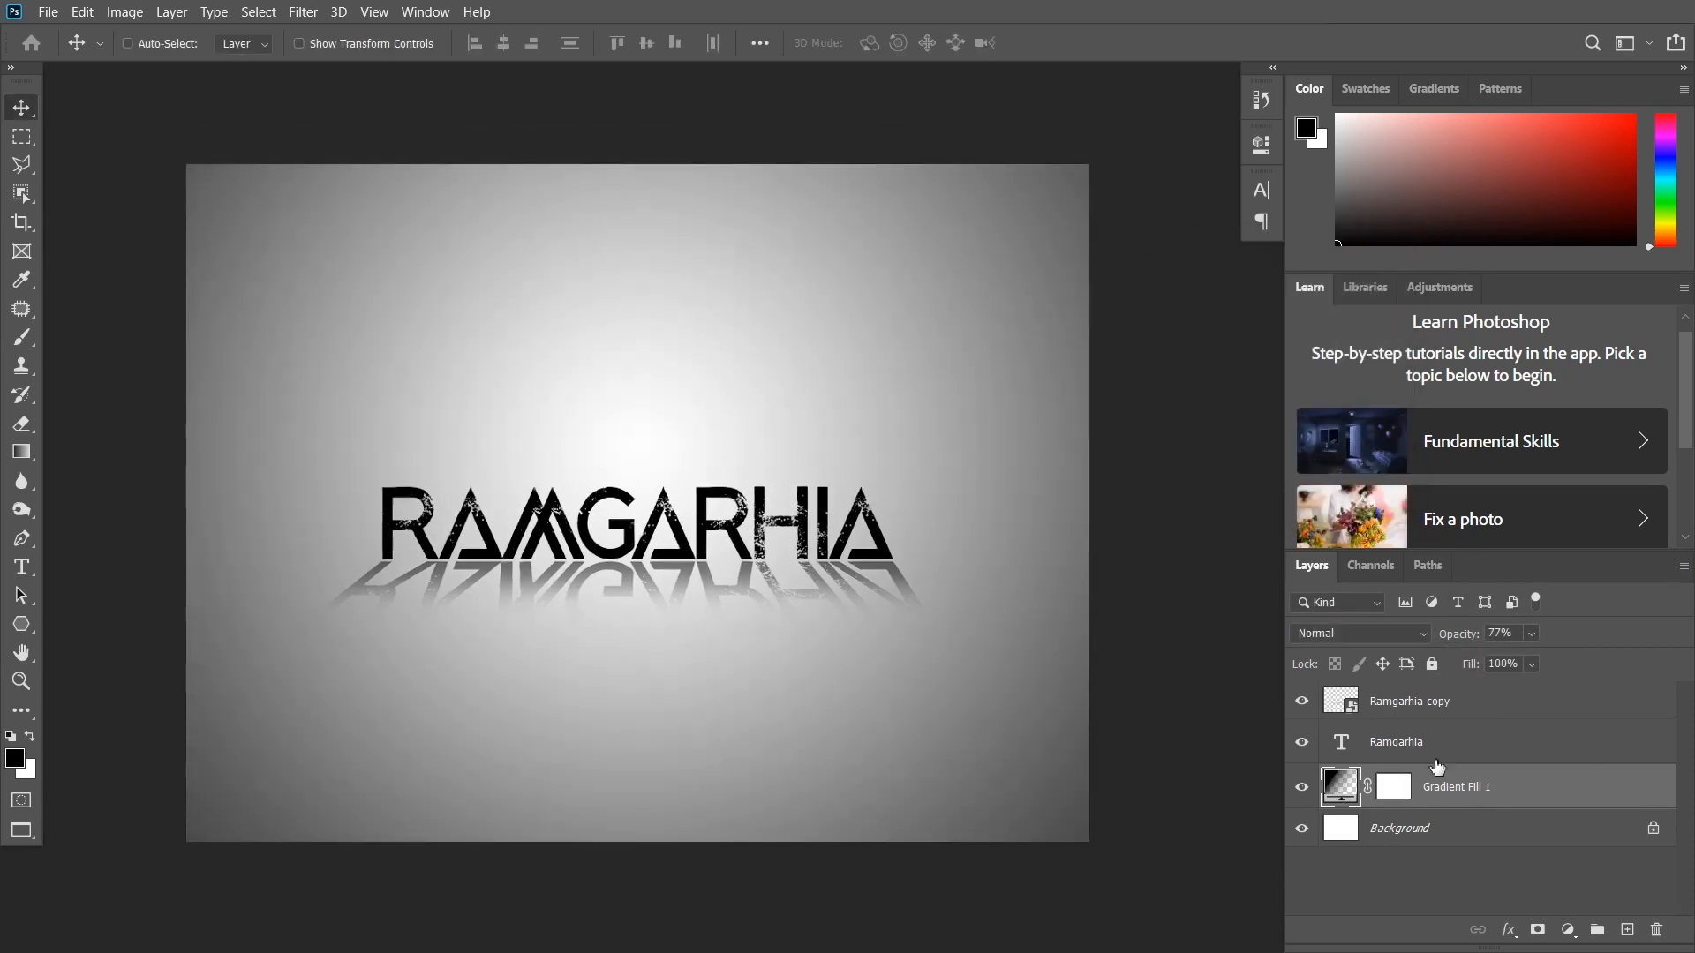
{"action": "left_click", "coordinate": [1456, 699], "text": "shift"}
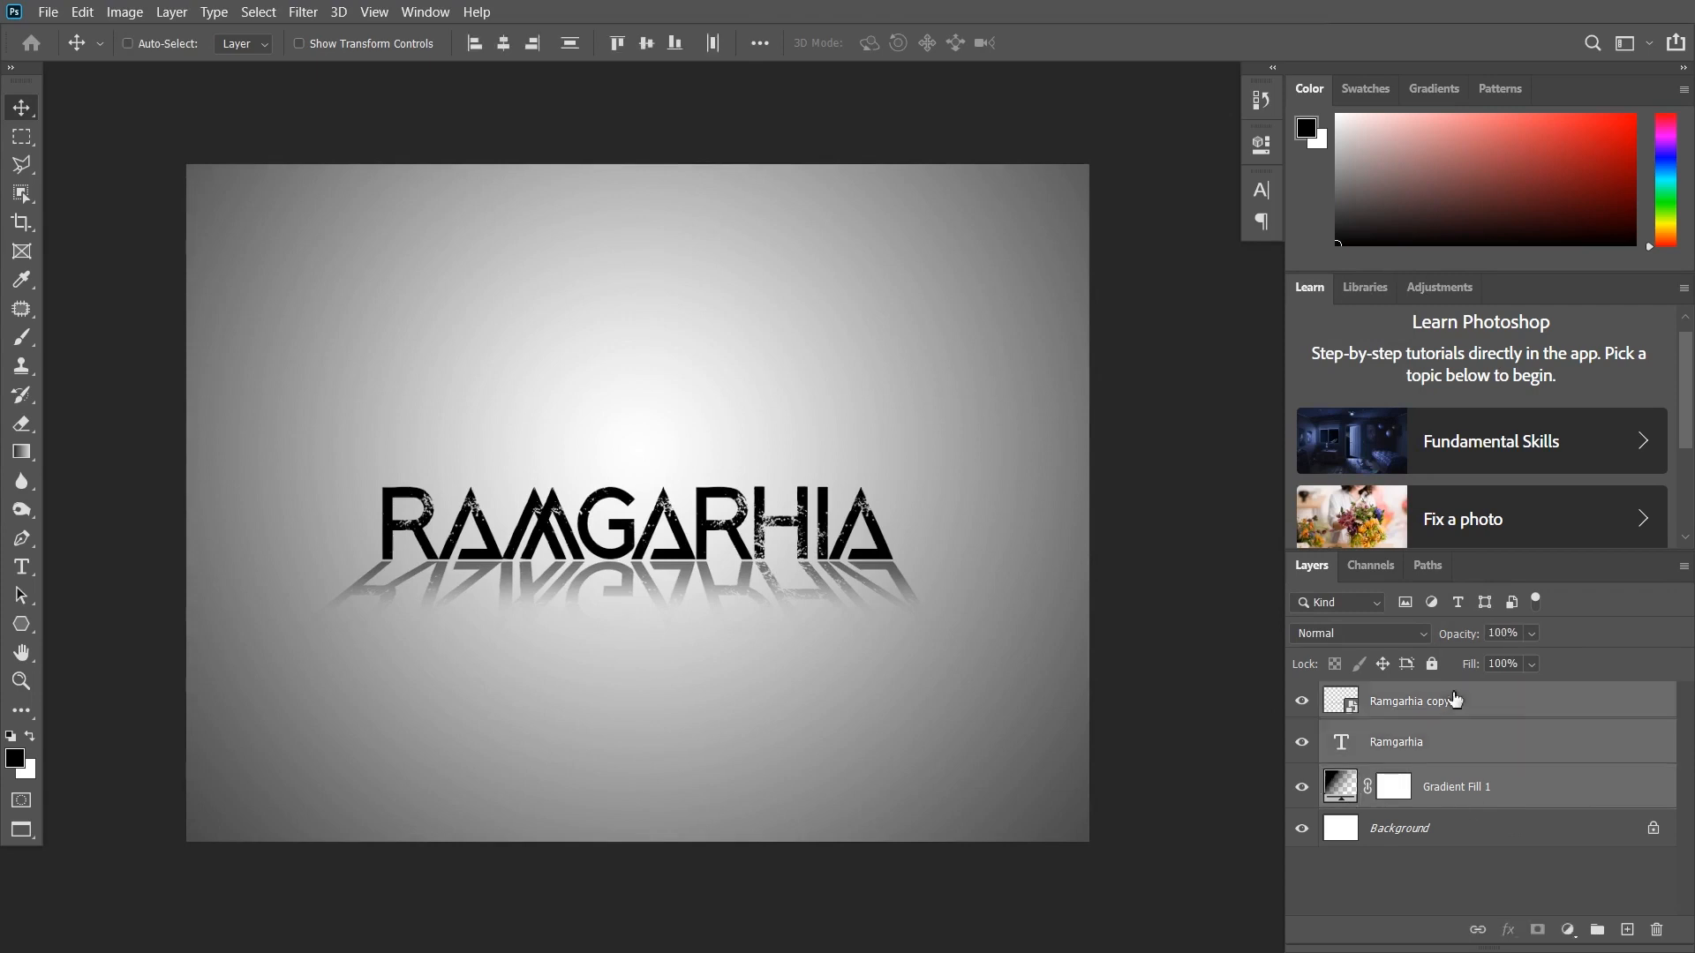
{"action": "left_click_drag", "start_coordinate": [1558, 709], "coordinate": [1657, 931]}
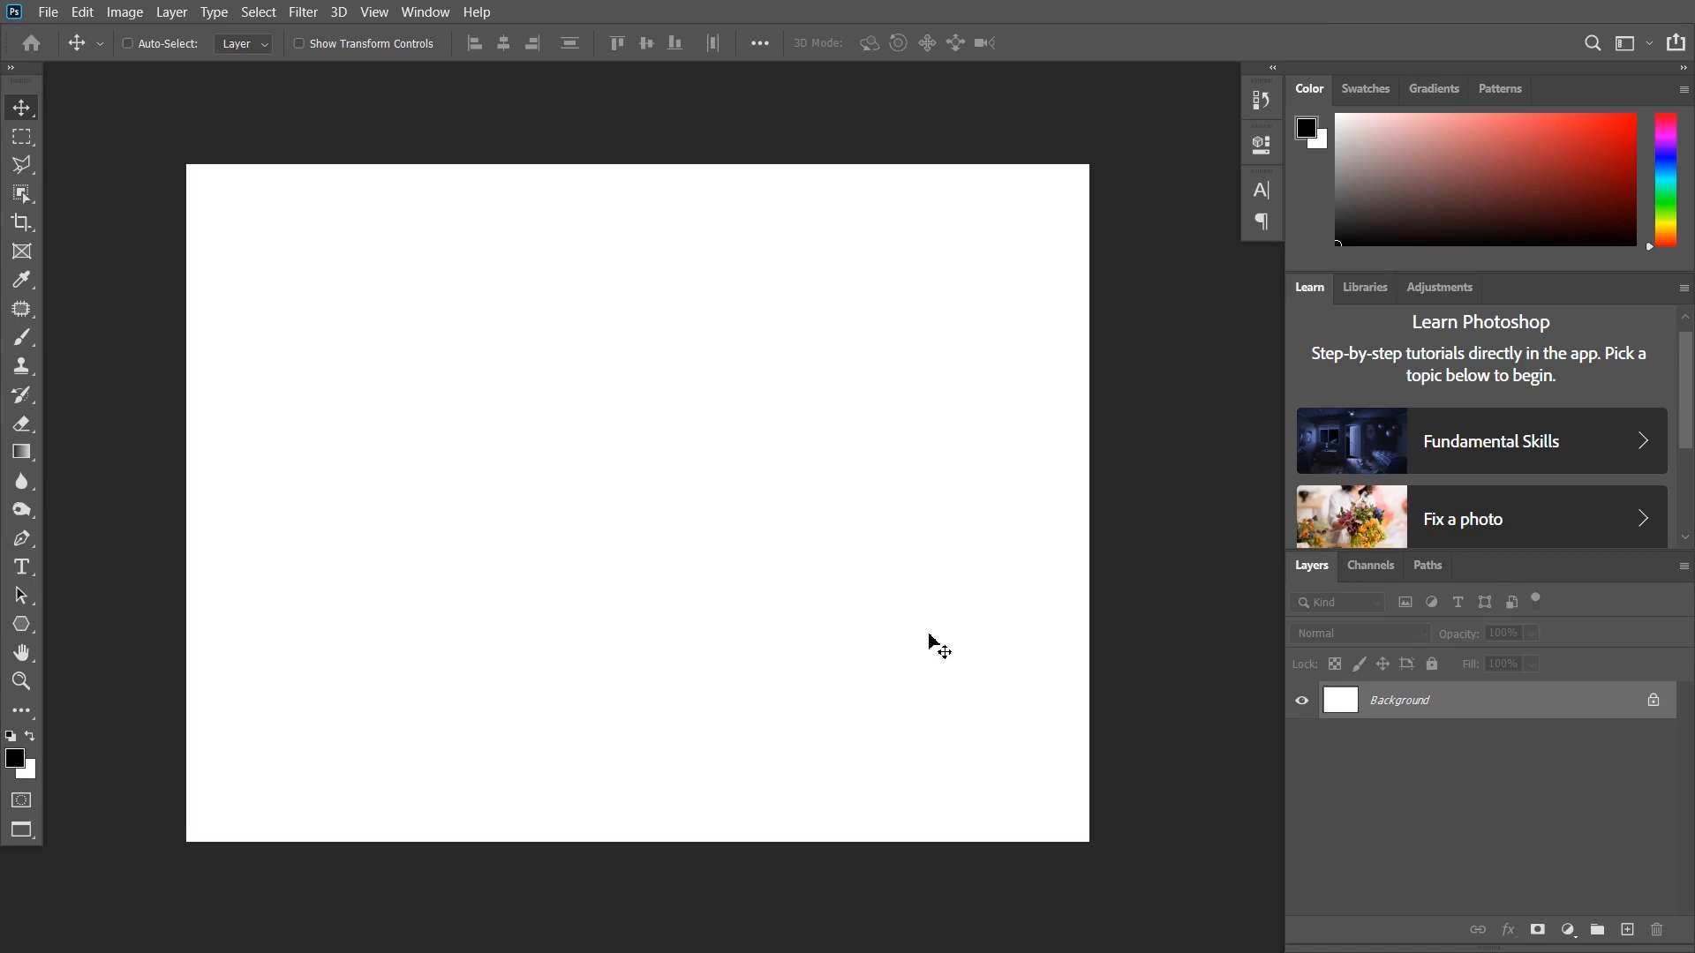
- Add the text RAMGARHIA in 80 pt Smile and Wave and move it towards the middle of the canvas
{"action": "key", "text": "t"}
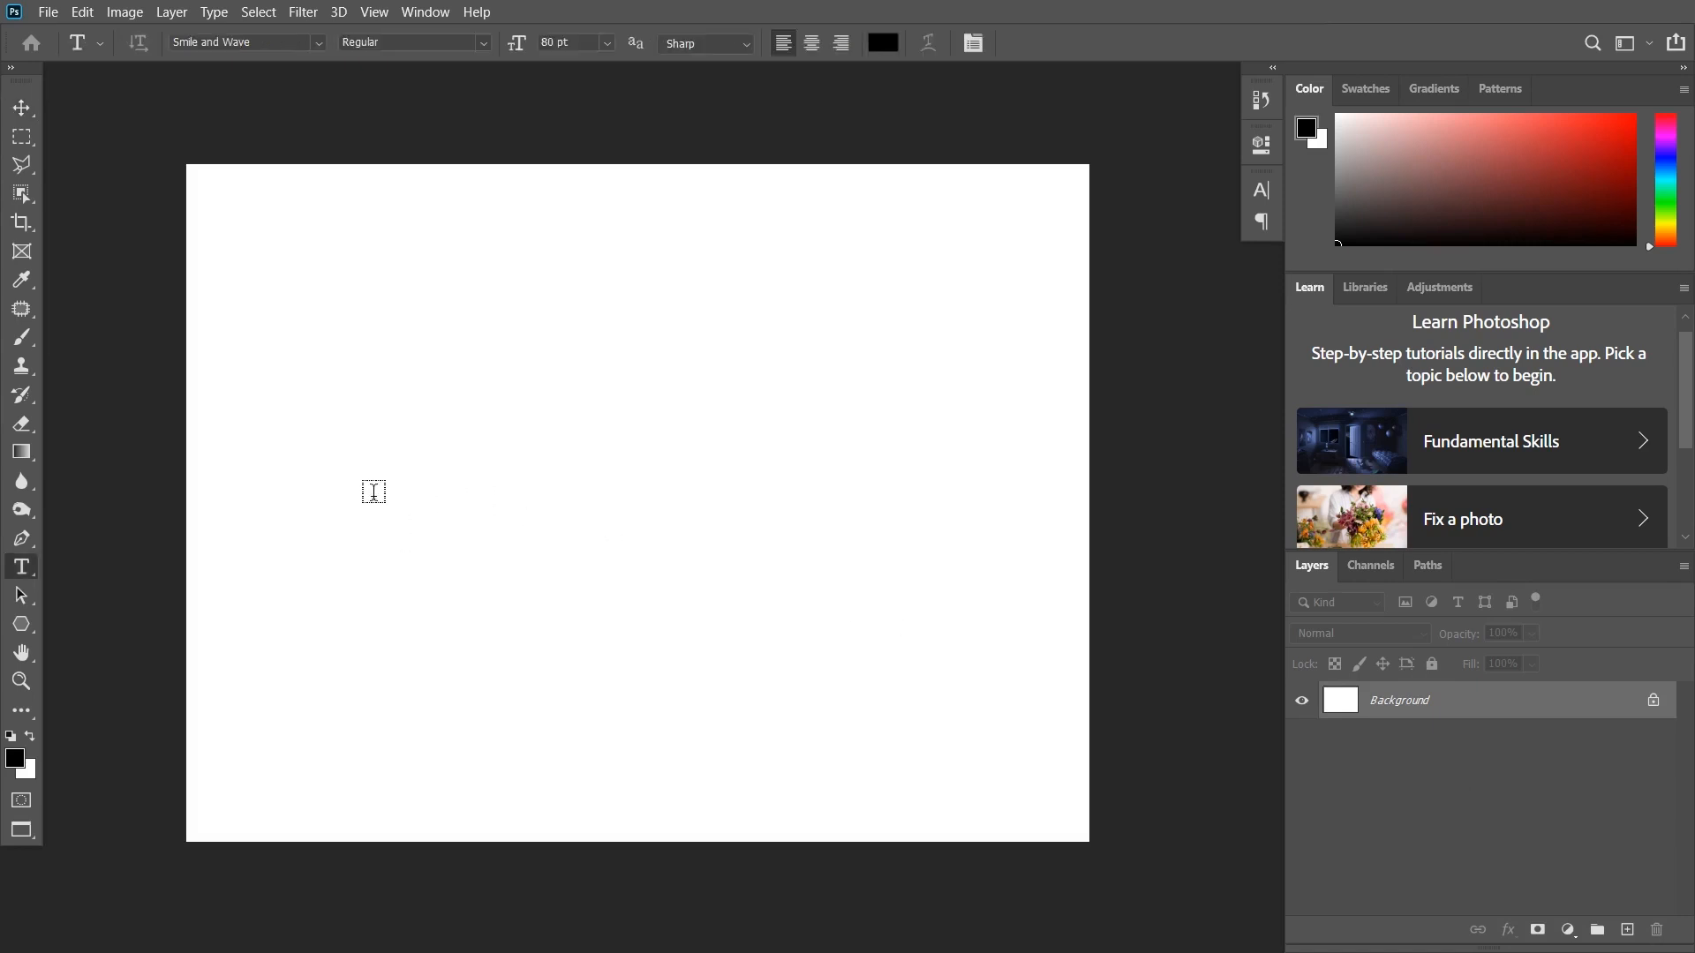
{"action": "left_click", "coordinate": [374, 491]}
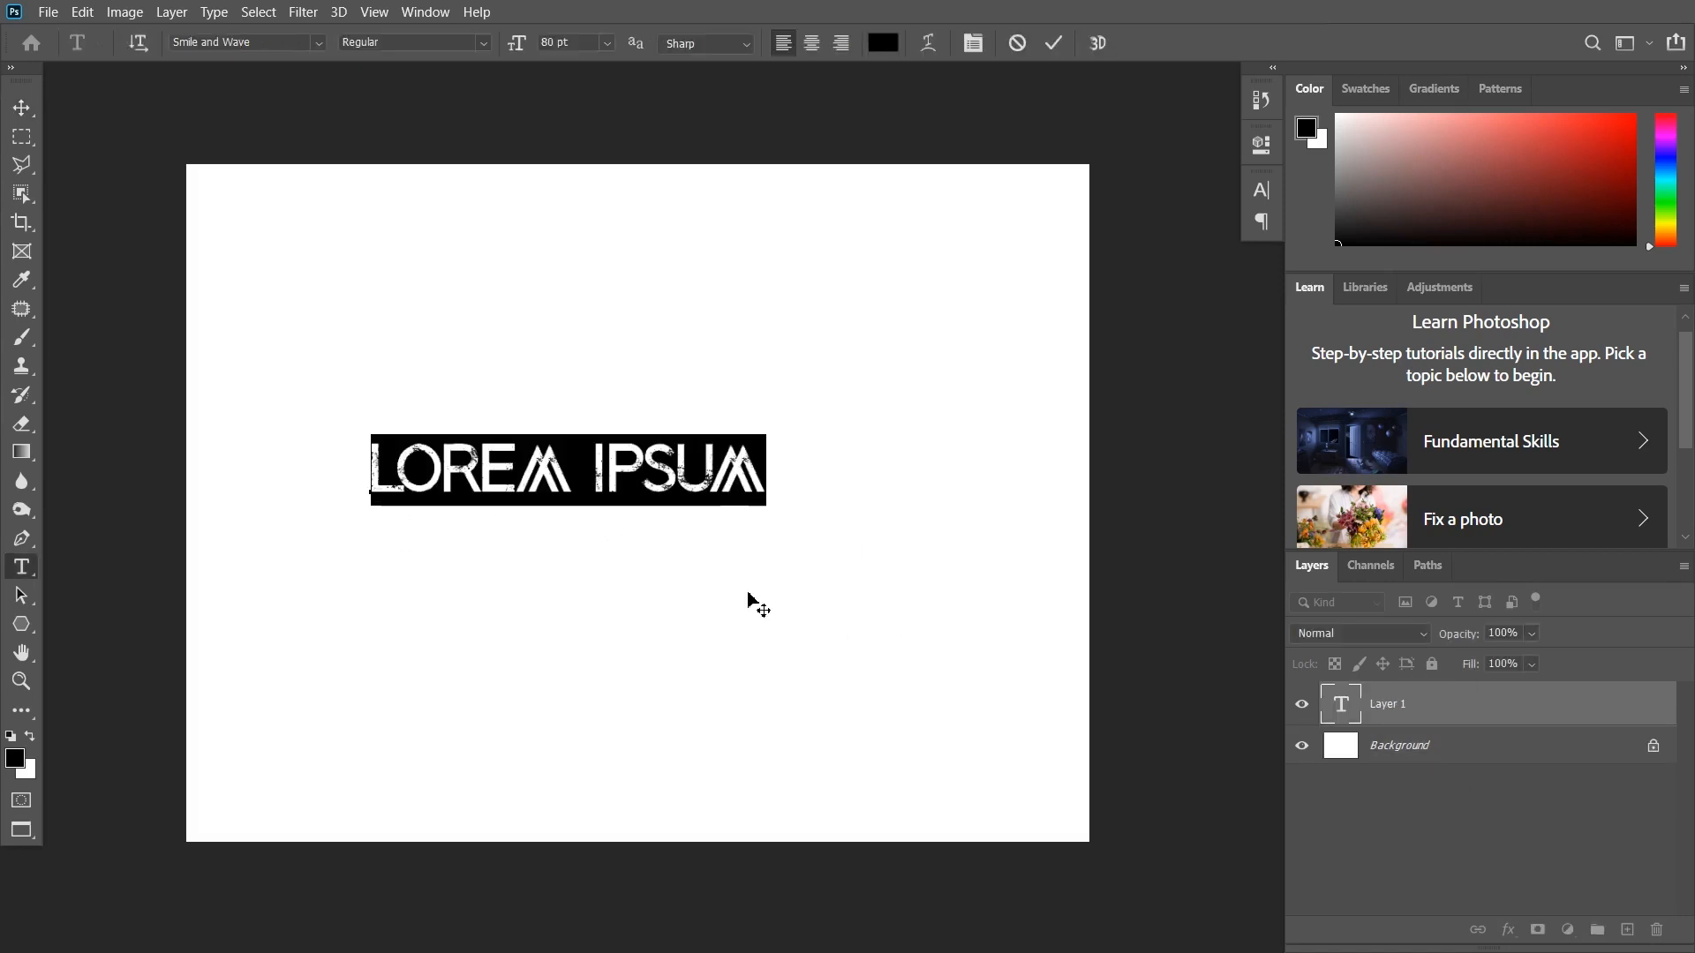
{"action": "type", "text": "RAM"}
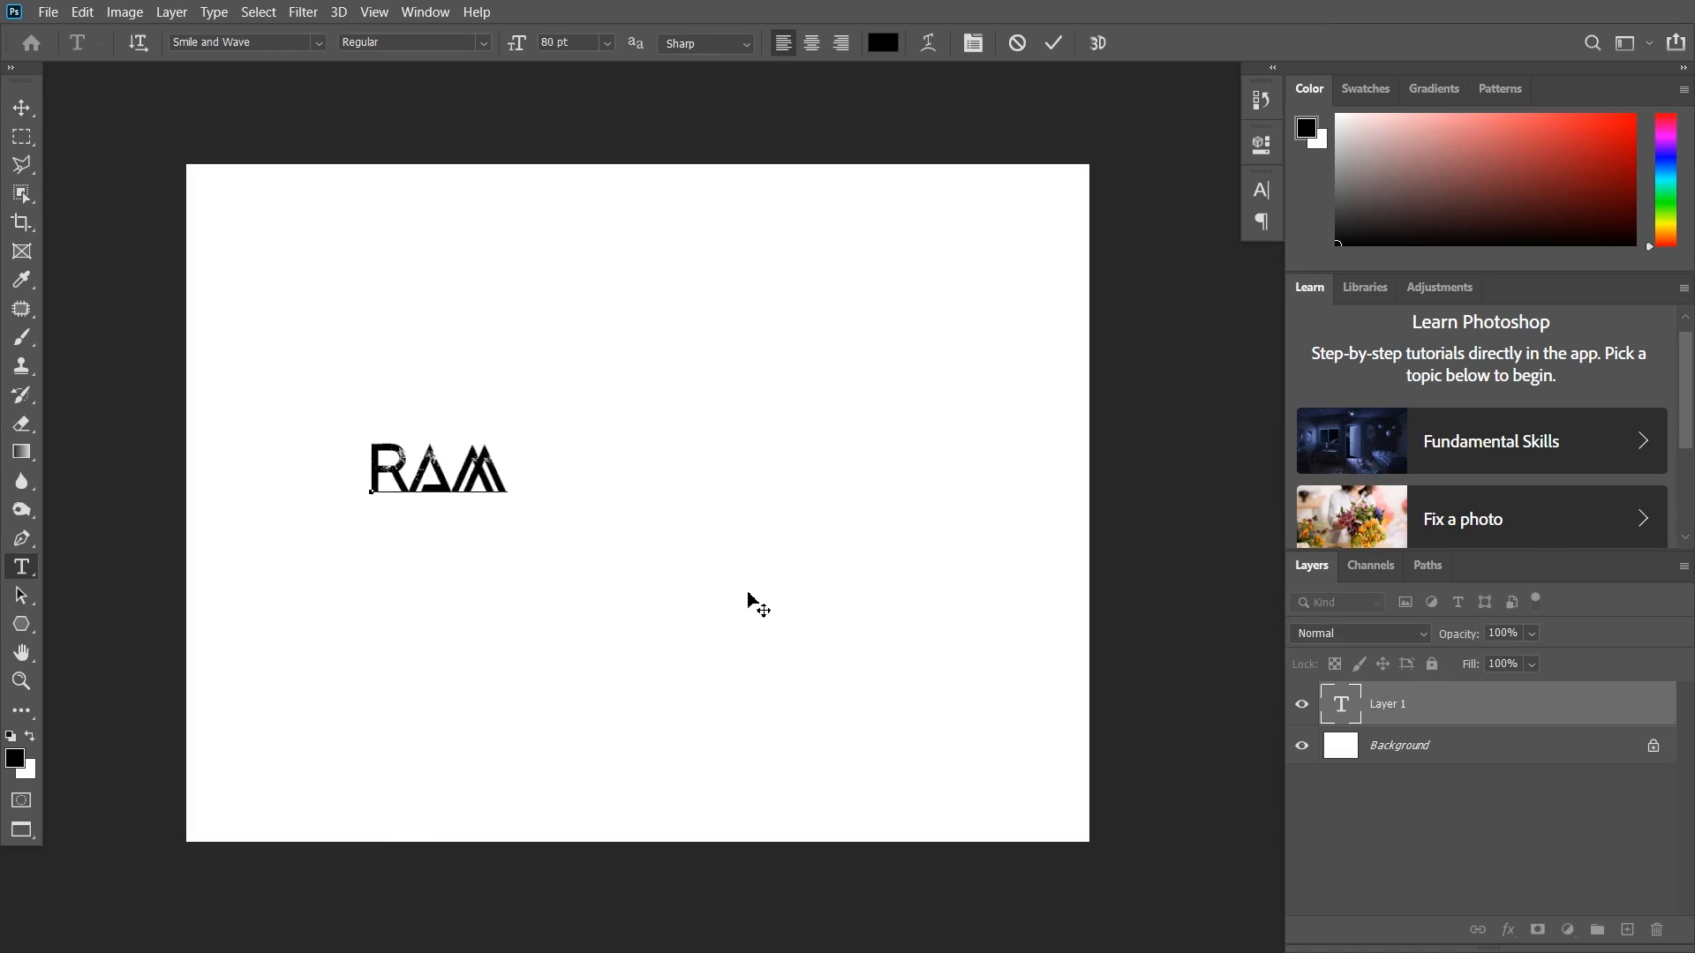
{"action": "type", "text": "GARHIA"}
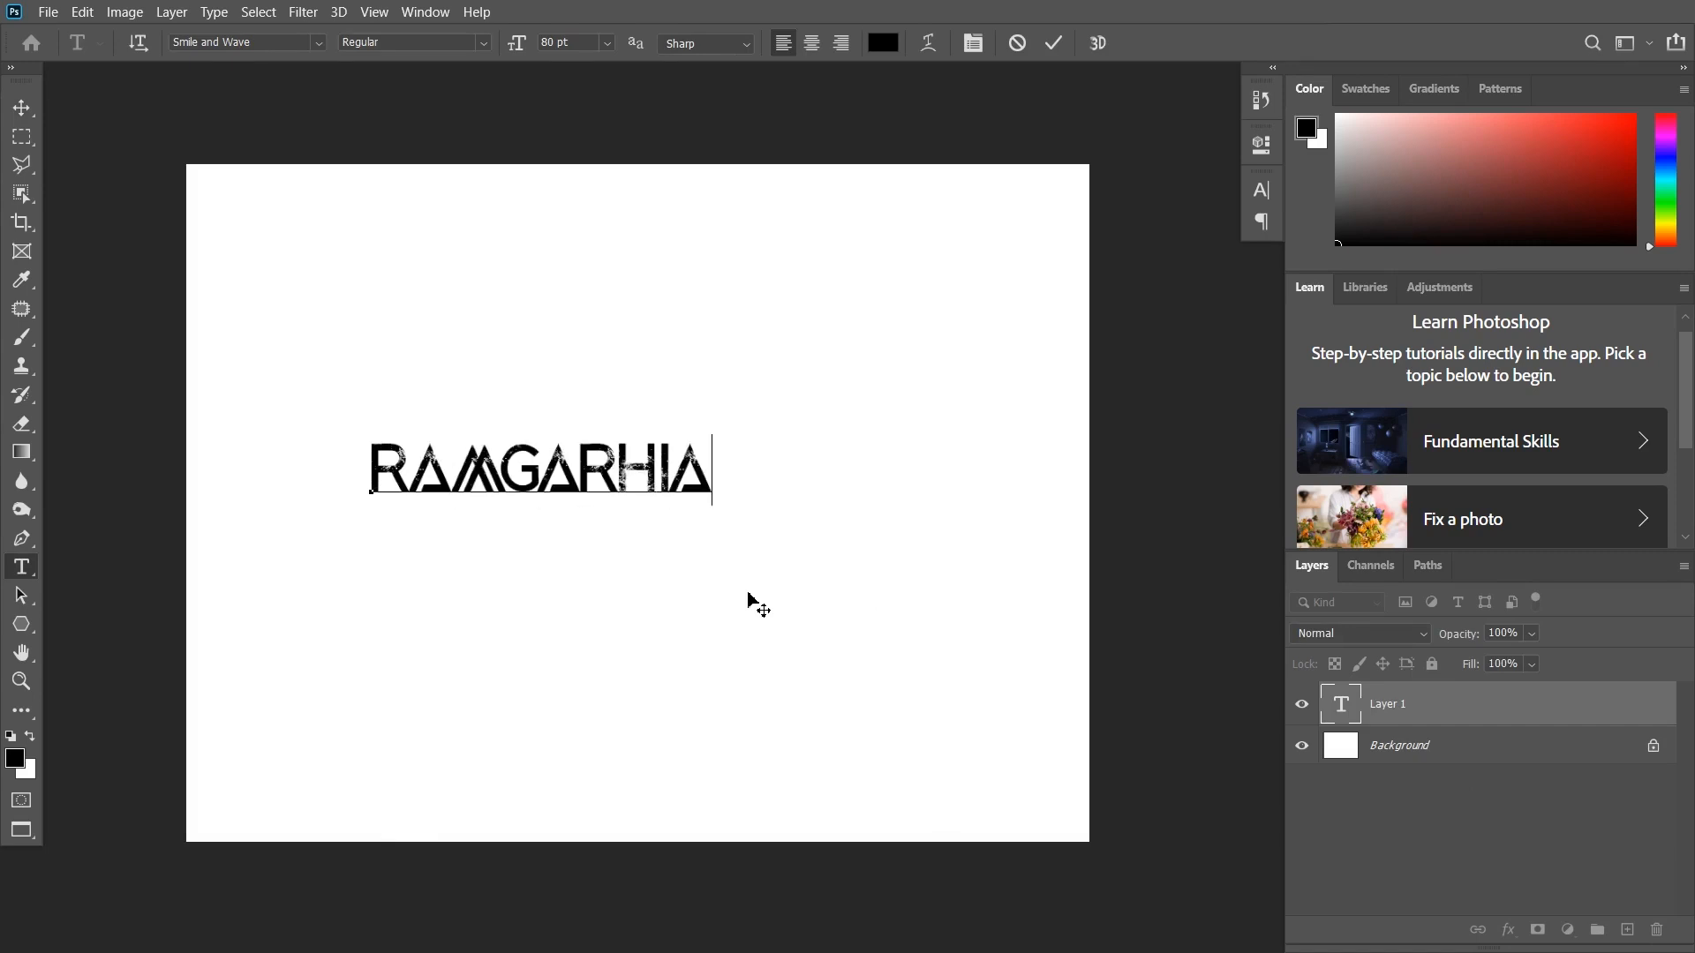
{"action": "left_click", "coordinate": [756, 605]}
{"action": "key", "text": "v"}
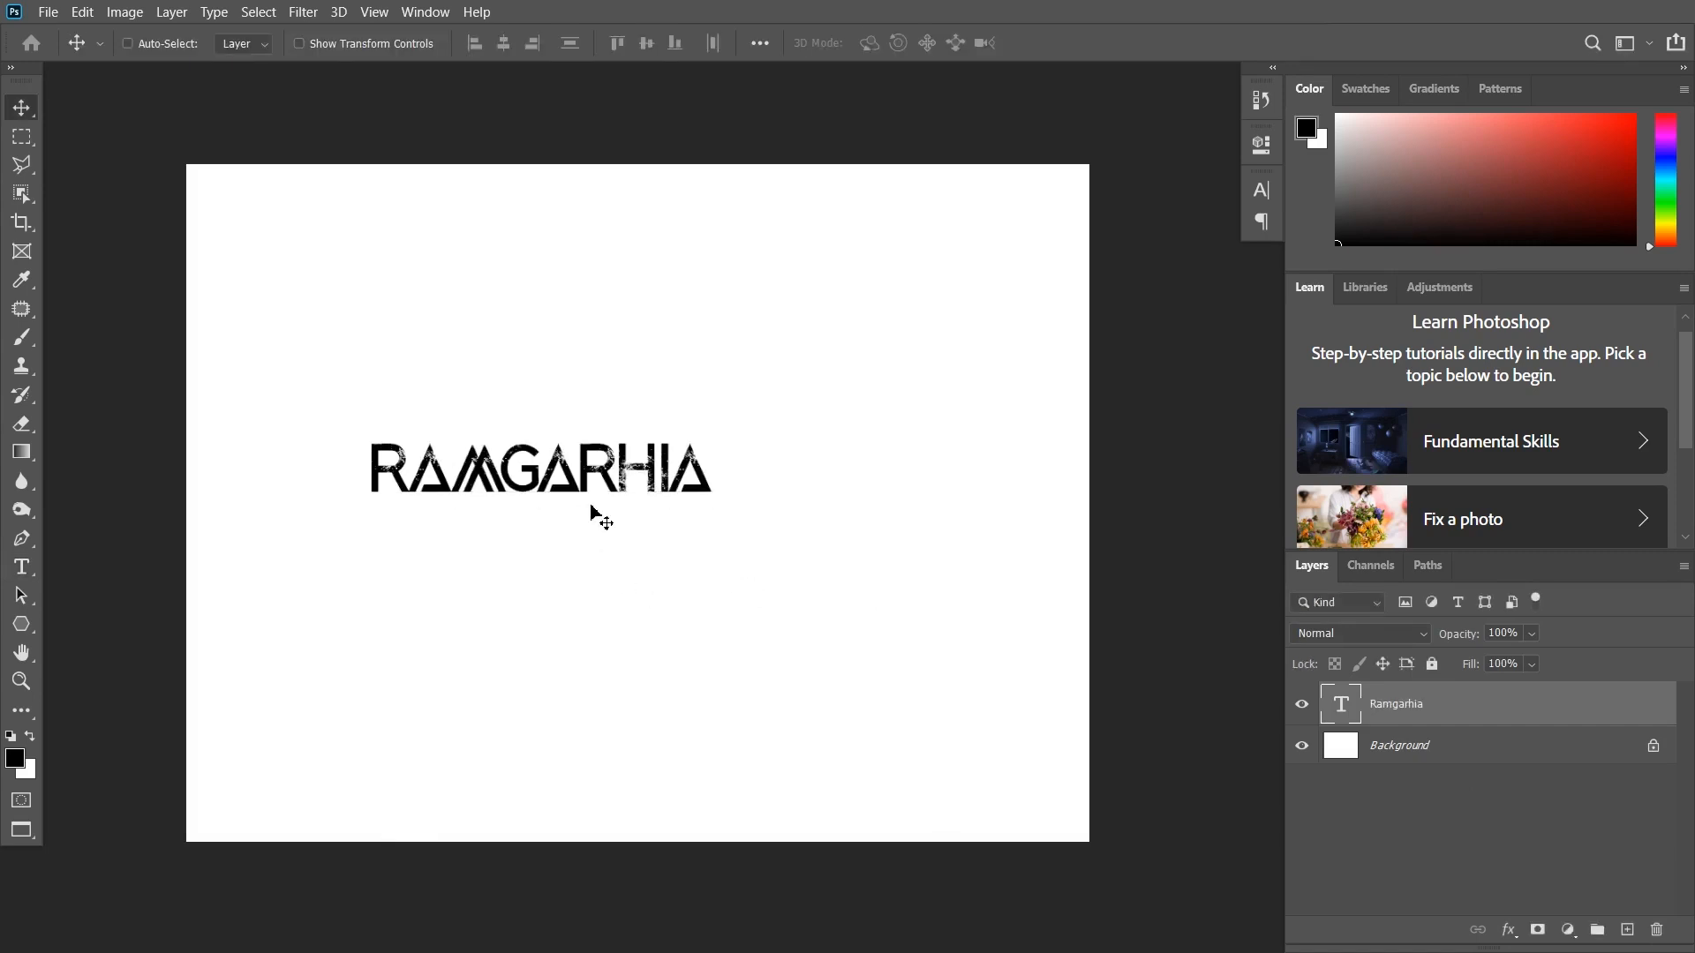
{"action": "left_click_drag", "start_coordinate": [622, 495], "coordinate": [688, 530]}
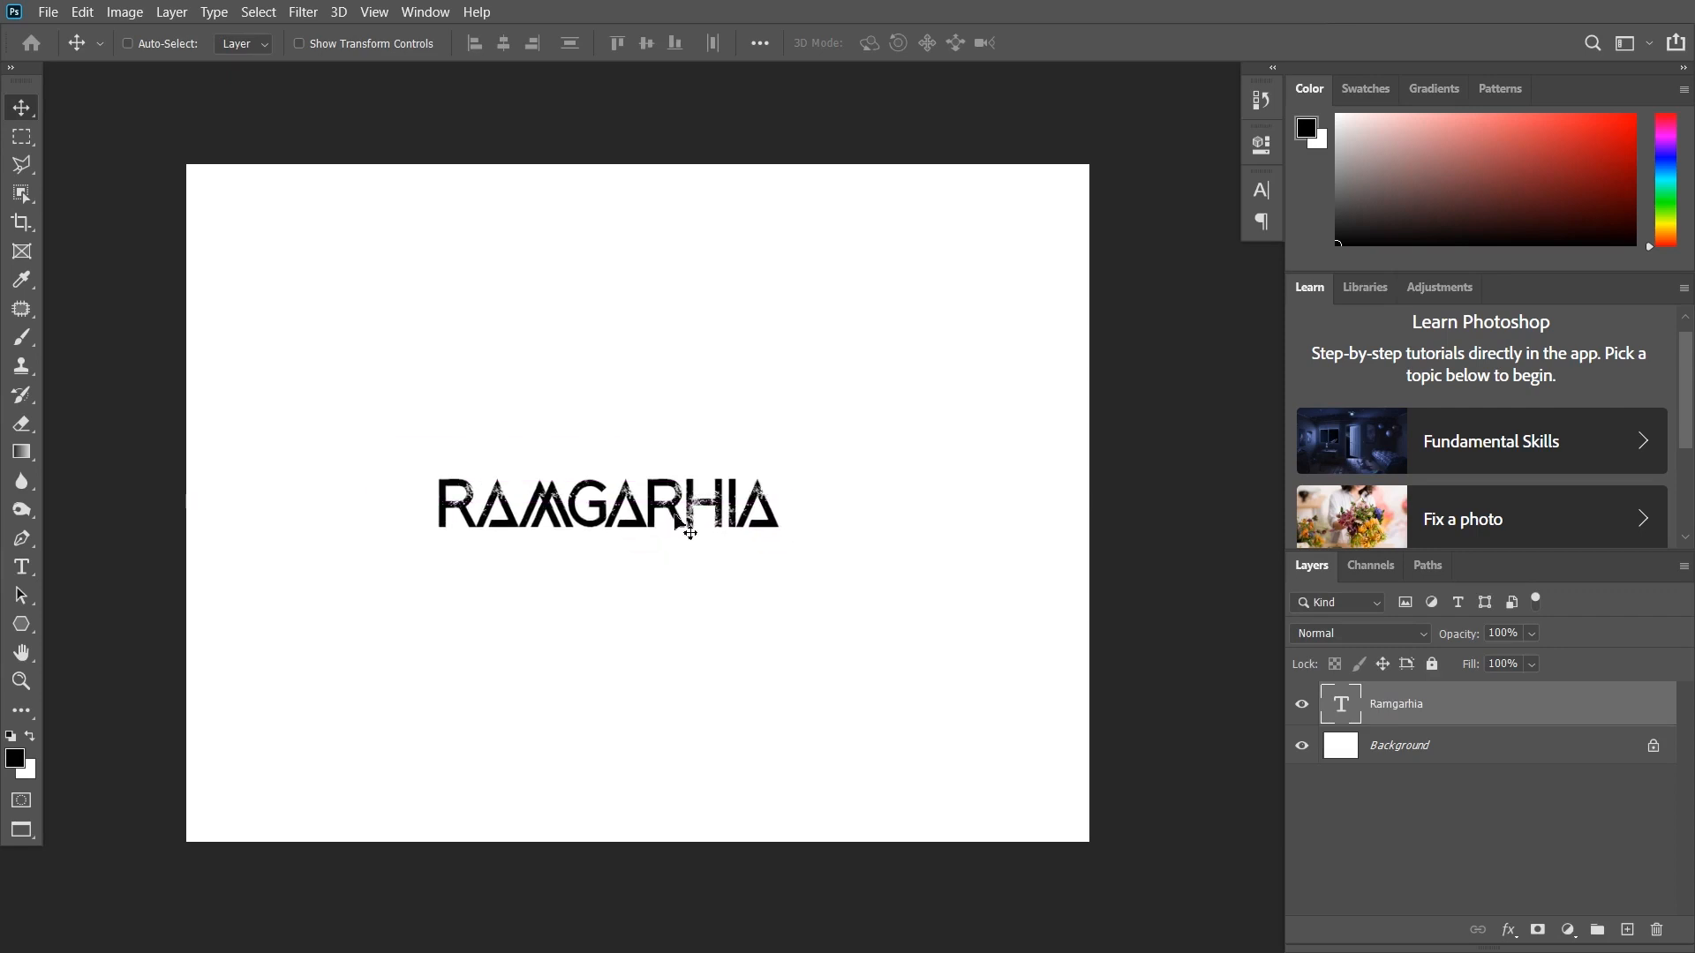
- Change the lettering's font to Resolve-BlackCn
{"action": "key", "text": "t"}
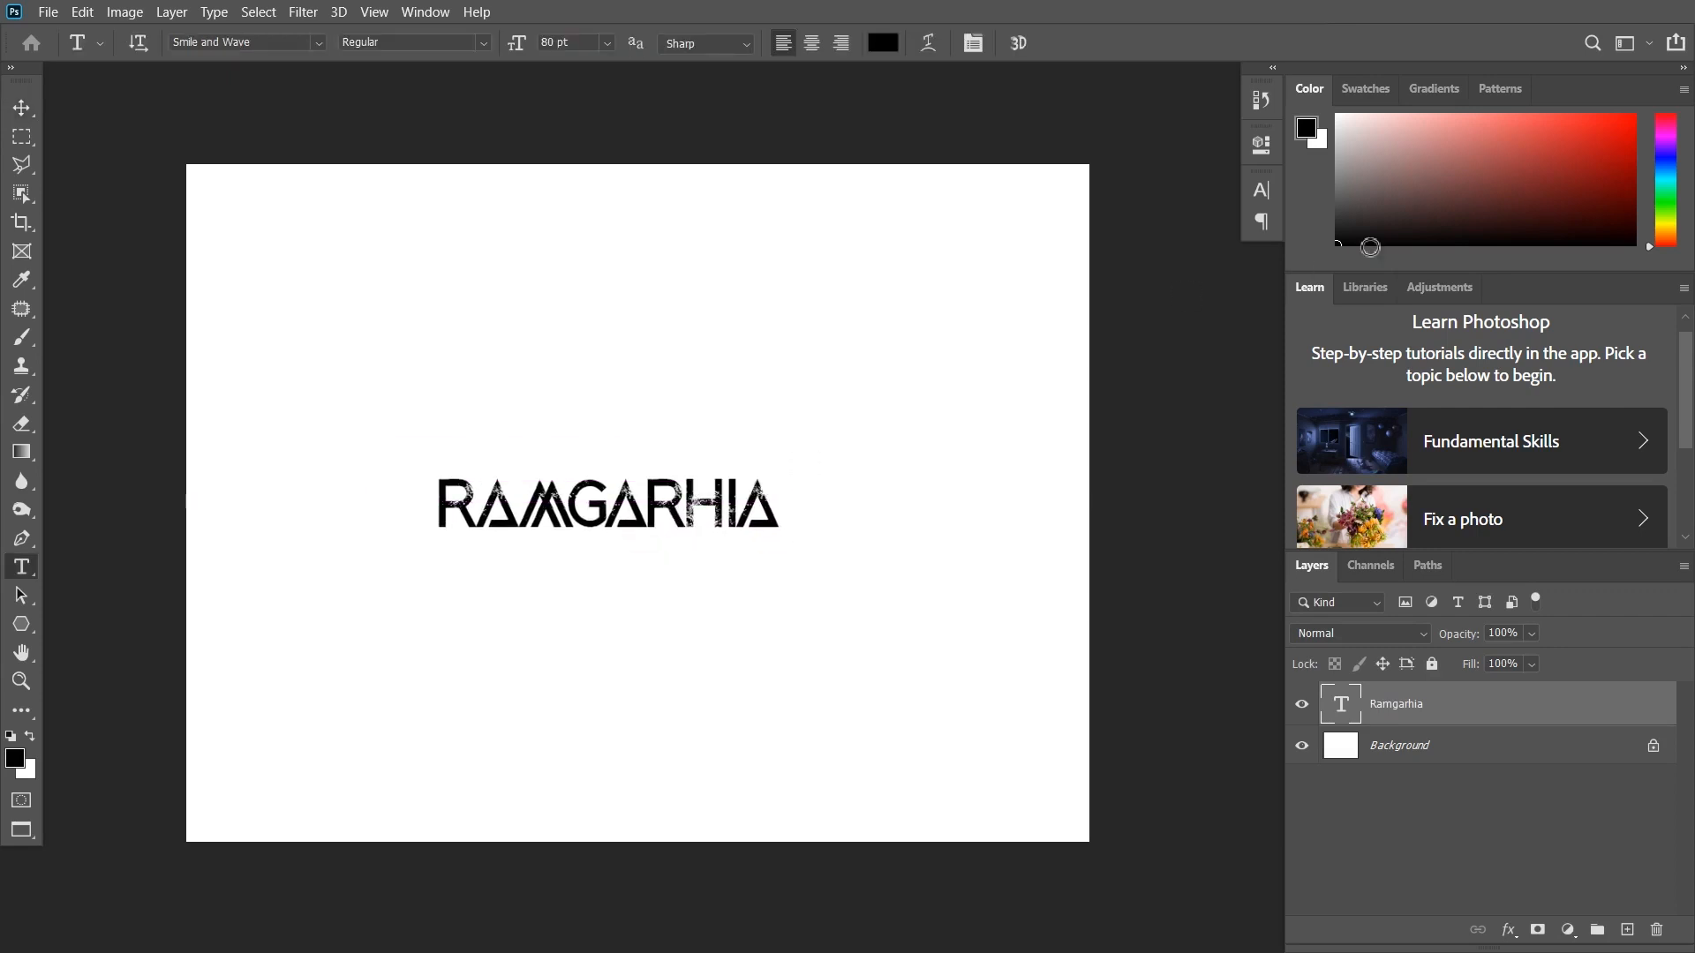
{"action": "left_click", "coordinate": [1262, 191]}
{"action": "left_click", "coordinate": [1129, 222]}
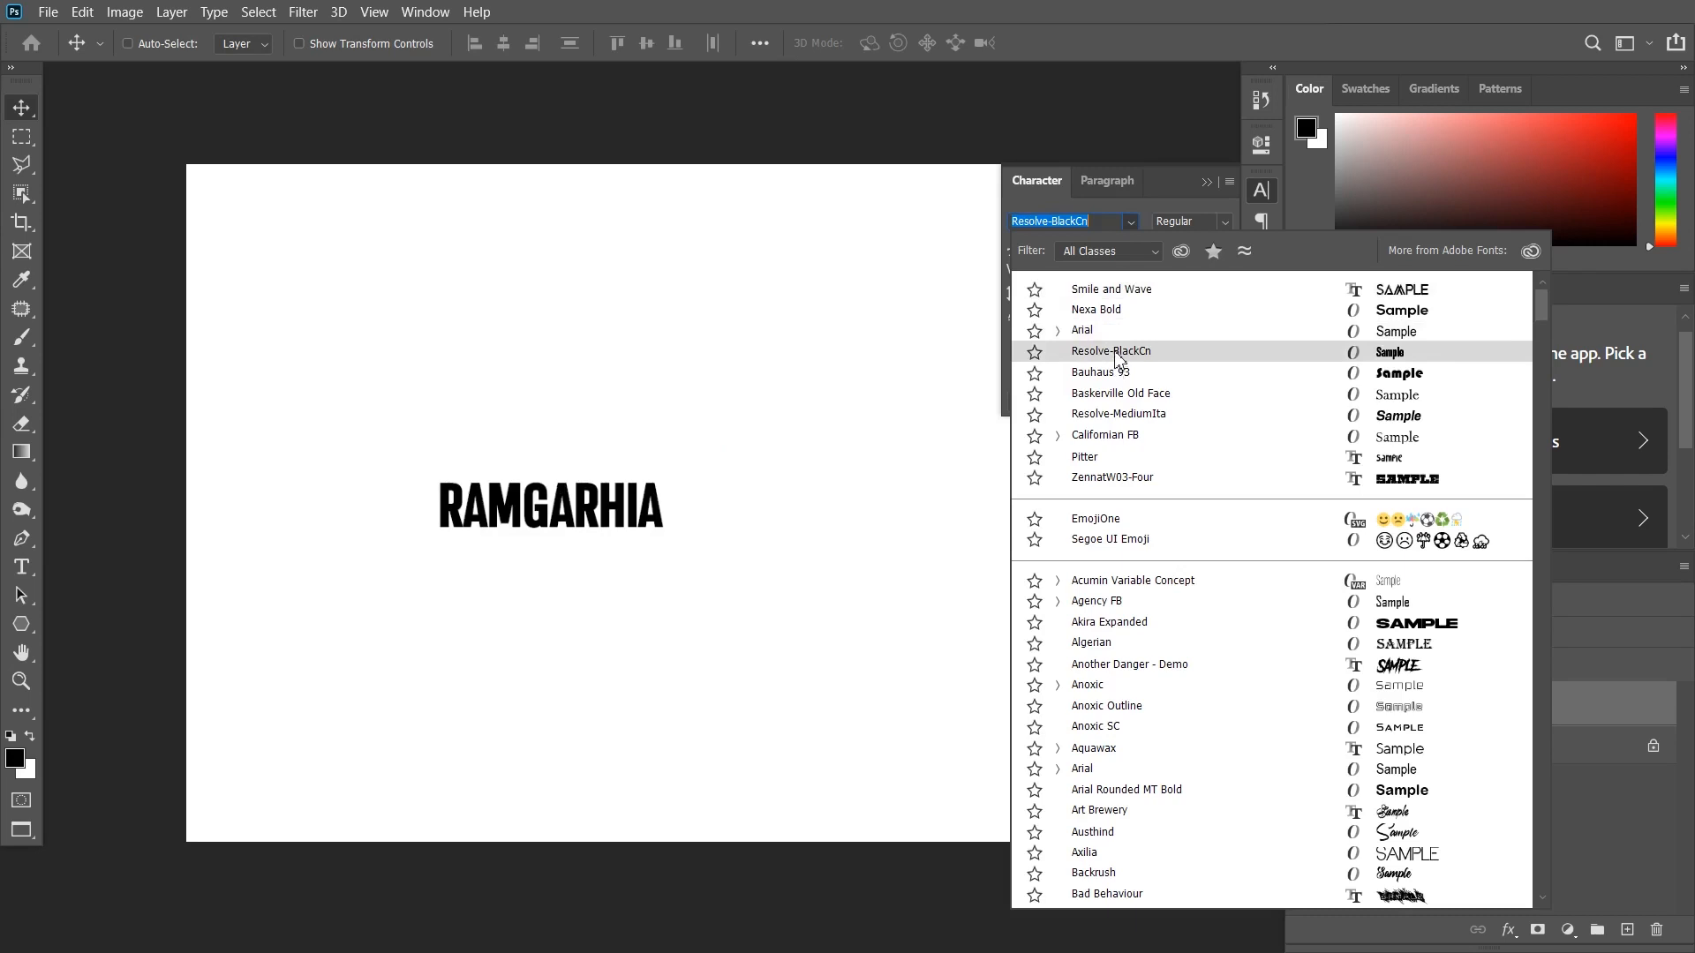
{"action": "left_click", "coordinate": [1081, 349]}
- Enlarge the lettering proportionally to about 168 pt and place it at the canvas centre
{"action": "key", "text": "v"}
{"action": "key", "text": "ctrl+t"}
{"action": "left_click_drag", "start_coordinate": [660, 515], "coordinate": [909, 412]}
{"action": "left_click_drag", "start_coordinate": [808, 485], "coordinate": [719, 507]}
{"action": "left_click_drag", "start_coordinate": [827, 445], "coordinate": [879, 432]}
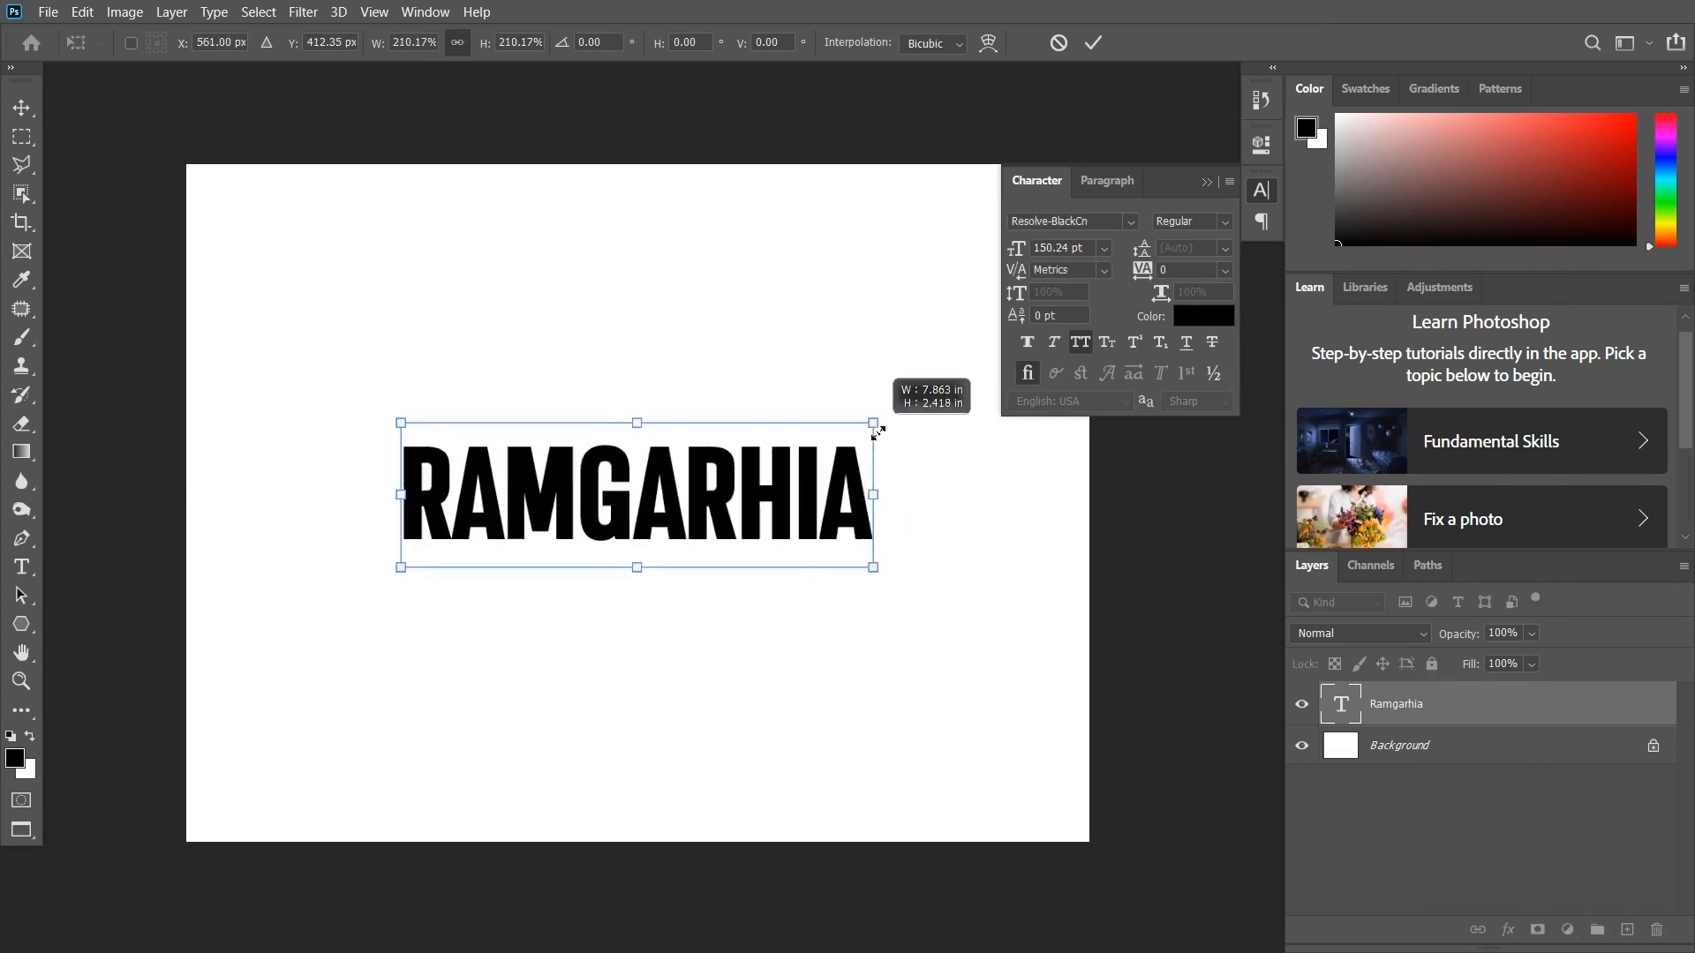
{"action": "key", "text": "Return"}
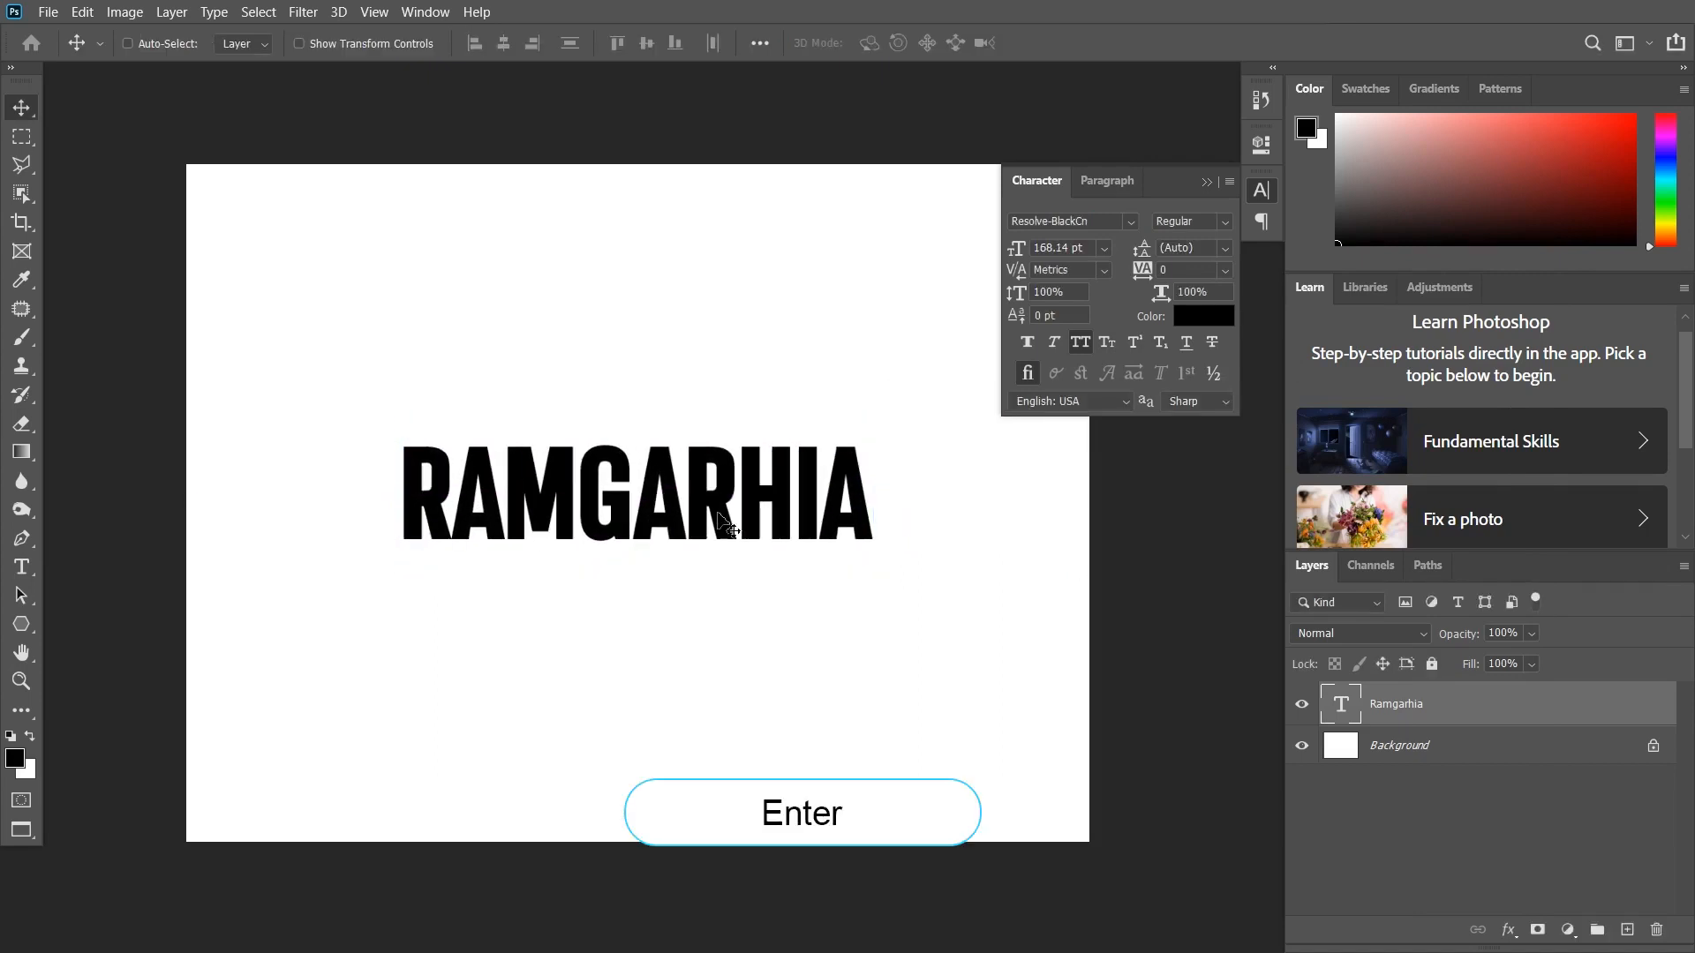
- Scale the lettering down to about 156 pt and shift it slightly right to recentre it
{"action": "key", "text": "ctrl+t"}
{"action": "left_click_drag", "start_coordinate": [878, 419], "coordinate": [839, 433]}
{"action": "key", "text": "Return"}
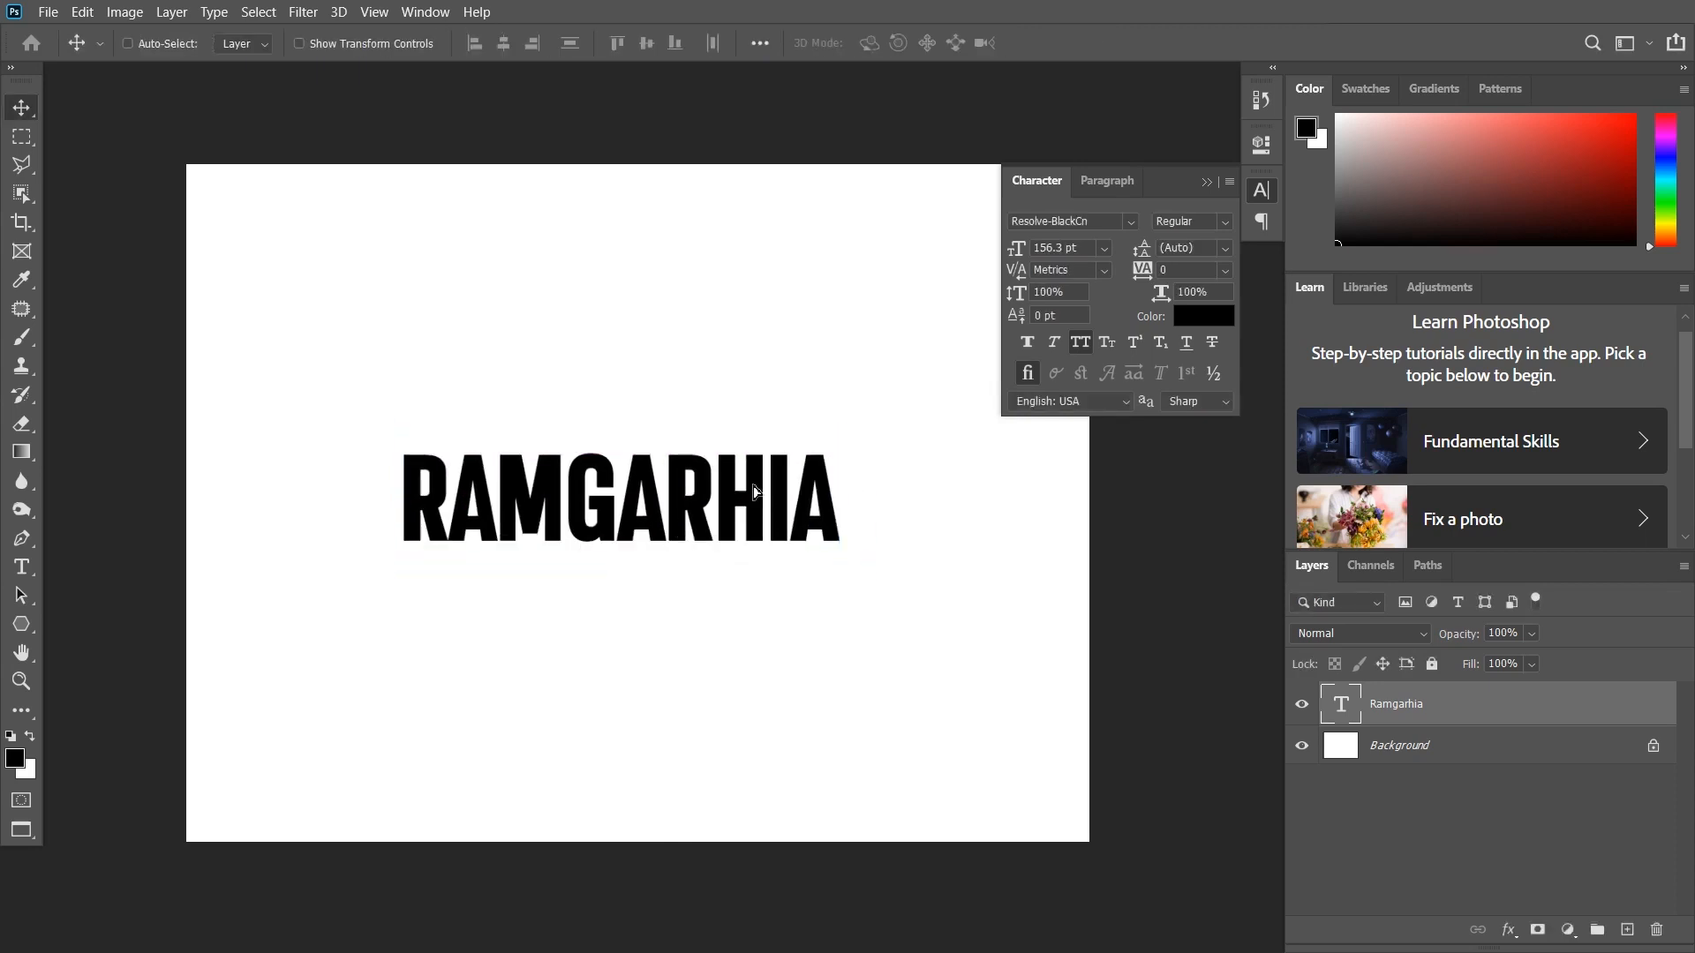
{"action": "left_click_drag", "start_coordinate": [757, 496], "coordinate": [774, 496]}
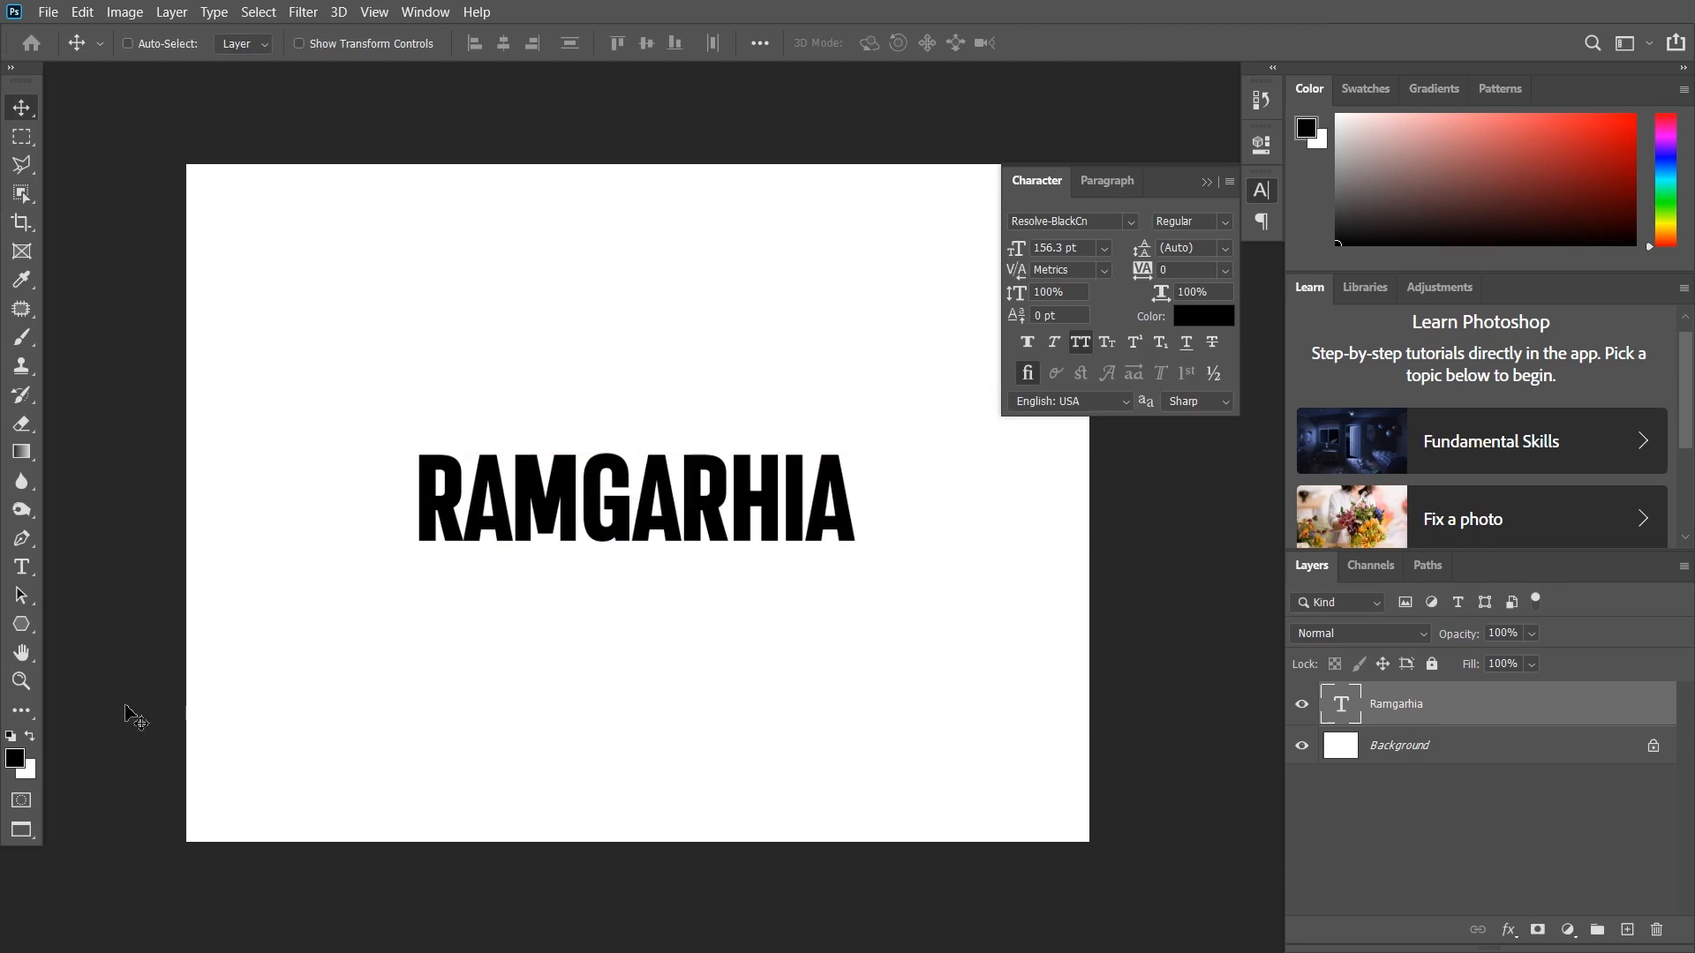
- Create a black three-sided polygon of 100 × 100 px and move it over the letter R
{"action": "left_click", "coordinate": [21, 624]}
{"action": "left_click", "coordinate": [425, 367]}
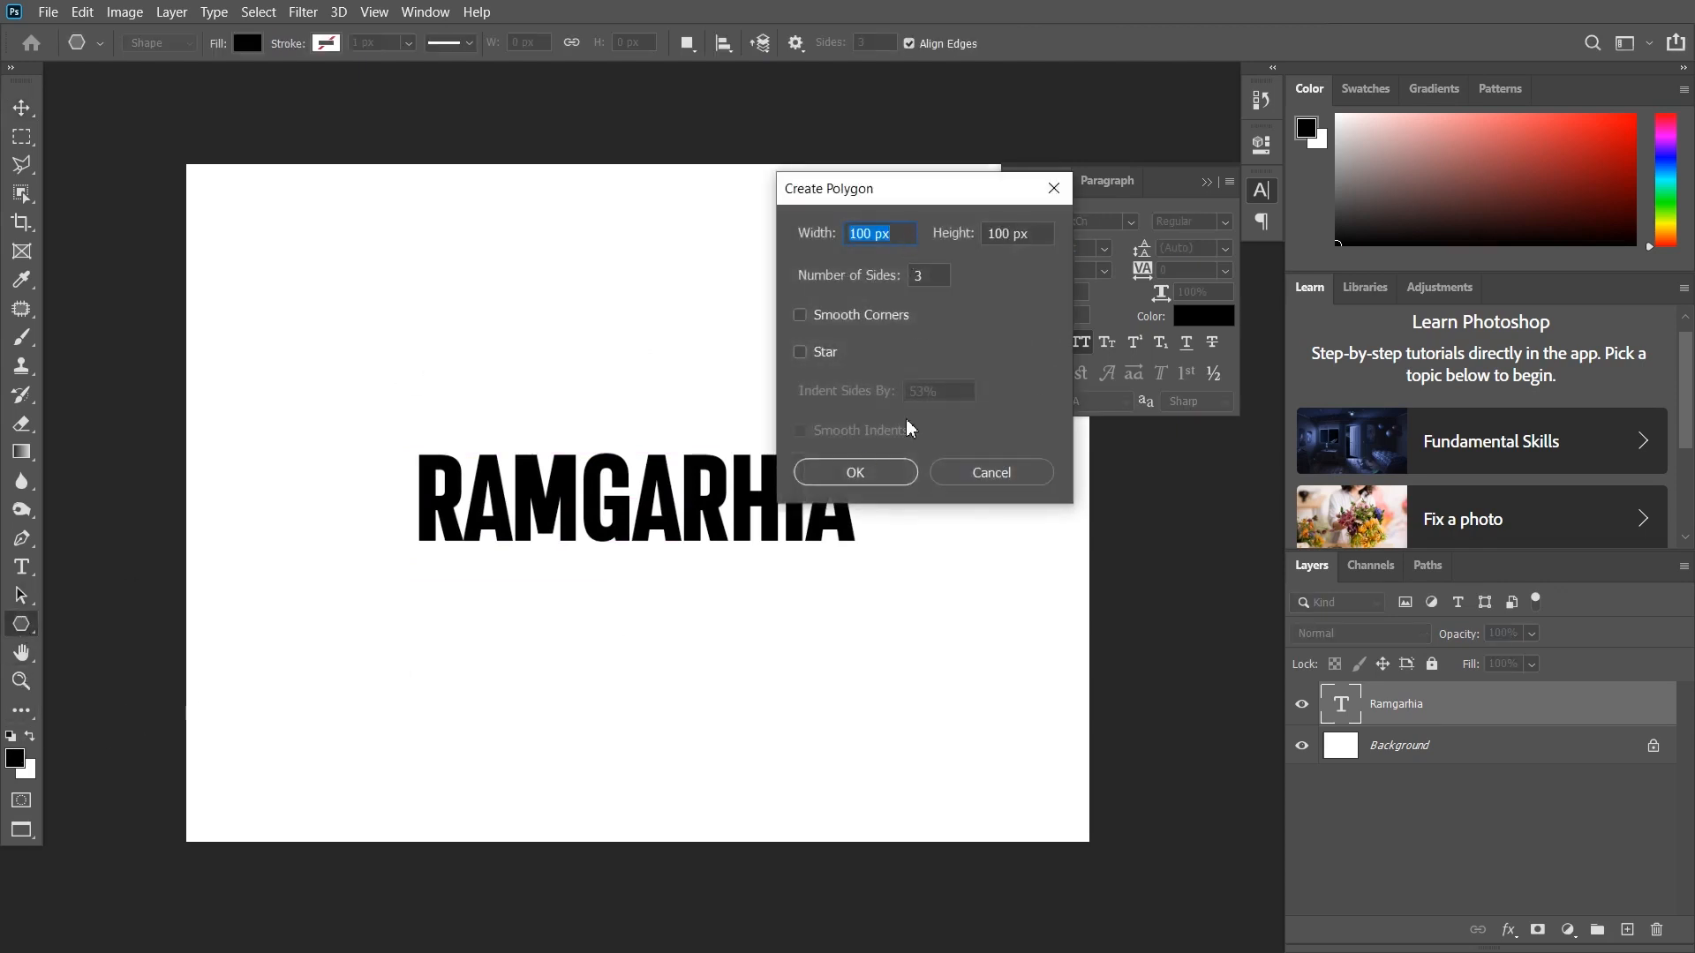
{"action": "left_click", "coordinate": [872, 473]}
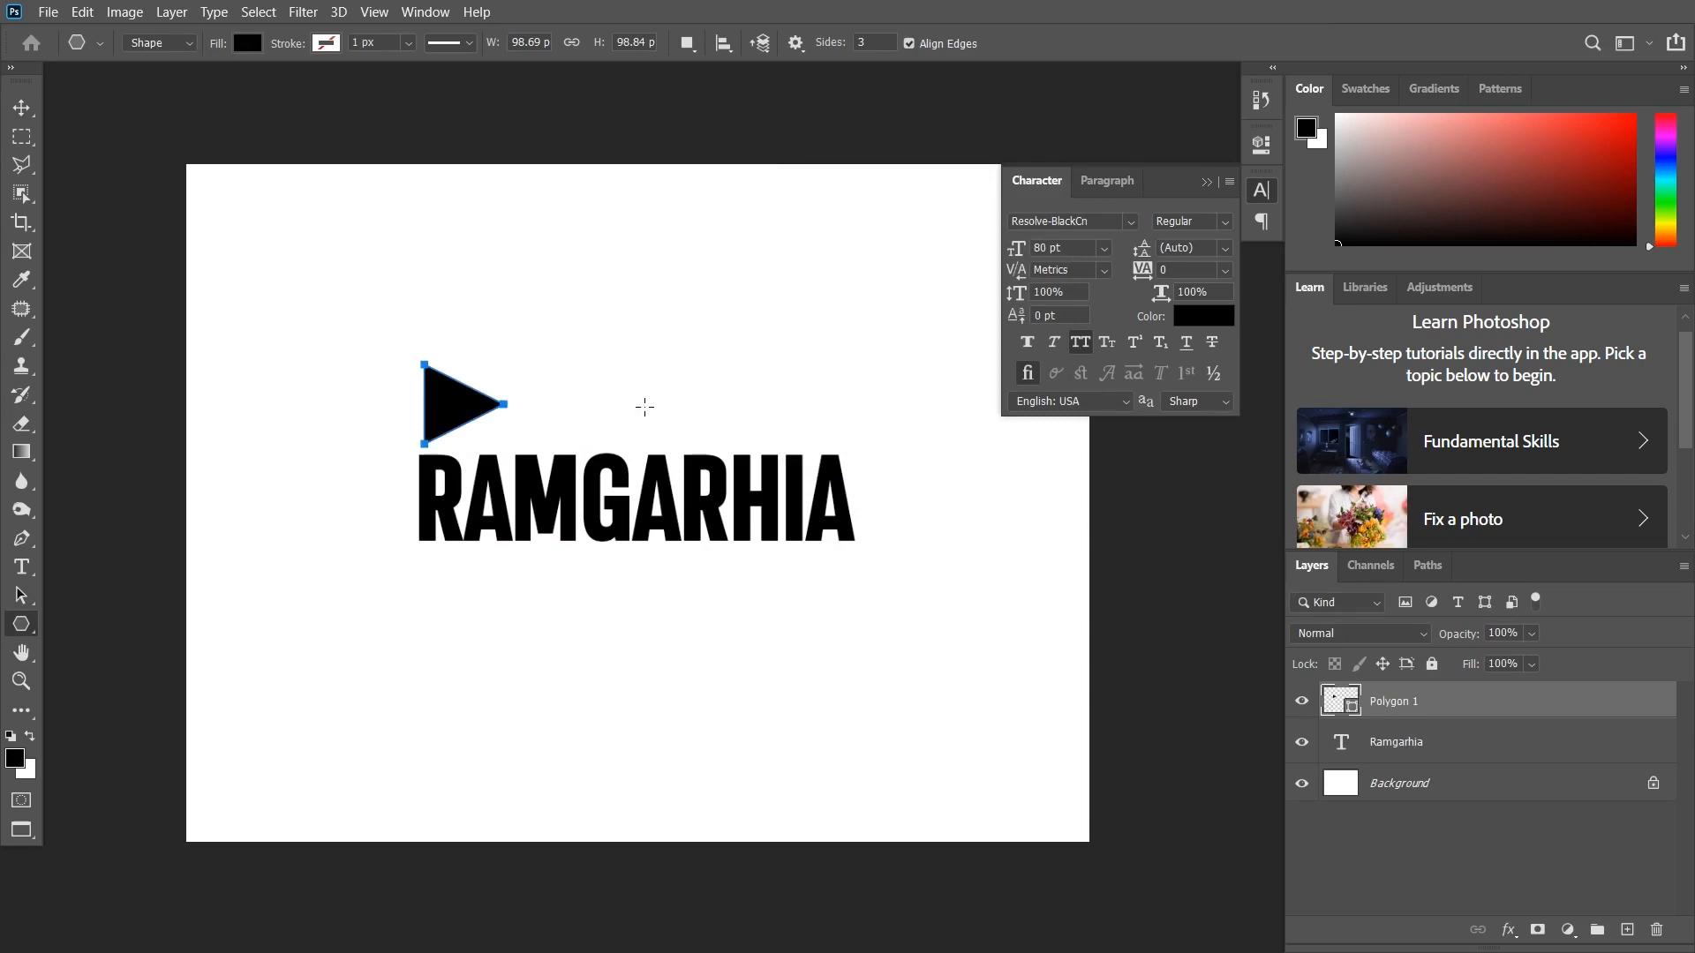
{"action": "key", "text": "v"}
{"action": "left_click_drag", "start_coordinate": [452, 409], "coordinate": [451, 501]}
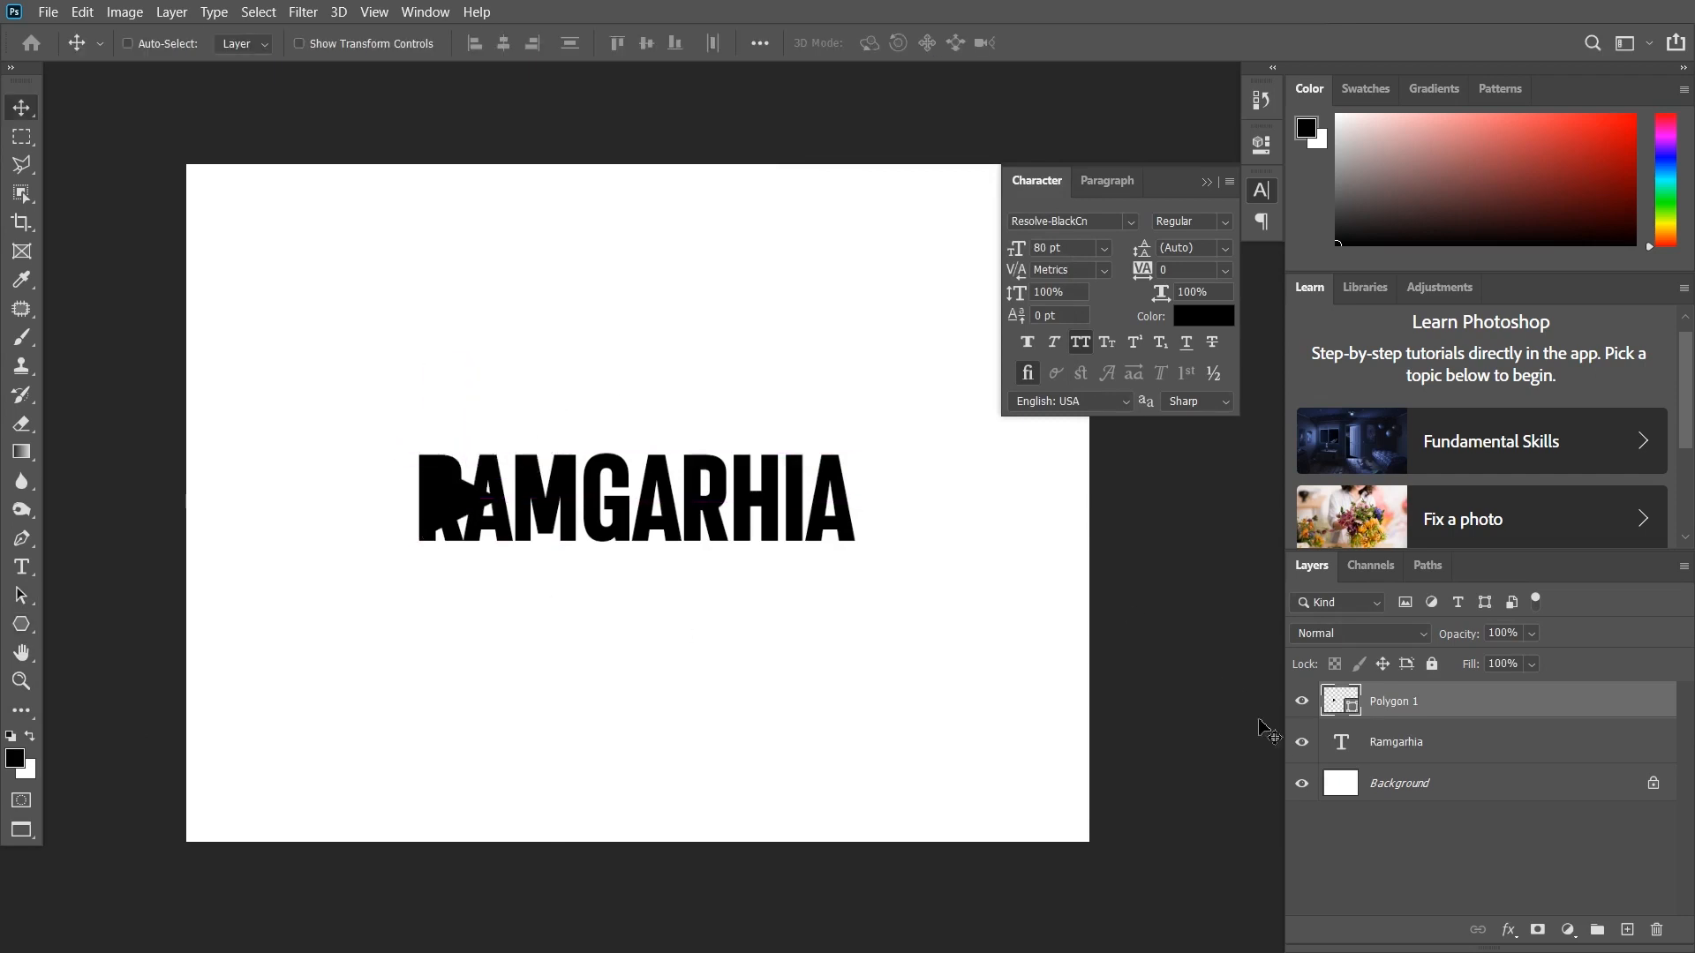
- Add a black (000000) Solid Color fill layer directly above the Background layer
{"action": "left_click", "coordinate": [1407, 746]}
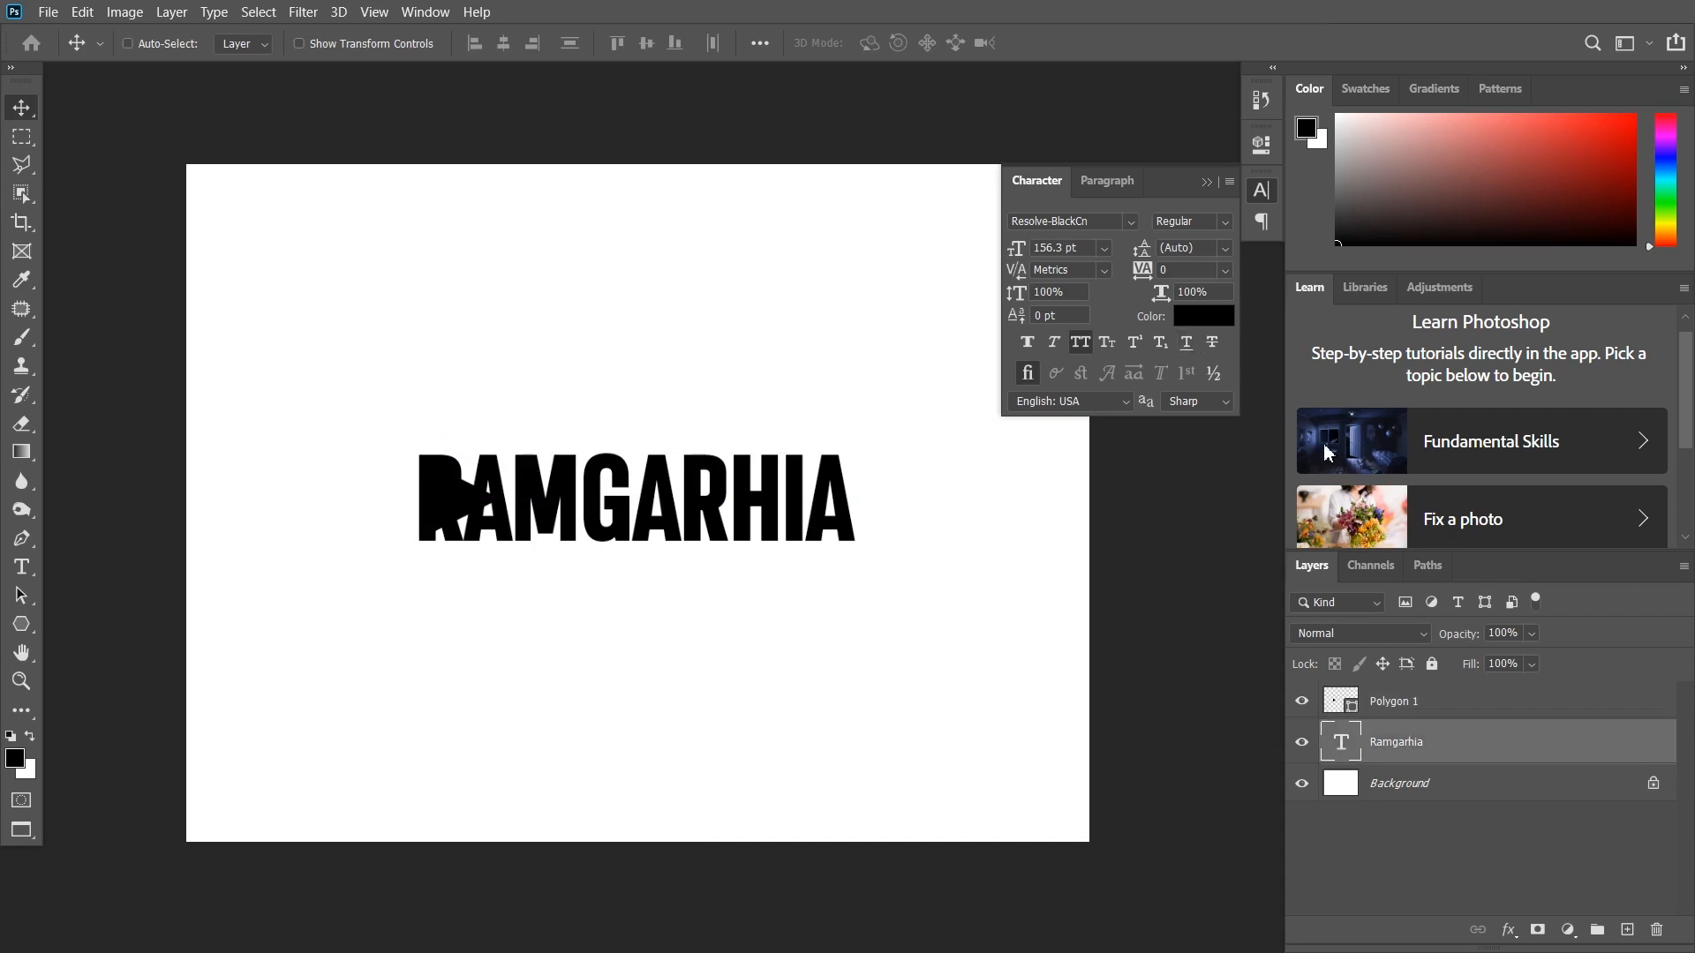
{"action": "left_click", "coordinate": [1448, 788]}
{"action": "left_click", "coordinate": [1568, 931]}
{"action": "left_click", "coordinate": [1560, 545]}
{"action": "mouse_move", "coordinate": [1294, 344]}
{"action": "left_mouse_down"}
{"action": "mouse_move", "coordinate": [1159, 310]}
{"action": "mouse_move", "coordinate": [1110, 163]}
{"action": "mouse_move", "coordinate": [1117, 381]}
{"action": "left_mouse_up"}
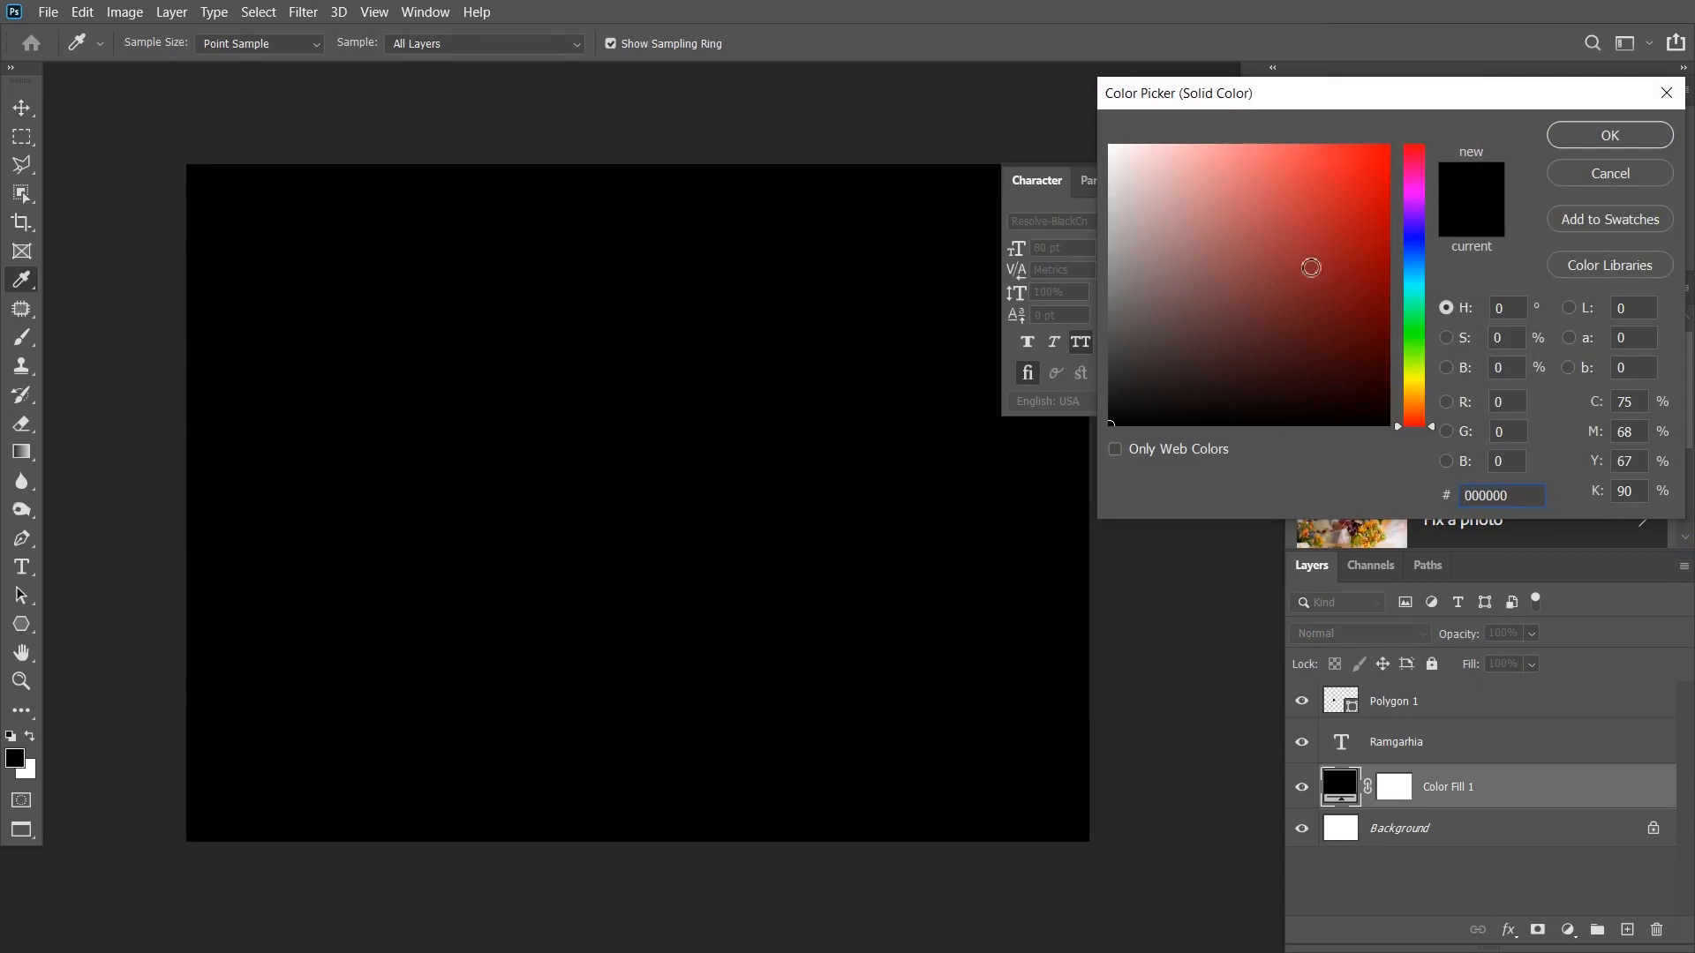
{"action": "left_click", "coordinate": [1612, 139]}
- Change the RAMGARHIA lettering's colour to white (ffffff)
{"action": "left_click", "coordinate": [1217, 319]}
{"action": "type", "text": "ffffff"}
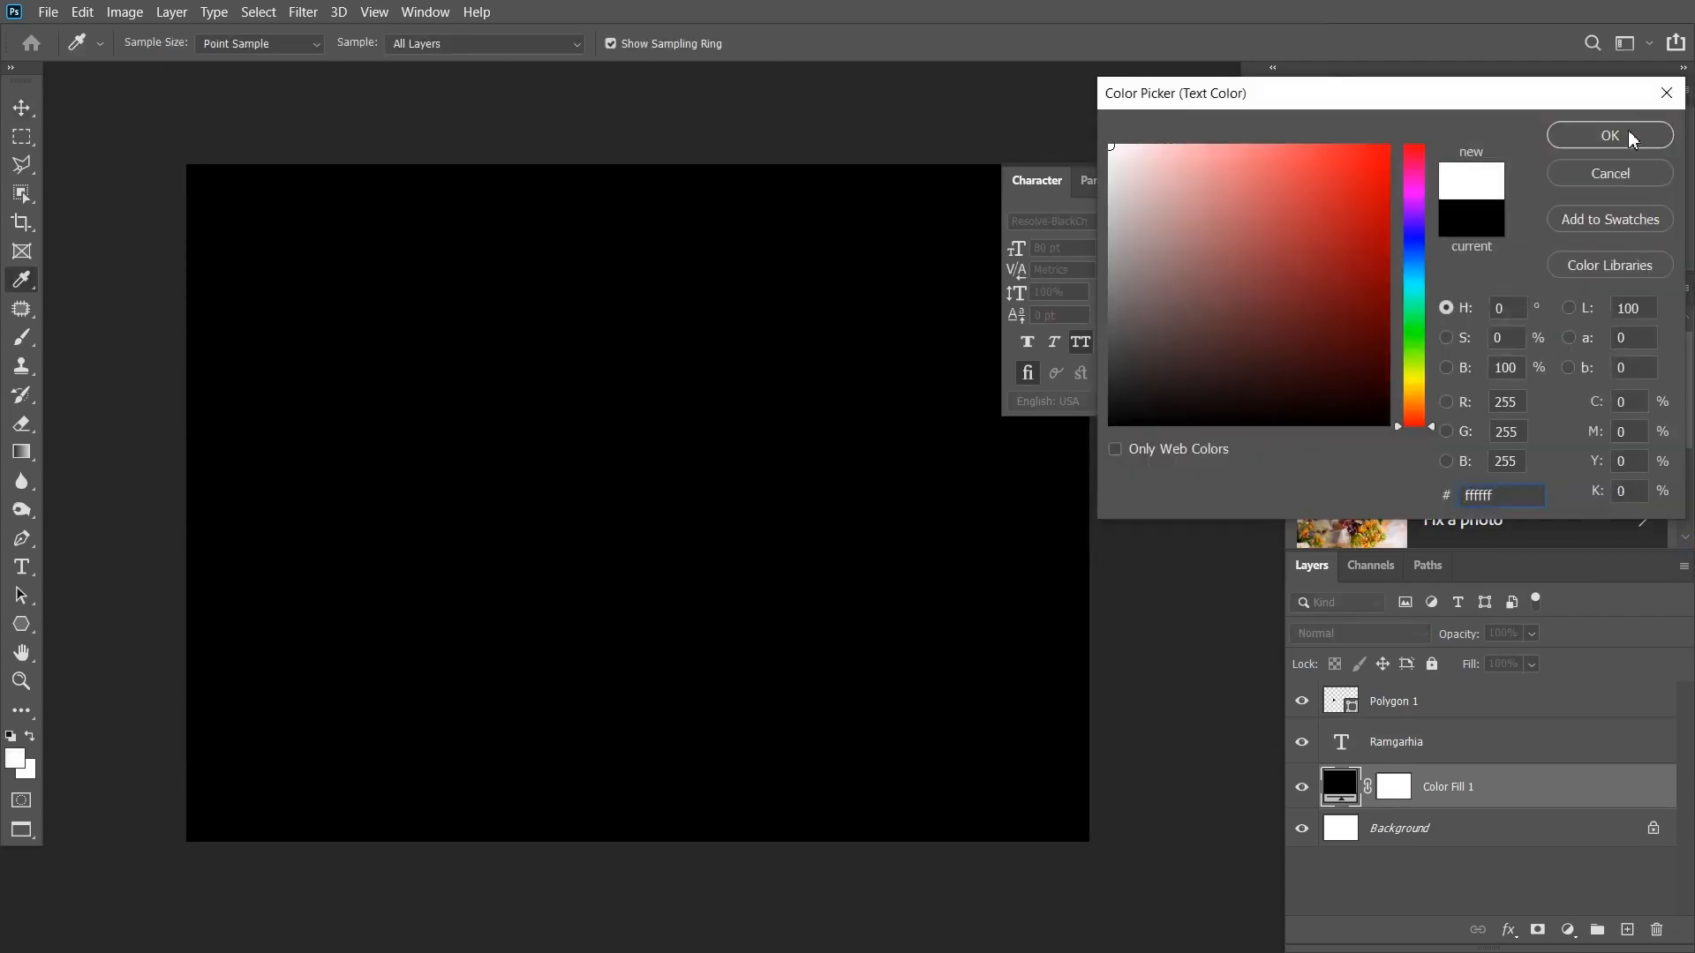
{"action": "left_click", "coordinate": [1611, 137]}
{"action": "left_click", "coordinate": [1388, 750]}
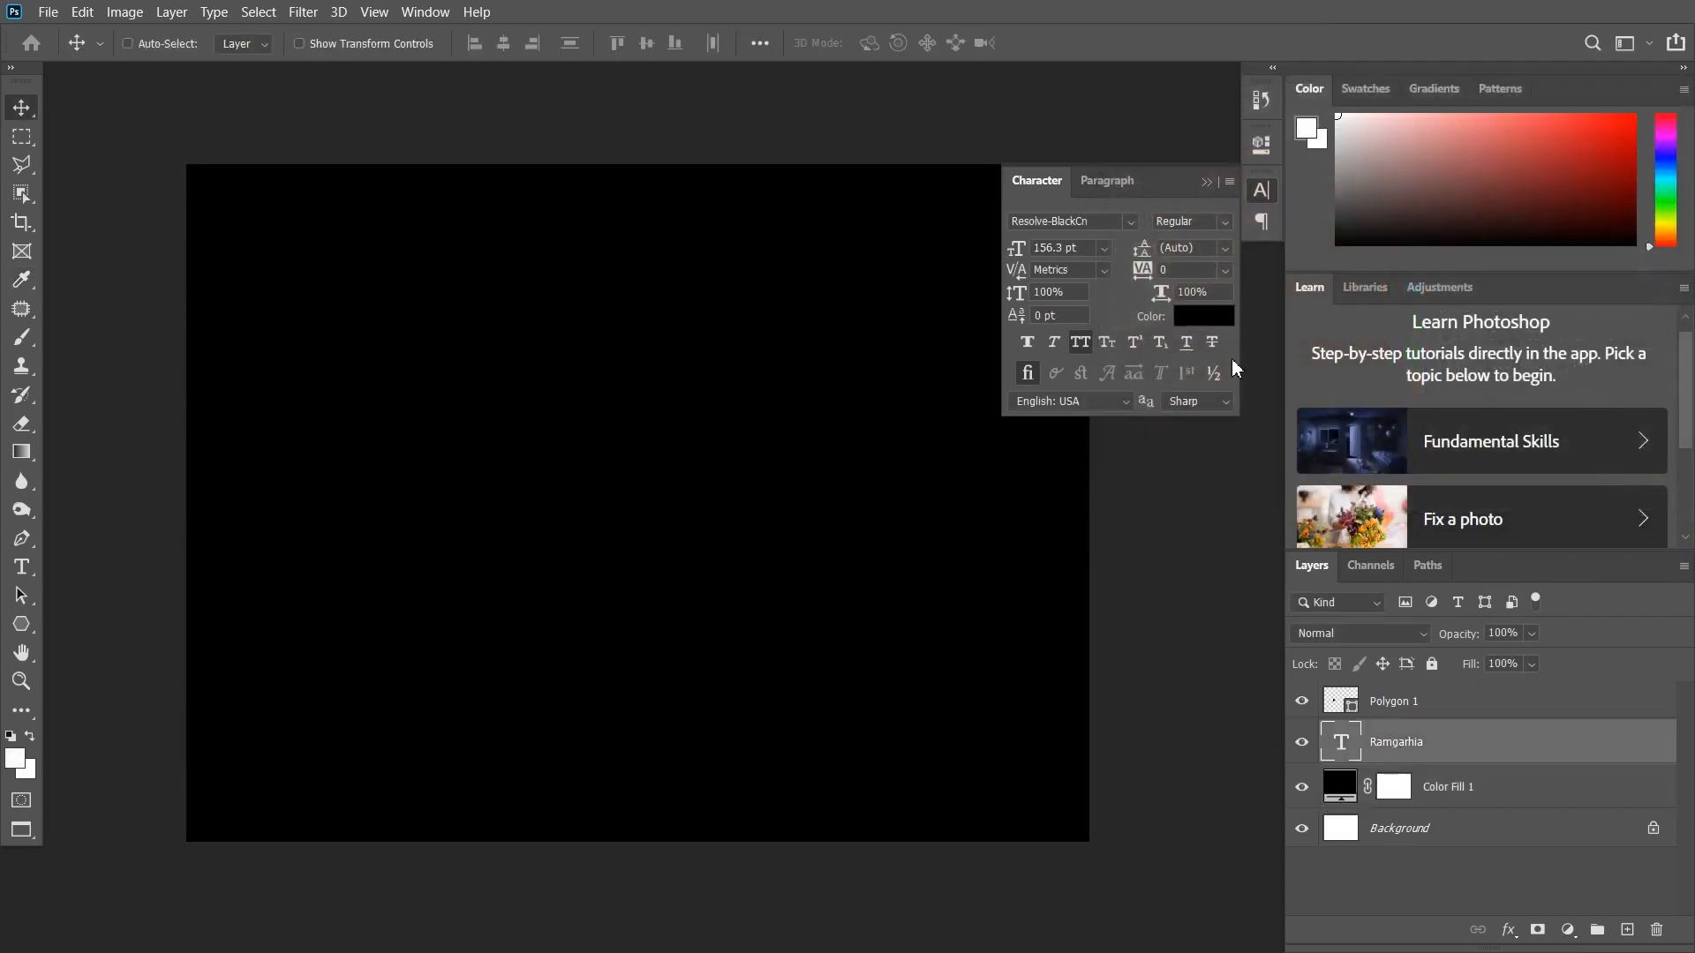
{"action": "left_click", "coordinate": [1206, 313]}
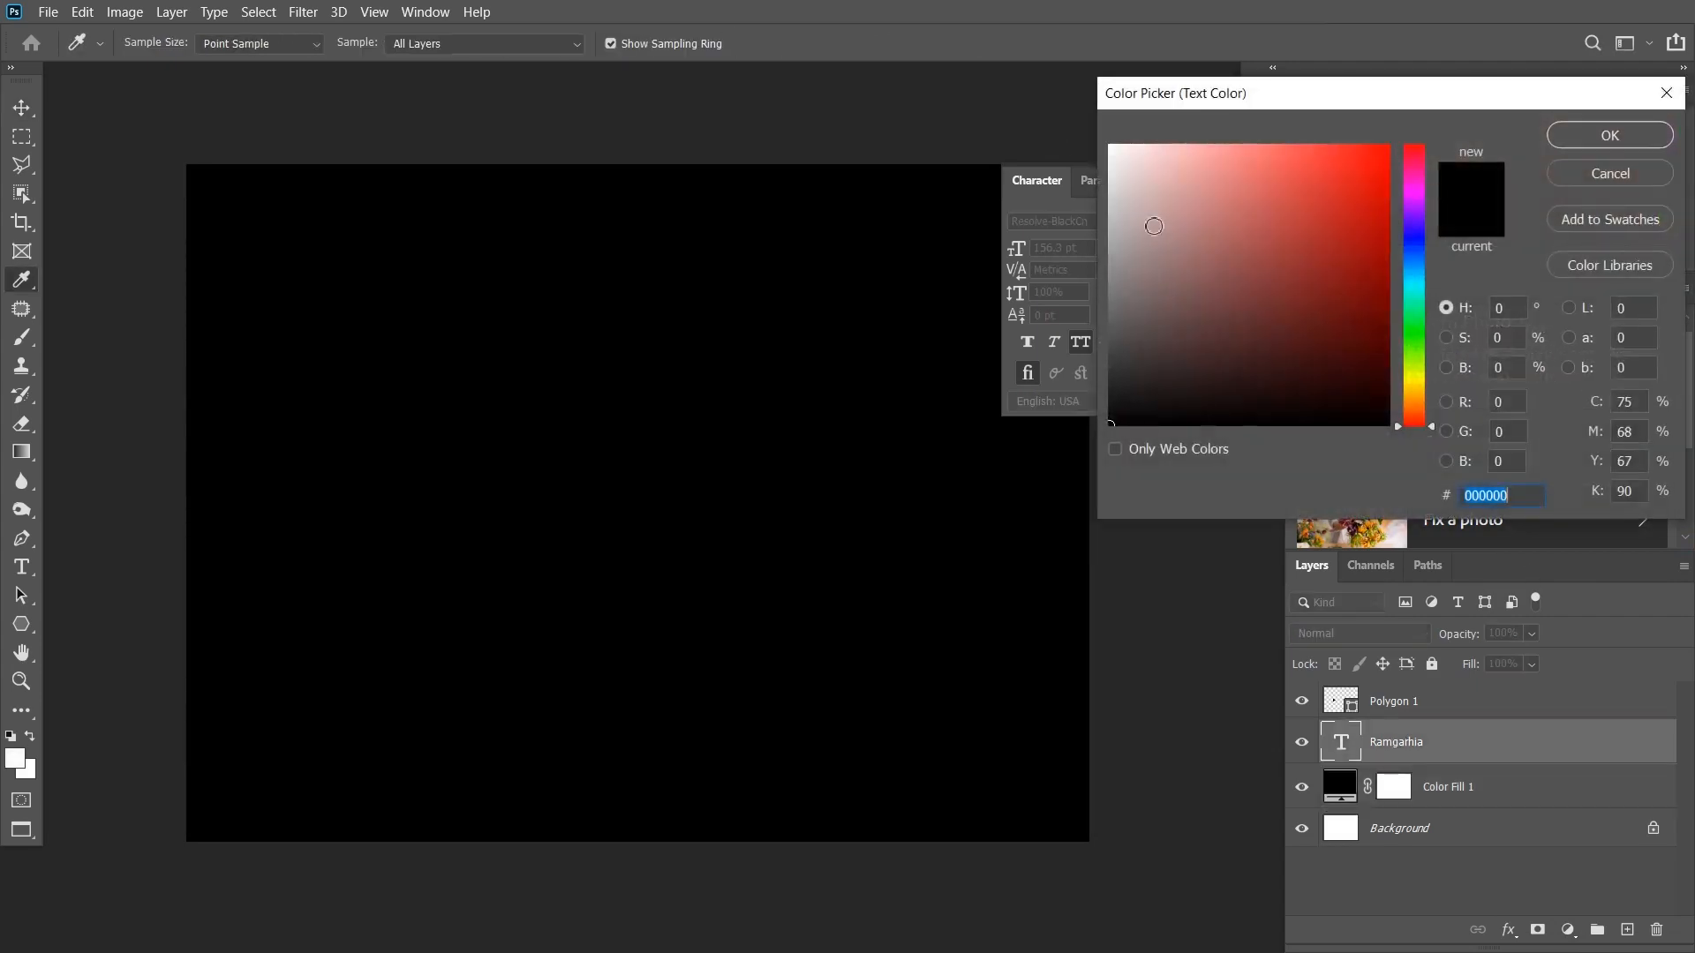
{"action": "left_click", "coordinate": [1610, 135]}
- Scale the triangle over the R to about 112% so it spans the full letter height
{"action": "left_click", "coordinate": [1343, 701]}
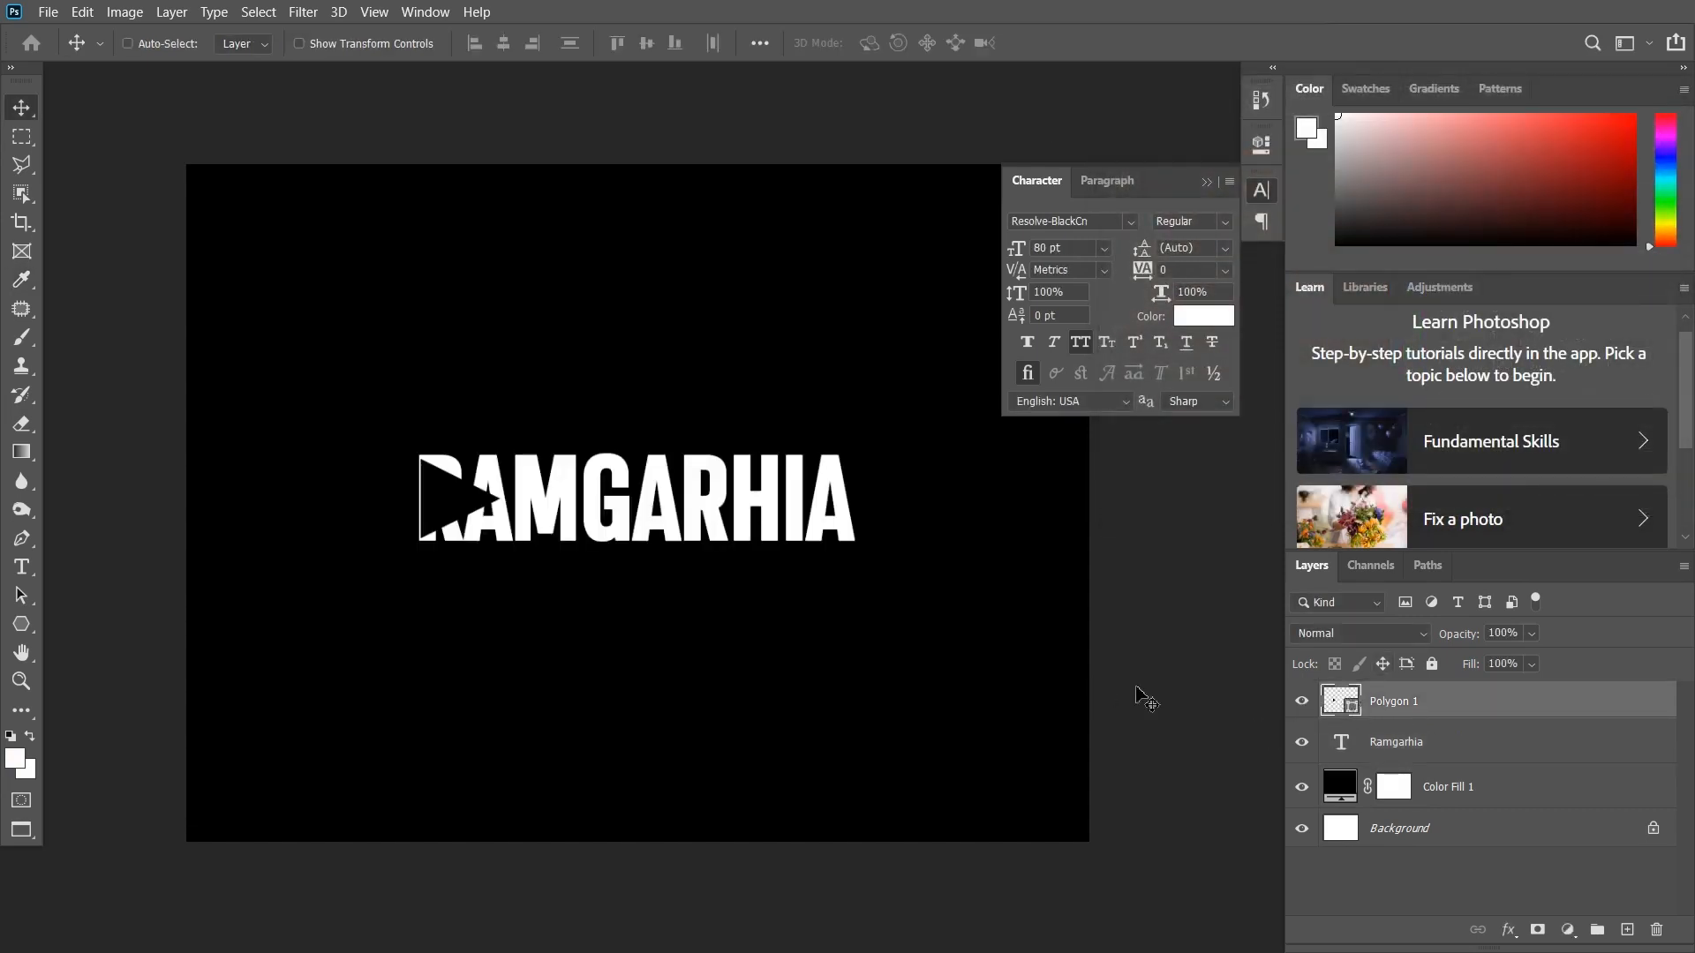
{"action": "key", "text": "ctrl+t"}
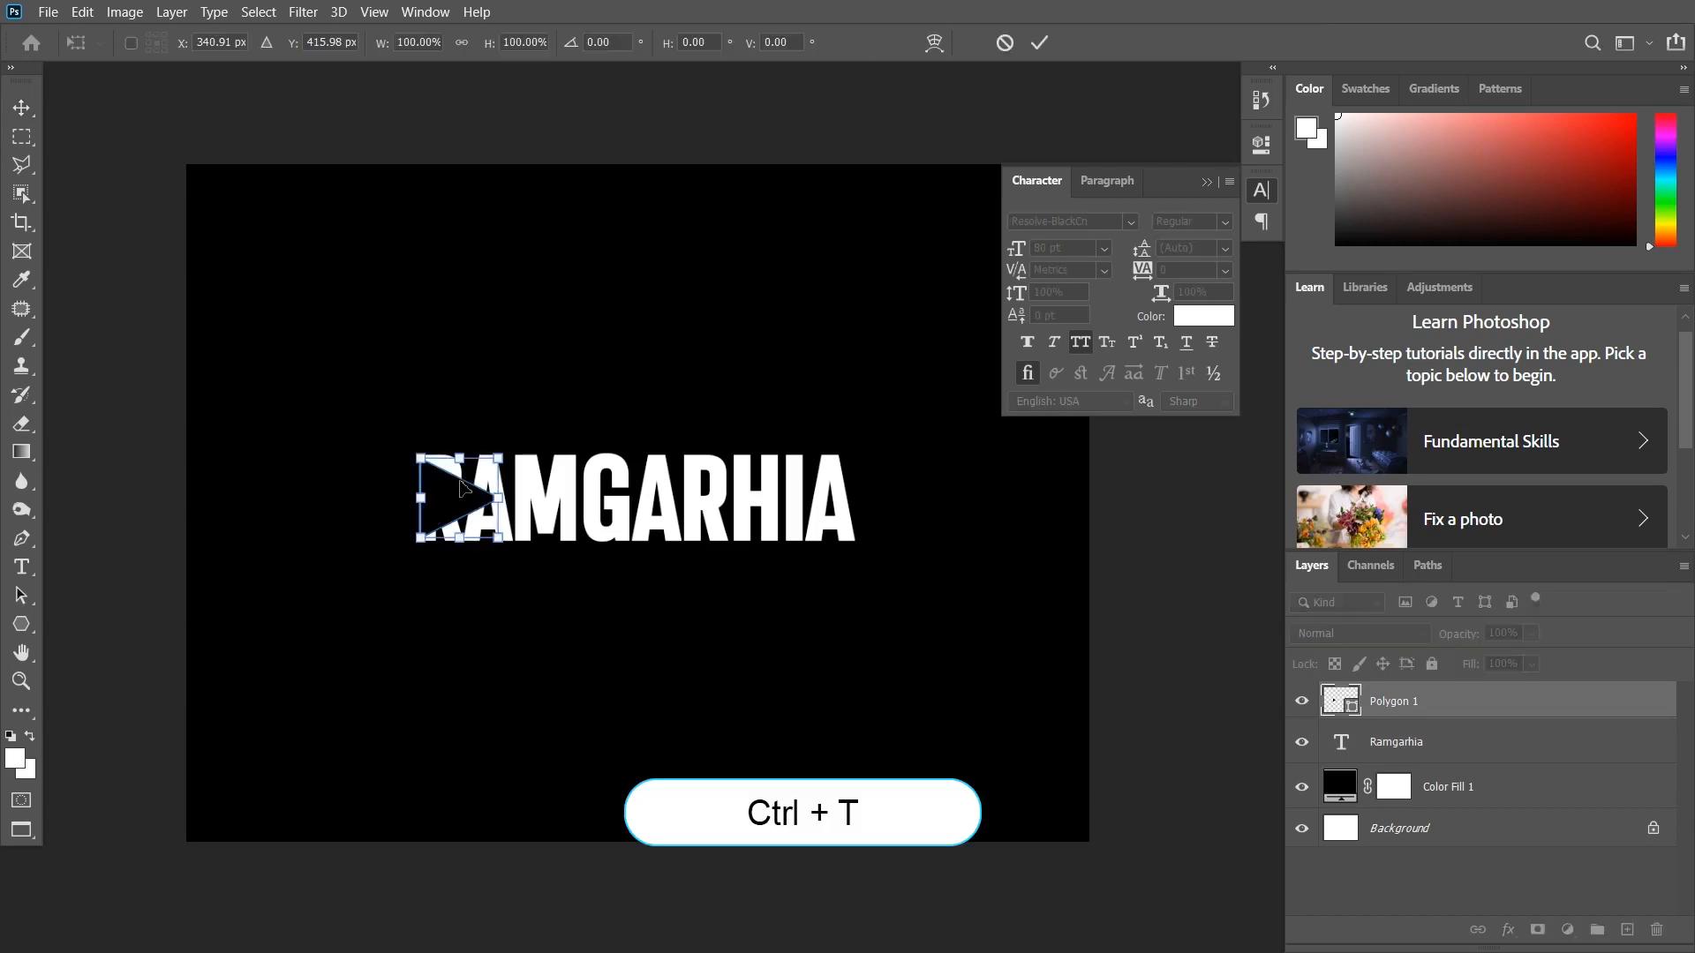
{"action": "left_click_drag", "start_coordinate": [500, 456], "coordinate": [445, 495]}
{"action": "scroll", "coordinate": [388, 503], "scroll_direction": "up", "scroll_amount": 3}
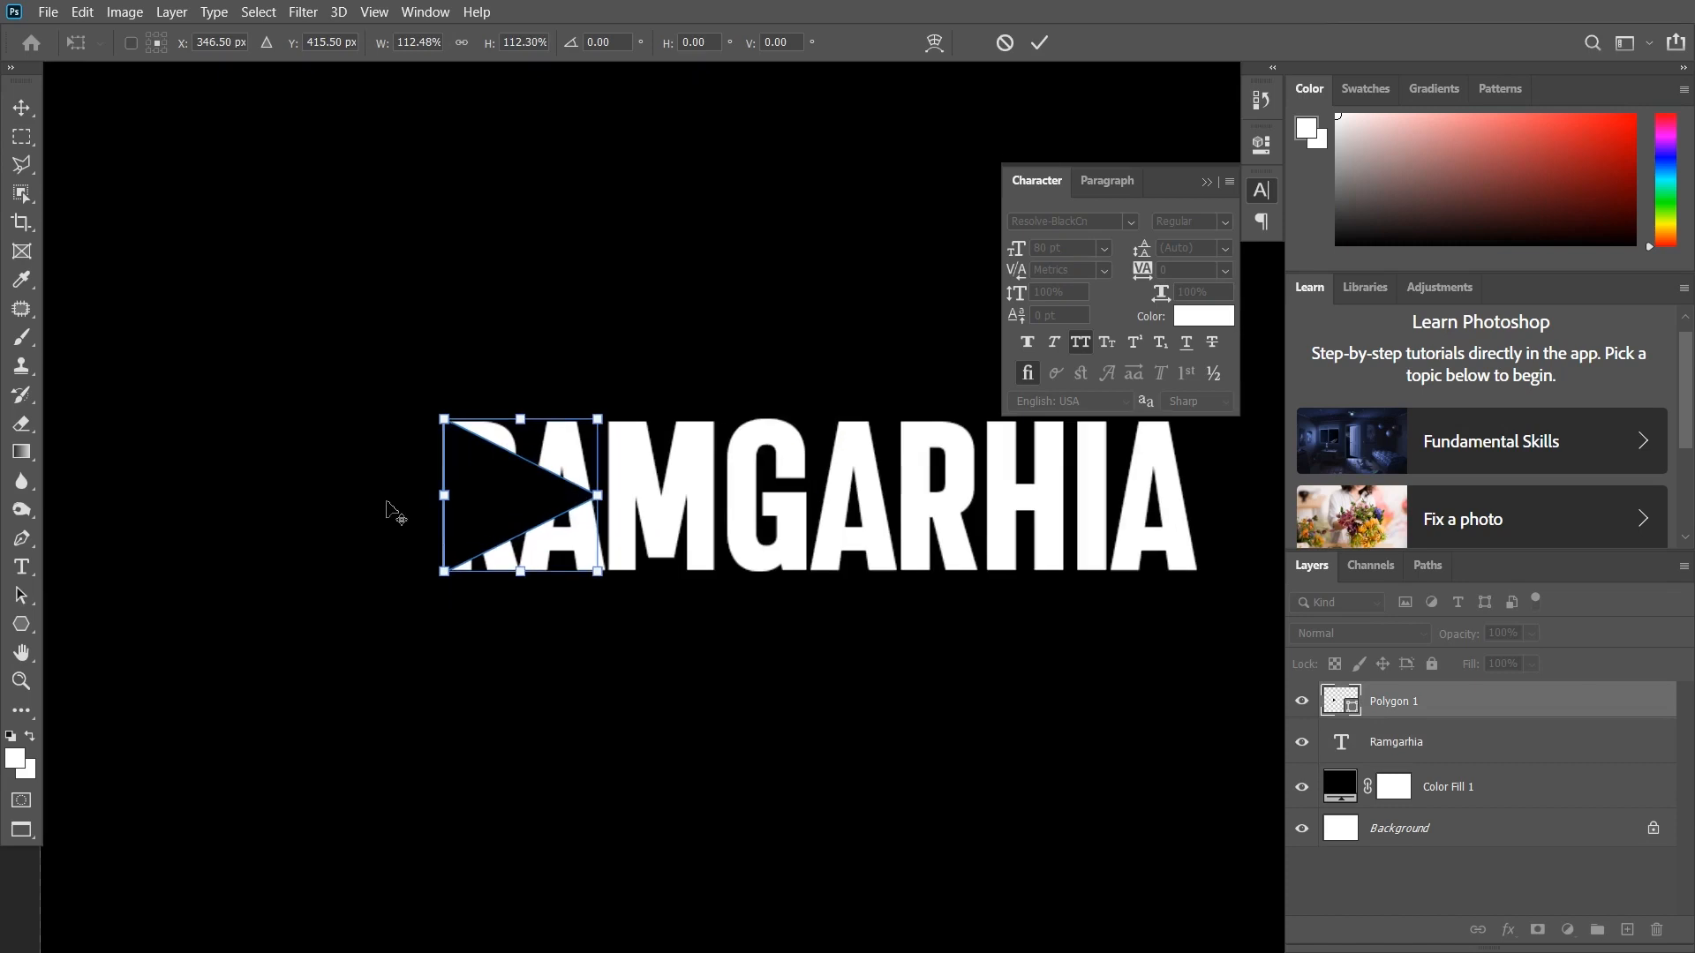
{"action": "key", "text": "Return"}
- Nudge the triangle 3 px left so it lines up with the outer edge of the R
{"action": "key", "text": "ctrl+t"}
{"action": "key", "text": "Left"}
{"action": "key", "text": "Left"}
{"action": "key", "text": "Left"}
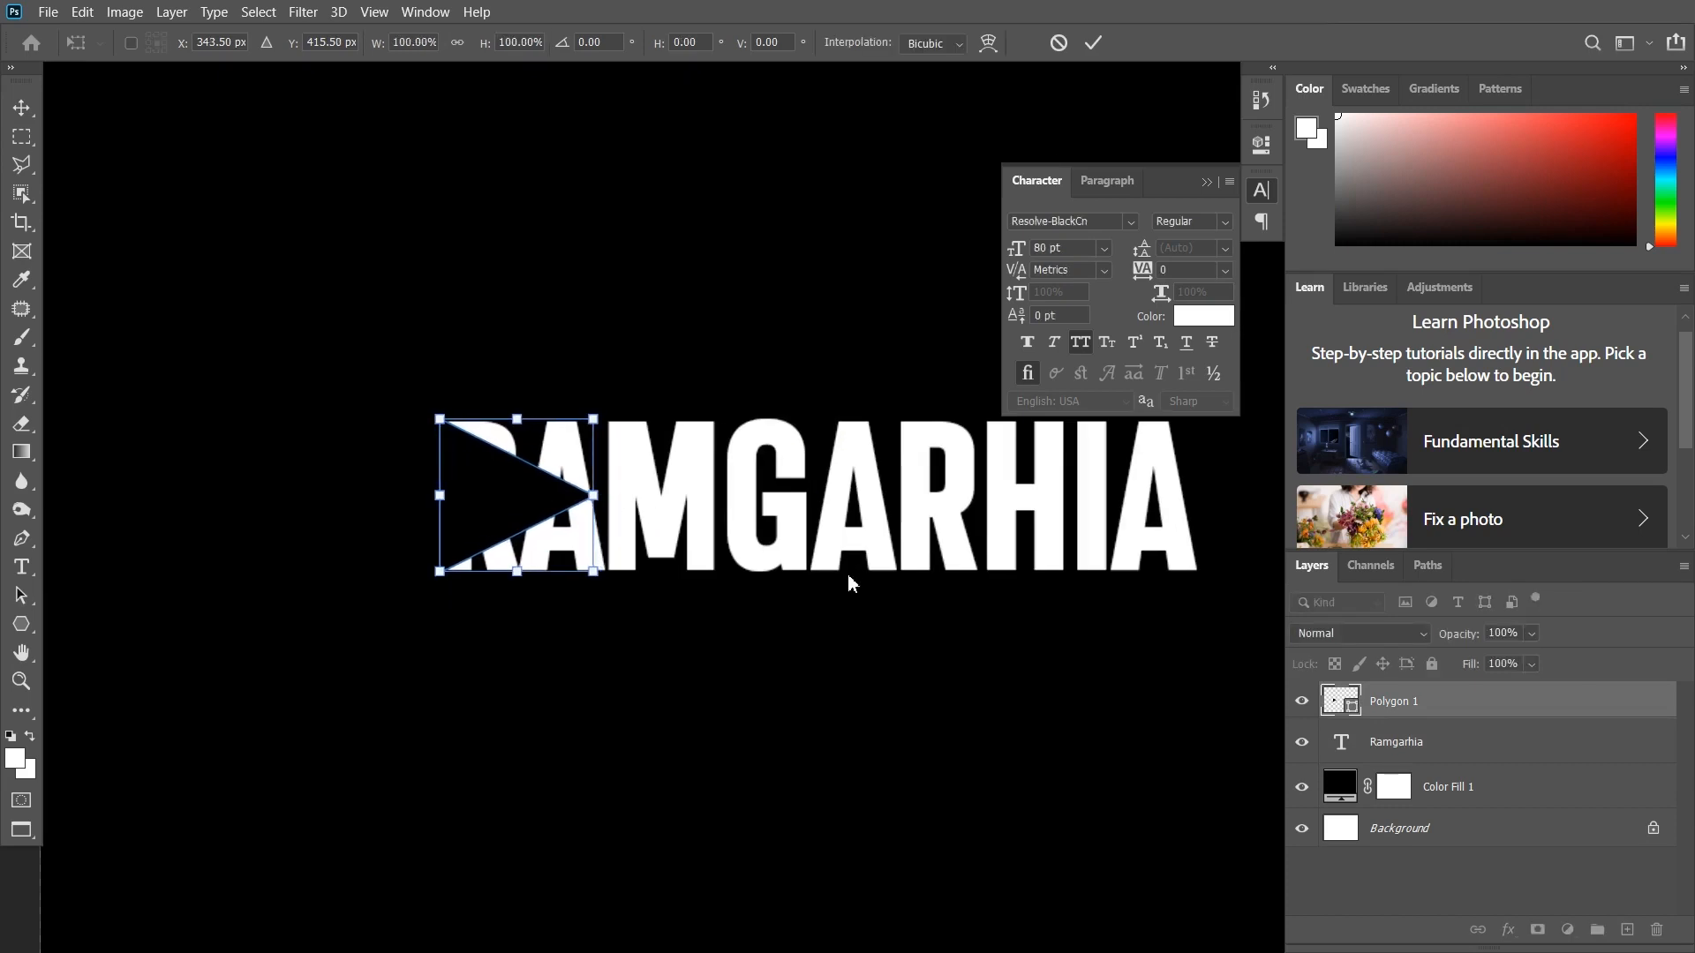
{"action": "key", "text": "Return"}
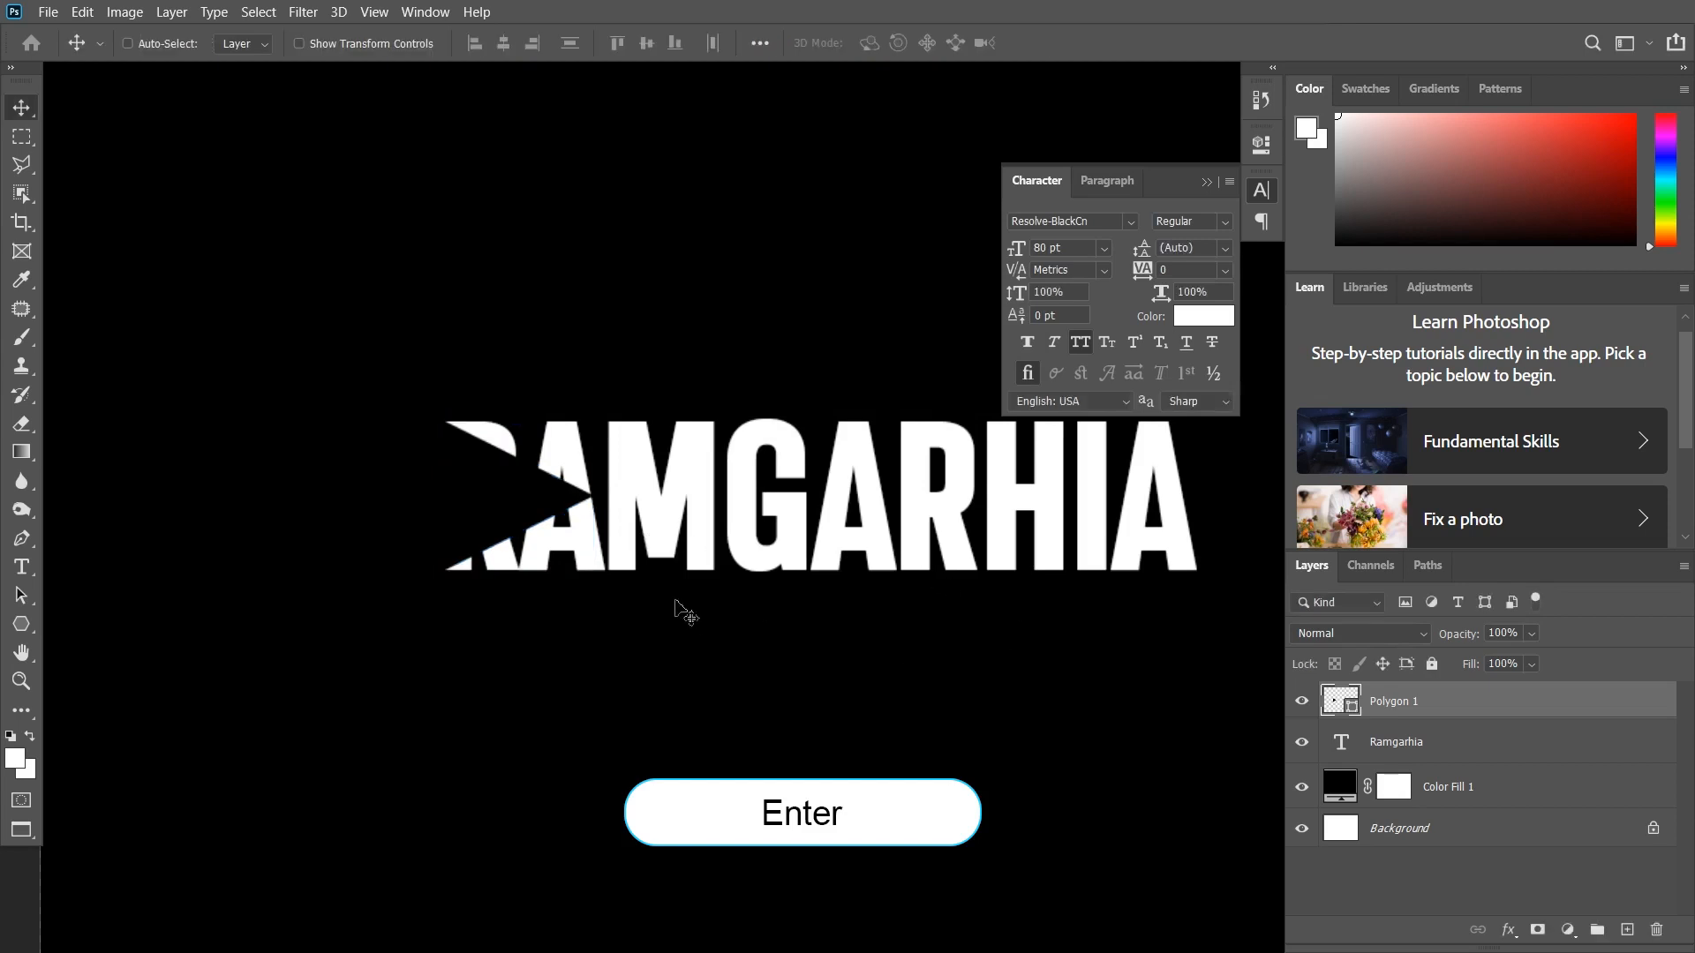
- Change the triangle's fill to white and lower its layer opacity to 67%
{"action": "scroll", "coordinate": [451, 571], "scroll_direction": "down", "scroll_amount": 1}
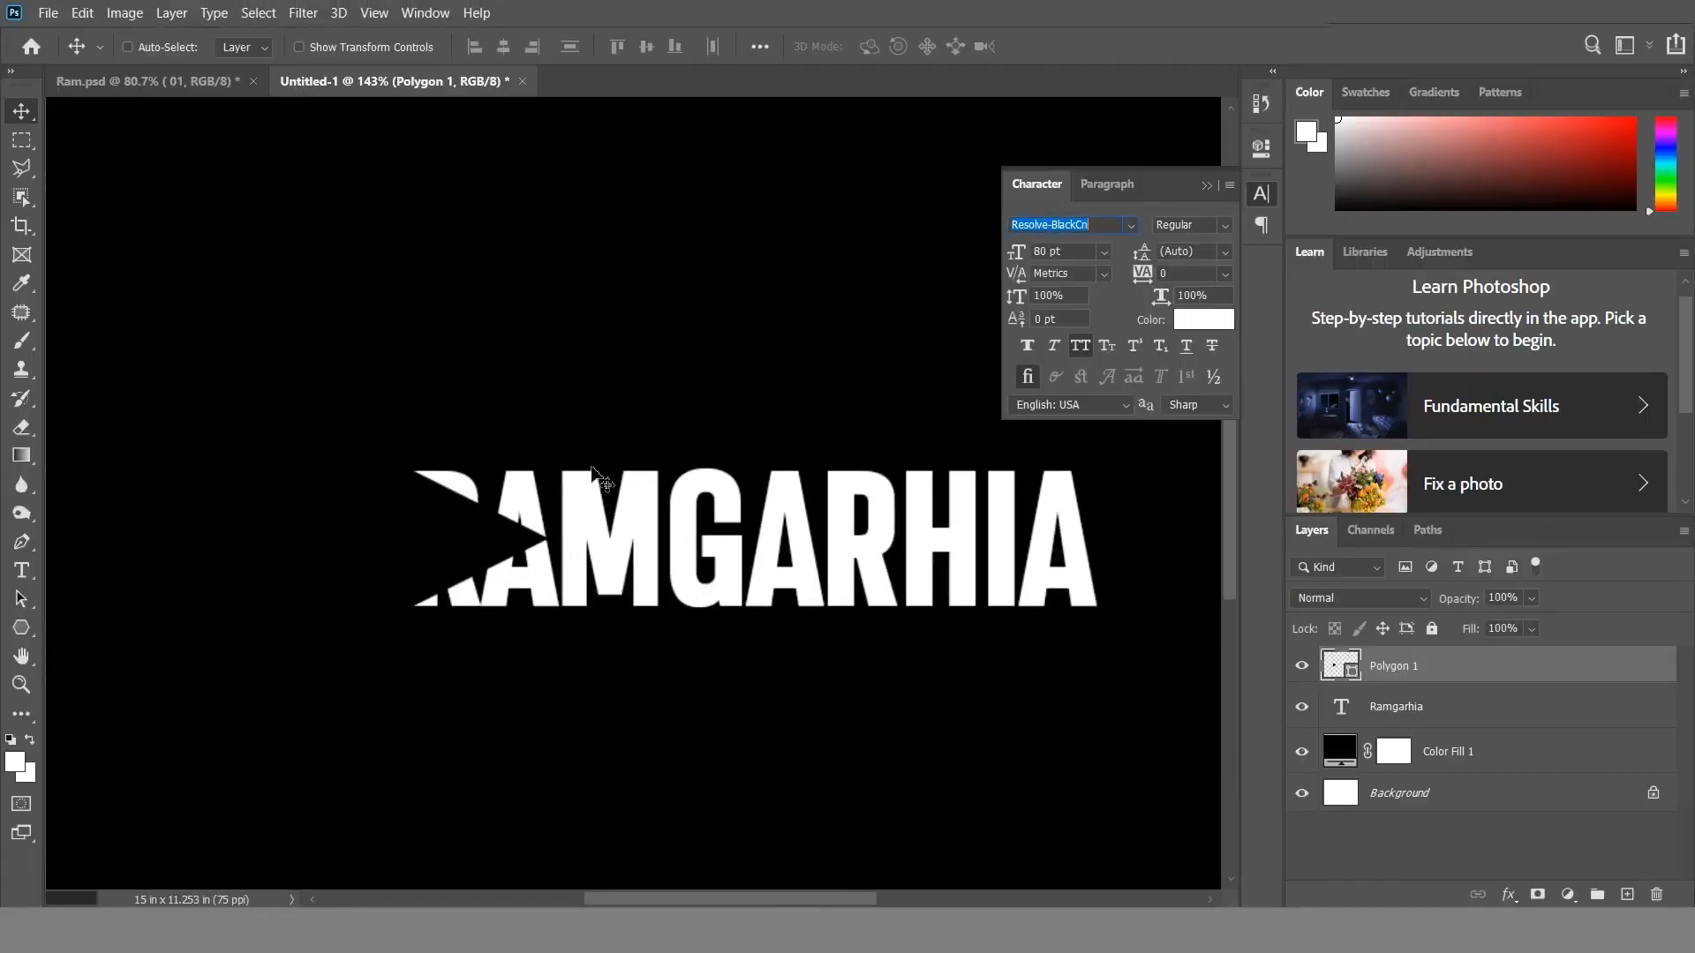
{"action": "left_click", "coordinate": [226, 83]}
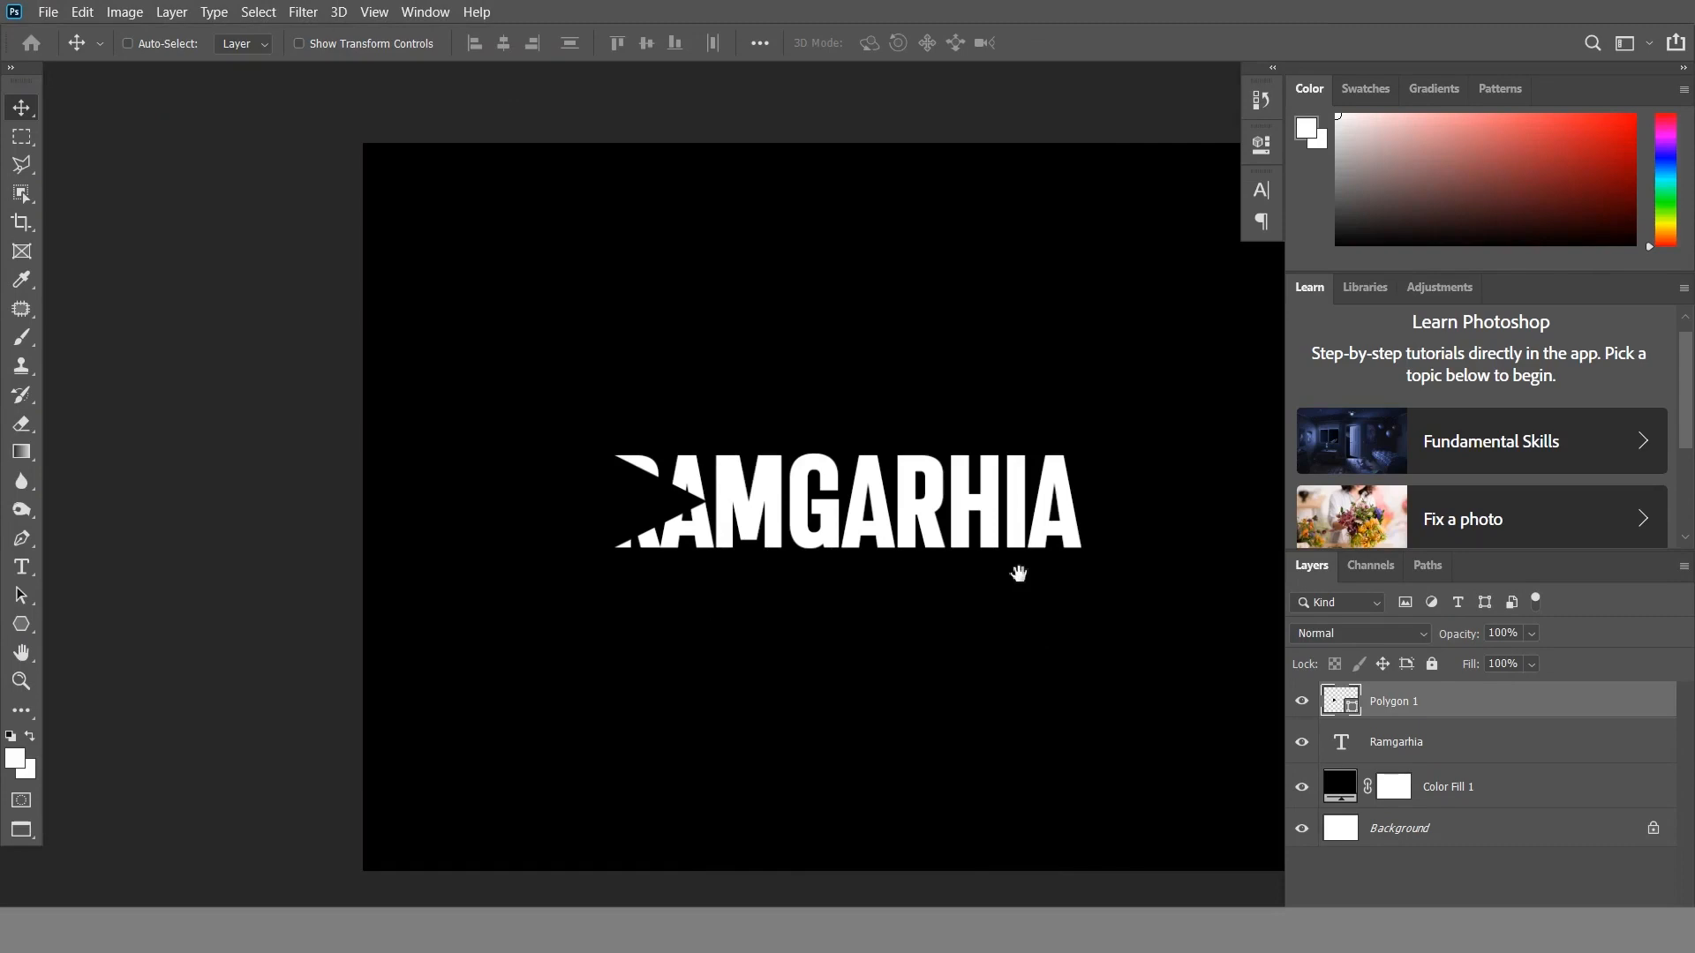
{"action": "left_click_drag", "start_coordinate": [1018, 579], "coordinate": [834, 569]}
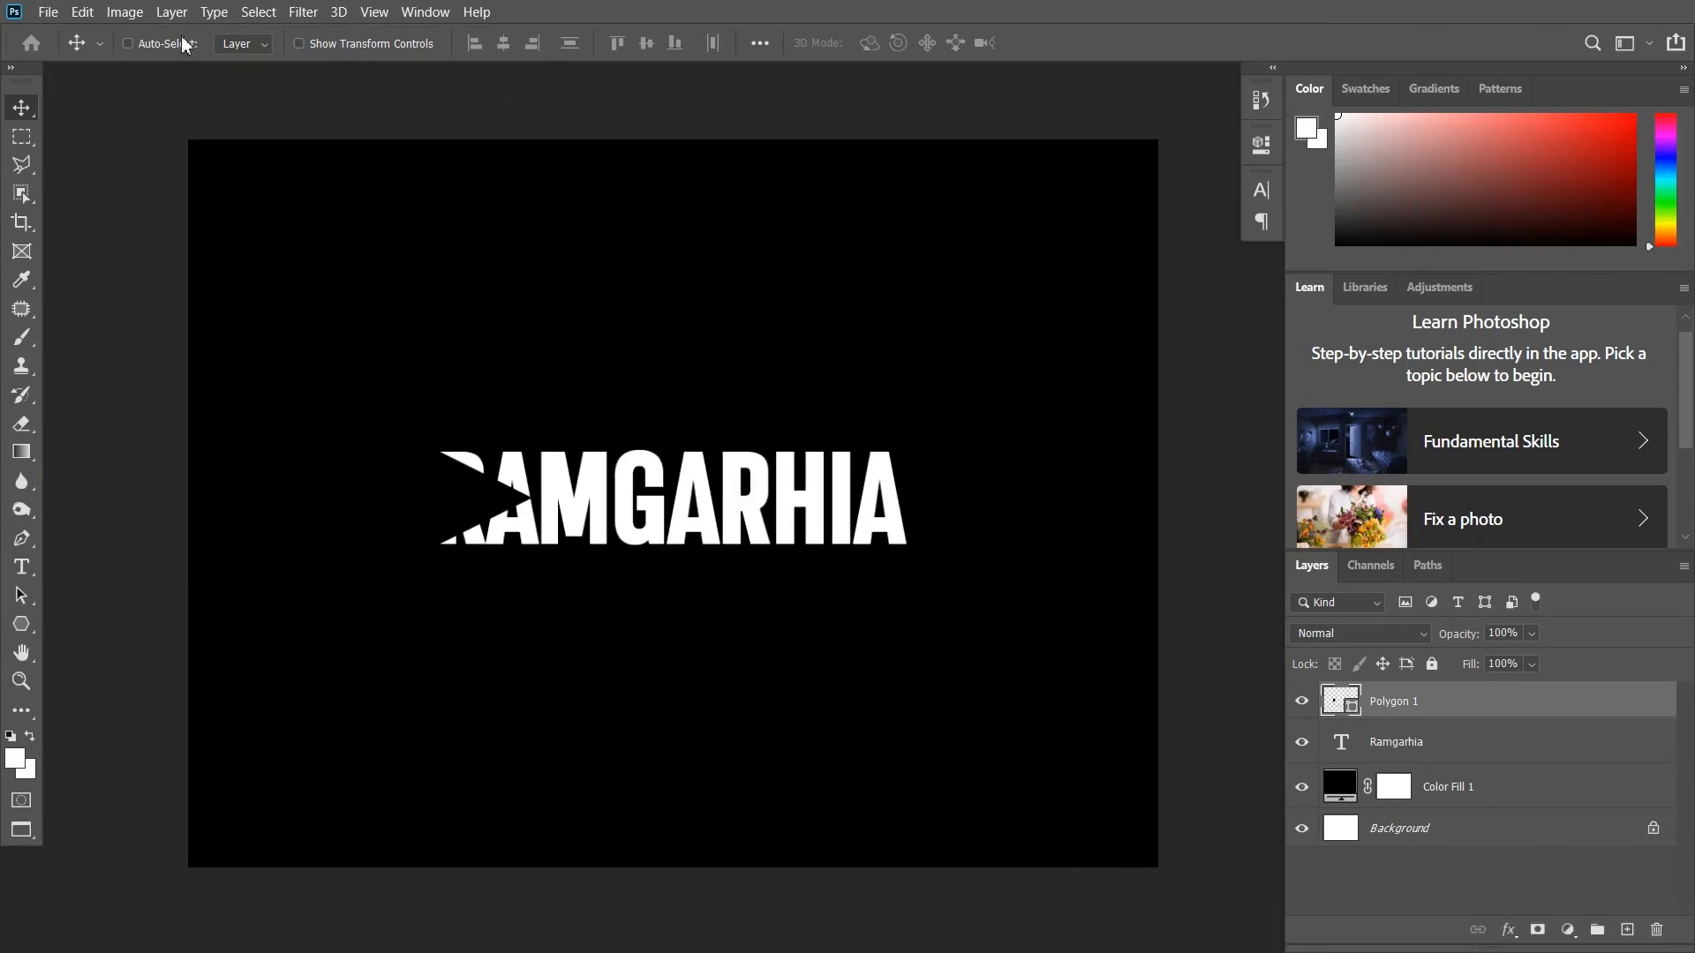
{"action": "key", "text": "u"}
{"action": "left_click", "coordinate": [247, 43]}
{"action": "double_click", "coordinate": [108, 160]}
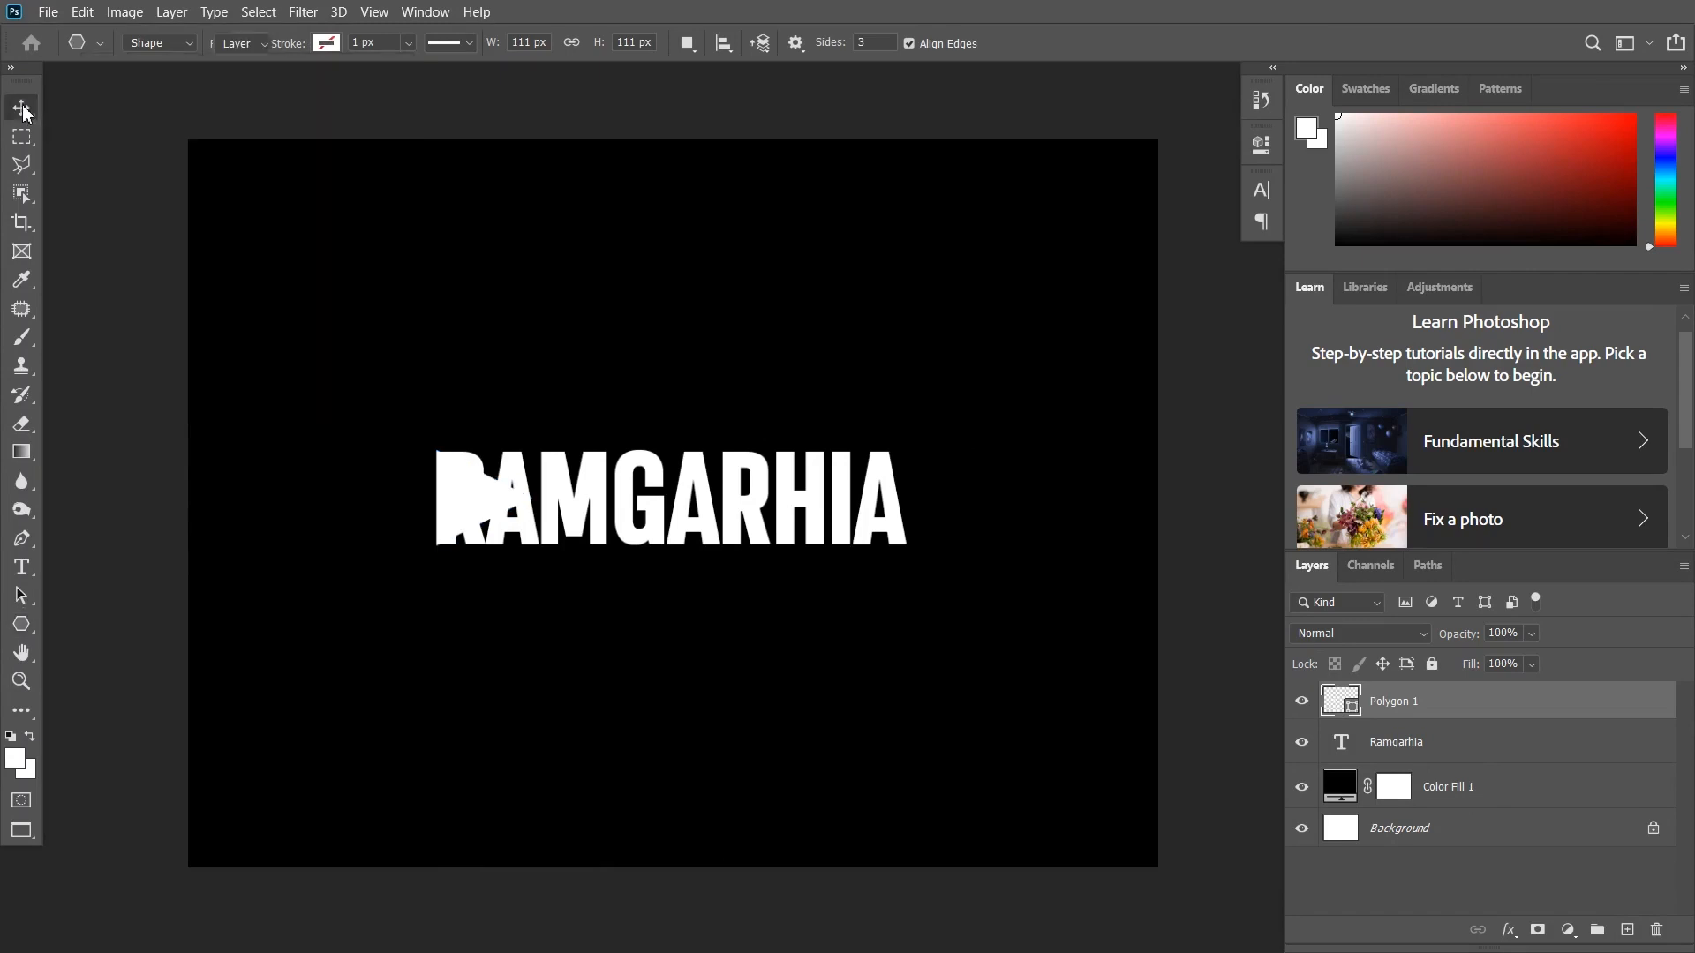
{"action": "key", "text": "v"}
{"action": "left_click_drag", "start_coordinate": [1511, 659], "coordinate": [1522, 659]}
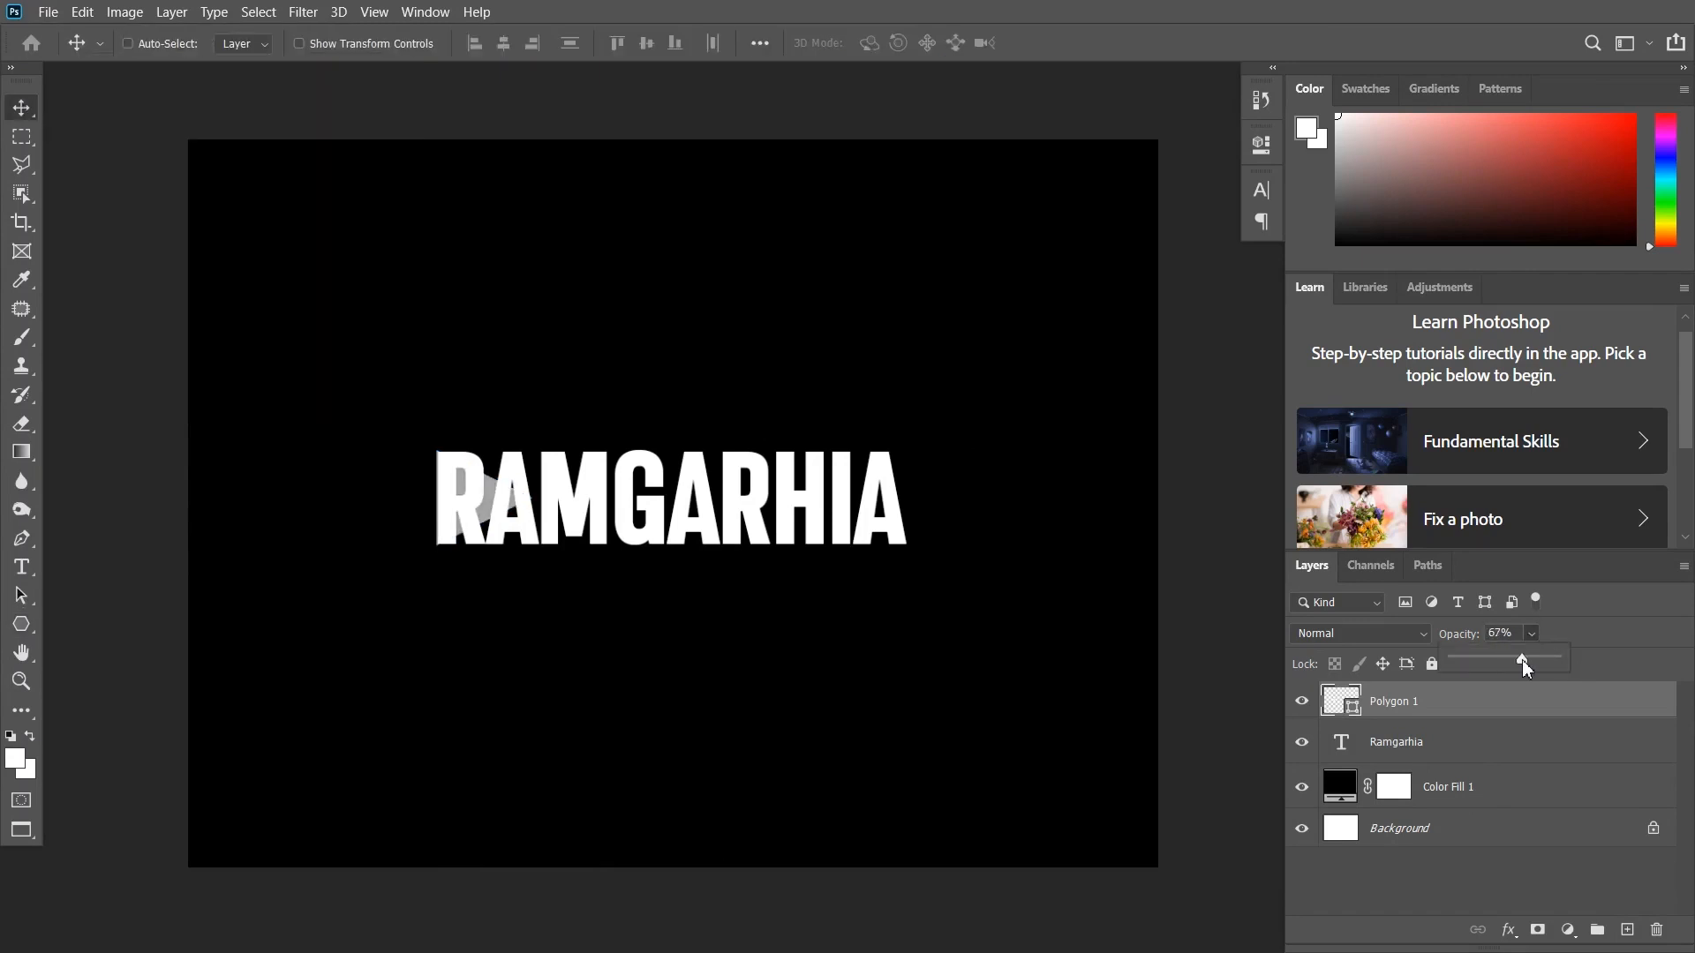
- Duplicate the triangle over the final letters IA and flip the copy horizontally
{"action": "left_click_drag", "start_coordinate": [468, 512], "coordinate": [852, 512]}
{"action": "key", "text": "ctrl+t"}
{"action": "right_click", "coordinate": [846, 499]}
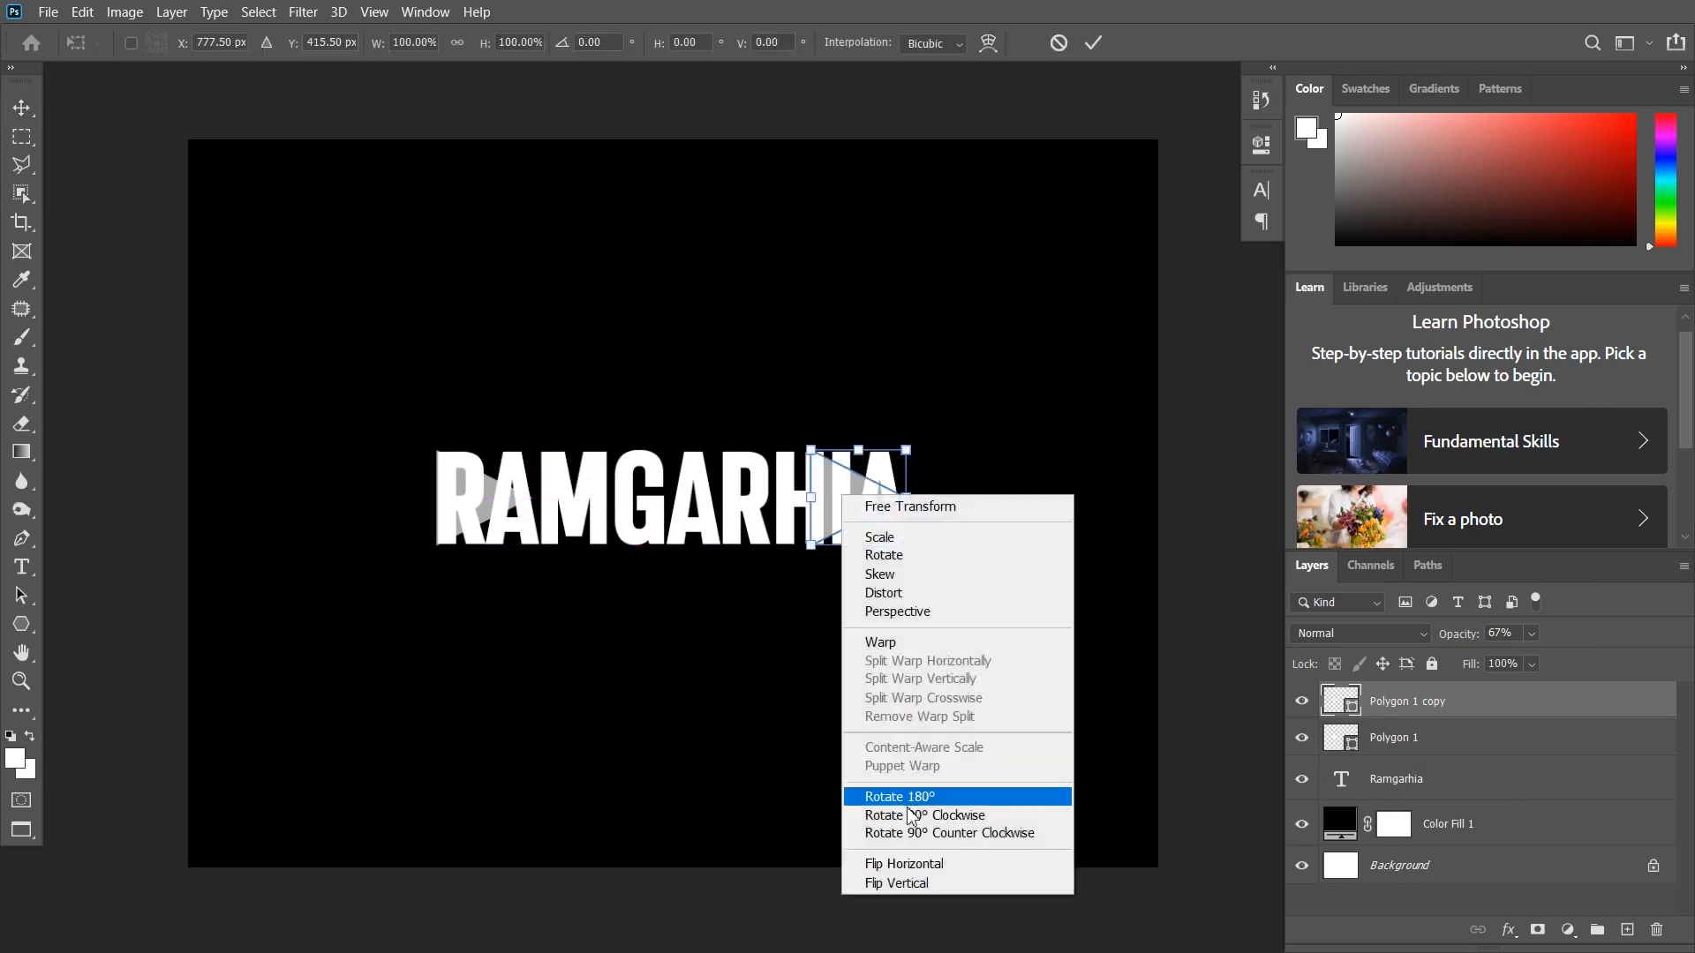
{"action": "left_click", "coordinate": [909, 863]}
{"action": "key", "text": "Return"}
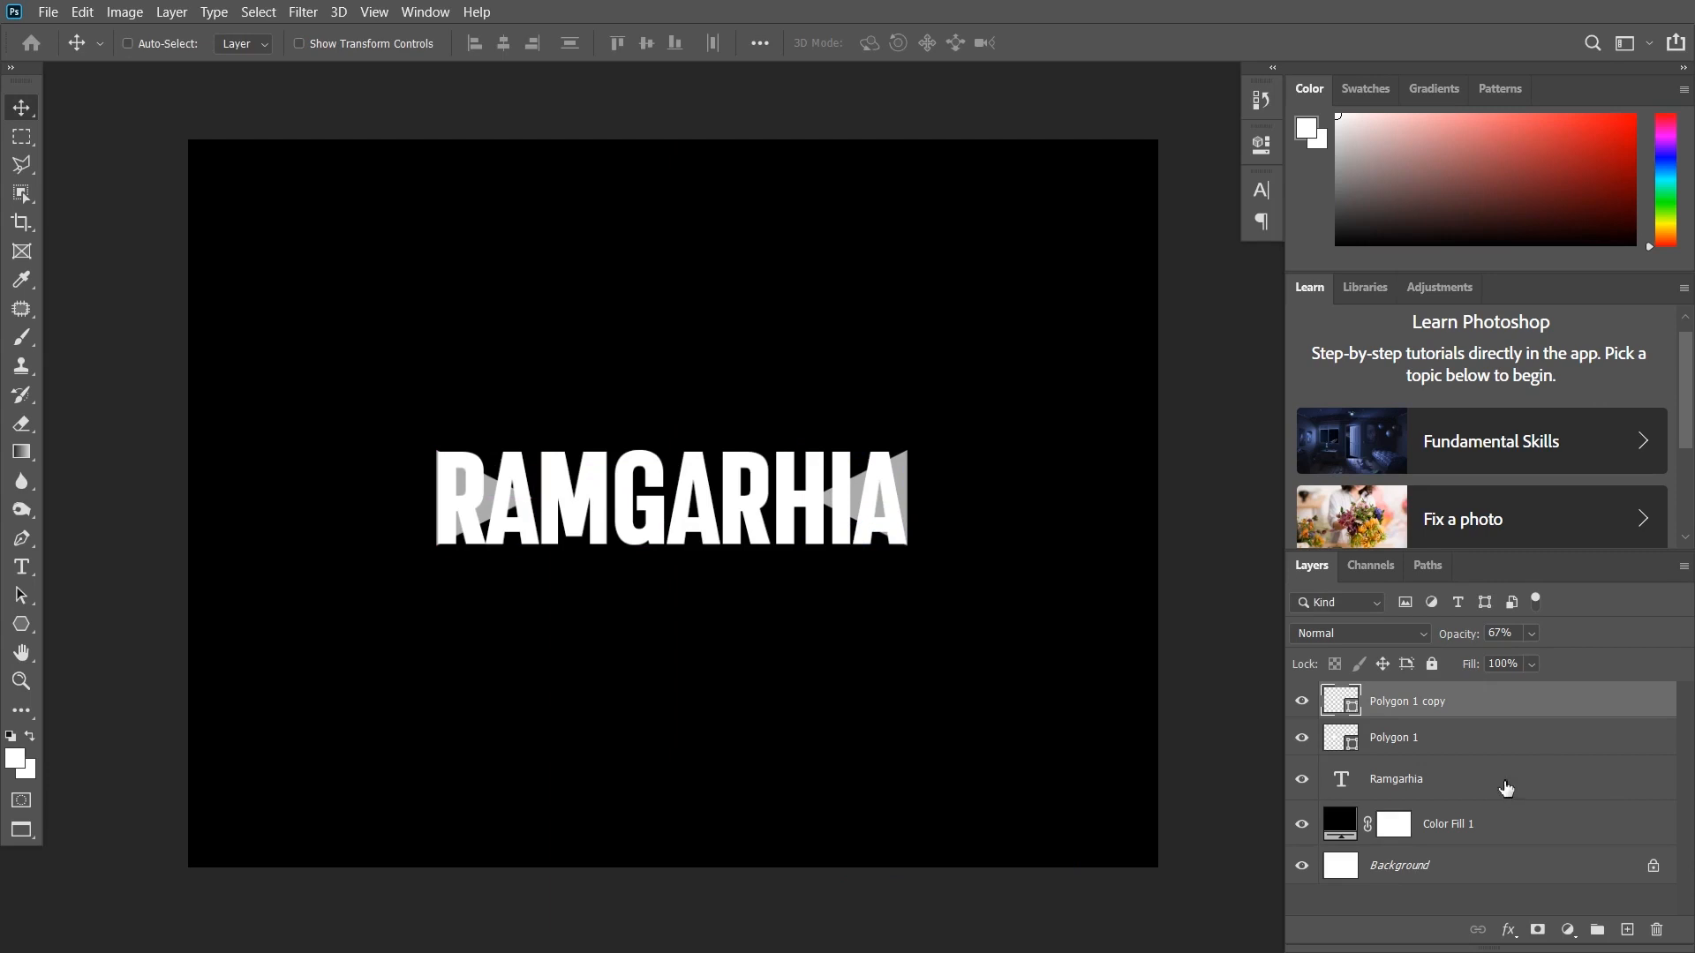
- Add a new layer, load the R triangle's outline as a selection, and set up a soft black 25 px brush at 70% opacity
{"action": "left_click", "coordinate": [1627, 931]}
{"action": "left_click", "coordinate": [1339, 776], "text": "ctrl"}
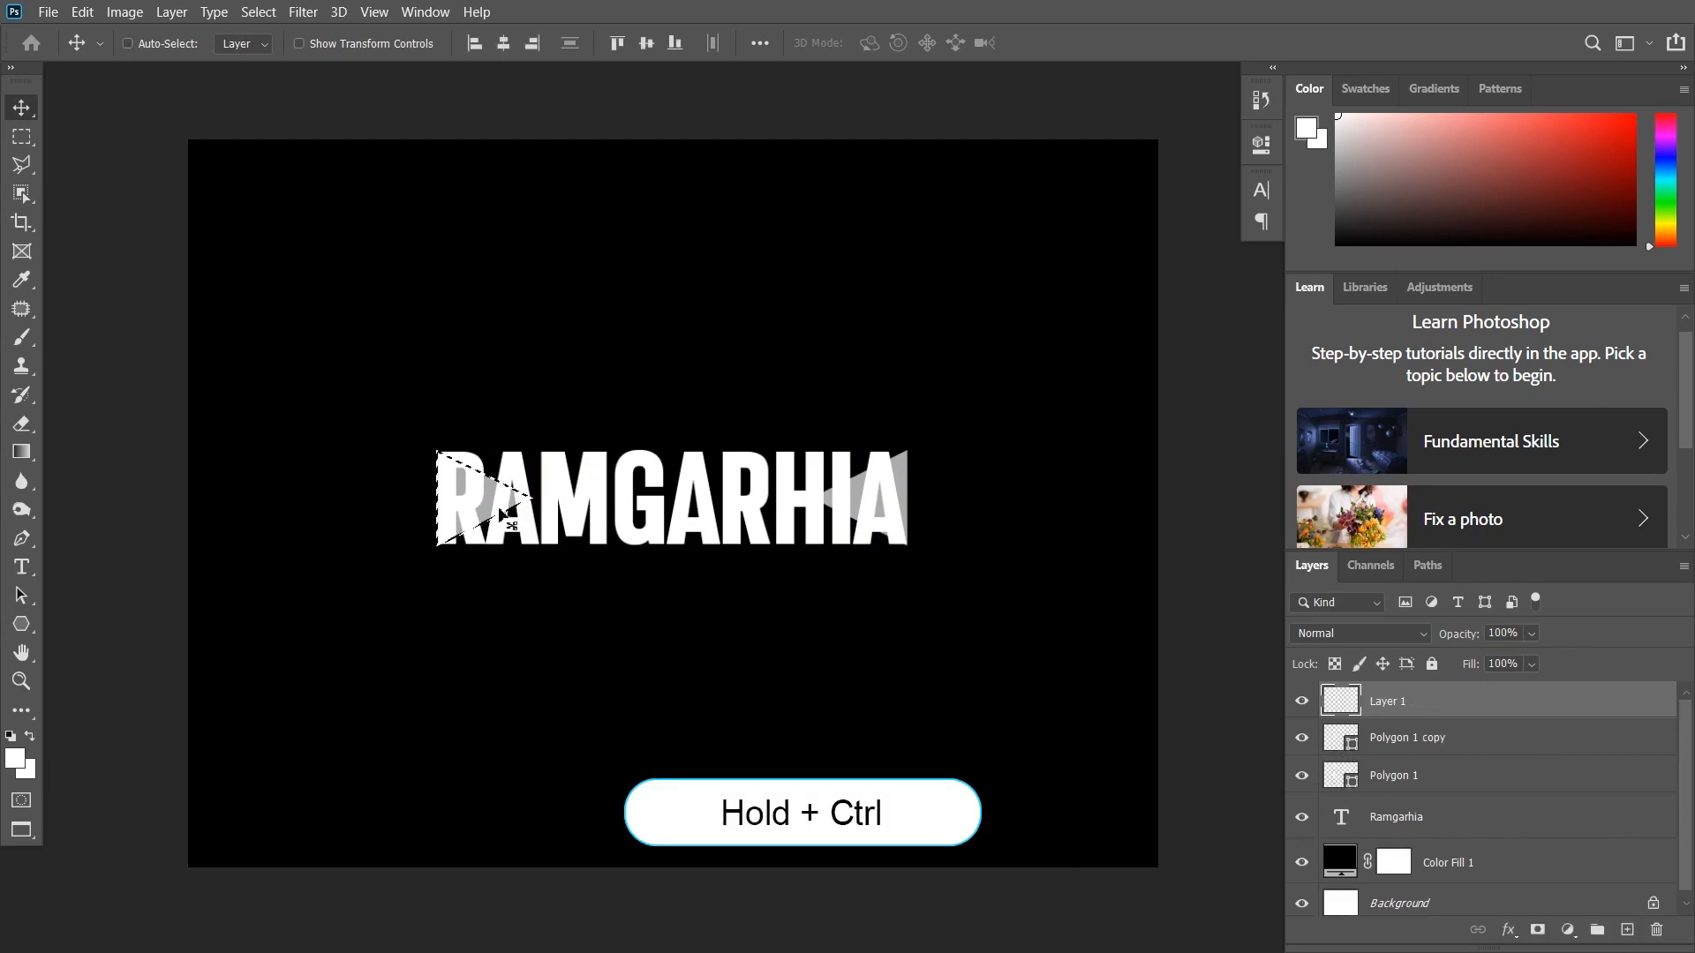
{"action": "scroll", "coordinate": [476, 516], "scroll_direction": "up", "scroll_amount": 2}
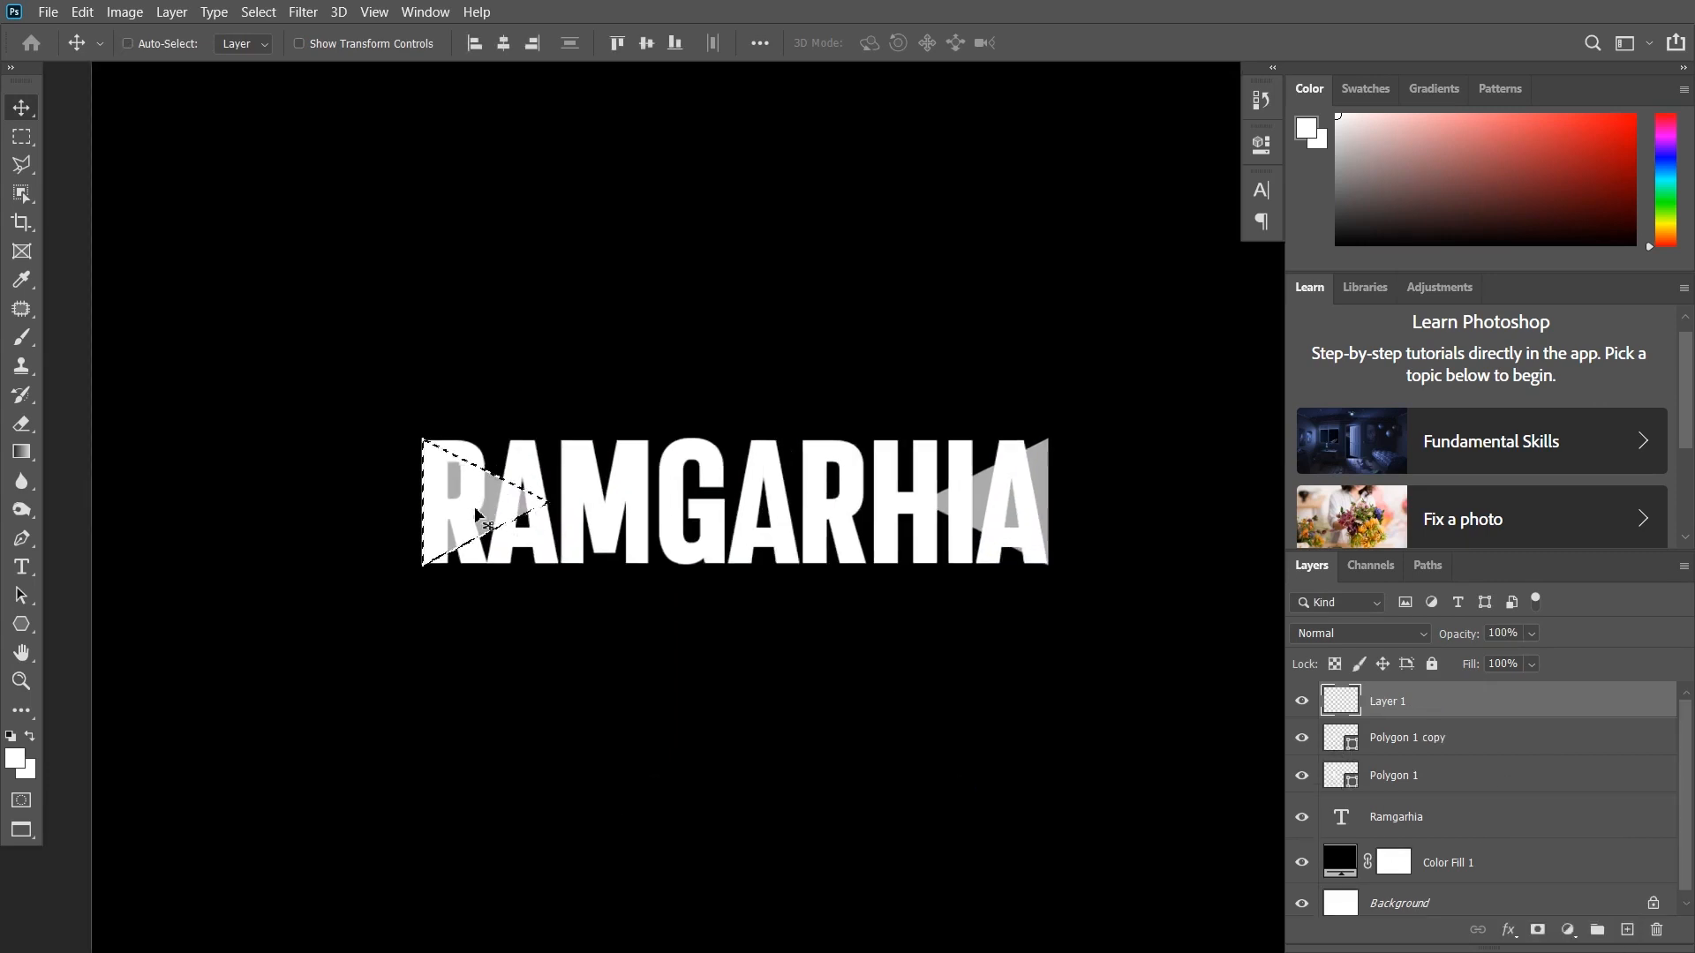
{"action": "left_click", "coordinate": [22, 337]}
{"action": "left_click", "coordinate": [505, 44]}
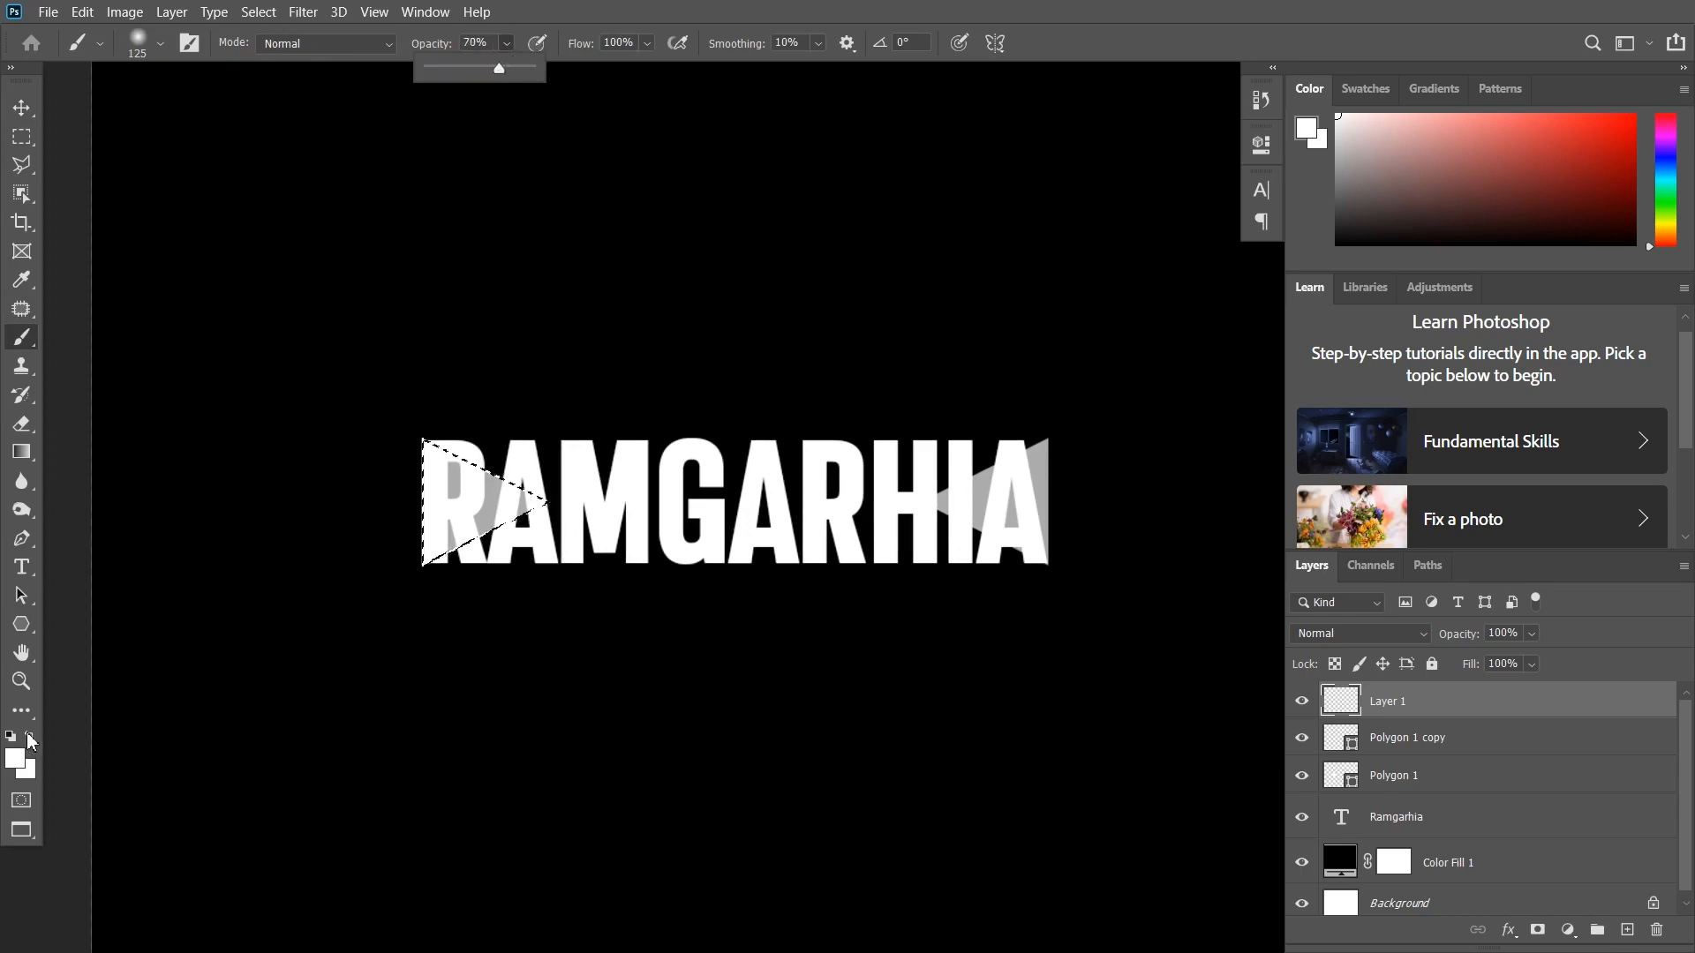
{"action": "key", "text": "d"}
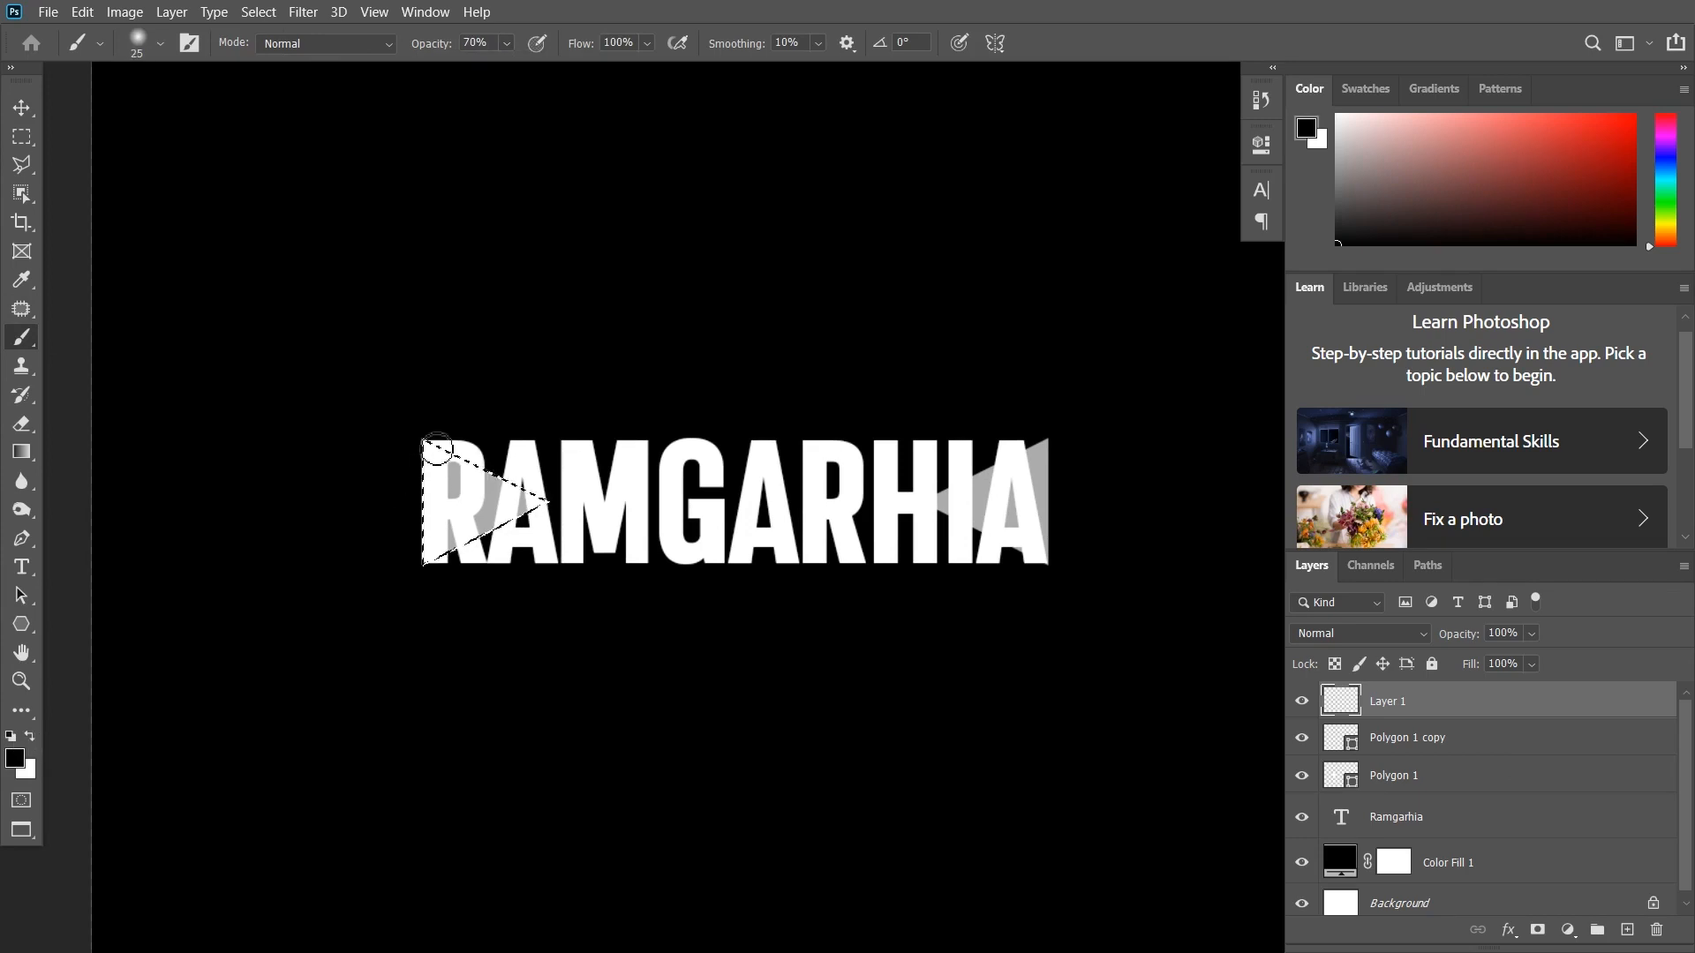
- Invert the selection, paint black shadows along the outside of the R triangle's slanted edges, and deselect
{"action": "key", "text": "ctrl+shift+i"}
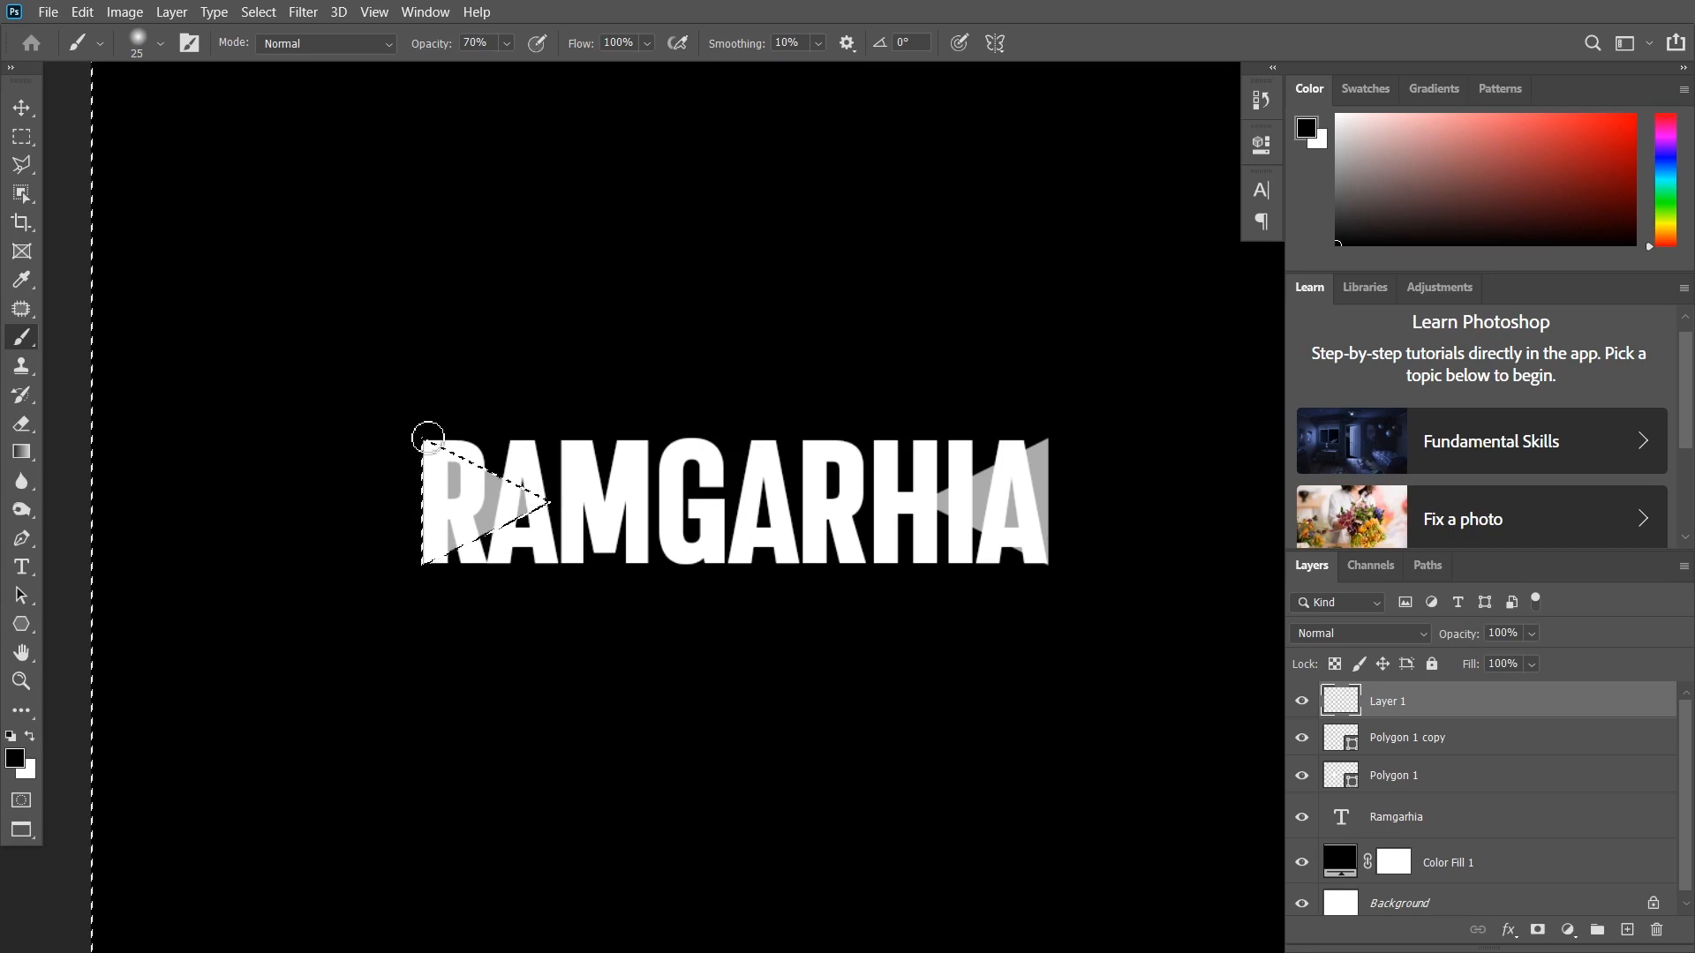
{"action": "scroll", "coordinate": [475, 465], "scroll_direction": "down", "scroll_amount": 2}
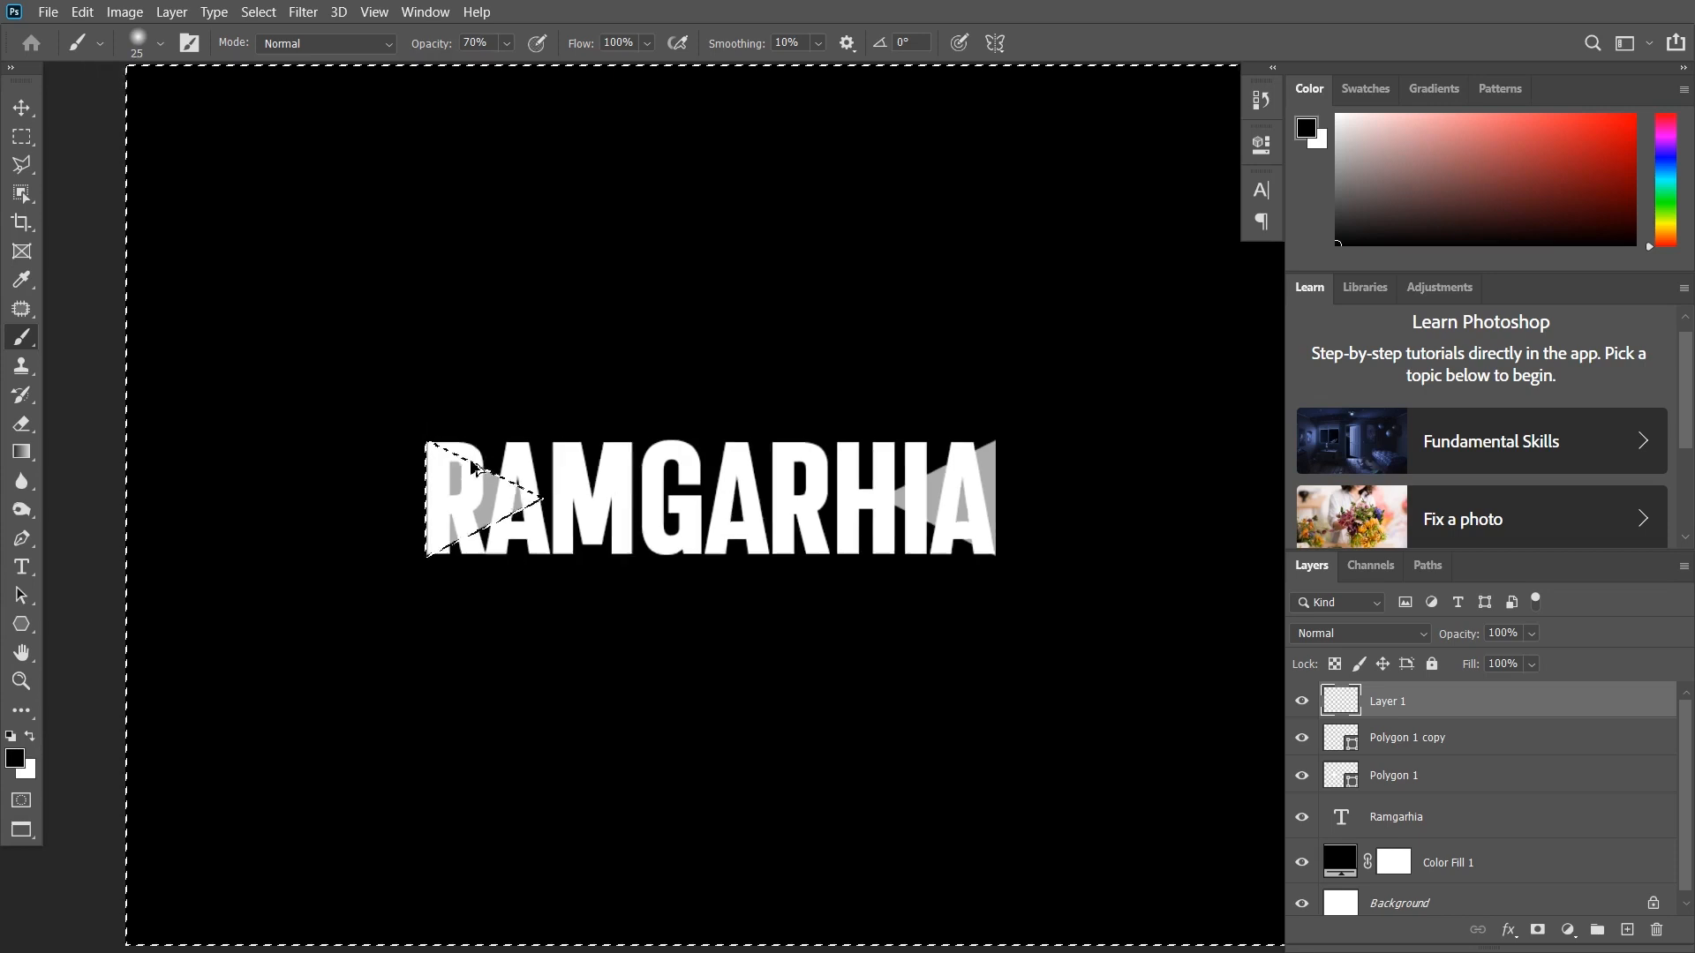
{"action": "mouse_move", "coordinate": [445, 452]}
{"action": "left_mouse_down"}
{"action": "mouse_move", "coordinate": [464, 499]}
{"action": "mouse_move", "coordinate": [499, 517]}
{"action": "mouse_move", "coordinate": [529, 494]}
{"action": "mouse_move", "coordinate": [477, 533]}
{"action": "left_mouse_up"}
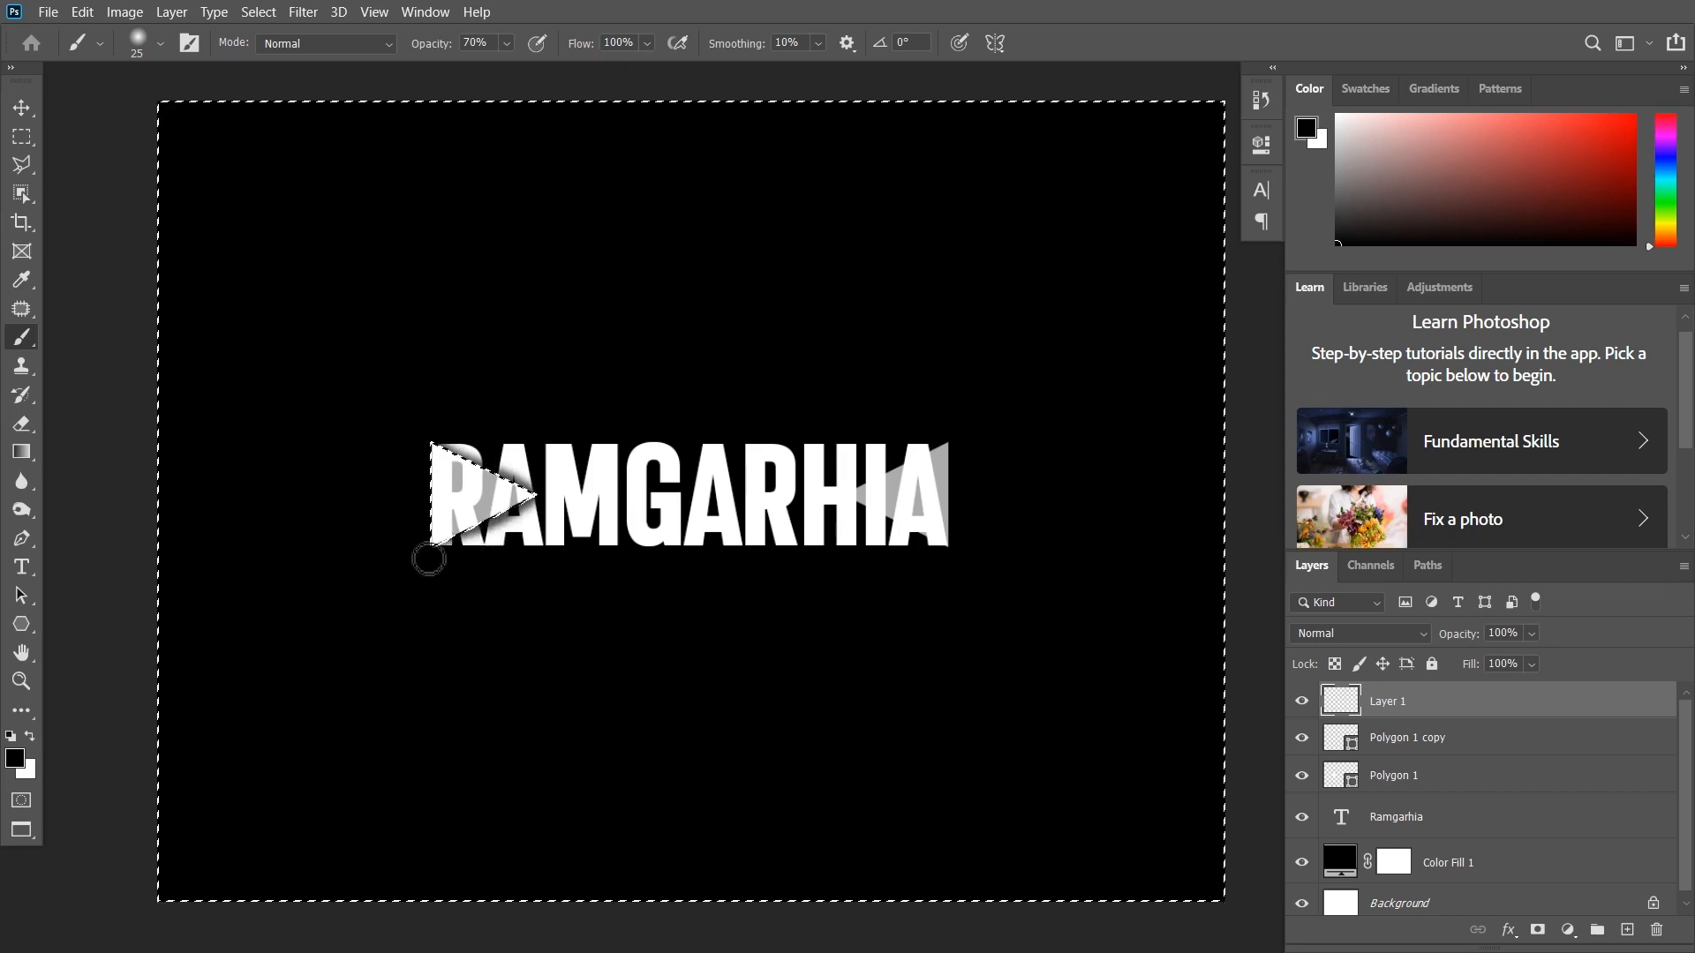
{"action": "key", "text": "ctrl+d"}
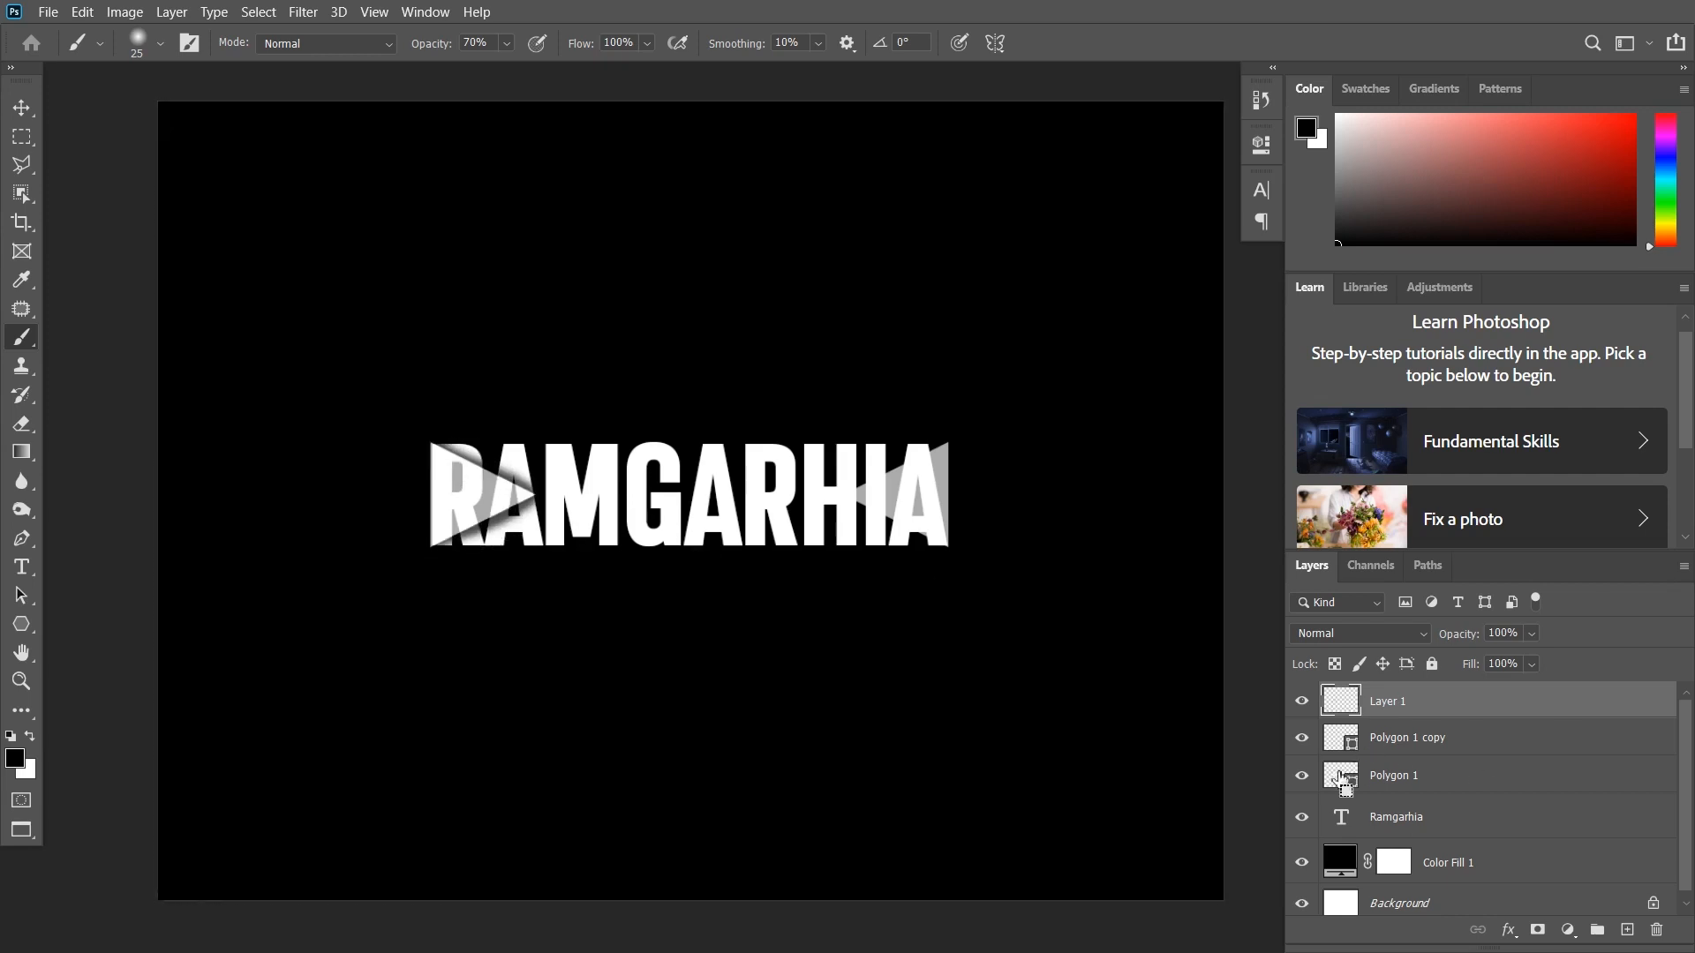
- Select everything outside the triangle over the final A, paint matching black shadows along its slanted edges, and deselect
{"action": "left_click", "coordinate": [1341, 738], "text": "ctrl"}
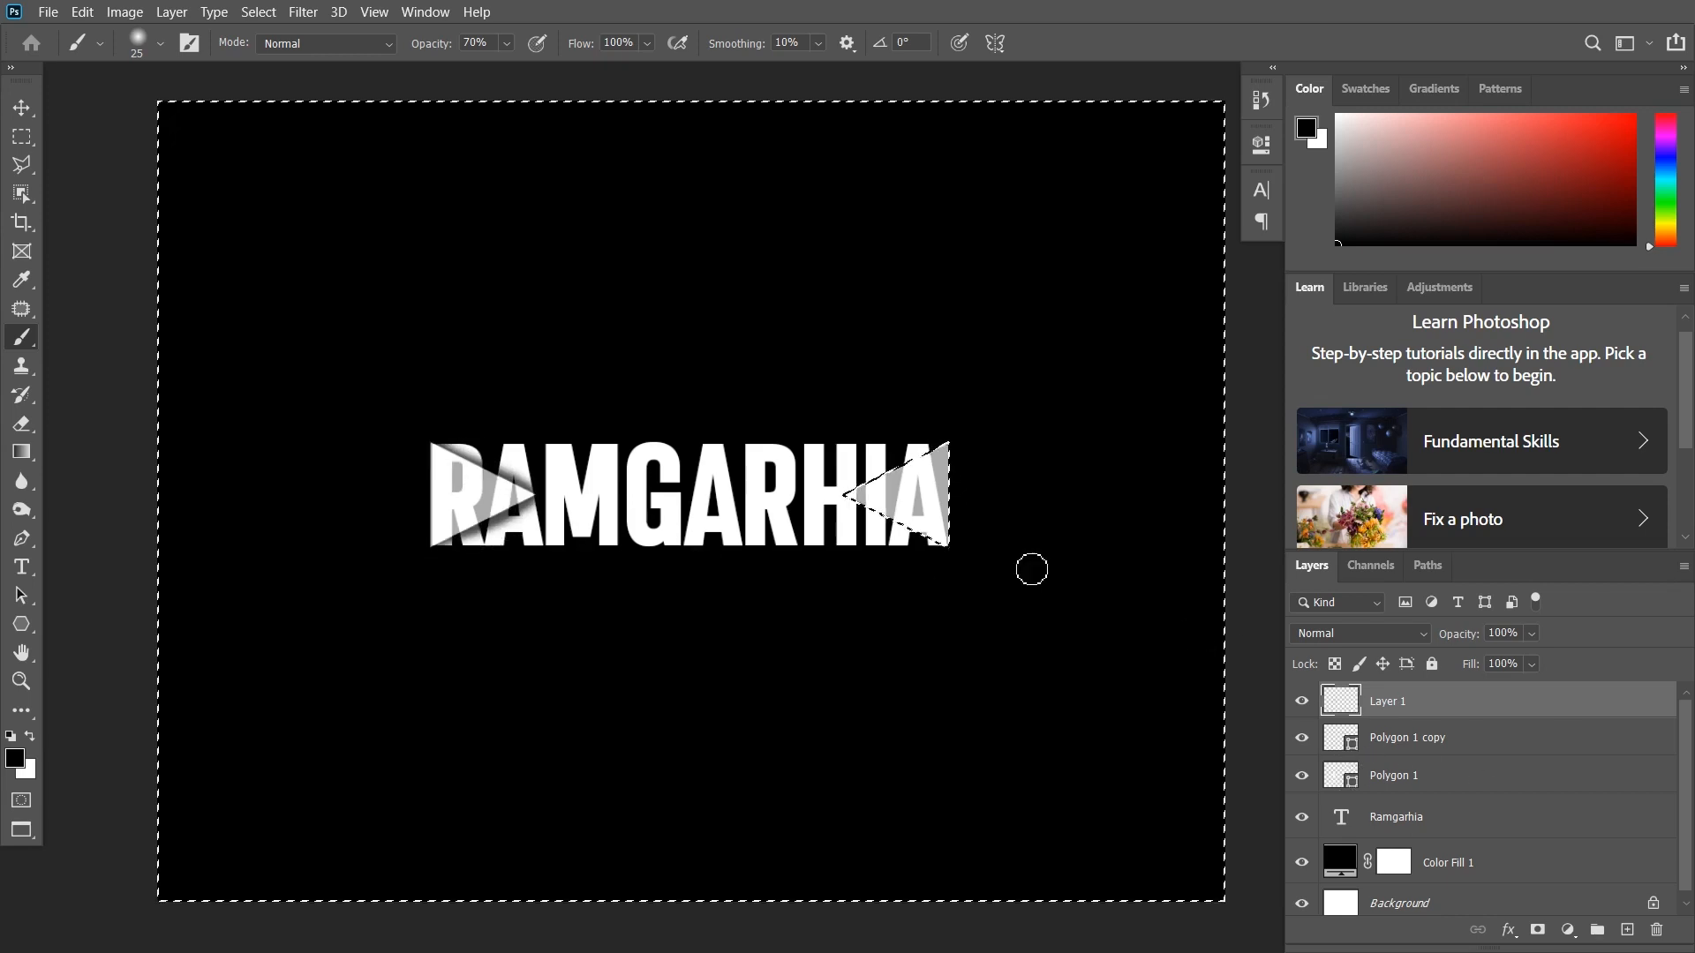
{"action": "mouse_move", "coordinate": [936, 459]}
{"action": "left_mouse_down"}
{"action": "mouse_move", "coordinate": [852, 503]}
{"action": "mouse_move", "coordinate": [918, 534]}
{"action": "left_mouse_up"}
{"action": "key", "text": "ctrl+d"}
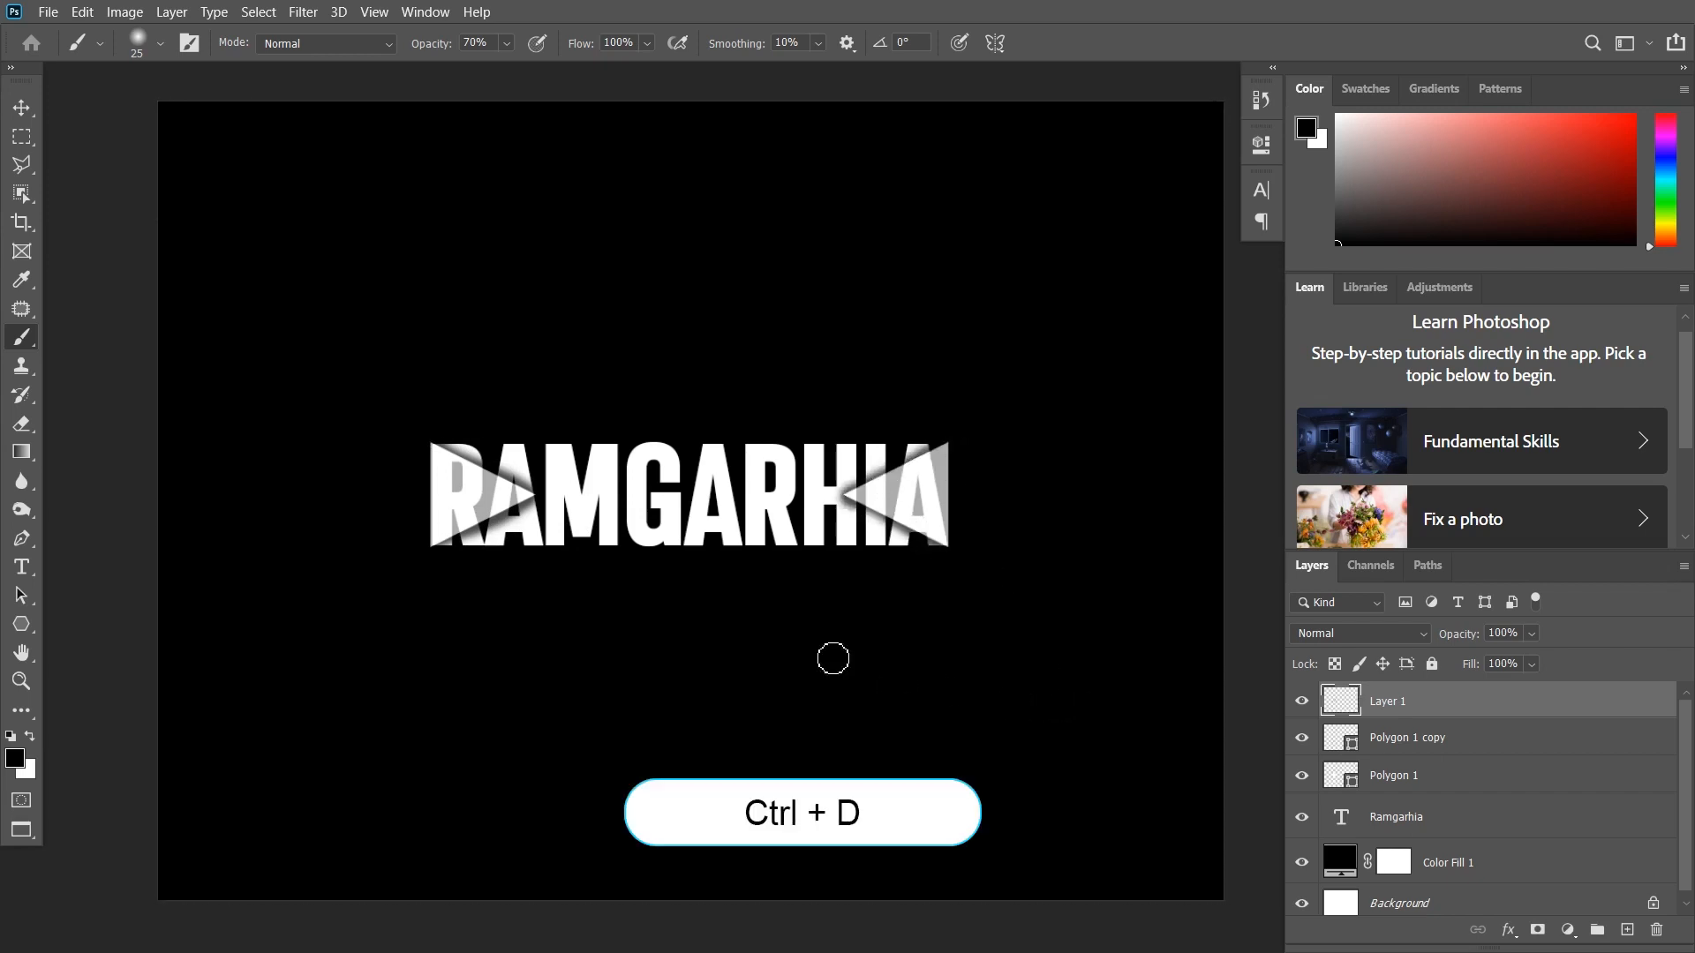
- Delete both triangle shape layers, keeping the painted shadow layer
{"action": "key", "text": "v"}
{"action": "left_click", "coordinate": [1409, 741]}
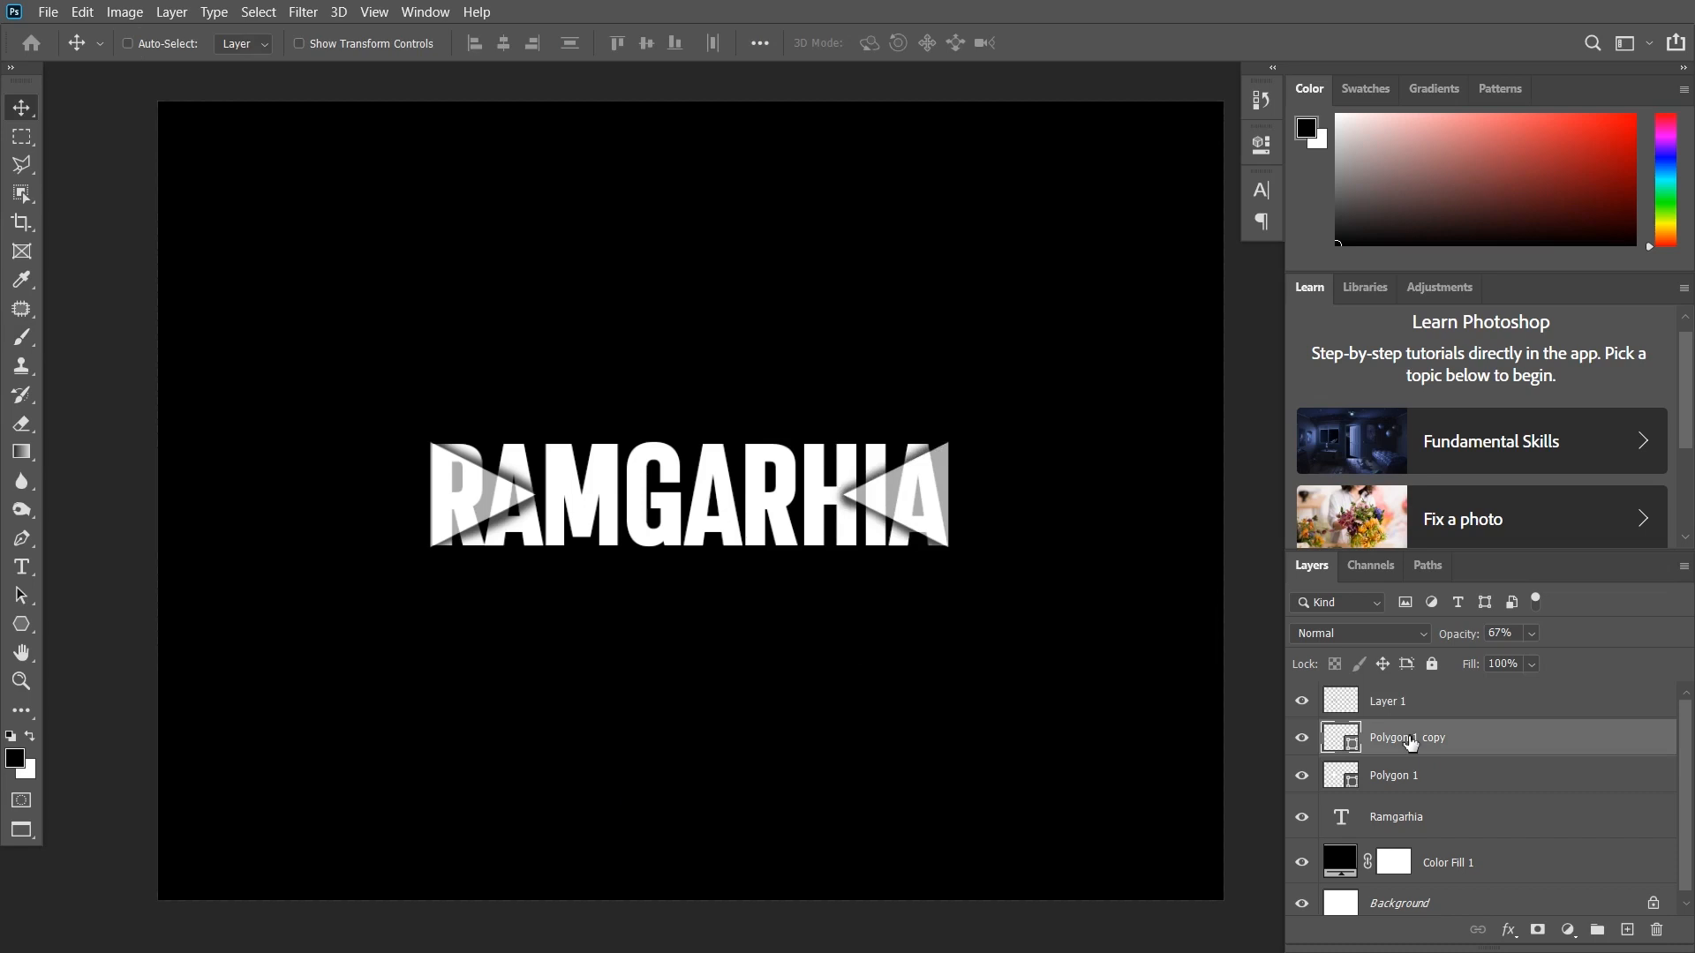
{"action": "key", "text": "Delete"}
{"action": "key", "text": "Delete"}
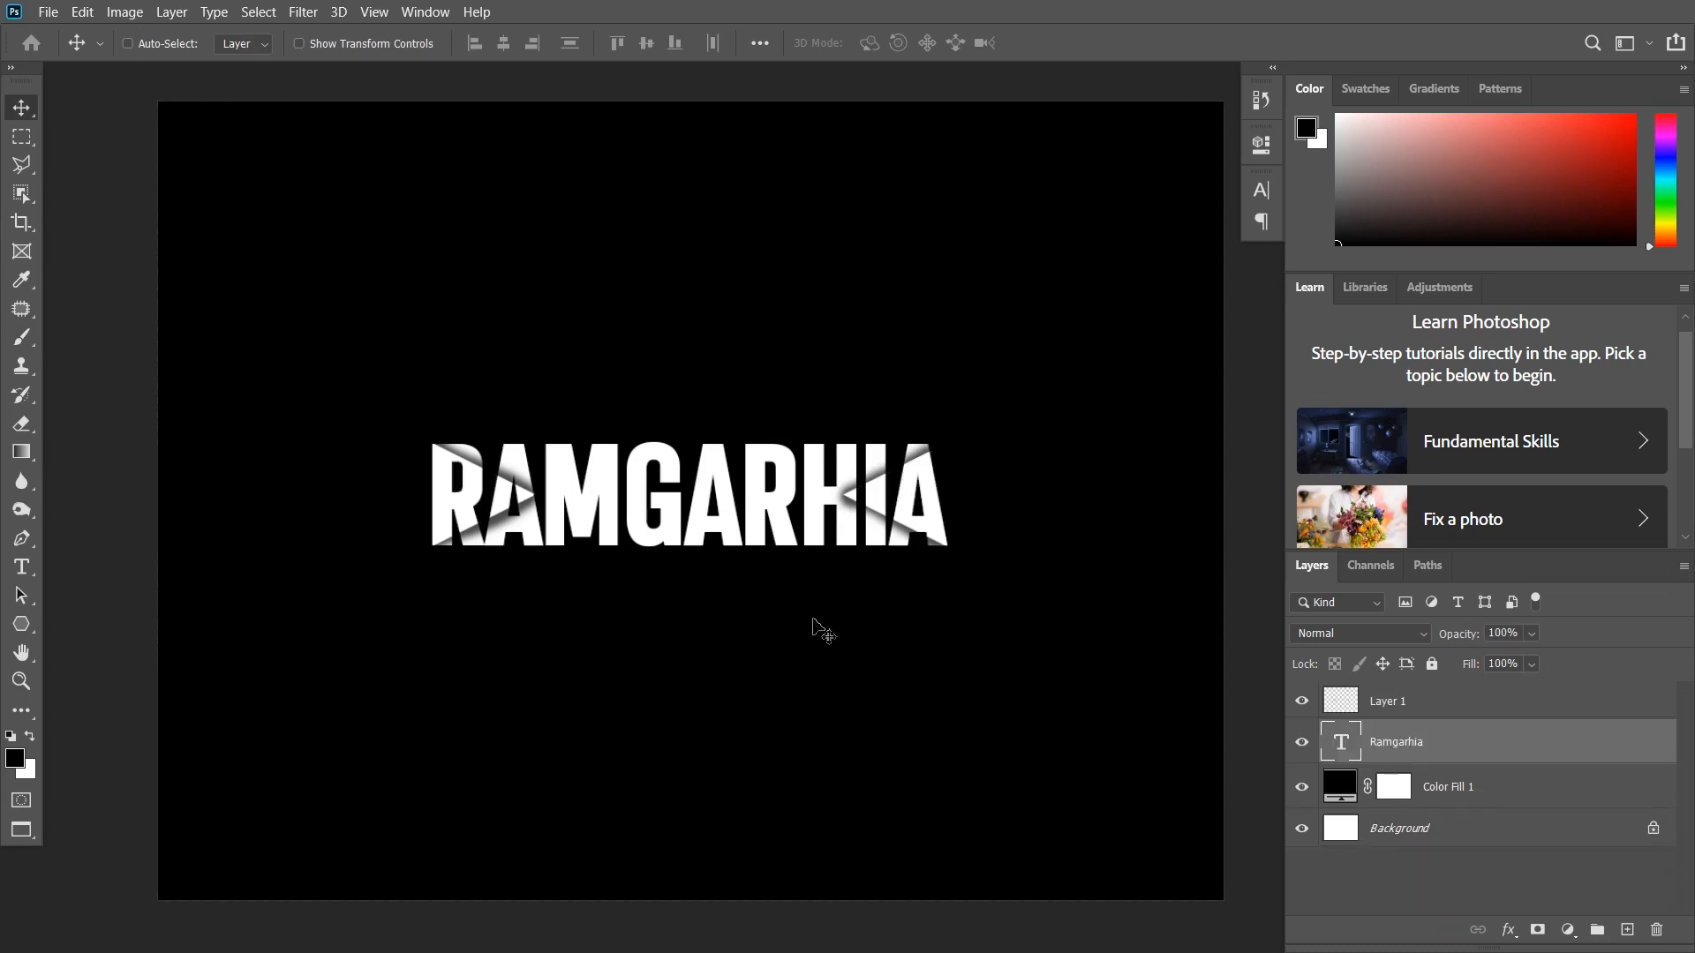
{"action": "scroll", "coordinate": [688, 583], "scroll_direction": "down", "scroll_amount": 2}
{"action": "scroll", "coordinate": [688, 580], "scroll_direction": "up", "scroll_amount": 1}
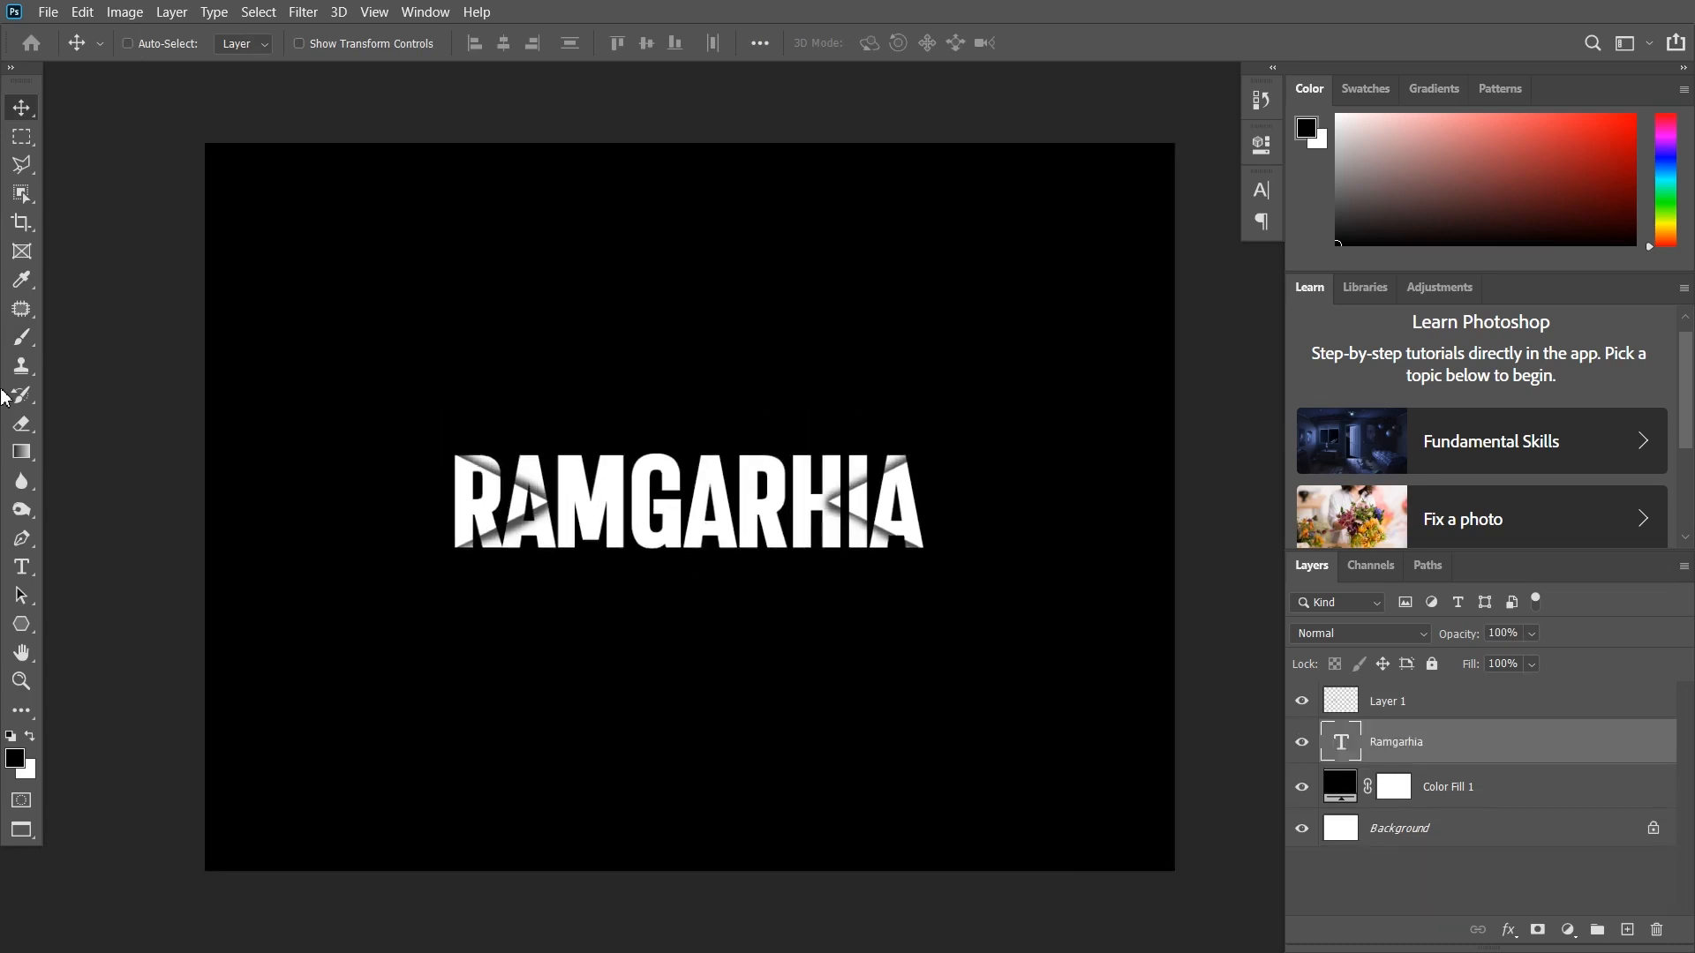
- Draw a vertical rectangle of 110 × 1090 px over the letter G, spanning the full canvas height
{"action": "left_click", "coordinate": [22, 624]}
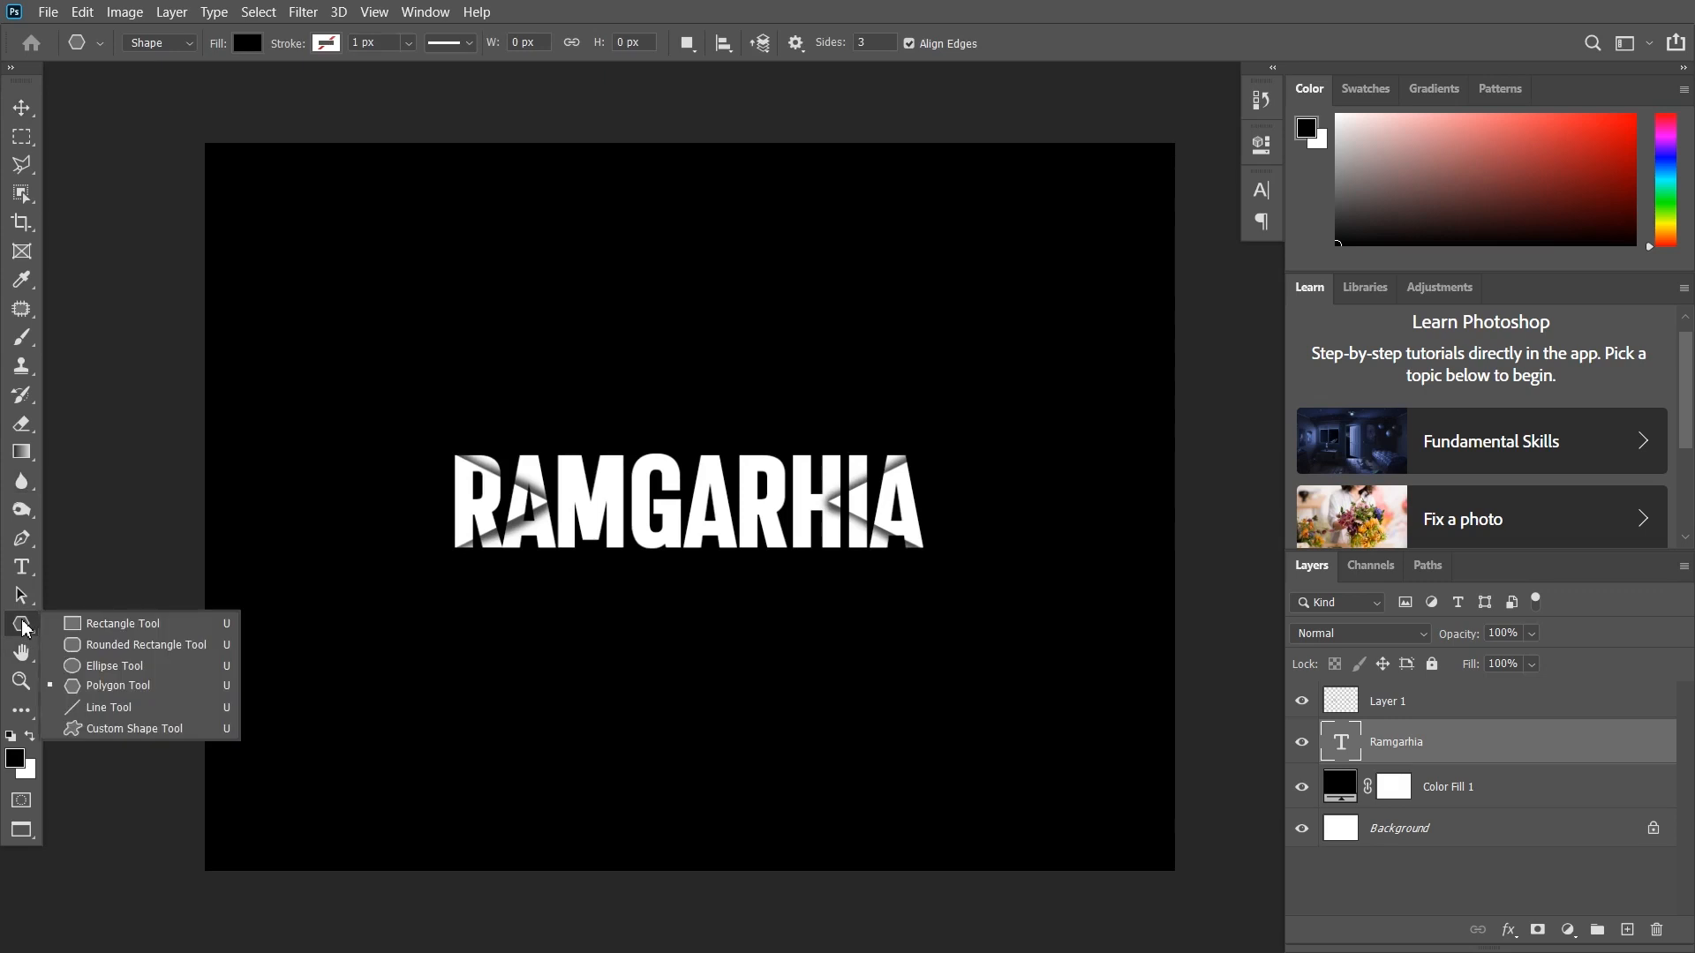
{"action": "left_click", "coordinate": [119, 625]}
{"action": "scroll", "coordinate": [618, 163], "scroll_direction": "down", "scroll_amount": 1}
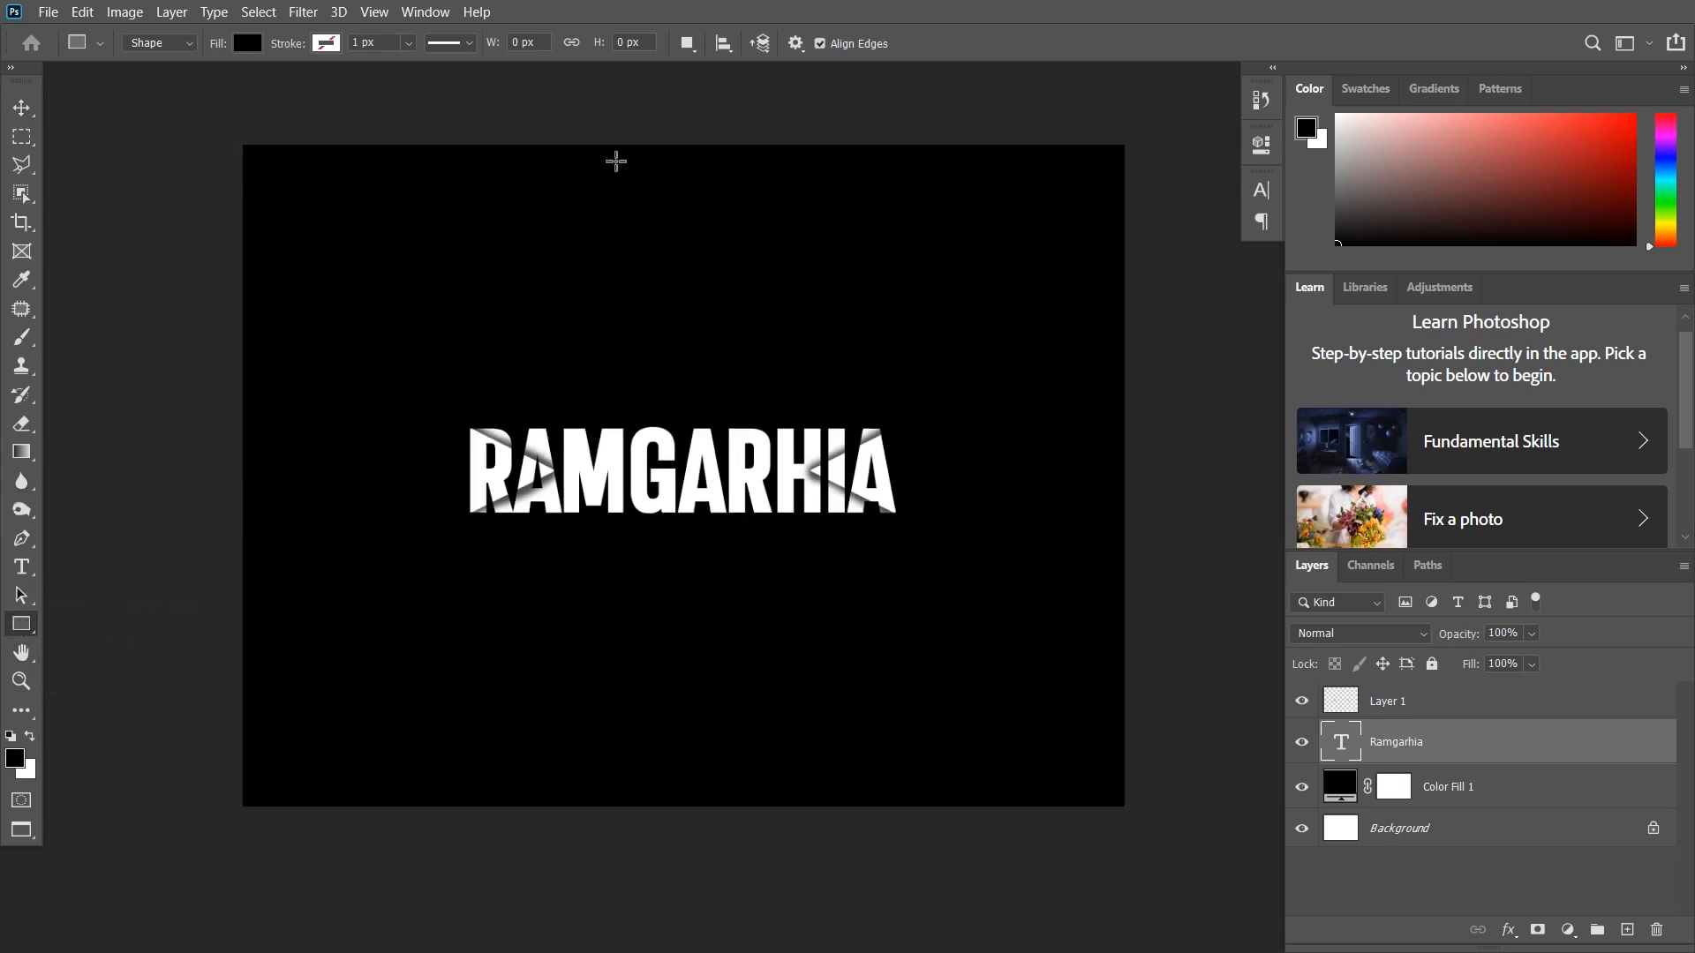
{"action": "left_click_drag", "start_coordinate": [619, 106], "coordinate": [703, 913]}
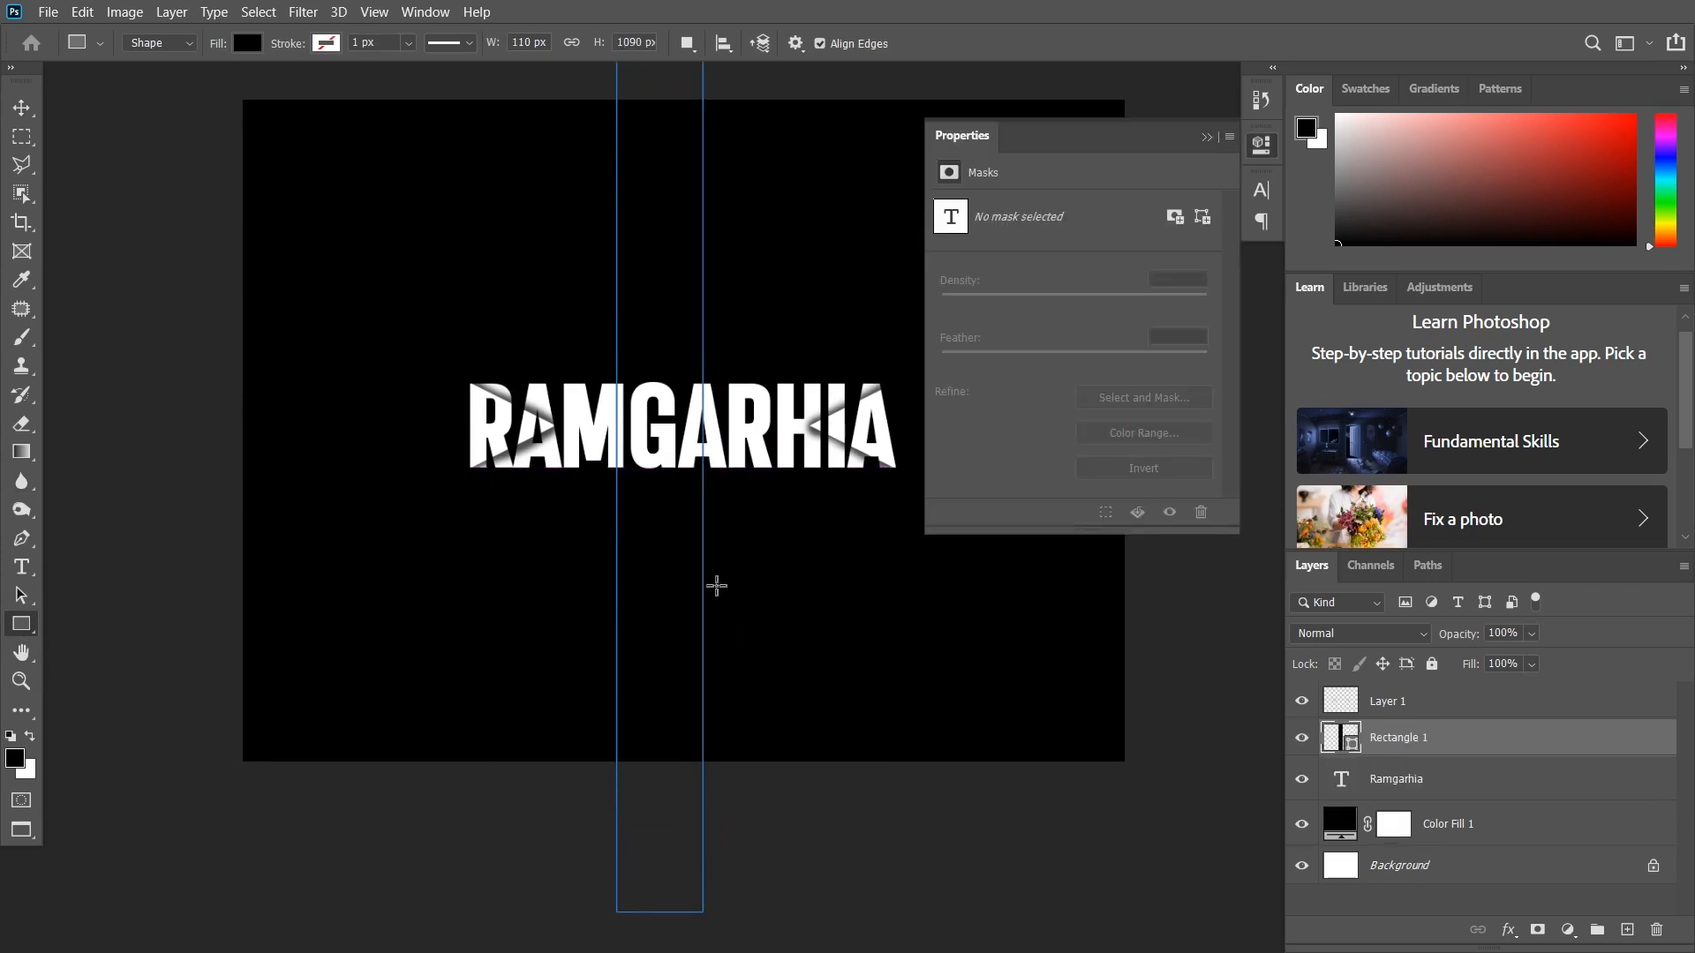
- Change the vertical rectangle's fill to red
{"action": "left_click", "coordinate": [248, 42]}
{"action": "left_click", "coordinate": [180, 155]}
{"action": "key", "text": "v"}
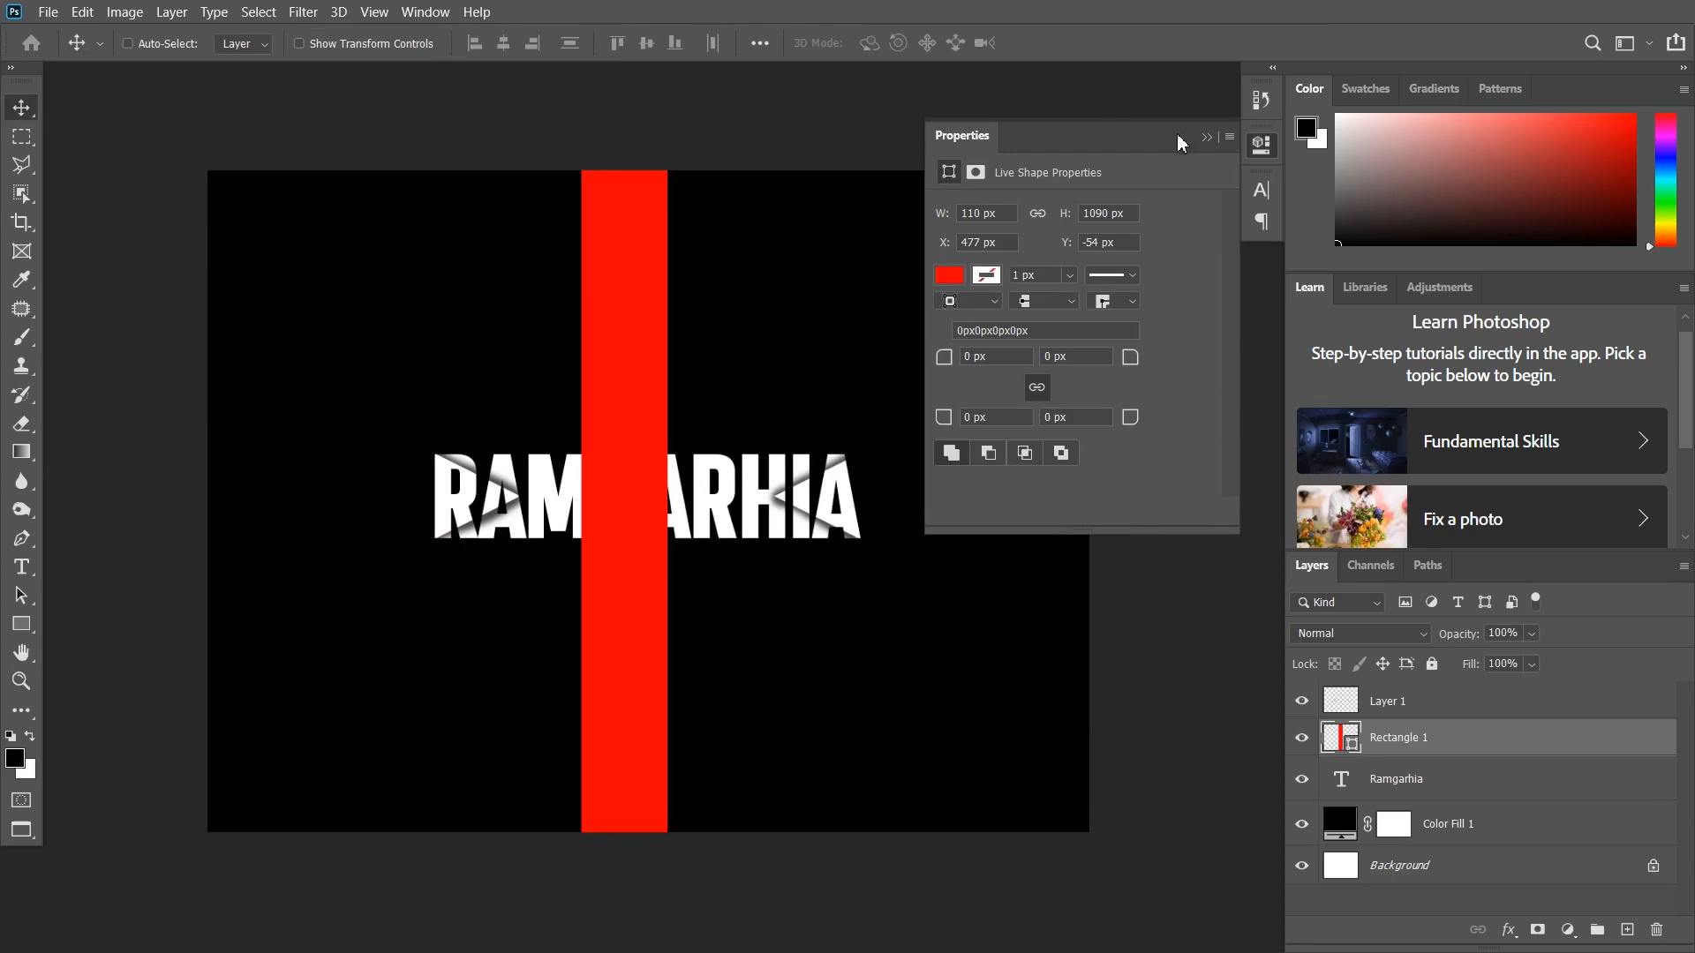
{"action": "left_click", "coordinate": [1206, 137]}
{"action": "scroll", "coordinate": [630, 388], "scroll_direction": "down", "scroll_amount": 1}
{"action": "key", "text": "ctrl+t"}
{"action": "key", "text": "Escape"}
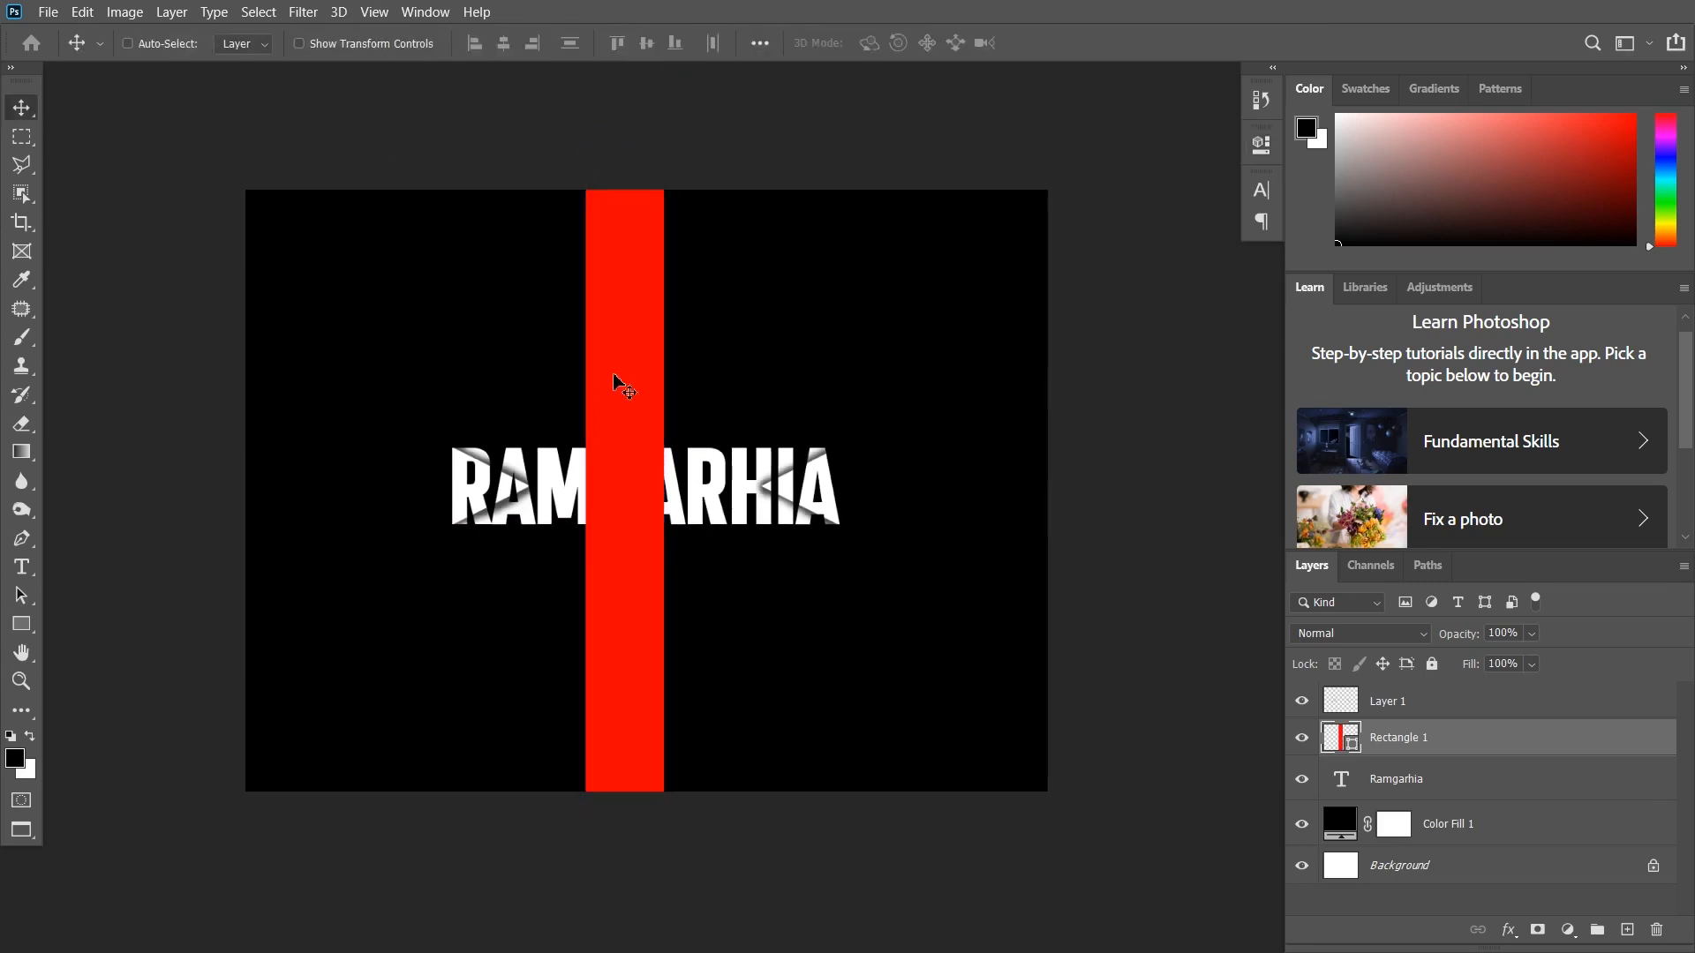
- Duplicate the vertical red band and rotate the copy 90° clockwise to form a horizontal band
{"action": "key", "text": "ctrl+j"}
{"action": "key", "text": "ctrl+t"}
{"action": "right_click", "coordinate": [616, 298]}
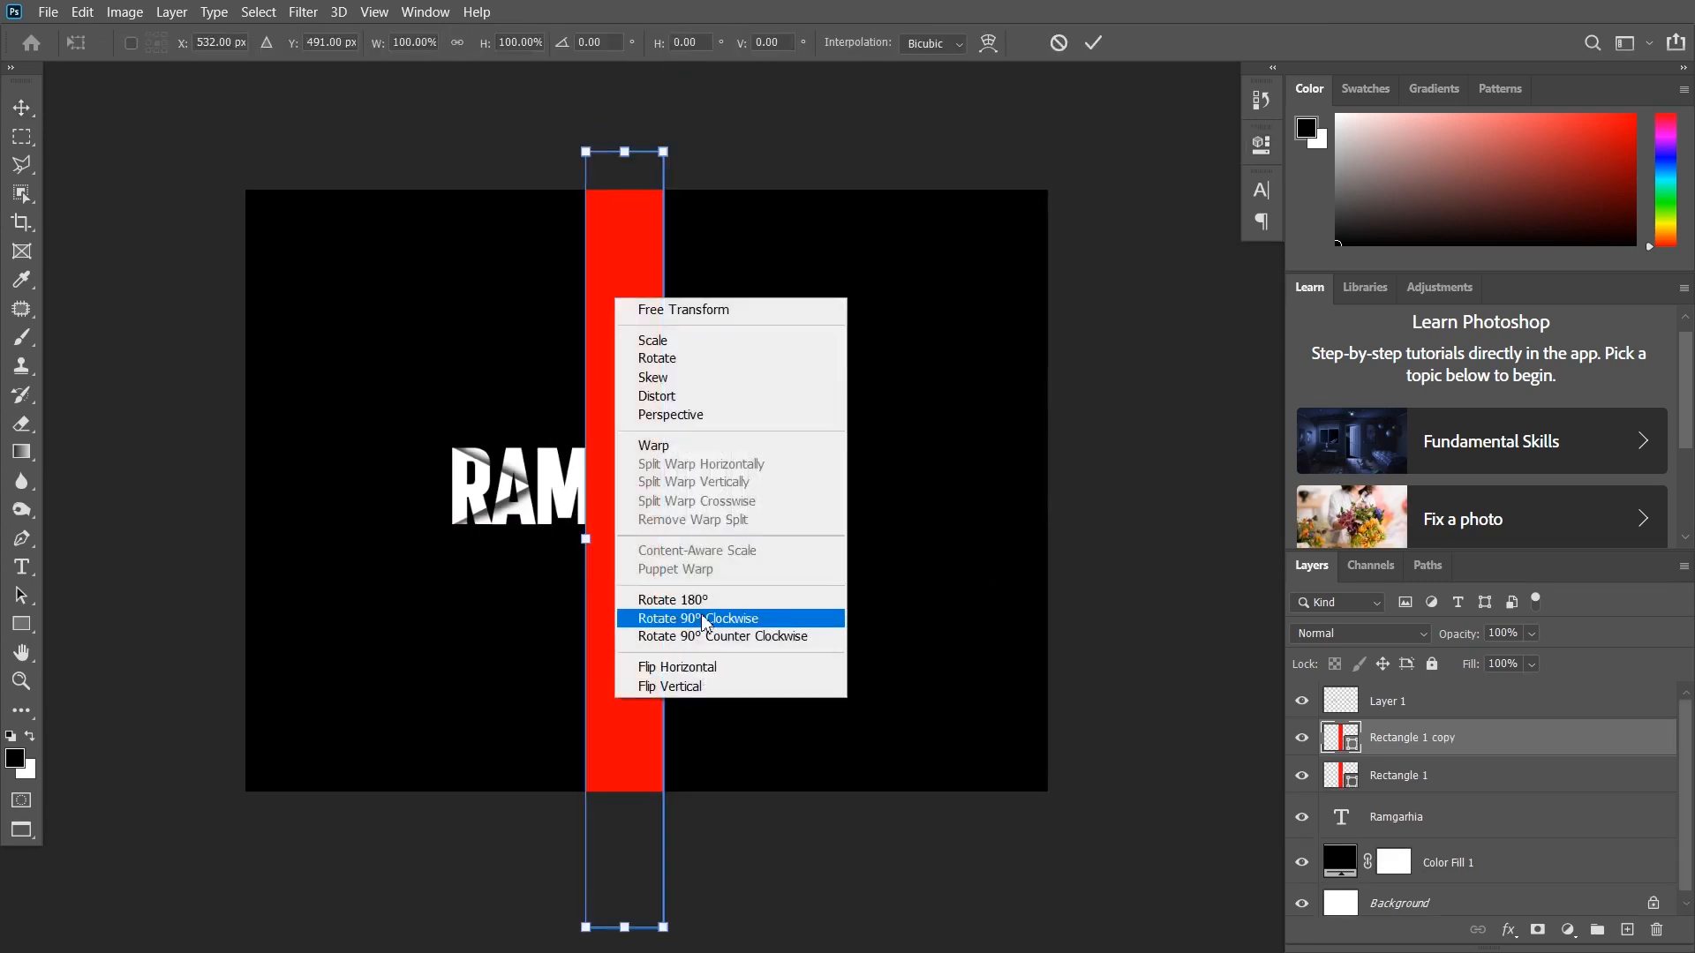
{"action": "left_click", "coordinate": [640, 618]}
{"action": "key", "text": "Return"}
- Combine both red band layers into one smart object
{"action": "left_click", "coordinate": [1431, 777], "text": "ctrl"}
{"action": "right_click", "coordinate": [1501, 776]}
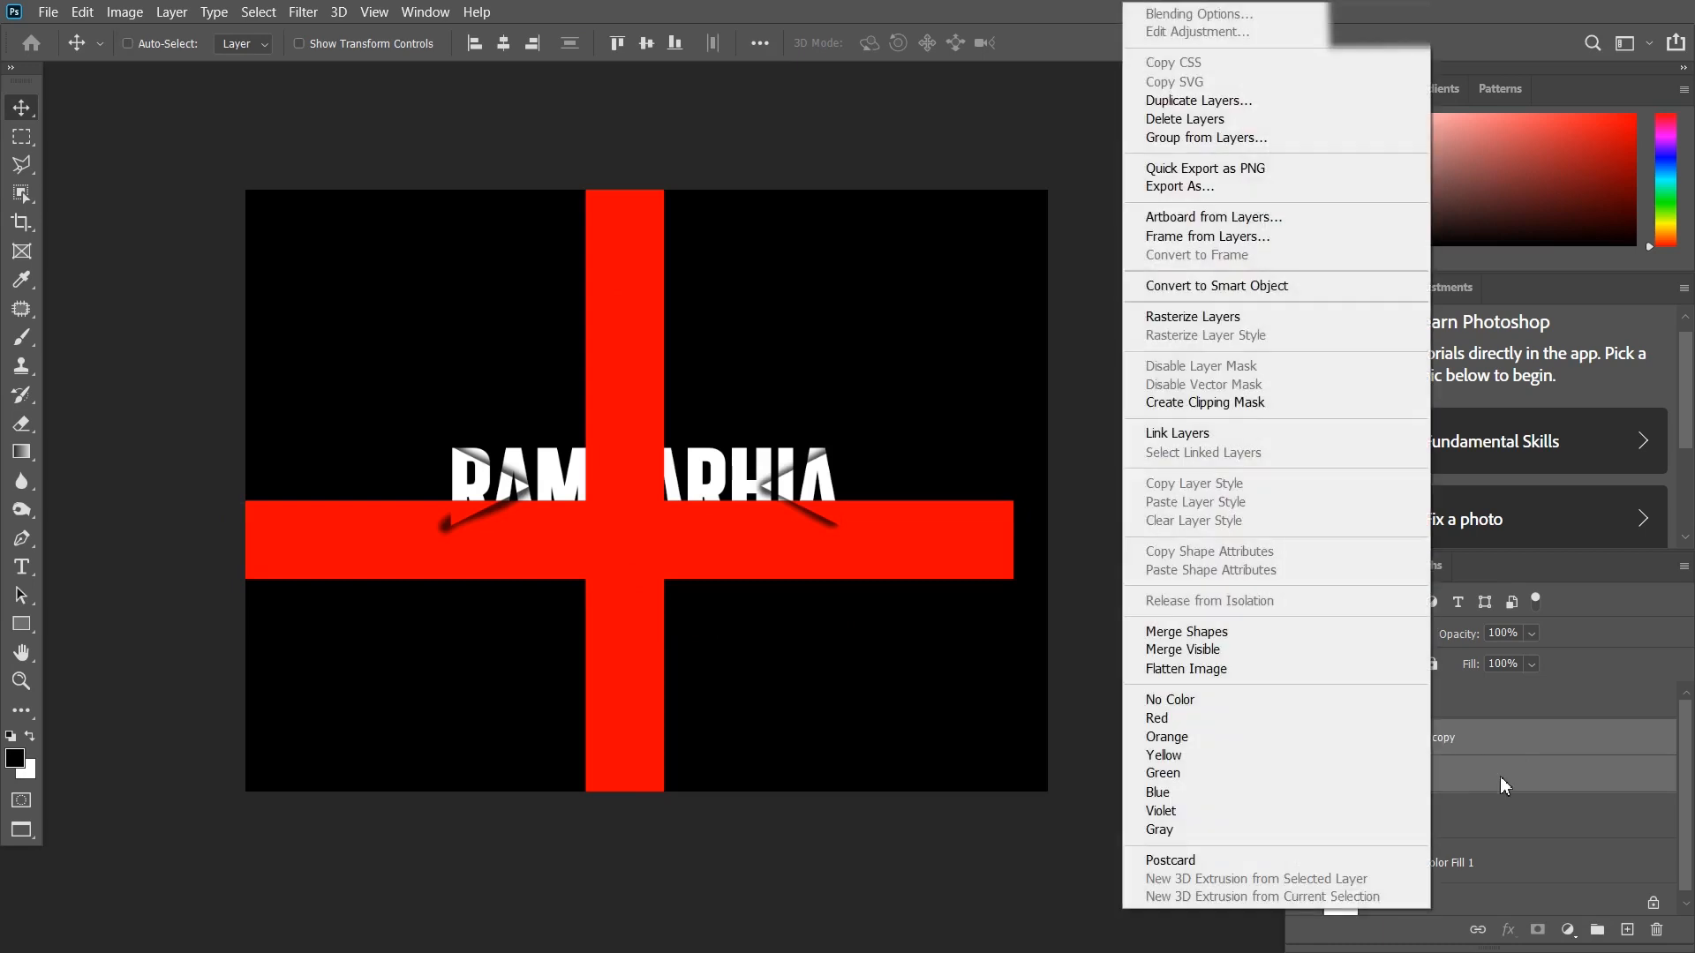
{"action": "left_click", "coordinate": [1174, 280]}
- Rotate the red cross 45° into an X and enlarge it so its arms span the canvas height
{"action": "key", "text": "ctrl+t"}
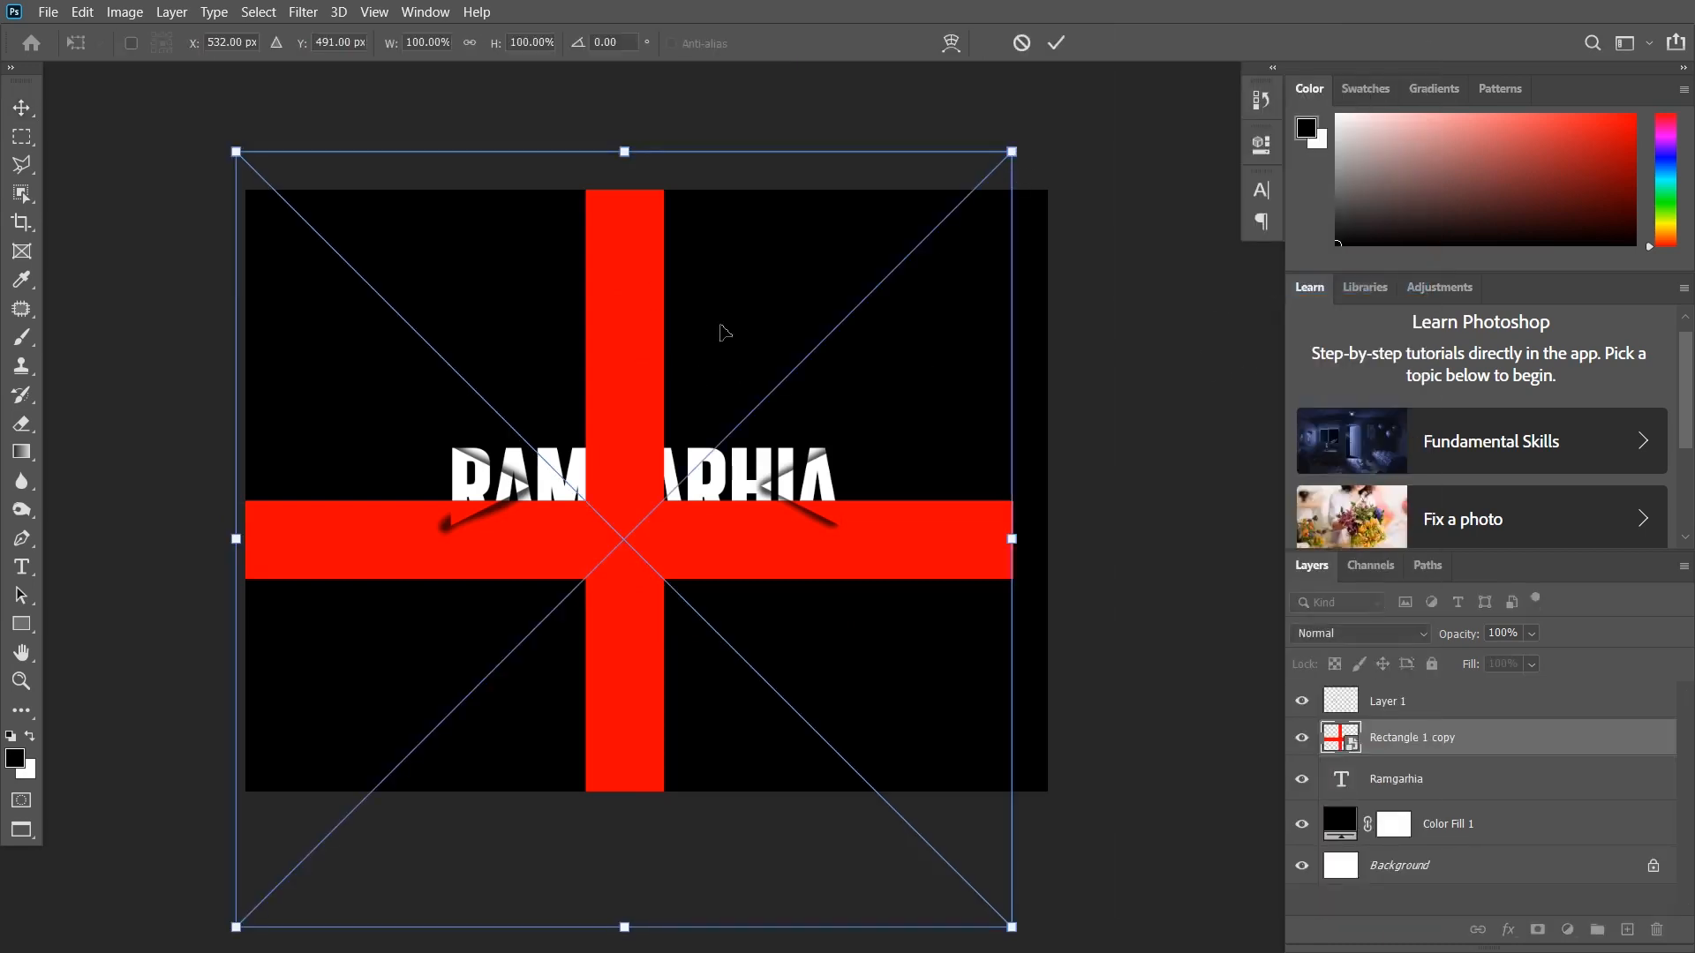
{"action": "right_click", "coordinate": [654, 290]}
{"action": "left_click", "coordinate": [630, 43]}
{"action": "double_click", "coordinate": [634, 41]}
{"action": "type", "text": "45"}
{"action": "scroll", "coordinate": [703, 485], "scroll_direction": "down", "scroll_amount": 1}
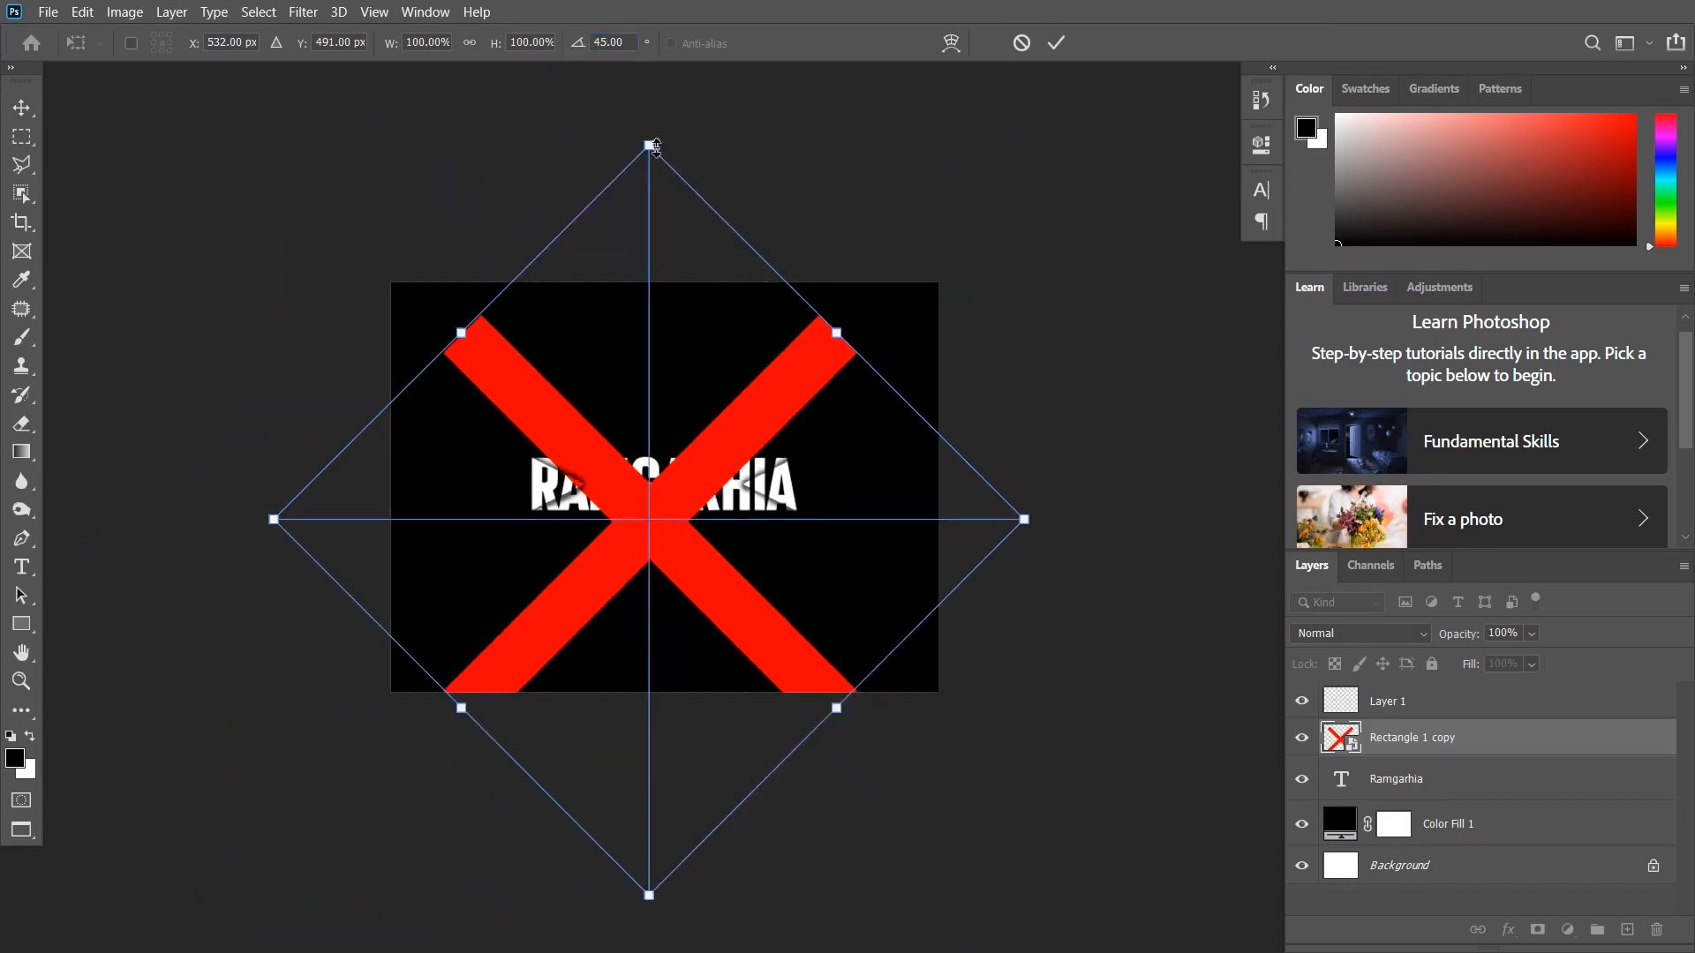
{"action": "left_click_drag", "start_coordinate": [1028, 519], "coordinate": [1200, 521]}
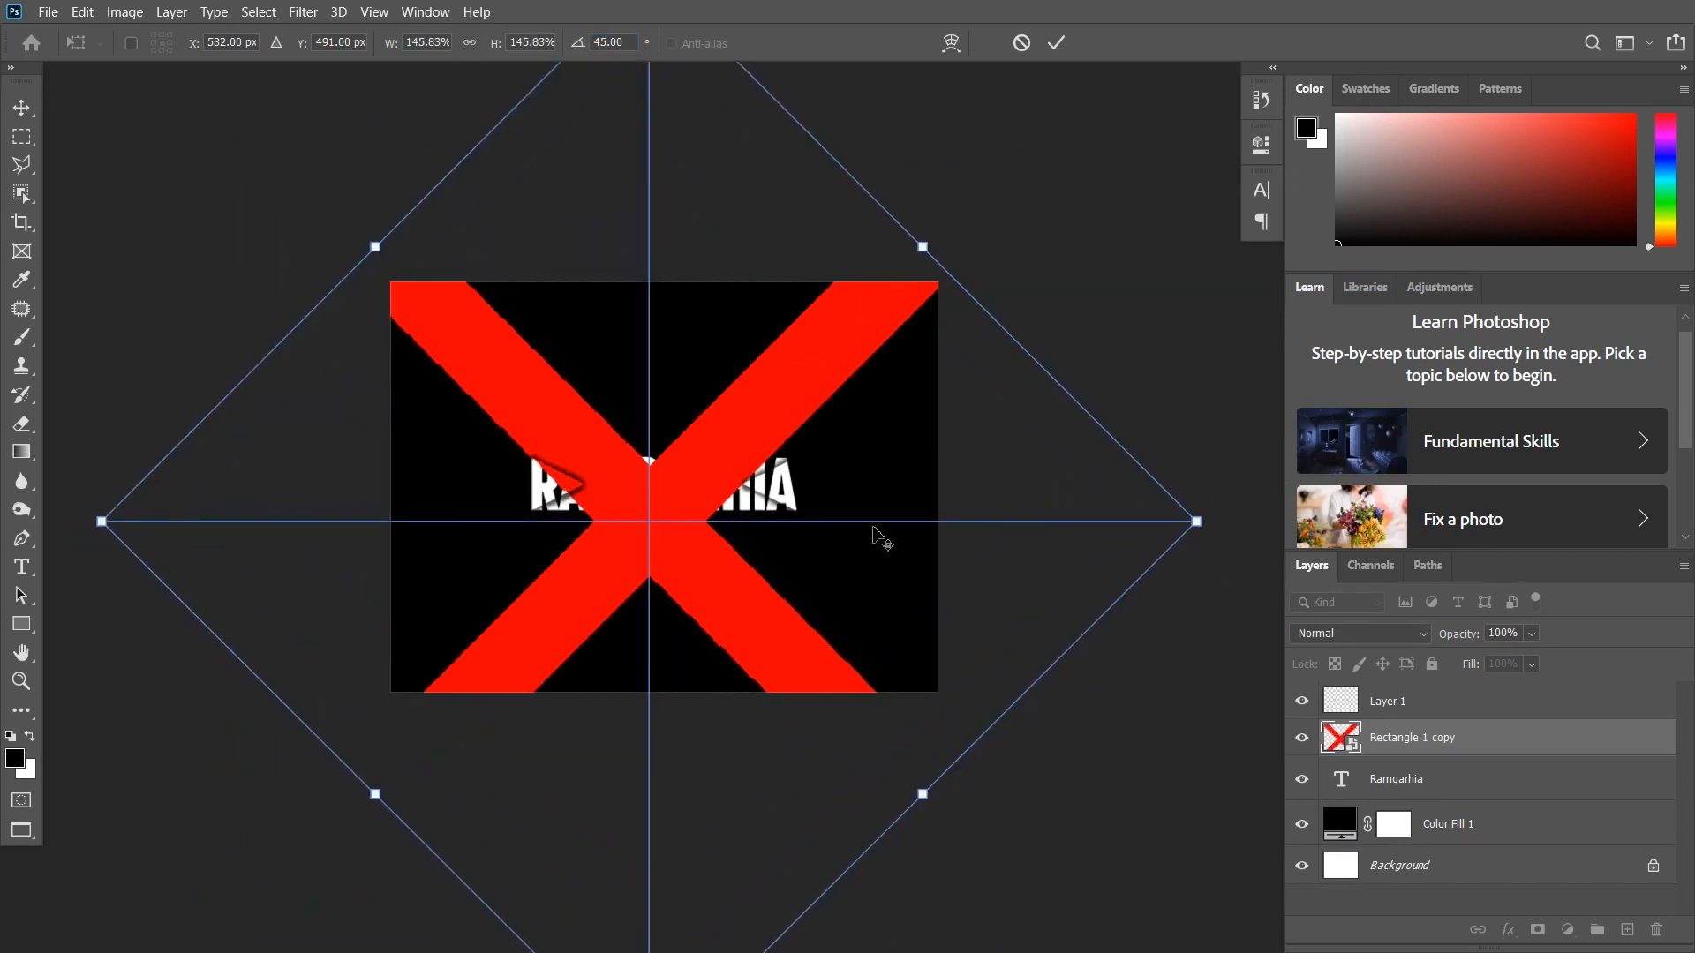
{"action": "key", "text": "Return"}
- Center the red X horizontally and vertically on the canvas, and clear the selection
{"action": "key", "text": "ctrl+a"}
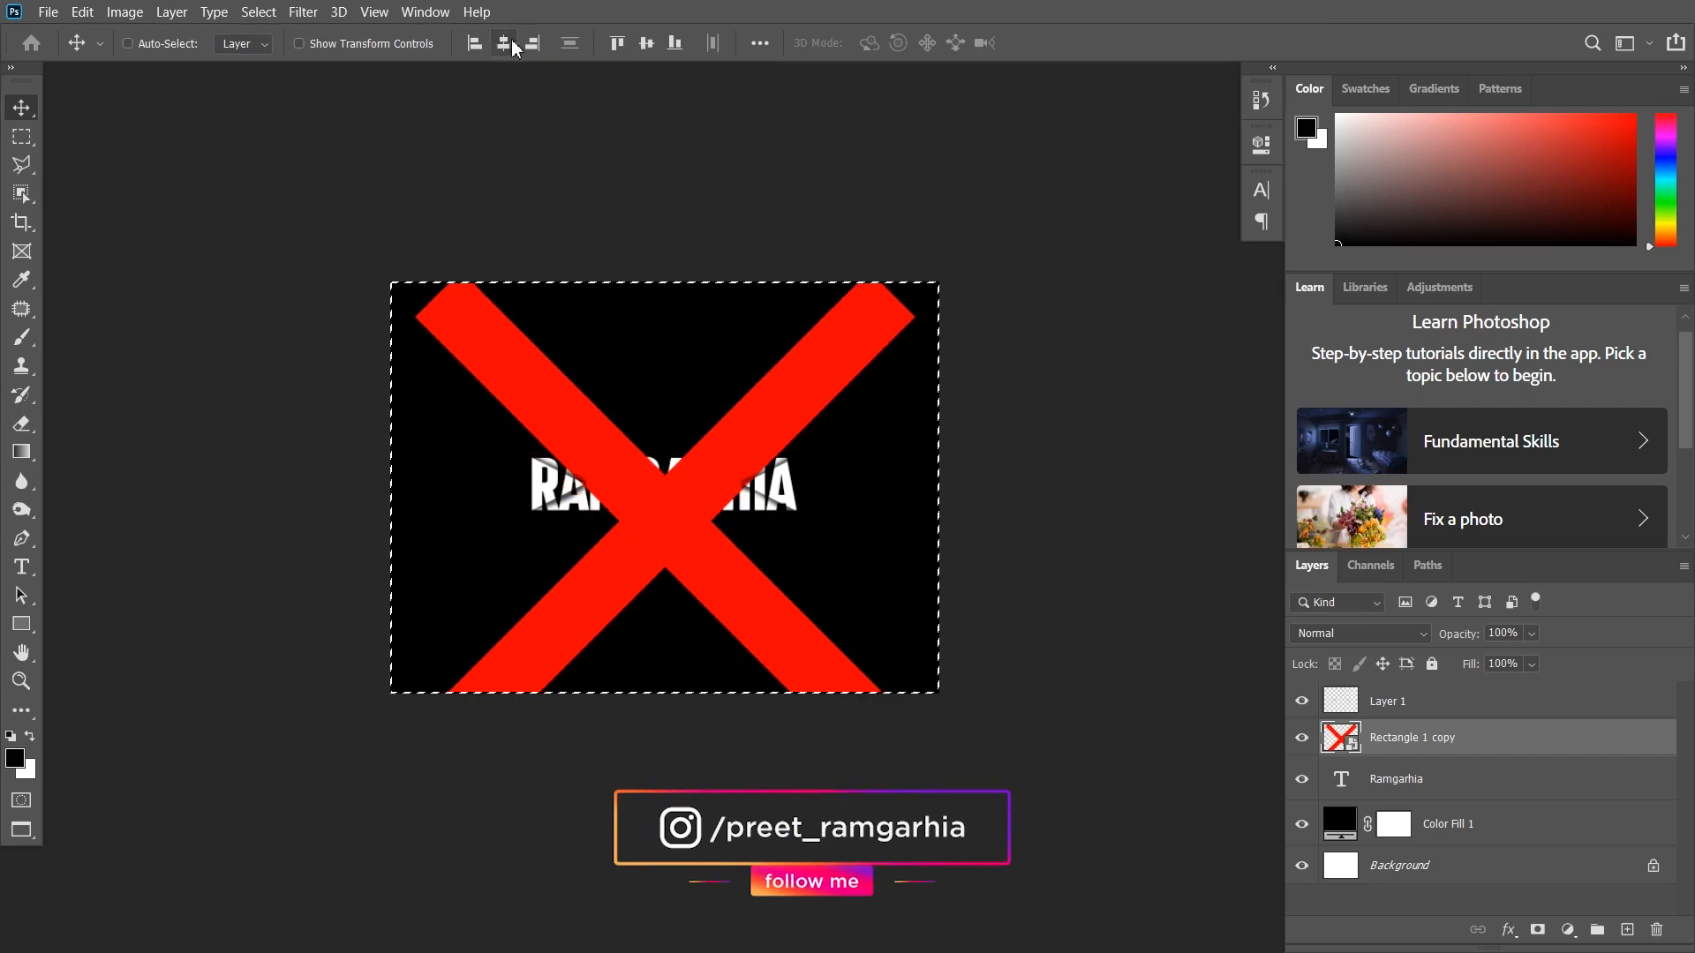
{"action": "left_click", "coordinate": [503, 44]}
{"action": "left_click", "coordinate": [649, 43]}
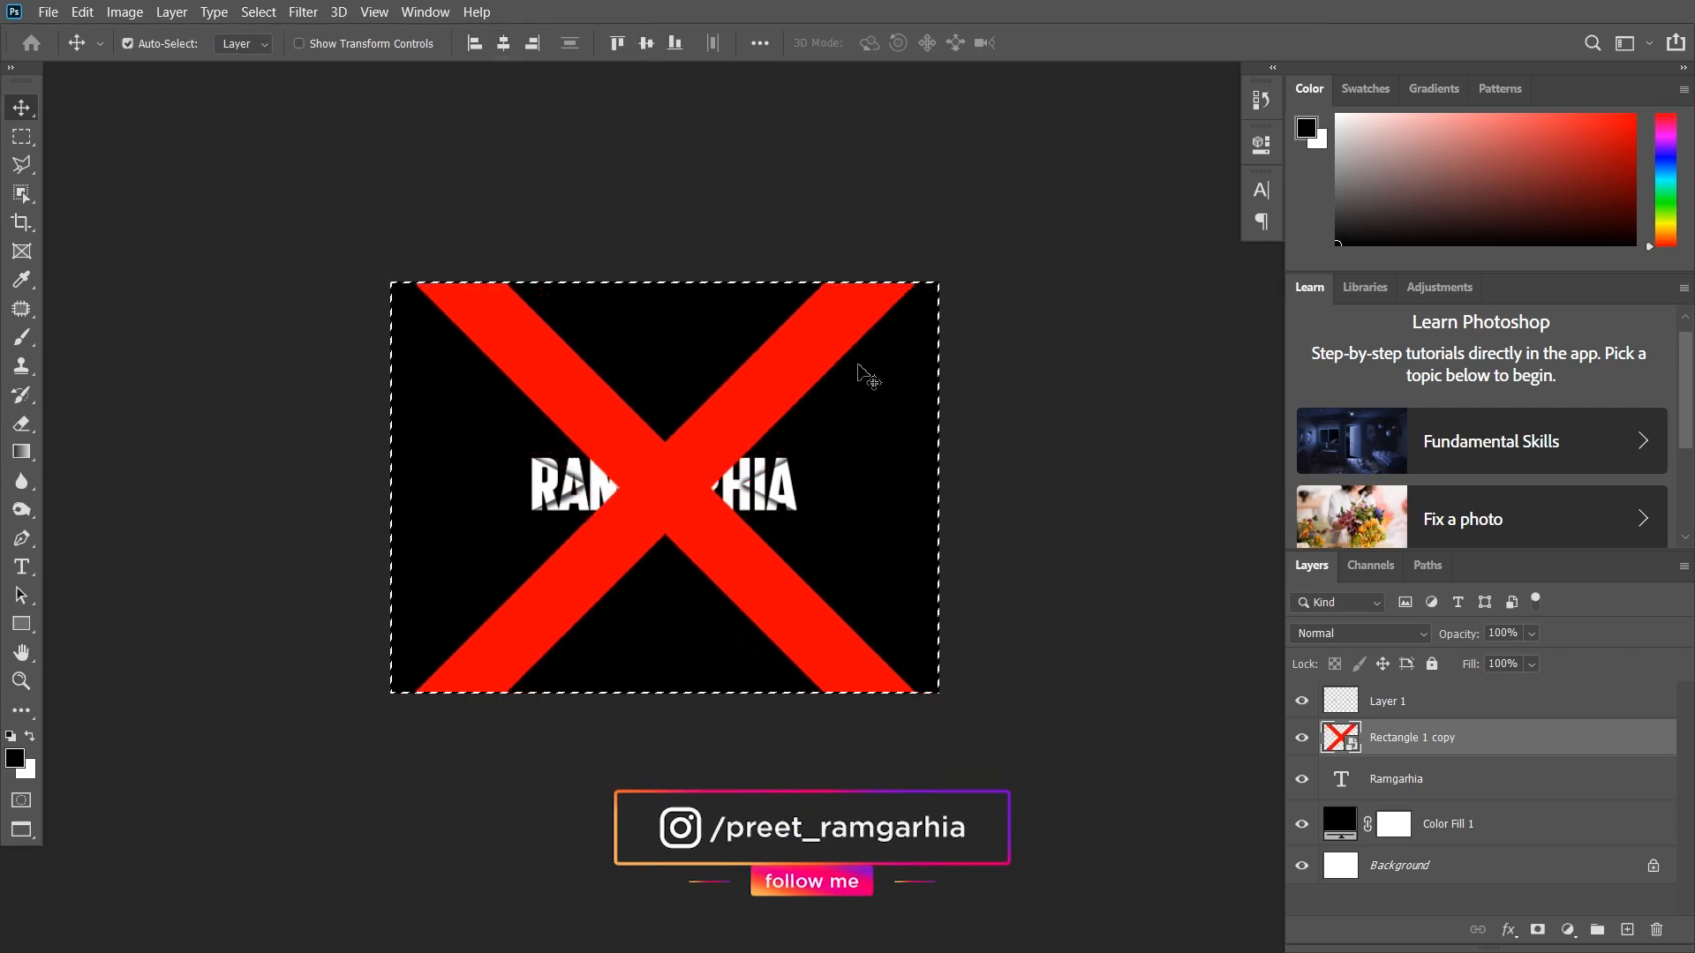
{"action": "key", "text": "ctrl+d"}
- Place the red X layer beneath the Ramgarhia text layer and lower its opacity to 13%
{"action": "scroll", "coordinate": [778, 468], "scroll_direction": "up", "scroll_amount": 1}
{"action": "scroll", "coordinate": [779, 468], "scroll_direction": "up", "scroll_amount": 2}
{"action": "scroll", "coordinate": [778, 468], "scroll_direction": "down", "scroll_amount": 1}
{"action": "left_click_drag", "start_coordinate": [1412, 741], "coordinate": [1415, 803]}
{"action": "left_click", "coordinate": [1531, 632]}
{"action": "left_click_drag", "start_coordinate": [1551, 657], "coordinate": [1468, 665]}
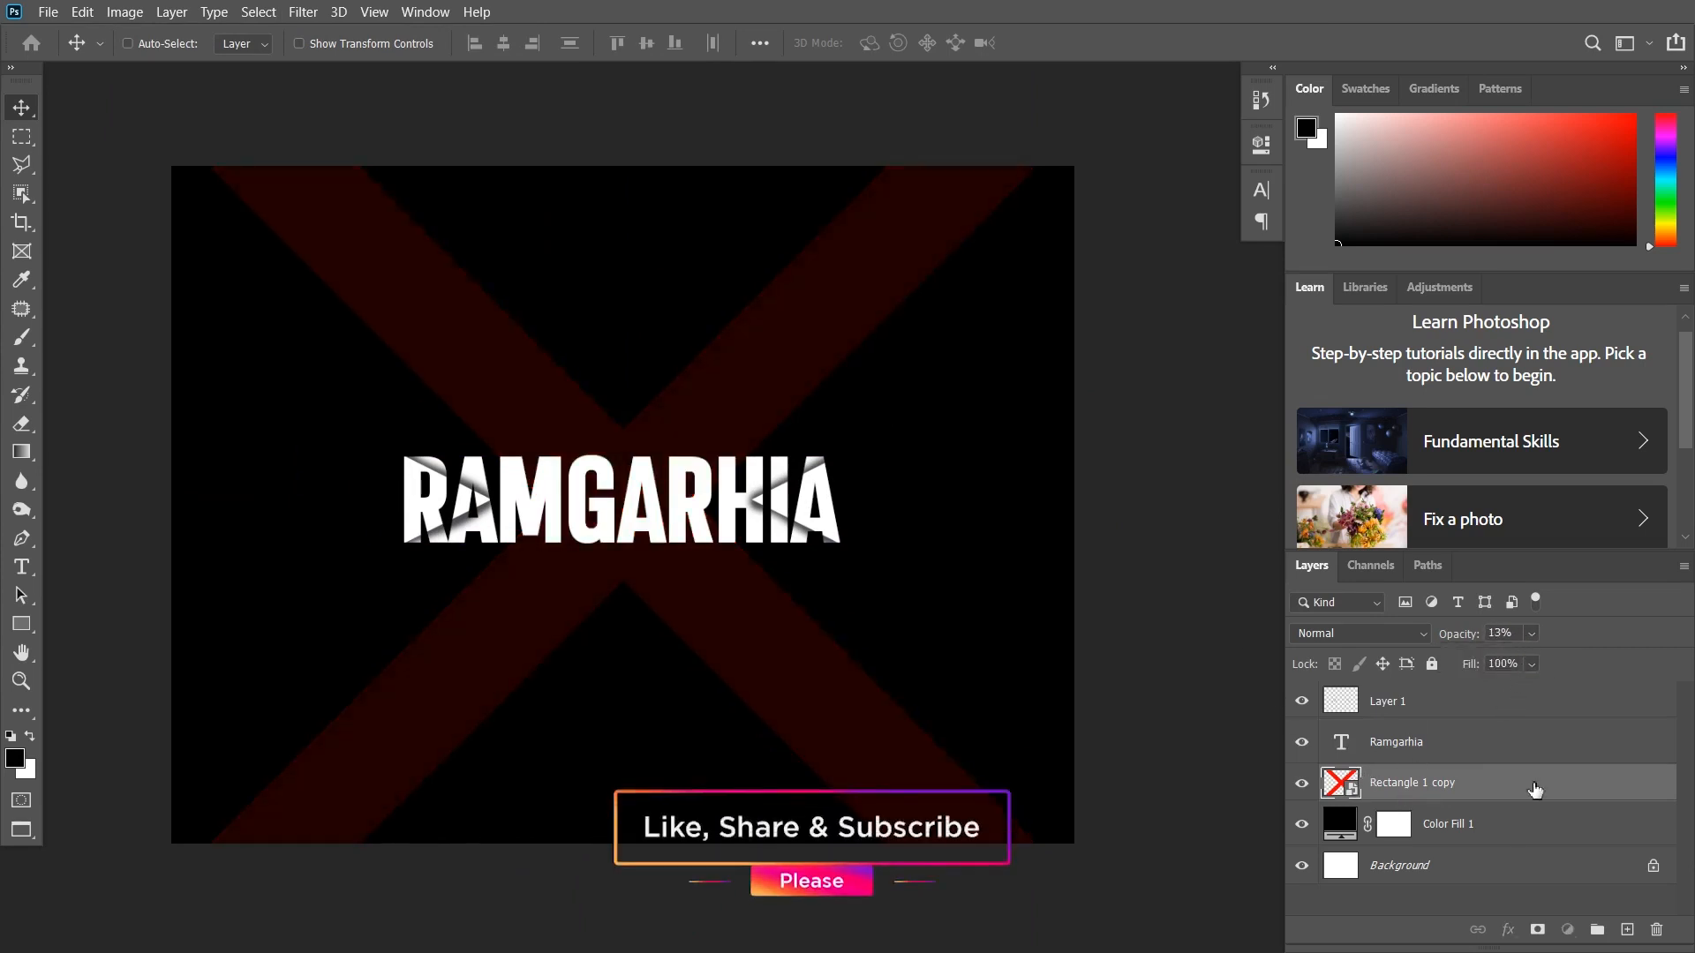
- Duplicate the X above the text layer at 100% opacity with Multiply blending to tint the letters red
{"action": "key", "text": "ctrl+j"}
{"action": "left_click_drag", "start_coordinate": [1422, 788], "coordinate": [1417, 724]}
{"action": "left_click_drag", "start_coordinate": [1531, 633], "coordinate": [1590, 658]}
{"action": "left_click", "coordinate": [1359, 633]}
{"action": "left_click", "coordinate": [1311, 442]}
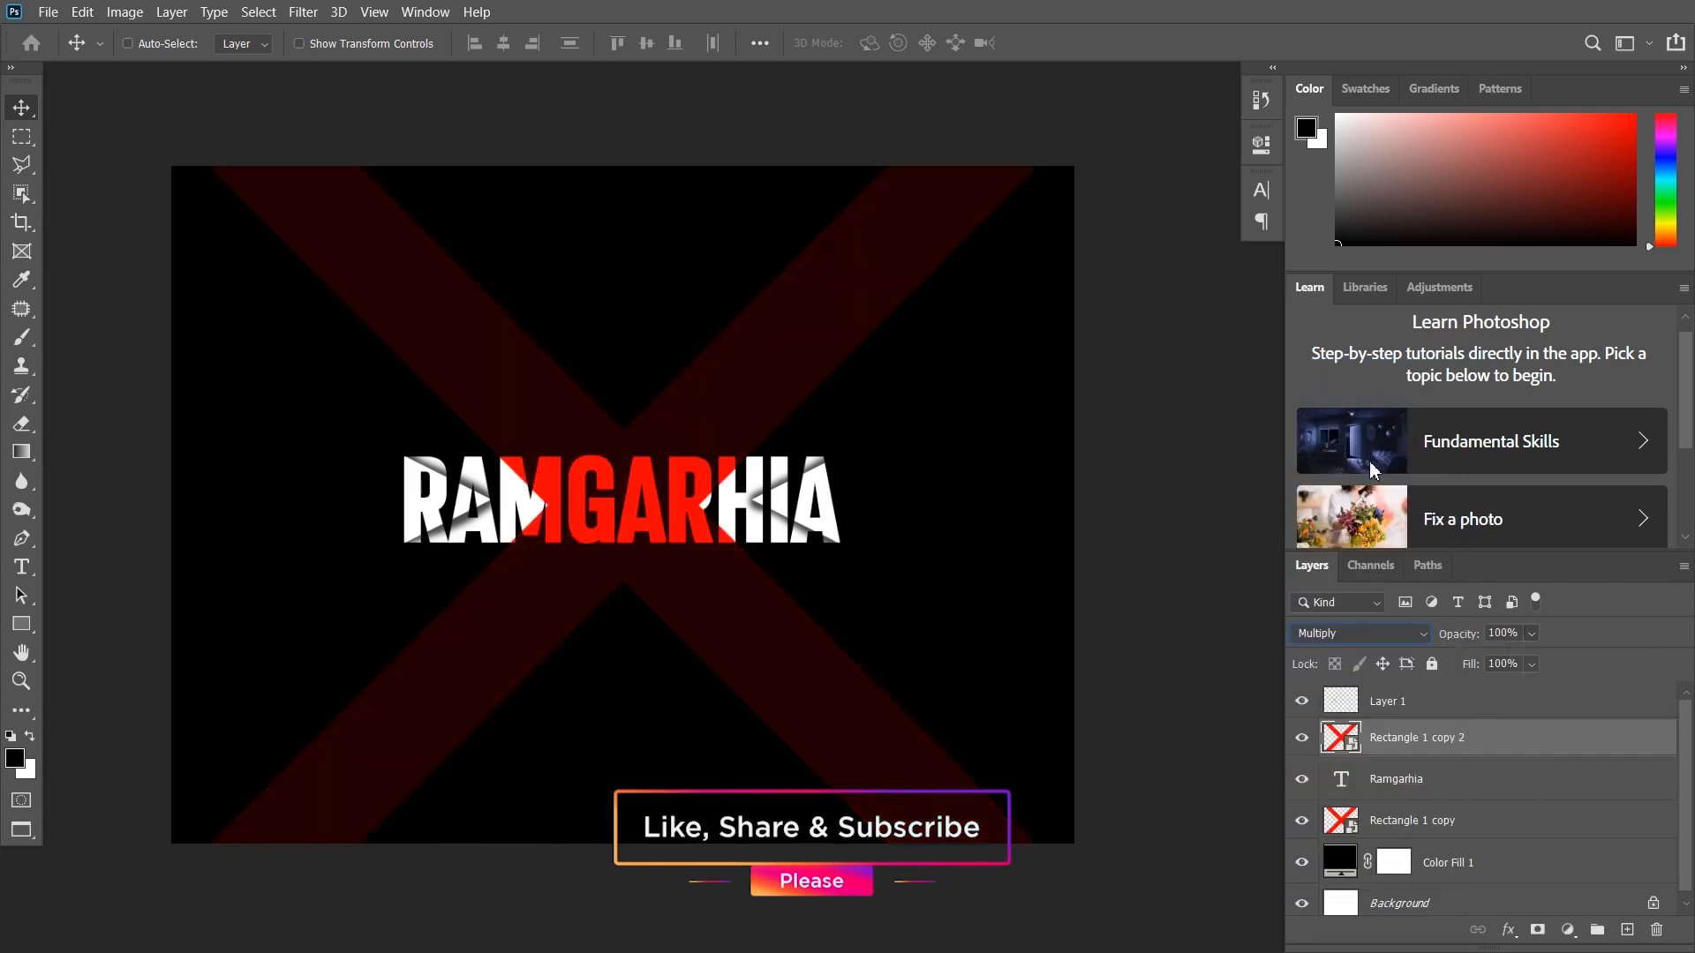
- Draw a thin vertical rectangle of 11 × 125 px above the text and fill it with white
{"action": "scroll", "coordinate": [776, 535], "scroll_direction": "down", "scroll_amount": 1}
{"action": "scroll", "coordinate": [644, 527], "scroll_direction": "up", "scroll_amount": 2}
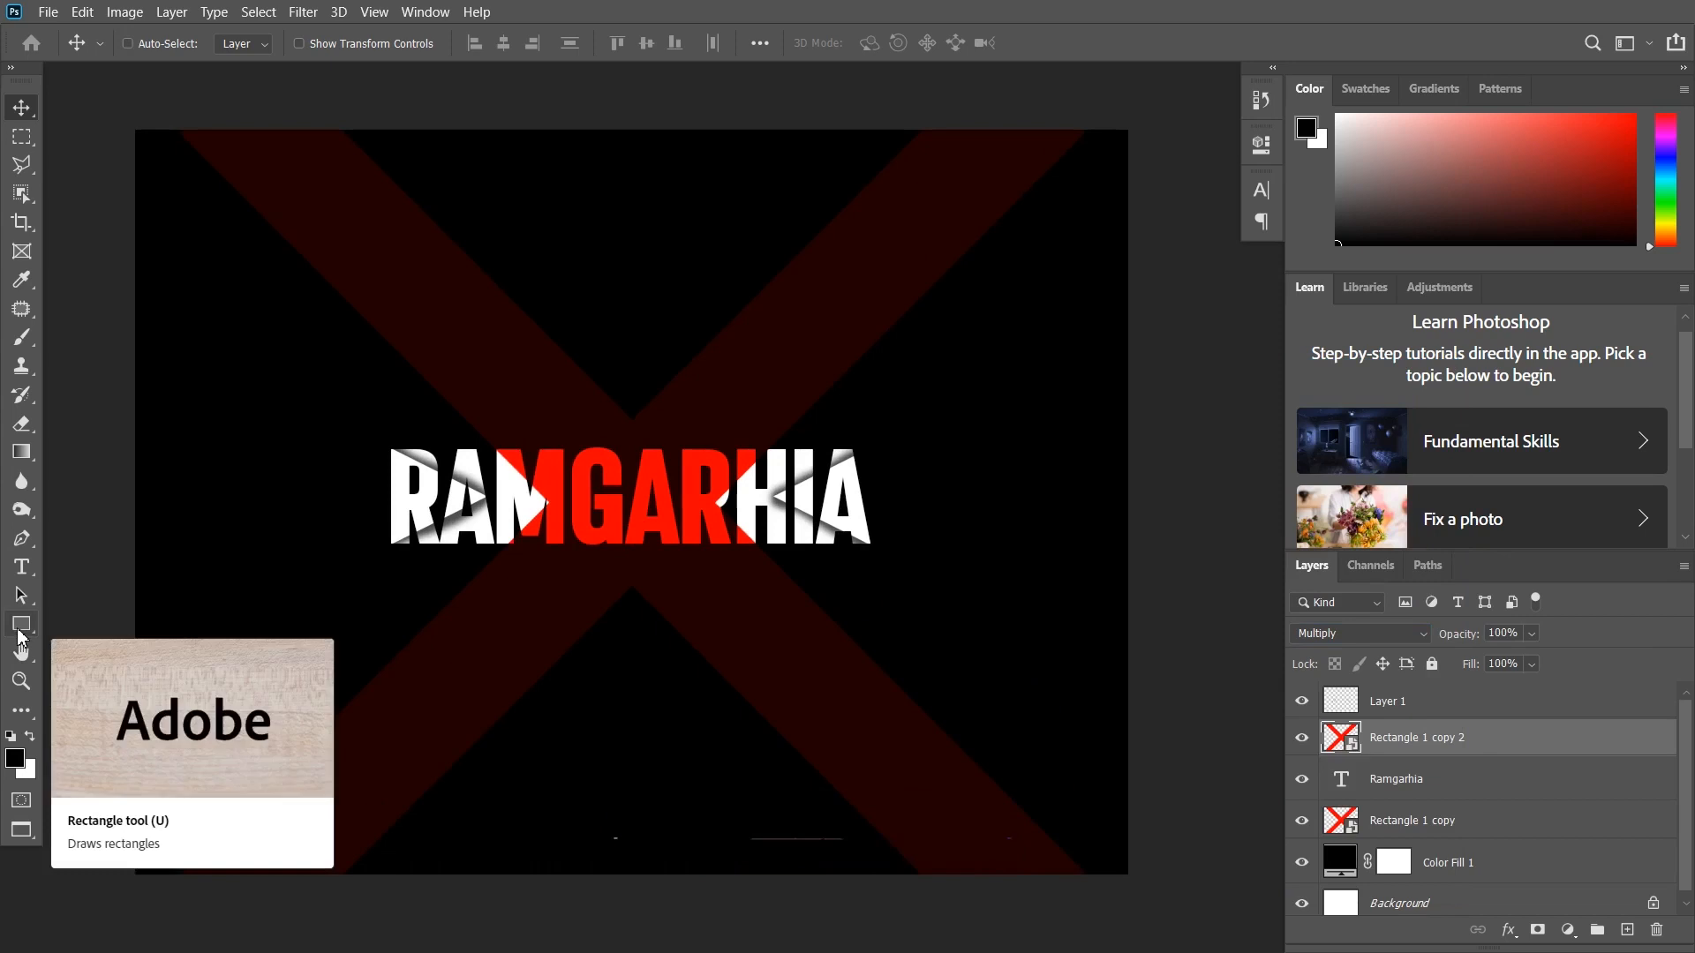
{"action": "scroll", "coordinate": [766, 595], "scroll_direction": "down", "scroll_amount": 1}
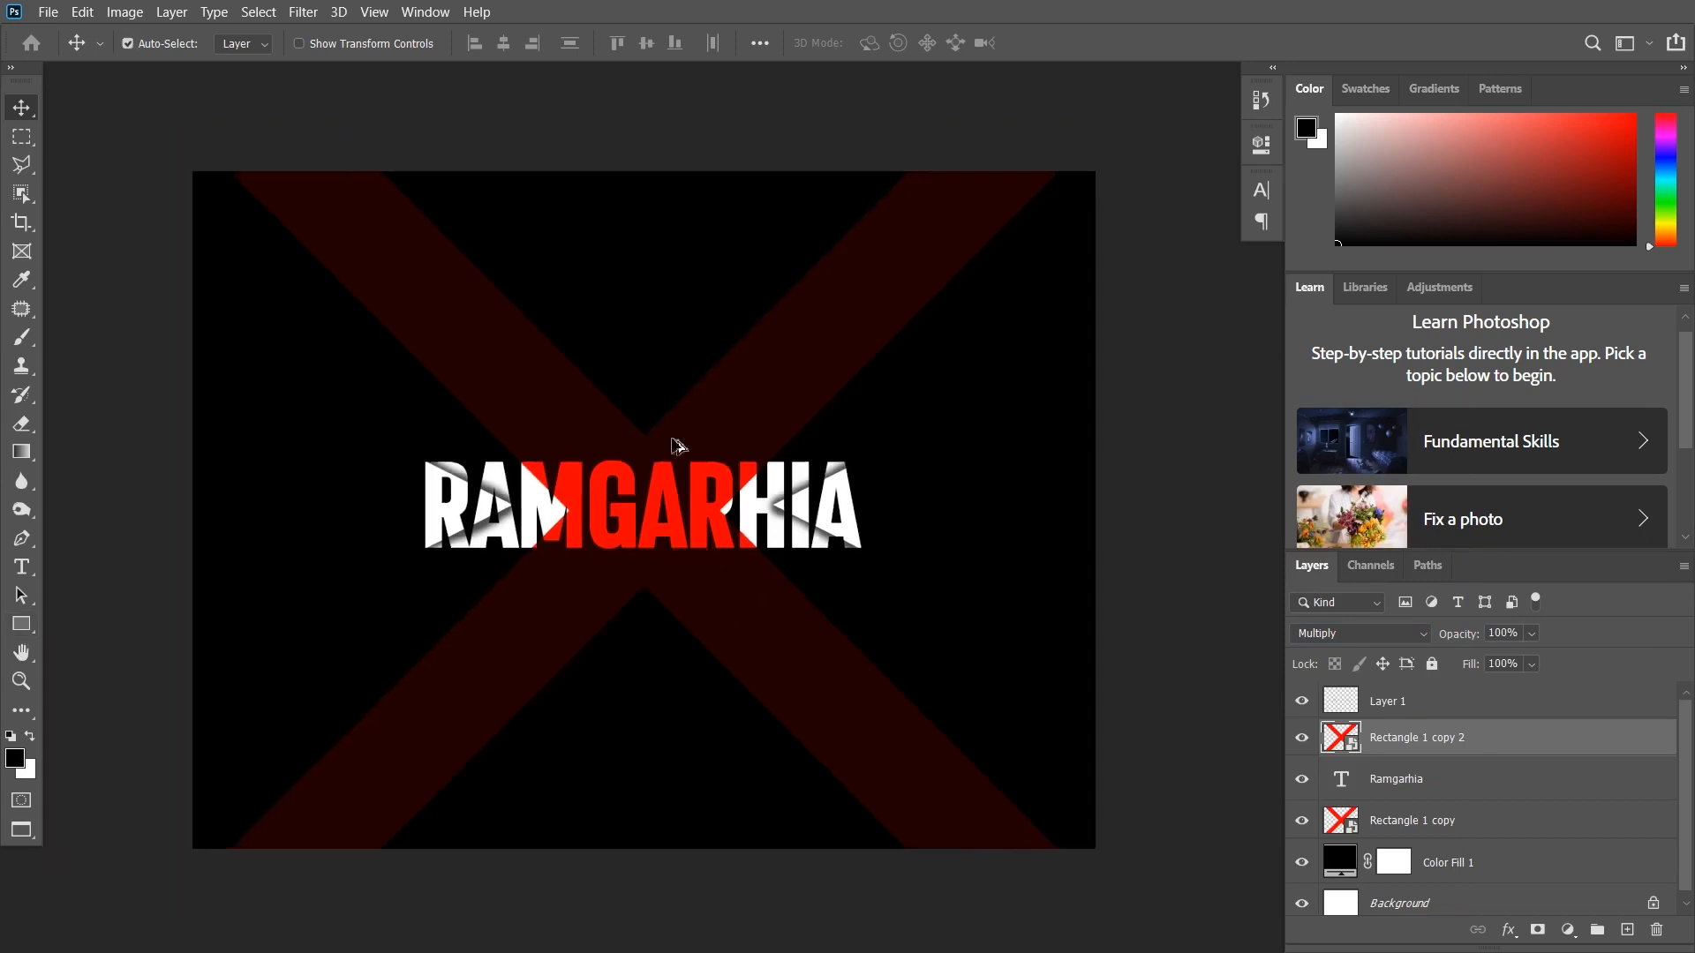
{"action": "scroll", "coordinate": [692, 484], "scroll_direction": "up", "scroll_amount": 1}
{"action": "key", "text": "u"}
{"action": "left_click_drag", "start_coordinate": [710, 294], "coordinate": [722, 418]}
{"action": "left_click", "coordinate": [248, 42]}
{"action": "left_click", "coordinate": [171, 156]}
{"action": "left_click", "coordinate": [21, 107]}
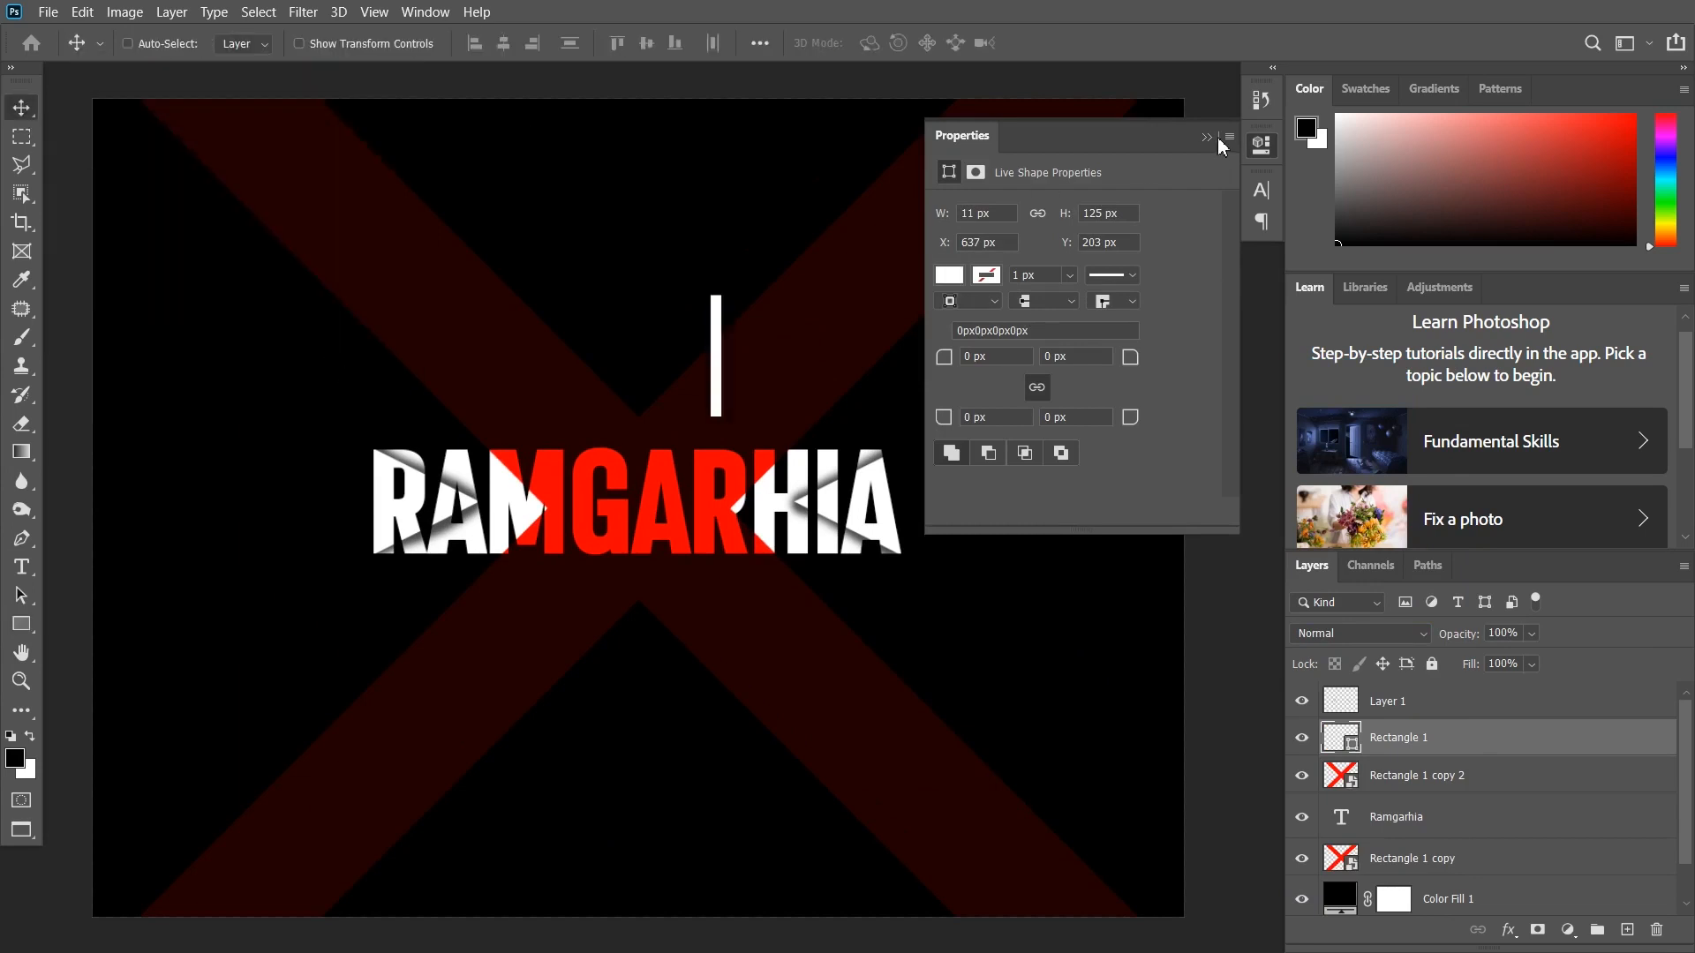
- Duplicate the white bar, rotate the copy 90° and merge both shapes into a plus sign
{"action": "key", "text": "ctrl+alt+t"}
{"action": "right_click", "coordinate": [716, 327]}
{"action": "left_click", "coordinate": [839, 740]}
{"action": "key", "text": "Return"}
{"action": "left_click", "coordinate": [1402, 777], "text": "shift"}
{"action": "key", "text": "ctrl+e"}
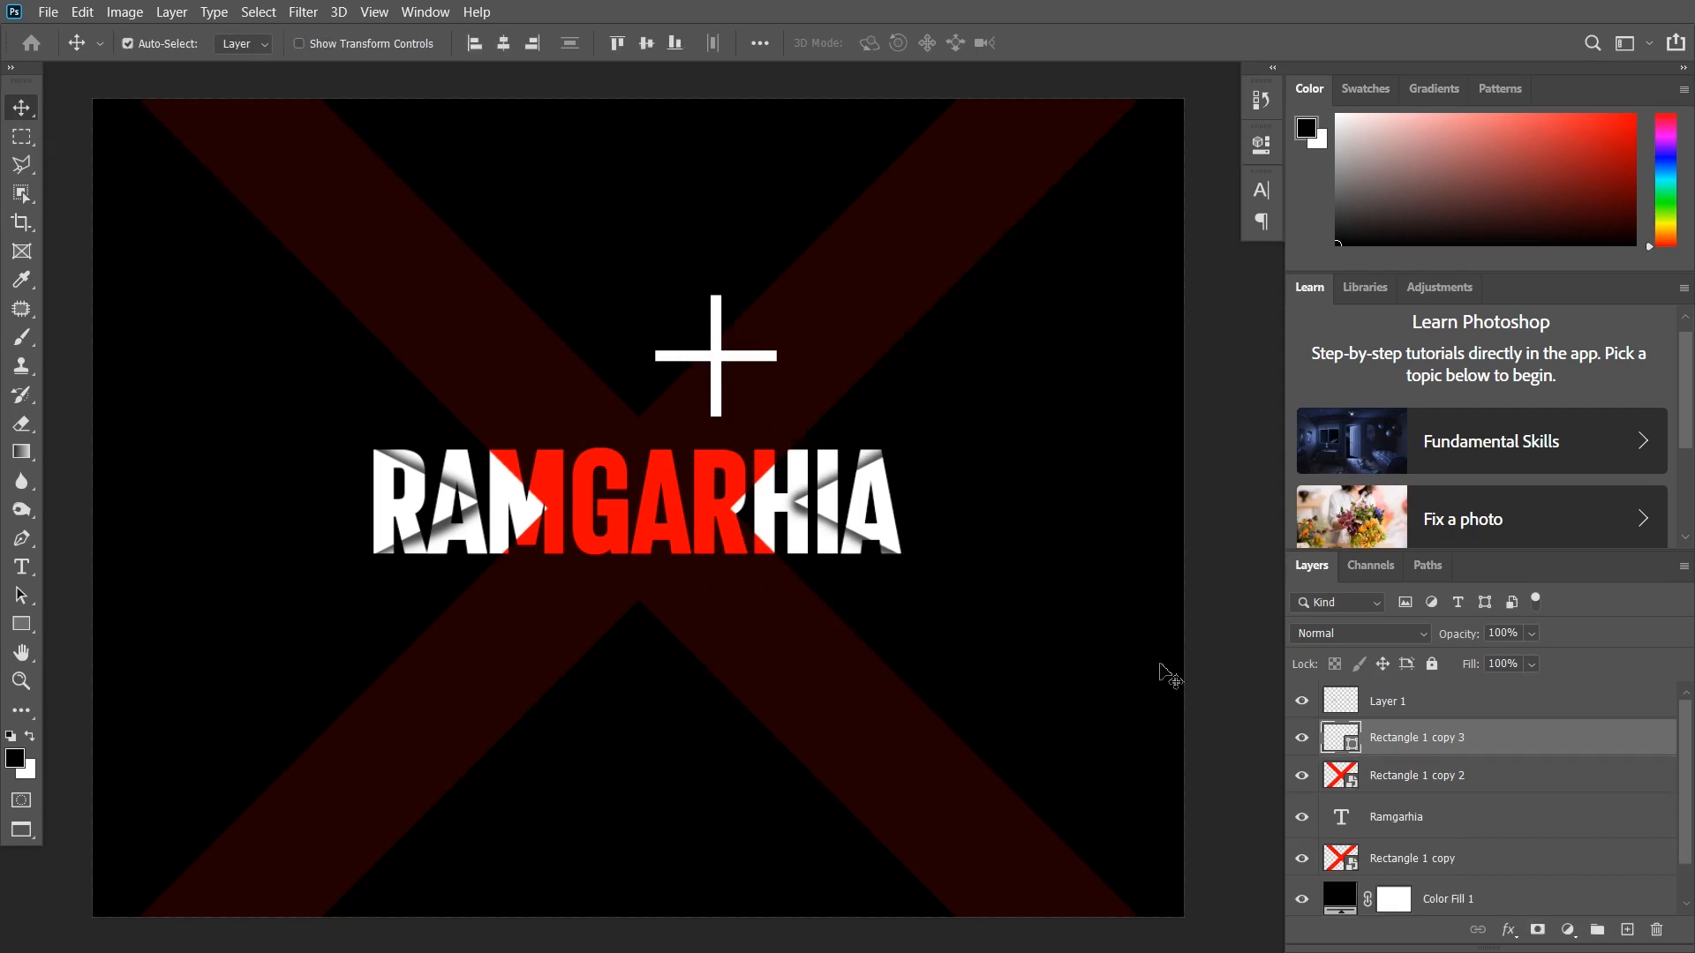
- Rotate the white plus 45° into a small X, move it onto the background X's upper-right arm and scale it down
{"action": "key", "text": "ctrl+t"}
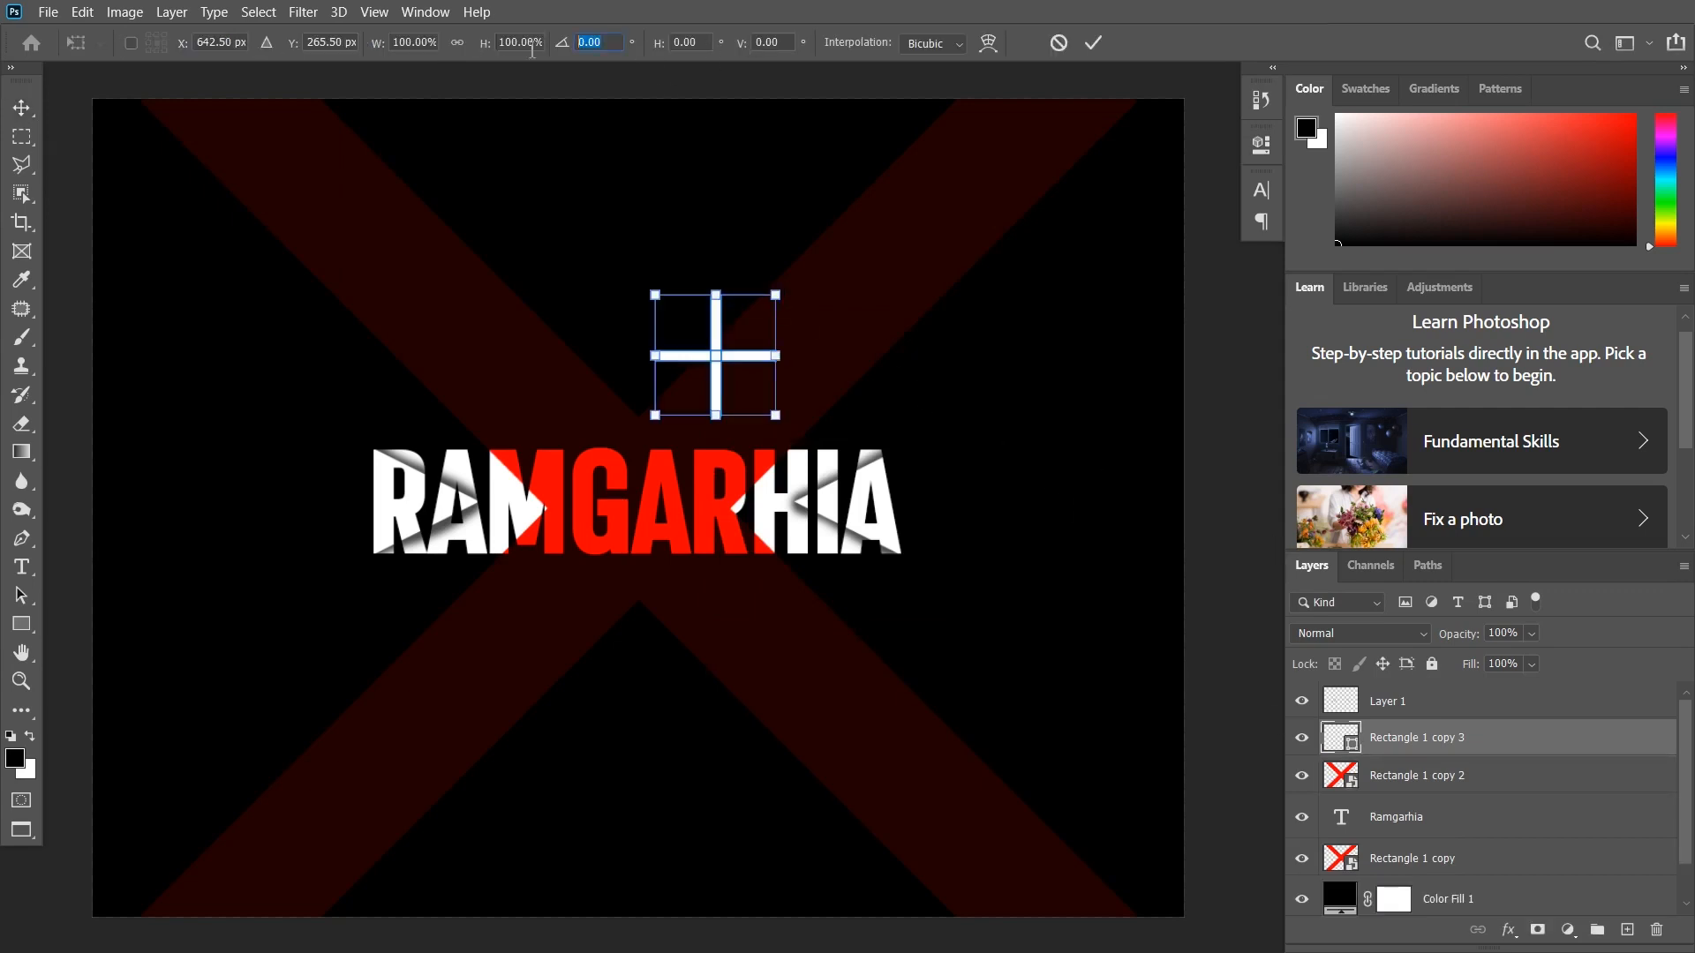
{"action": "type", "text": "45"}
{"action": "key", "text": "Return"}
{"action": "left_click_drag", "start_coordinate": [800, 355], "coordinate": [878, 269]}
{"action": "key", "text": "Return"}
{"action": "key", "text": "ctrl+t"}
{"action": "key", "text": "Return"}
- Scatter copies of the small X beside the letter R, near the lower-left corner and at the canvas's right edge
{"action": "left_click_drag", "start_coordinate": [1415, 748], "coordinate": [1412, 832]}
{"action": "left_click_drag", "start_coordinate": [882, 268], "coordinate": [323, 544]}
{"action": "key", "text": "ctrl+t"}
{"action": "key", "text": "Return"}
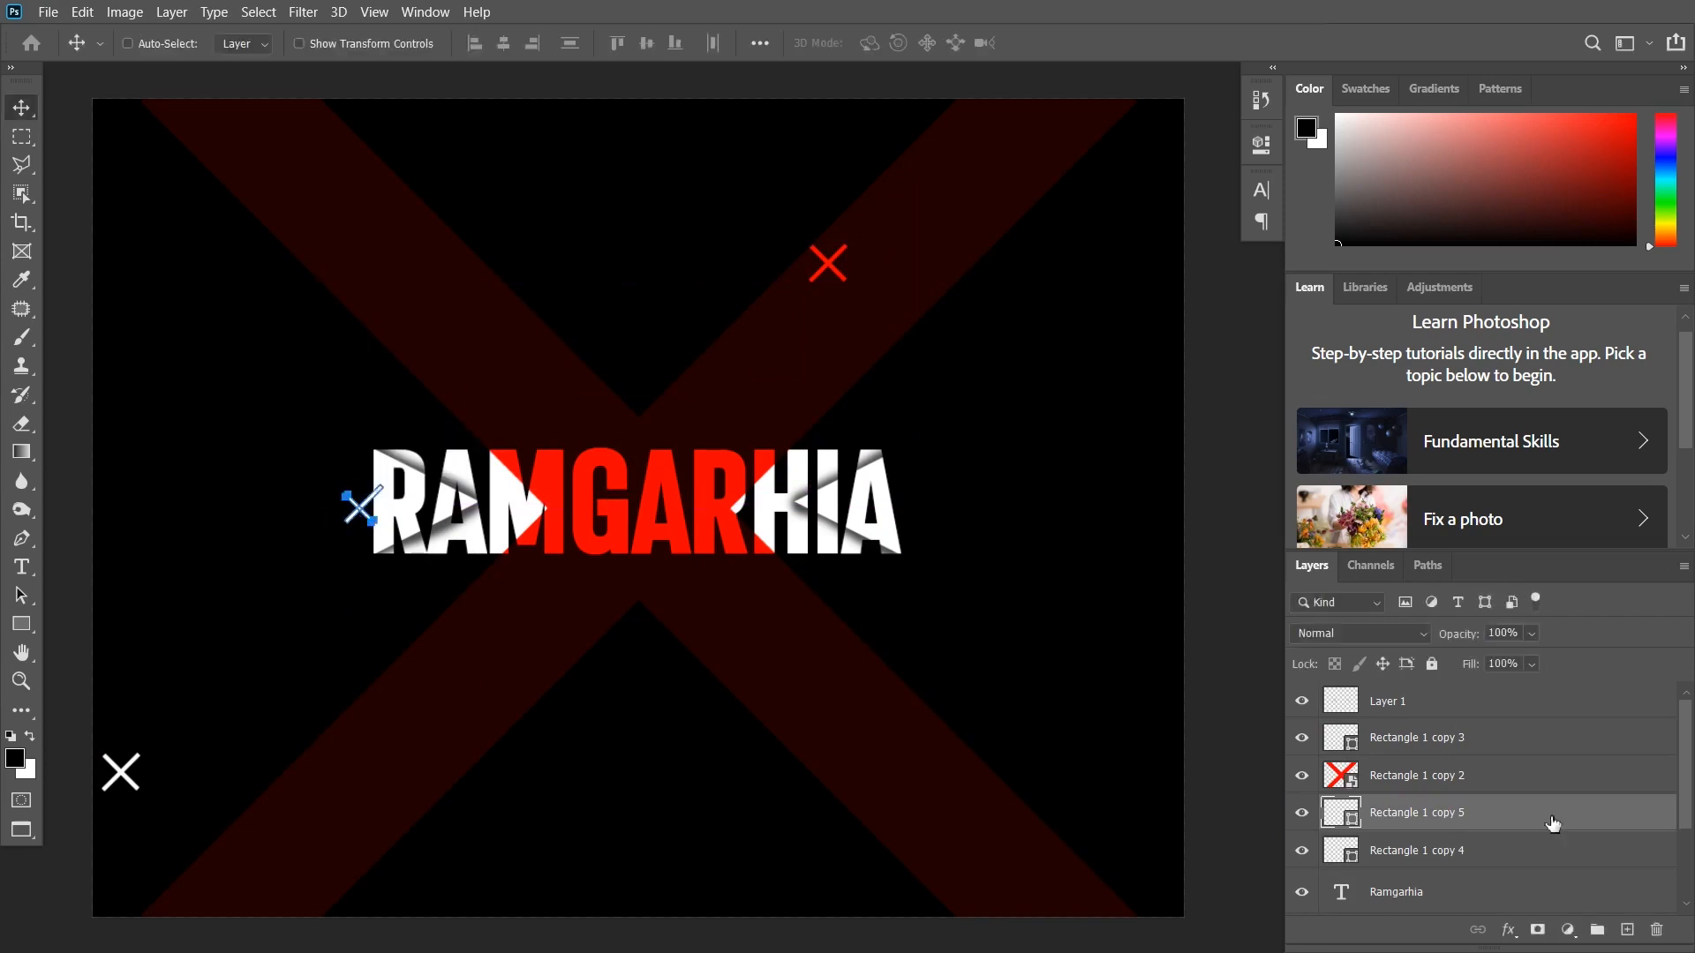
{"action": "left_click_drag", "start_coordinate": [363, 510], "coordinate": [1189, 724]}
{"action": "scroll", "coordinate": [644, 533], "scroll_direction": "down", "scroll_amount": 1}
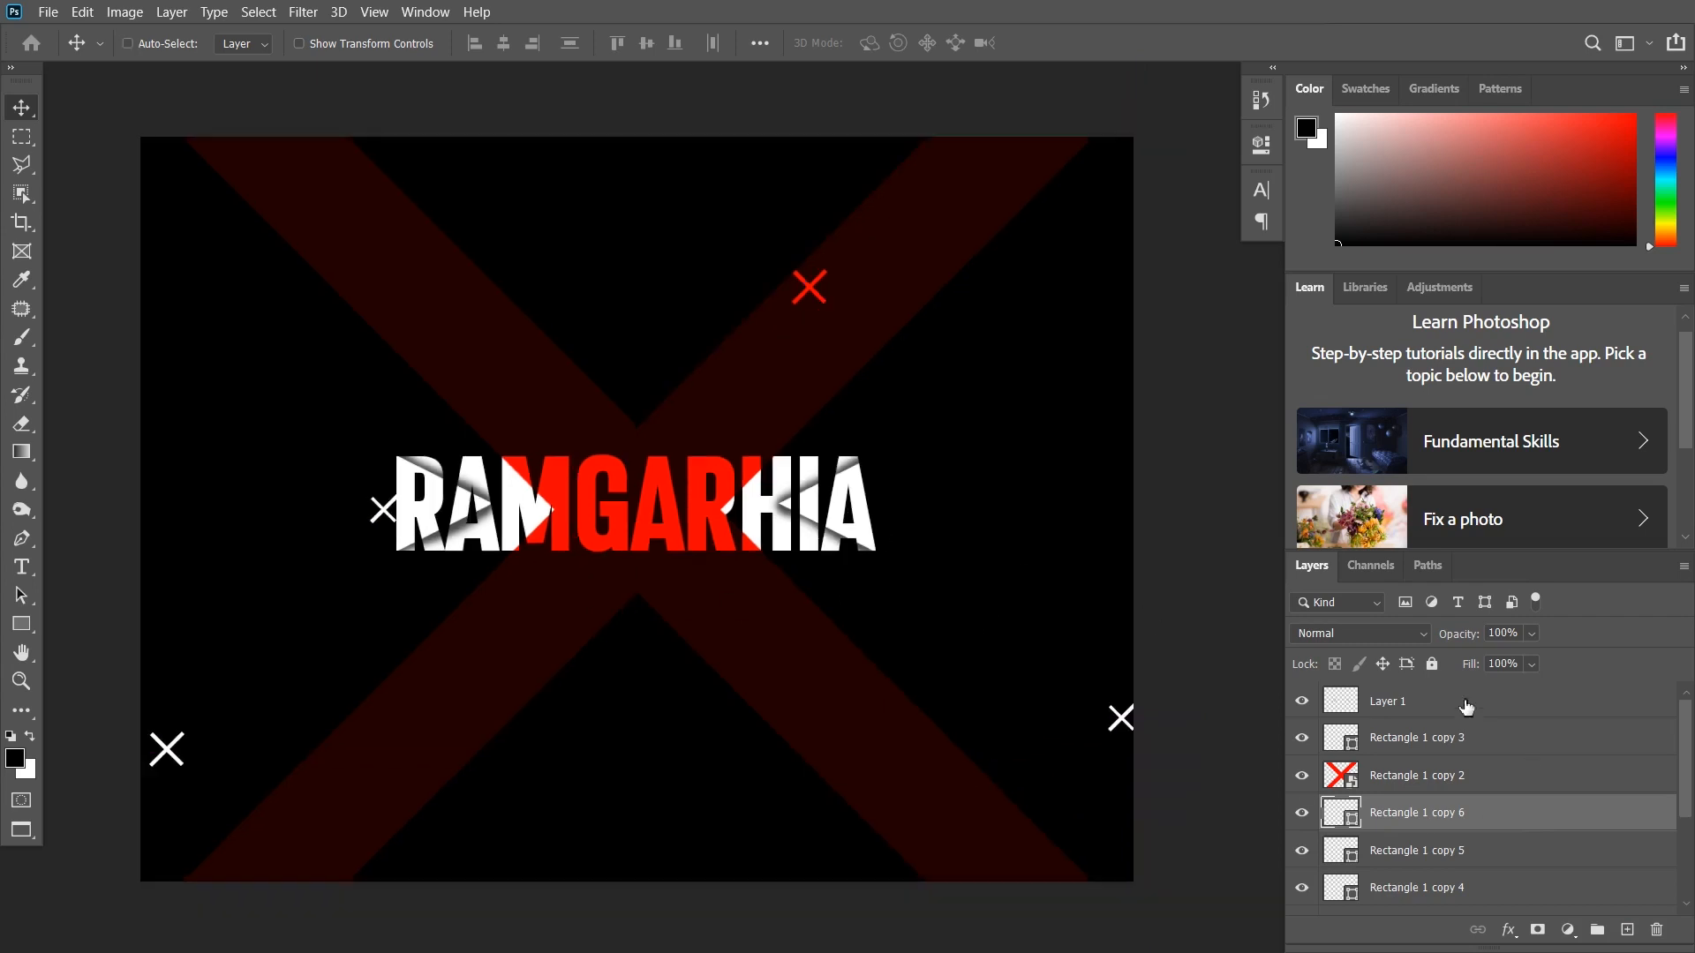
- Delete all text, X and shadow layers, keeping only the black color fill and the background
{"action": "scroll", "coordinate": [1463, 750], "scroll_direction": "down", "scroll_amount": 3}
{"action": "left_click", "coordinate": [1522, 864], "text": "shift"}
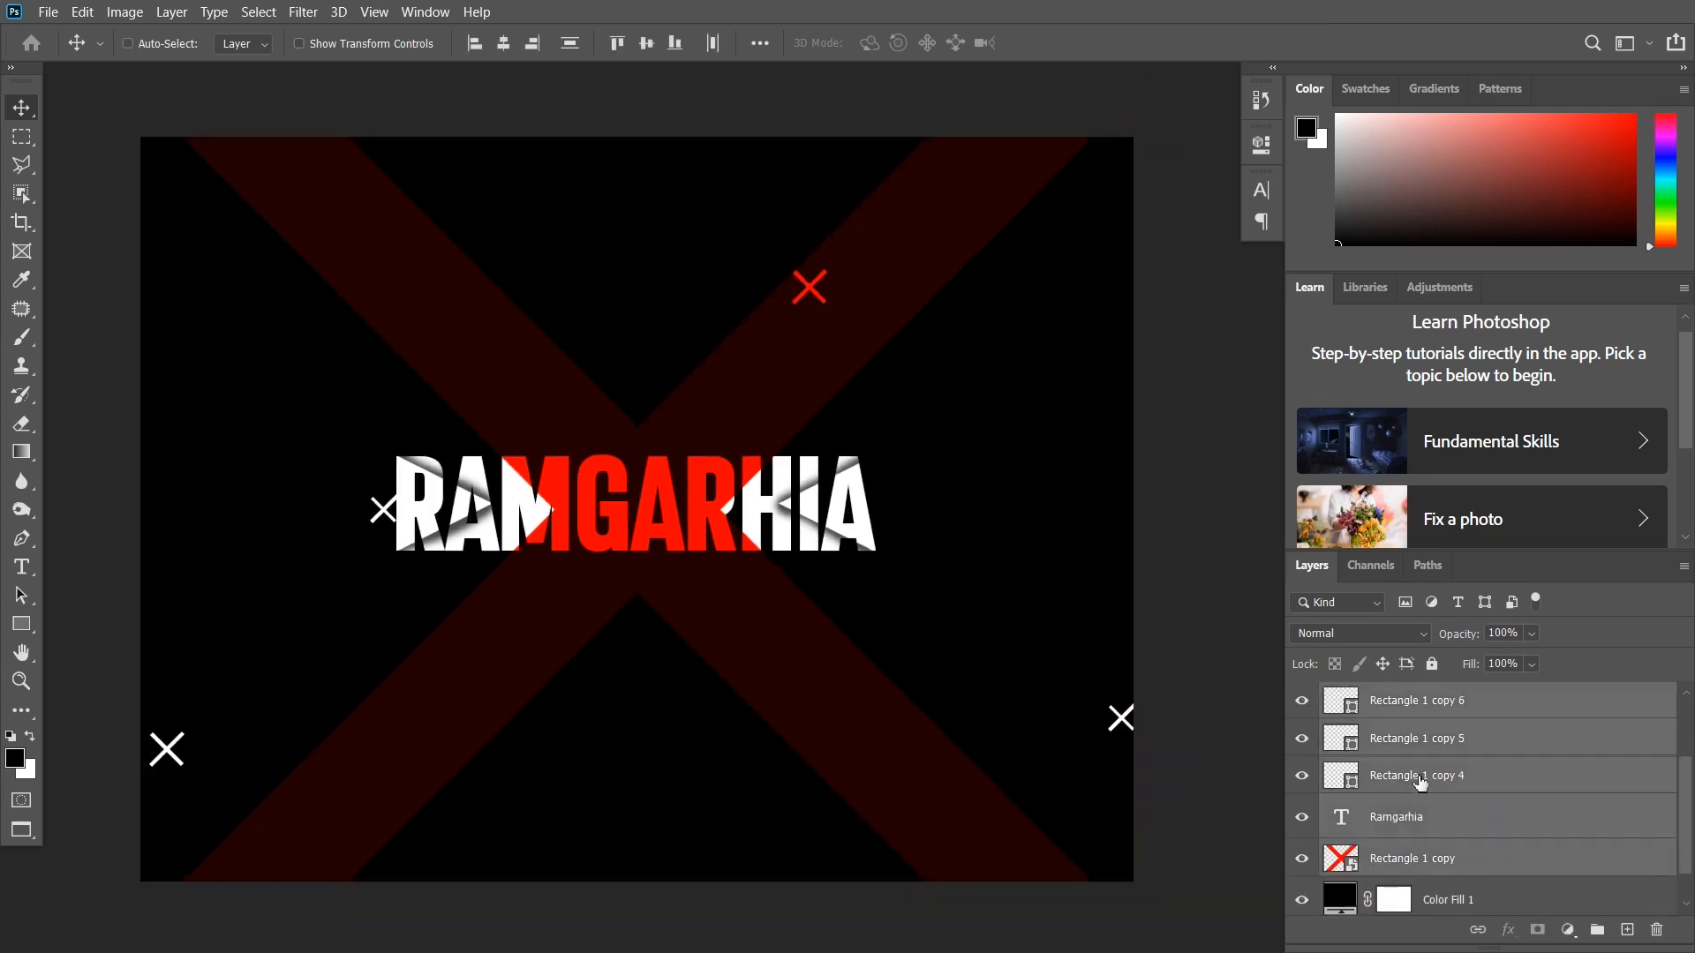
{"action": "left_click", "coordinate": [1657, 931]}
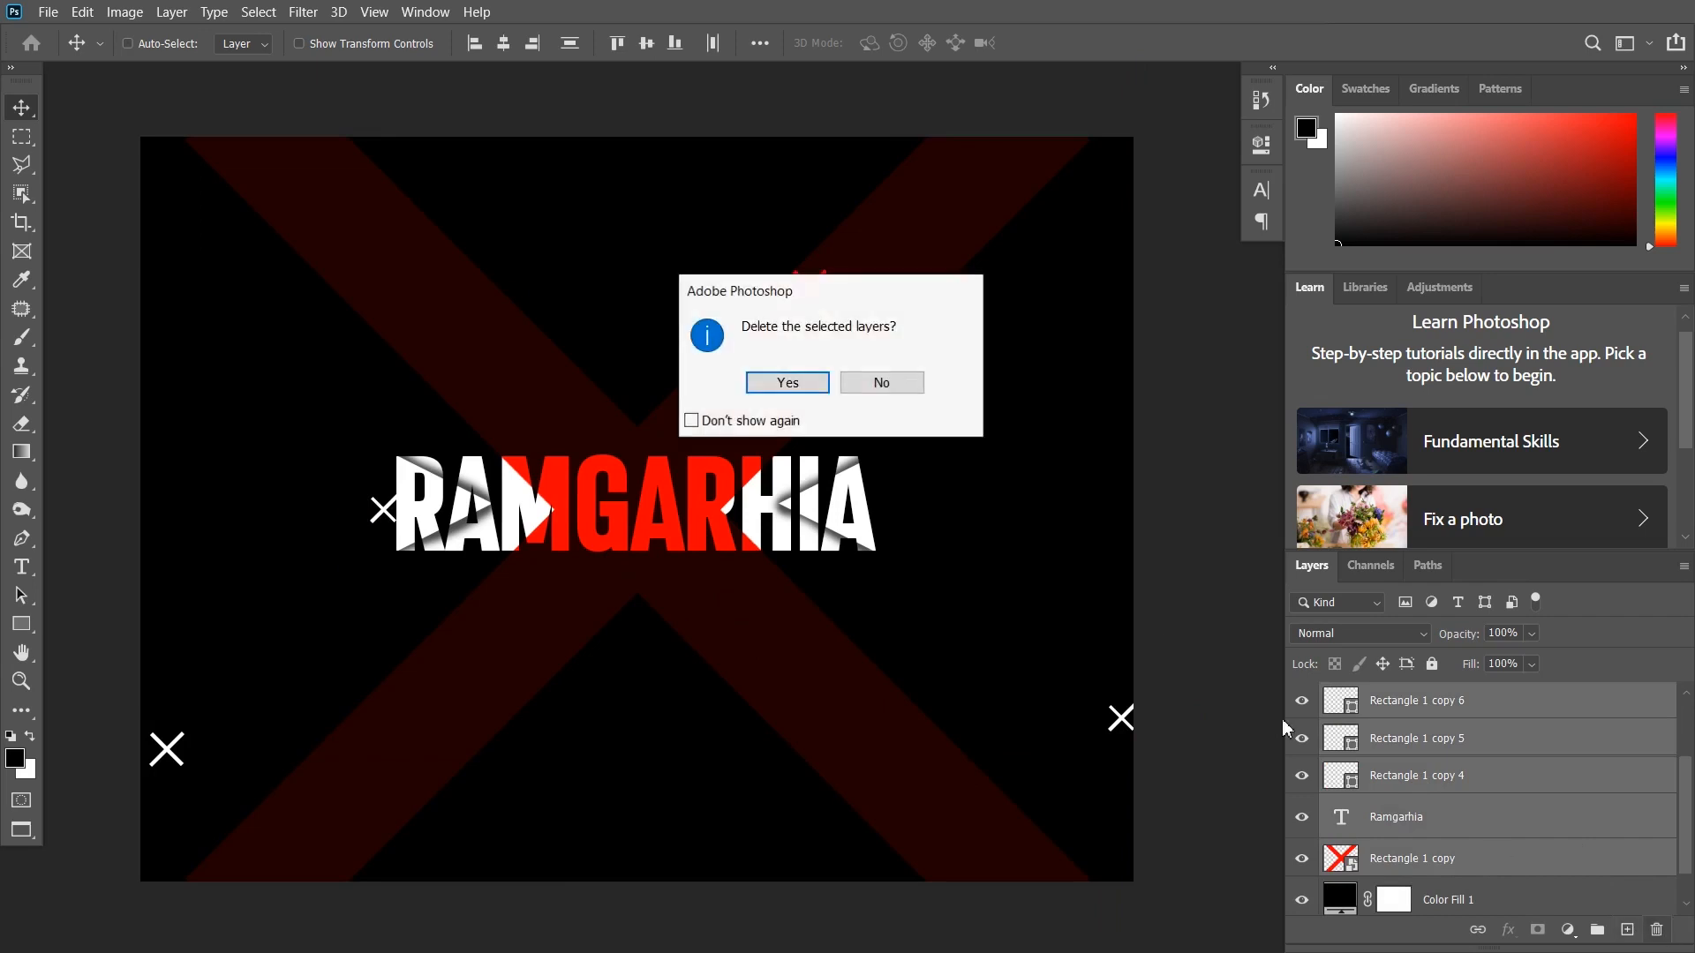
{"action": "left_click", "coordinate": [786, 384]}
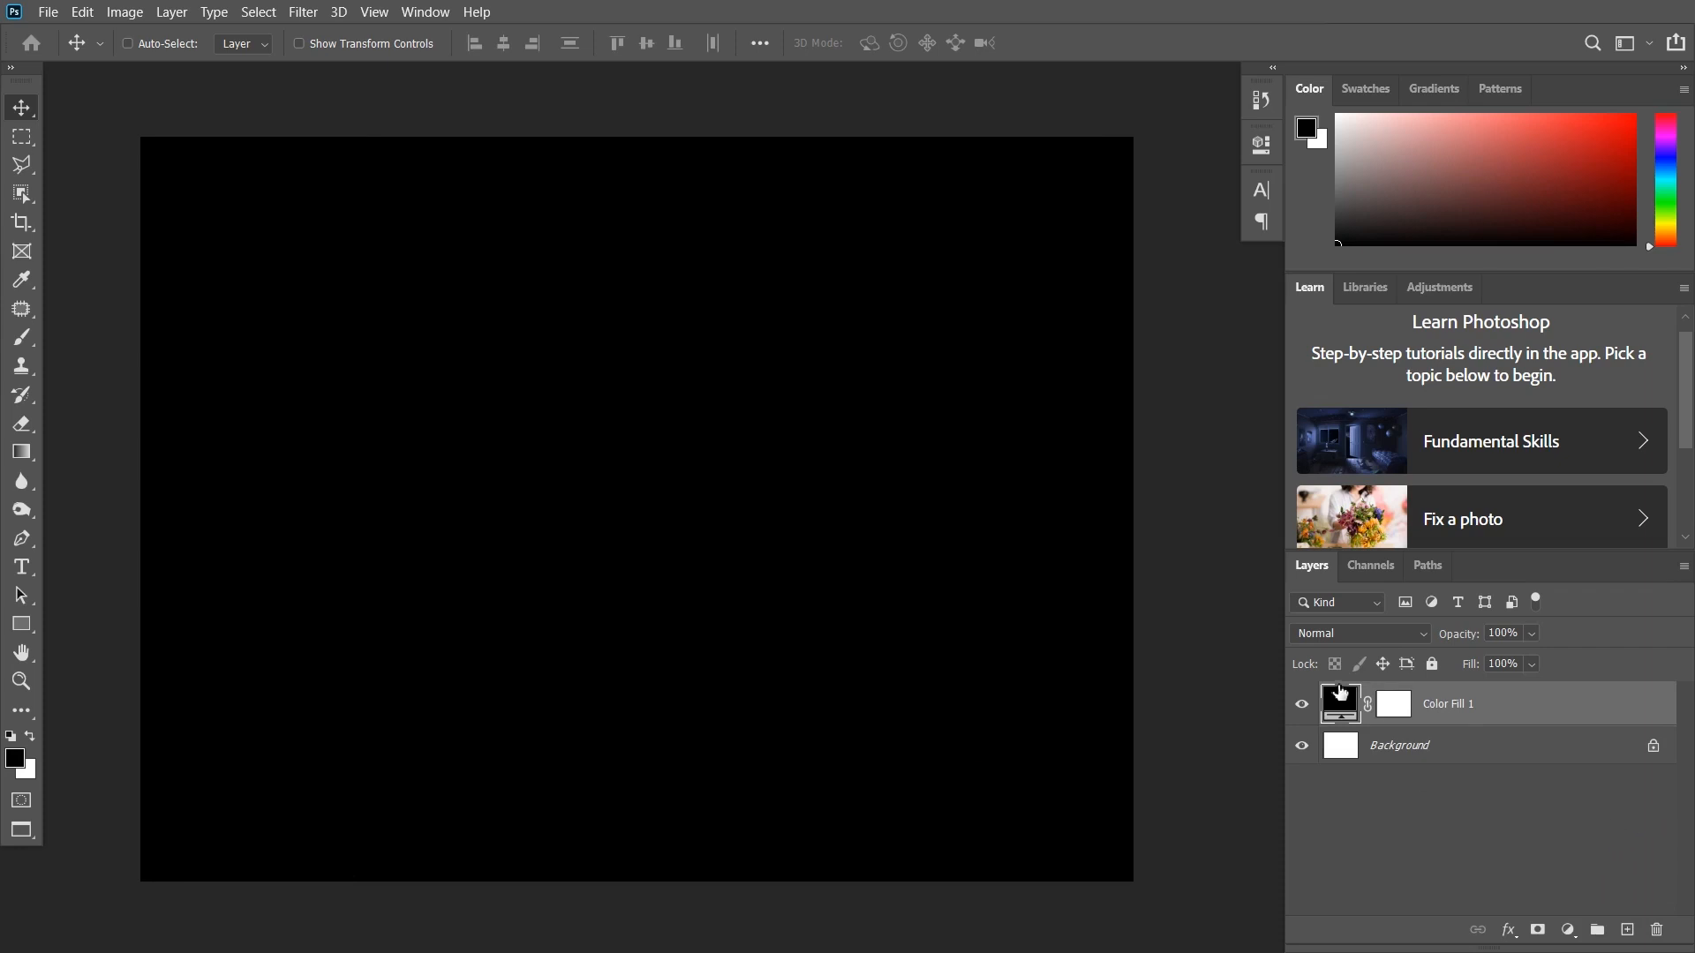
{"action": "left_click", "coordinate": [1303, 704]}
{"action": "left_click", "coordinate": [1303, 704]}
- Add the white text RAMGARHIA in Resolve-BlackCn at 80 pt and move it toward the canvas center
{"action": "scroll", "coordinate": [401, 492], "scroll_direction": "up", "scroll_amount": 1}
{"action": "key", "text": "t"}
{"action": "left_click", "coordinate": [397, 484]}
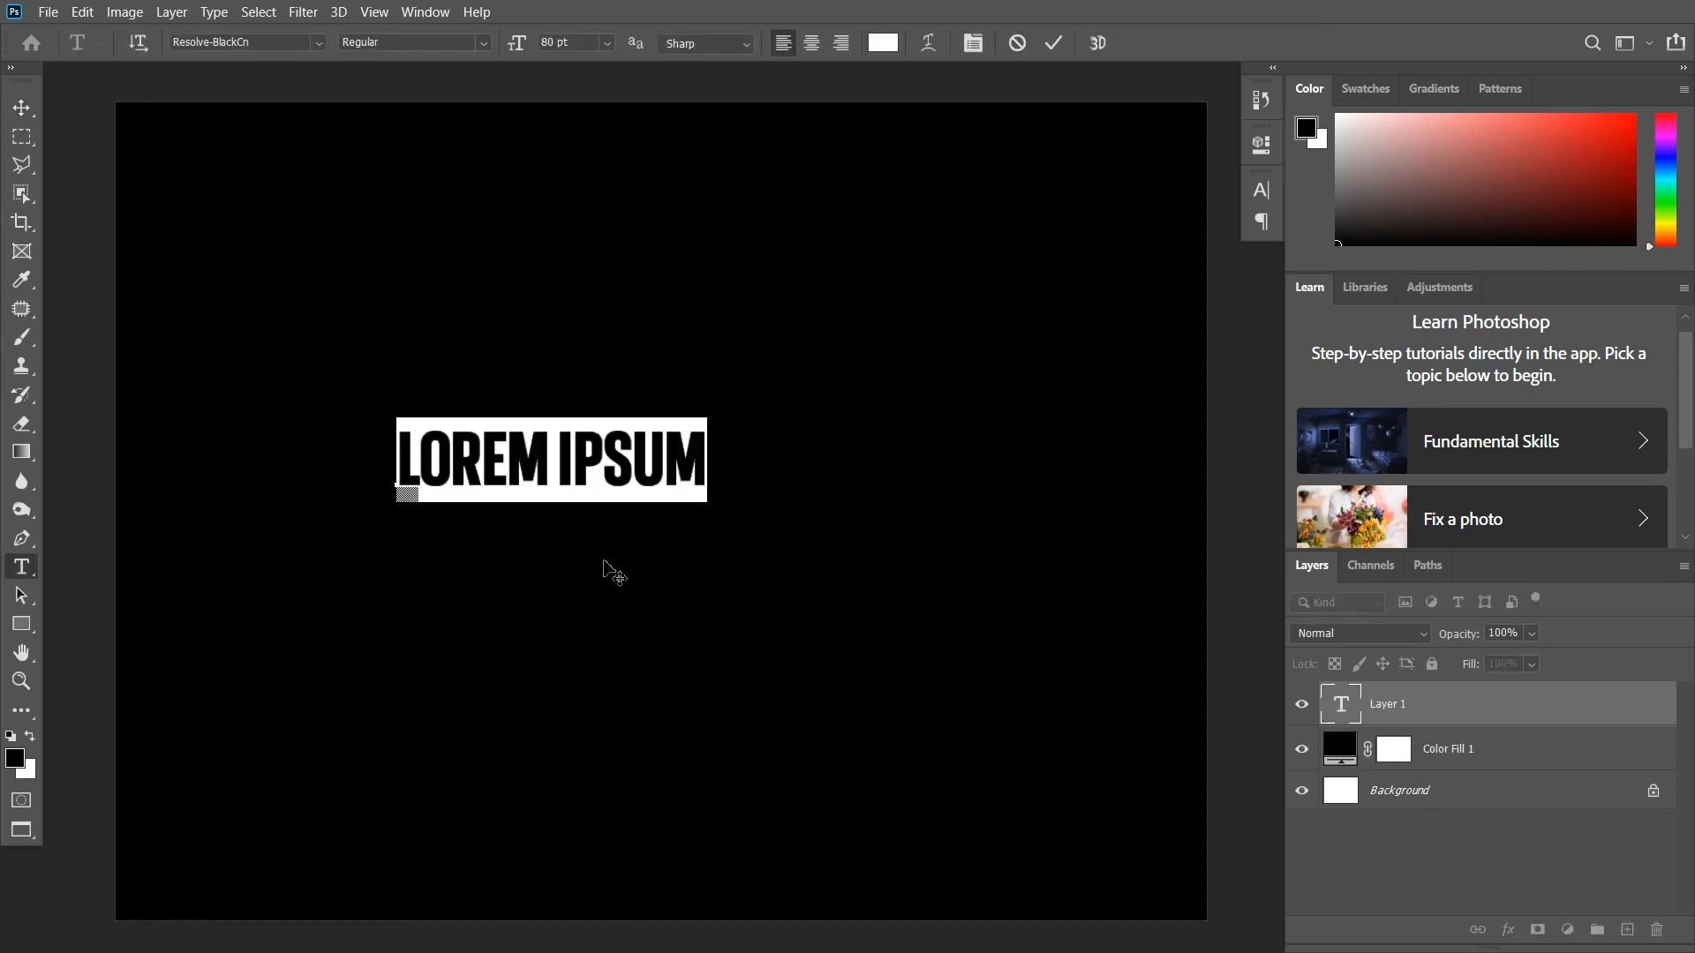
{"action": "type", "text": "R"}
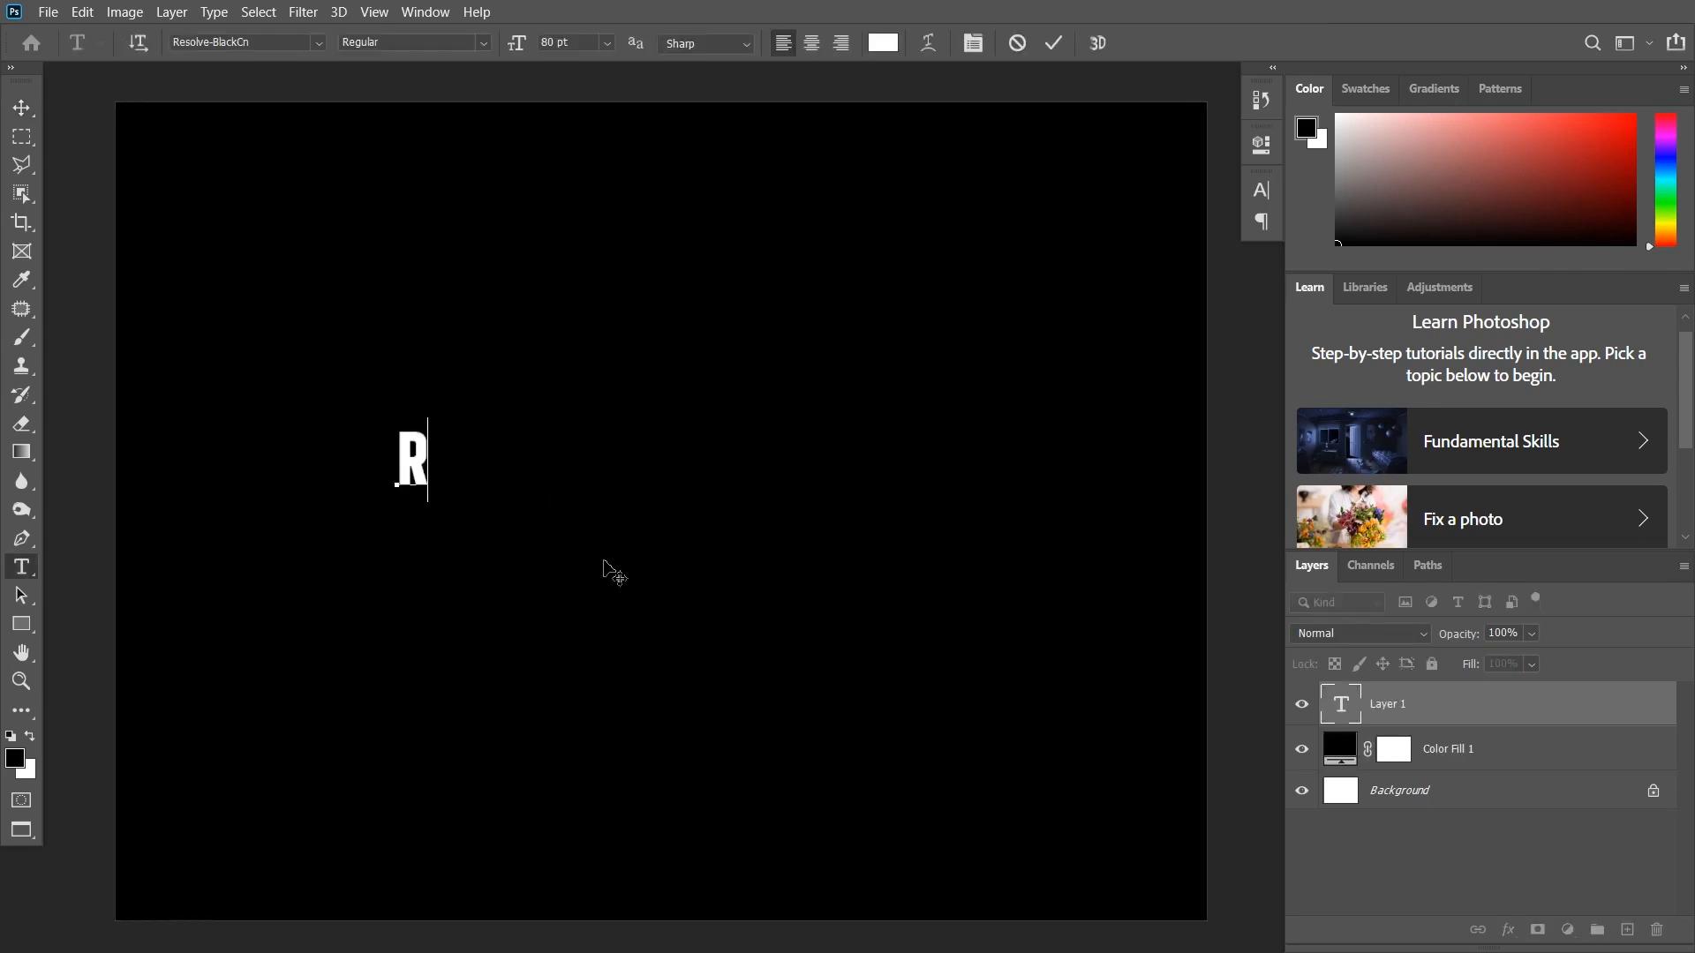
{"action": "type", "text": "AMGA"}
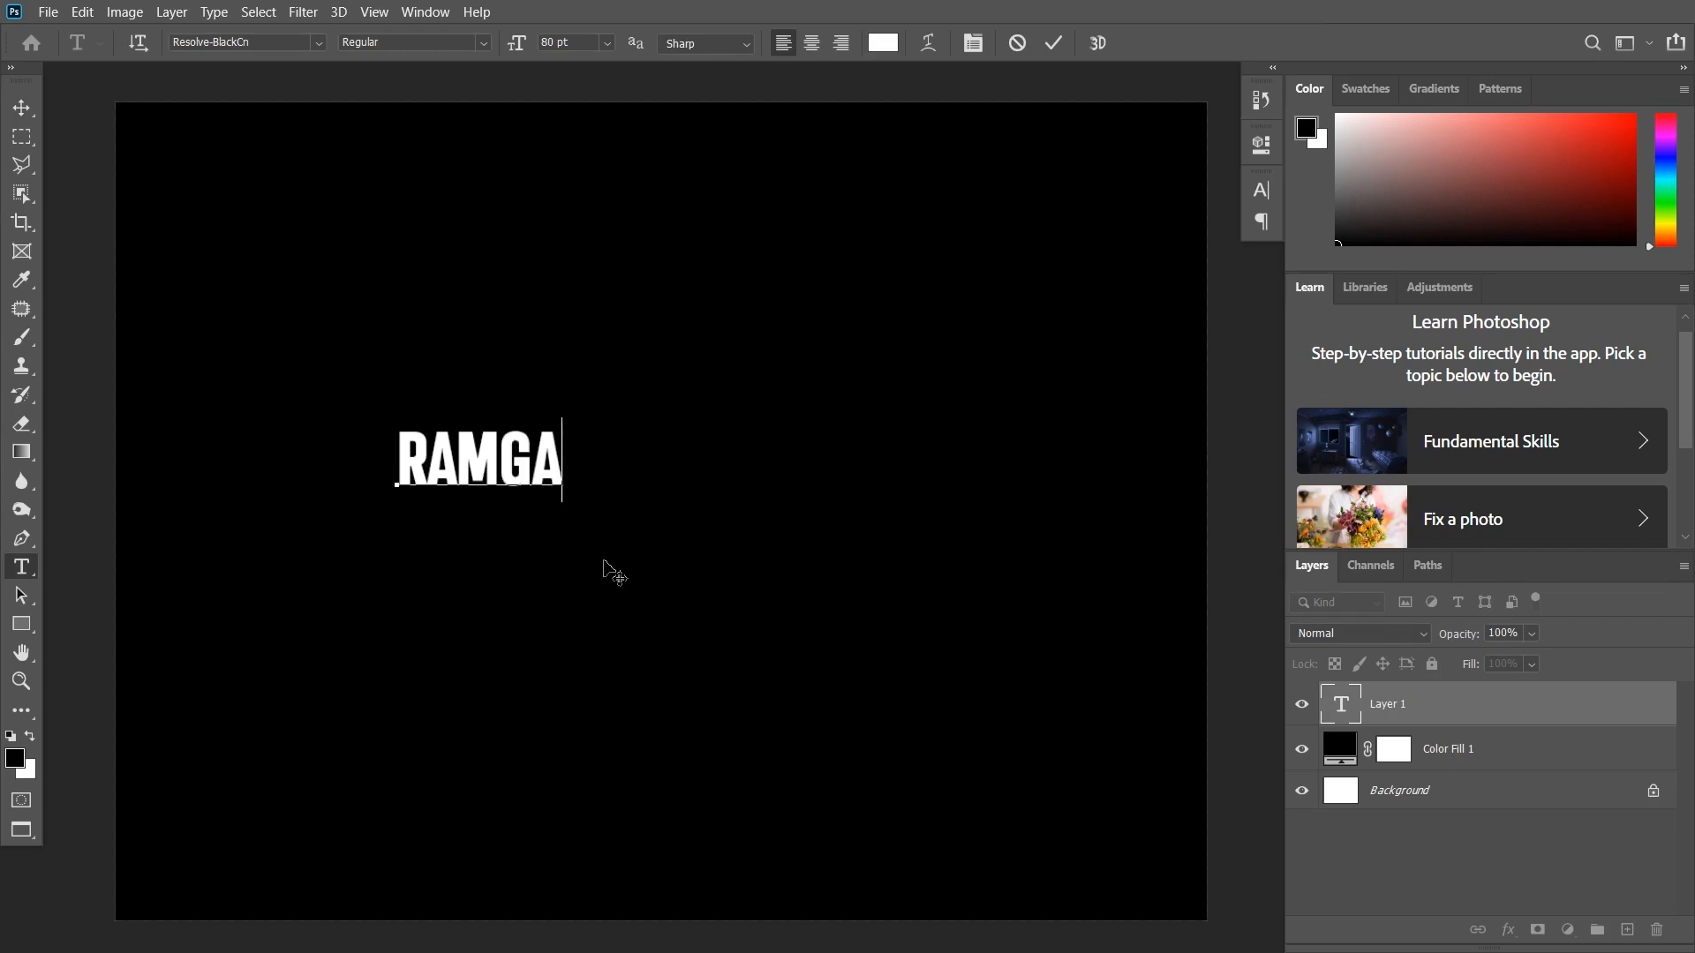
{"action": "type", "text": "RHIA"}
{"action": "left_click", "coordinate": [607, 560]}
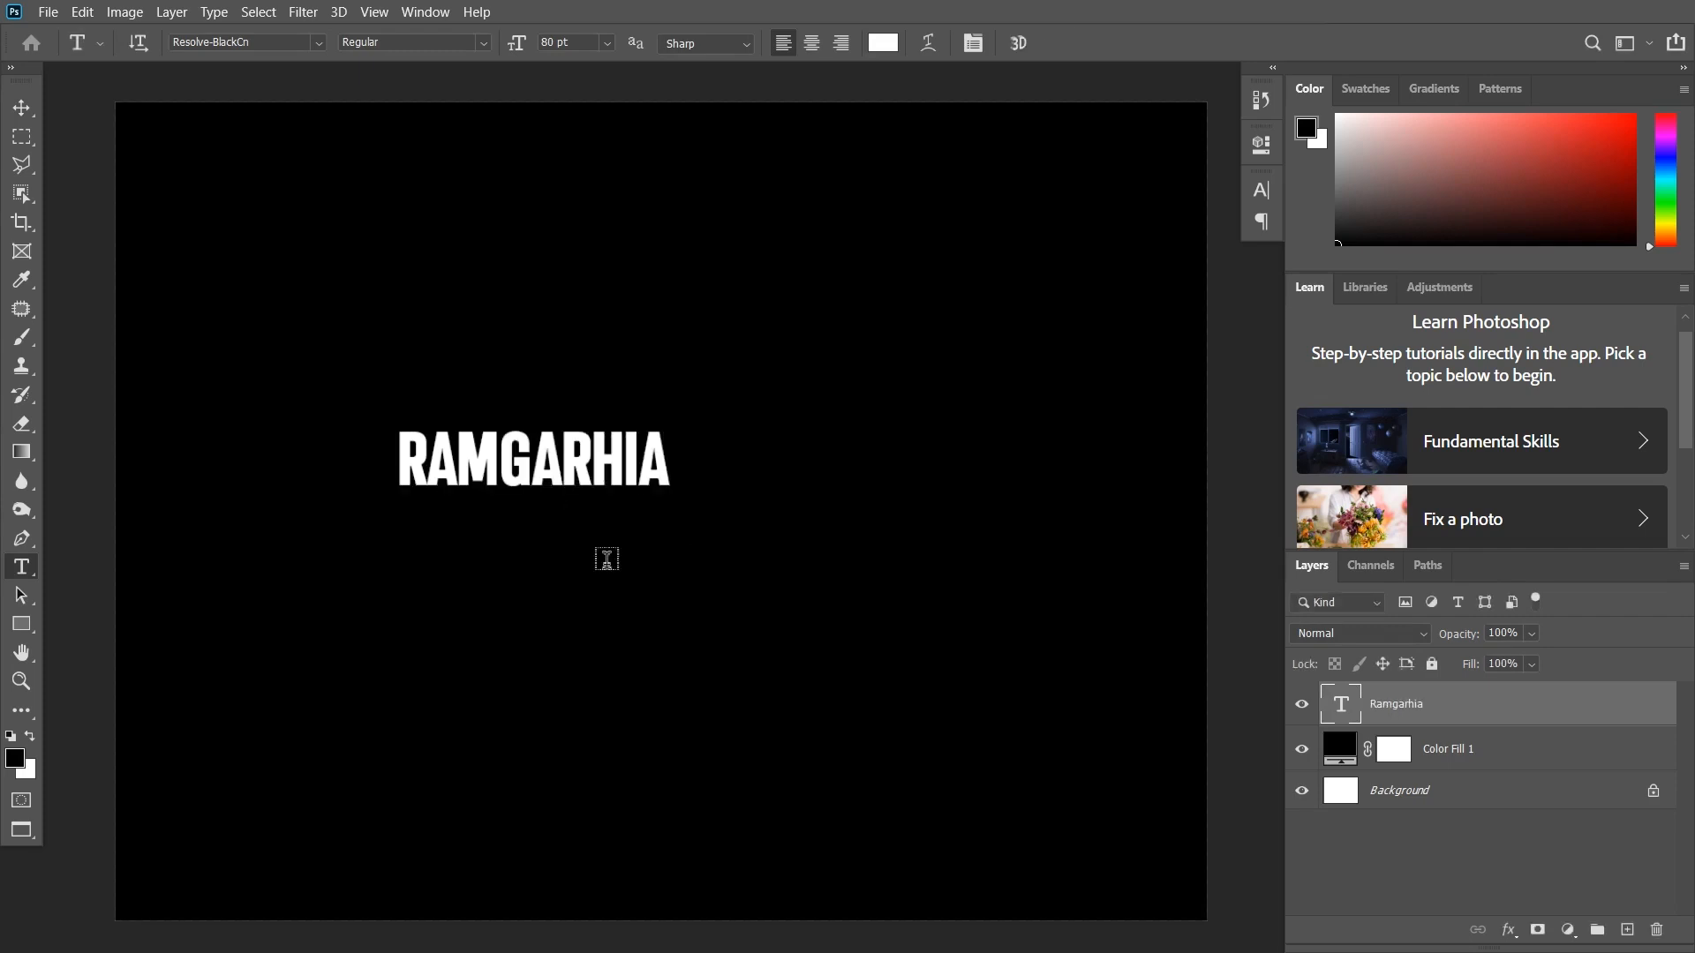
{"action": "key", "text": "v"}
{"action": "left_click_drag", "start_coordinate": [624, 474], "coordinate": [705, 511]}
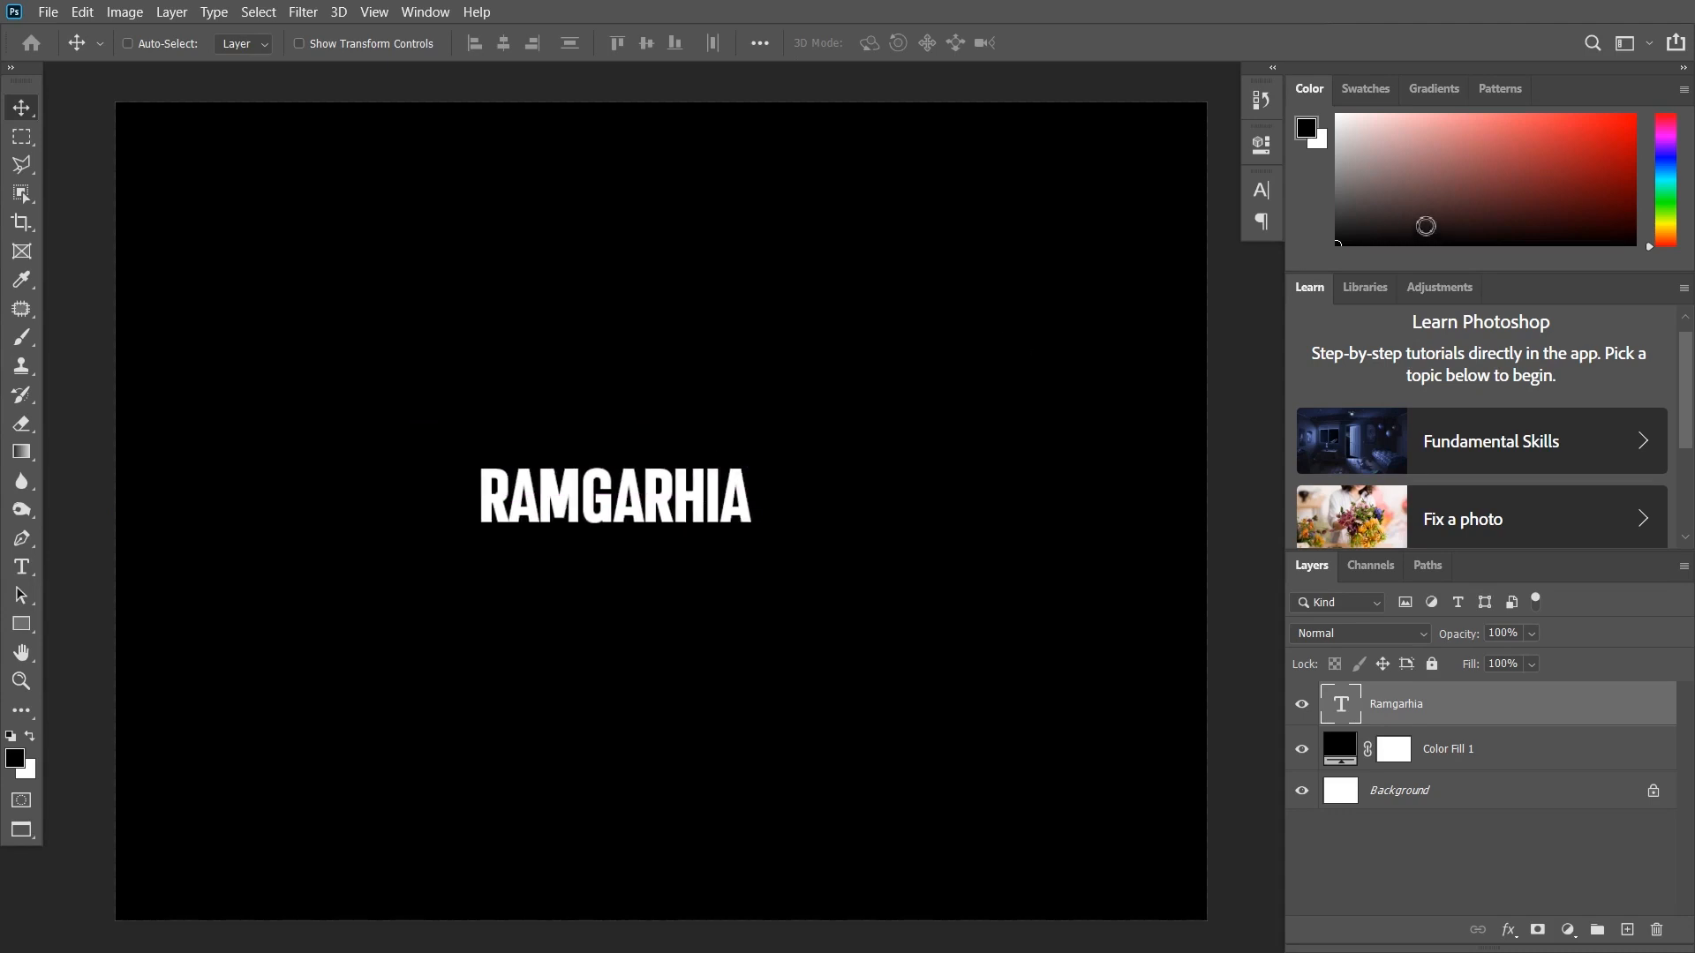
- Format the RAMGARHIA text in Bauhaus 93 with -50 tracking and 120% vertical scale
{"action": "left_click", "coordinate": [1261, 191]}
{"action": "left_click", "coordinate": [1131, 222]}
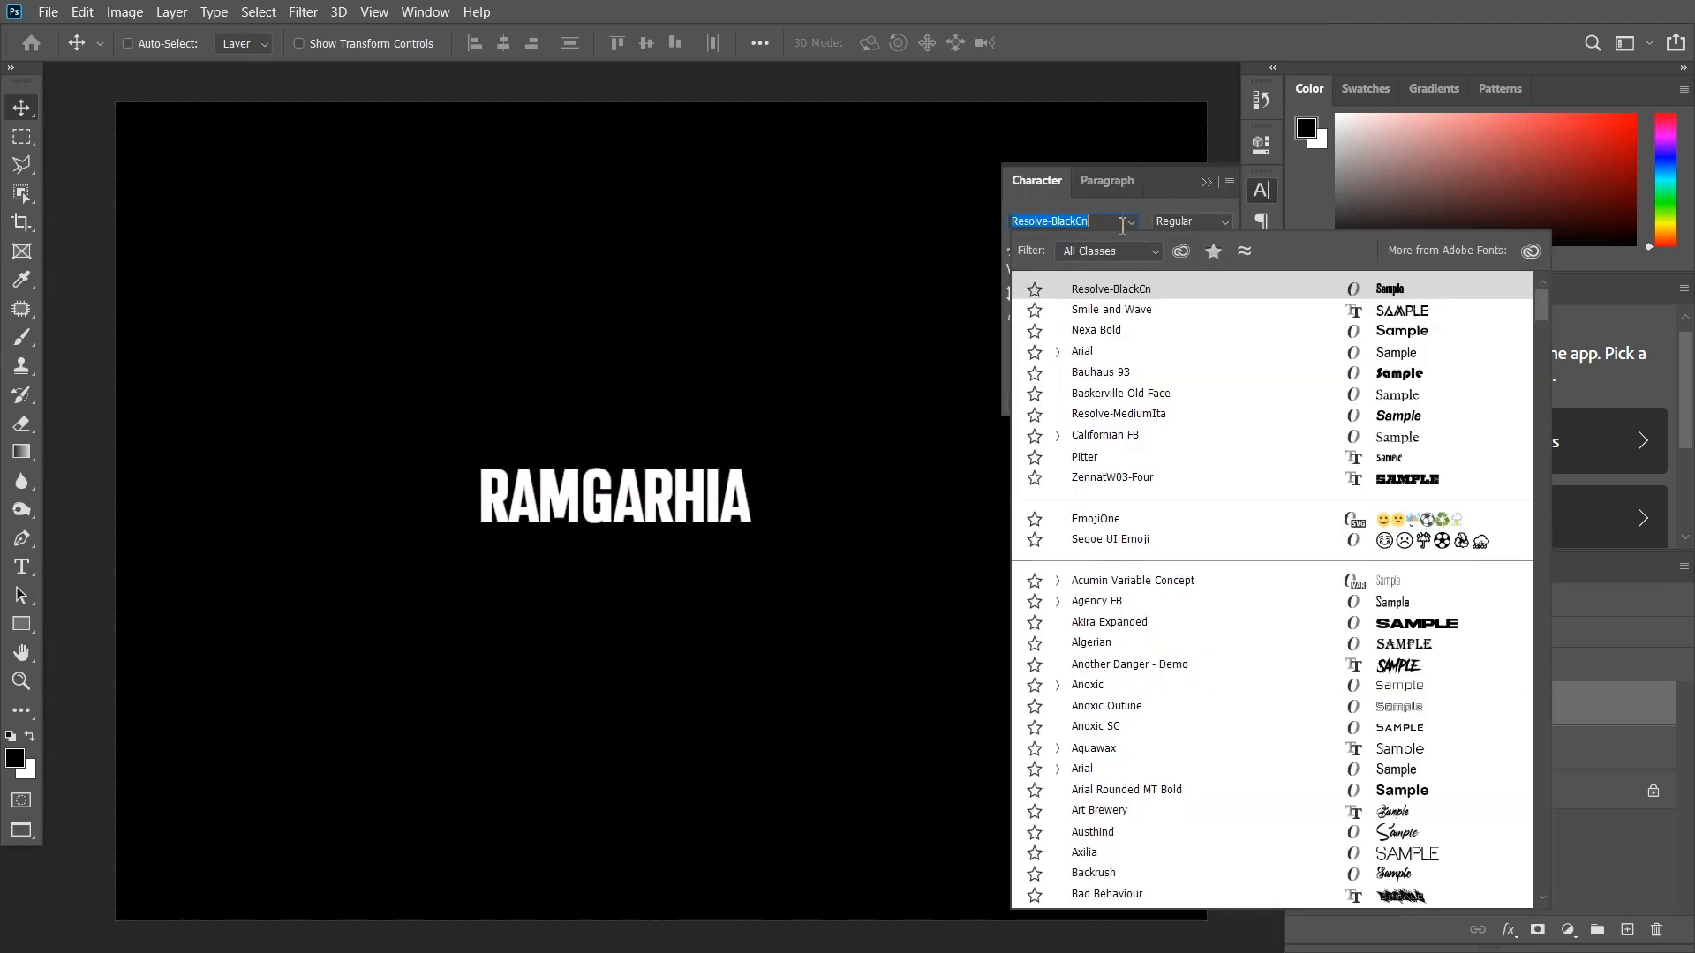
{"action": "left_click", "coordinate": [1119, 373]}
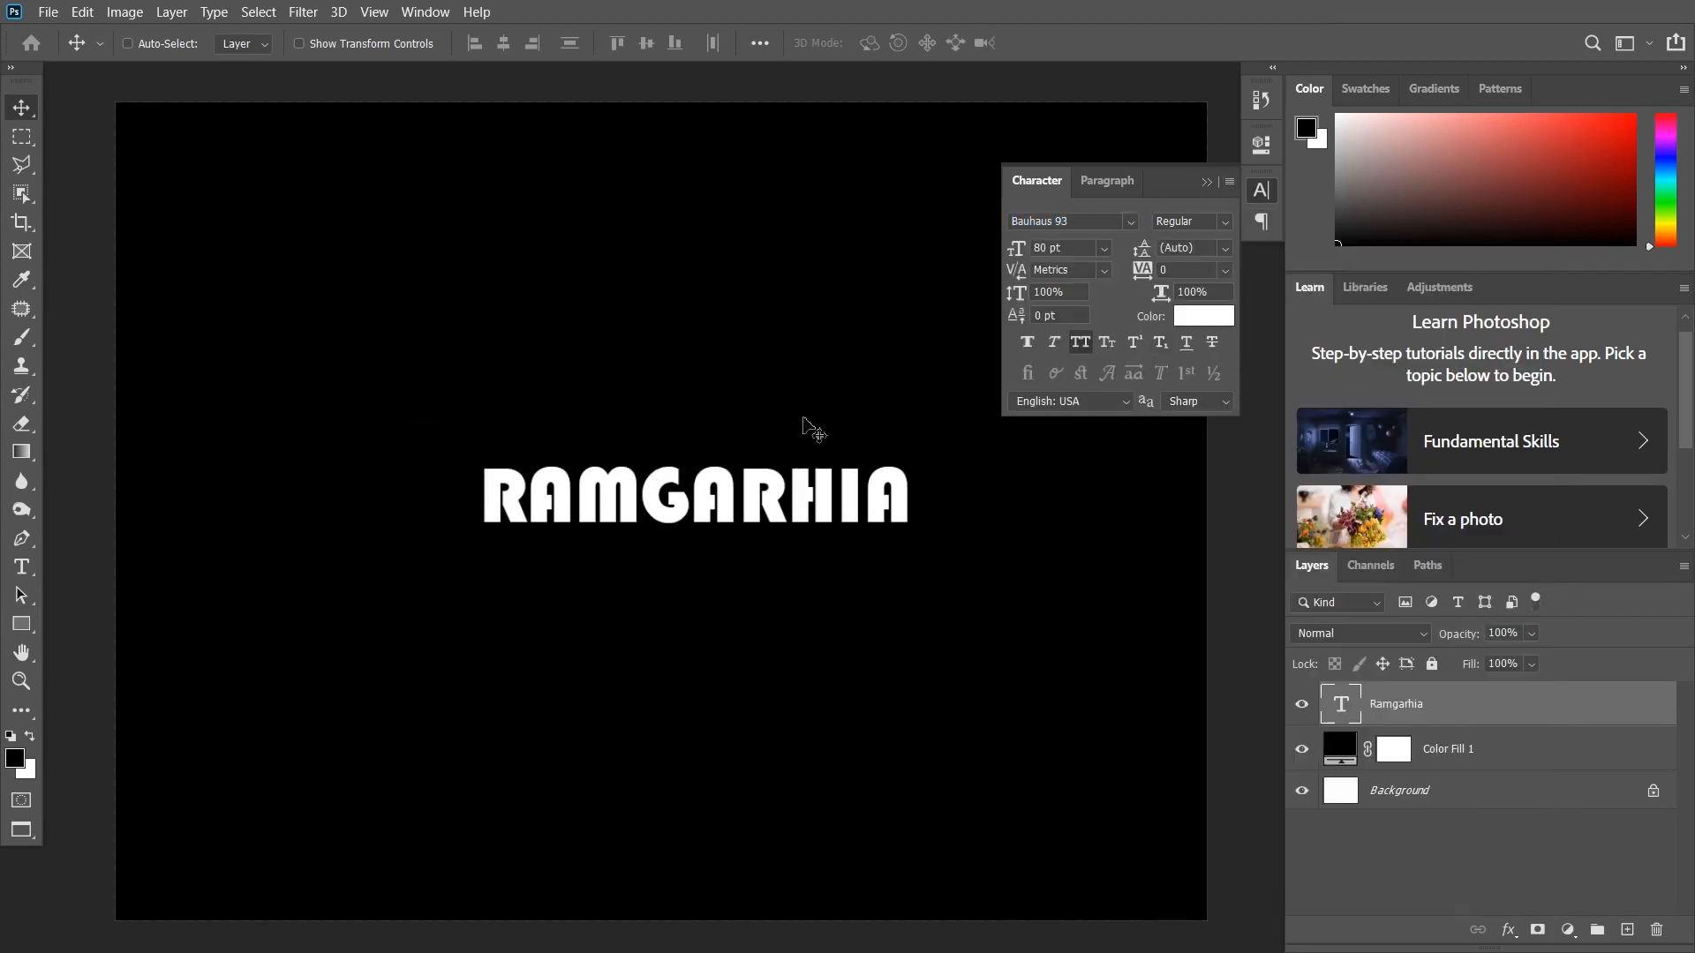
{"action": "left_click", "coordinate": [1225, 269]}
{"action": "left_click", "coordinate": [1218, 340]}
{"action": "key", "text": "Tab"}
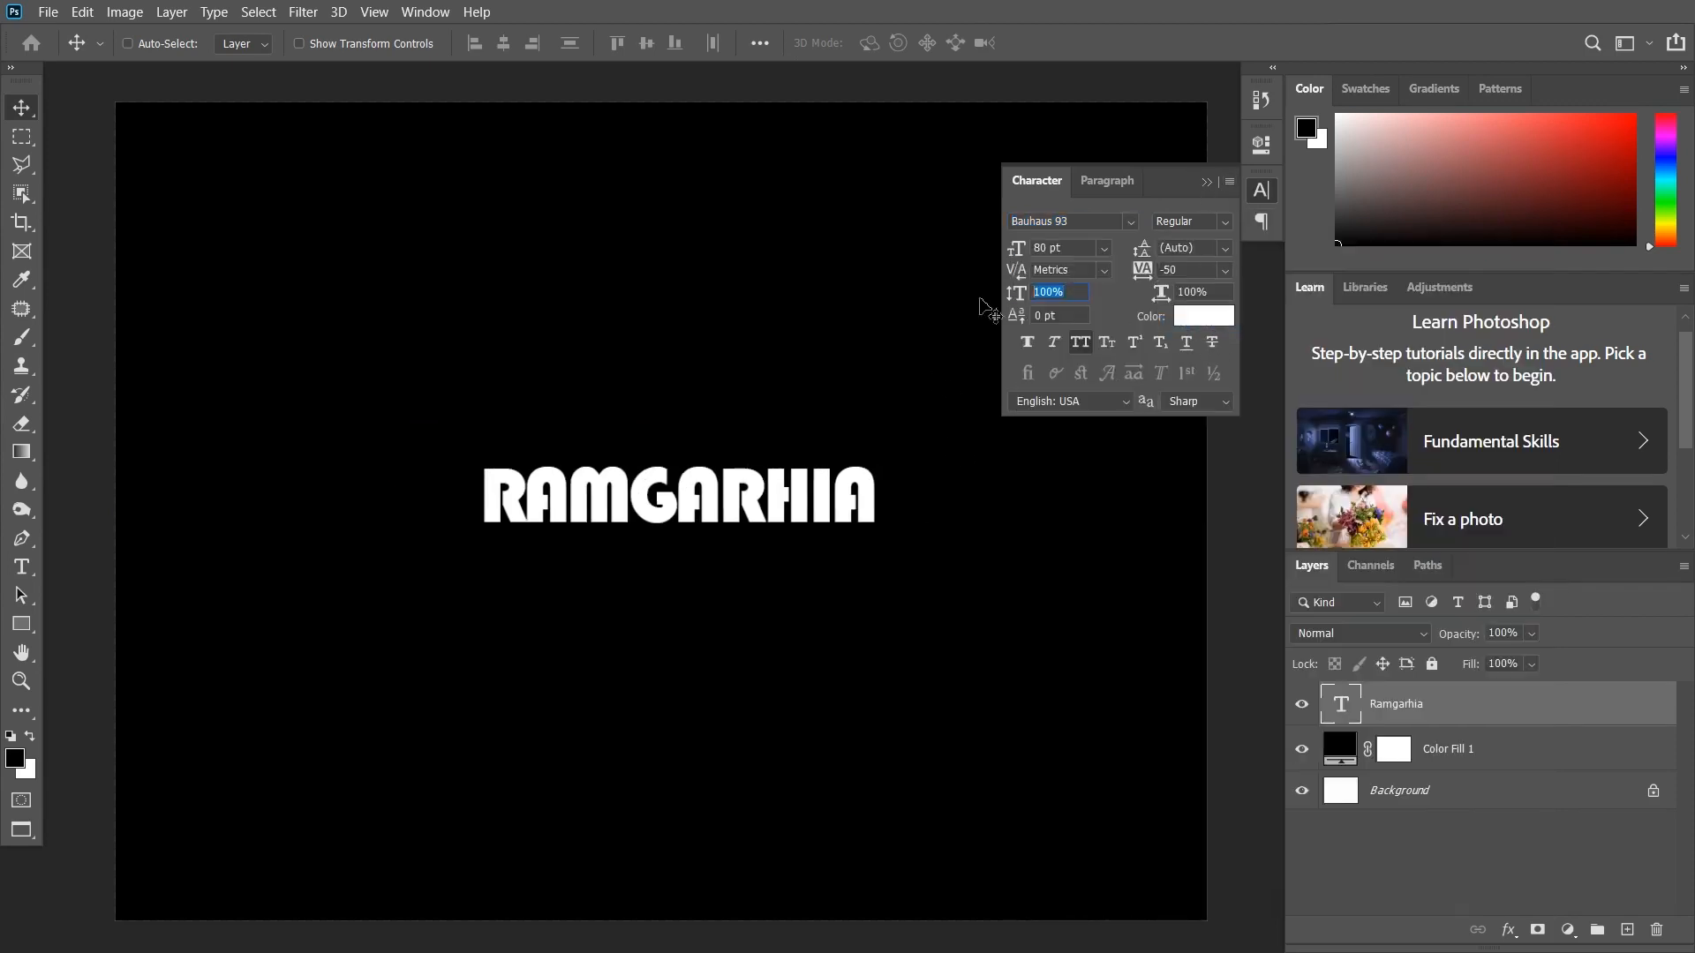
{"action": "type", "text": "120"}
{"action": "key", "text": "Return"}
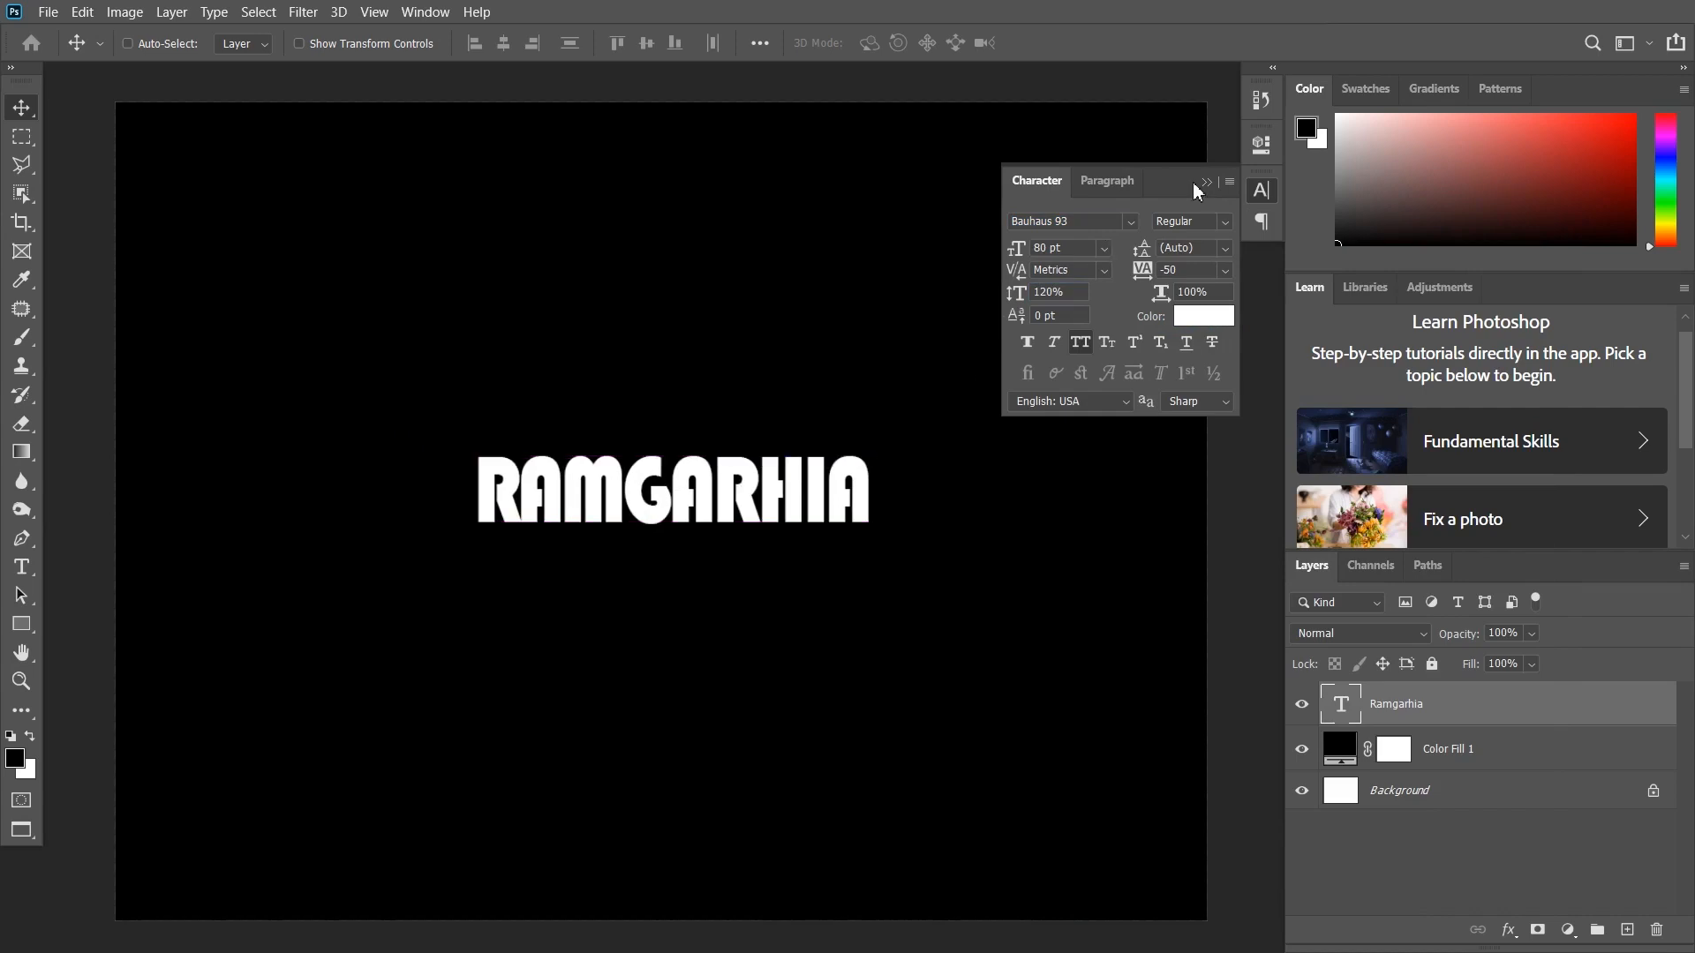
{"action": "left_click", "coordinate": [1207, 183]}
- Enlarge the RAMGARHIA text proportionally and move it slightly lower on the canvas
{"action": "key", "text": "ctrl+t"}
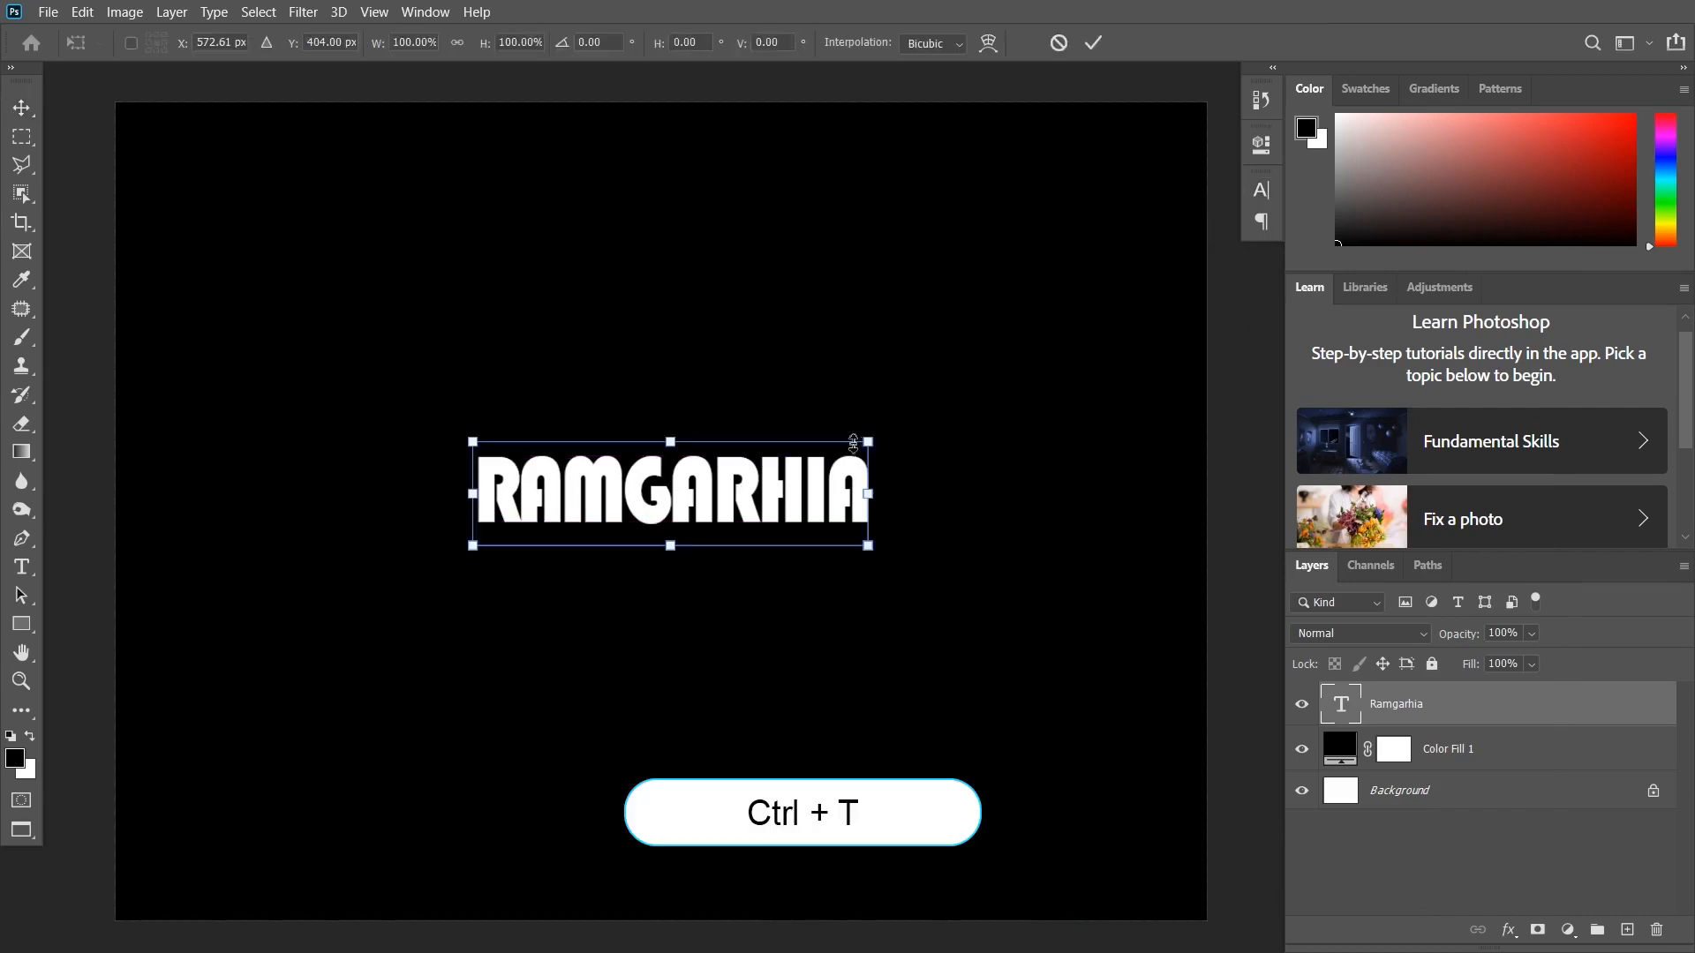
{"action": "left_click_drag", "start_coordinate": [869, 442], "coordinate": [943, 421]}
{"action": "key", "text": "Return"}
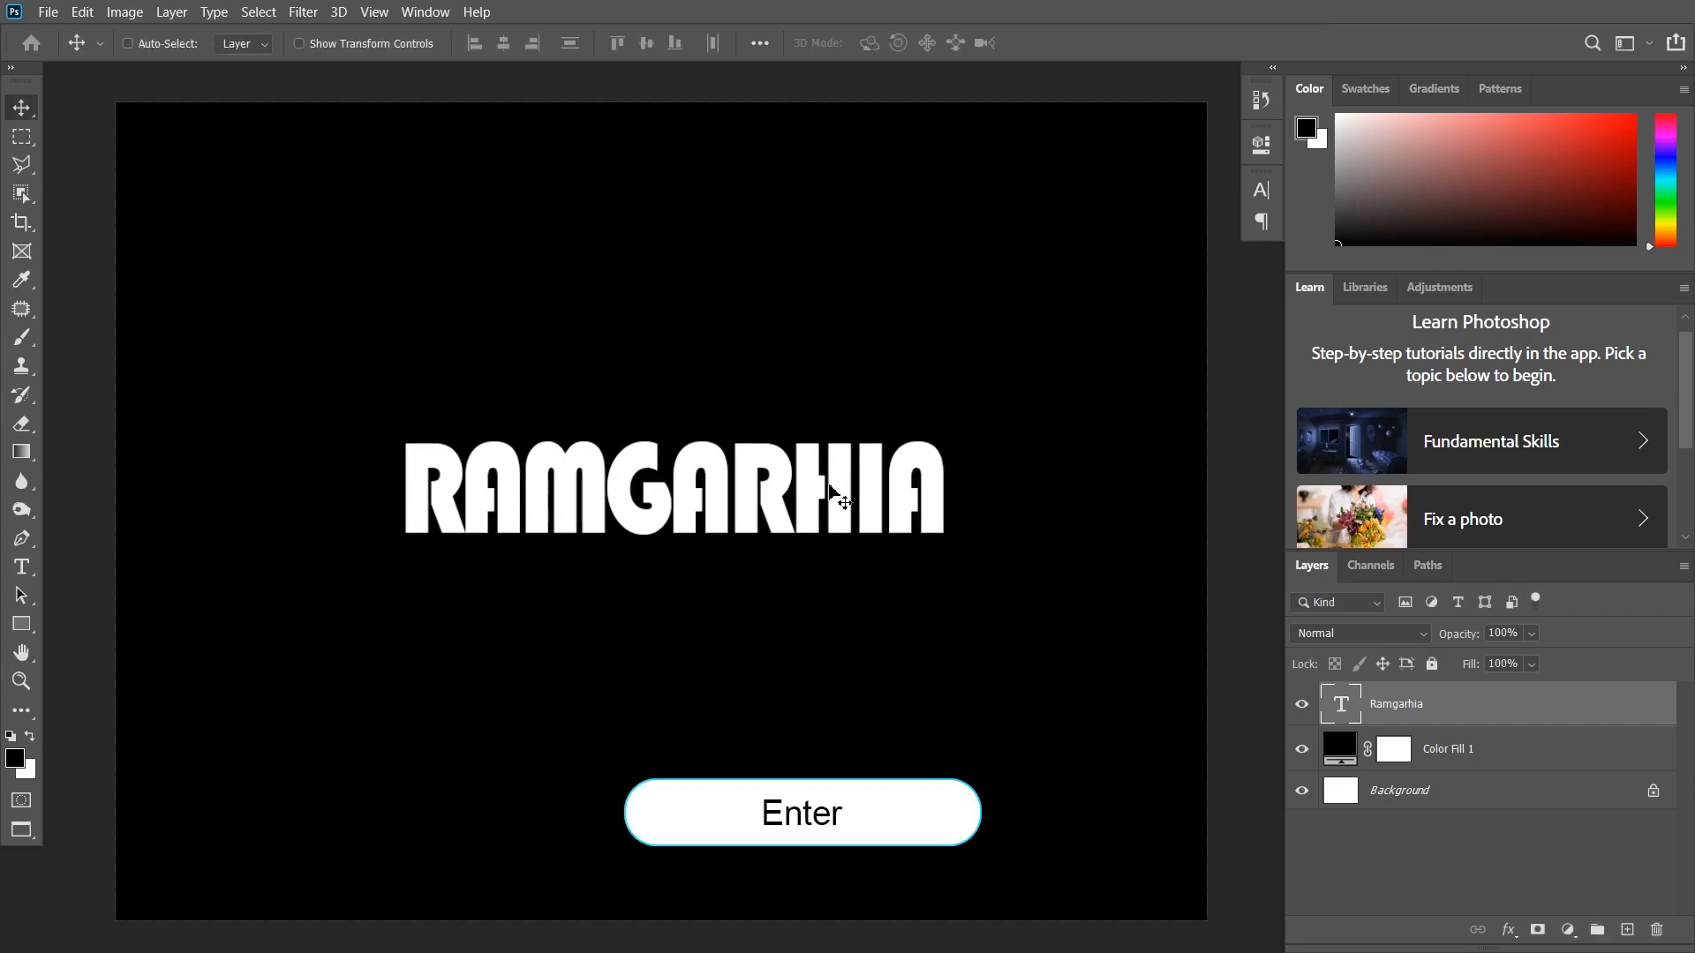
{"action": "left_click_drag", "start_coordinate": [761, 500], "coordinate": [766, 544]}
{"action": "scroll", "coordinate": [748, 503], "scroll_direction": "down", "scroll_amount": 1}
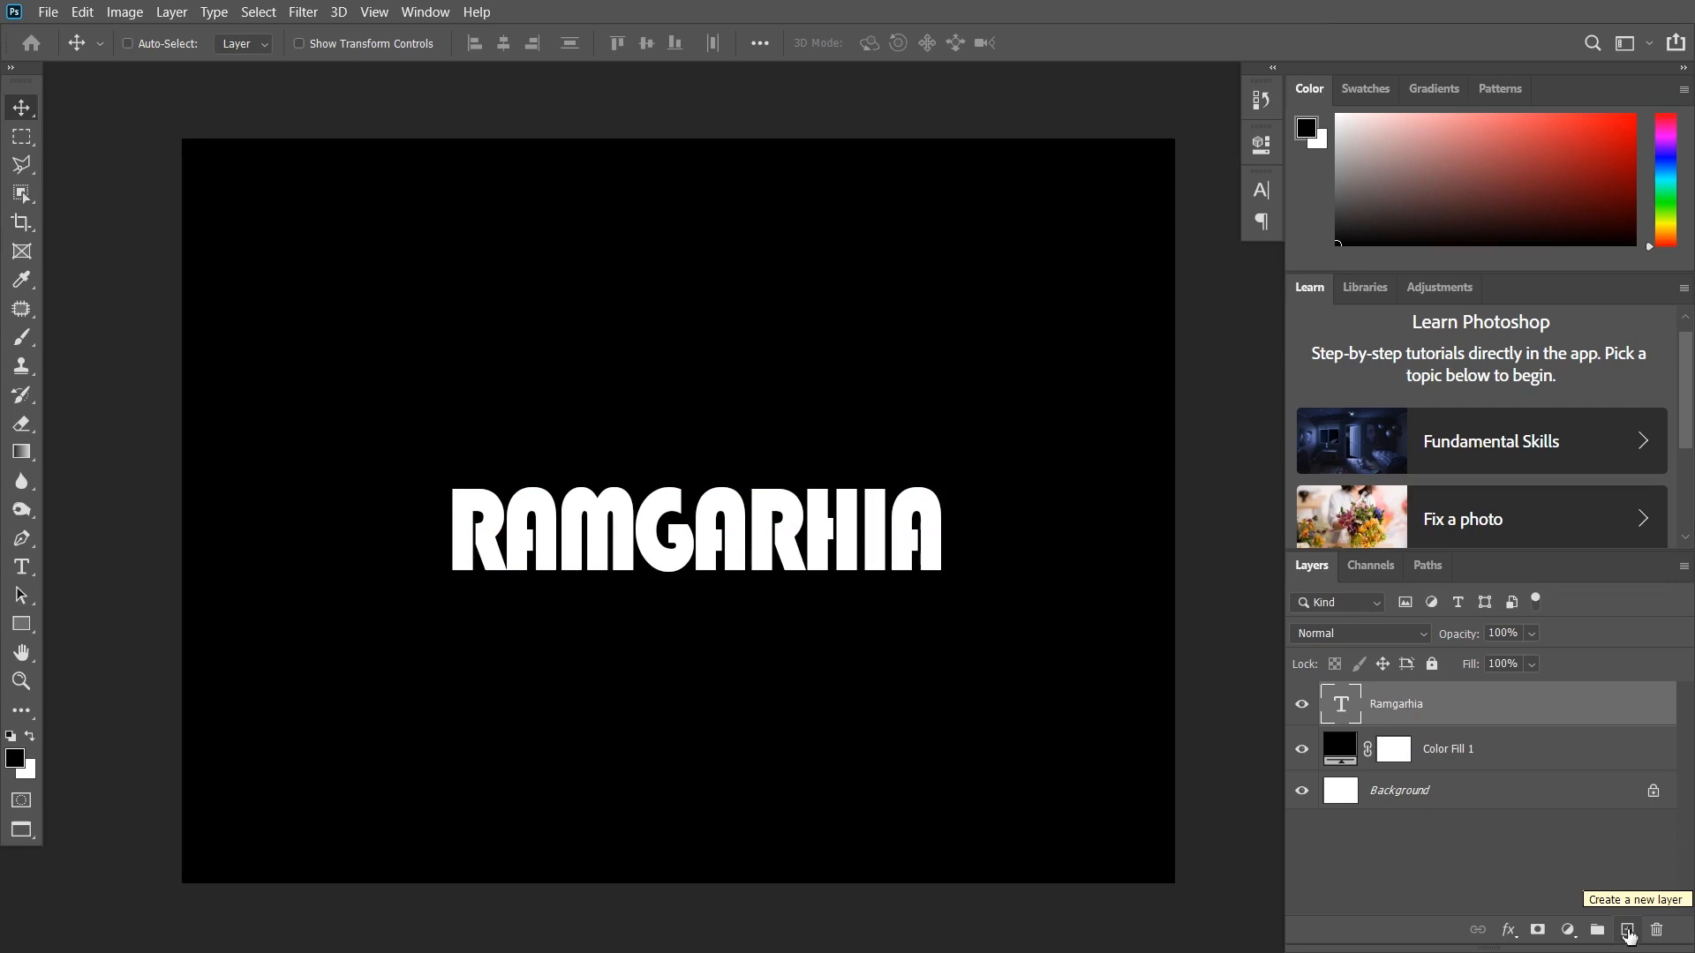
- On a new layer, select a thin wedge along the letters' upper edge from the R to the second A with the Polygonal Lasso
{"action": "left_click", "coordinate": [1627, 931]}
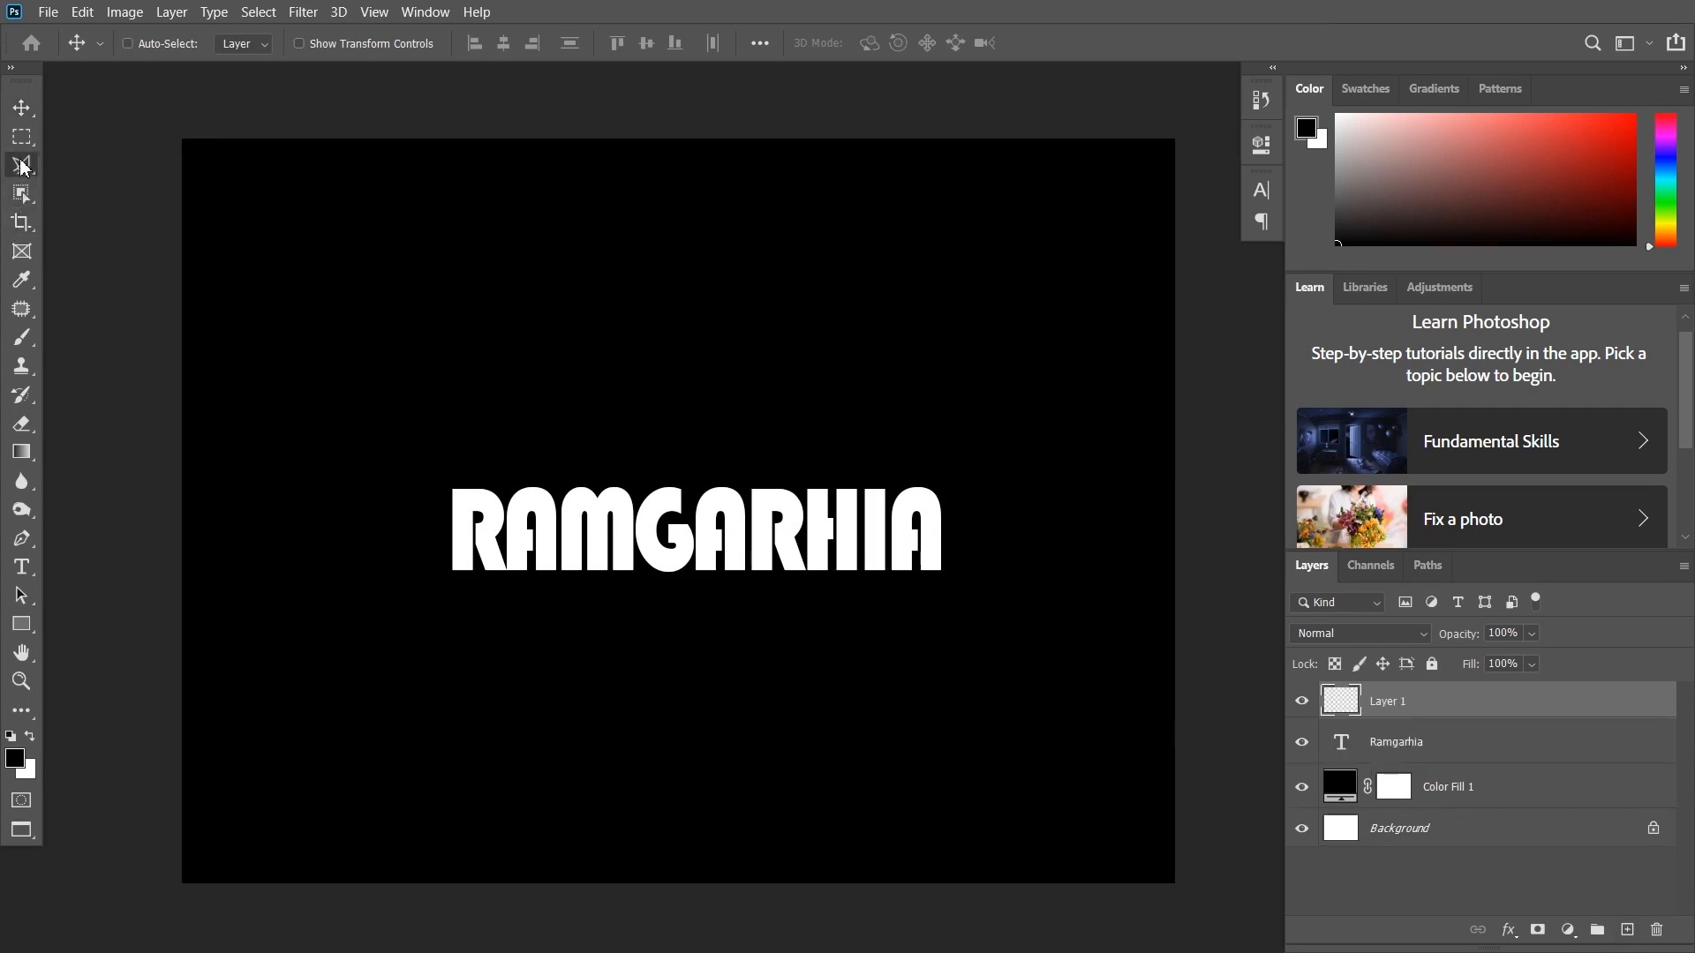
{"action": "right_click", "coordinate": [24, 167]}
{"action": "left_click", "coordinate": [103, 180]}
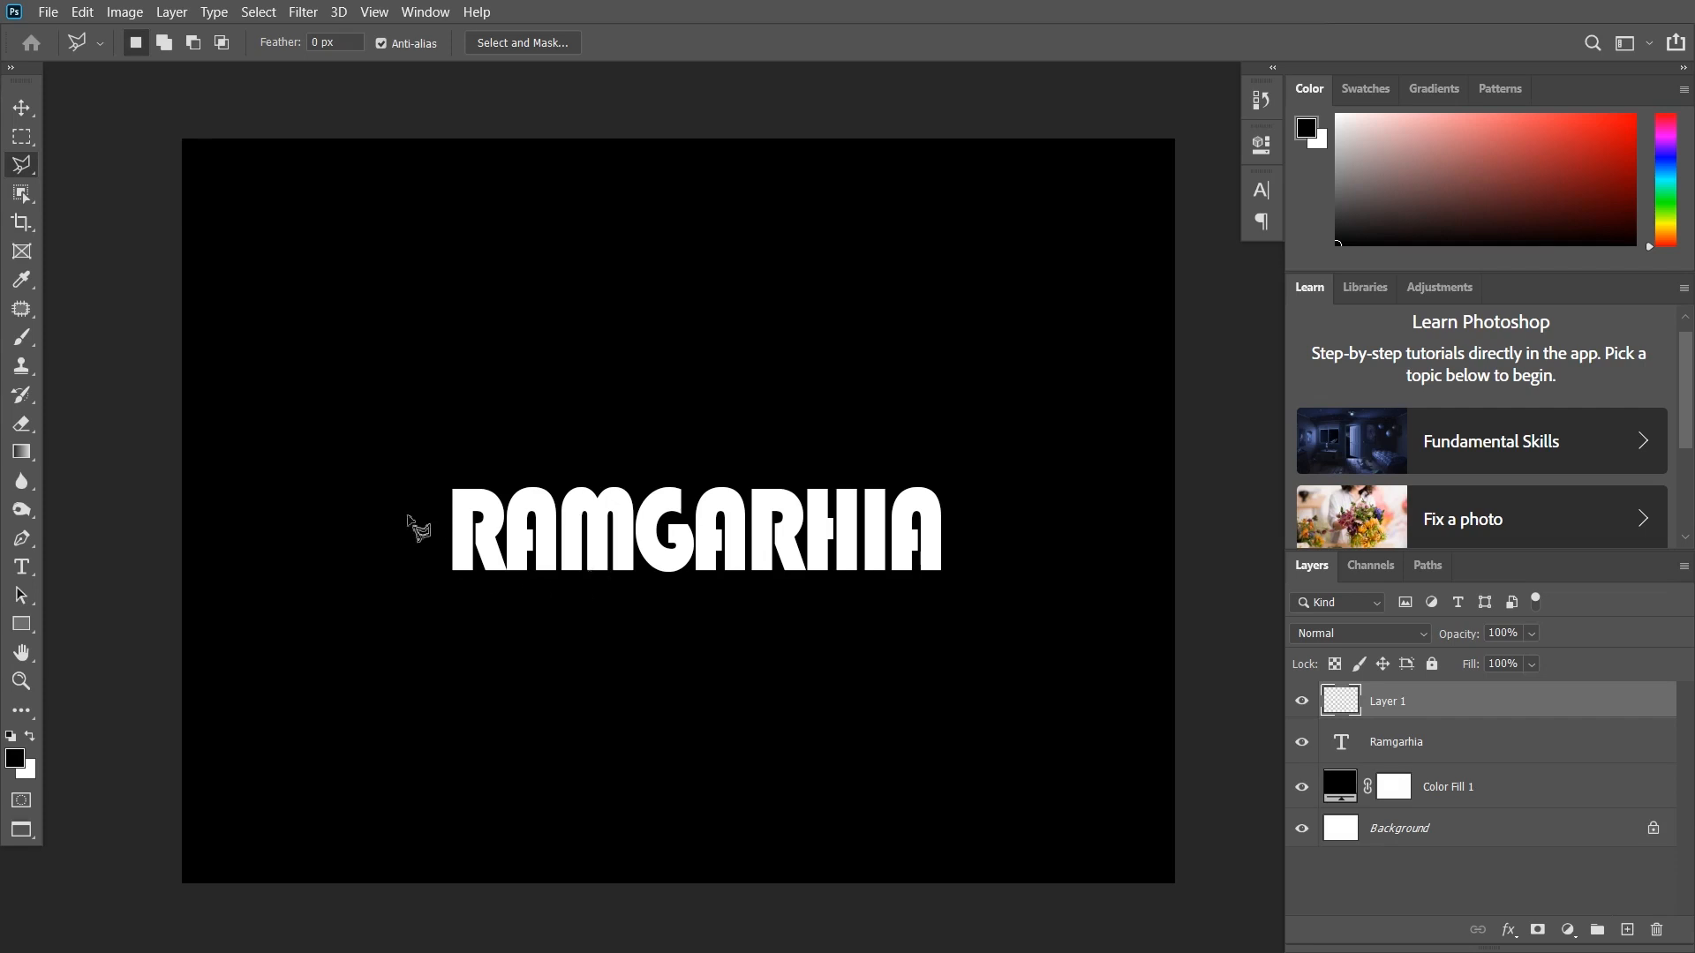
{"action": "left_click", "coordinate": [449, 513]}
{"action": "left_click", "coordinate": [715, 486]}
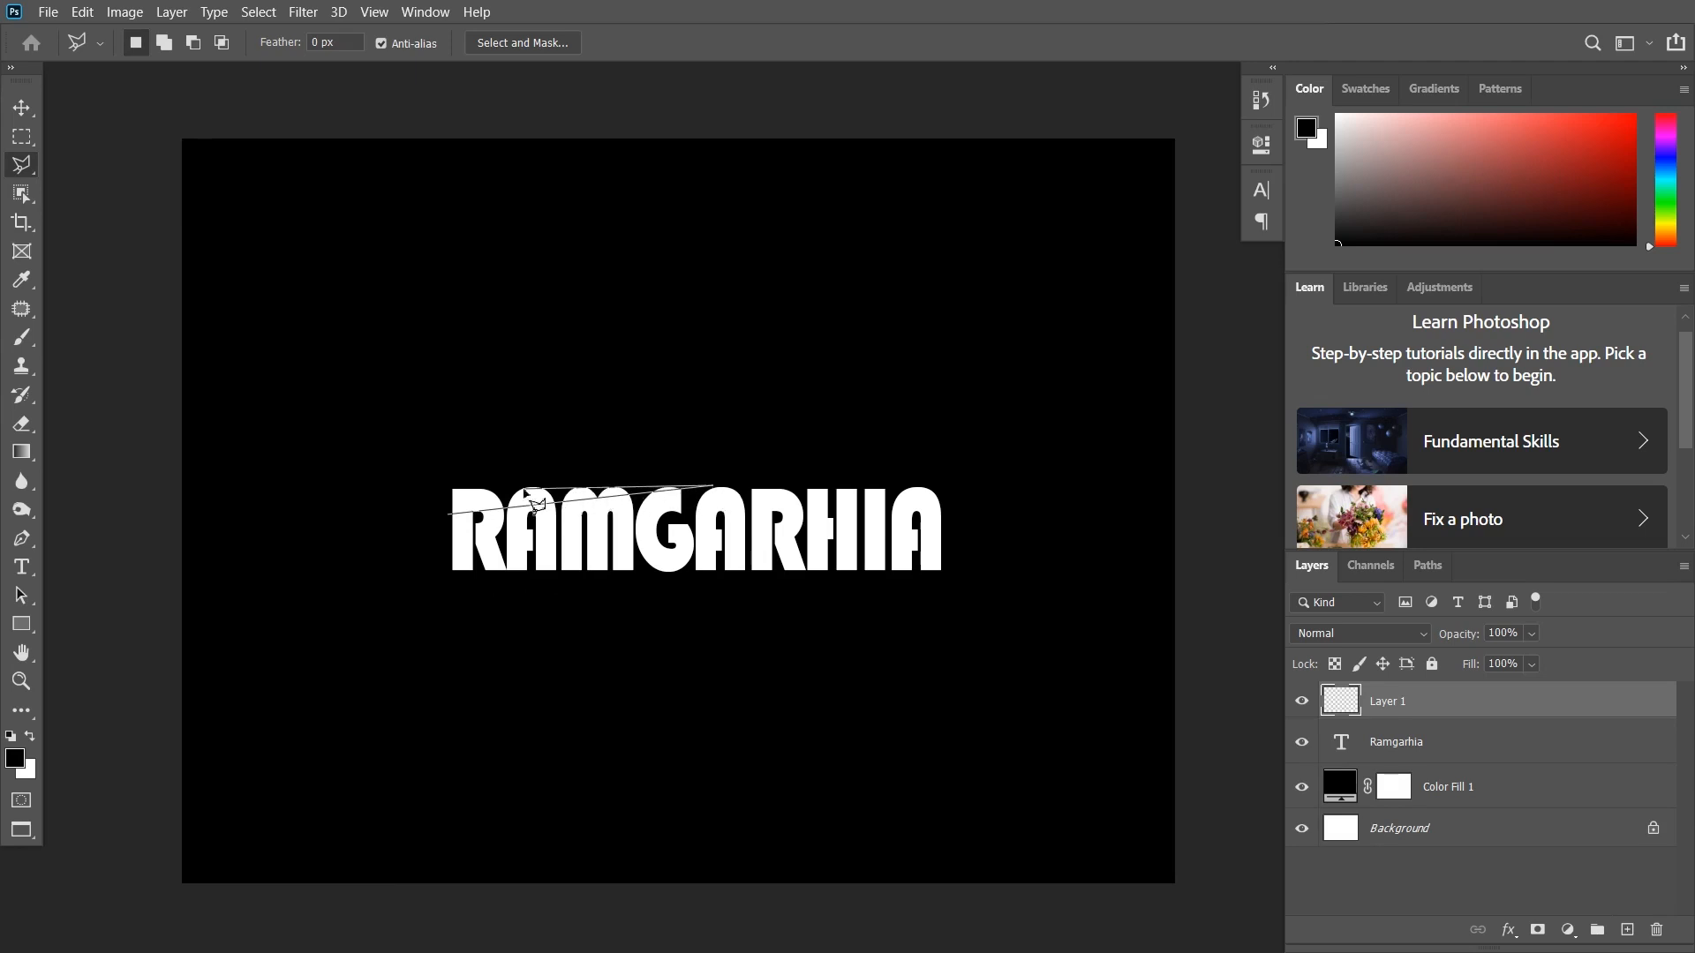
{"action": "left_click", "coordinate": [440, 486]}
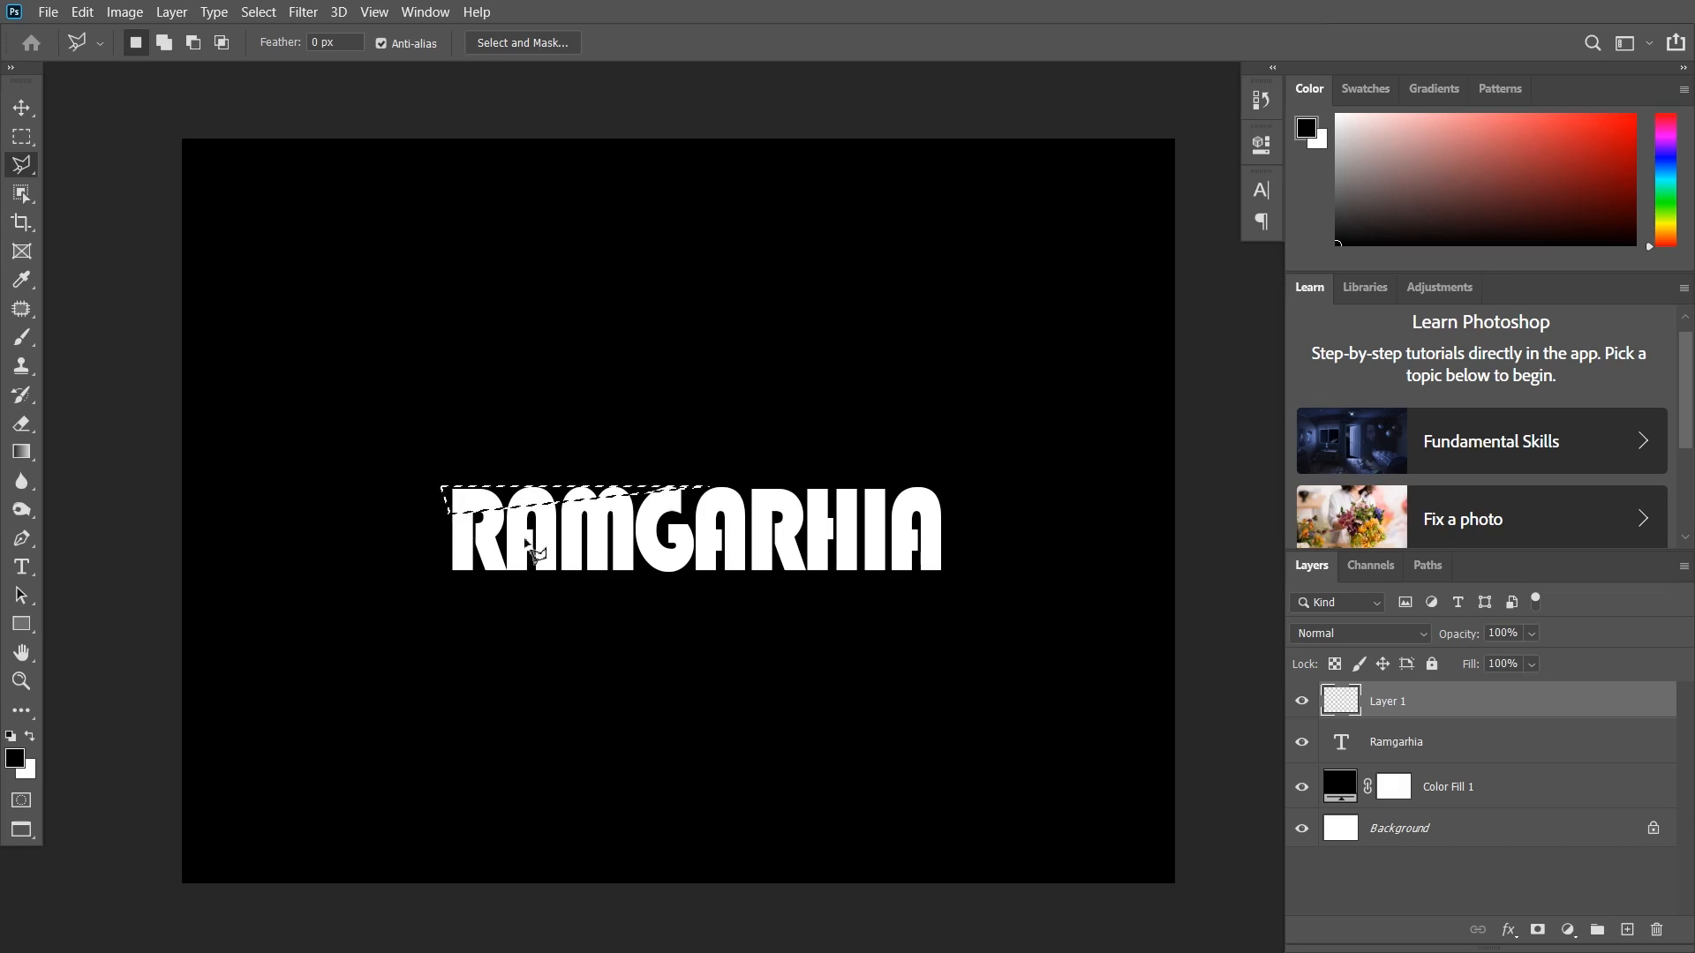
- Invert the wedge selection, shade the upper letters beneath its edge with soft black at brush size 30, and deselect
{"action": "key", "text": "ctrl+shift+i"}
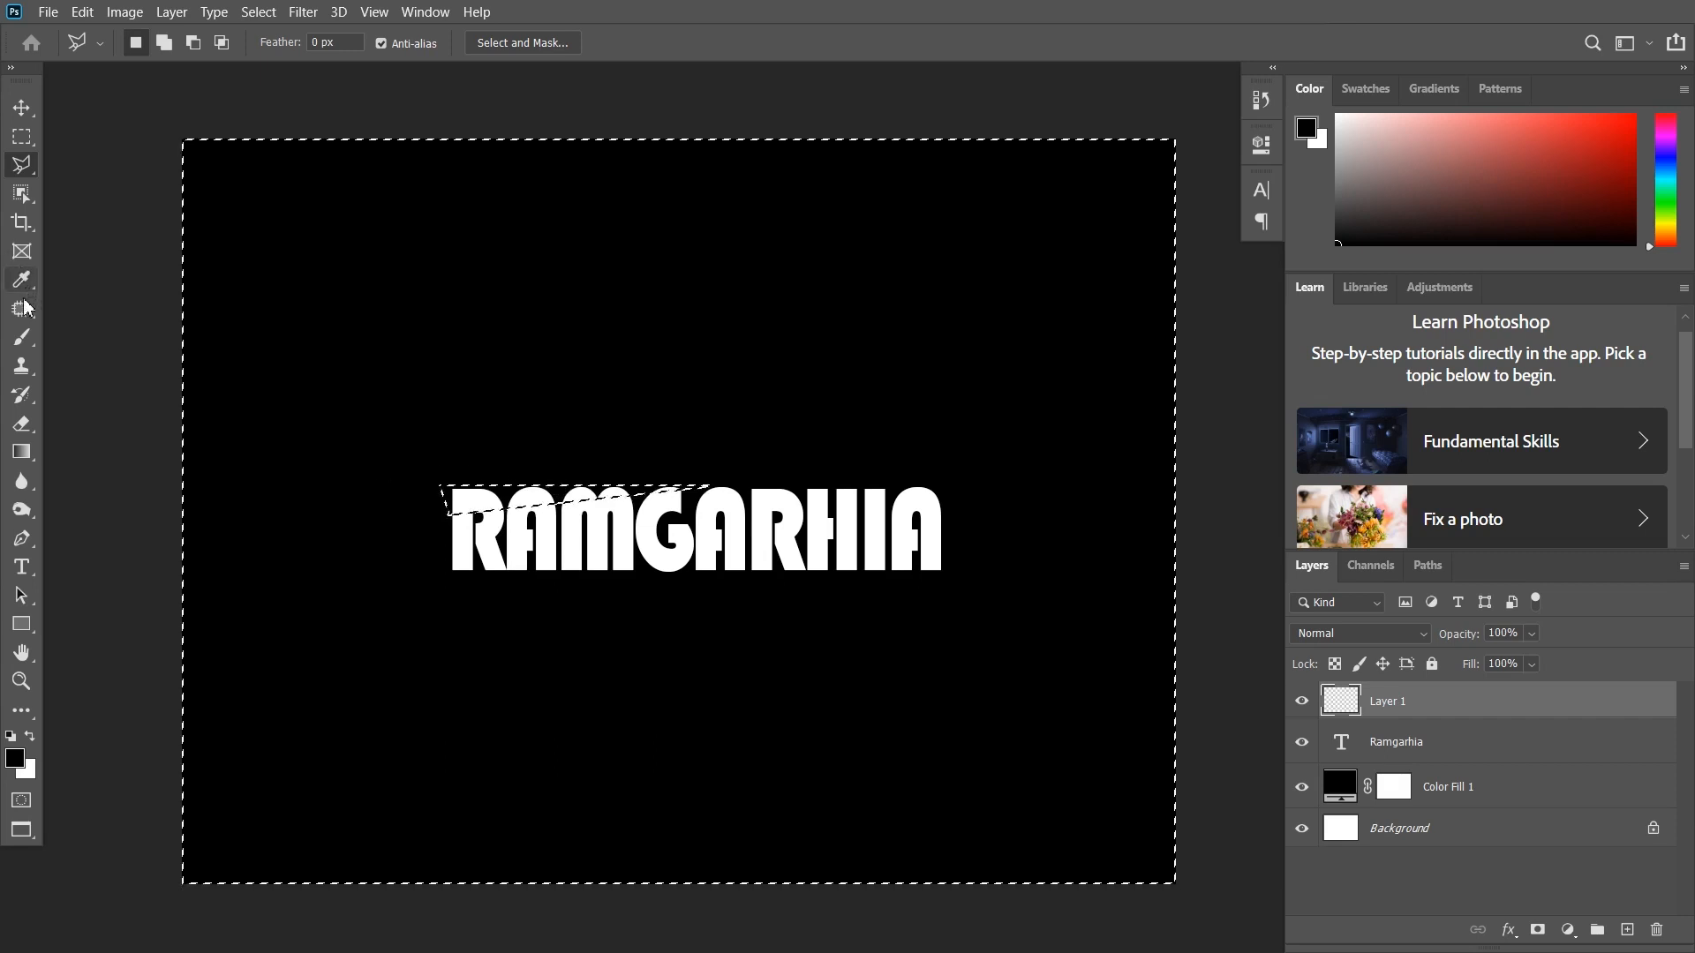
{"action": "left_click", "coordinate": [22, 337]}
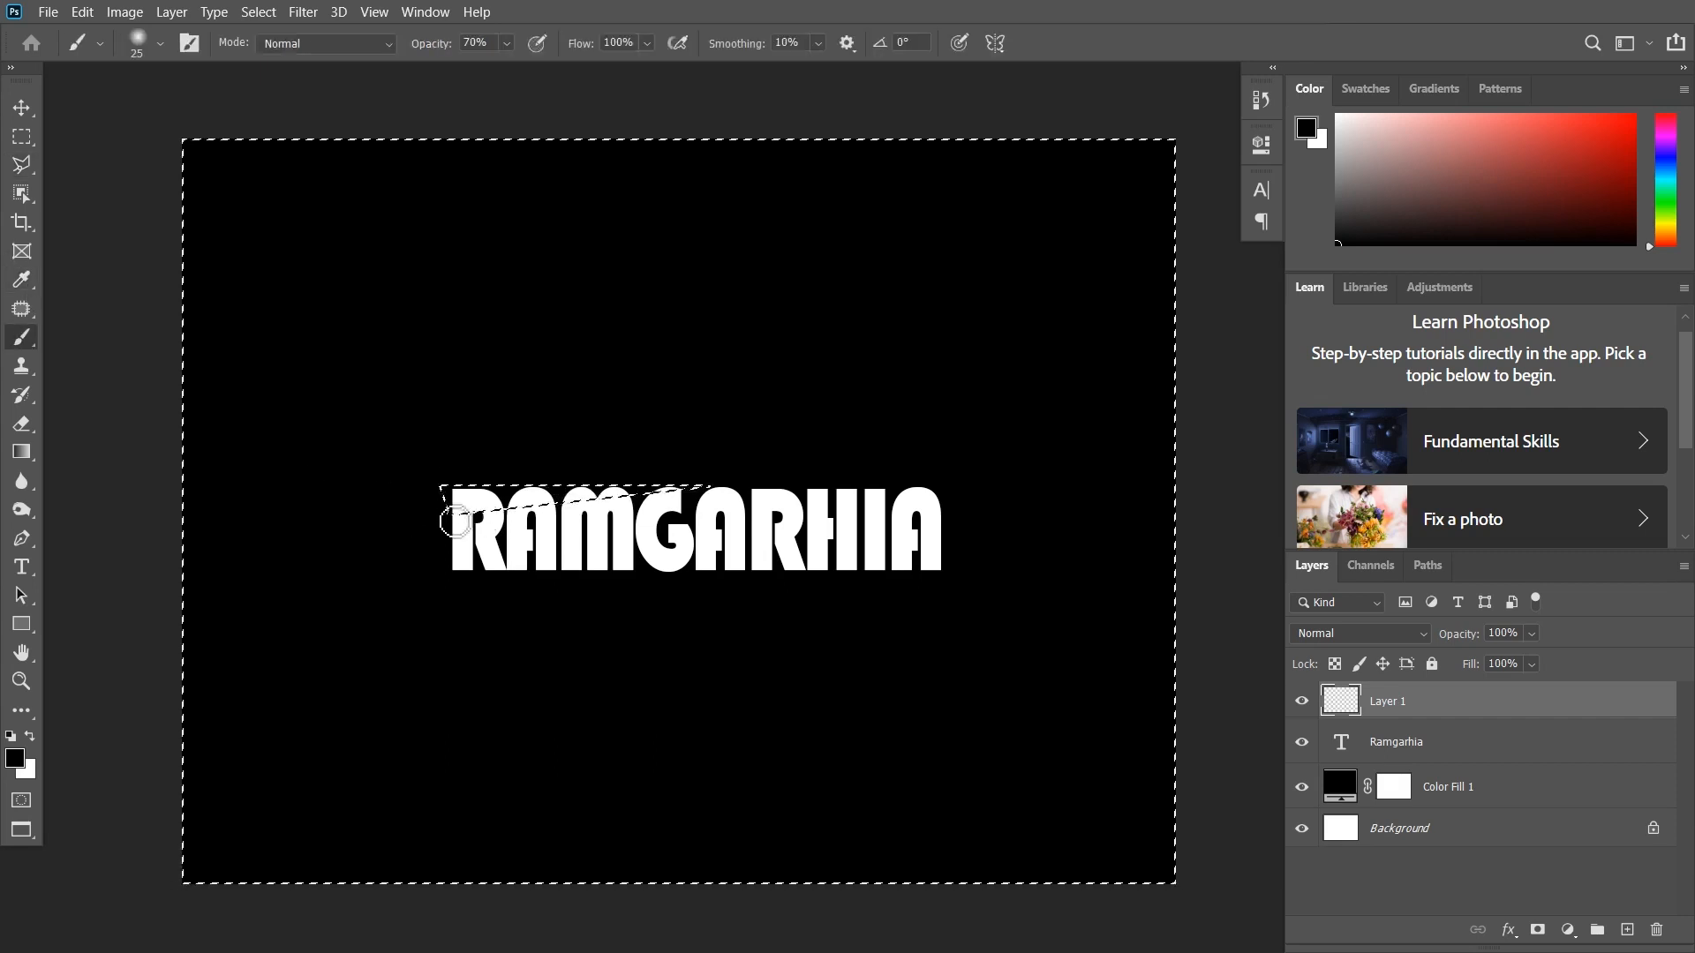
{"action": "left_click_drag", "start_coordinate": [460, 524], "coordinate": [524, 515]}
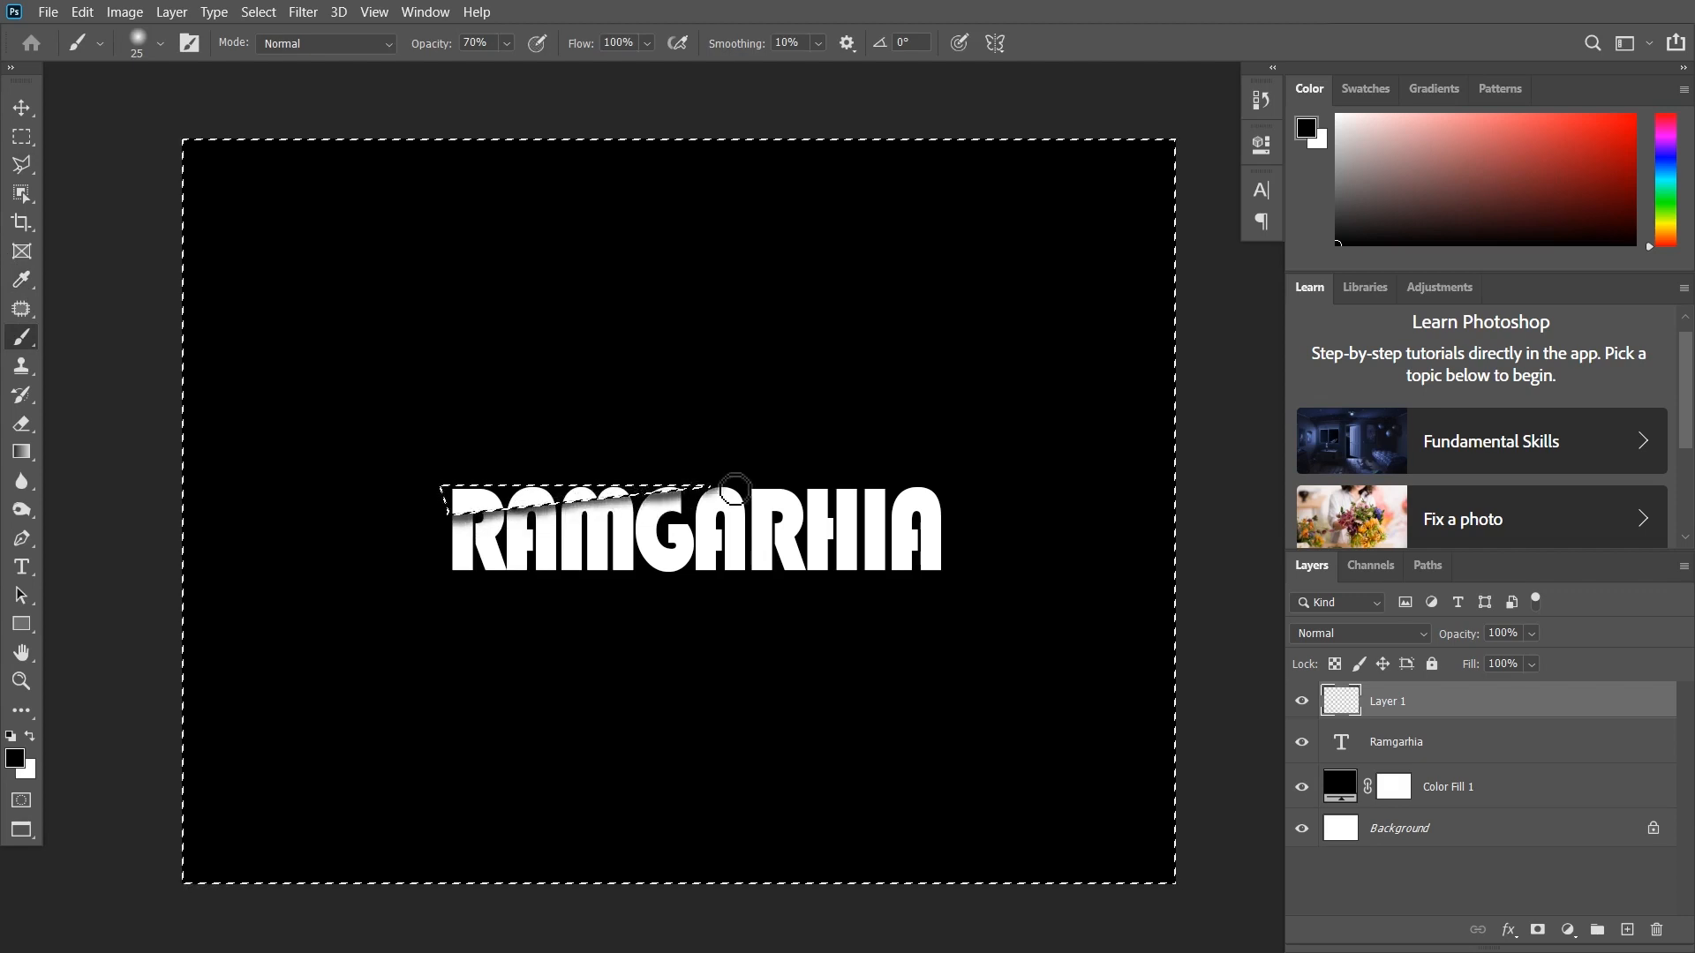
{"action": "left_click_drag", "start_coordinate": [504, 516], "coordinate": [515, 515]}
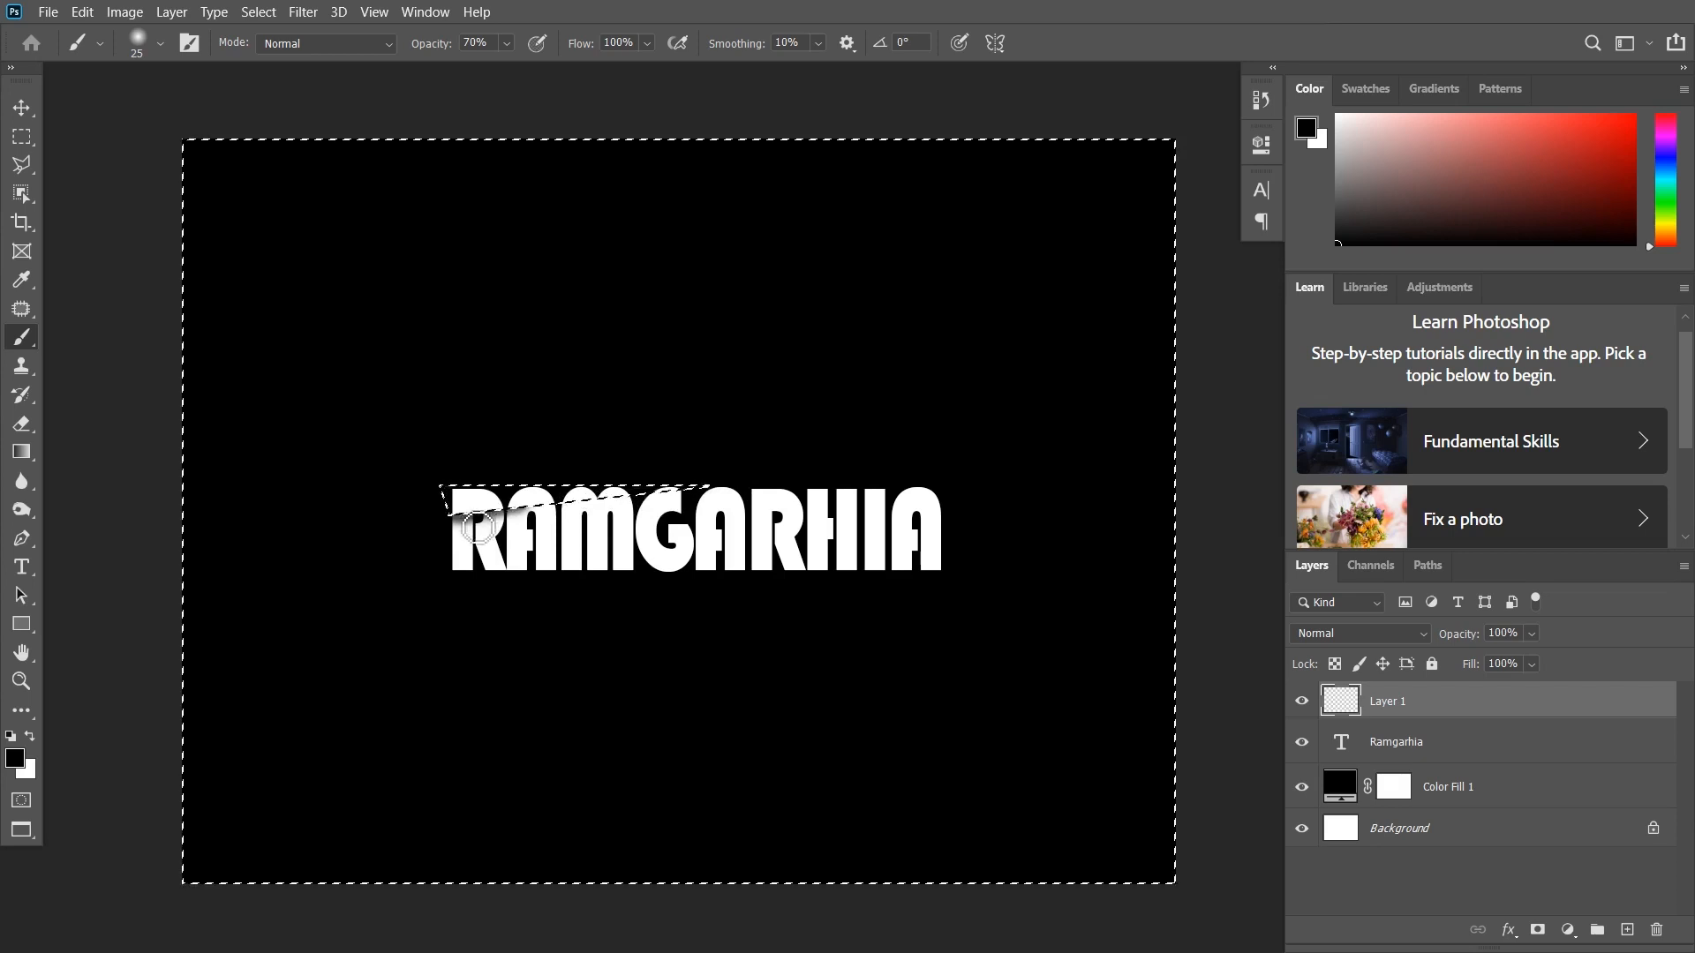
{"action": "key", "text": "bracketright"}
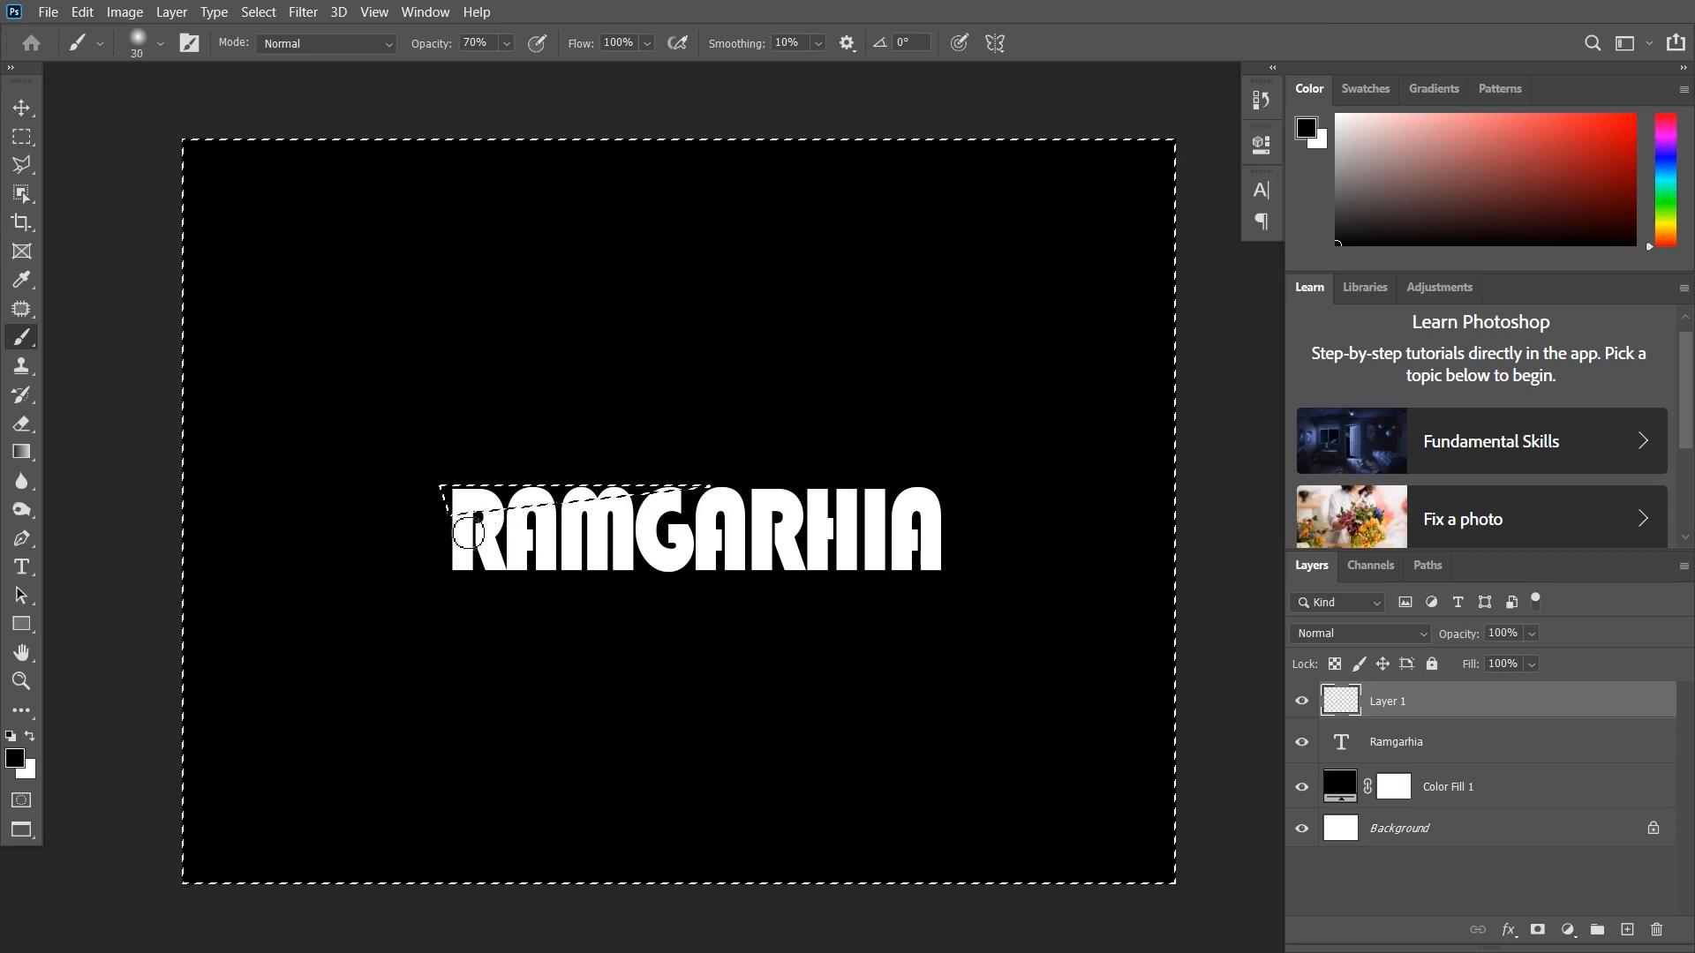
{"action": "scroll", "coordinate": [462, 528], "scroll_direction": "up", "scroll_amount": 4}
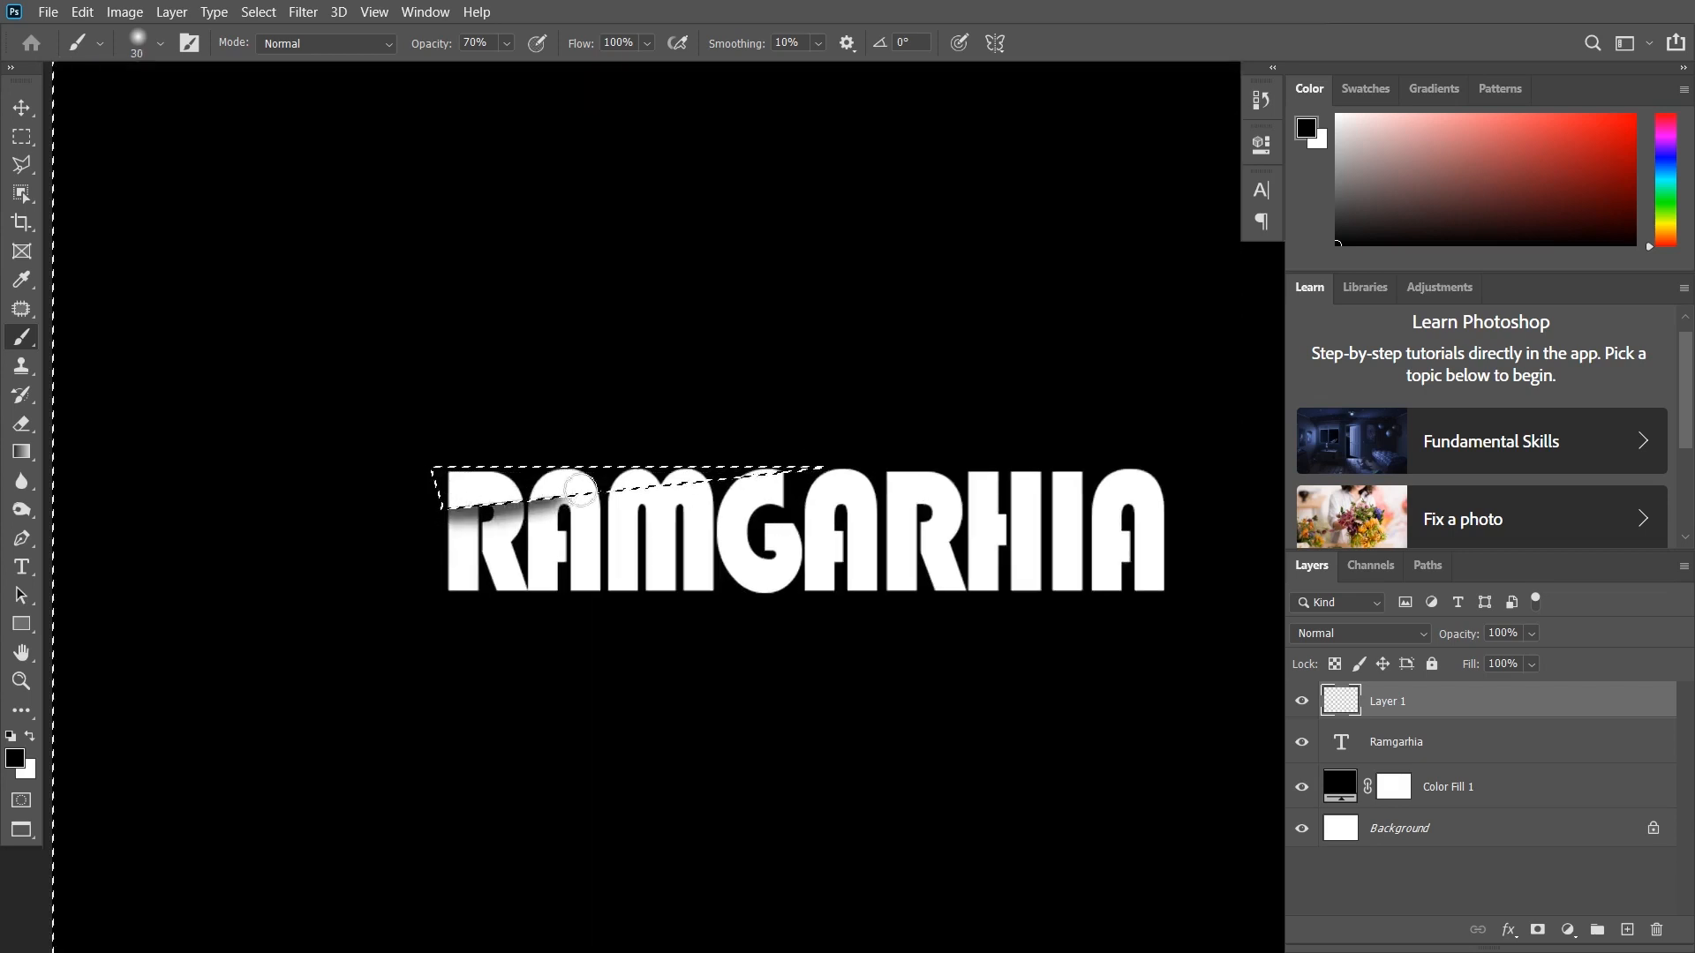
{"action": "key", "text": "ctrl+d"}
{"action": "scroll", "coordinate": [306, 467], "scroll_direction": "down", "scroll_amount": 4}
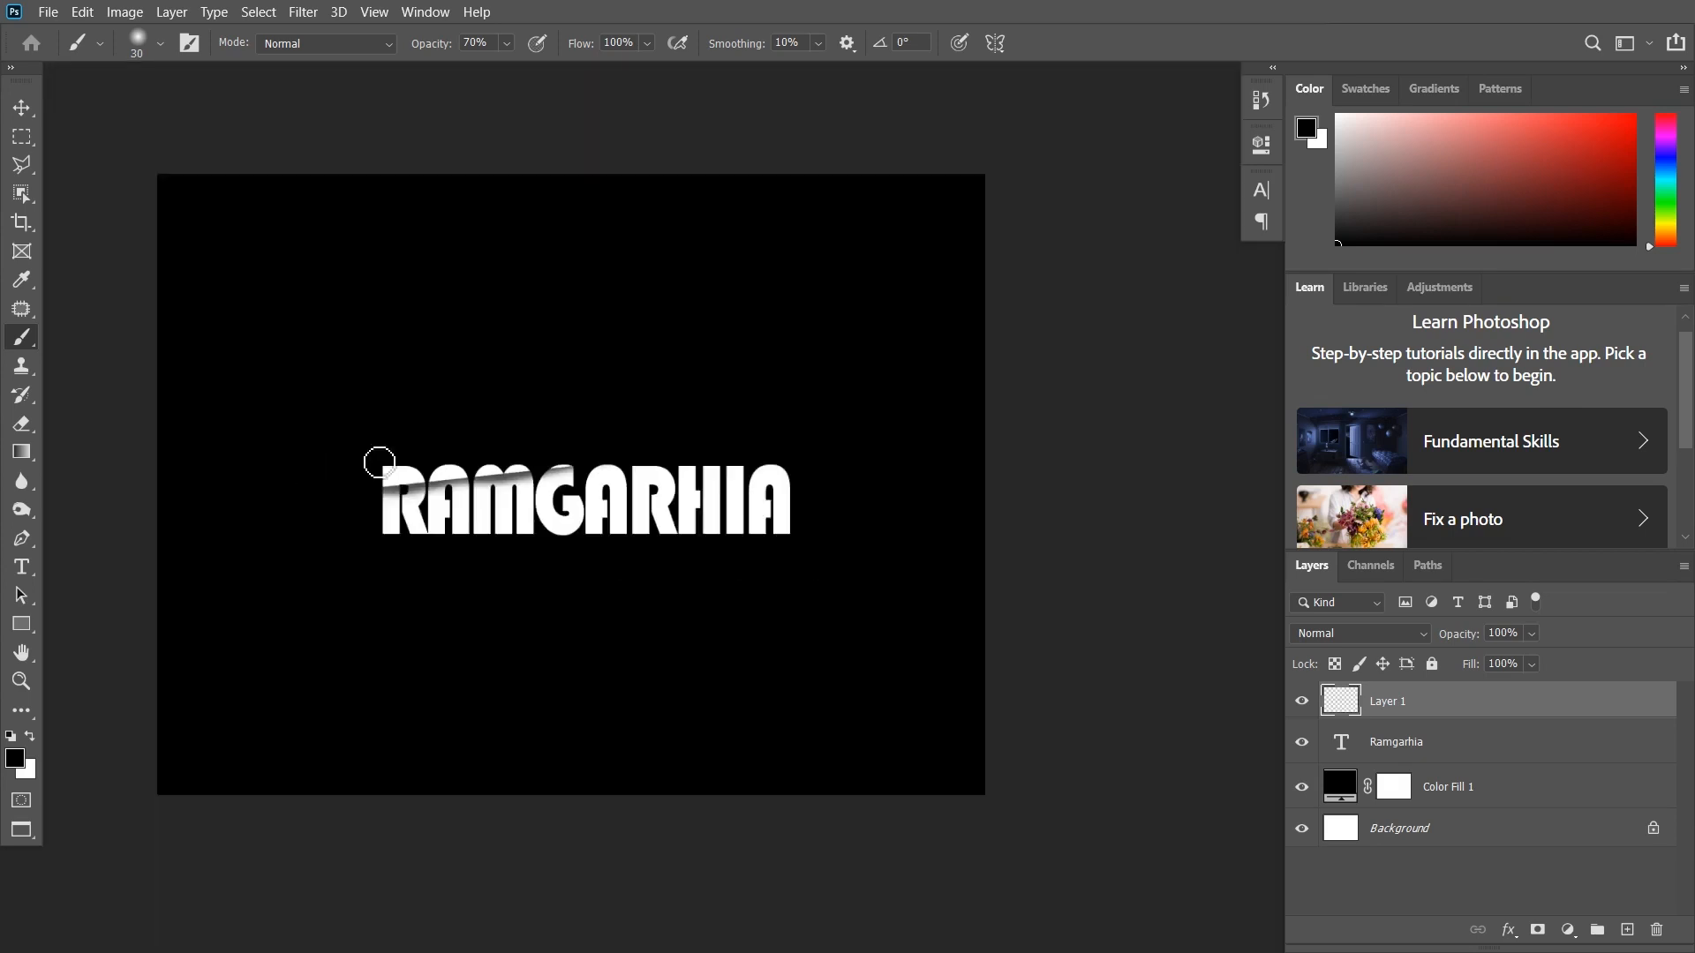
{"action": "scroll", "coordinate": [467, 475], "scroll_direction": "up", "scroll_amount": 3}
{"action": "key", "text": "c"}
{"action": "key", "text": "v"}
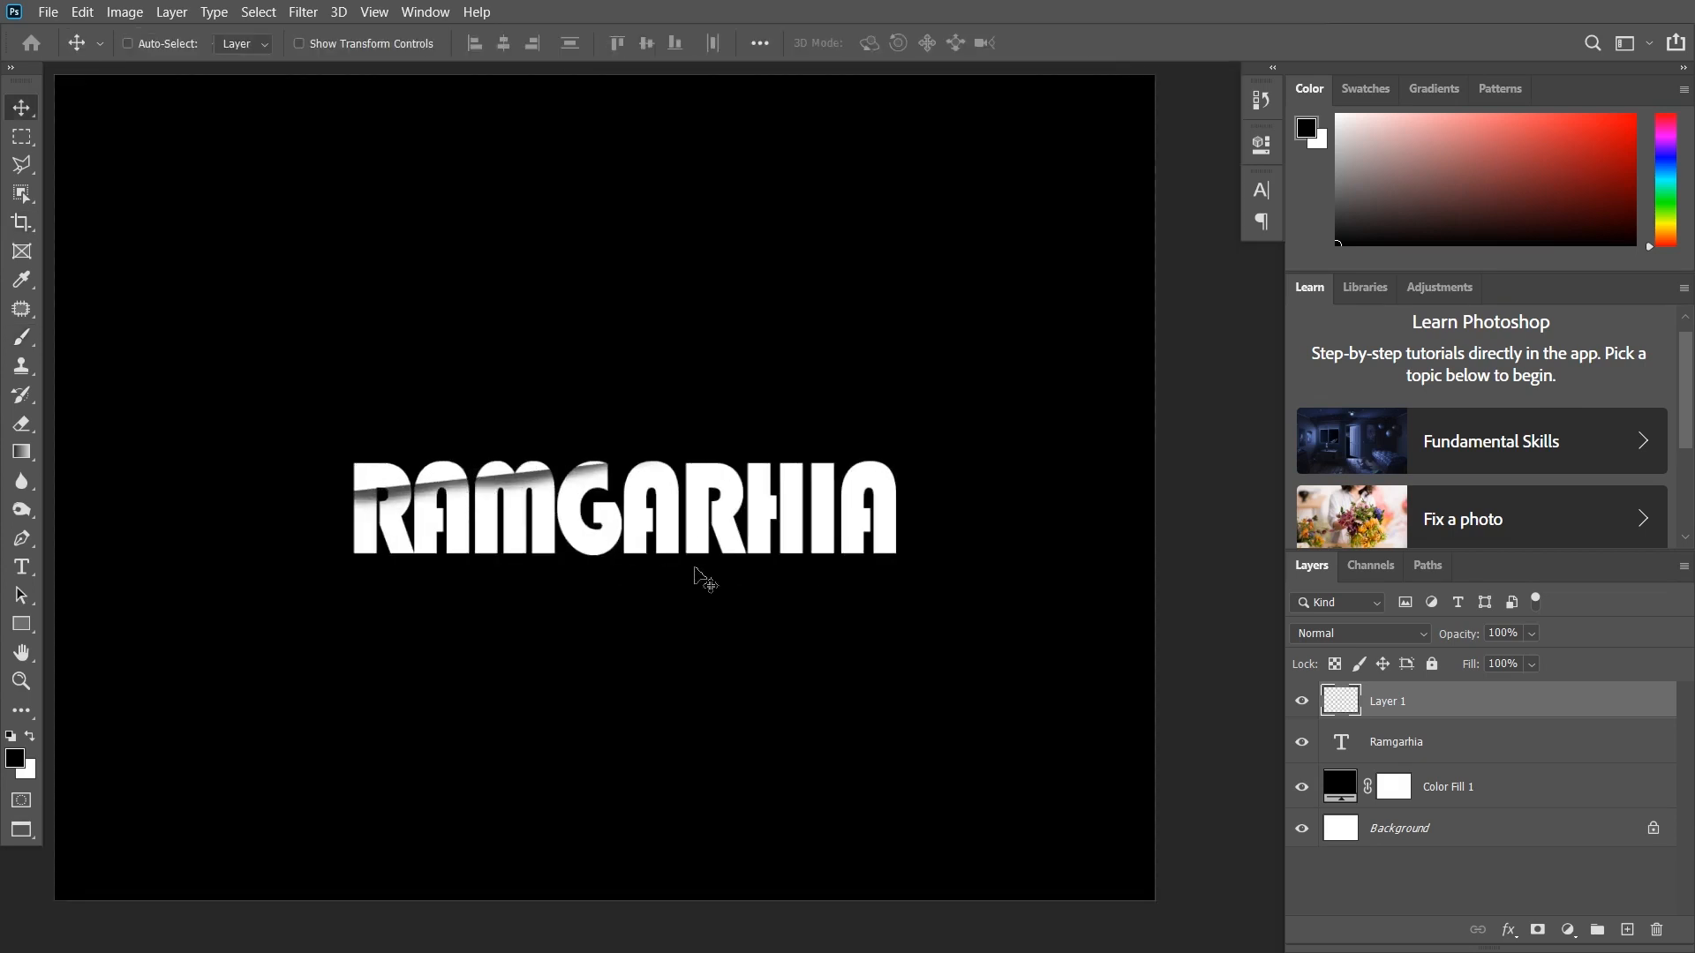
- Select a thin wedge along the letters' lower edge from the second A to the last A and invert the selection
{"action": "key", "text": "l"}
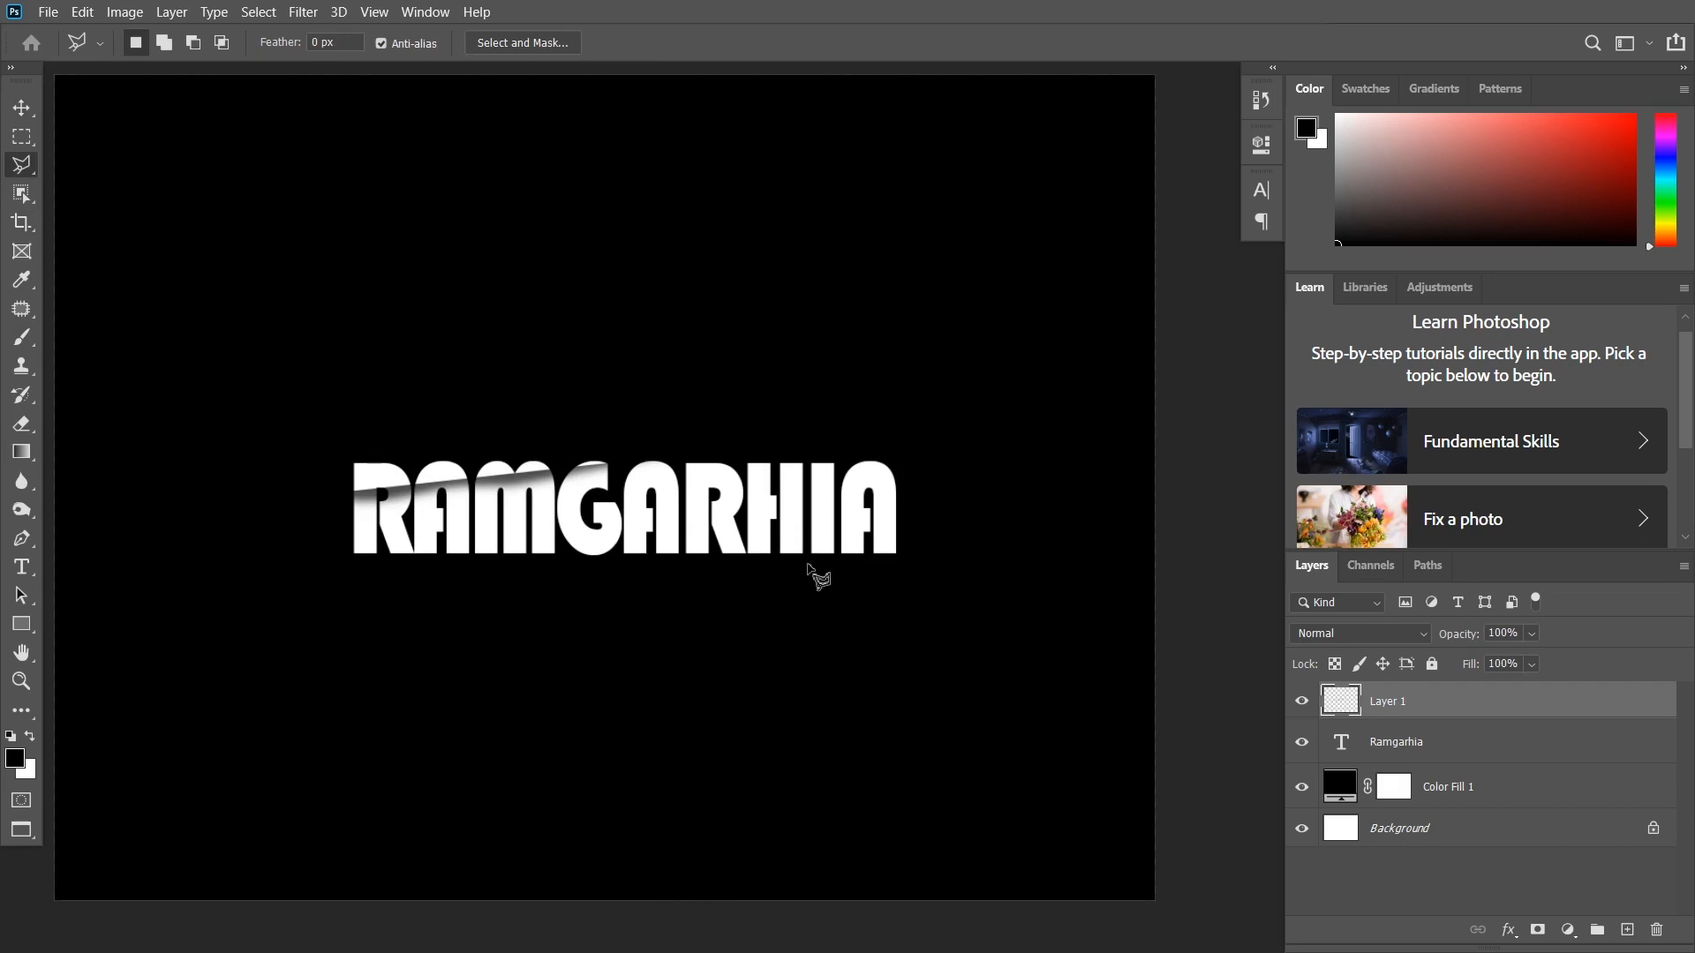
{"action": "left_click", "coordinate": [652, 560]}
{"action": "left_click", "coordinate": [906, 558]}
{"action": "left_click", "coordinate": [908, 528]}
{"action": "key", "text": "shift+ctrl+i"}
- Brush soft black shading at size 20 along the lower wedge's slanted edge, then deselect
{"action": "key", "text": "b"}
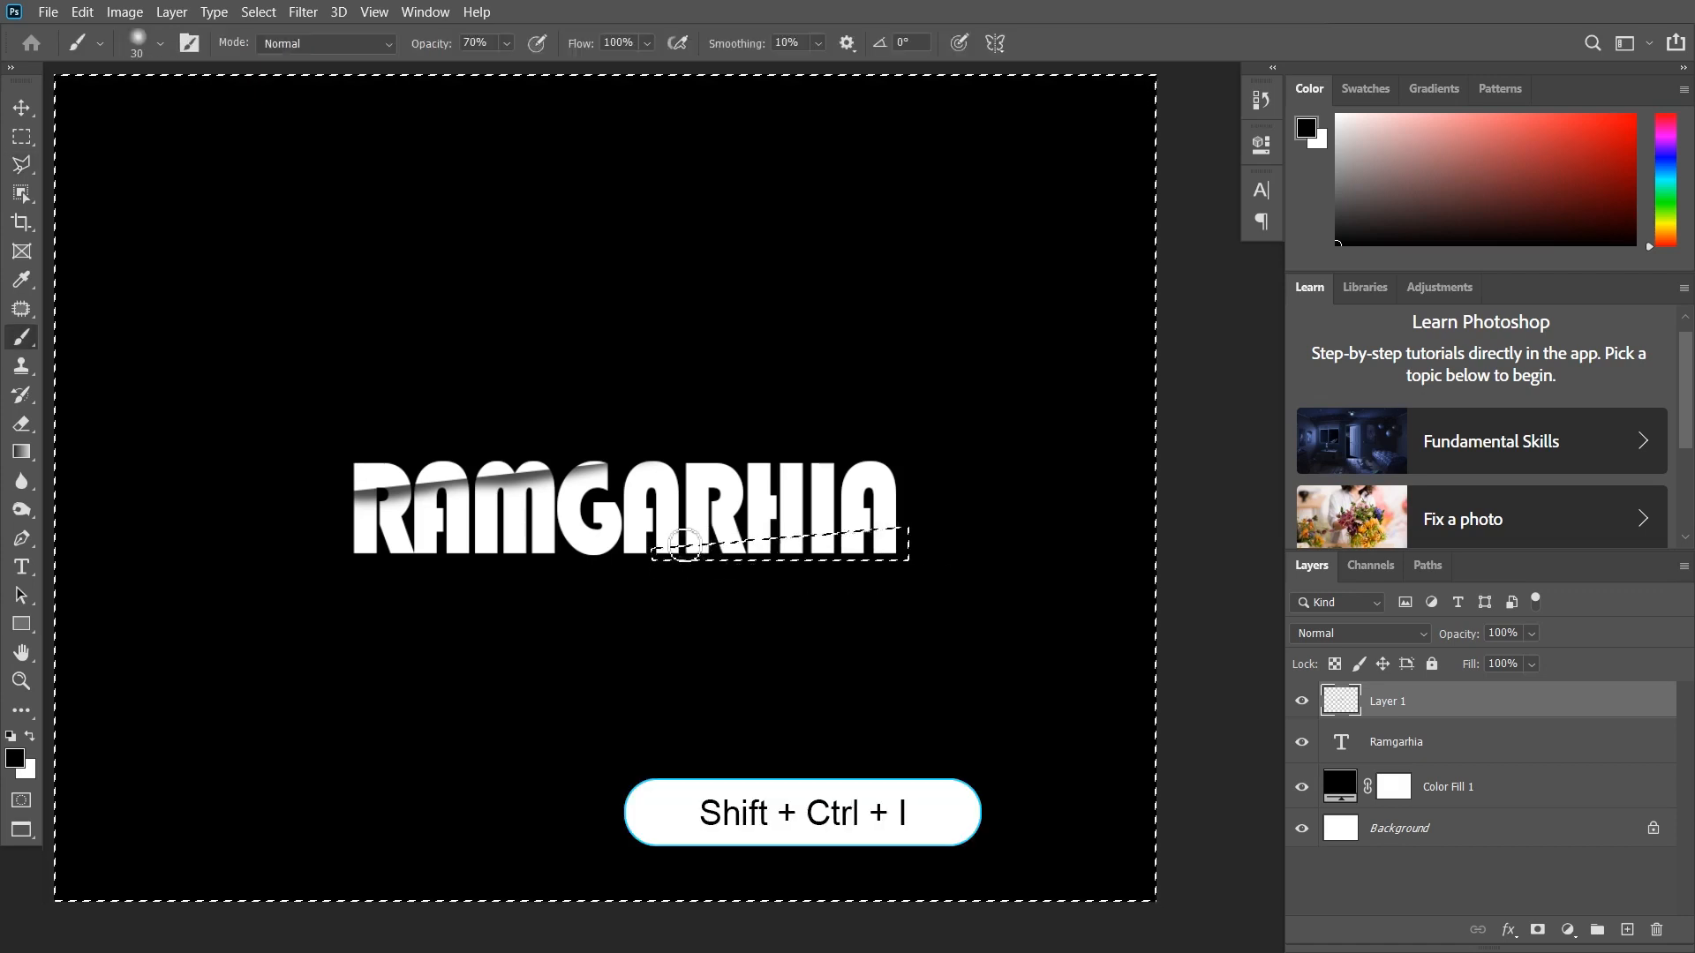
{"action": "key", "text": "bracketleft"}
{"action": "key", "text": "bracketleft"}
{"action": "scroll", "coordinate": [679, 545], "scroll_direction": "up", "scroll_amount": 1}
{"action": "left_click_drag", "start_coordinate": [667, 558], "coordinate": [1029, 526]}
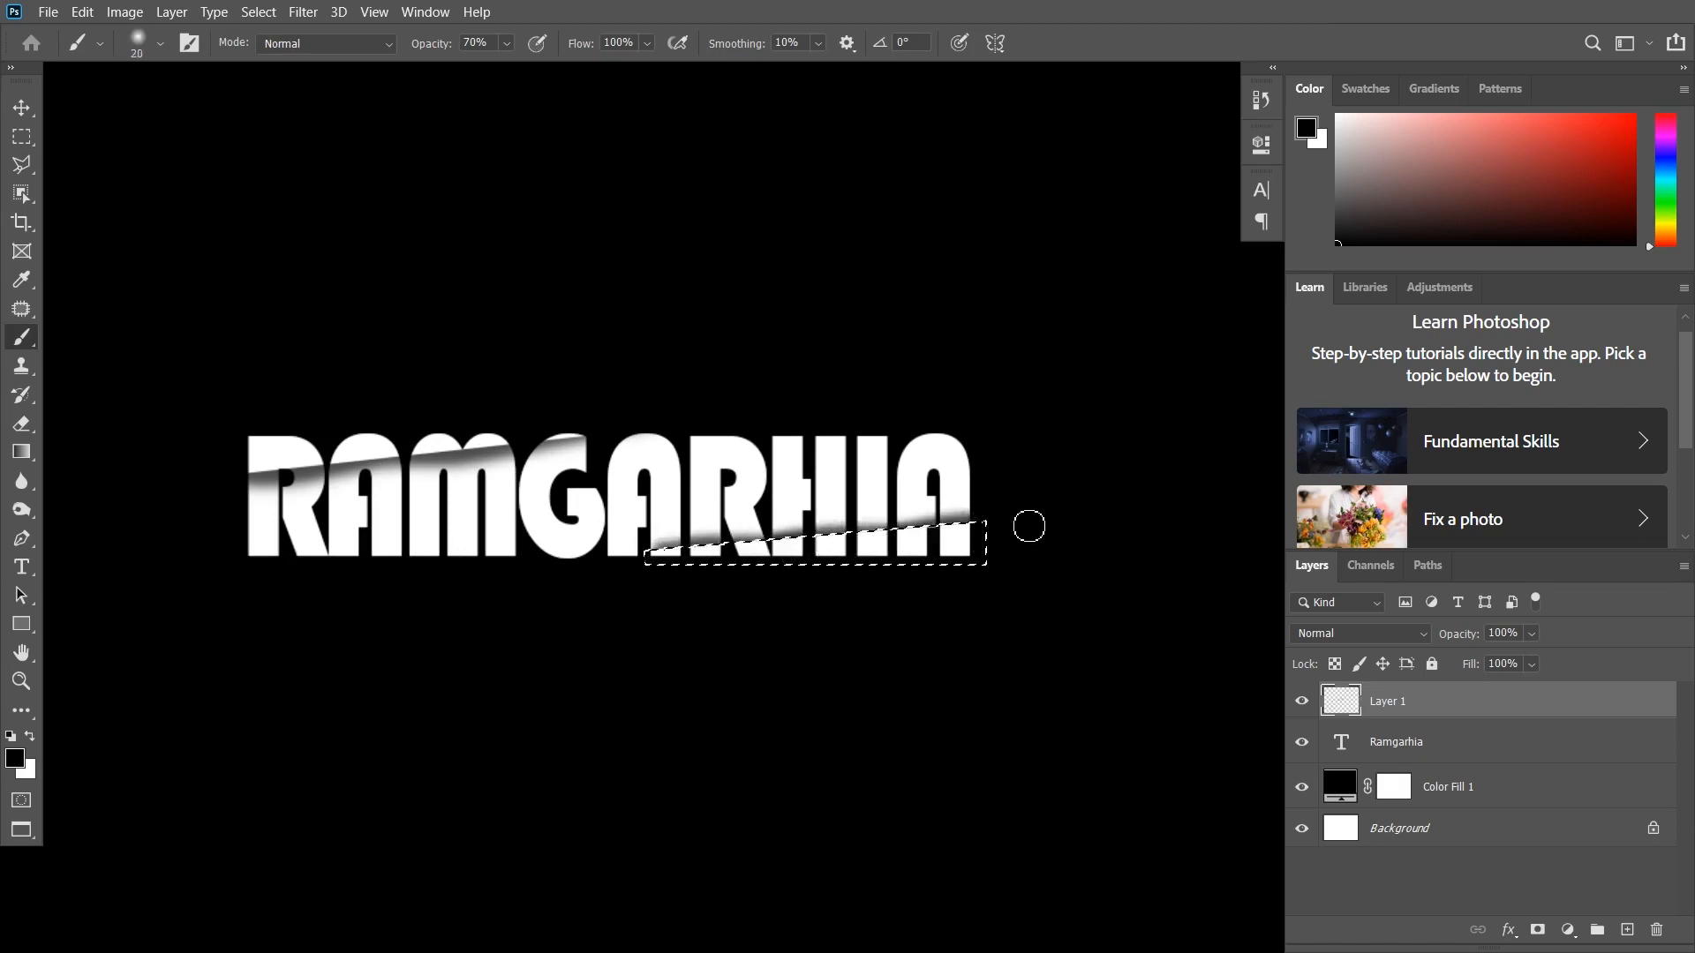
{"action": "key", "text": "ctrl+d"}
{"action": "key", "text": "c"}
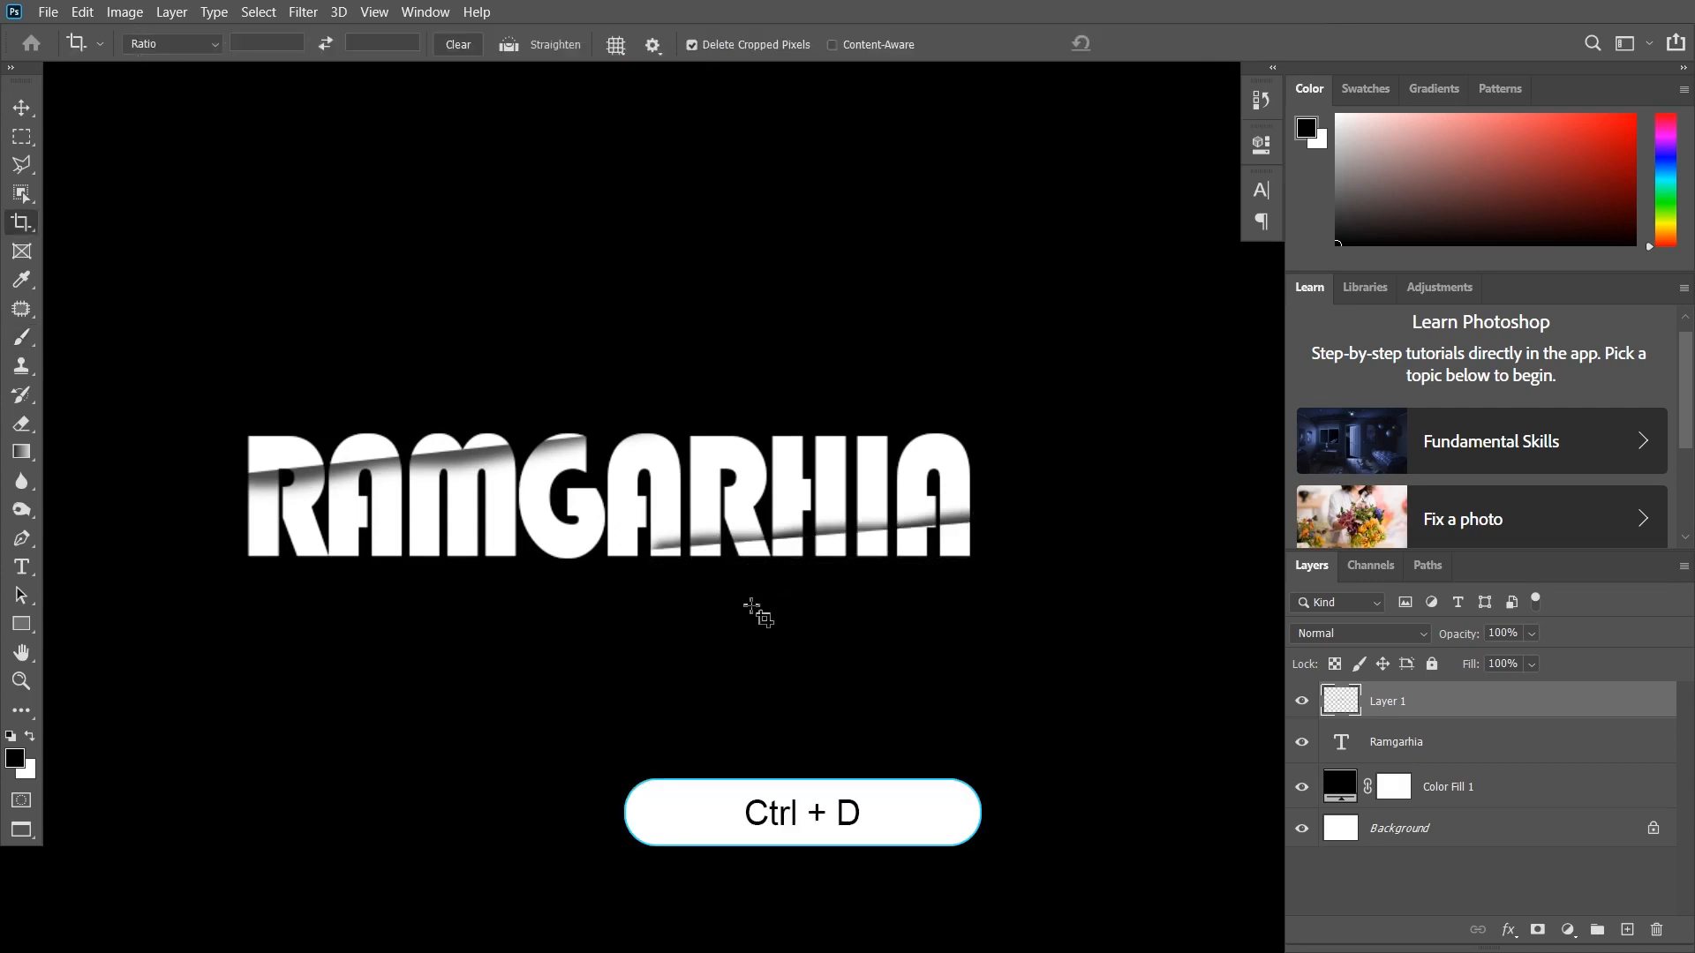
- Move the RAMGARHIA text and its Layer 1 shading together slightly higher on the canvas
{"action": "key", "text": "v"}
{"action": "key", "text": "ctrl+minus"}
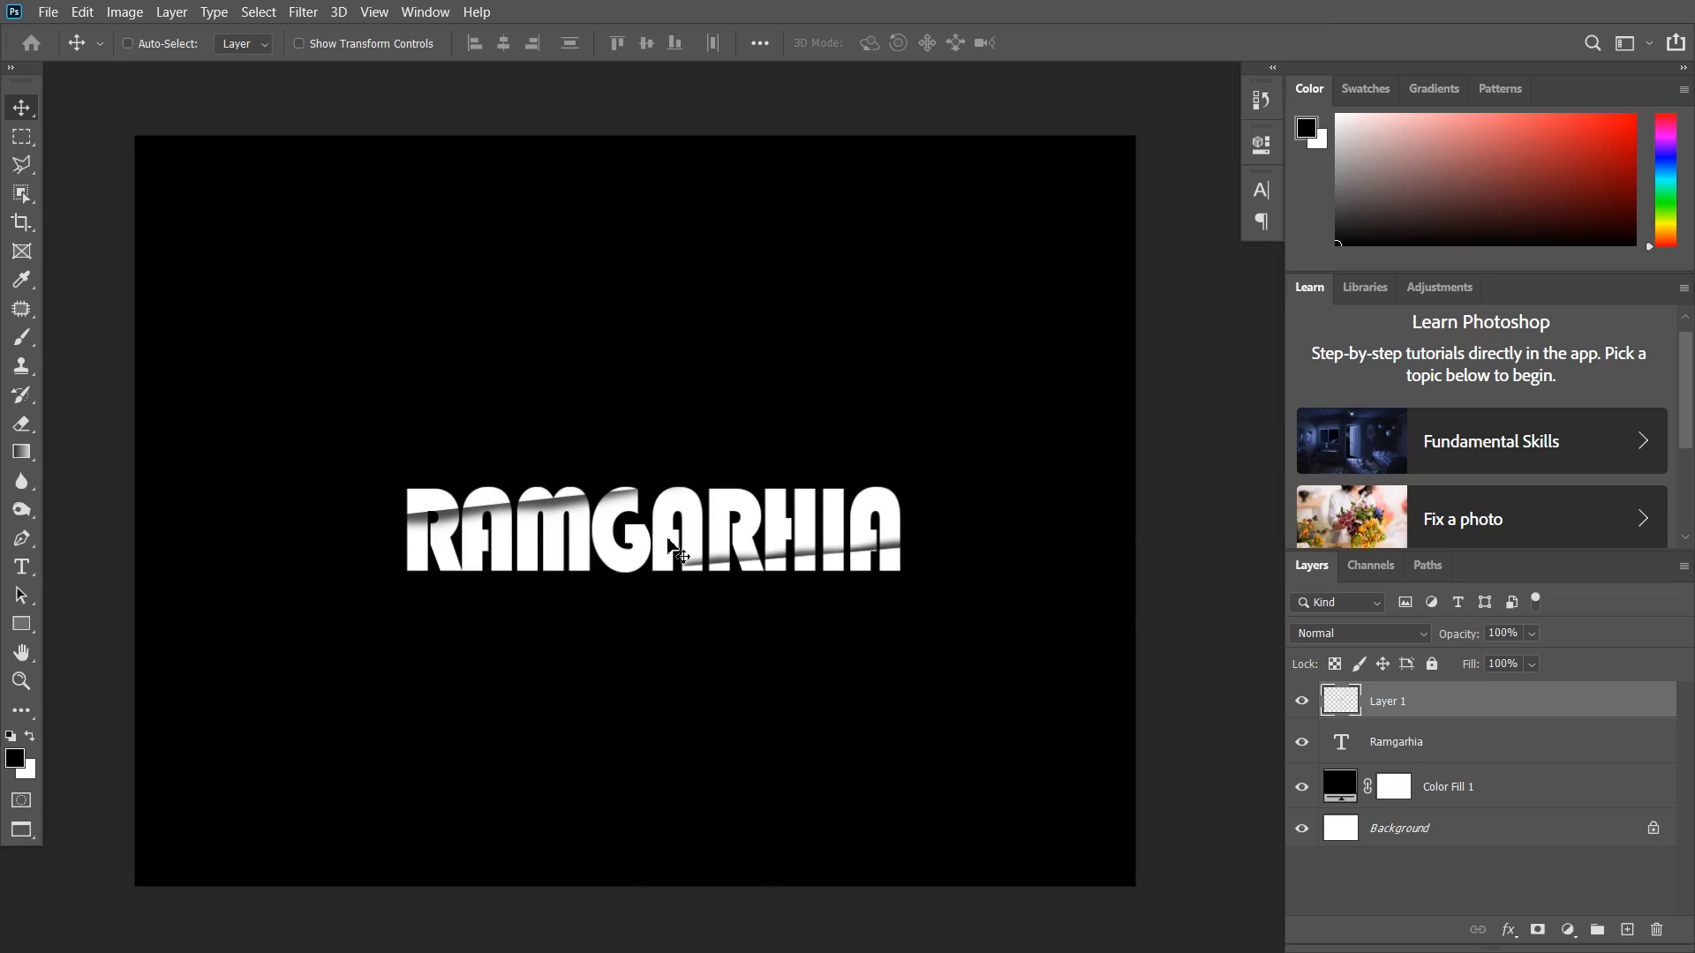
{"action": "left_click", "coordinate": [1400, 746], "text": "shift"}
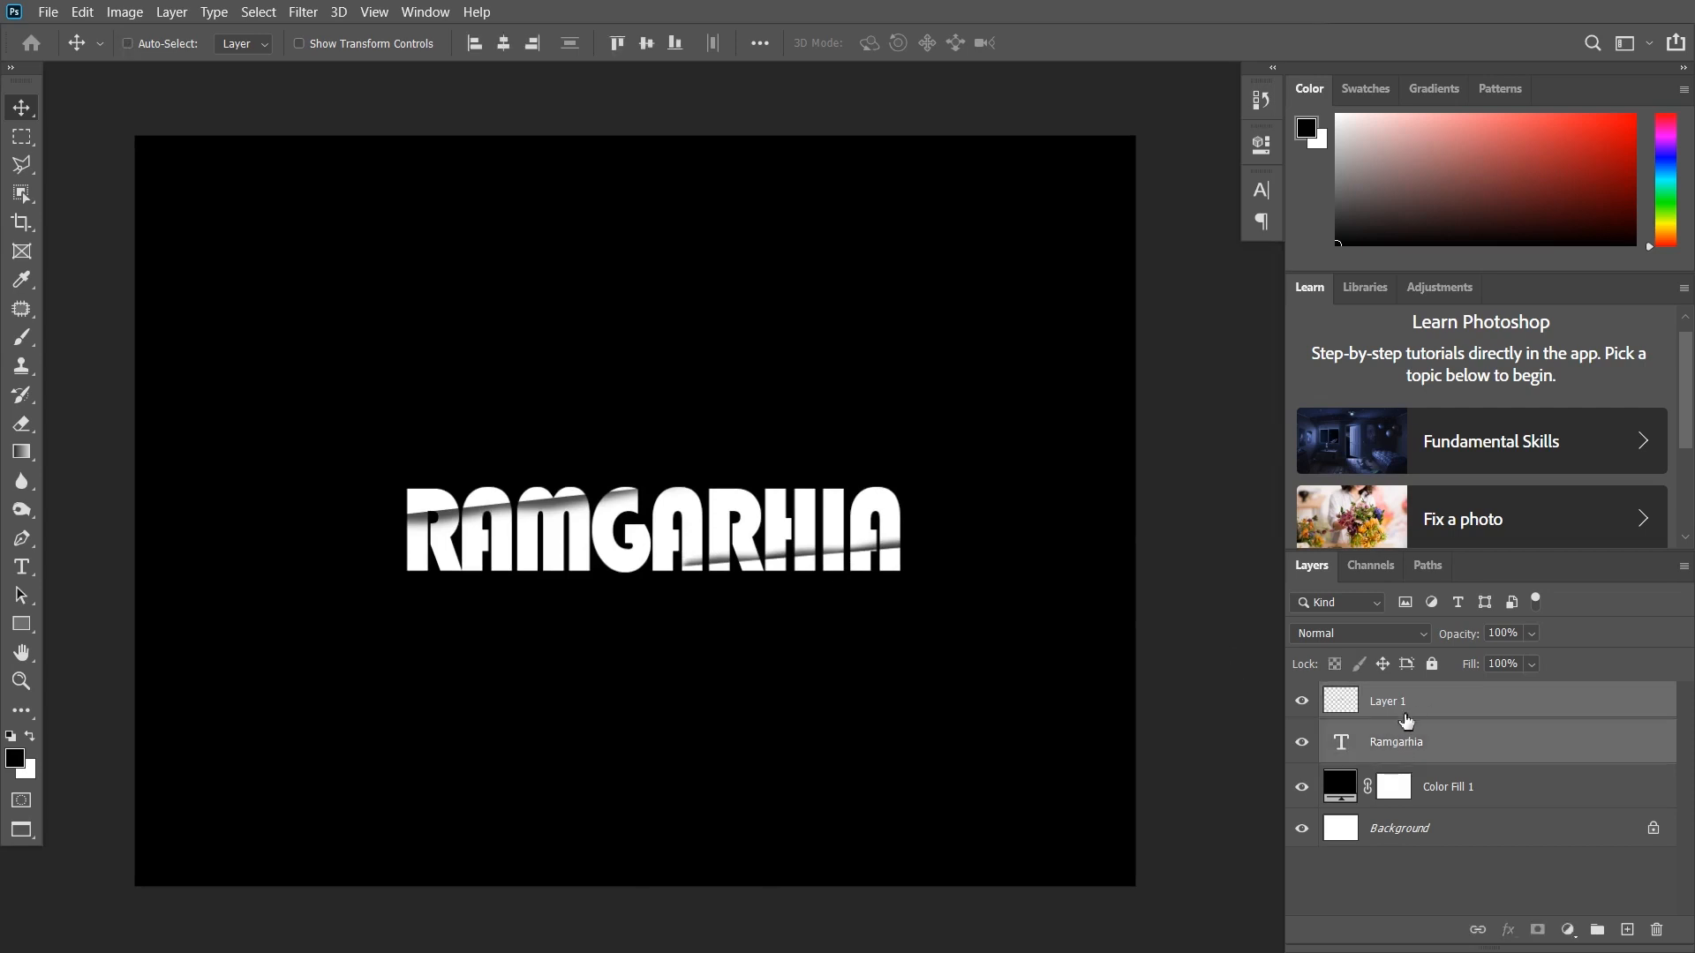
{"action": "left_click_drag", "start_coordinate": [712, 549], "coordinate": [739, 509]}
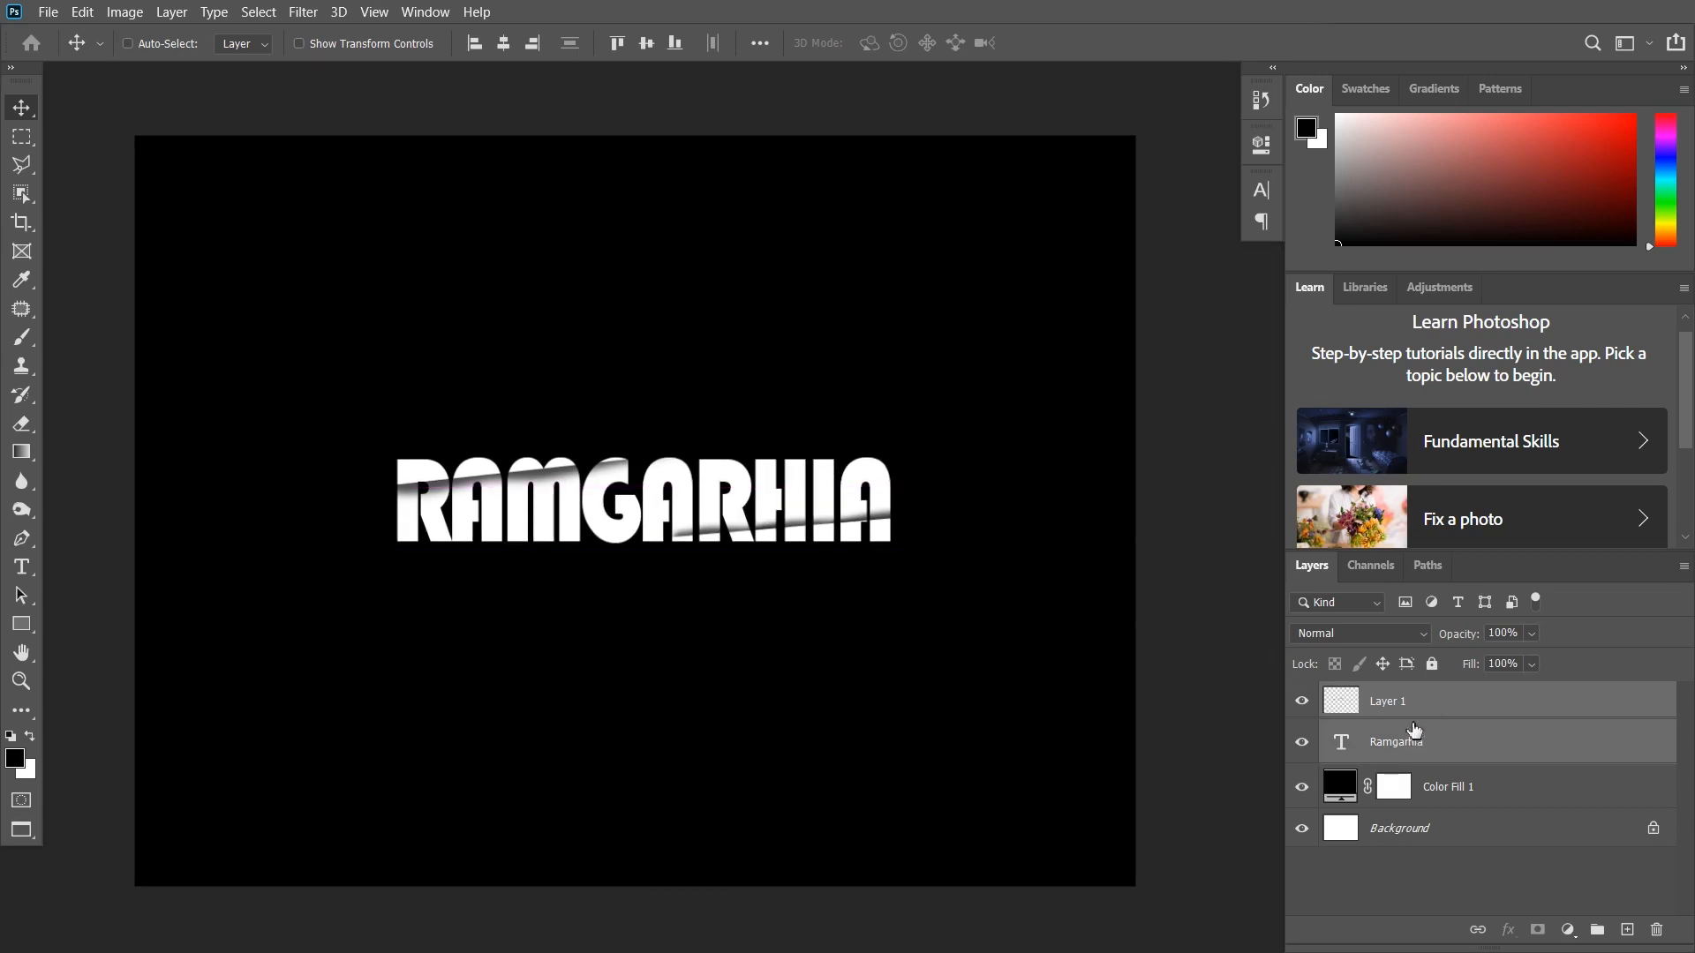
- Draw a flat black ellipse about 628 by 84 px above Layer 1 and center it over the text
{"action": "left_click", "coordinate": [1444, 710]}
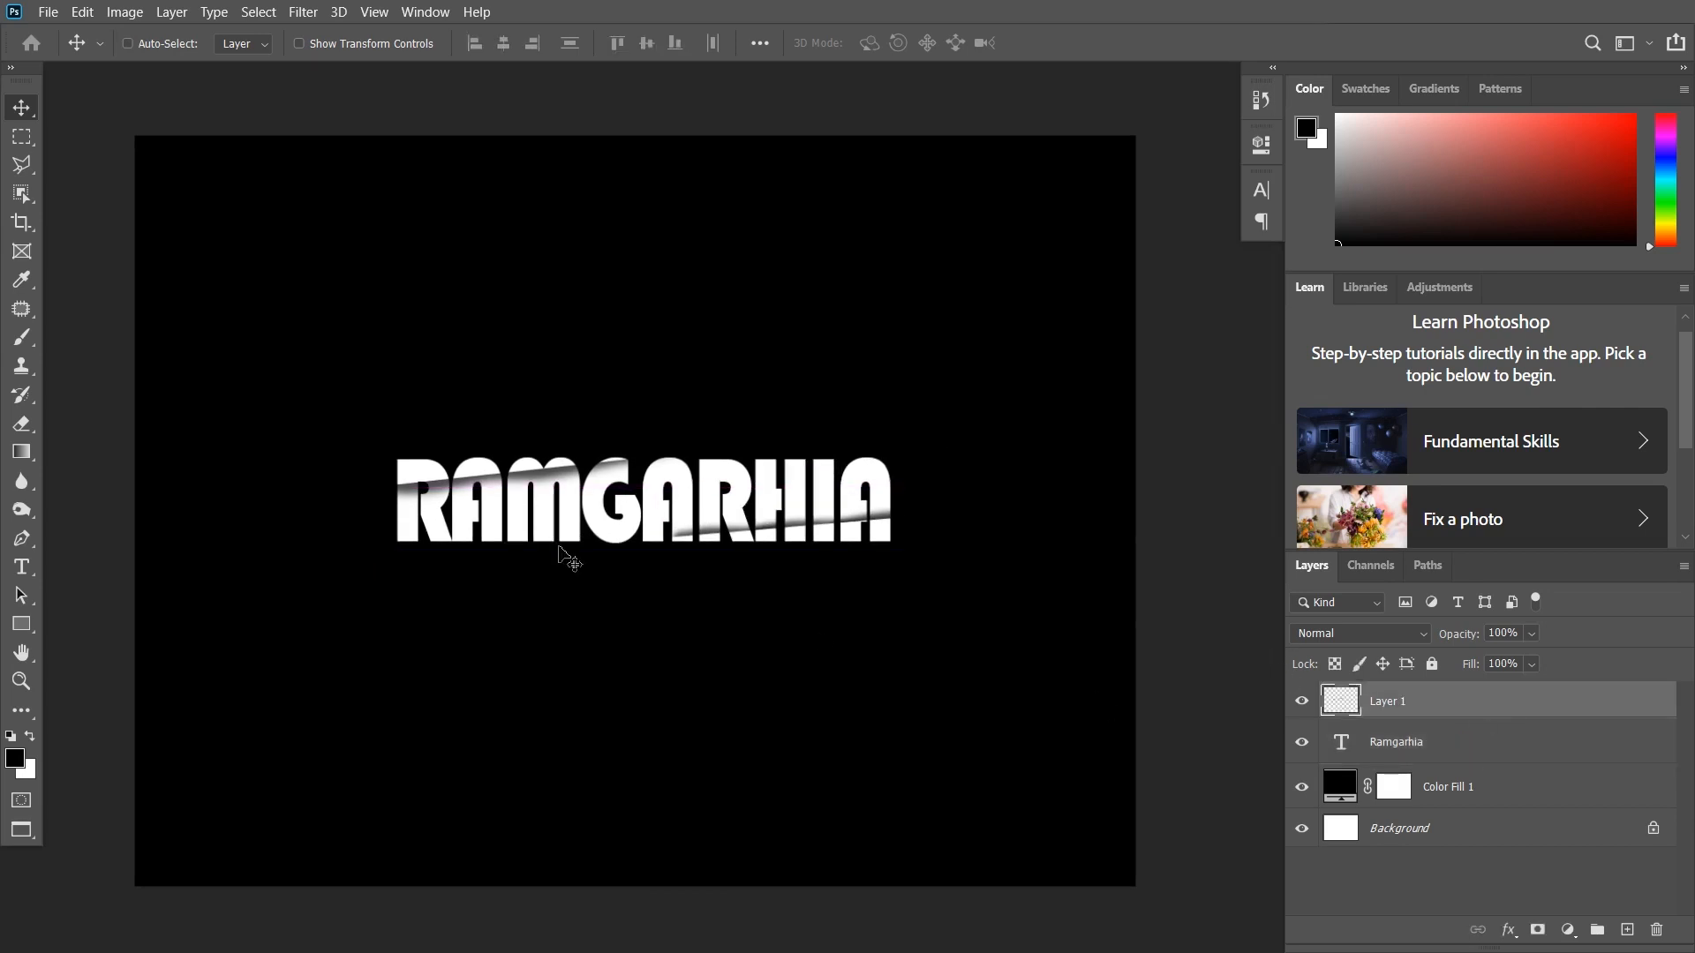
{"action": "key", "text": "u"}
{"action": "right_click", "coordinate": [23, 631]}
{"action": "left_click", "coordinate": [84, 659]}
{"action": "left_click_drag", "start_coordinate": [399, 442], "coordinate": [963, 512]}
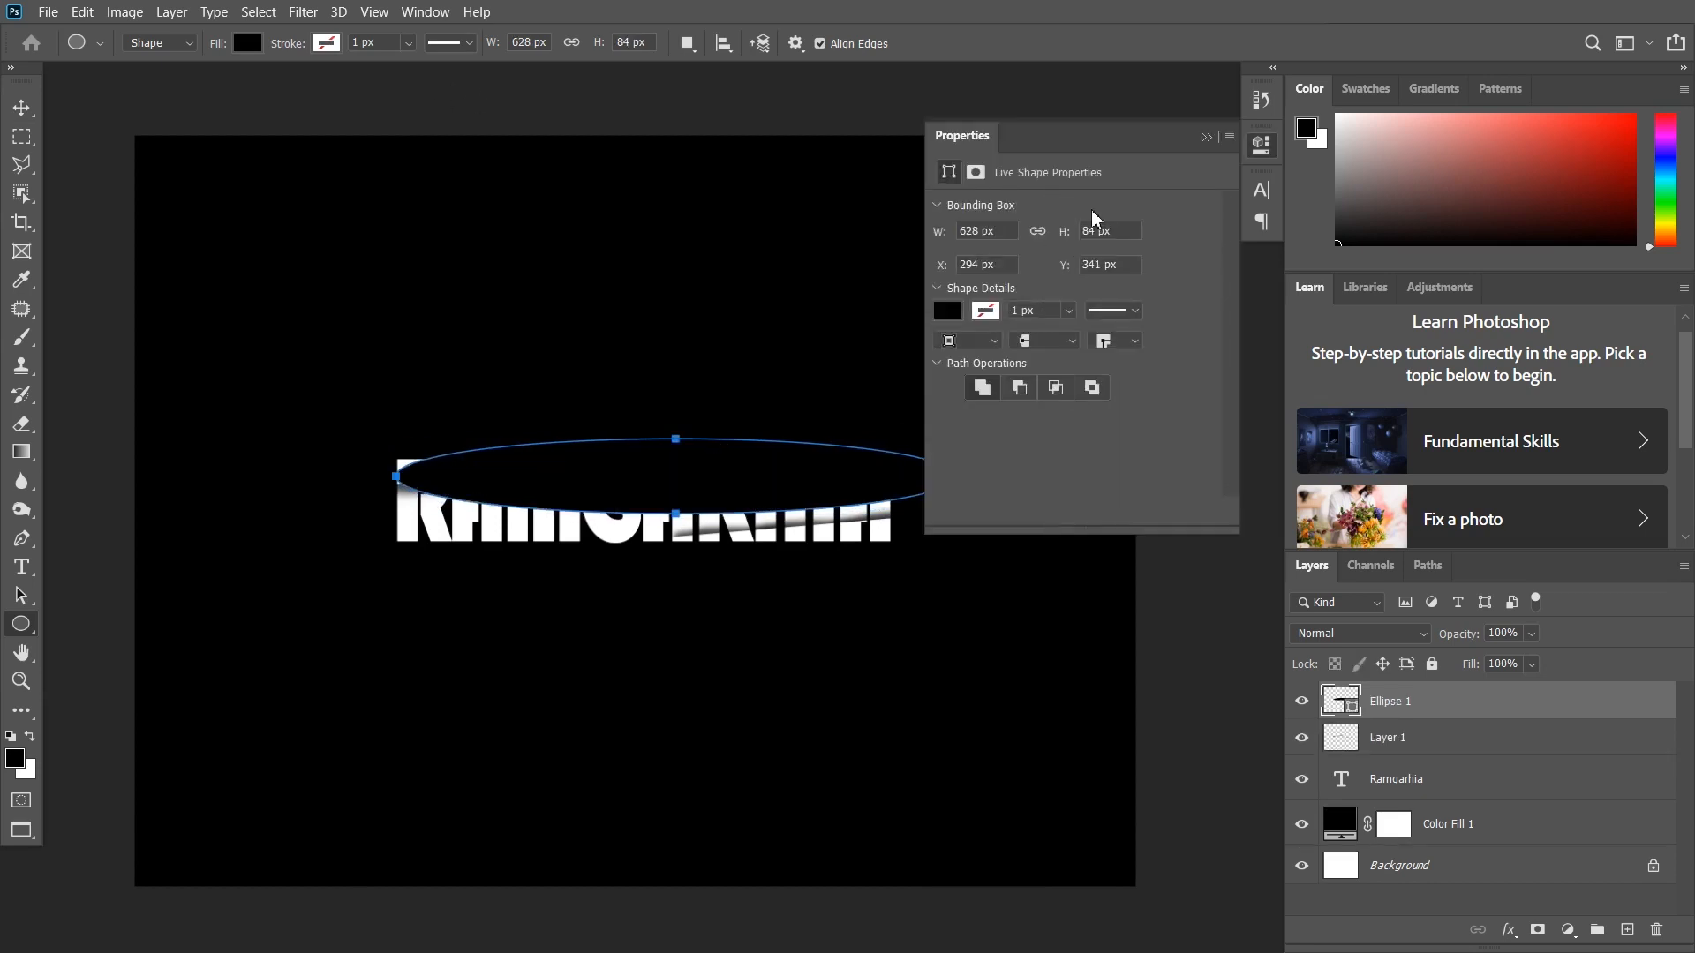
{"action": "left_click", "coordinate": [1209, 138]}
{"action": "key", "text": "v"}
{"action": "left_click_drag", "start_coordinate": [744, 499], "coordinate": [698, 498]}
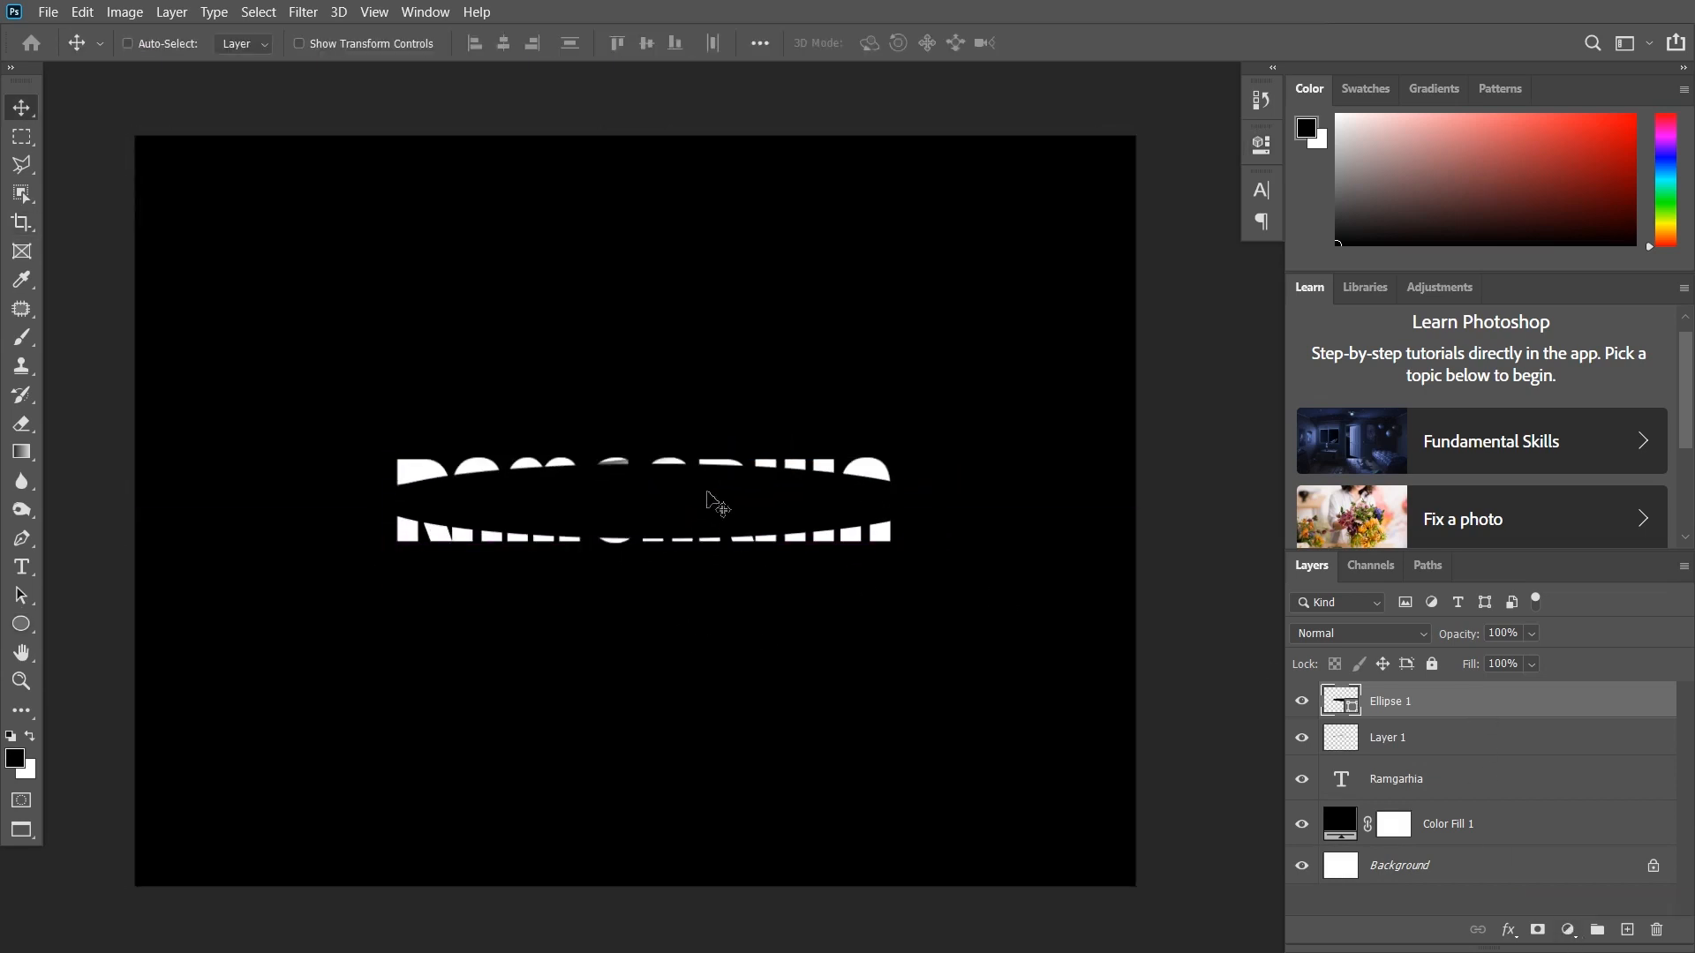
- Place the ellipse layer below the Ramgarhia text layer and clip the text to the ellipse
{"action": "left_click_drag", "start_coordinate": [1454, 706], "coordinate": [1440, 785]}
{"action": "key", "text": "ctrl"}
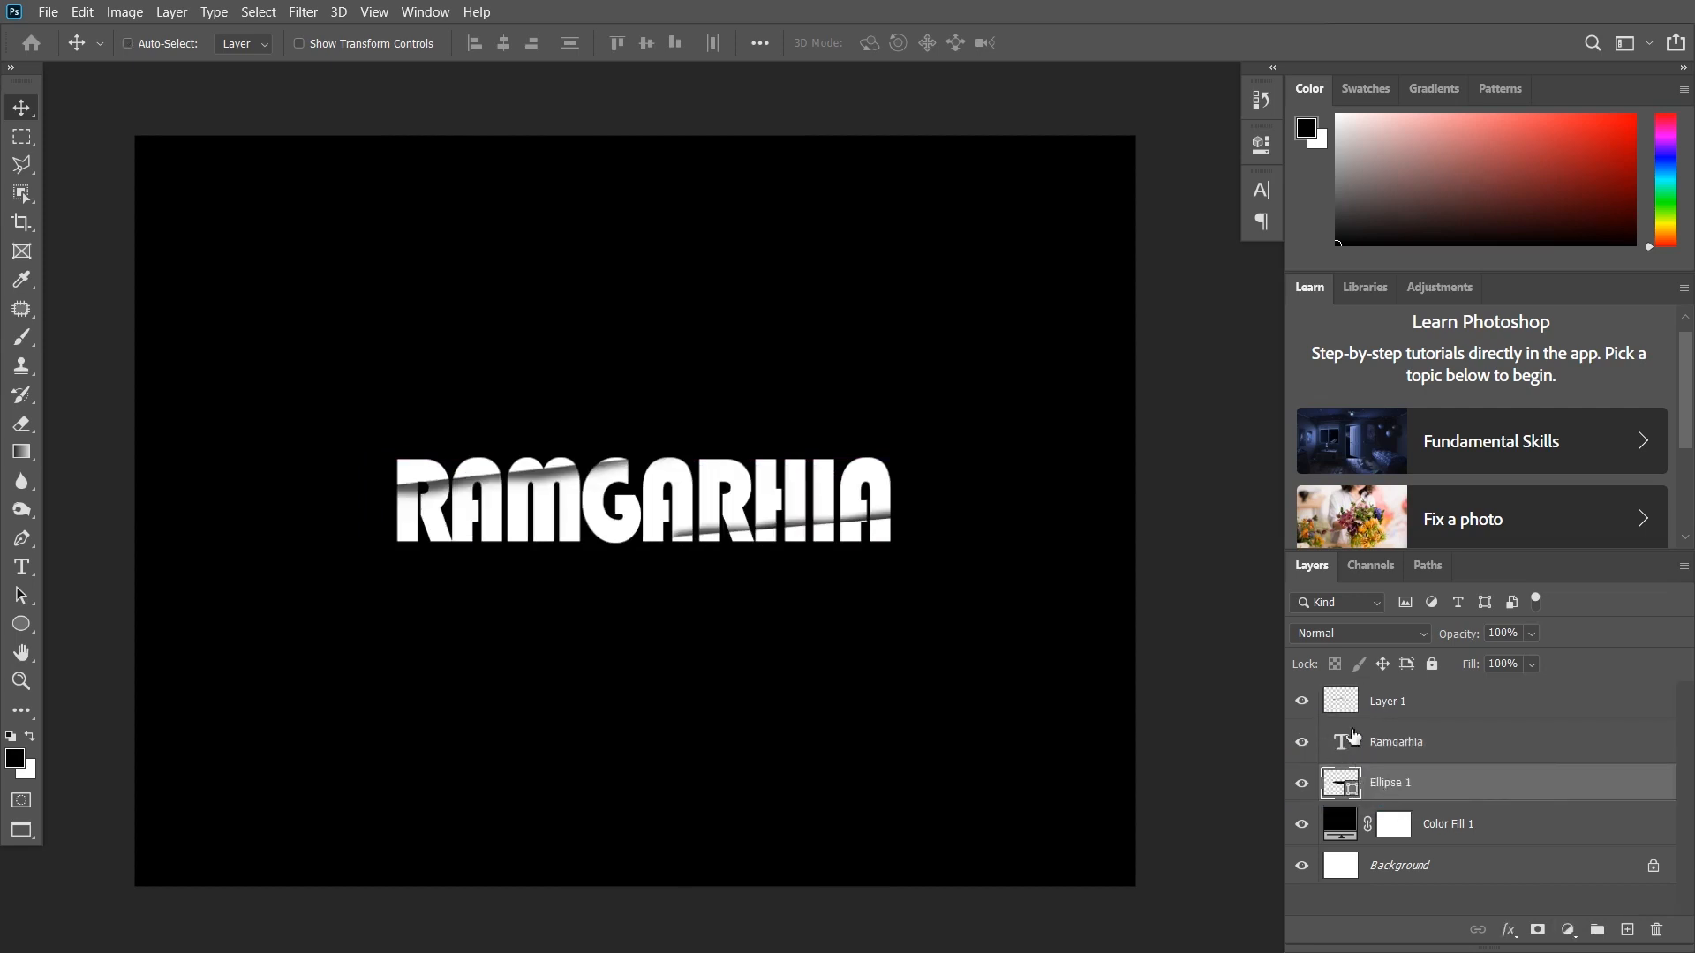
{"action": "left_click", "coordinate": [1351, 755], "text": "alt"}
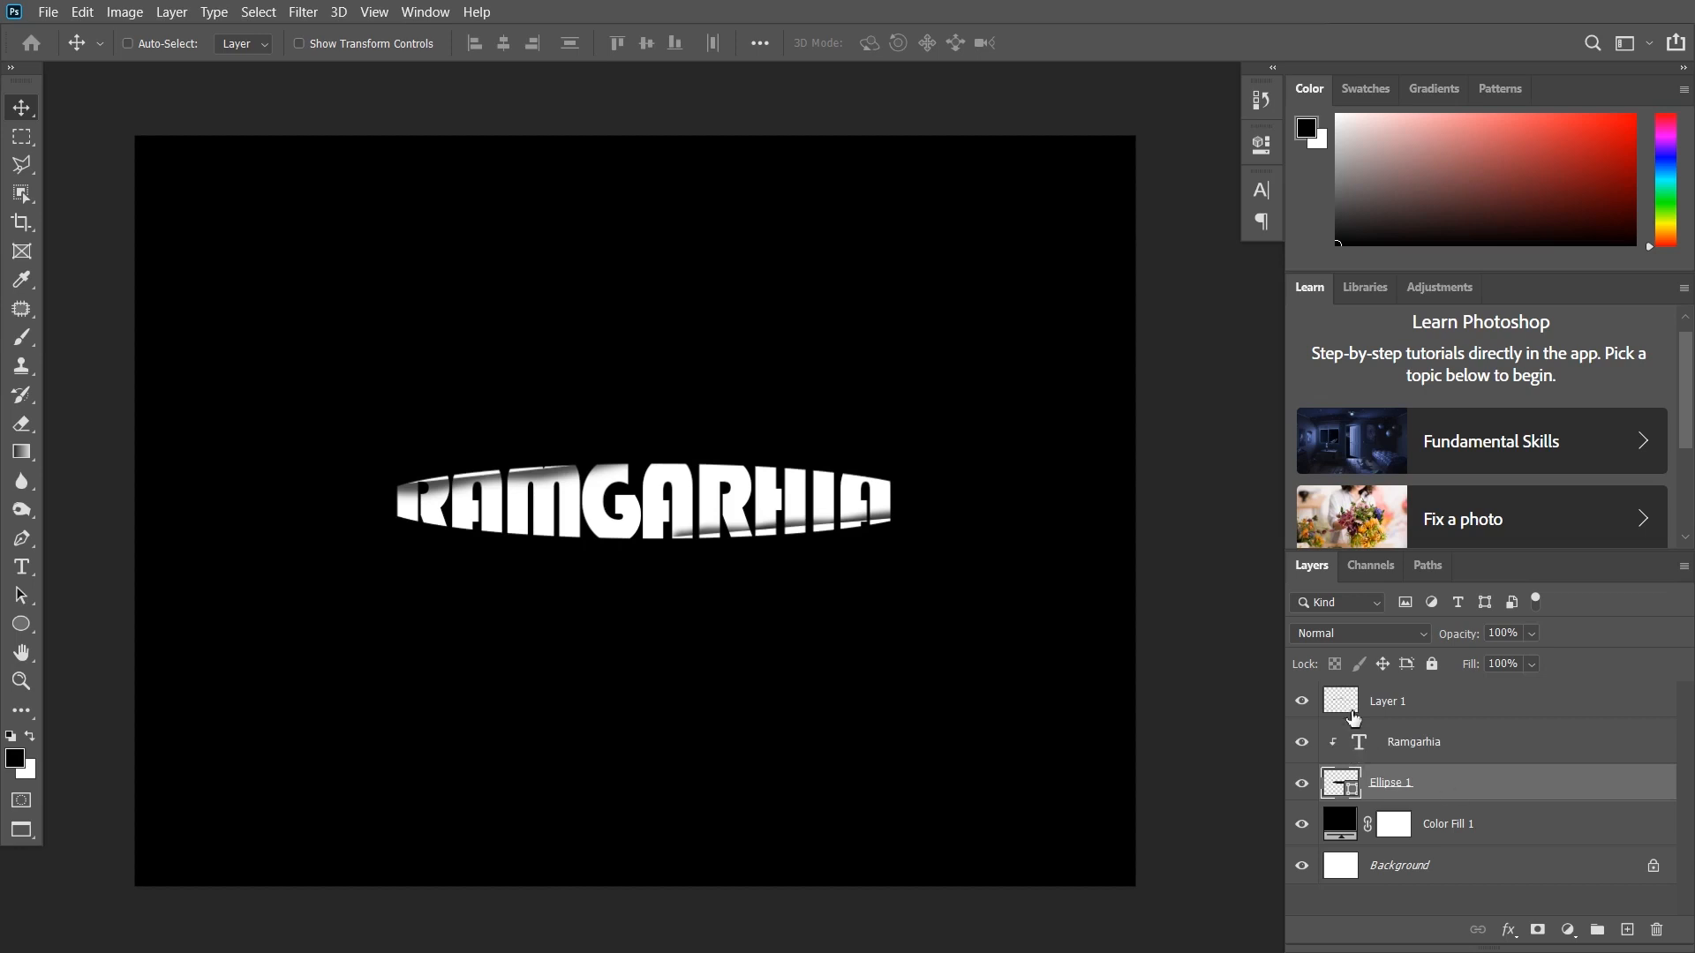
- Reshape the clipping ellipse by pulling its ends inward, closer to the first and last letters
{"action": "key", "text": "ctrl+t"}
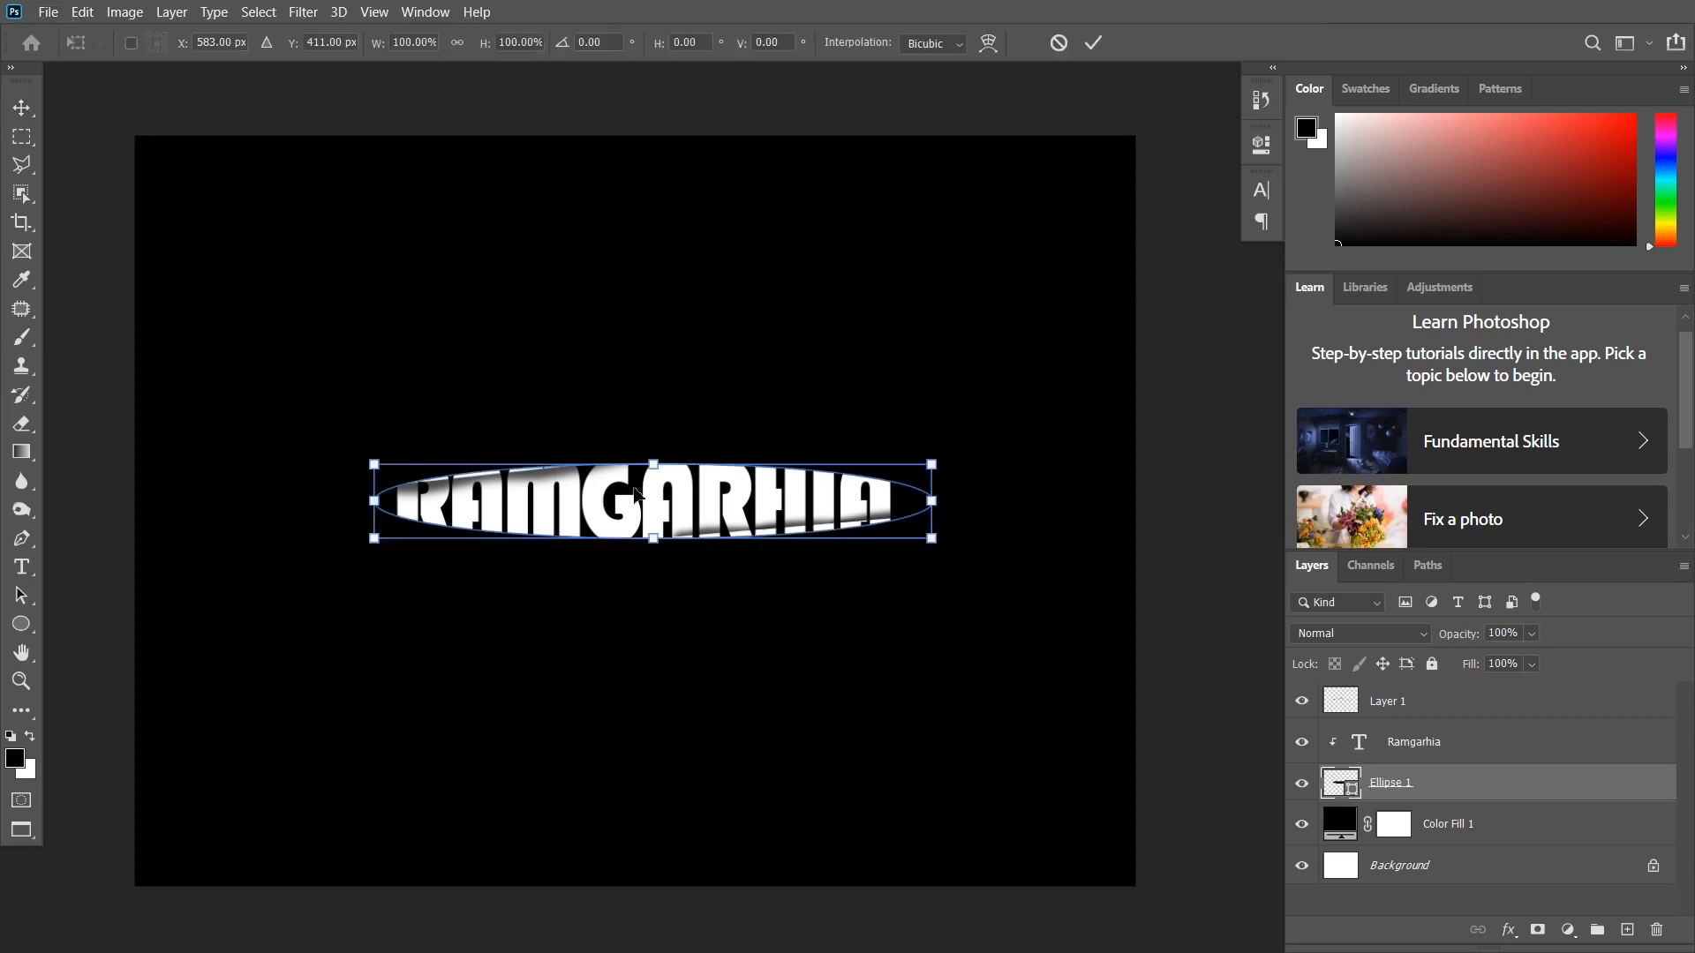
{"action": "right_click", "coordinate": [632, 487]}
{"action": "left_click", "coordinate": [680, 644]}
{"action": "left_click_drag", "start_coordinate": [934, 514], "coordinate": [897, 518]}
{"action": "left_click_drag", "start_coordinate": [382, 496], "coordinate": [435, 536]}
{"action": "key", "text": "Return"}
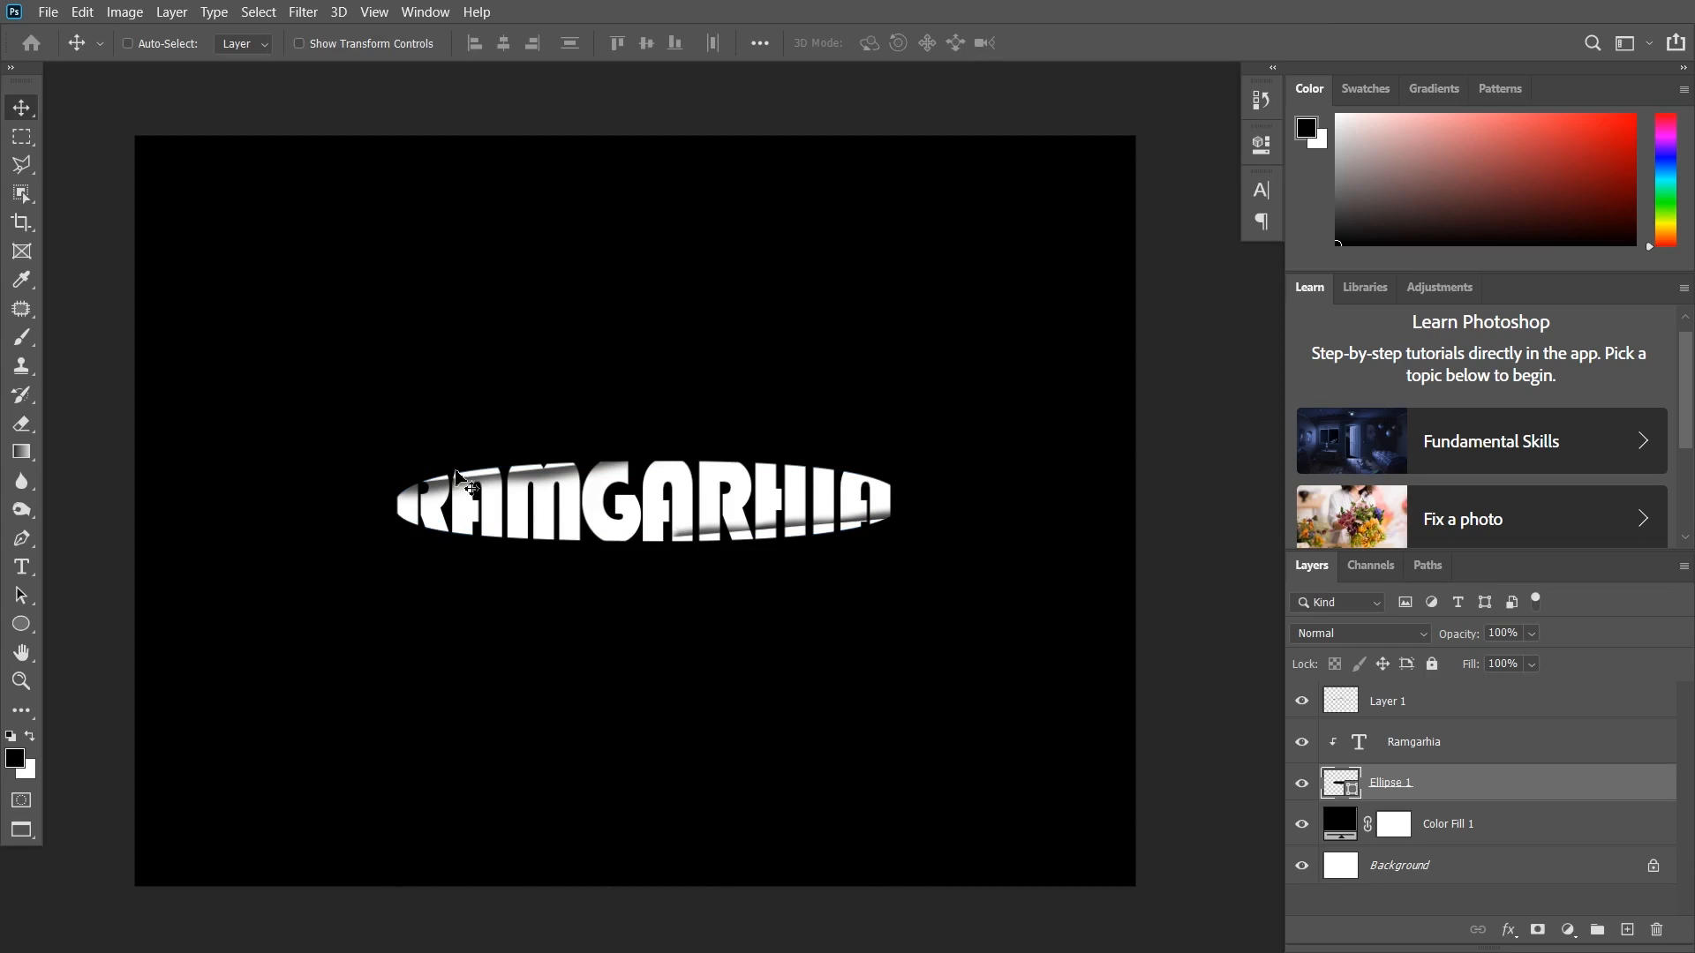
- Draw a circle about 145 px in diameter above the first letters of the text
{"action": "key", "text": "o"}
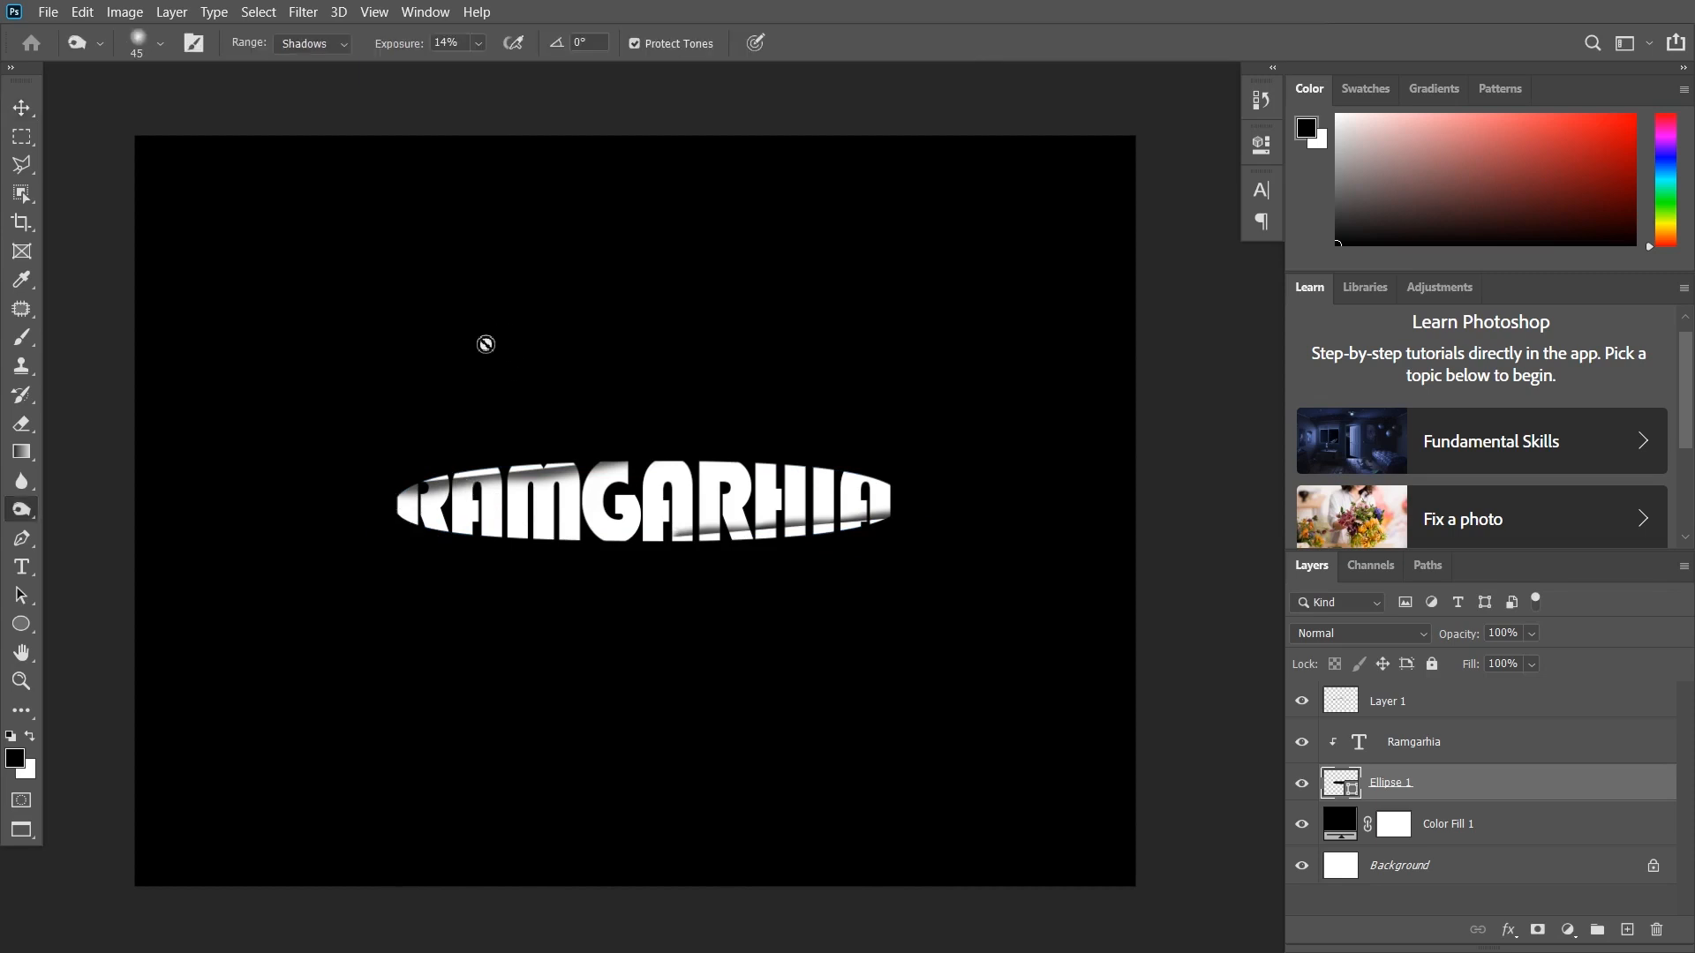
{"action": "key", "text": "u"}
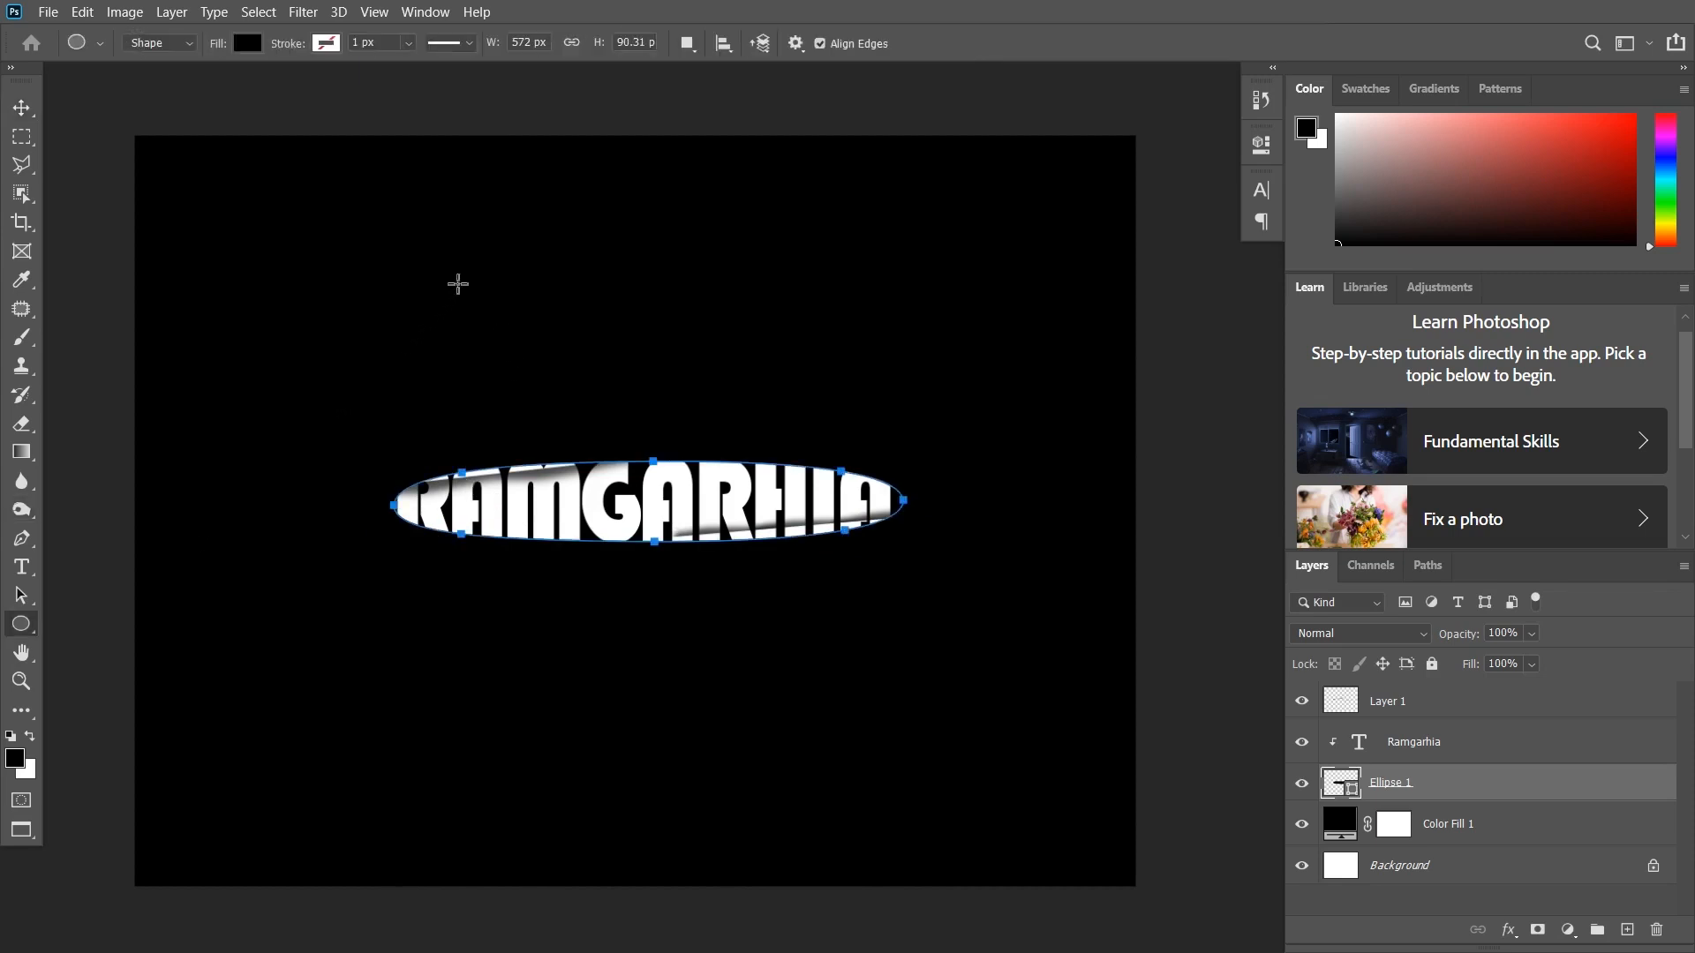
{"action": "left_click_drag", "start_coordinate": [459, 238], "coordinate": [617, 367]}
{"action": "left_click", "coordinate": [1205, 137]}
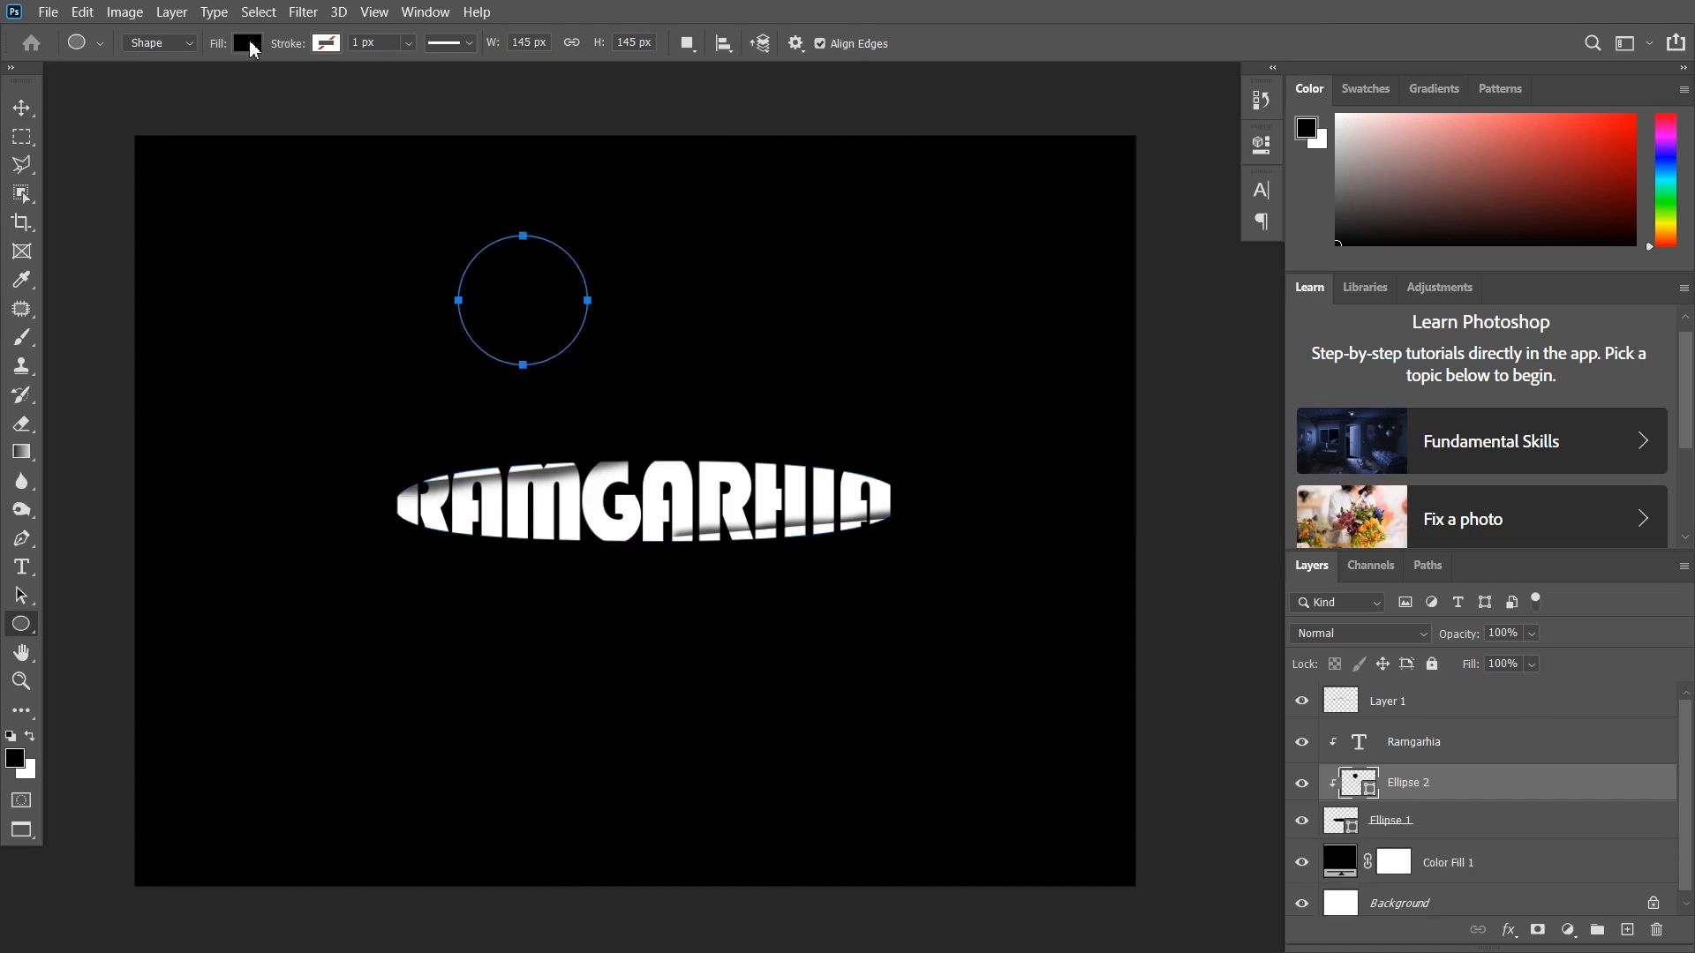
- Remove the circle's fill and give it an orange-yellow stroke
{"action": "left_click", "coordinate": [252, 49]}
{"action": "left_click", "coordinate": [117, 85]}
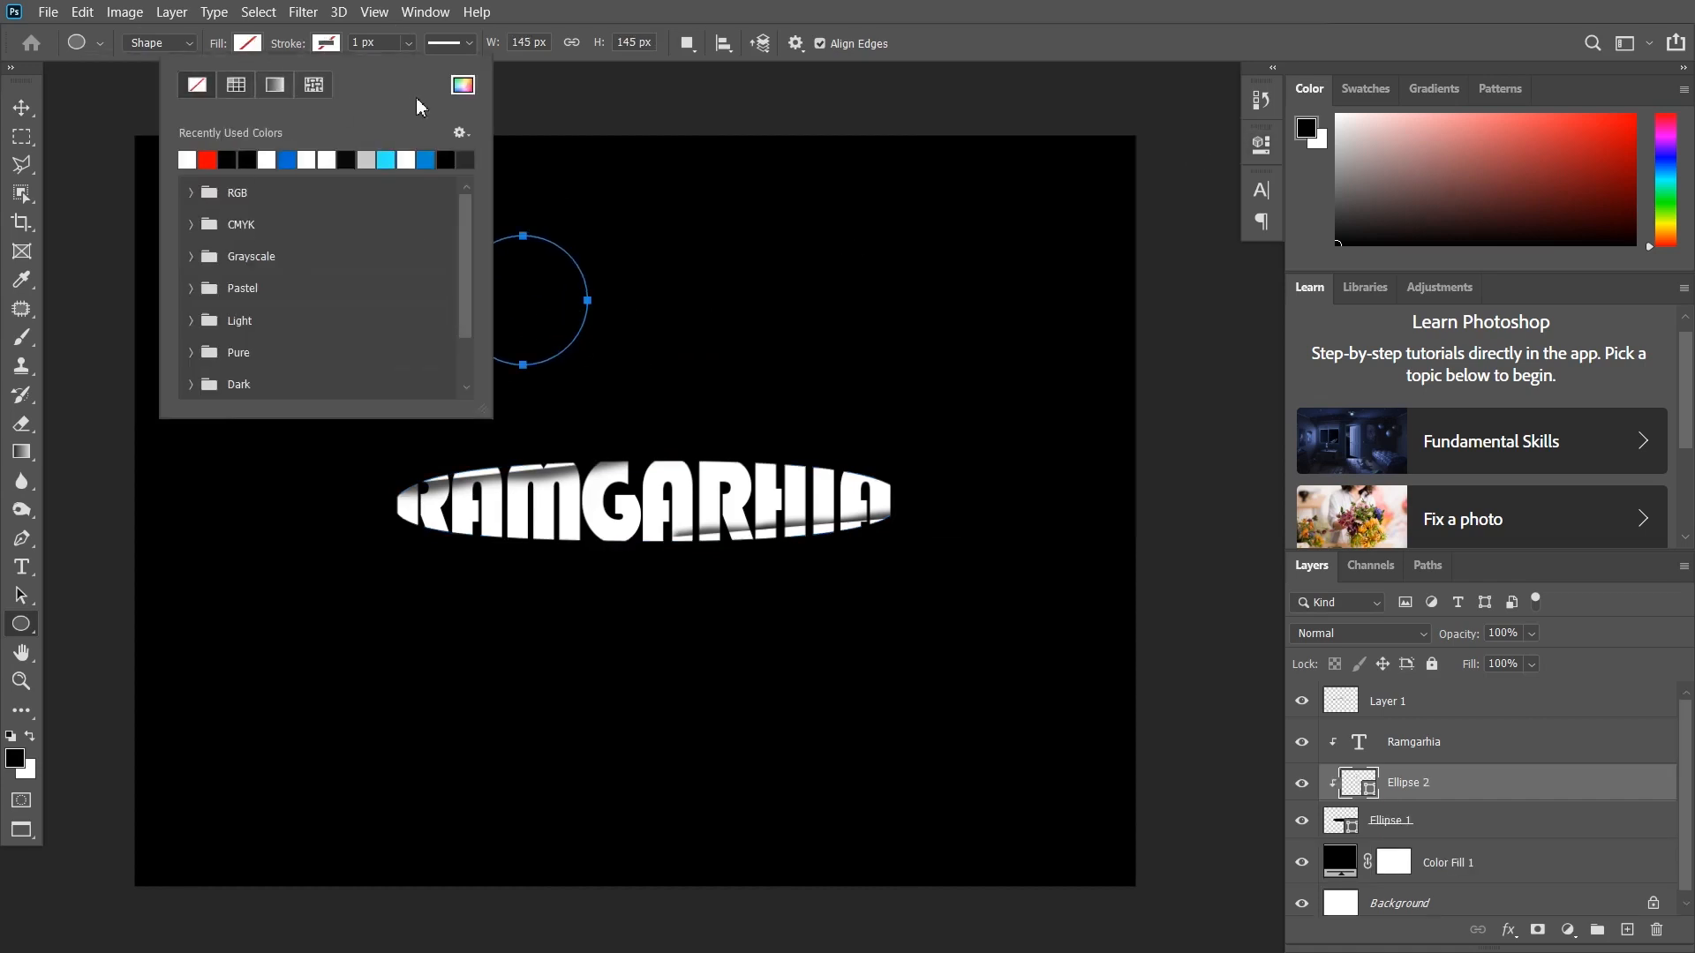
{"action": "left_click", "coordinate": [462, 84]}
{"action": "left_click", "coordinate": [1387, 147]}
{"action": "left_click", "coordinate": [1414, 389]}
{"action": "left_click_drag", "start_coordinate": [1415, 393], "coordinate": [1415, 394]}
{"action": "left_click", "coordinate": [1608, 135]}
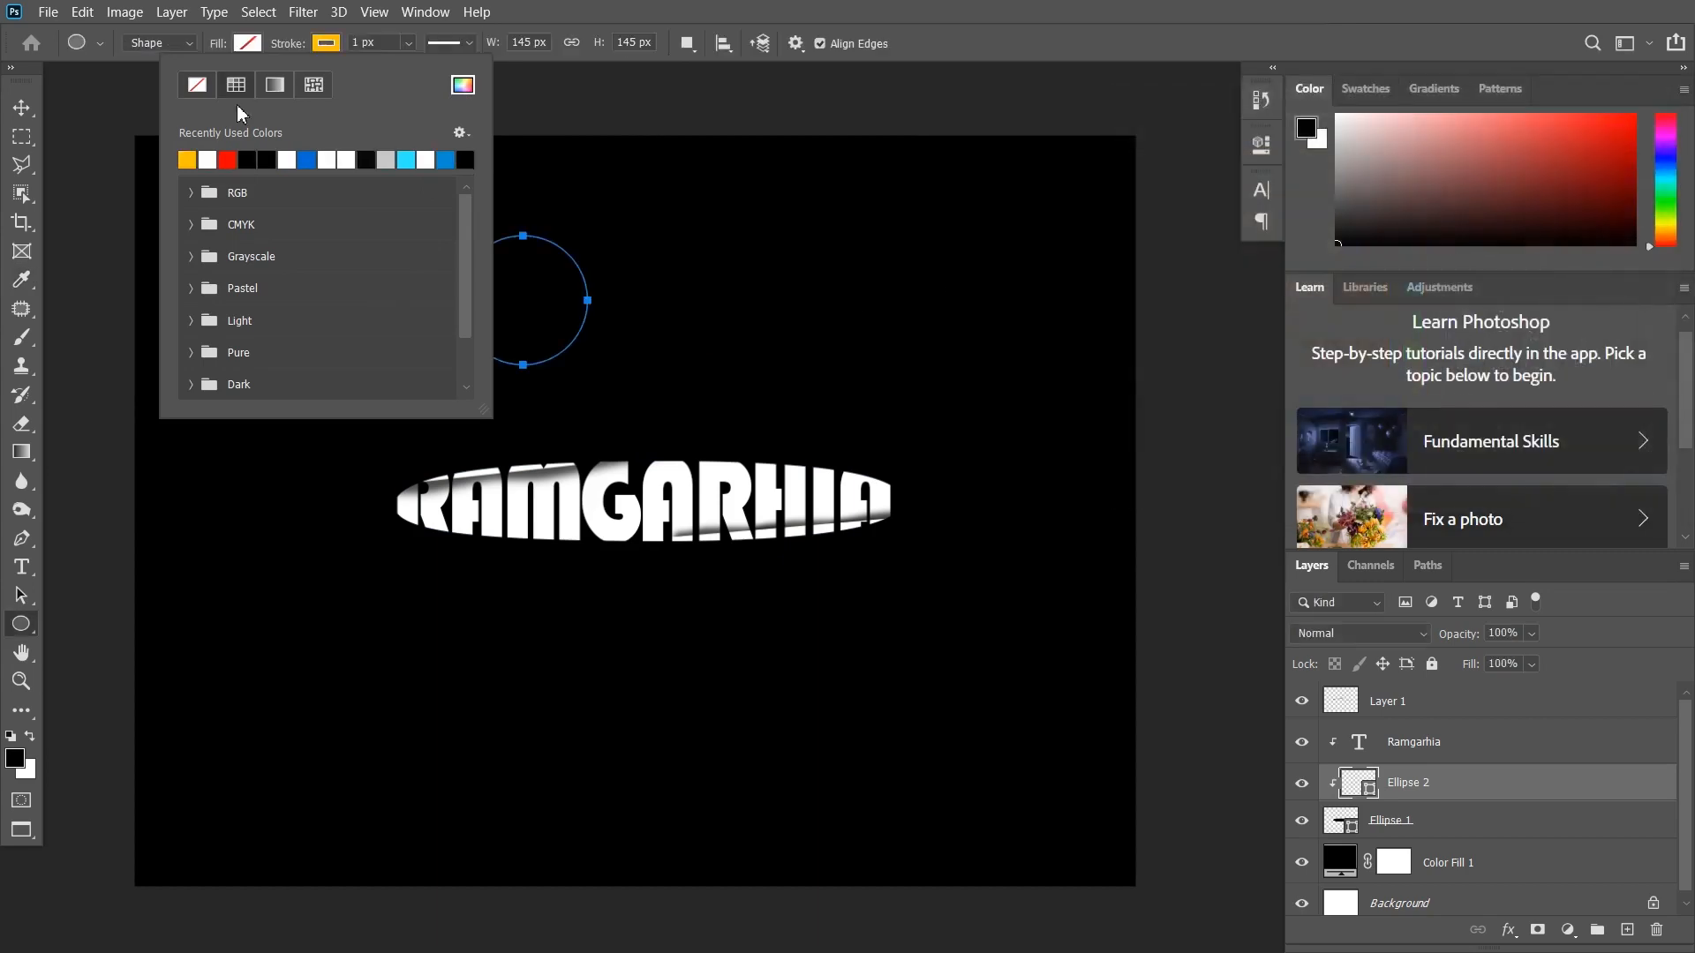
- Set the circle's stroke width to 2 px
{"action": "left_click", "coordinate": [256, 50]}
{"action": "left_click", "coordinate": [332, 47]}
{"action": "left_click", "coordinate": [332, 47]}
{"action": "left_click", "coordinate": [469, 43]}
{"action": "left_click", "coordinate": [350, 279]}
{"action": "left_click", "coordinate": [351, 284]}
{"action": "left_click", "coordinate": [342, 50]}
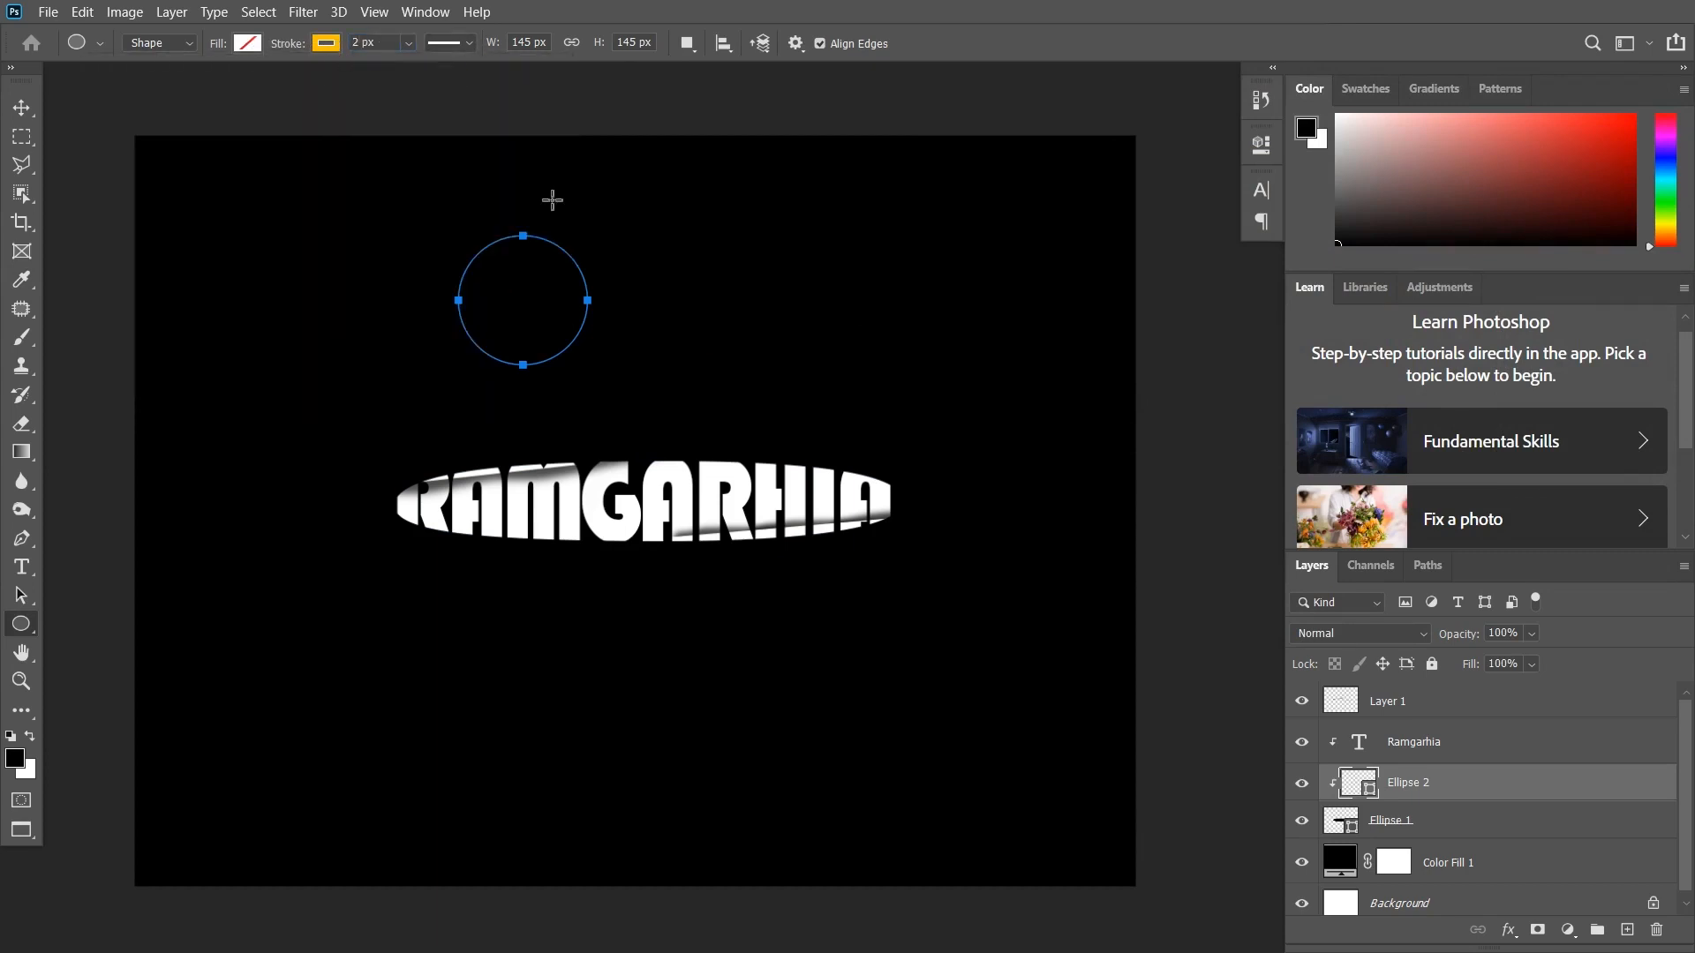
{"action": "key", "text": "v"}
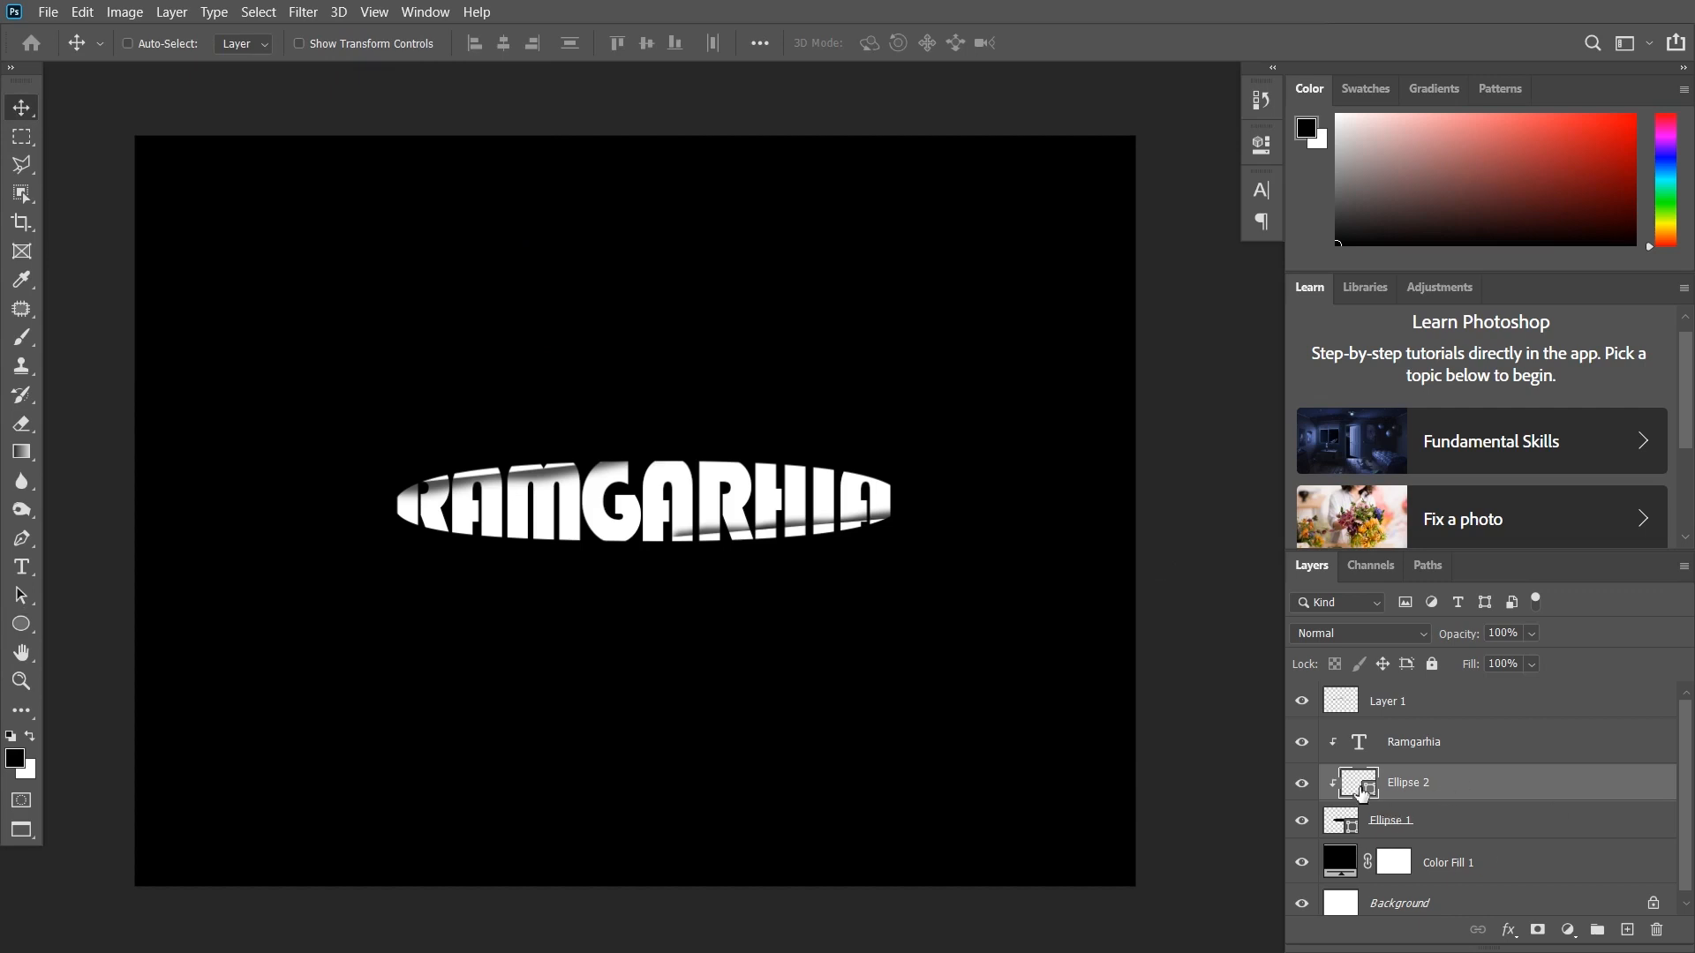
{"action": "left_click_drag", "start_coordinate": [1360, 798], "coordinate": [1359, 799]}
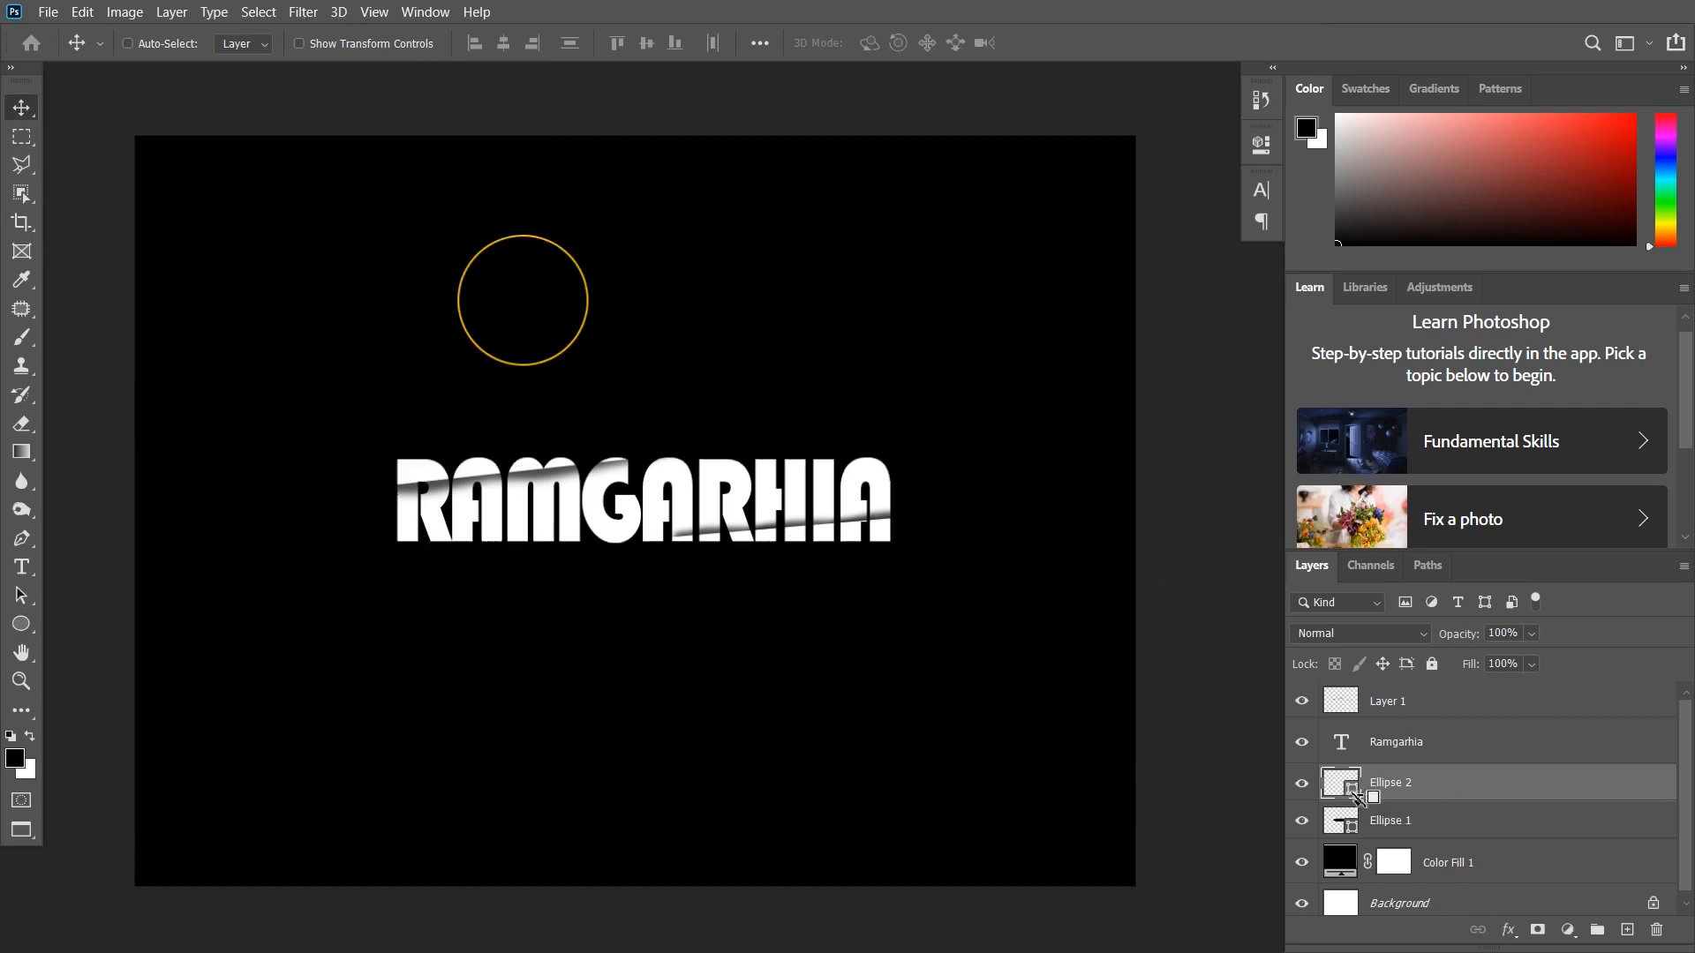
{"action": "left_click", "coordinate": [1430, 762], "text": "alt"}
{"action": "left_click", "coordinate": [1430, 801], "text": "alt"}
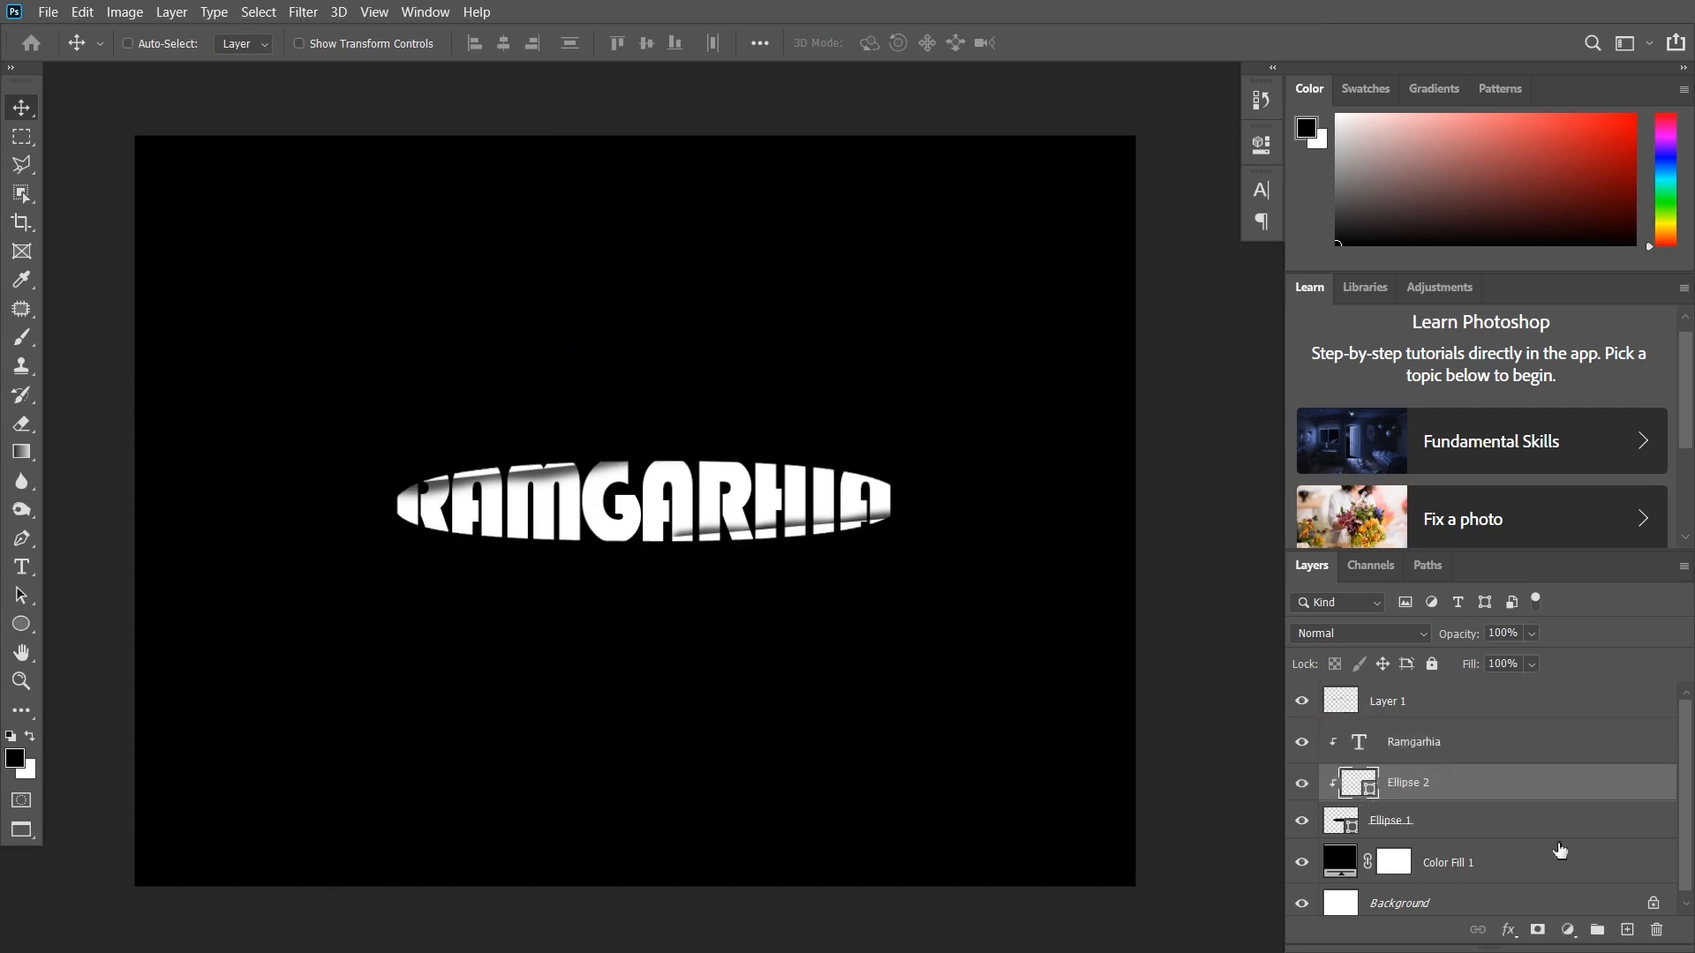
- Bring the circle layer above all others and move the circle to the upper right, partly beyond the canvas's top edge
{"action": "left_click_drag", "start_coordinate": [1467, 788], "coordinate": [1506, 697]}
{"action": "left_click_drag", "start_coordinate": [609, 335], "coordinate": [976, 198]}
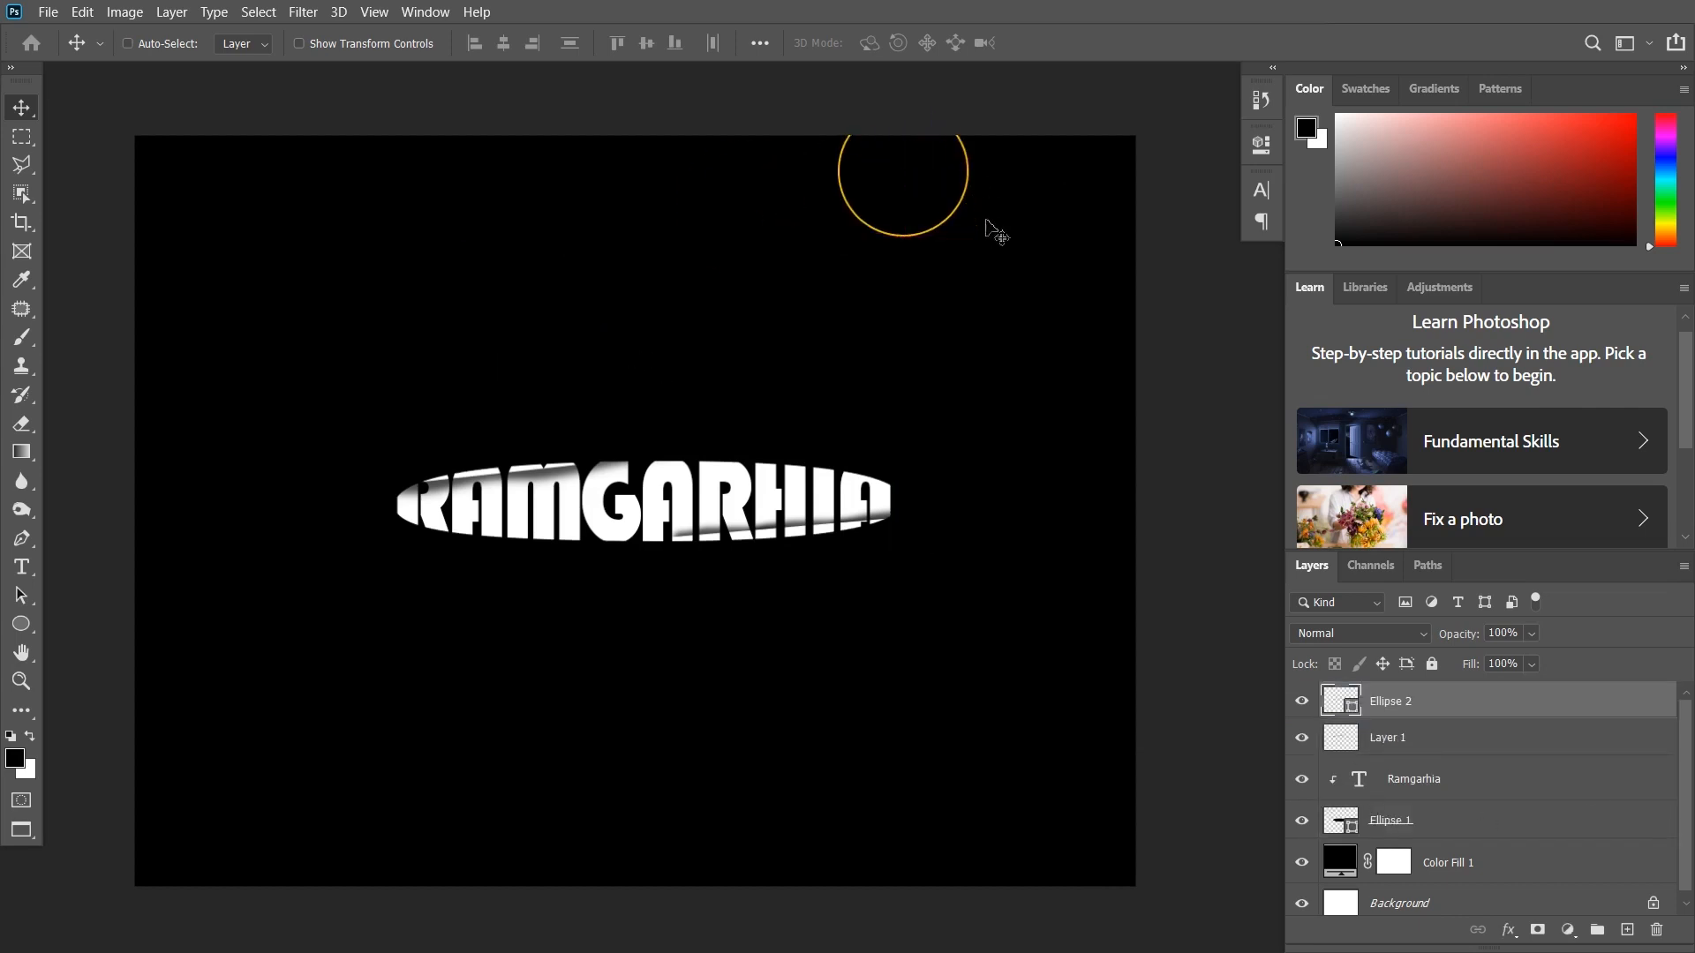
- Duplicate the circle, shrink the copy to a small ring, and place it just below the large circle
{"action": "left_click_drag", "start_coordinate": [1551, 703], "coordinate": [1627, 929]}
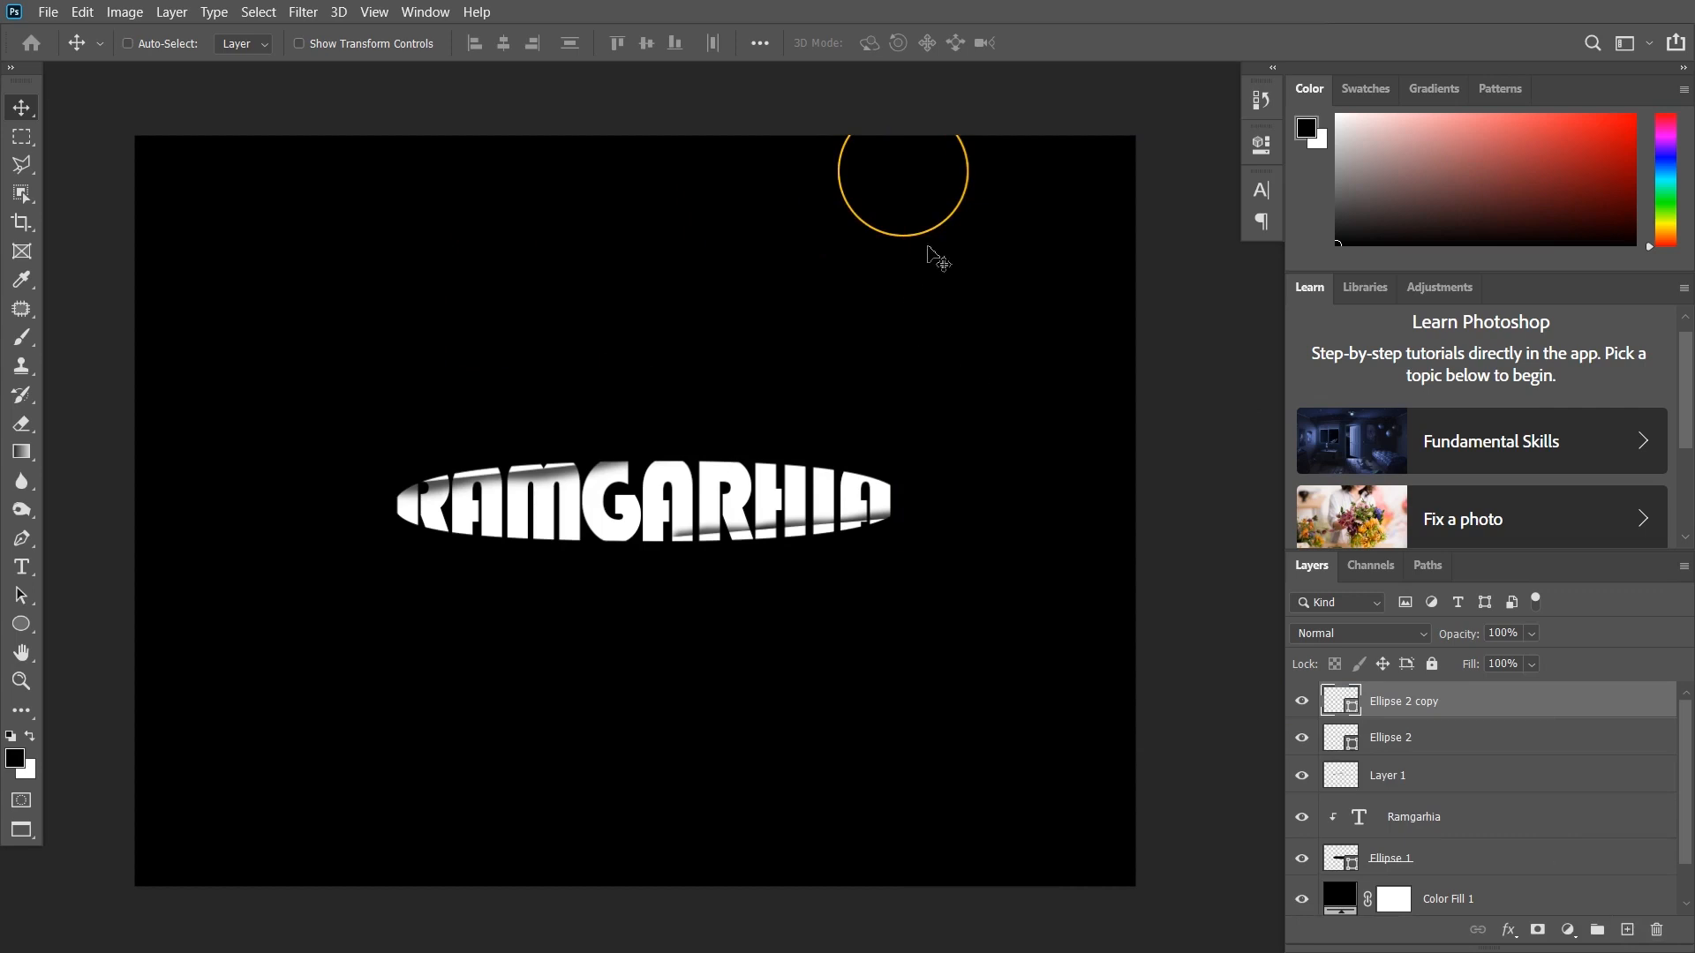
{"action": "left_click_drag", "start_coordinate": [947, 242], "coordinate": [874, 351]}
{"action": "key", "text": "ctrl+t"}
{"action": "left_click_drag", "start_coordinate": [904, 239], "coordinate": [847, 279]}
{"action": "key", "text": "Return"}
- Duplicate the small ring, place a smaller copy below it to the right, and set its opacity to 55%
{"action": "left_click_drag", "start_coordinate": [1472, 702], "coordinate": [1631, 929]}
{"action": "left_click_drag", "start_coordinate": [865, 287], "coordinate": [909, 306]}
{"action": "key", "text": "ctrl+t"}
{"action": "key", "text": "Return"}
{"action": "left_click", "coordinate": [1164, 567]}
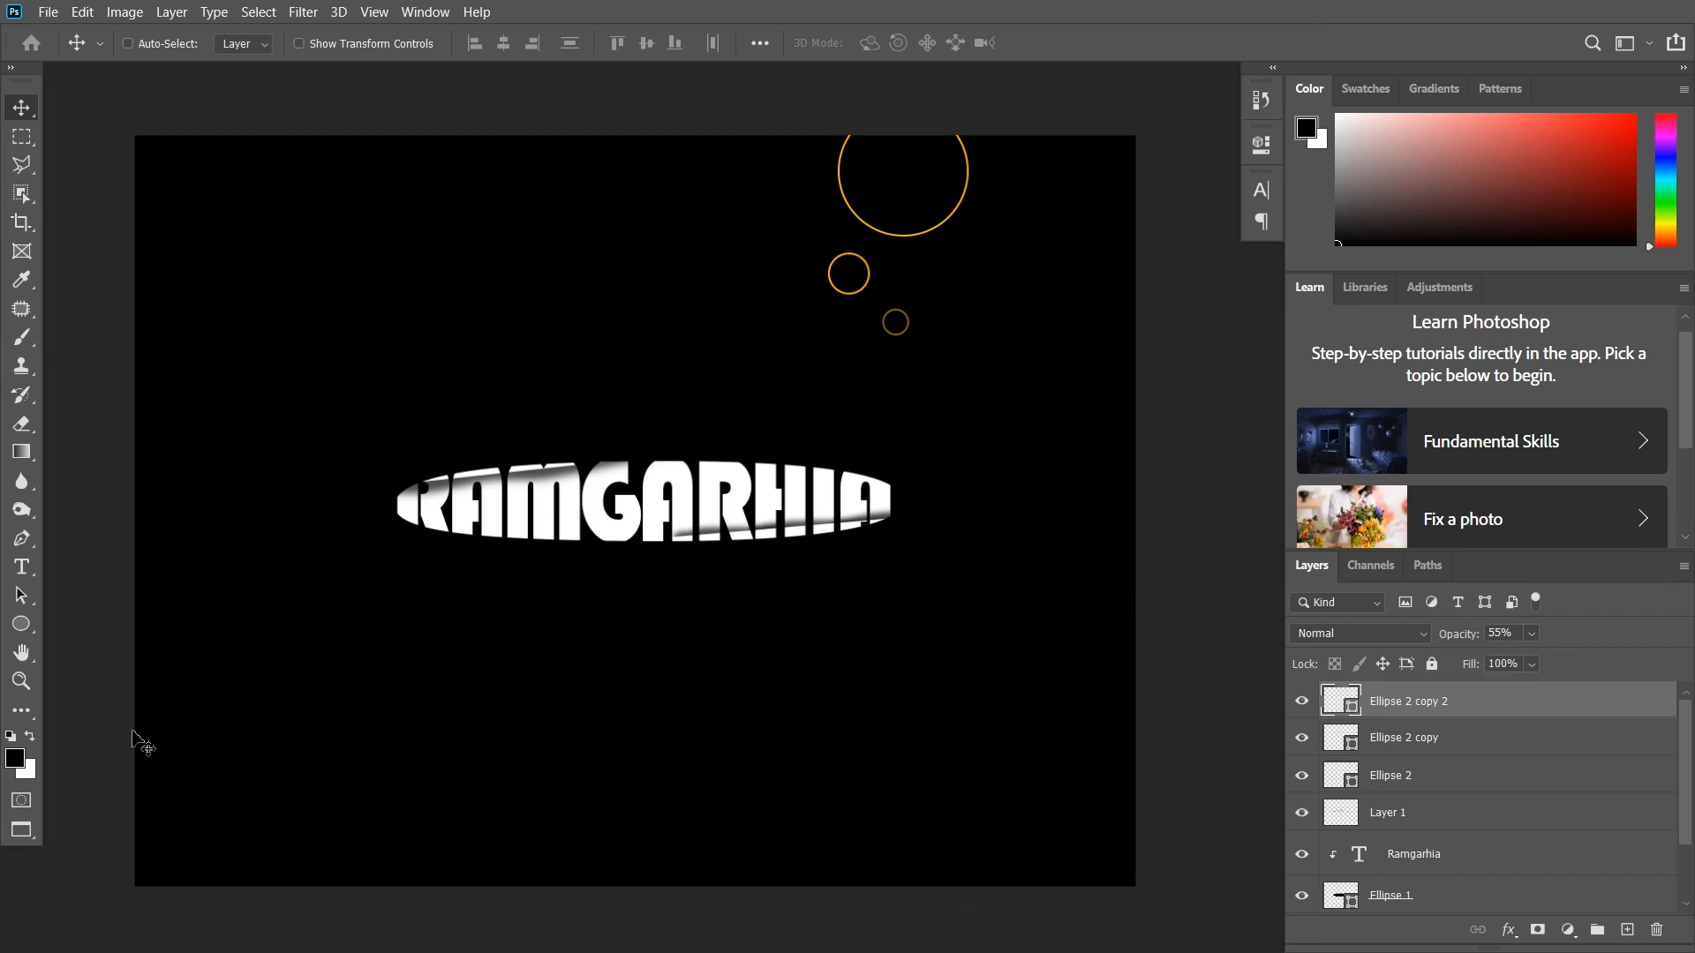
- Duplicate the full-opacity small ring and place the copy at the canvas's lower-left corner, touching the canvas's bottom edge
{"action": "right_click", "coordinate": [847, 294]}
{"action": "left_click", "coordinate": [881, 306]}
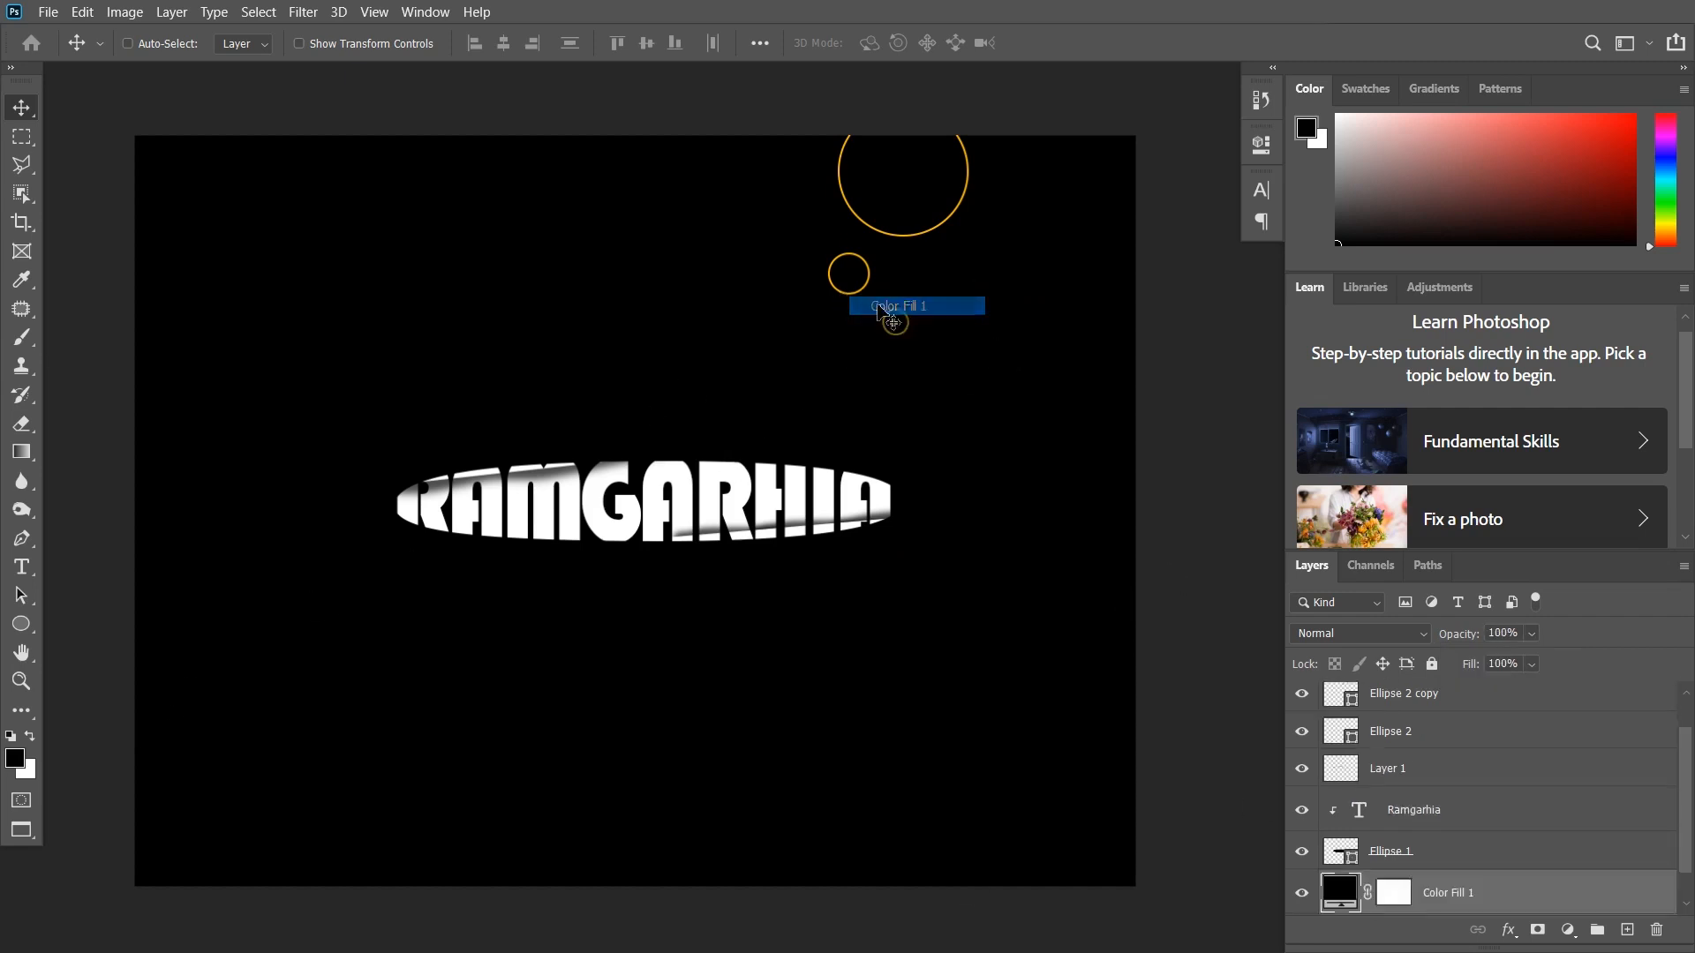
{"action": "left_click", "coordinate": [1392, 734]}
{"action": "scroll", "coordinate": [1393, 708], "scroll_direction": "up", "scroll_amount": 1}
{"action": "scroll", "coordinate": [1394, 709], "scroll_direction": "up", "scroll_amount": 1}
{"action": "left_click", "coordinate": [1397, 734]}
{"action": "left_click_drag", "start_coordinate": [852, 319], "coordinate": [275, 733]}
{"action": "key", "text": "ctrl+z"}
{"action": "left_click_drag", "start_coordinate": [791, 334], "coordinate": [194, 864]}
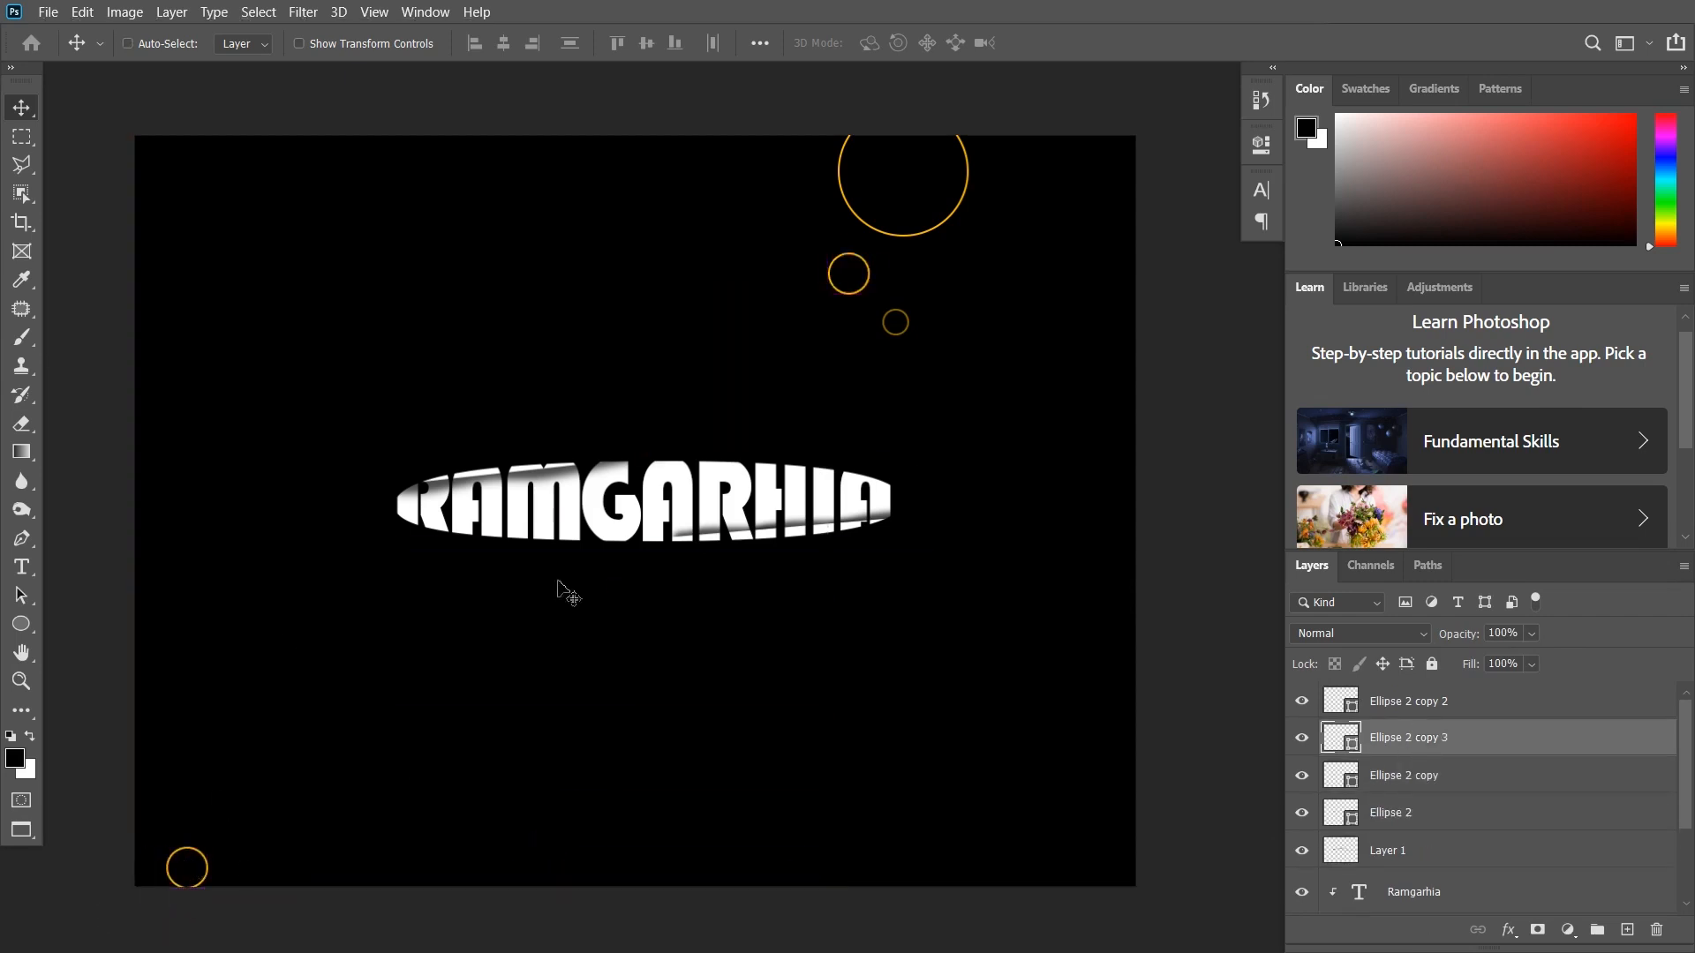
- Delete all rings, shading, text and ellipse layers, keeping only Color Fill 1 and Background
{"action": "left_click", "coordinate": [1403, 710]}
{"action": "scroll", "coordinate": [1478, 849], "scroll_direction": "down", "scroll_amount": 1}
{"action": "left_click", "coordinate": [1626, 929]}
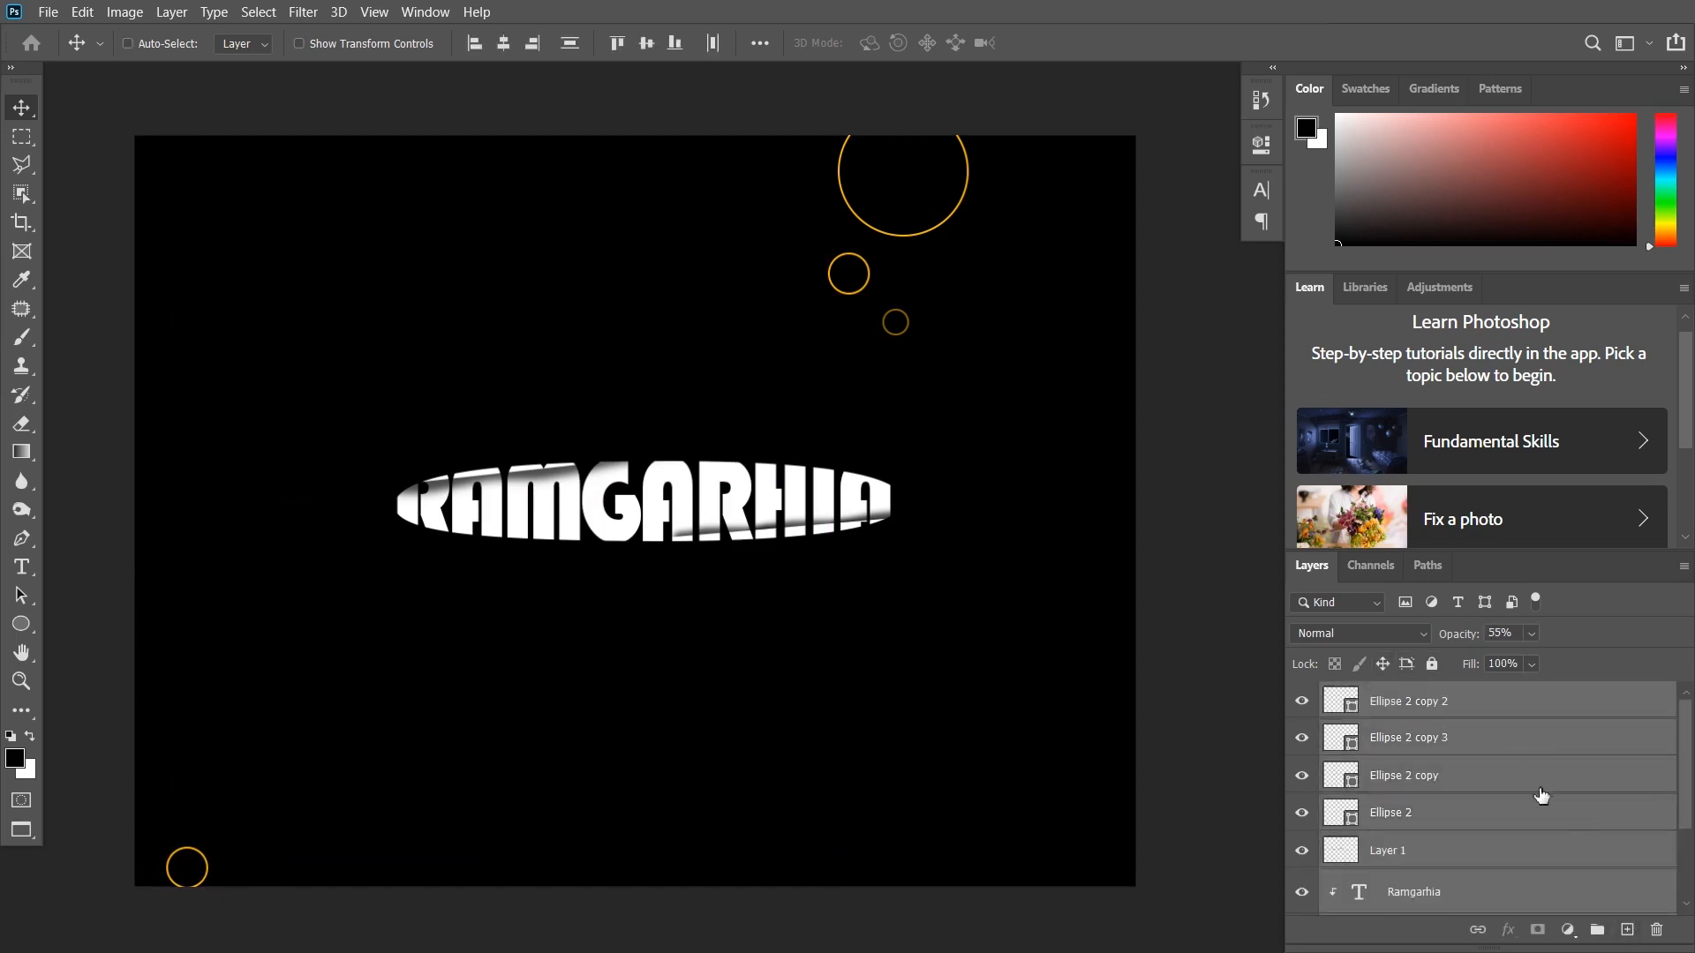
{"action": "left_click", "coordinate": [1661, 932]}
{"action": "left_click", "coordinate": [792, 390]}
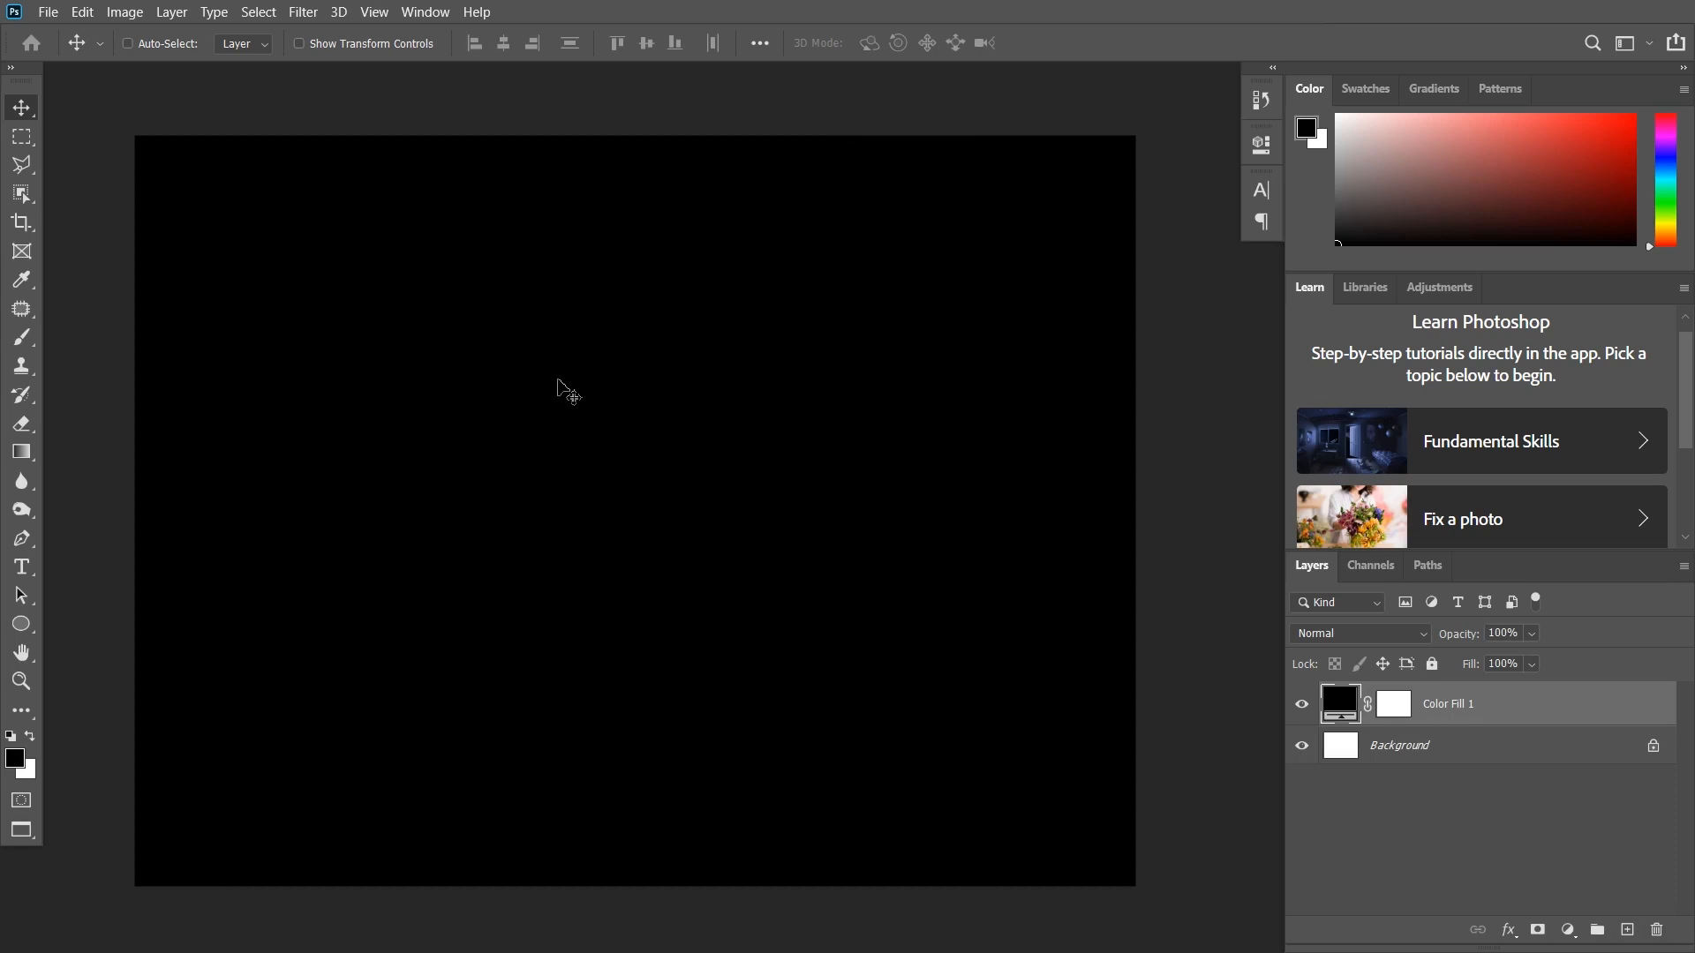
- Add the white text "3D EFFECT" in Bauhaus 93 at 80 pt in the canvas's upper middle
{"action": "key", "text": "t"}
{"action": "left_click", "coordinate": [467, 432]}
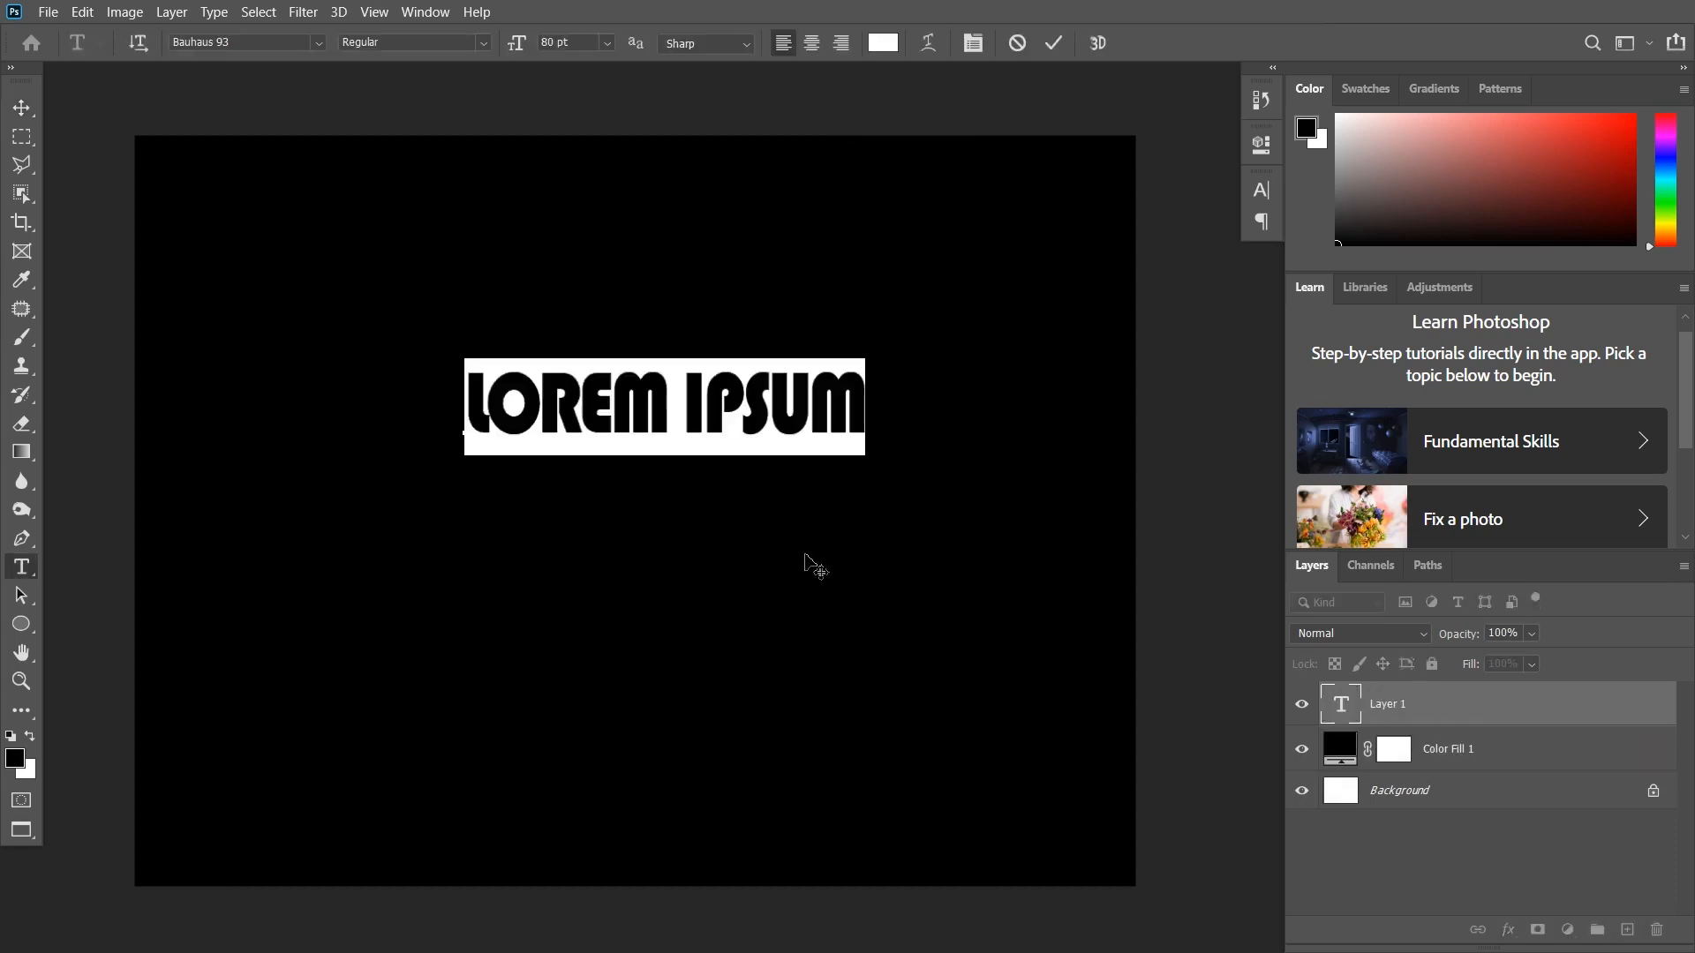
{"action": "type", "text": "3D"}
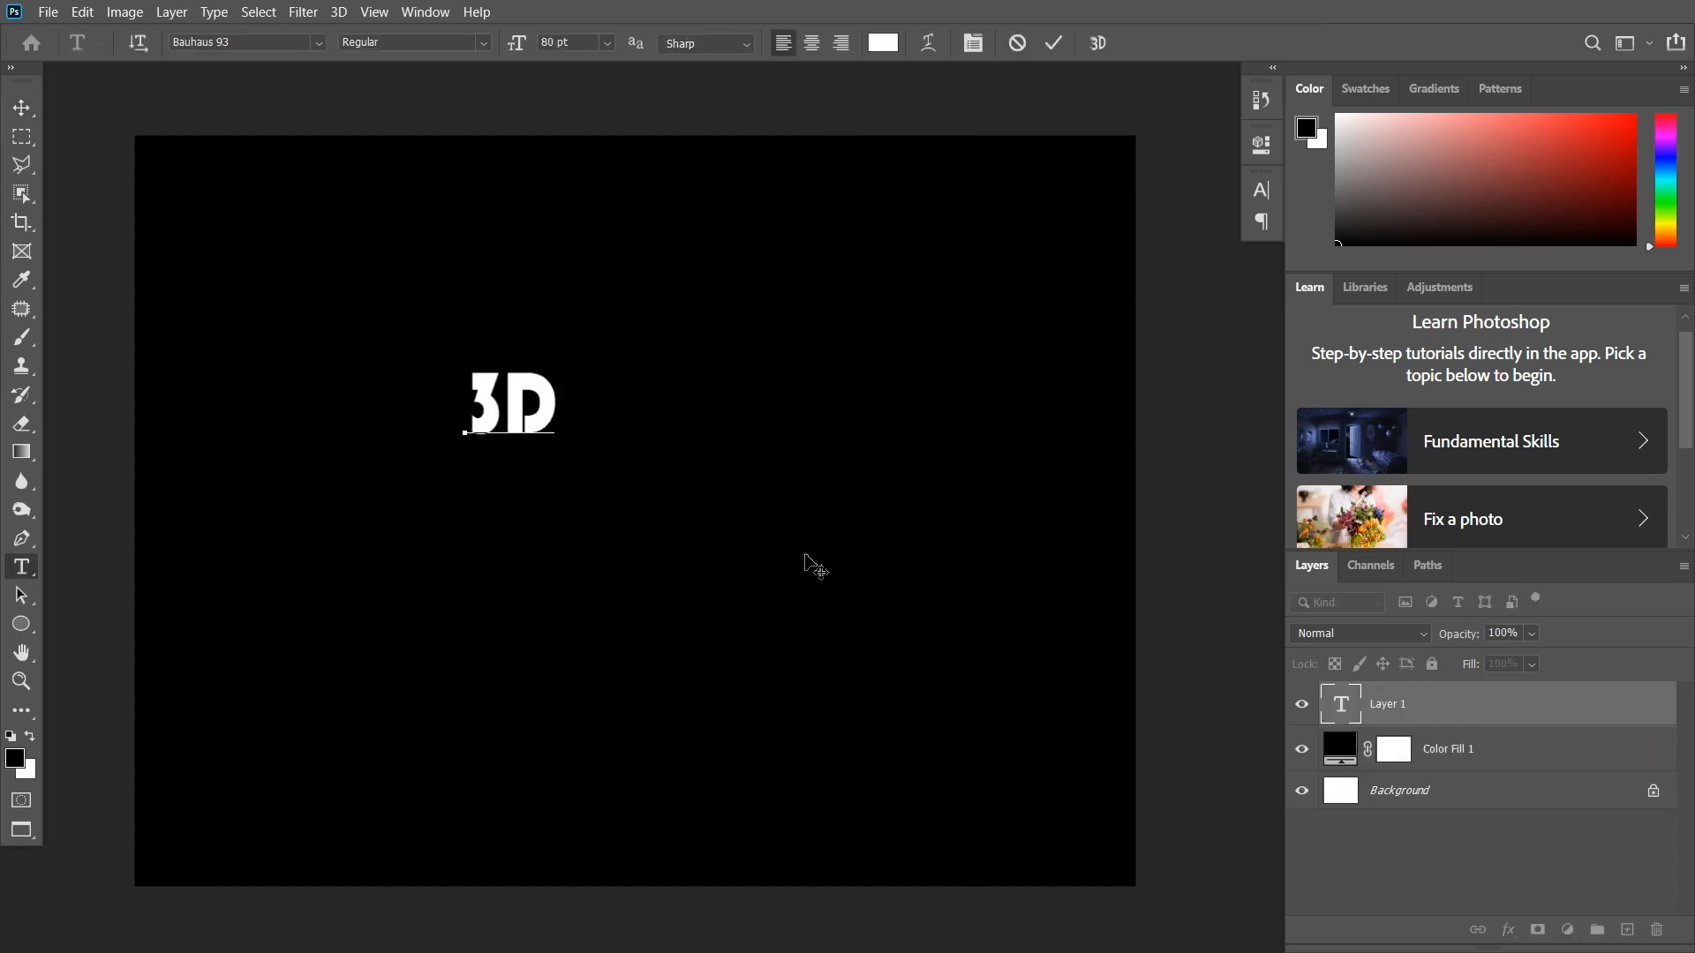
{"action": "type", "text": " EFF"}
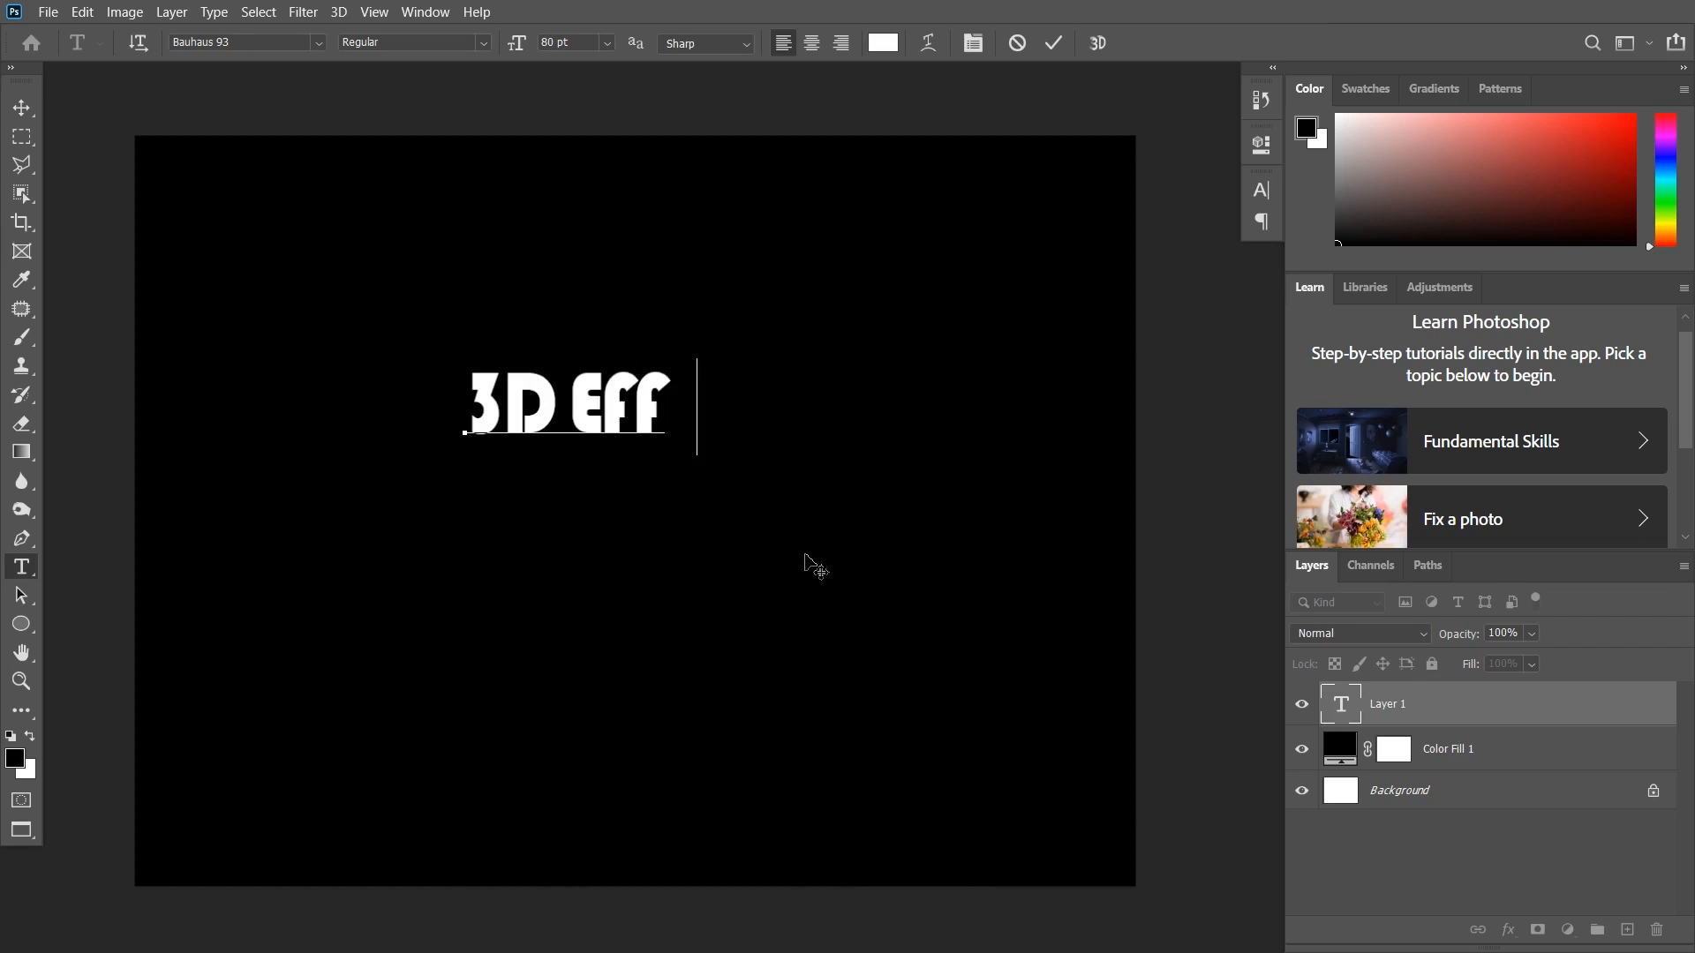
{"action": "type", "text": "ECT"}
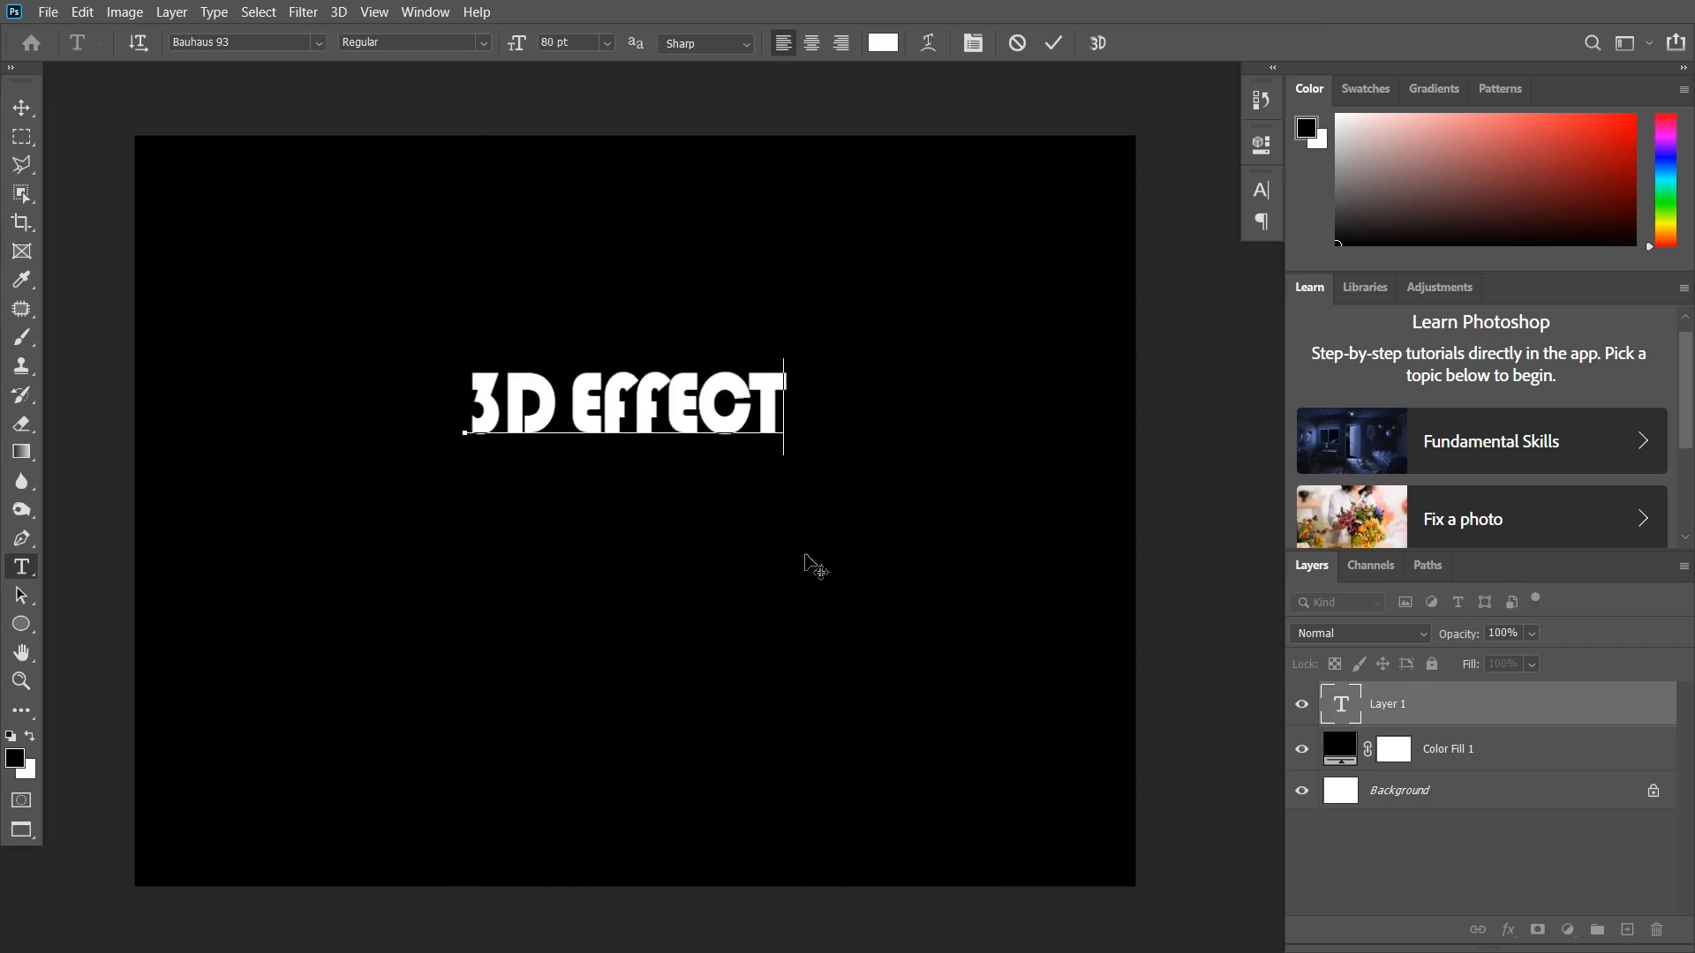
{"action": "left_click", "coordinate": [806, 555]}
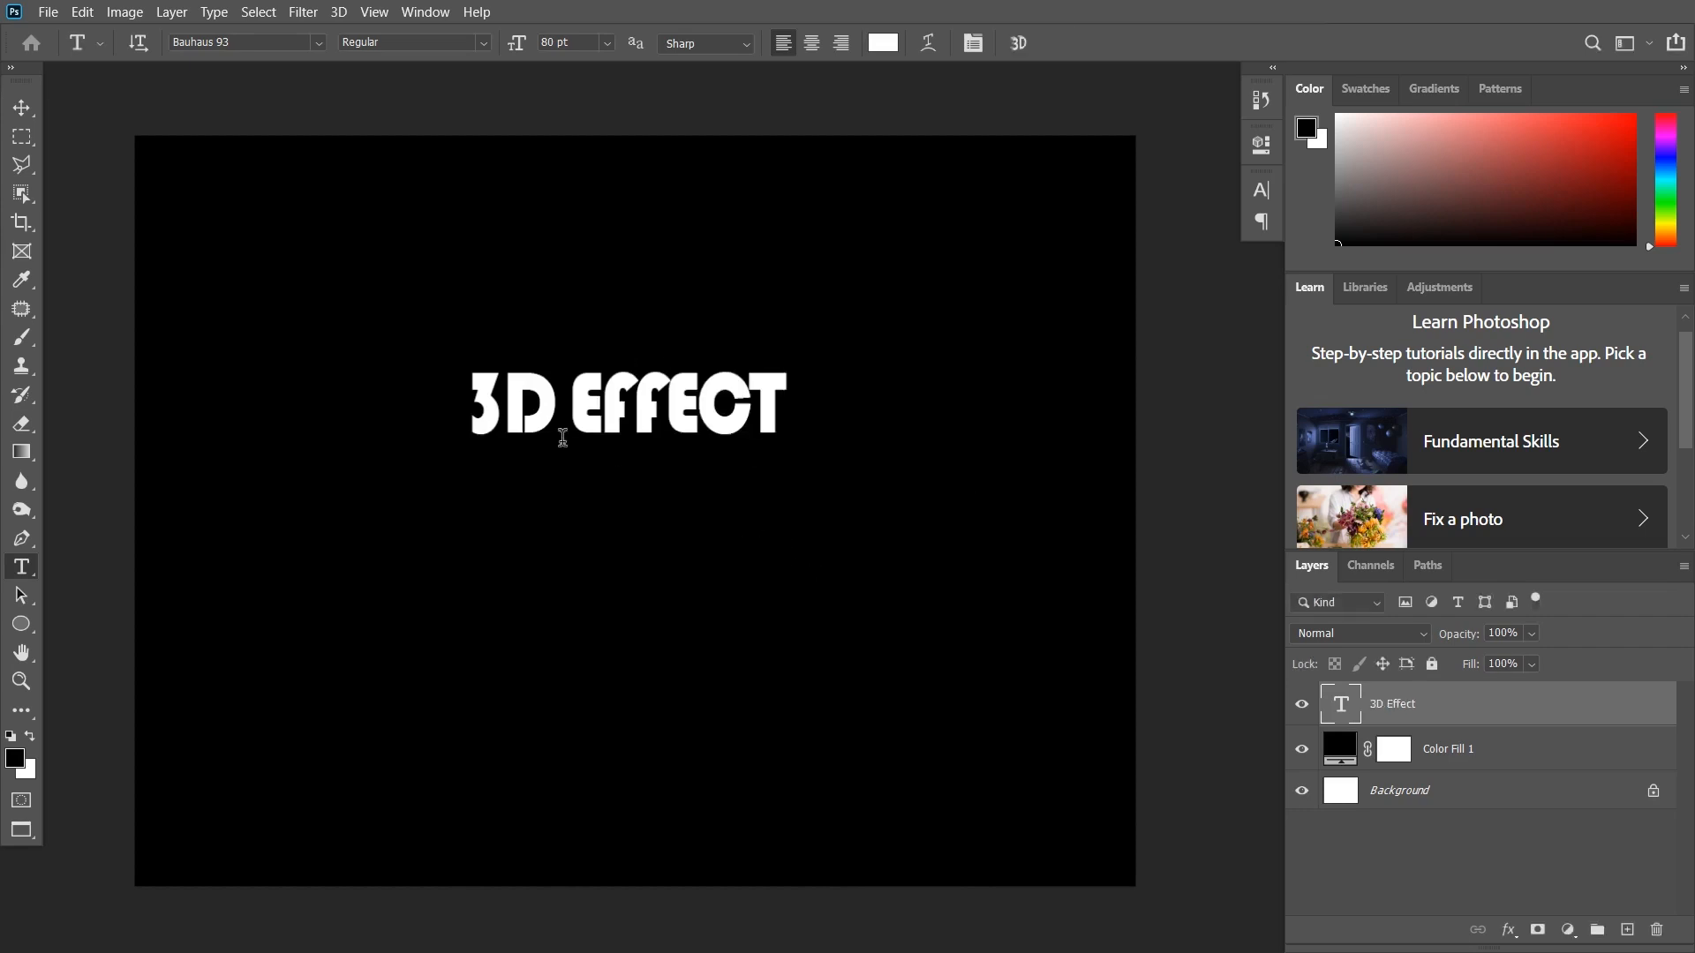
- Remove "EFFECT" from the text layer so that it reads only "3D"
{"action": "left_click_drag", "start_coordinate": [560, 400], "coordinate": [882, 397]}
{"action": "key", "text": "BackSpace"}
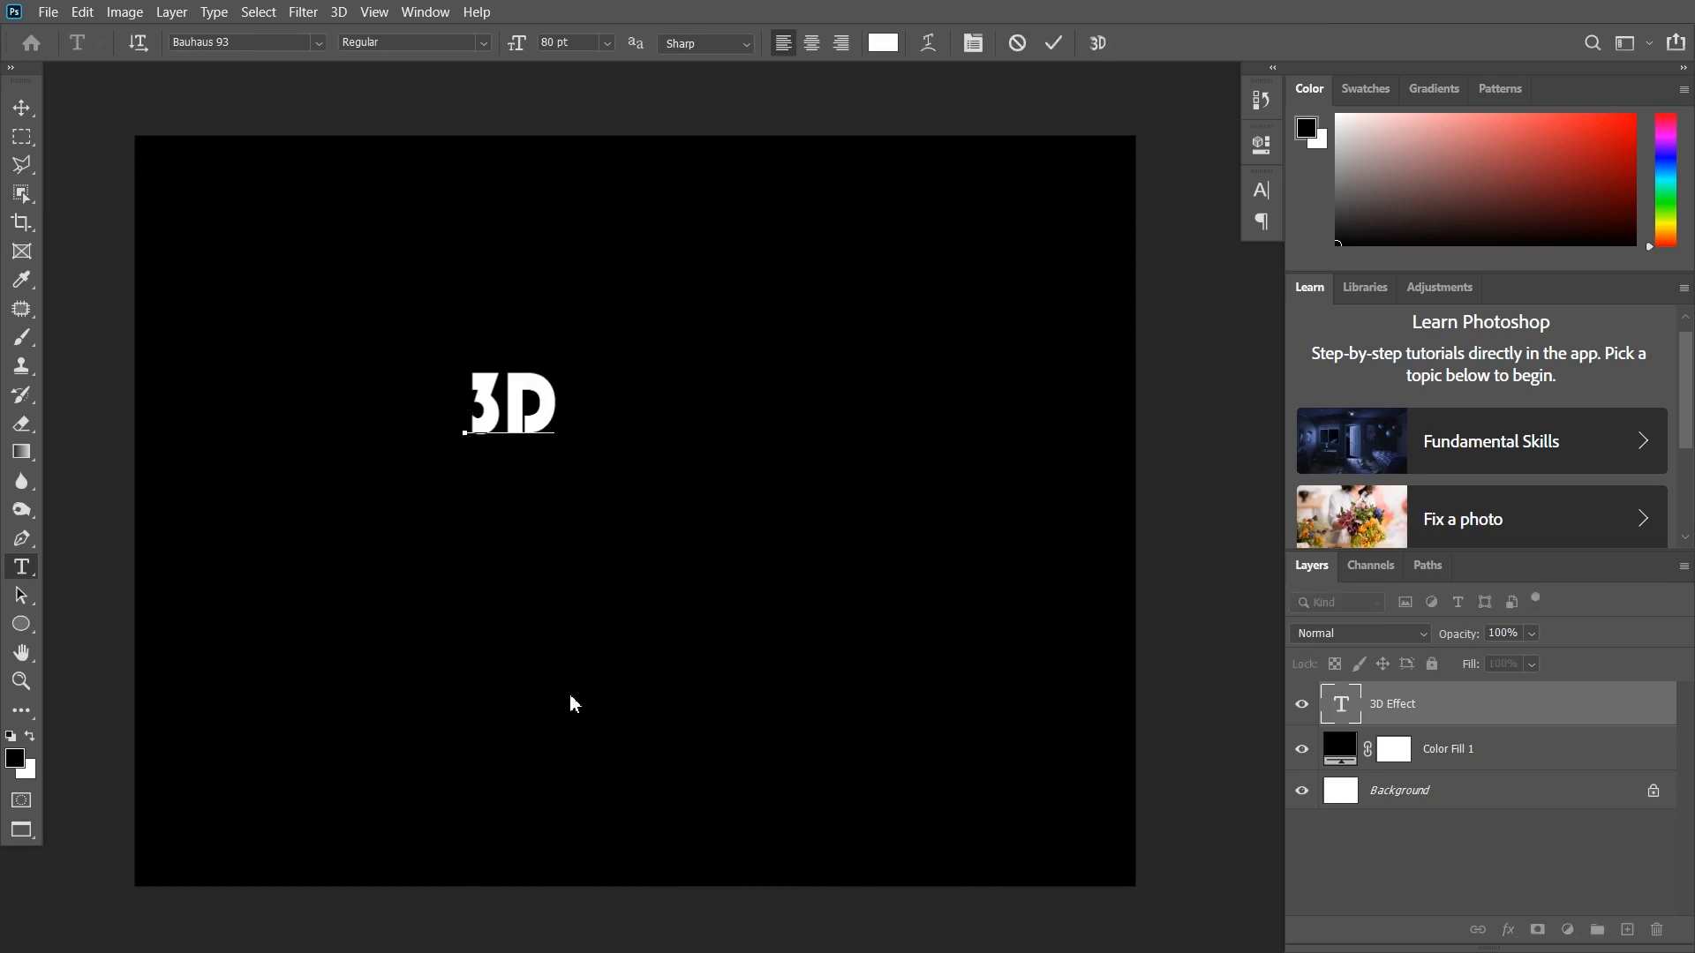
{"action": "left_click", "coordinate": [21, 107]}
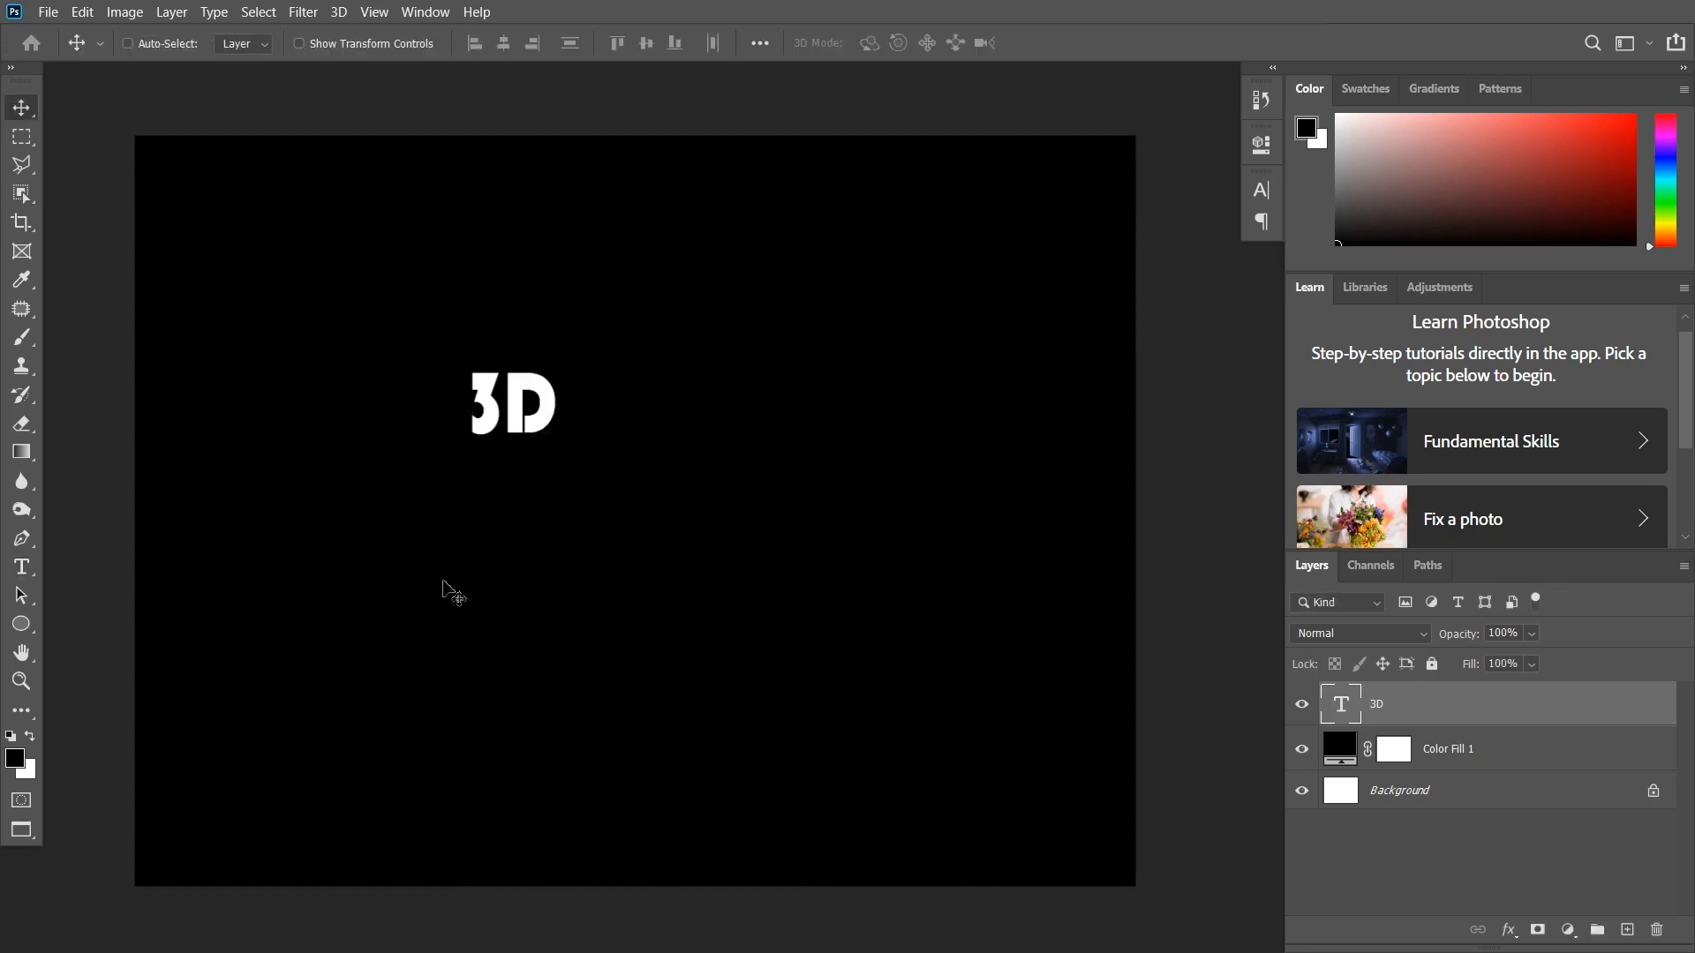
- Add a separate text layer "EFFECT" and move it up closer beneath "3D"
{"action": "key", "text": "t"}
{"action": "left_click", "coordinate": [474, 691]}
{"action": "type", "text": "EFFECT"}
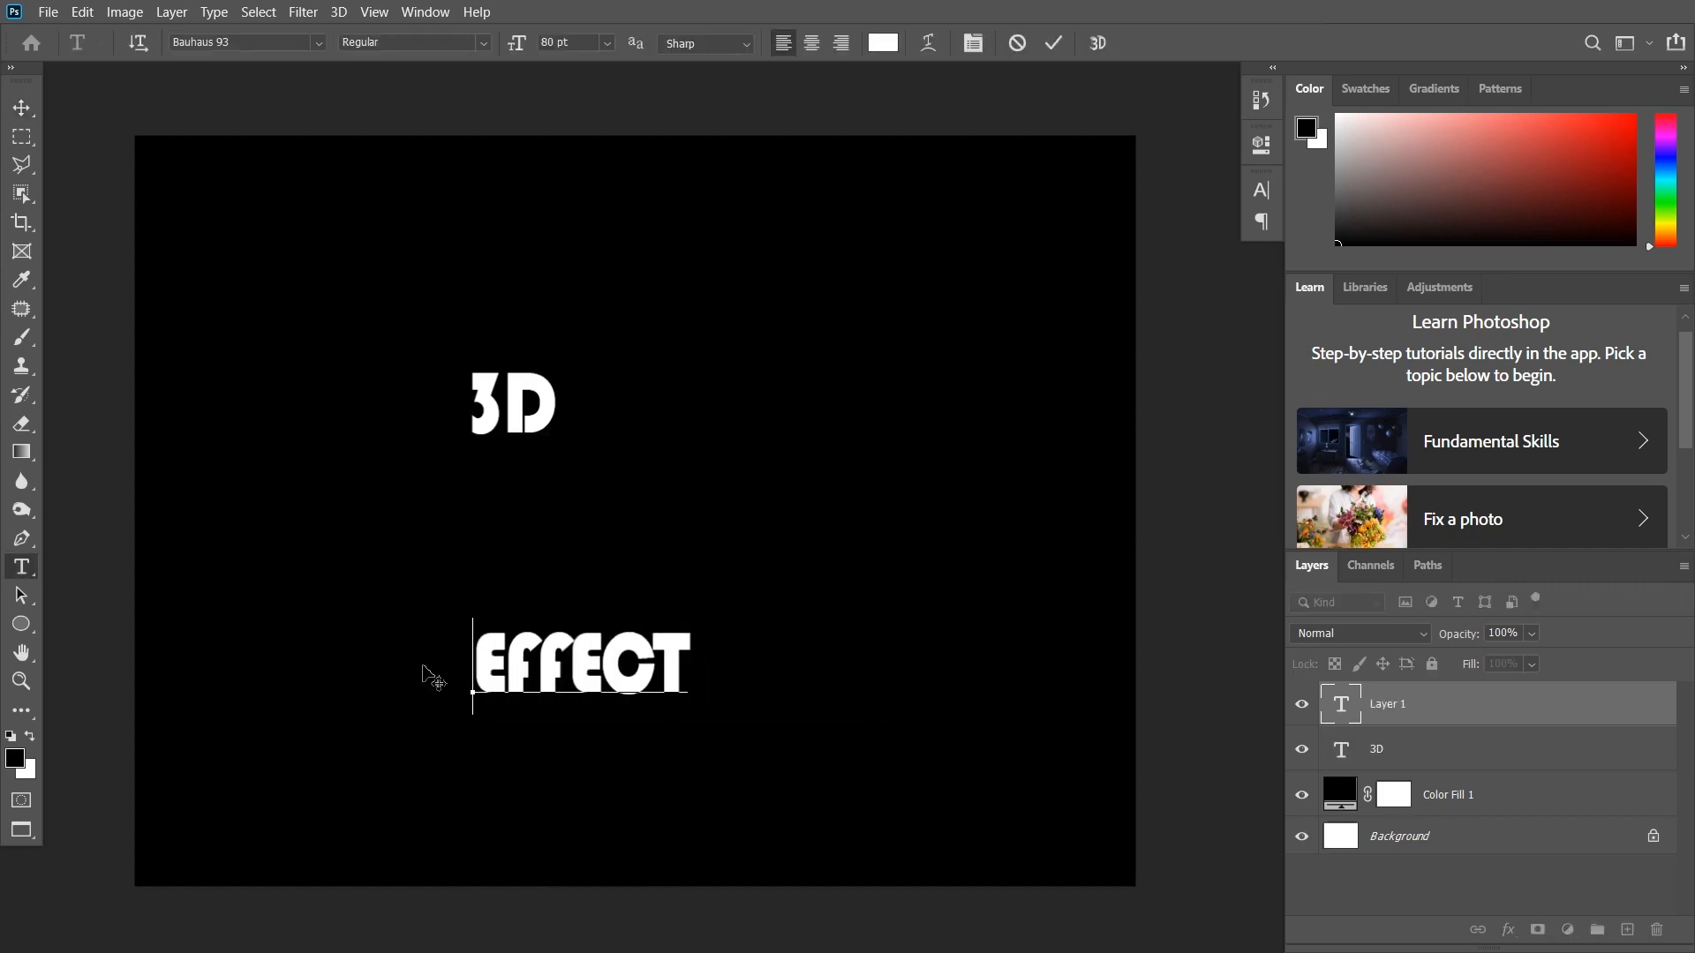
{"action": "left_click", "coordinate": [21, 107]}
{"action": "left_click_drag", "start_coordinate": [586, 662], "coordinate": [607, 600]}
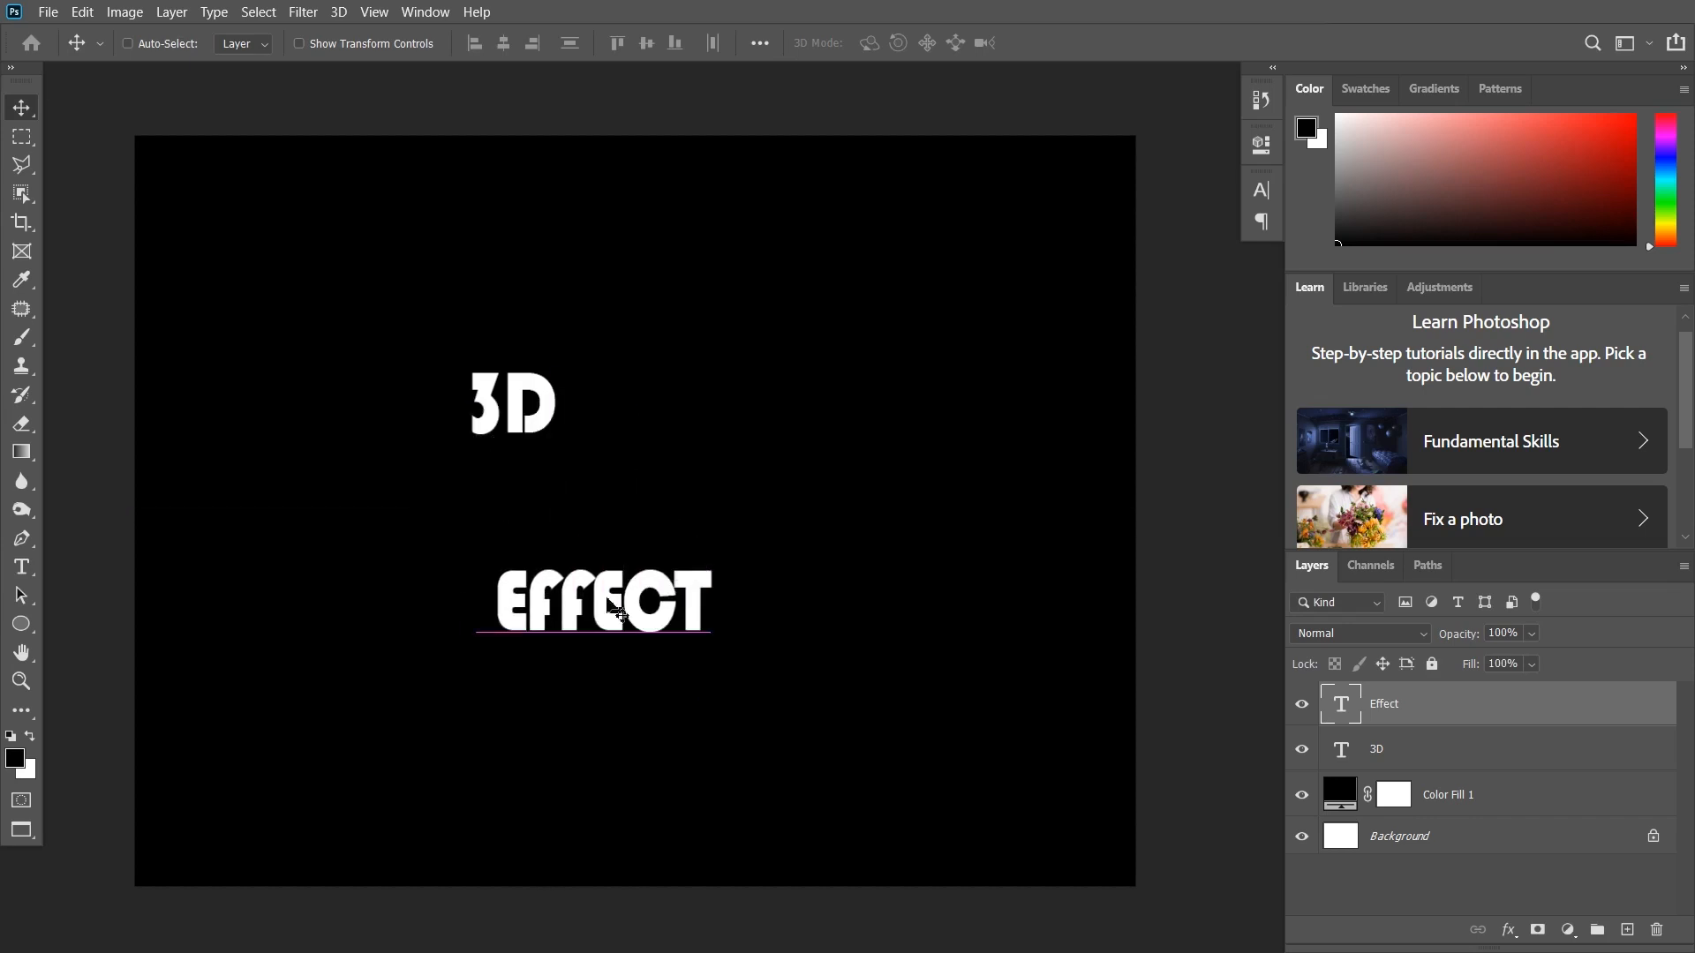
- Enlarge the EFFECT text by about half and center it roughly in the canvas's lower middle
{"action": "key", "text": "ctrl+t"}
{"action": "left_click_drag", "start_coordinate": [711, 555], "coordinate": [813, 513]}
{"action": "left_click_drag", "start_coordinate": [664, 589], "coordinate": [647, 625]}
{"action": "key", "text": "Return"}
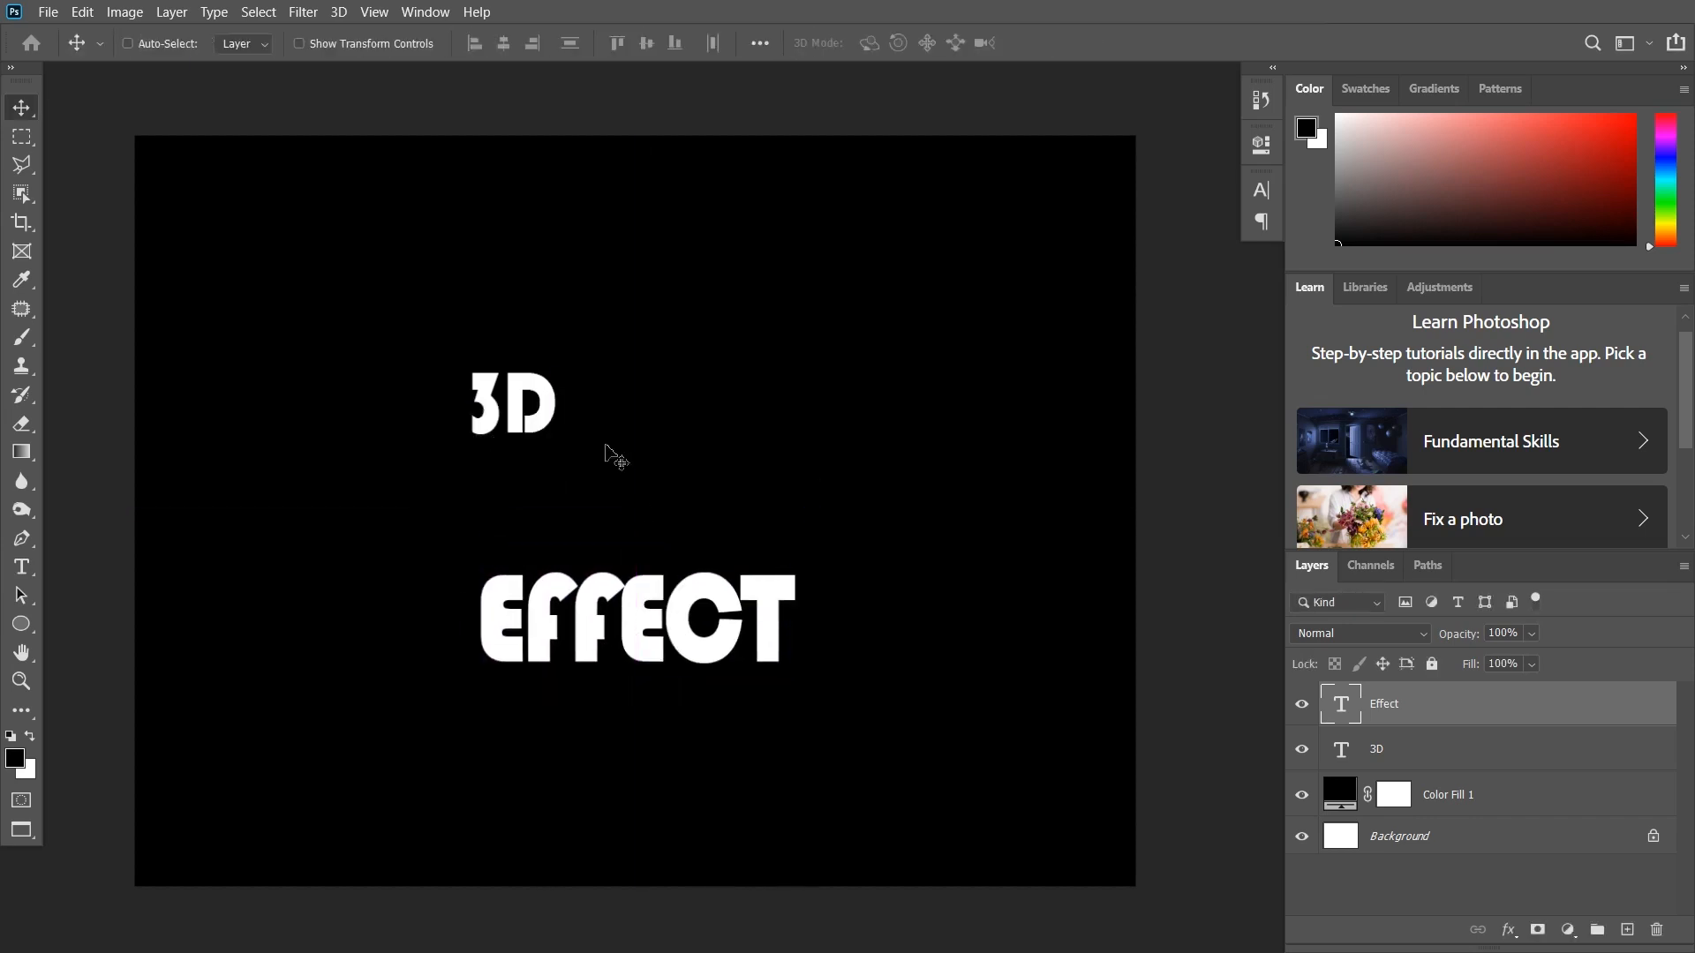
- Enlarge the 3D text to several times its size and place it directly above EFFECT
{"action": "left_click", "coordinate": [1410, 752]}
{"action": "key", "text": "ctrl+t"}
{"action": "left_click_drag", "start_coordinate": [542, 356], "coordinate": [1116, 212]}
{"action": "left_click_drag", "start_coordinate": [635, 299], "coordinate": [703, 432]}
{"action": "key", "text": "ctrl+z"}
{"action": "left_click_drag", "start_coordinate": [519, 466], "coordinate": [517, 540]}
{"action": "left_click_drag", "start_coordinate": [582, 423], "coordinate": [708, 537]}
{"action": "key", "text": "Return"}
- Shrink the 3D text to roughly EFFECT's width and reposition it just above that word
{"action": "key", "text": "ctrl+t"}
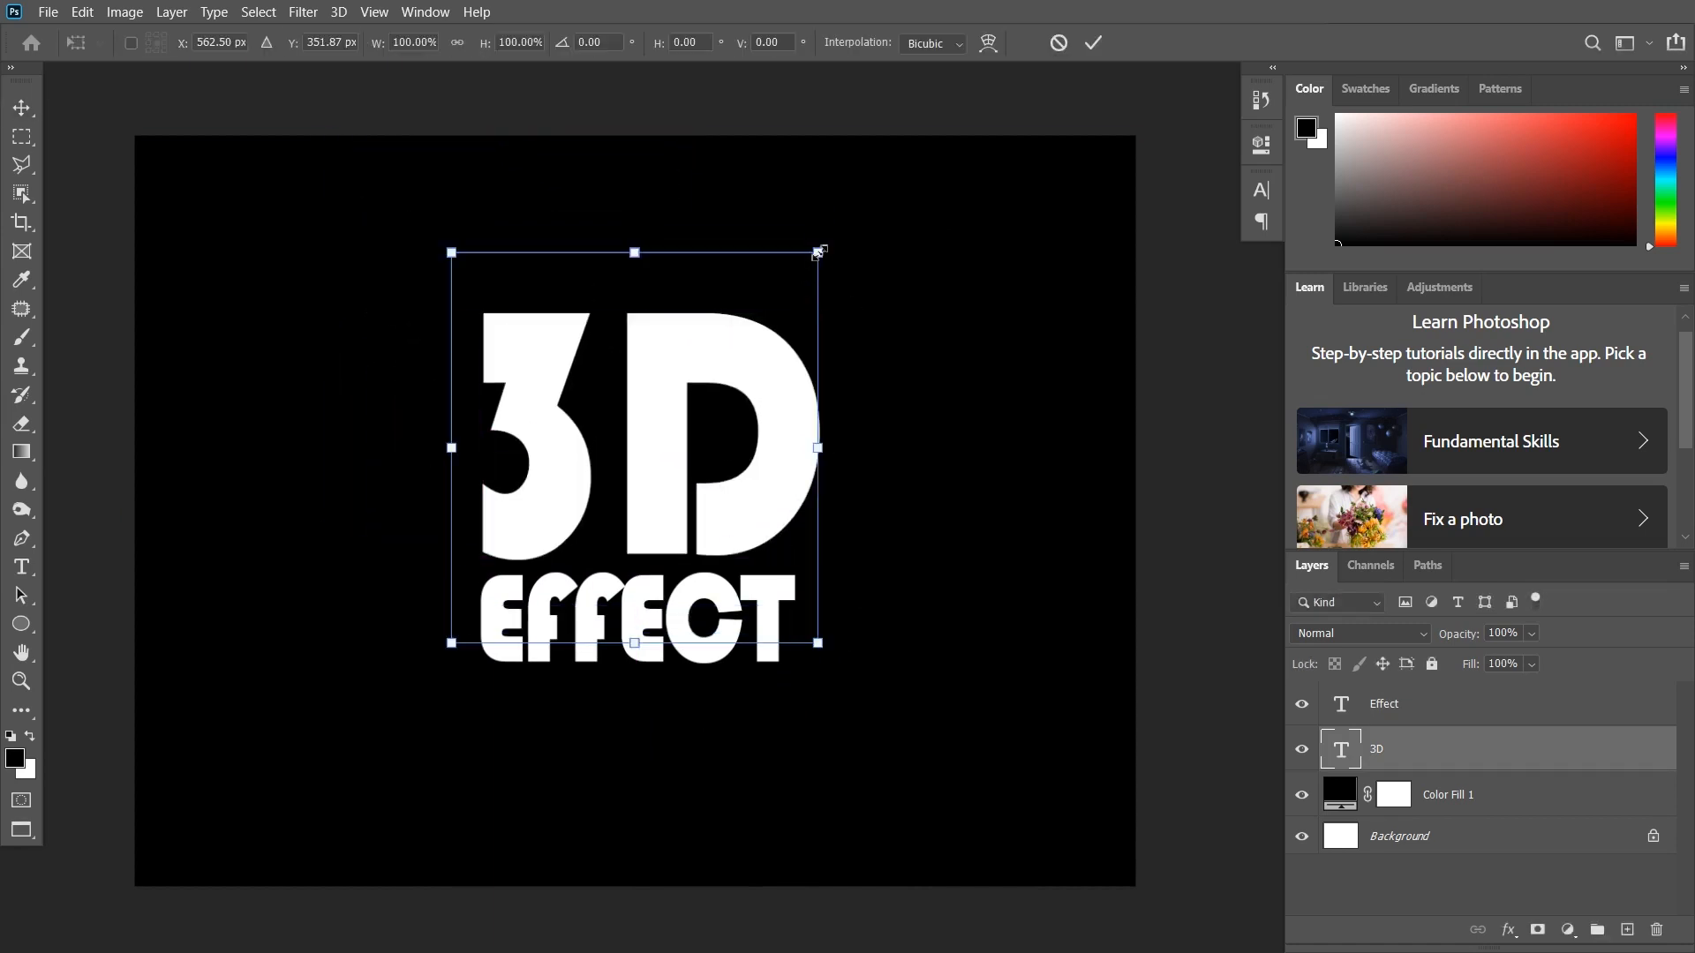
{"action": "left_click_drag", "start_coordinate": [818, 252], "coordinate": [772, 298]}
{"action": "key", "text": "Return"}
{"action": "left_click_drag", "start_coordinate": [712, 500], "coordinate": [725, 506]}
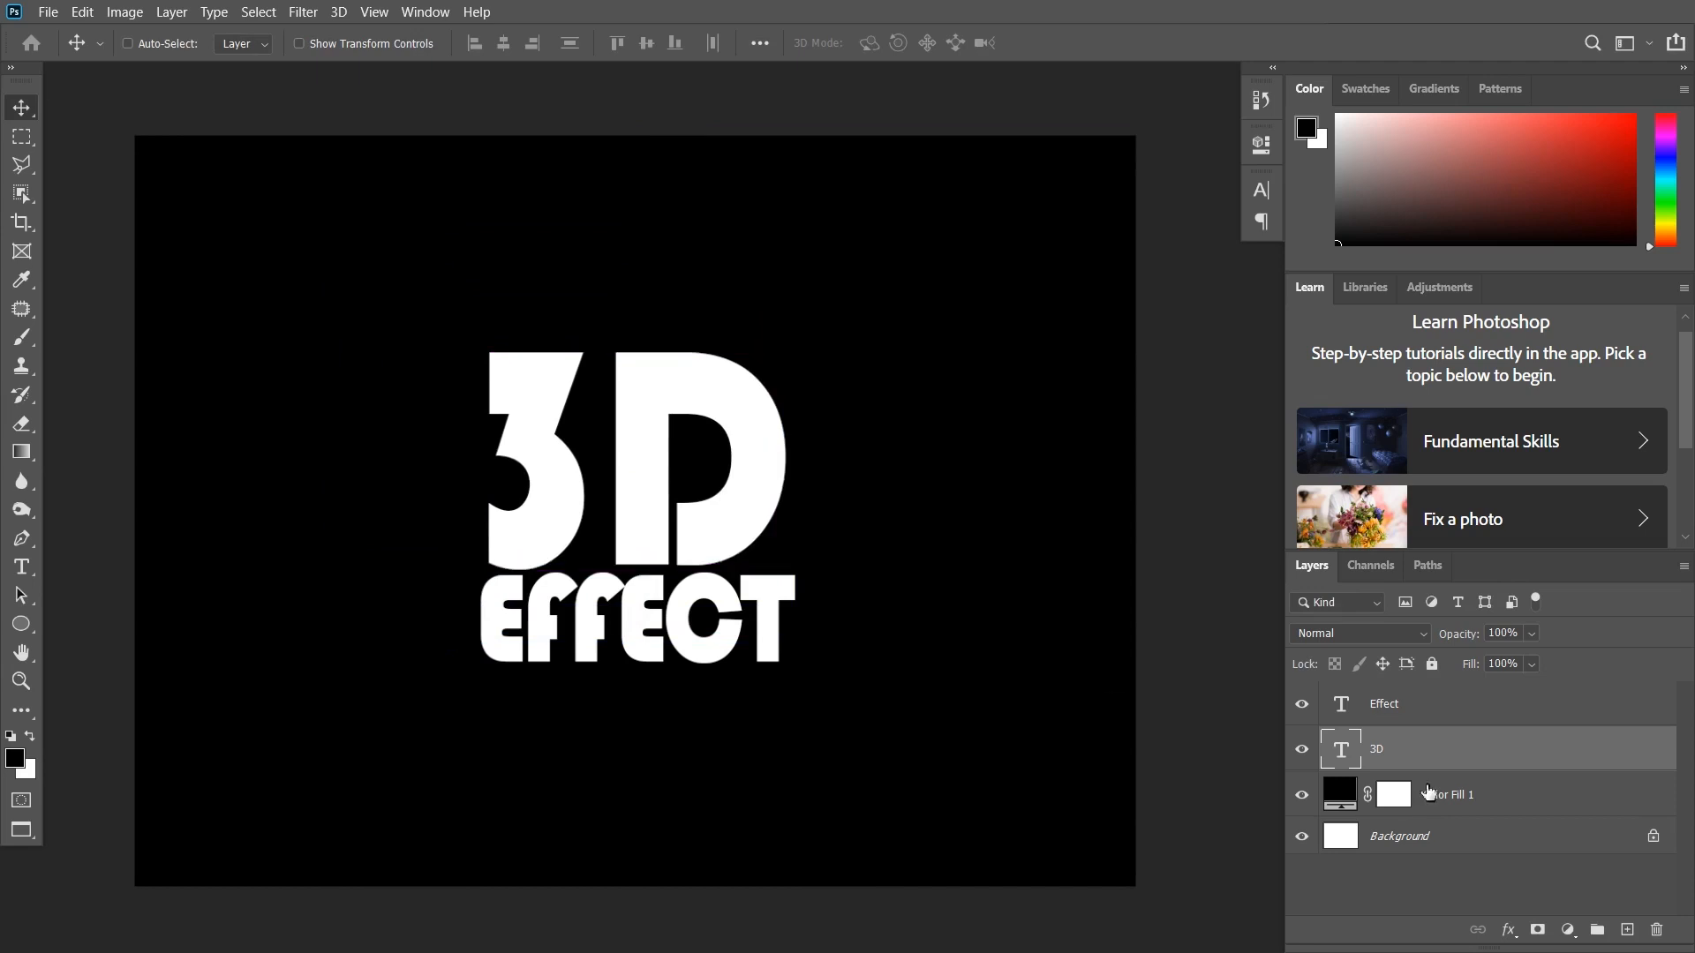
- Center the 3D and EFFECT text layers horizontally on the canvas, and clear the selection
{"action": "key", "text": "ctrl+a"}
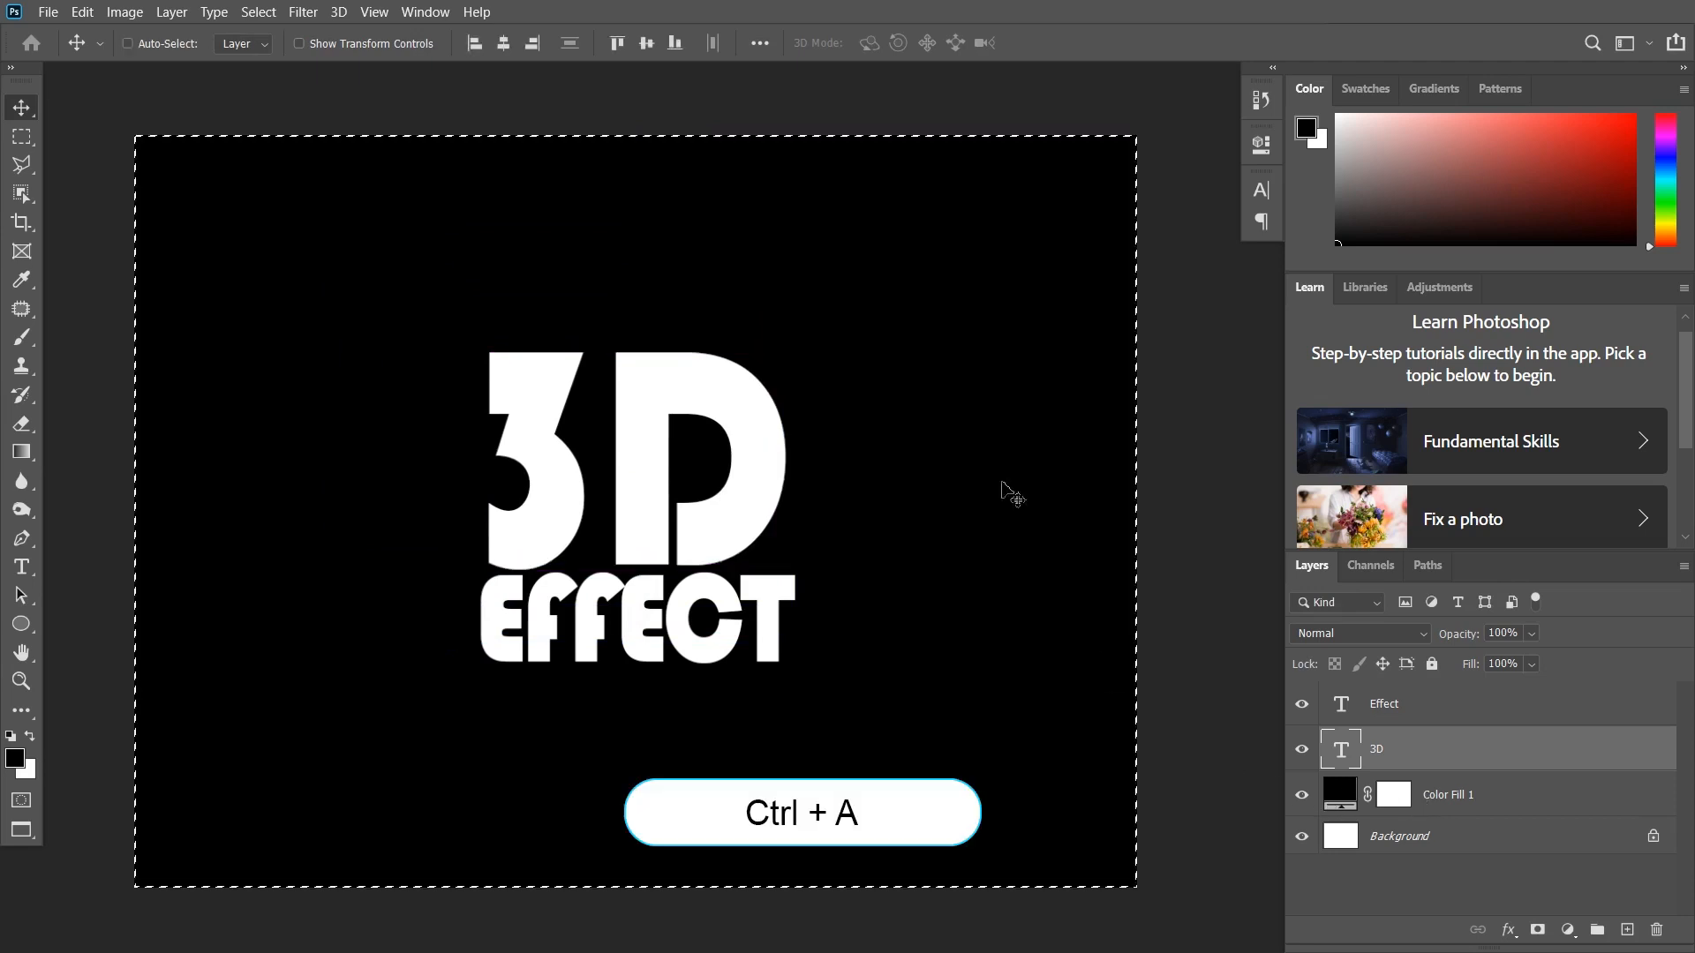
{"action": "left_click", "coordinate": [503, 43]}
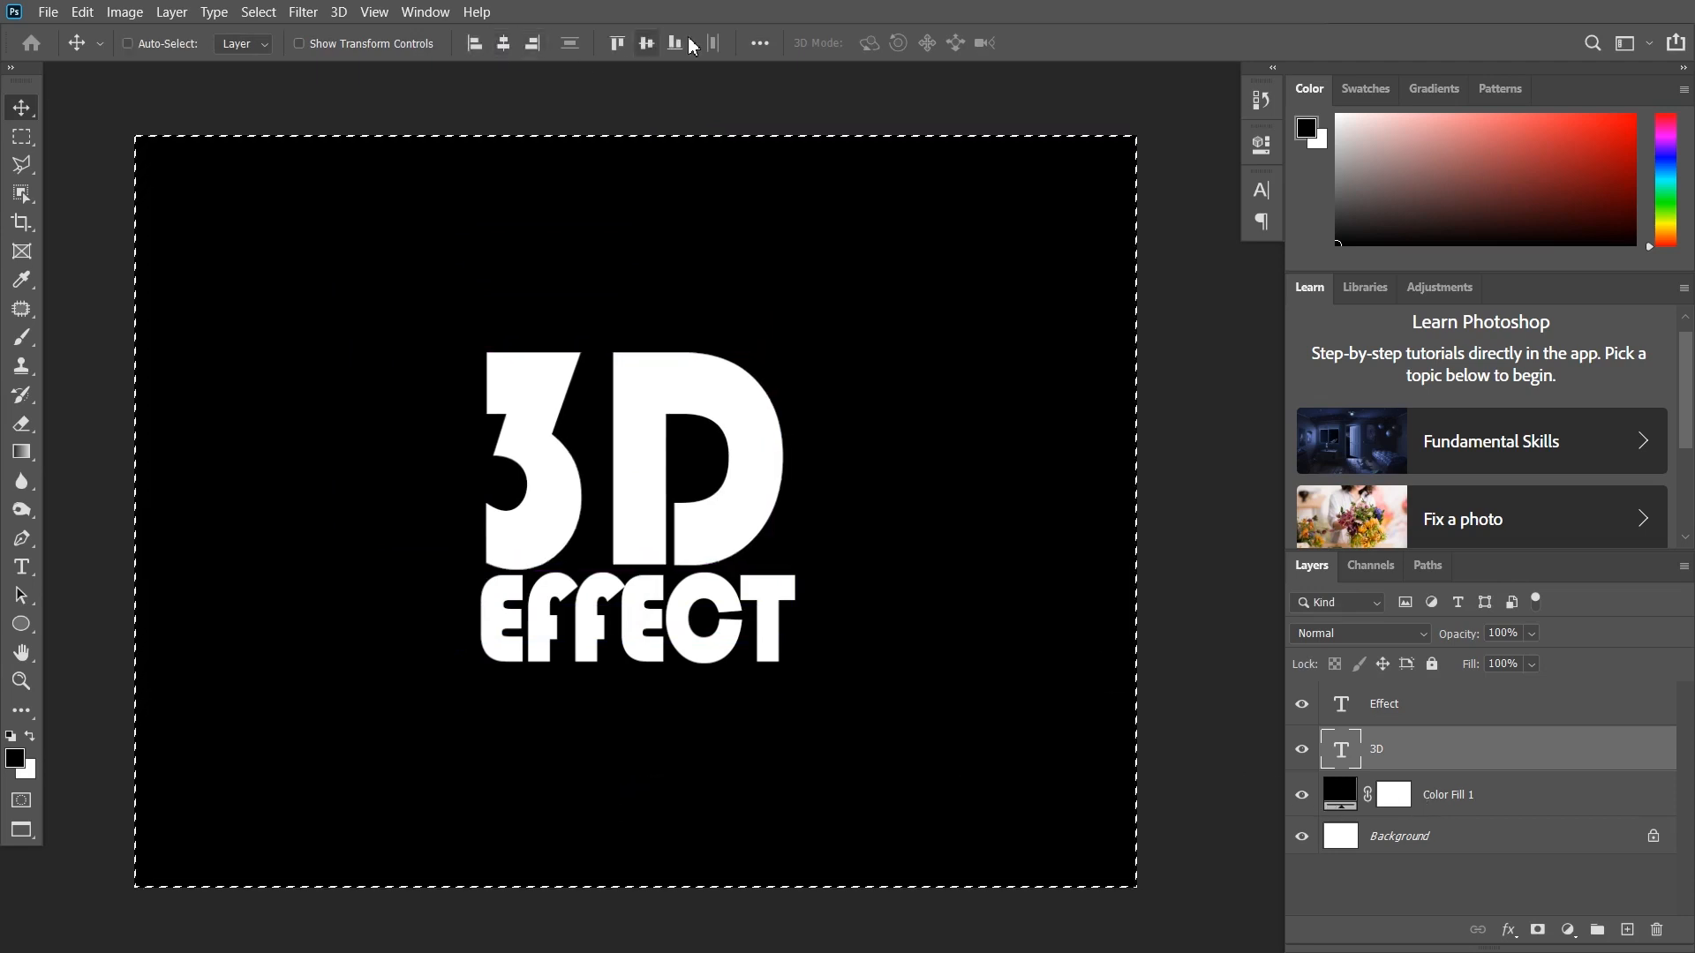
{"action": "left_click", "coordinate": [1382, 710]}
{"action": "left_click", "coordinate": [503, 44]}
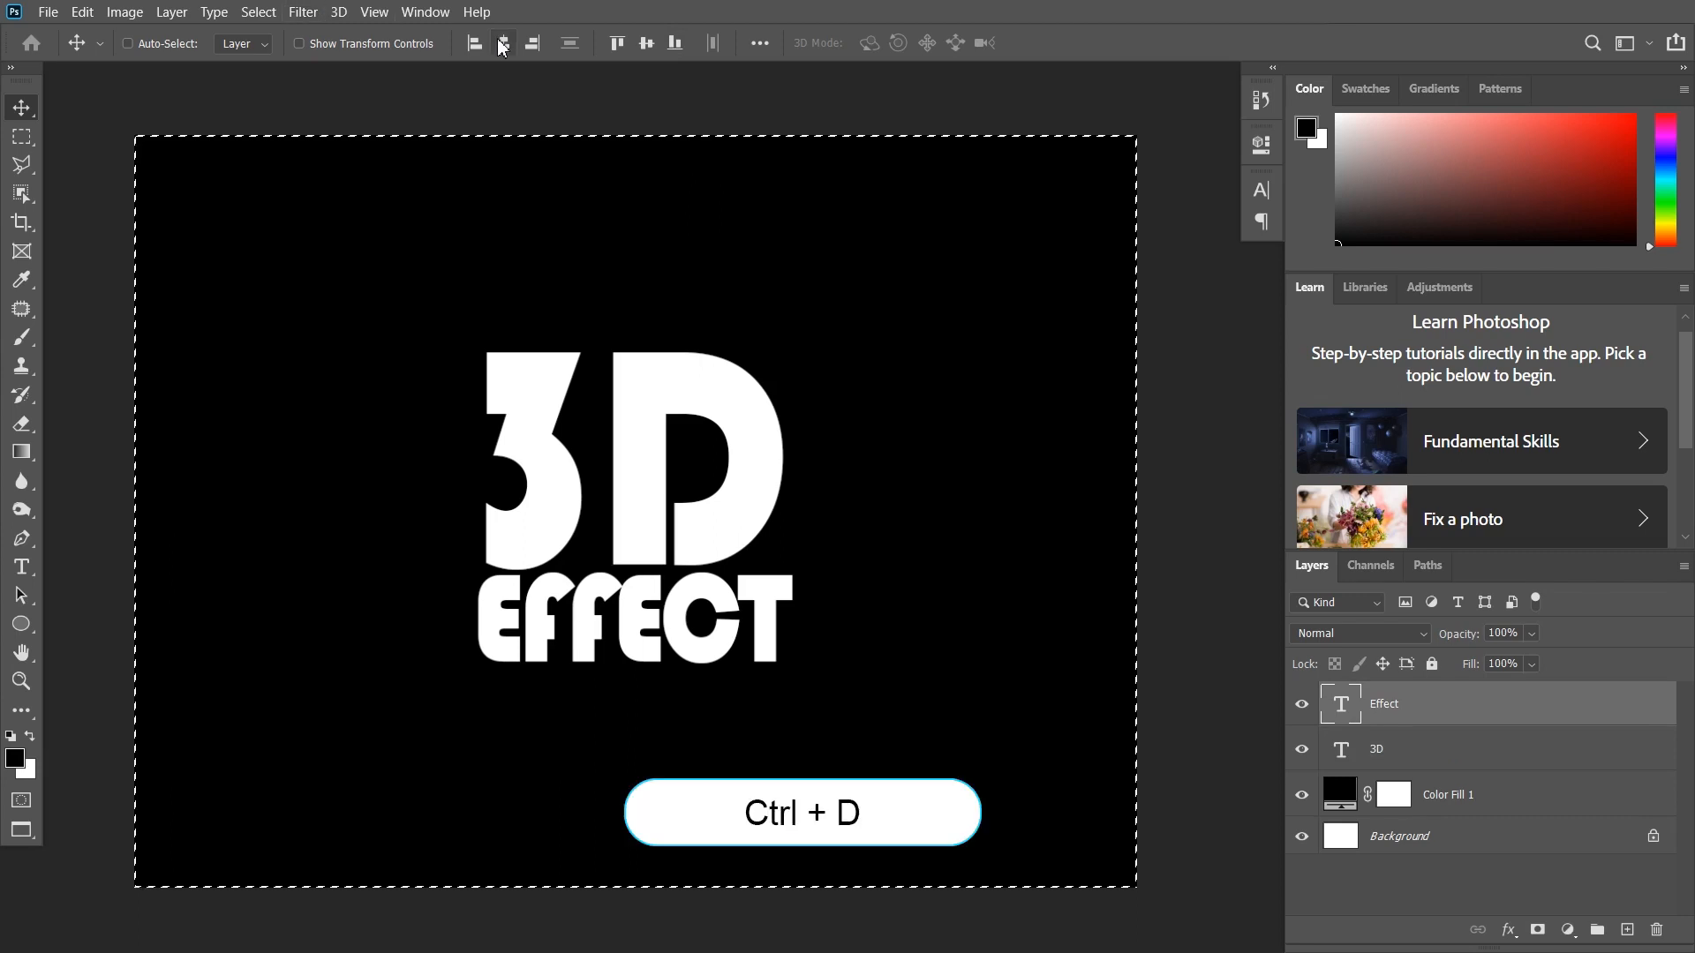
{"action": "key", "text": "ctrl+d"}
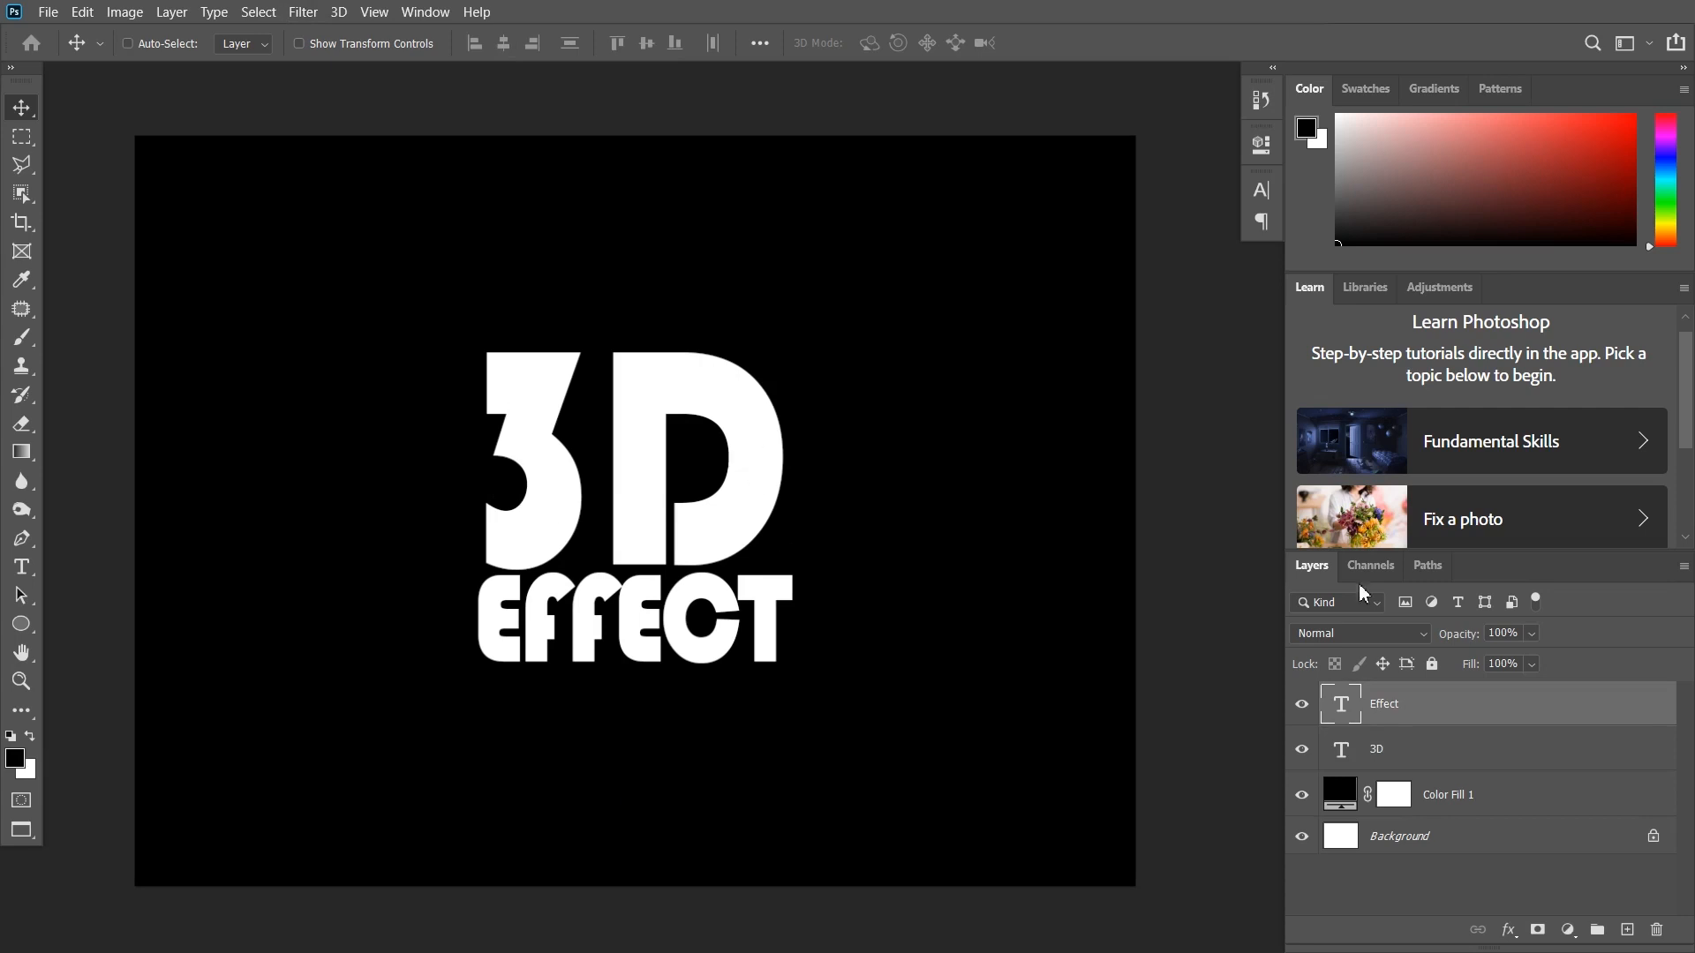
- Apply a reversed linear white-black-white Gradient Overlay to the 3D text at 92% scale, shifting the dark band slightly upward
{"action": "left_click", "coordinate": [1400, 758]}
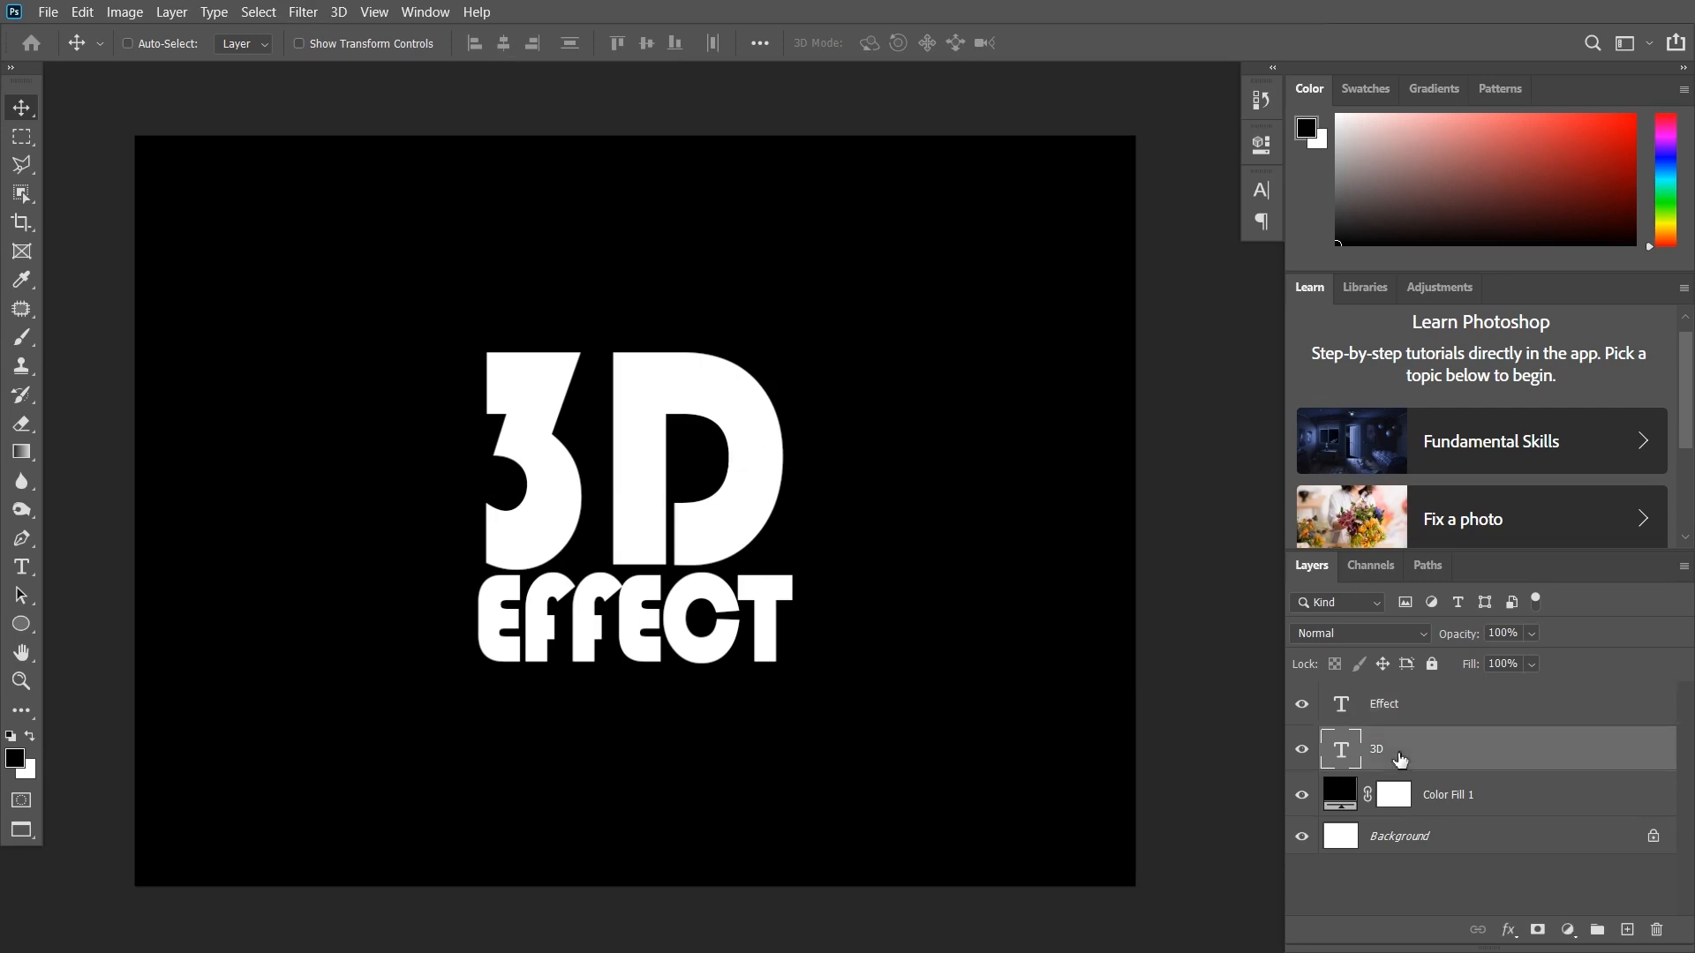
{"action": "left_click", "coordinate": [1508, 931]}
{"action": "left_click", "coordinate": [1543, 869]}
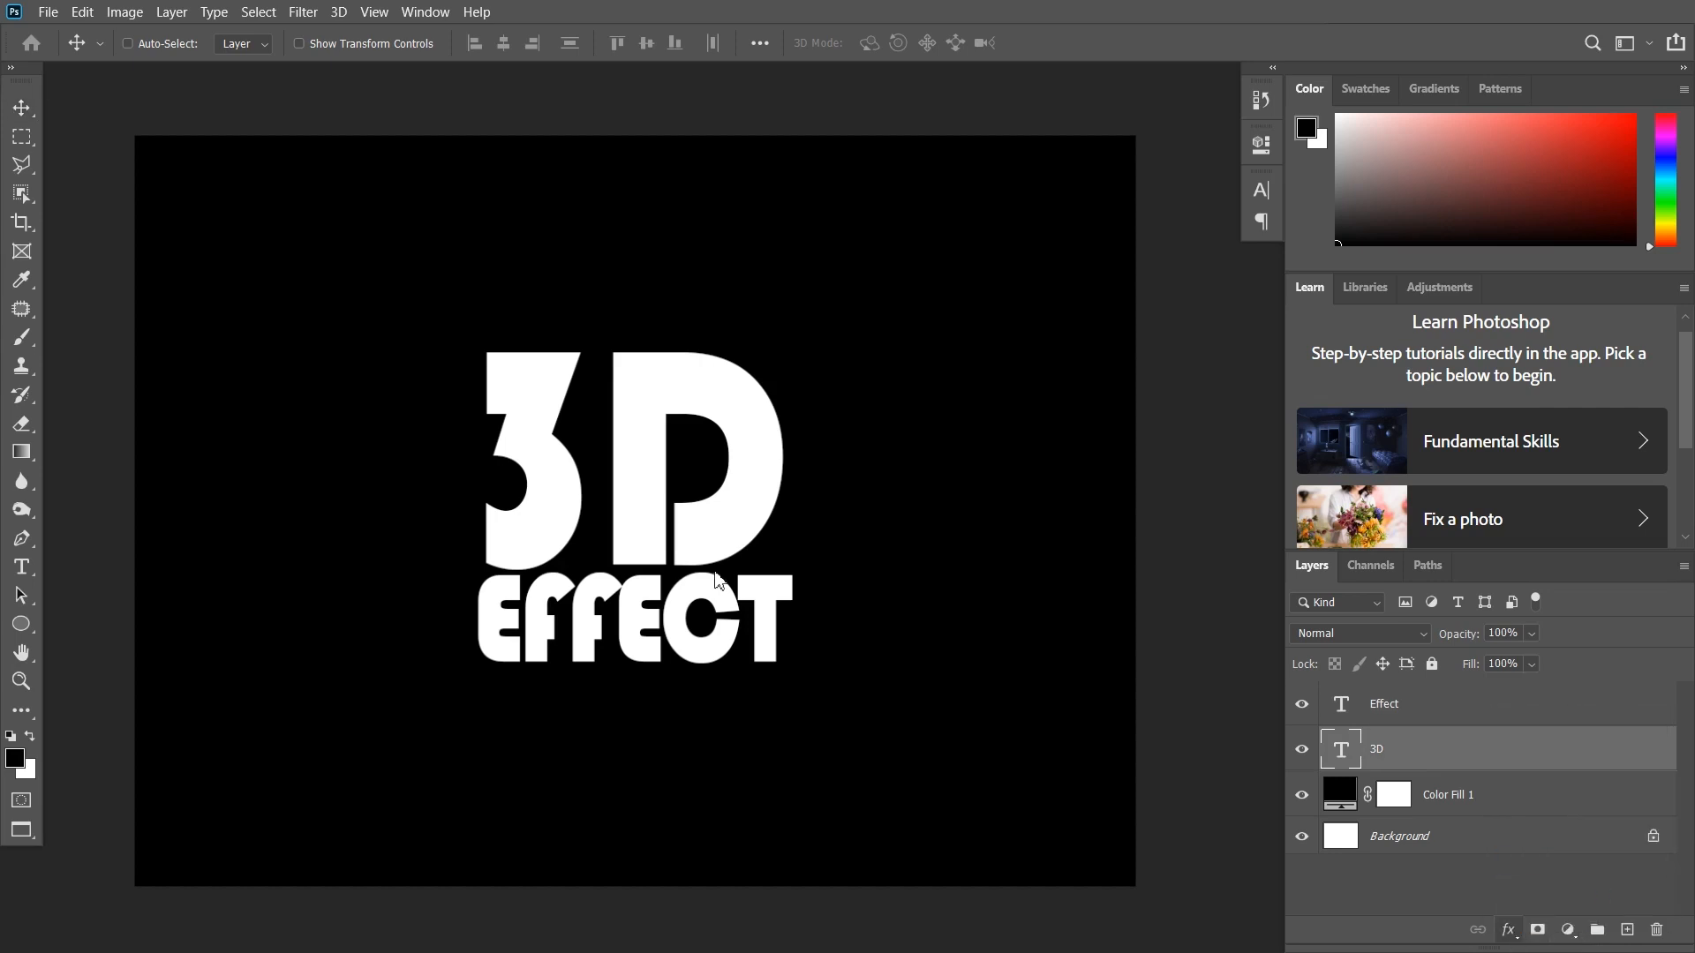
{"action": "left_click_drag", "start_coordinate": [1267, 257], "coordinate": [1220, 257]}
{"action": "left_click_drag", "start_coordinate": [672, 472], "coordinate": [673, 448]}
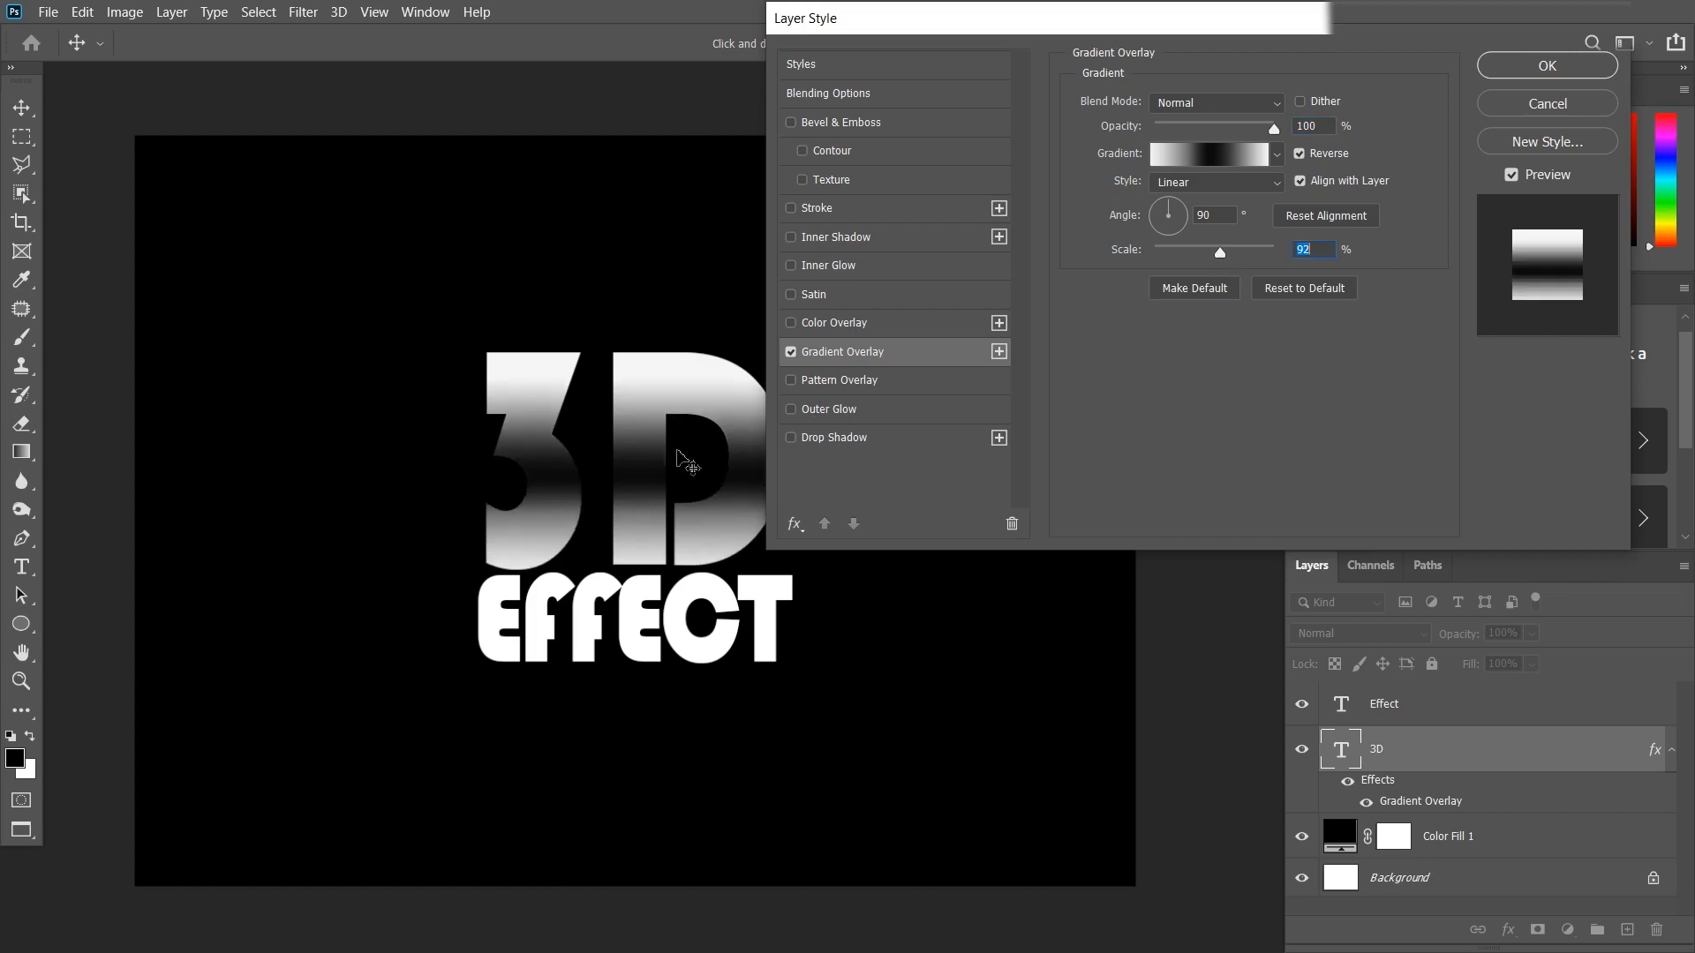
{"action": "left_click", "coordinate": [1547, 67]}
- Apply the same linear white-black-white Gradient Overlay to the EFFECT text with its scale set to 125%
{"action": "left_click", "coordinate": [1501, 703]}
{"action": "left_click", "coordinate": [1509, 931]}
{"action": "left_click", "coordinate": [1543, 868]}
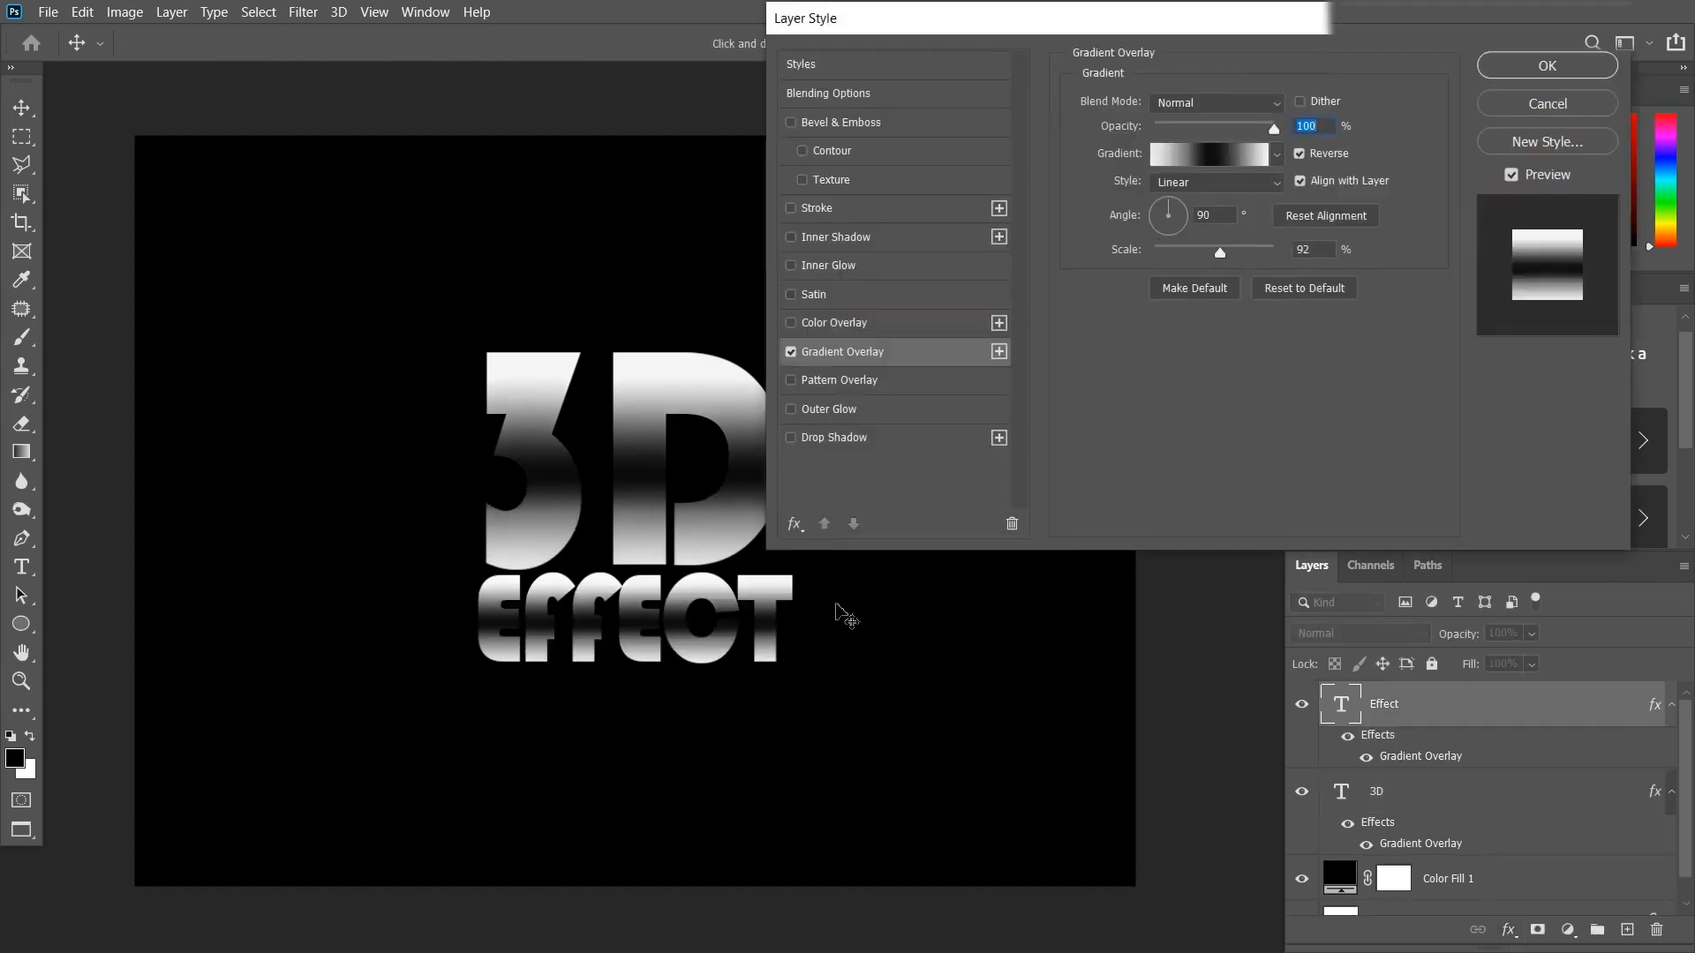
{"action": "left_click_drag", "start_coordinate": [1216, 253], "coordinate": [1252, 254]}
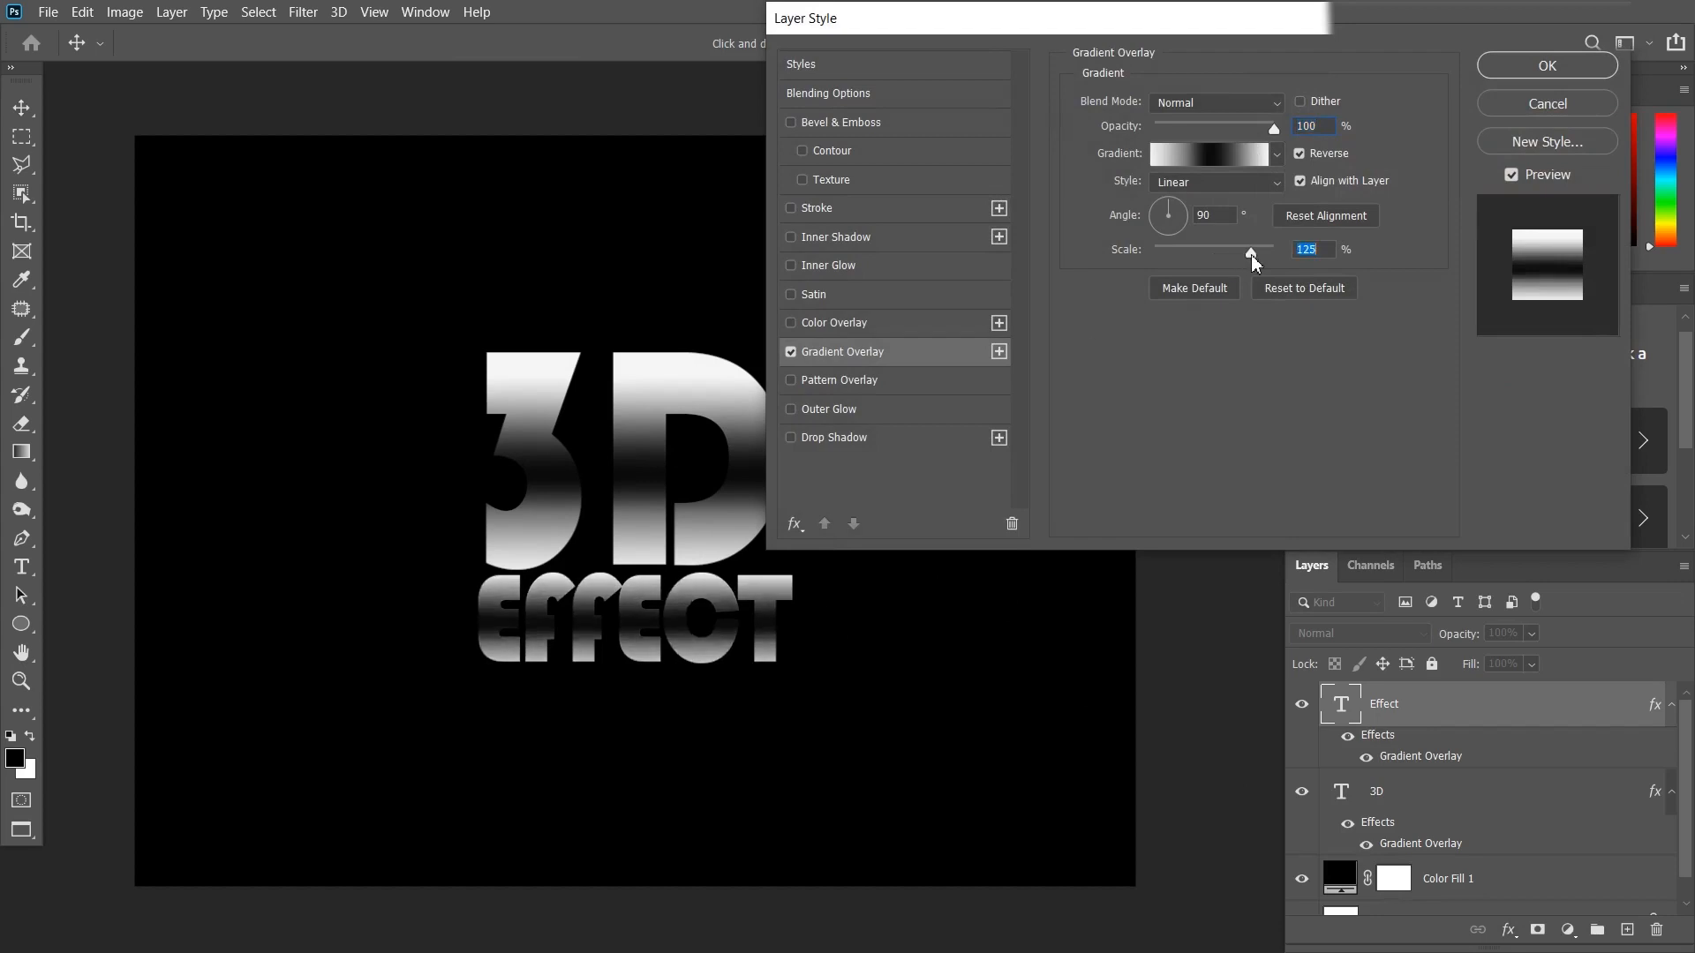
{"action": "left_click", "coordinate": [1547, 67]}
- Duplicate the 3D and EFFECT text layers and convert the copies into one smart object
{"action": "left_click", "coordinate": [1434, 805], "text": "ctrl"}
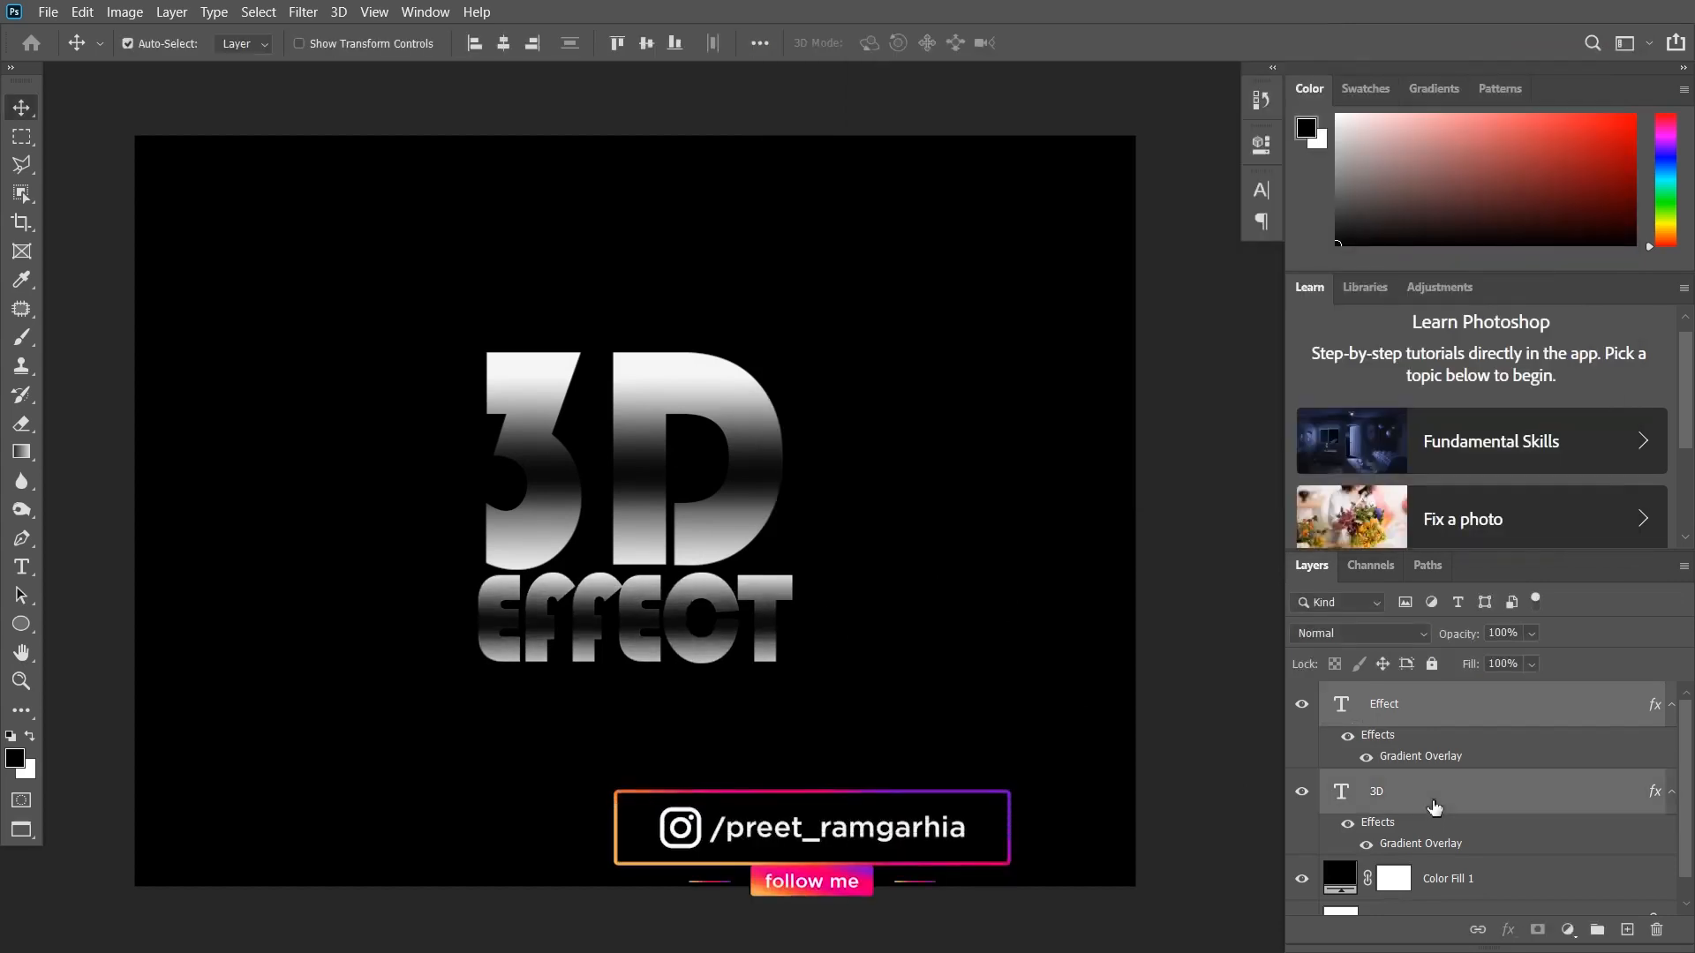
{"action": "key", "text": "ctrl+j"}
{"action": "right_click", "coordinate": [1463, 680]}
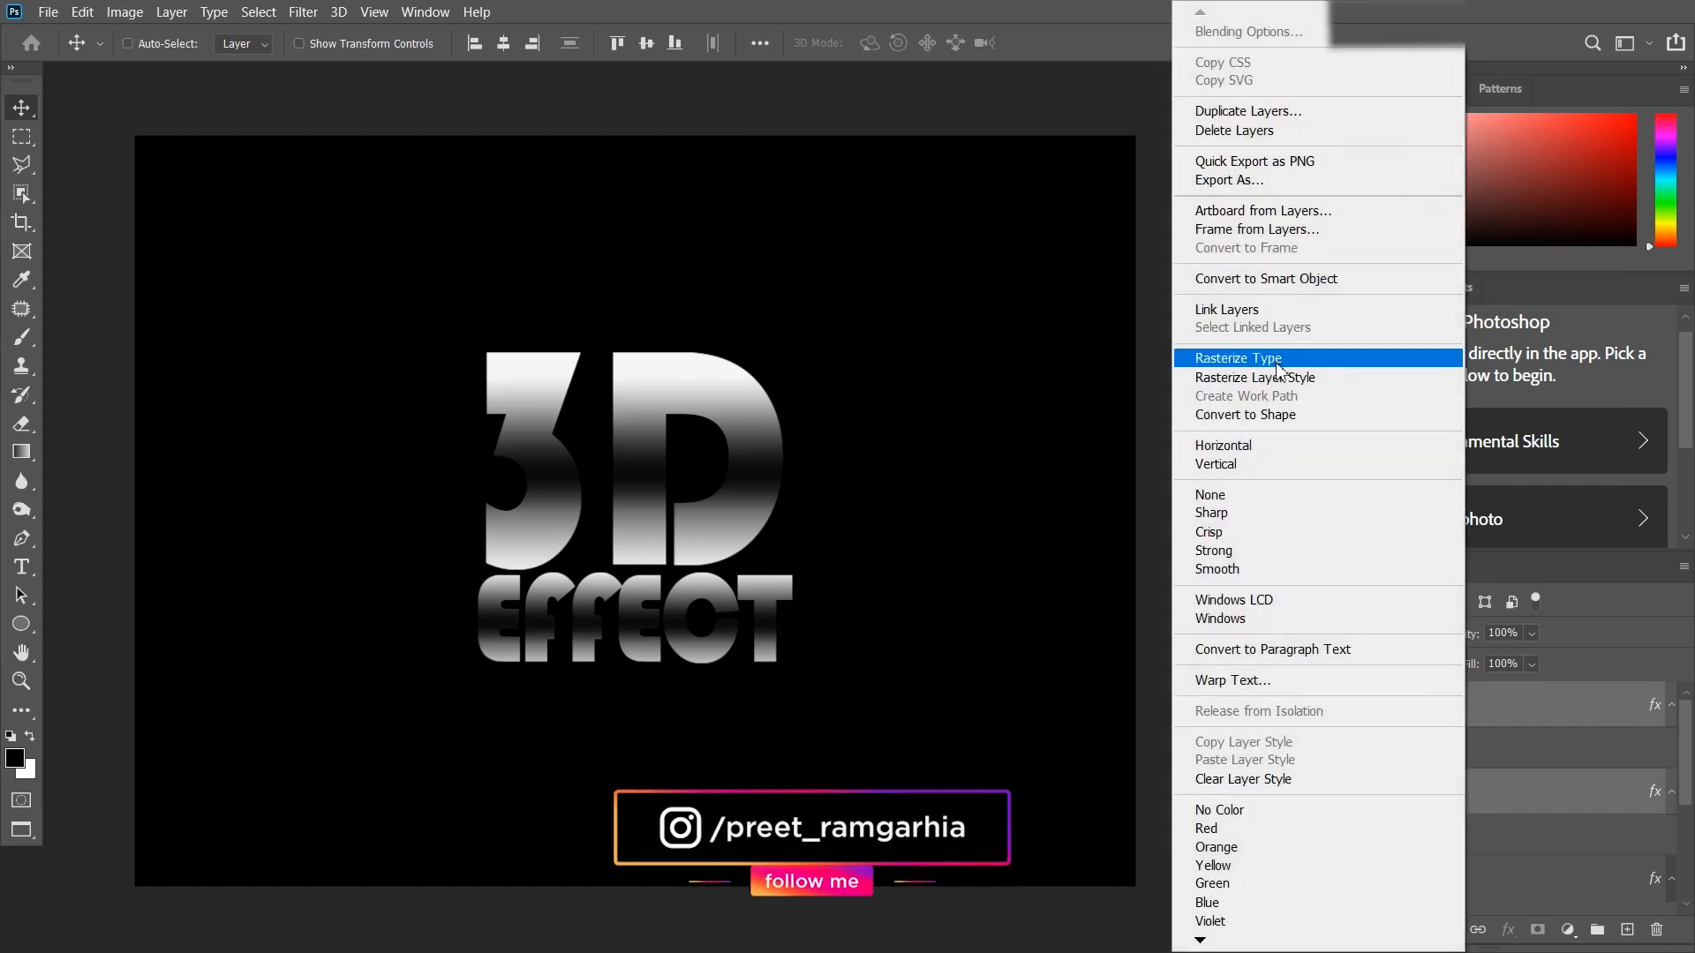
{"action": "left_click", "coordinate": [1324, 279]}
- Place the embedded image metal_background_of_highdefinition_picture_4_169712 from the Metarial images folder and scale it to 72.64% over the text
{"action": "left_click", "coordinate": [47, 11]}
{"action": "left_click", "coordinate": [97, 430]}
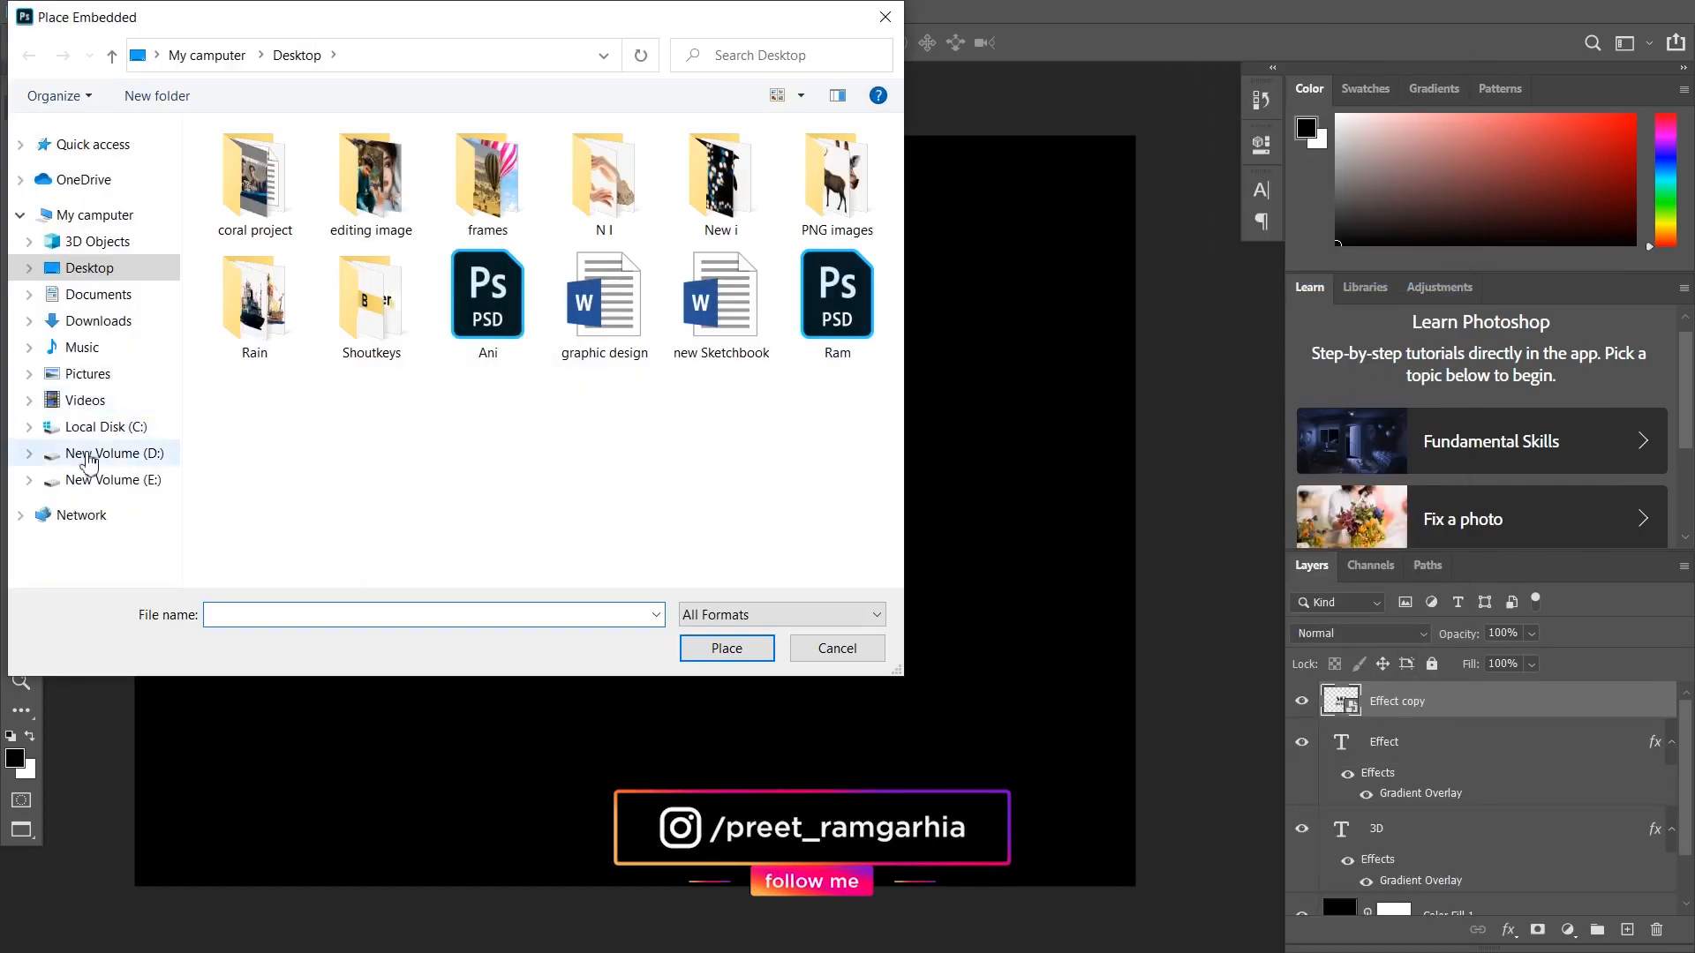
{"action": "left_click", "coordinate": [115, 479]}
{"action": "left_click", "coordinate": [255, 167]}
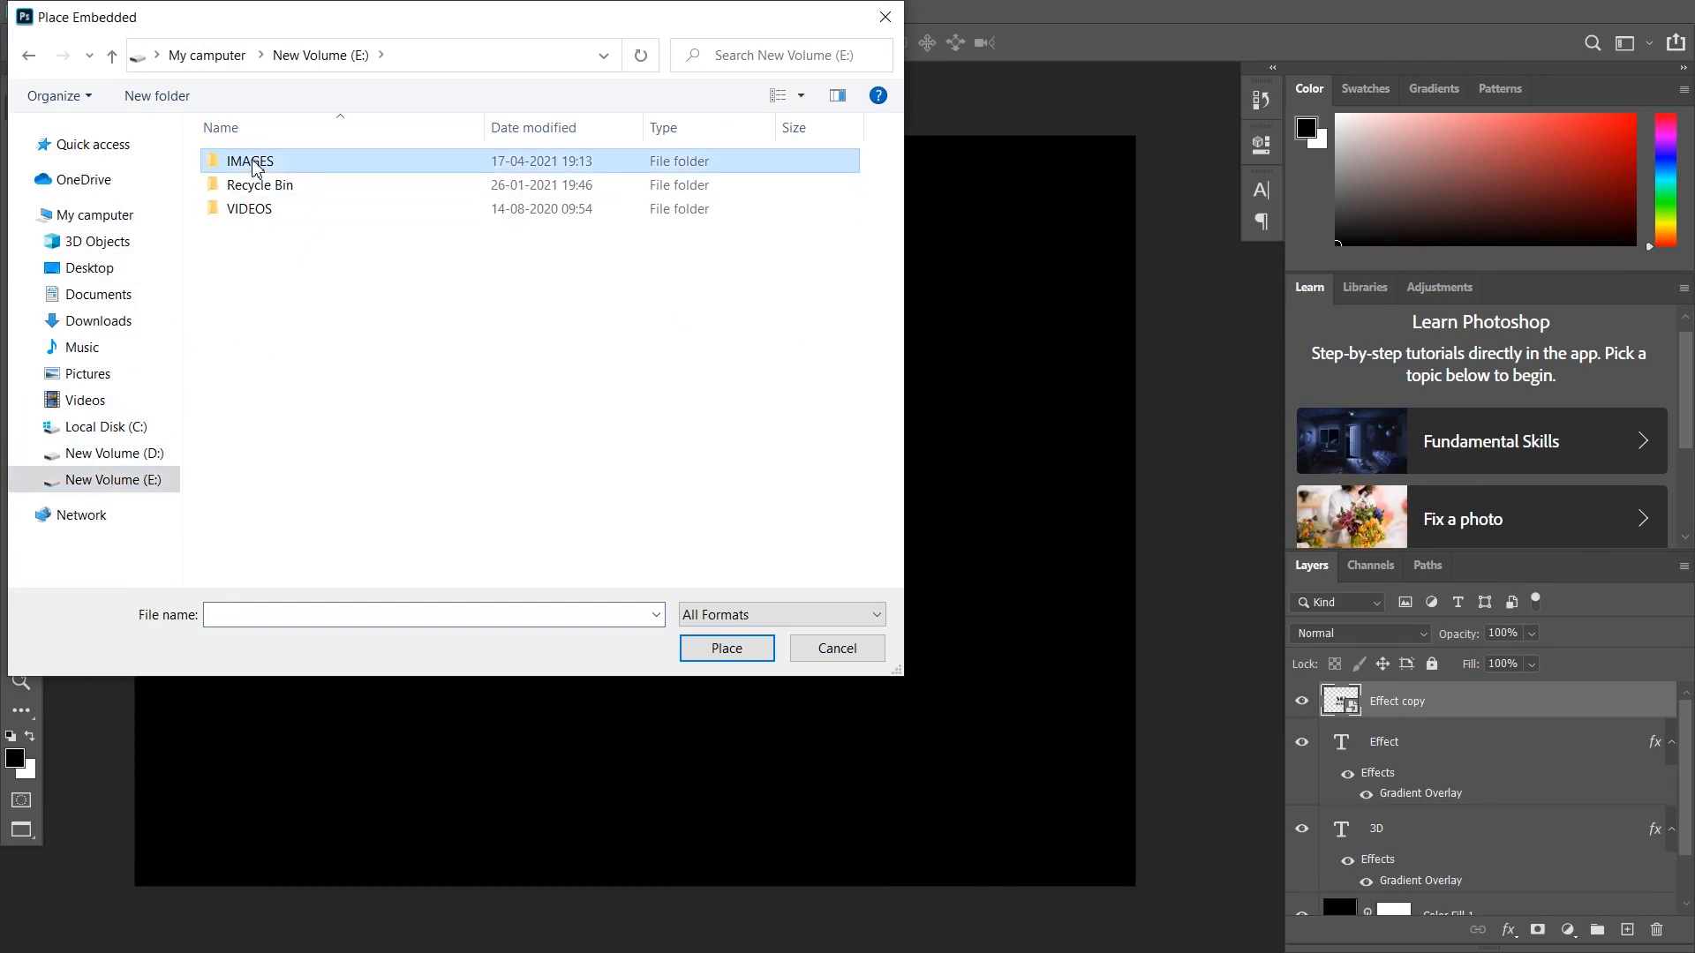
{"action": "double_click", "coordinate": [255, 167]}
{"action": "scroll", "coordinate": [265, 291], "scroll_direction": "down", "scroll_amount": 10}
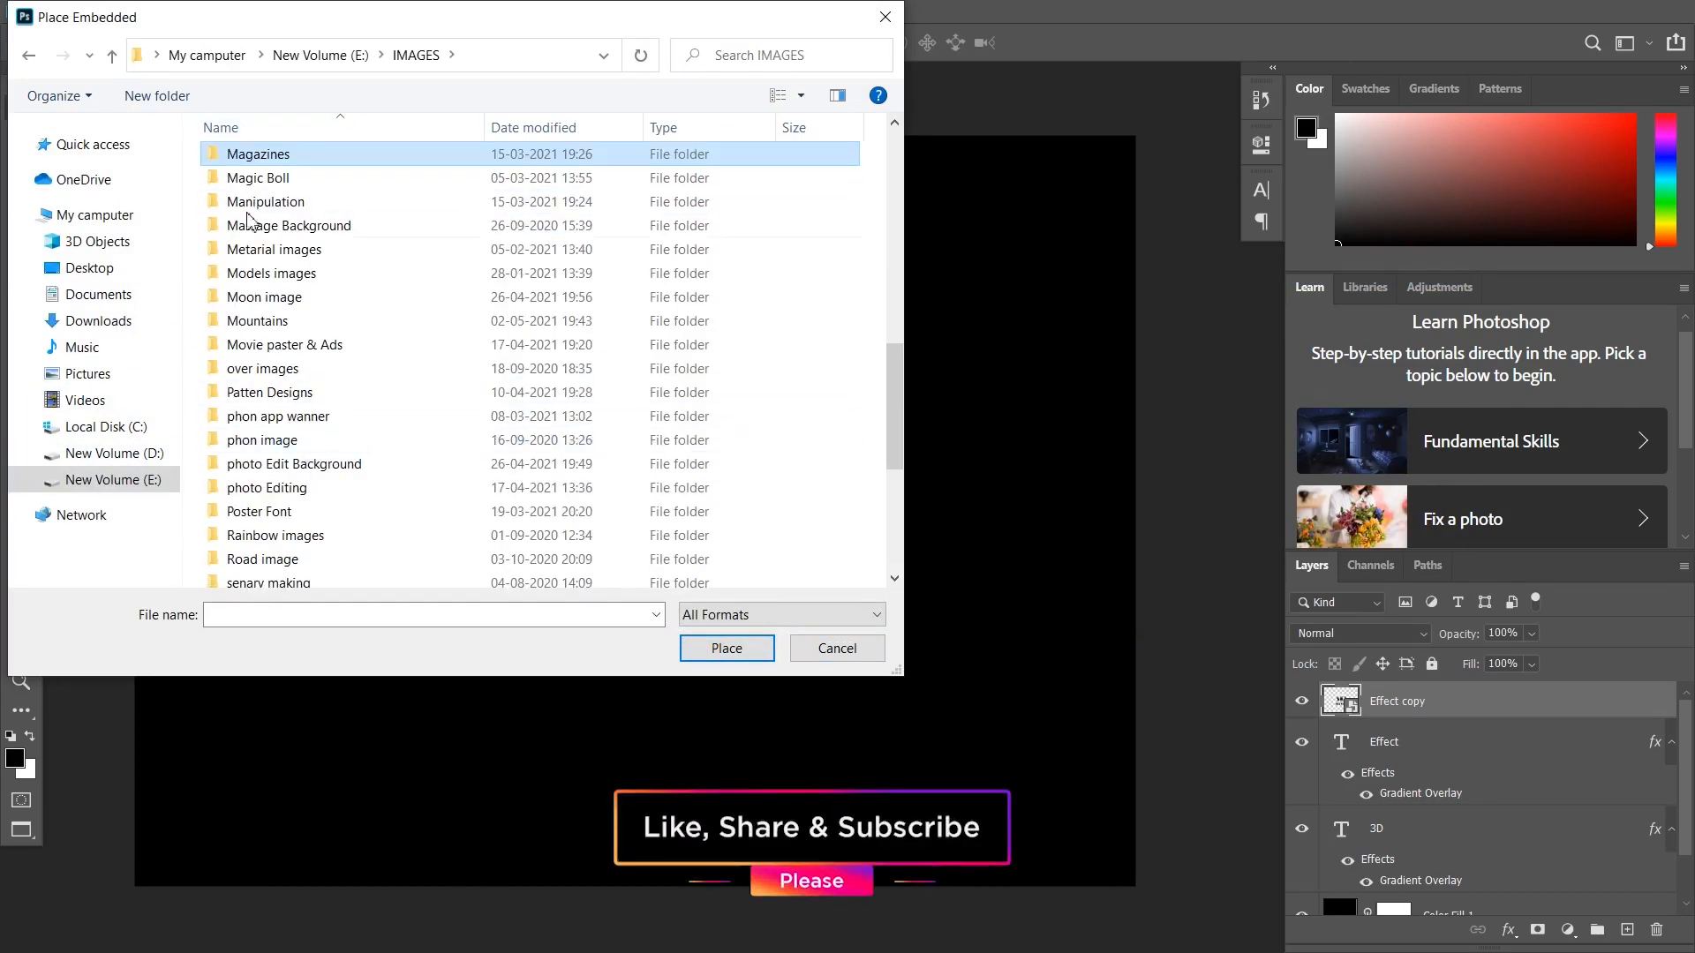
{"action": "double_click", "coordinate": [283, 250]}
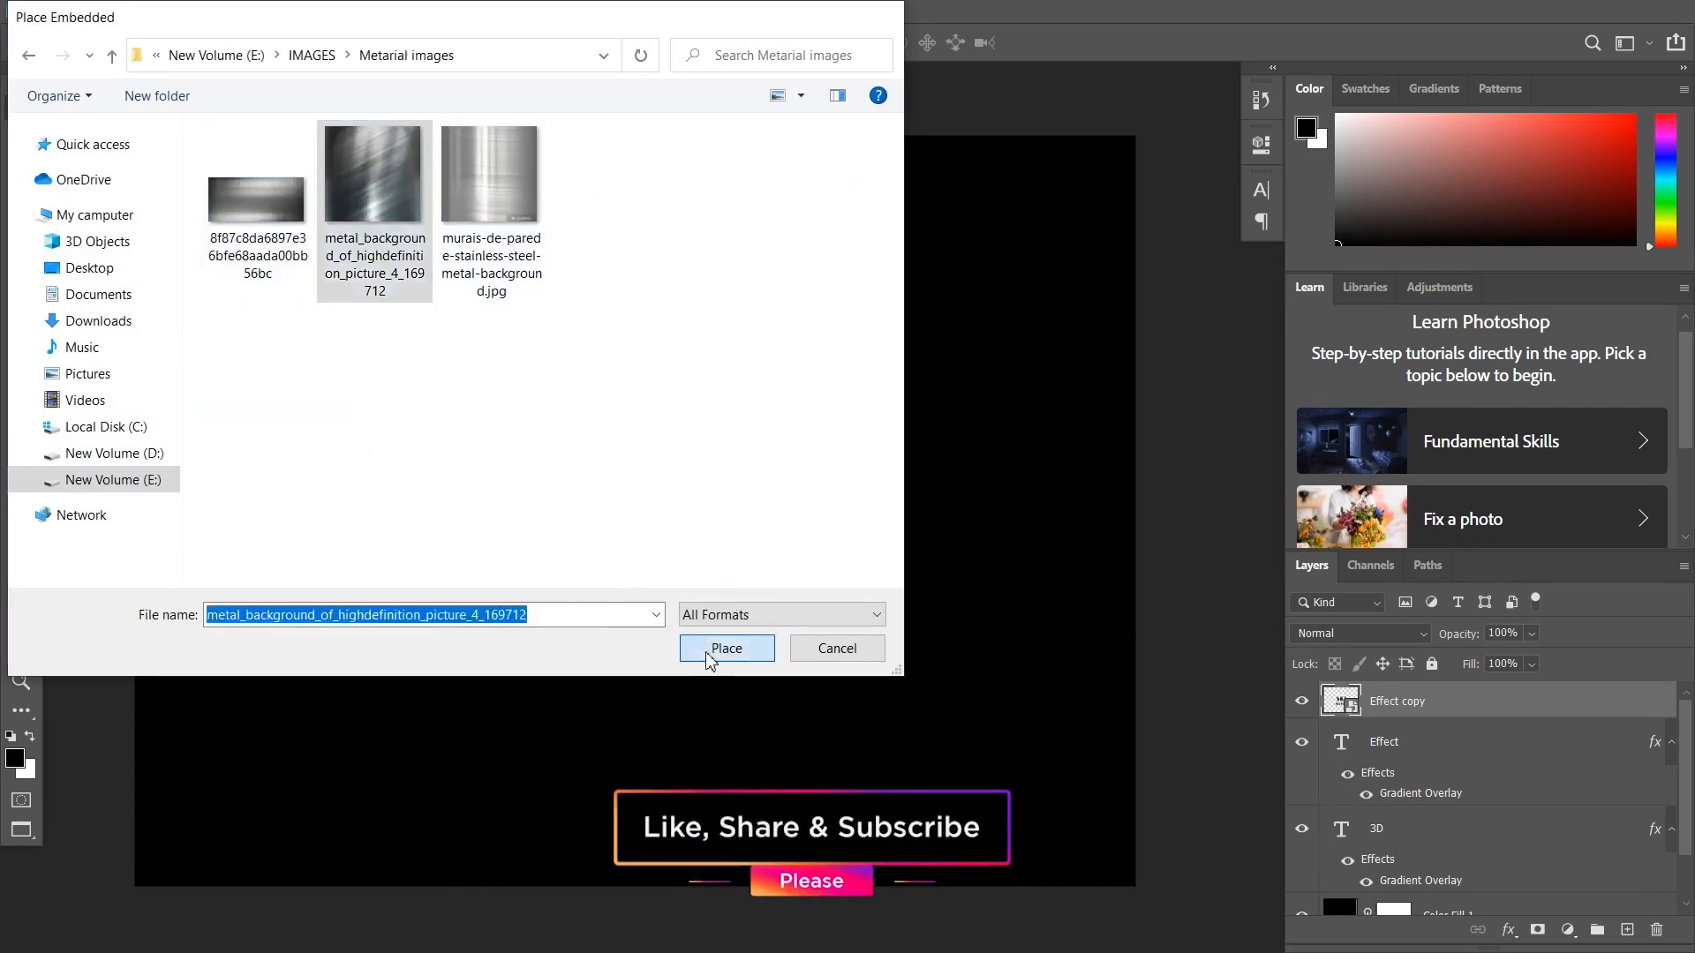
{"action": "left_click", "coordinate": [711, 650]}
{"action": "left_click_drag", "start_coordinate": [913, 236], "coordinate": [839, 310]}
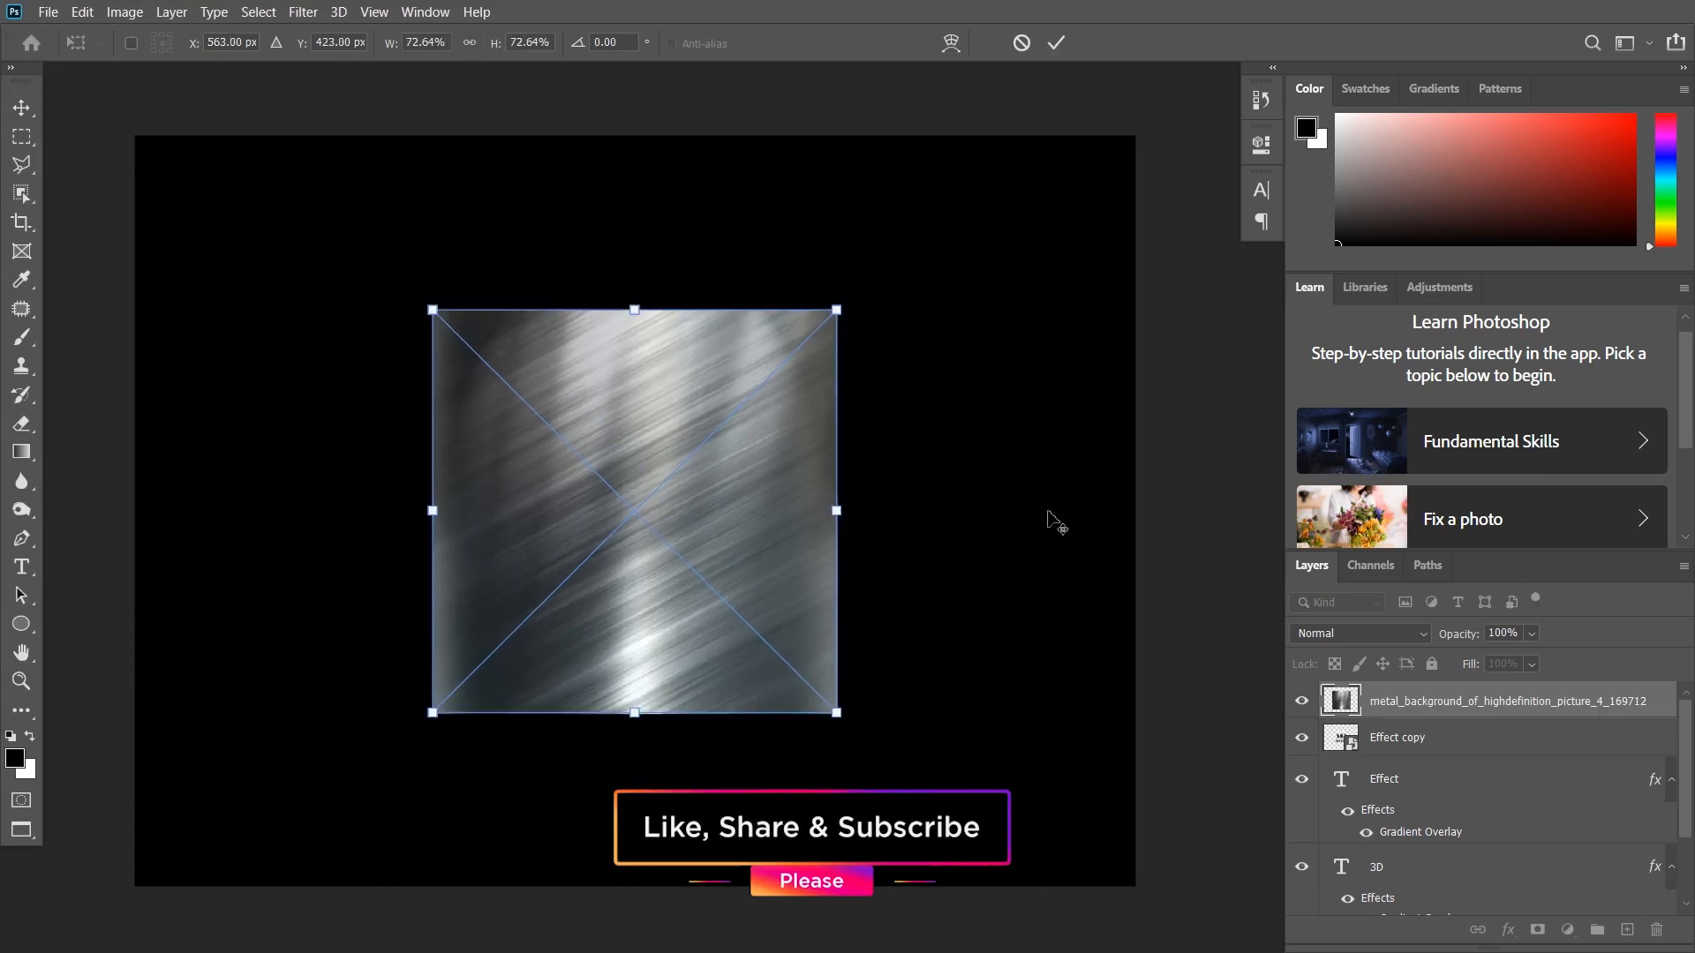
{"action": "key", "text": "Return"}
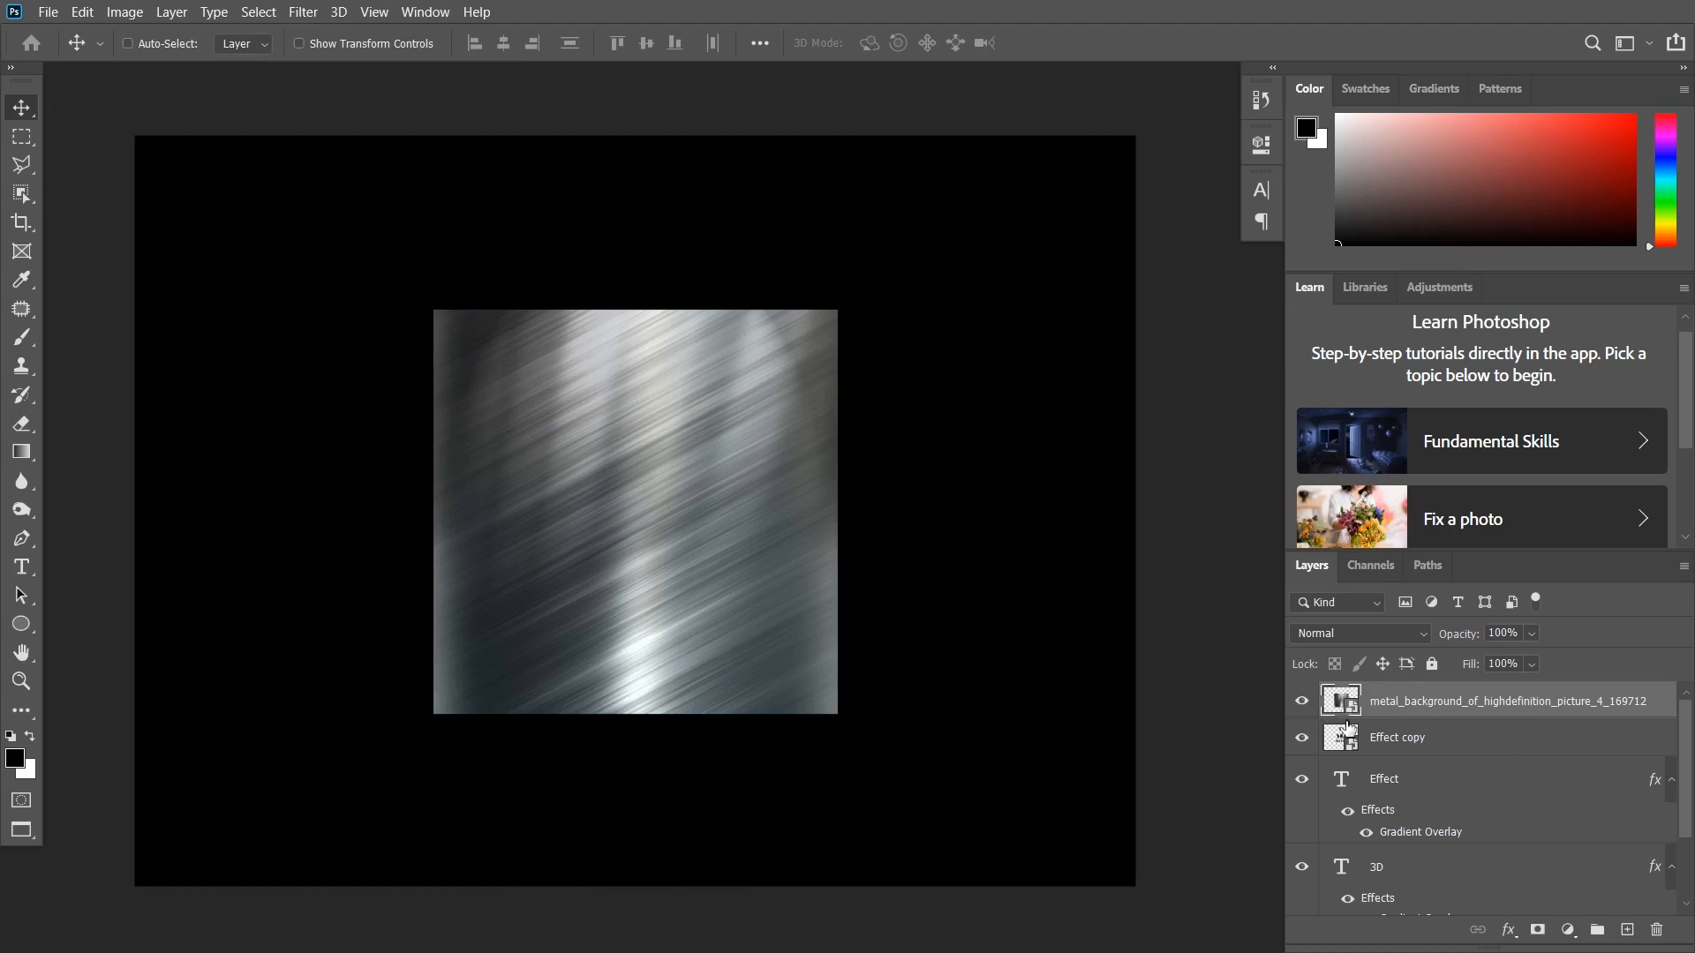
{"action": "left_click", "coordinate": [1339, 726], "text": "alt"}
{"action": "key", "text": "ctrl+z"}
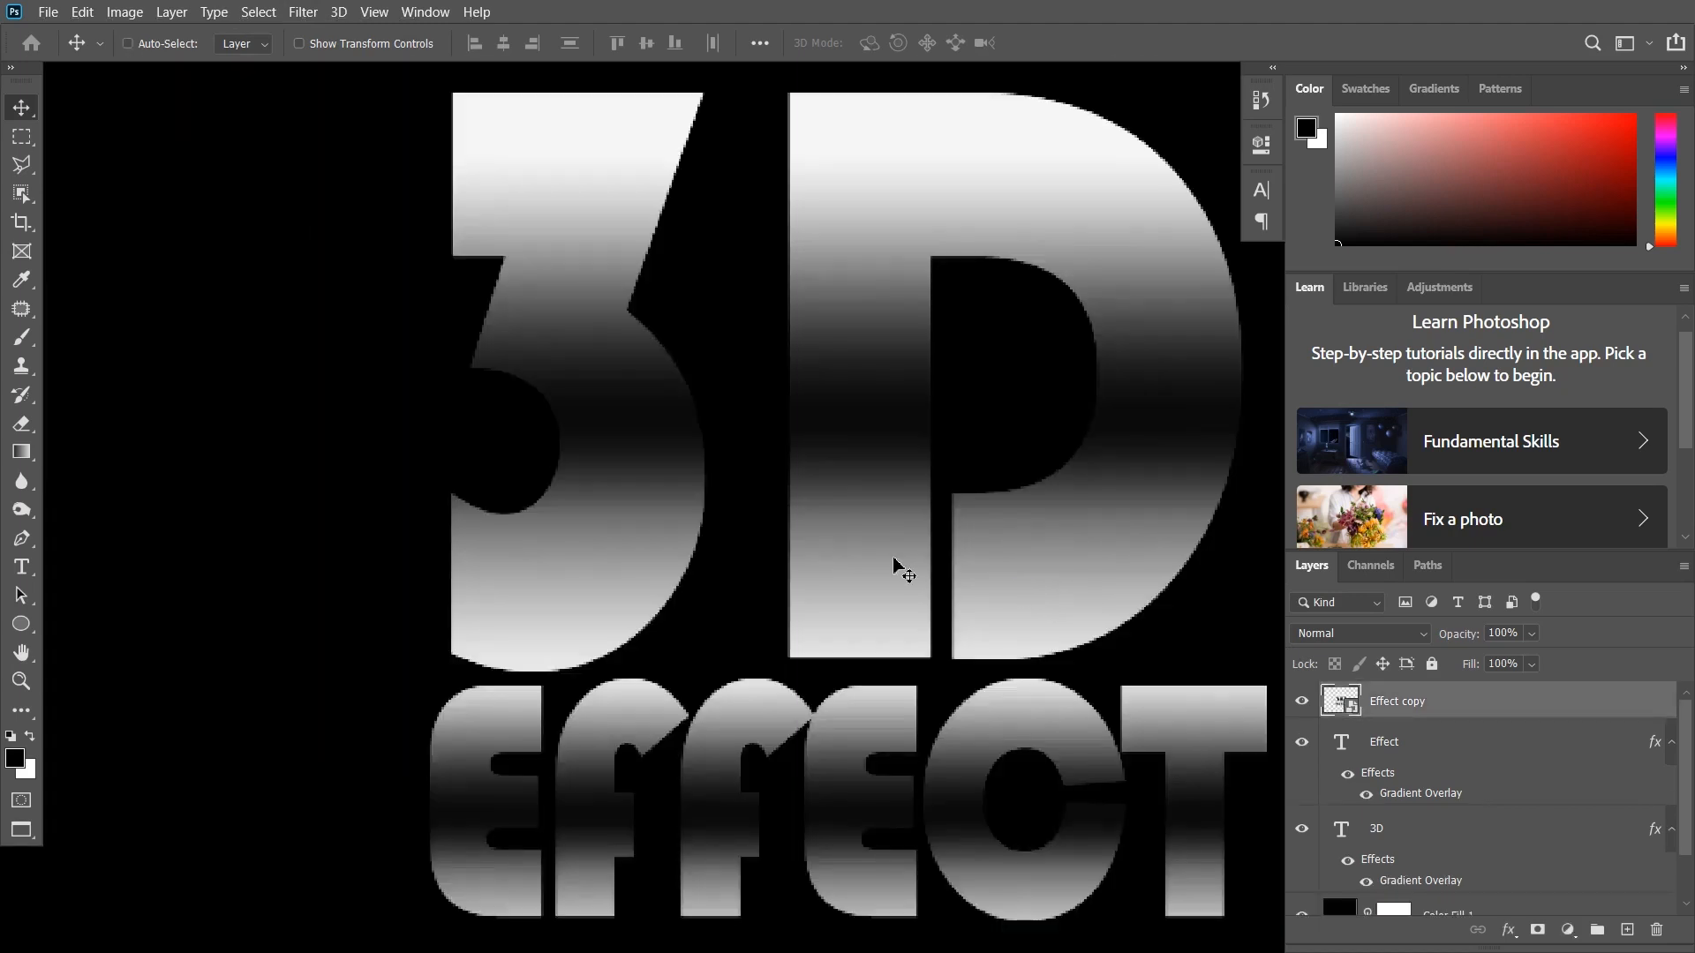
{"action": "scroll", "coordinate": [721, 520], "scroll_direction": "down", "scroll_amount": 2}
{"action": "key", "text": "ctrl+shift+z"}
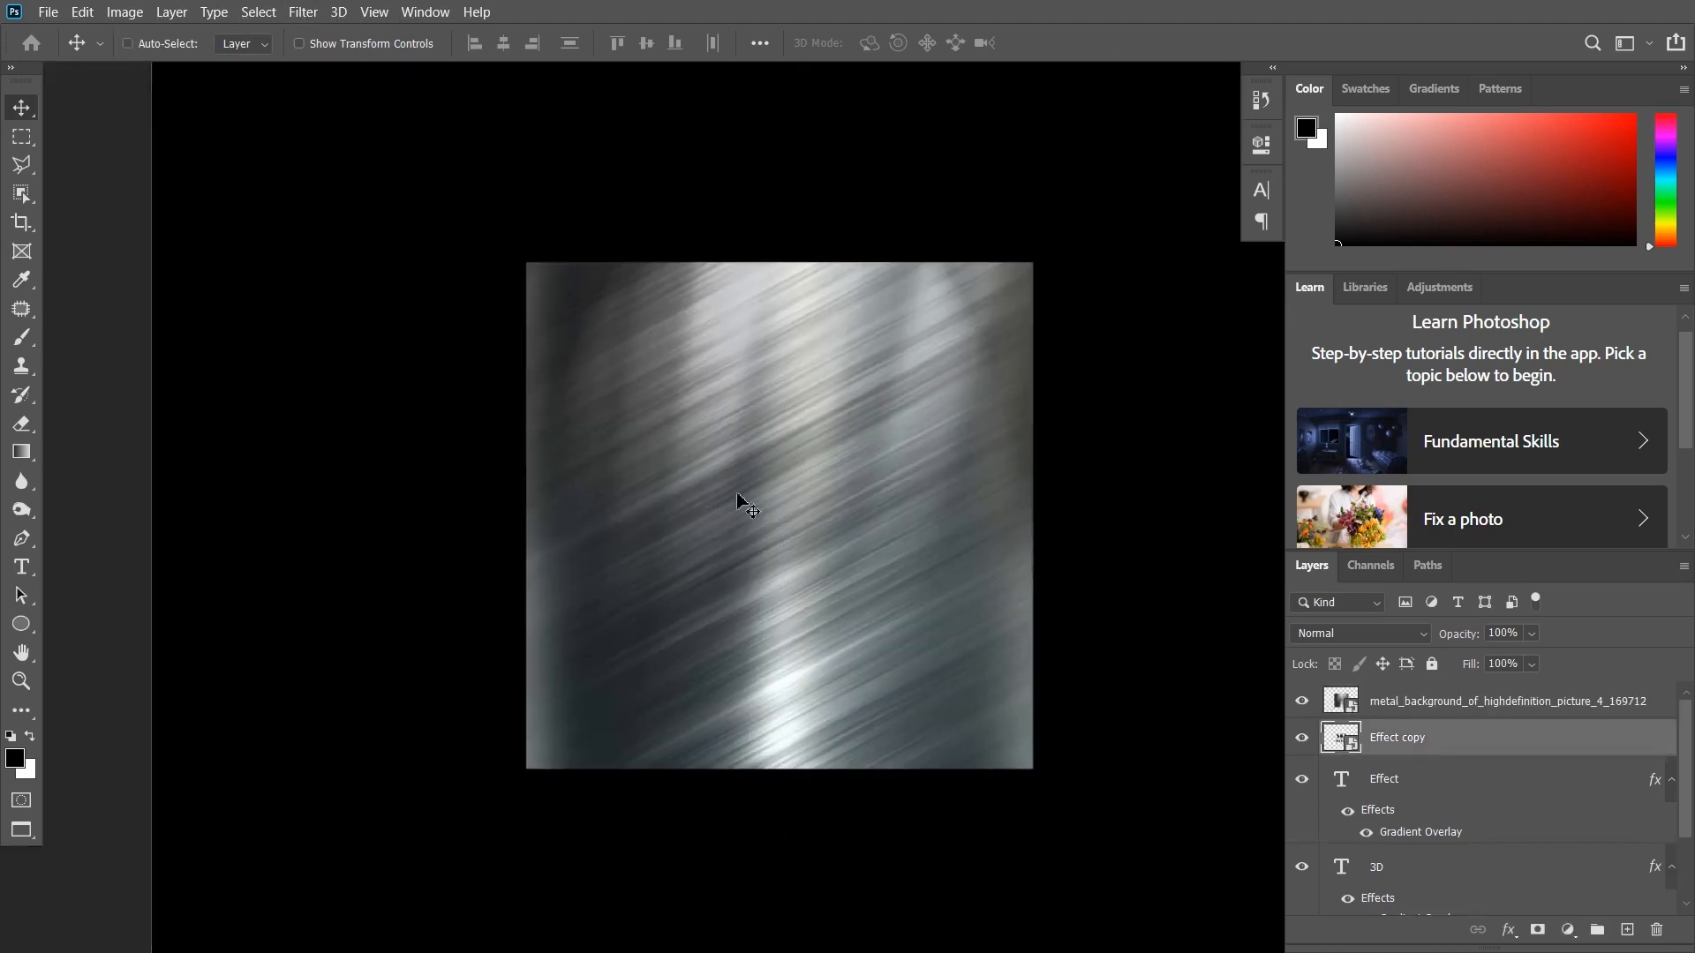
- Clip the metal texture to the Effect copy smart object below it
{"action": "scroll", "coordinate": [712, 503], "scroll_direction": "down", "scroll_amount": 3}
{"action": "key", "text": "ctrl+plus"}
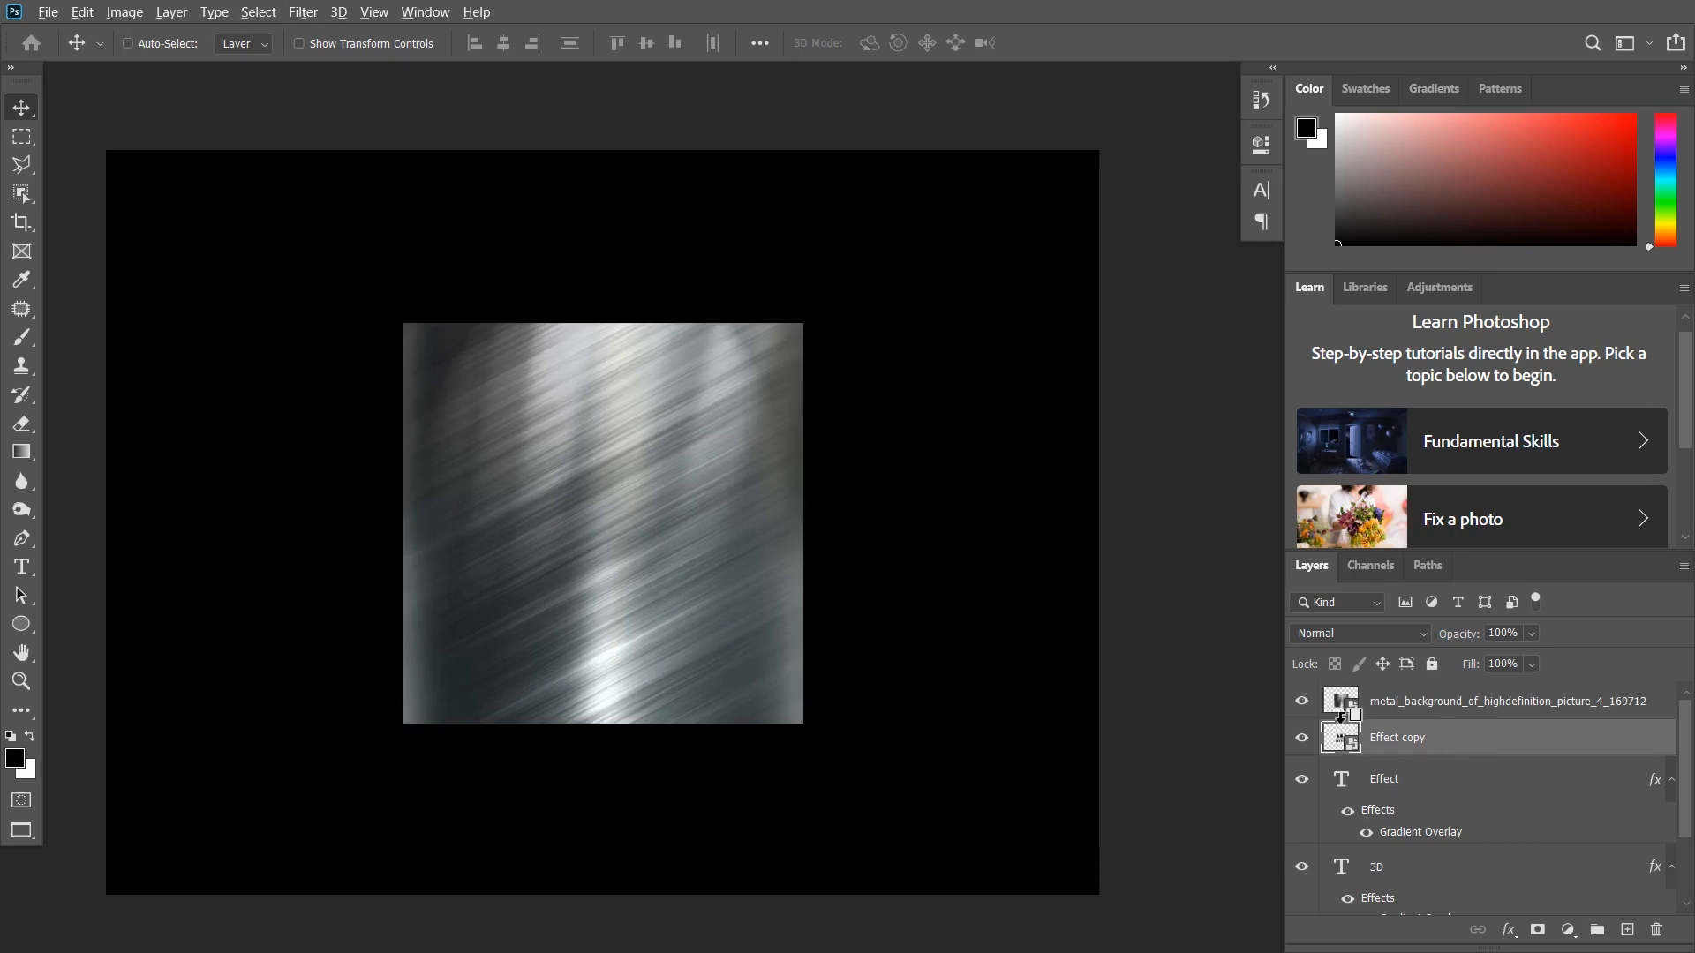
{"action": "left_click", "coordinate": [1348, 719], "text": "alt"}
- Move the clipped metal texture and Effect copy below both text layers, offsetting them slightly to the right as an extrusion
{"action": "left_click", "coordinate": [1439, 708], "text": "shift"}
{"action": "left_click_drag", "start_coordinate": [1440, 708], "coordinate": [1443, 834]}
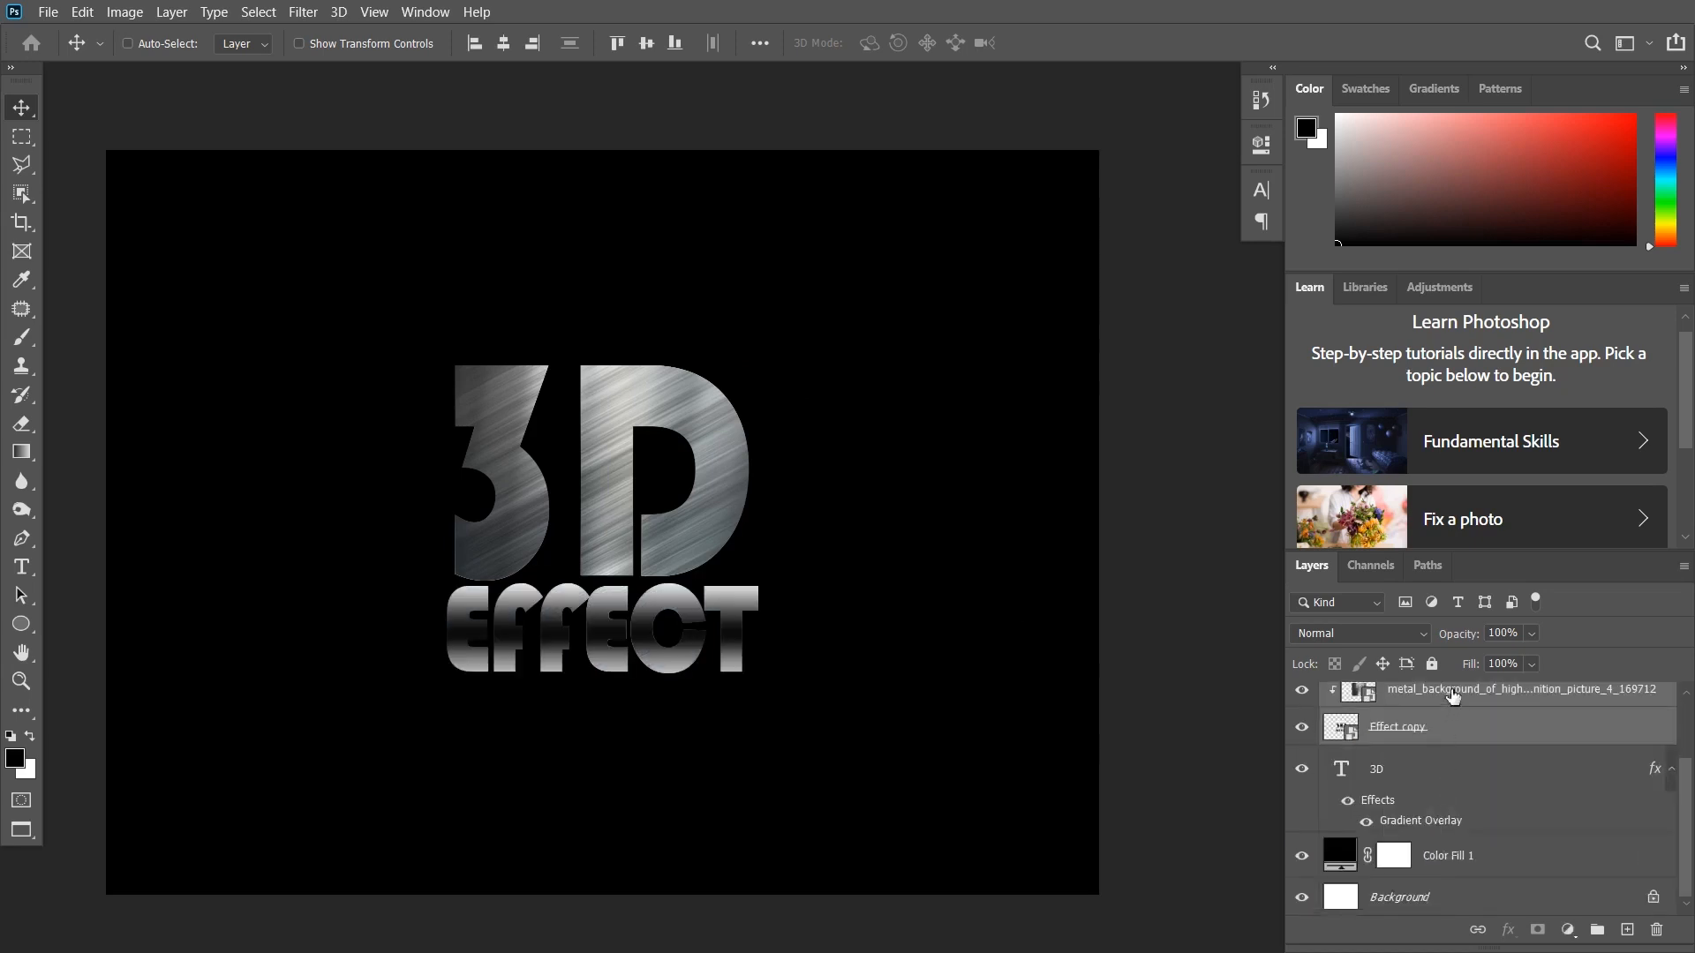
{"action": "left_click_drag", "start_coordinate": [1451, 698], "coordinate": [1458, 837]}
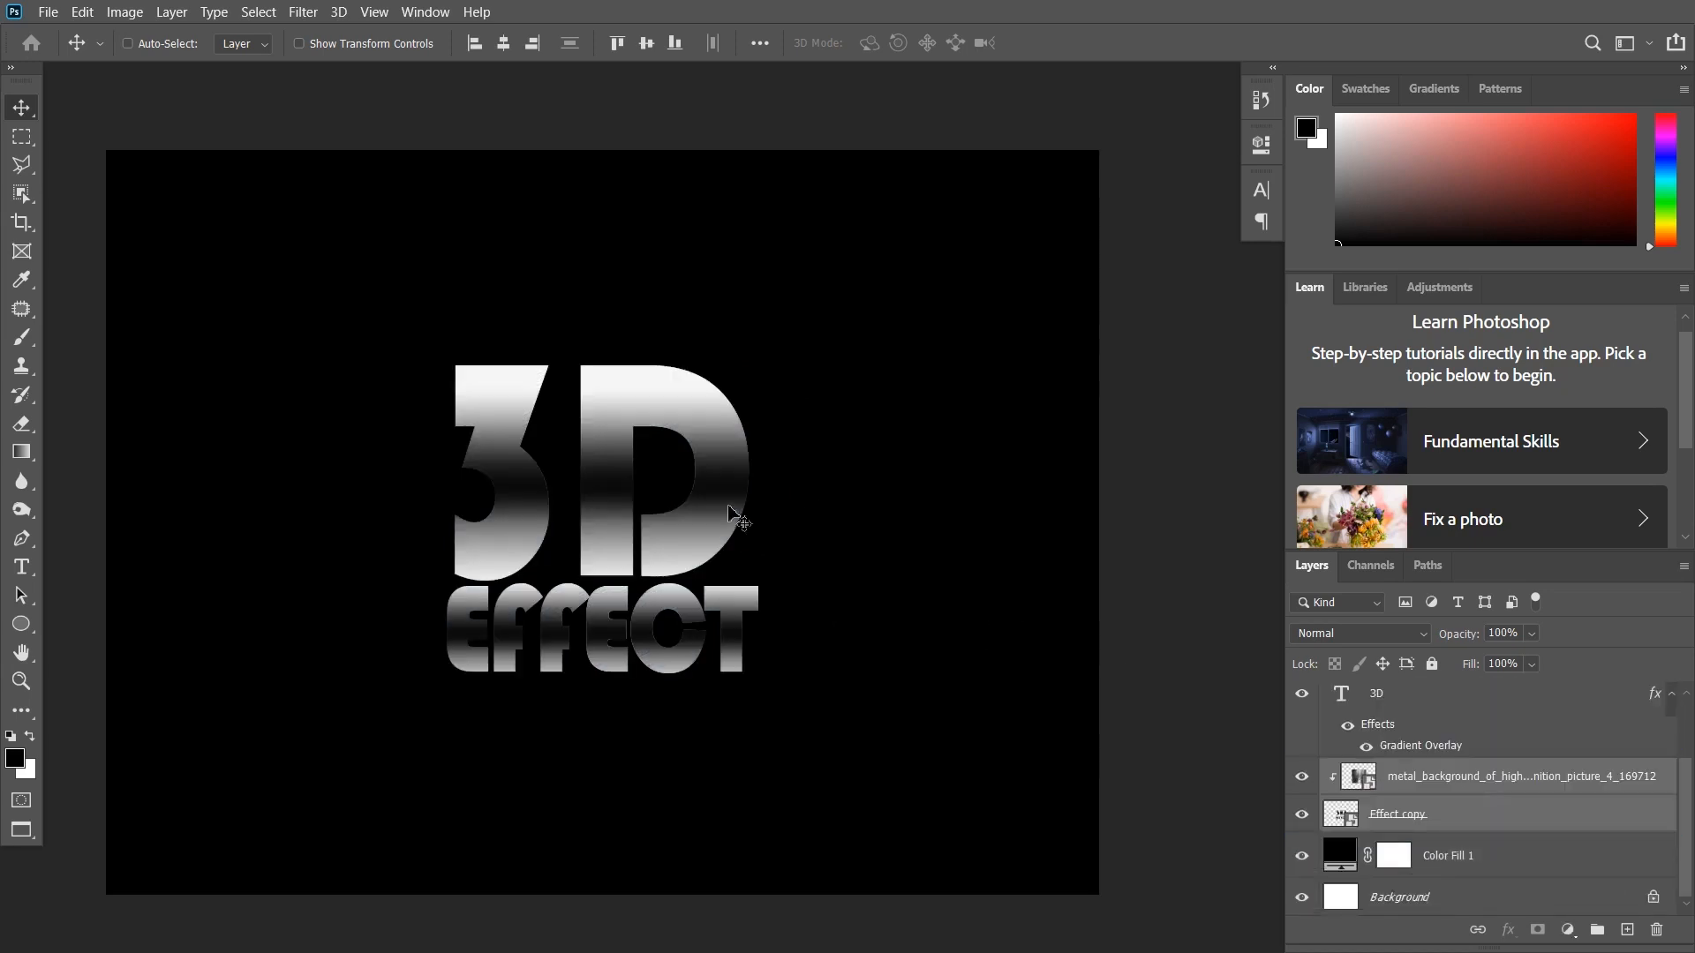
{"action": "left_click_drag", "start_coordinate": [729, 473], "coordinate": [736, 472]}
- Apply a Camera Raw filter to the metal texture with exposure -0.80, contrast +8, texture +33 and clarity +17
{"action": "left_click", "coordinate": [303, 12]}
{"action": "left_click", "coordinate": [353, 133]}
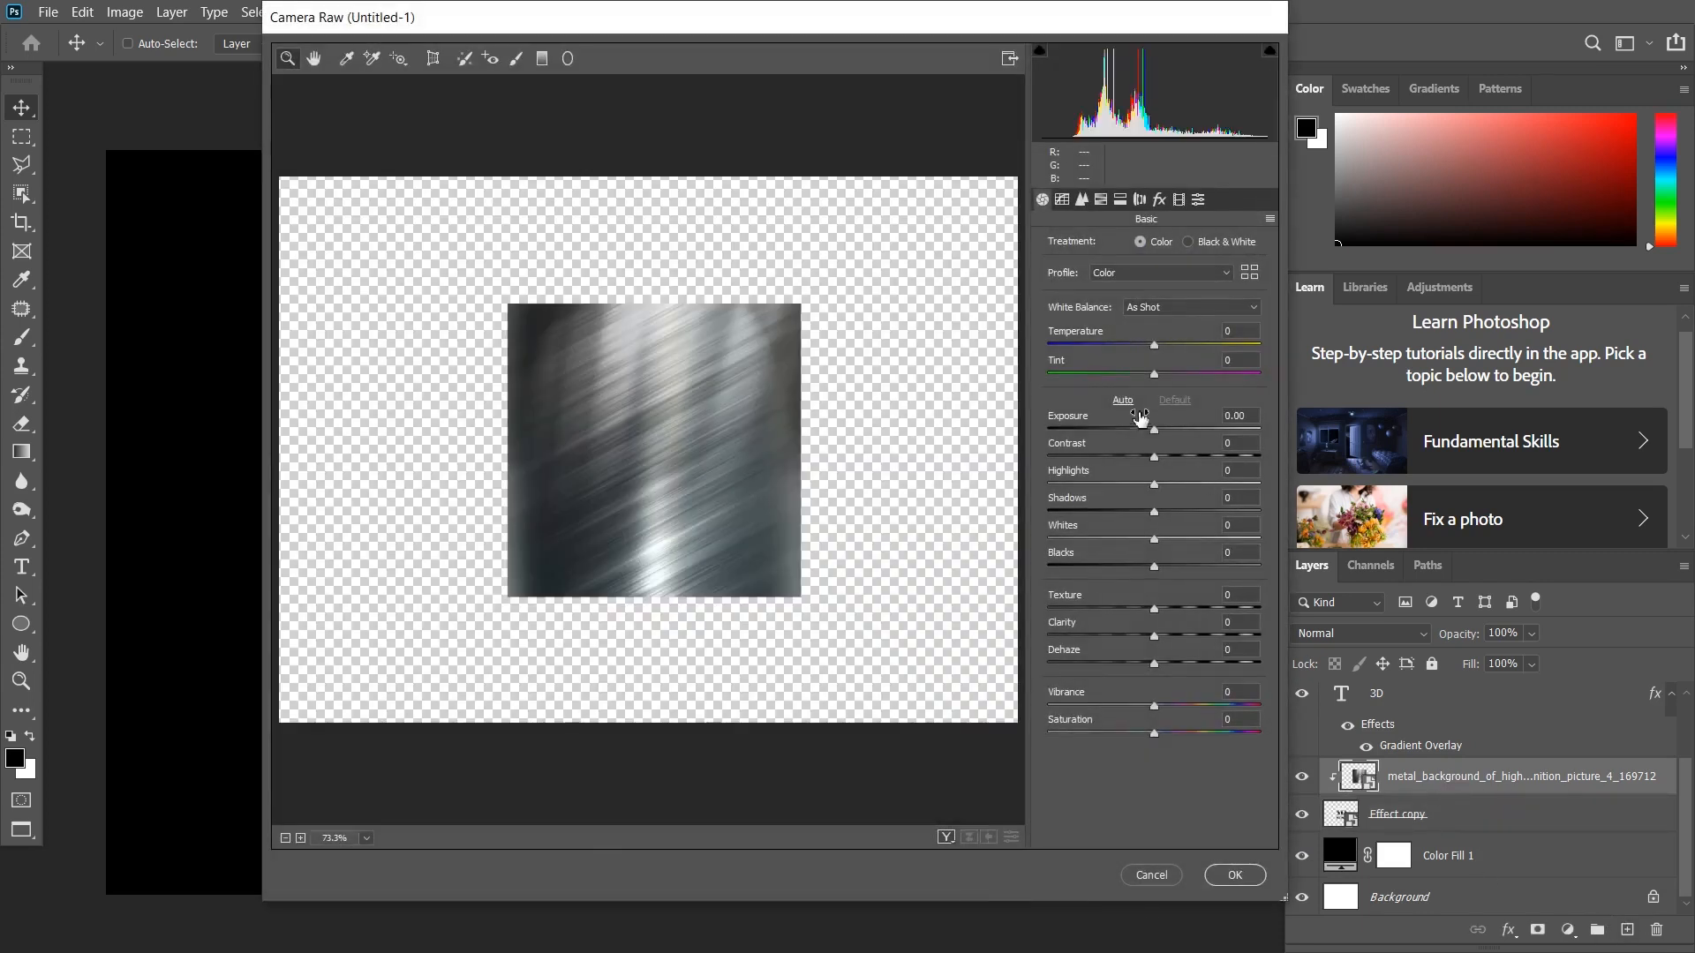
{"action": "left_click_drag", "start_coordinate": [1140, 419], "coordinate": [1164, 454]}
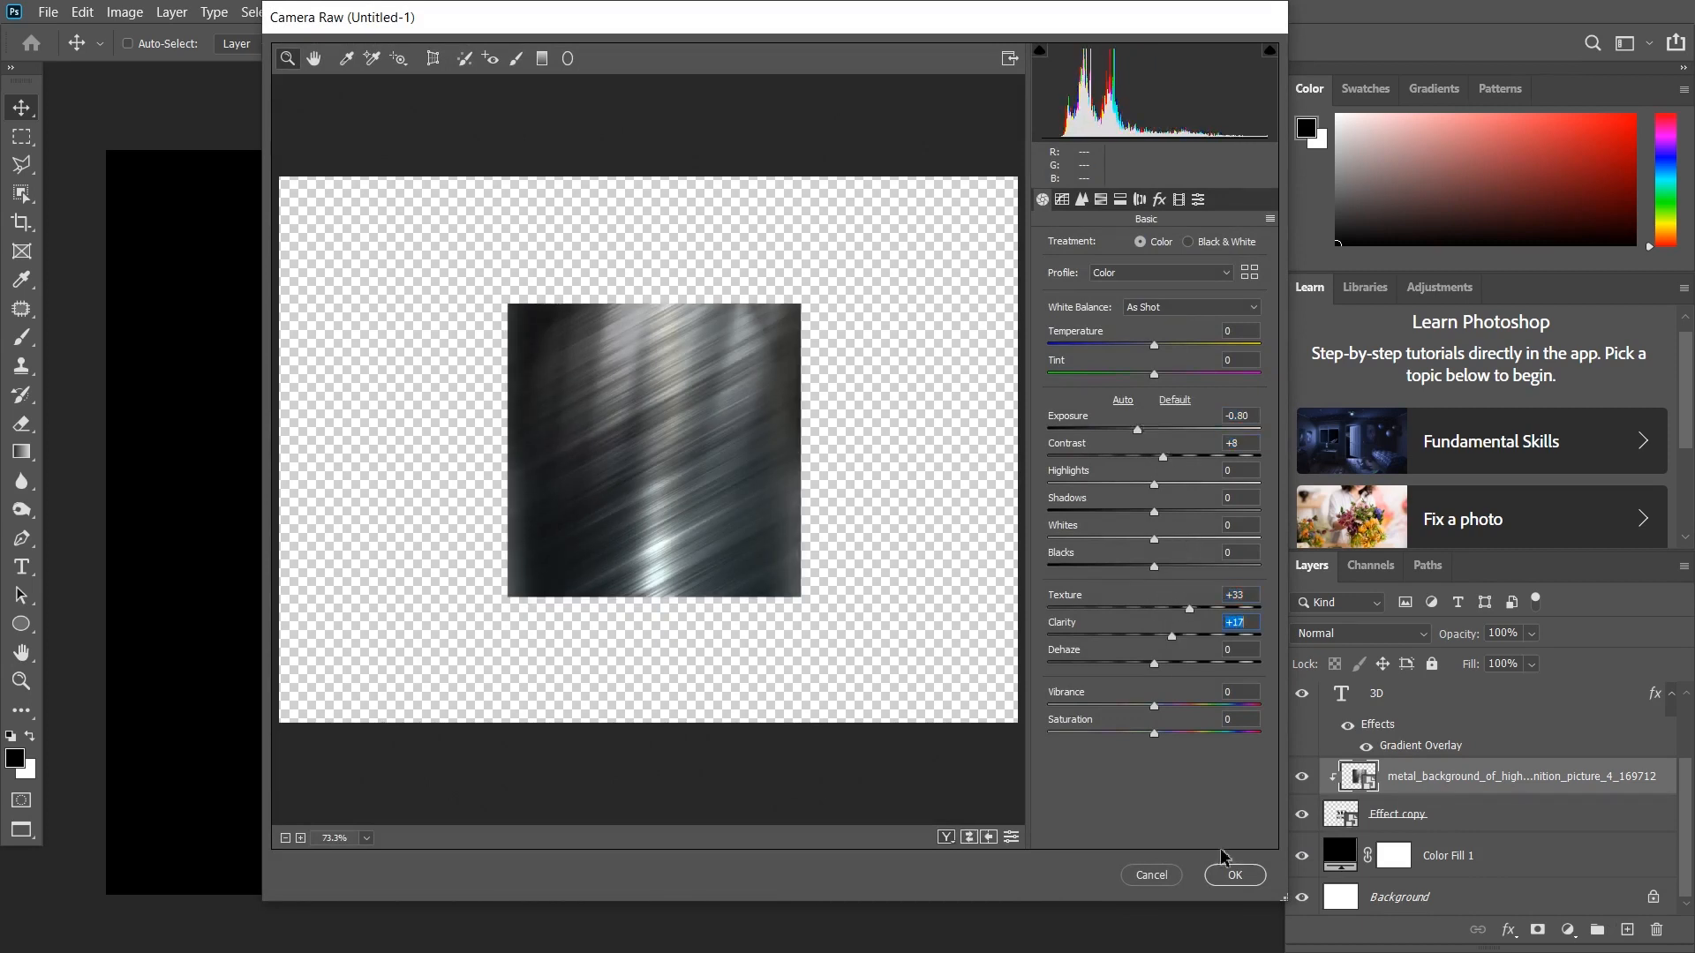
{"action": "left_click", "coordinate": [1234, 875]}
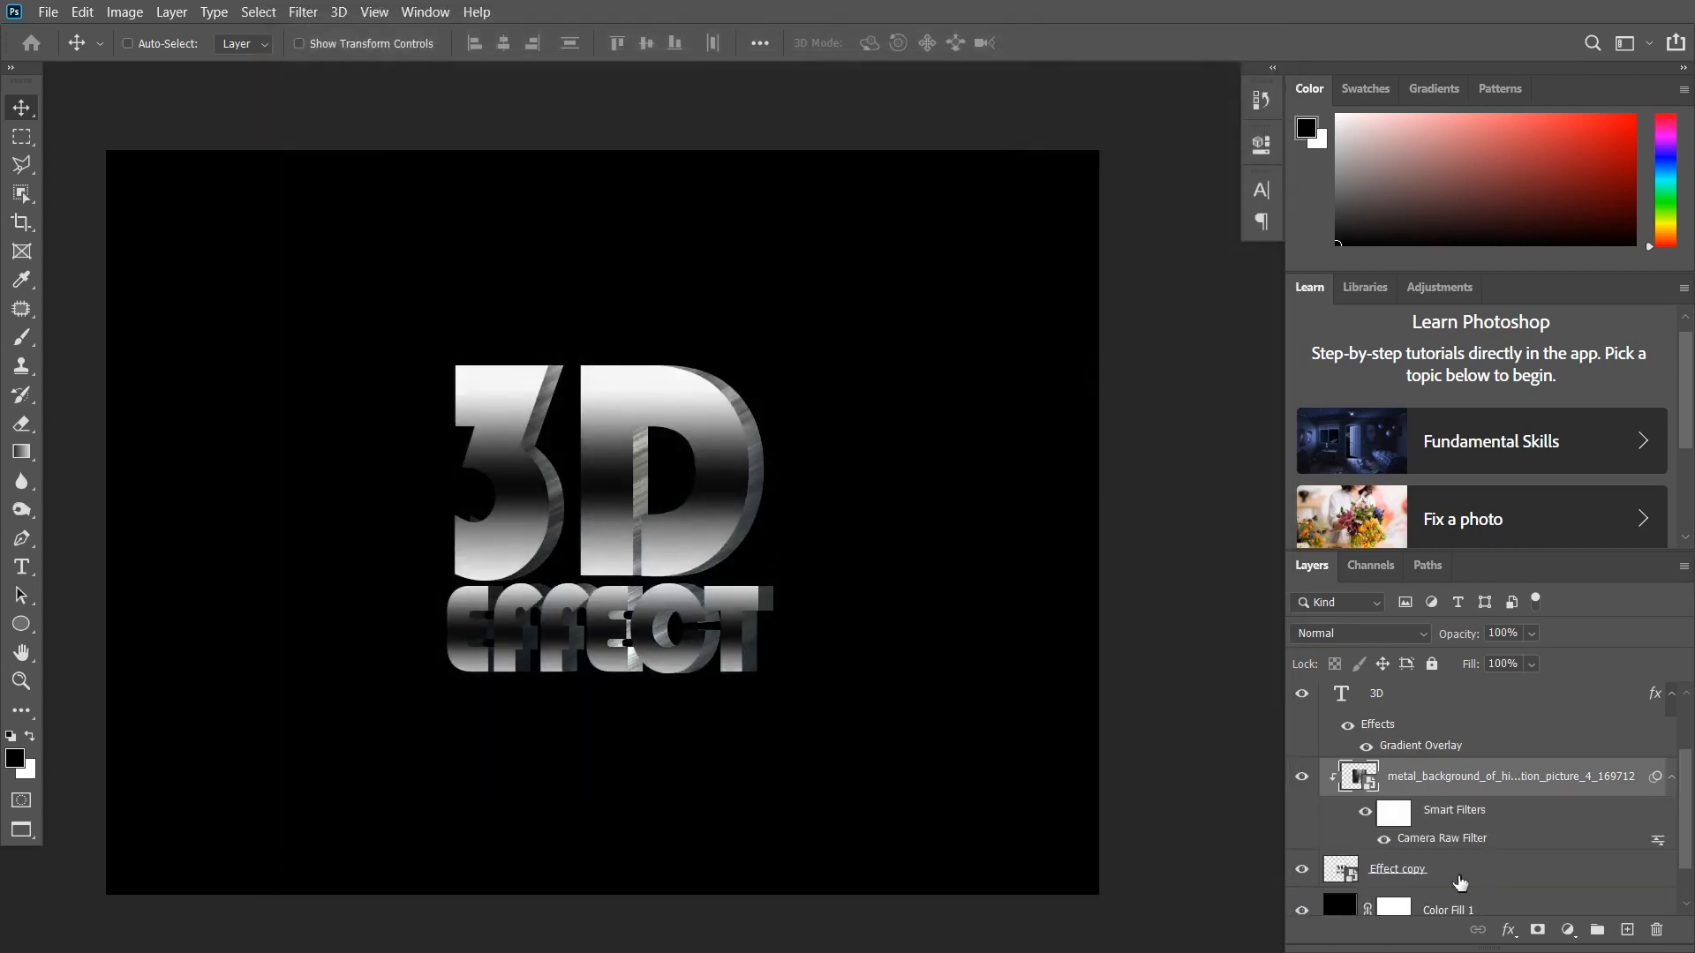
- Add a new layer directly above Color Fill 1 and set the Brush colour to dark blue 0e101e
{"action": "scroll", "coordinate": [1418, 865], "scroll_direction": "down", "scroll_amount": 1}
{"action": "left_click", "coordinate": [1447, 854]}
{"action": "left_click", "coordinate": [1627, 929]}
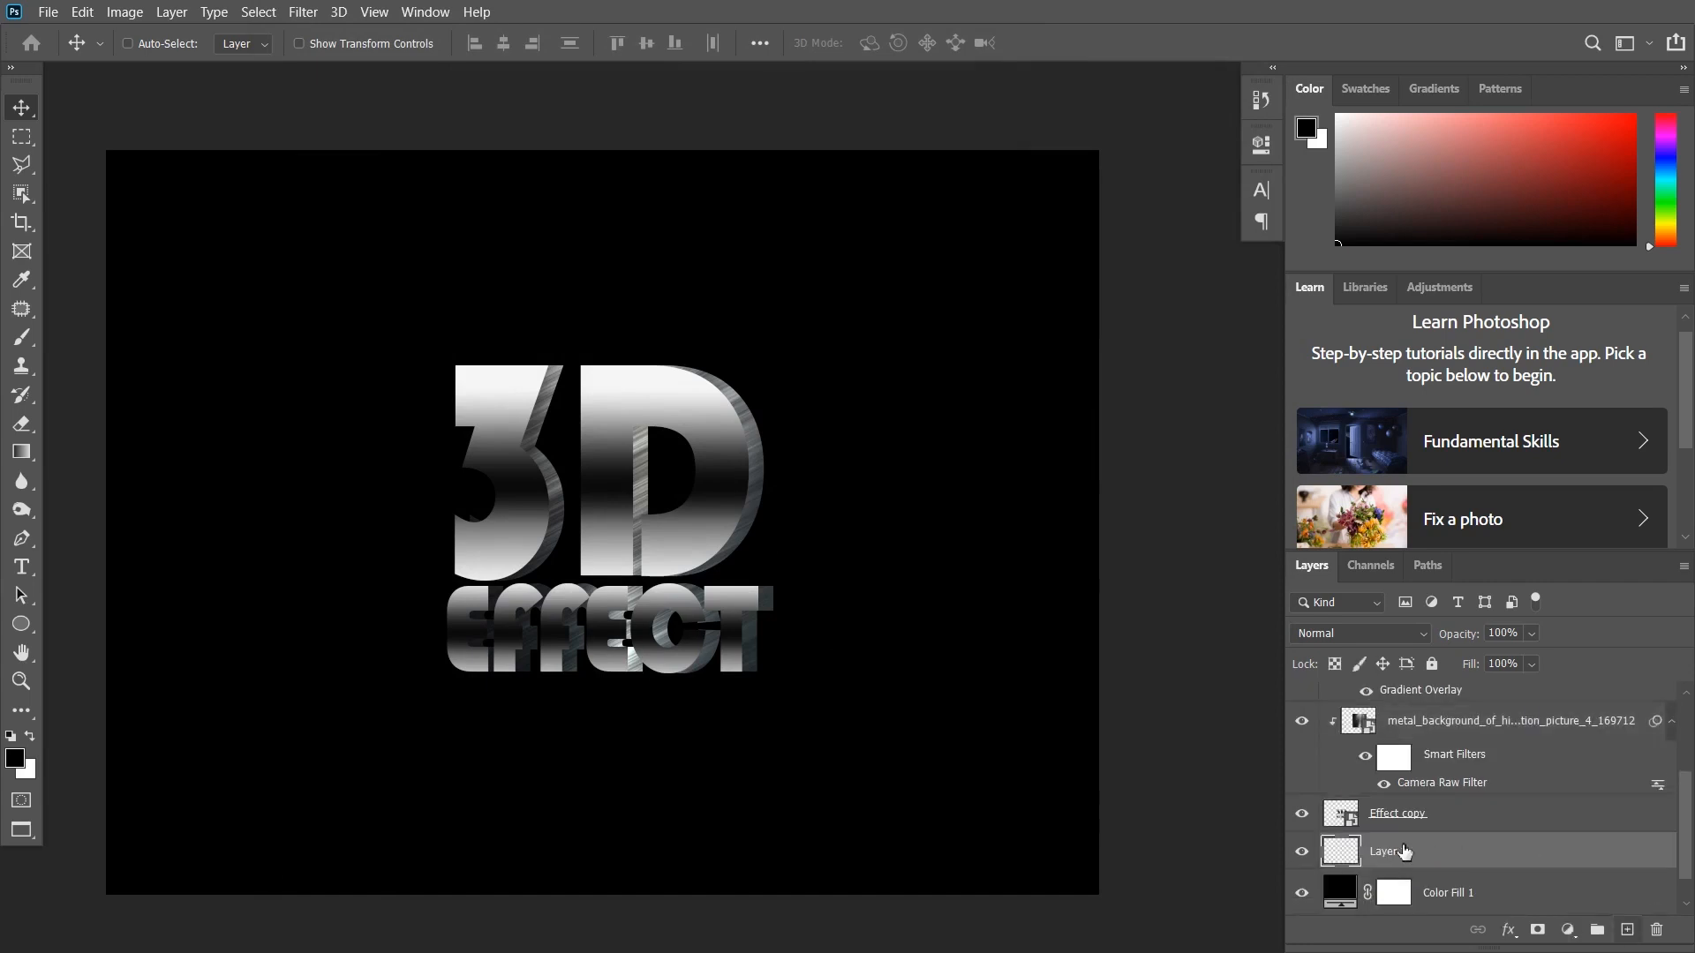
{"action": "key", "text": "b"}
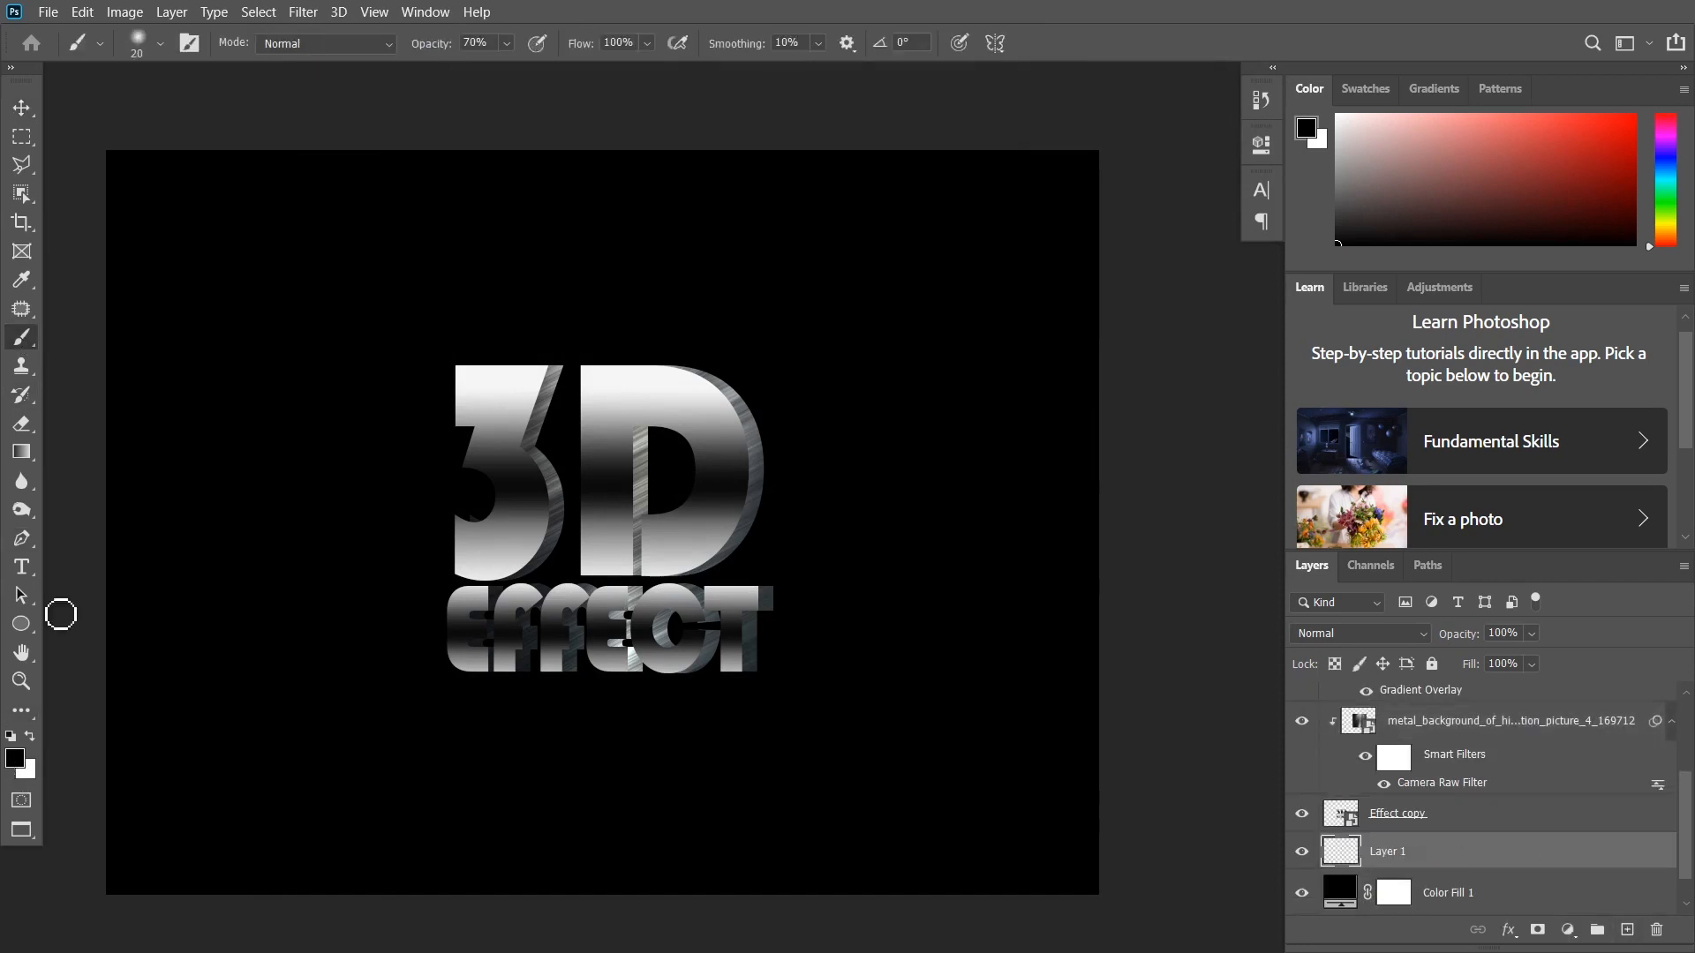
{"action": "left_click", "coordinate": [19, 755]}
{"action": "left_click_drag", "start_coordinate": [1417, 278], "coordinate": [1416, 245]}
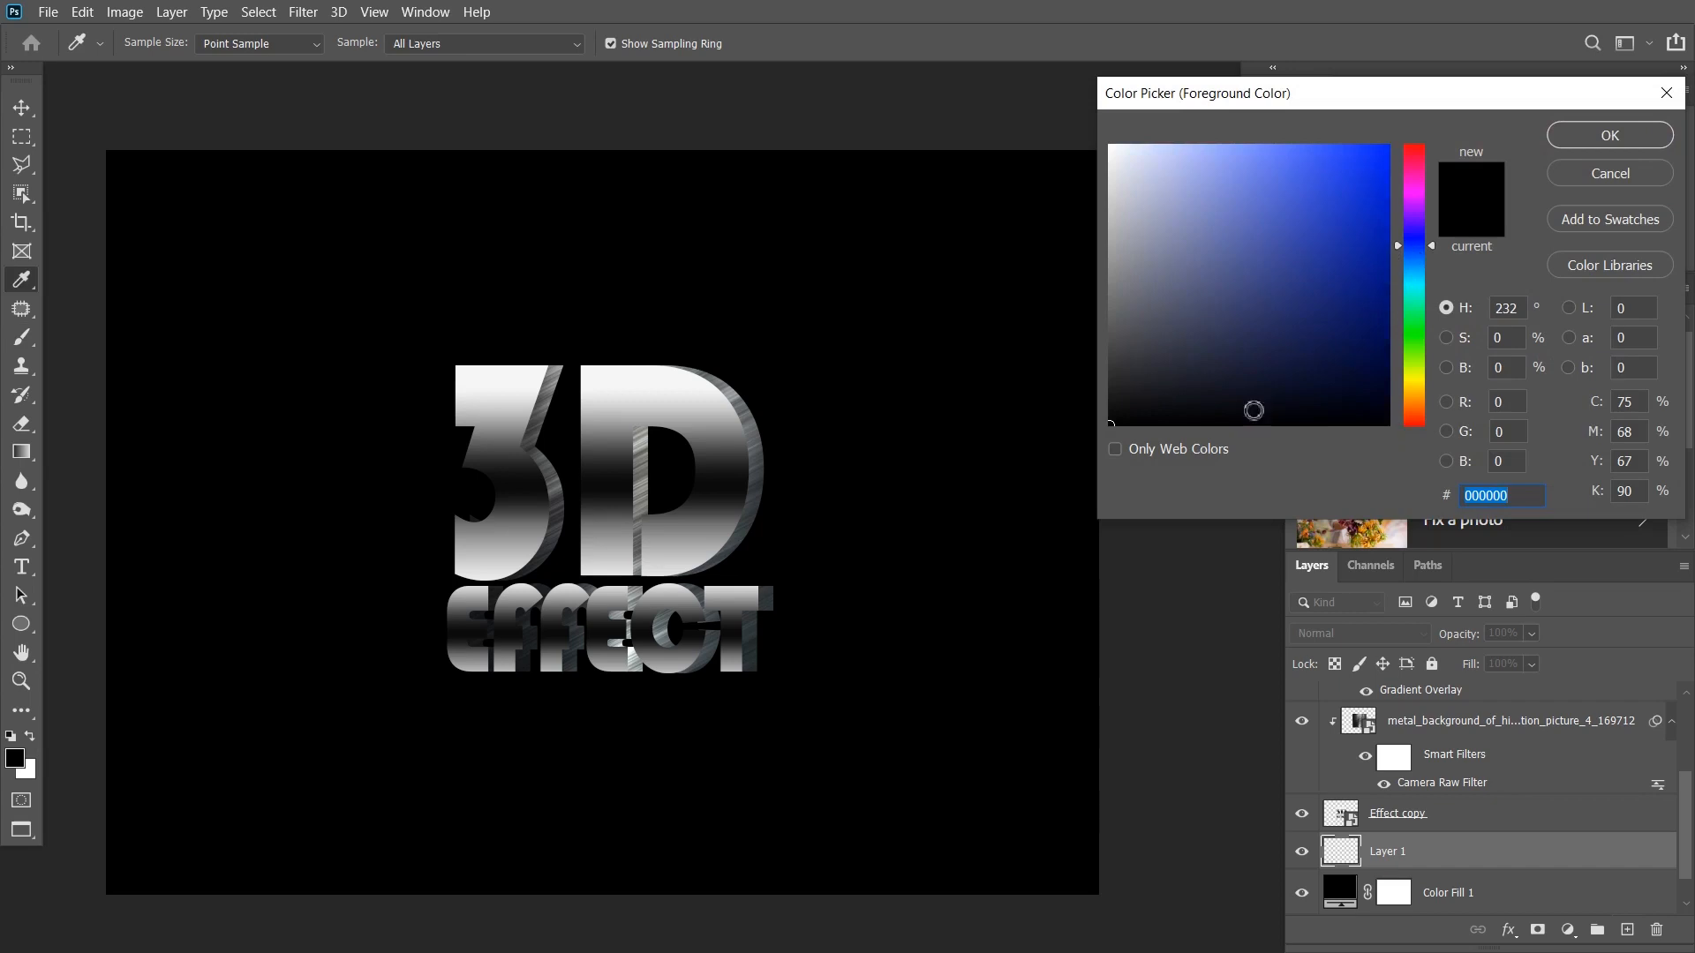
{"action": "left_click", "coordinate": [1253, 400]}
{"action": "left_click_drag", "start_coordinate": [1252, 400], "coordinate": [1256, 393]}
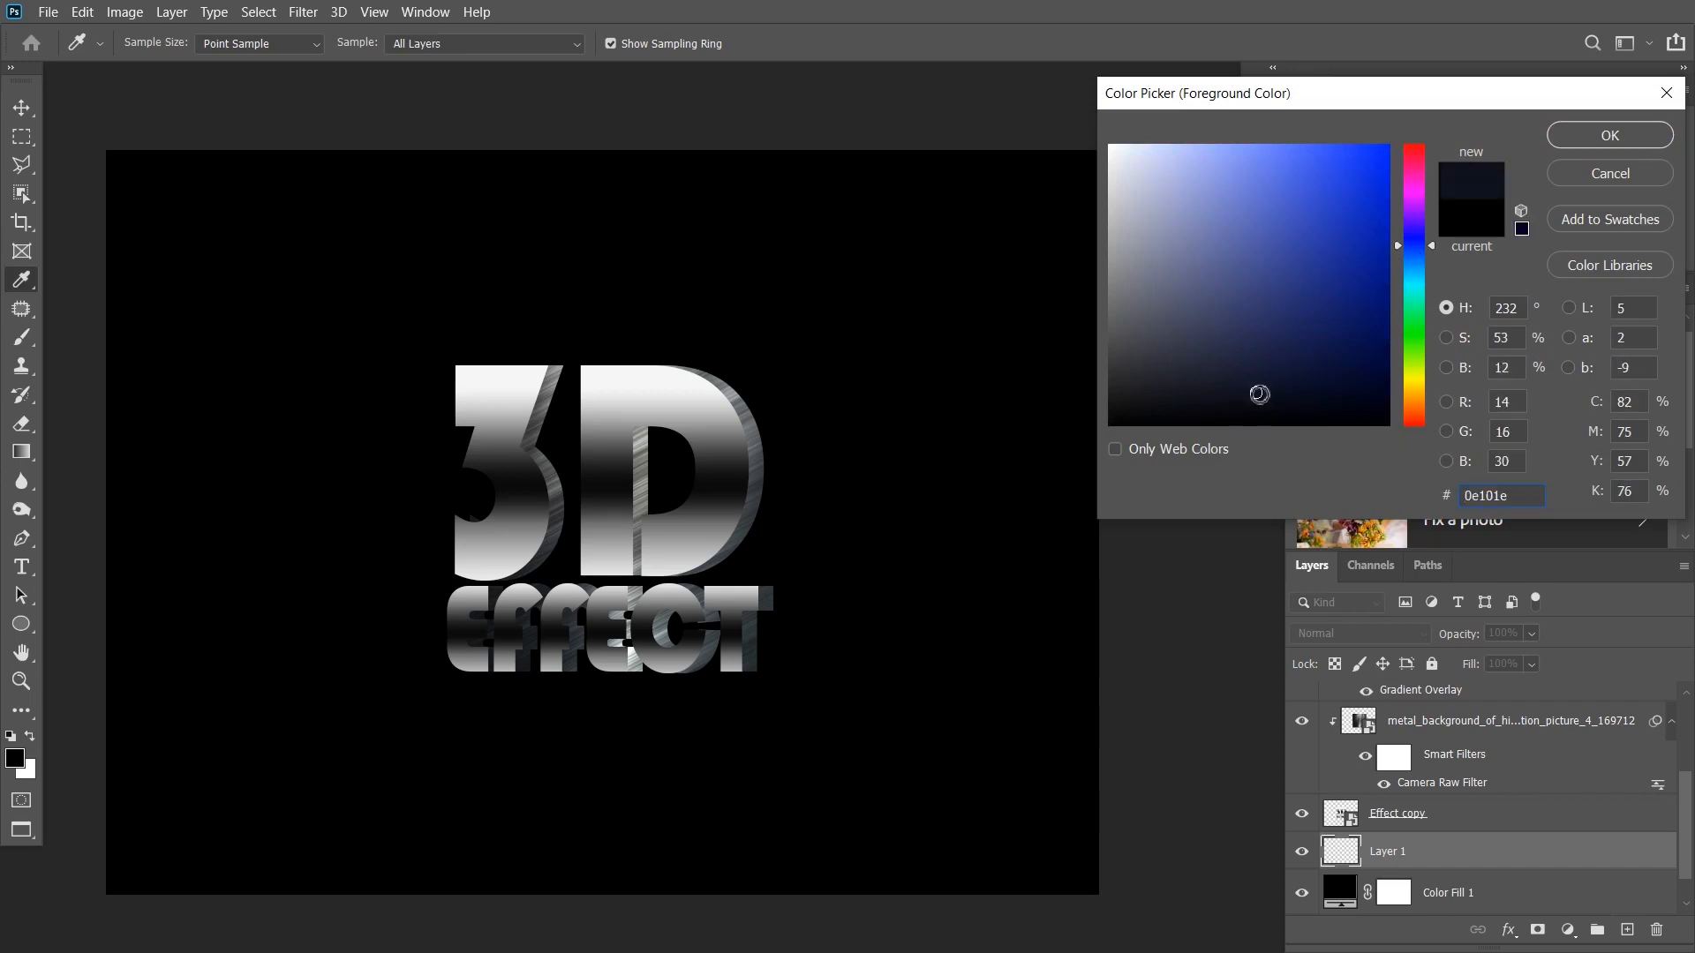
{"action": "left_click", "coordinate": [1587, 134]}
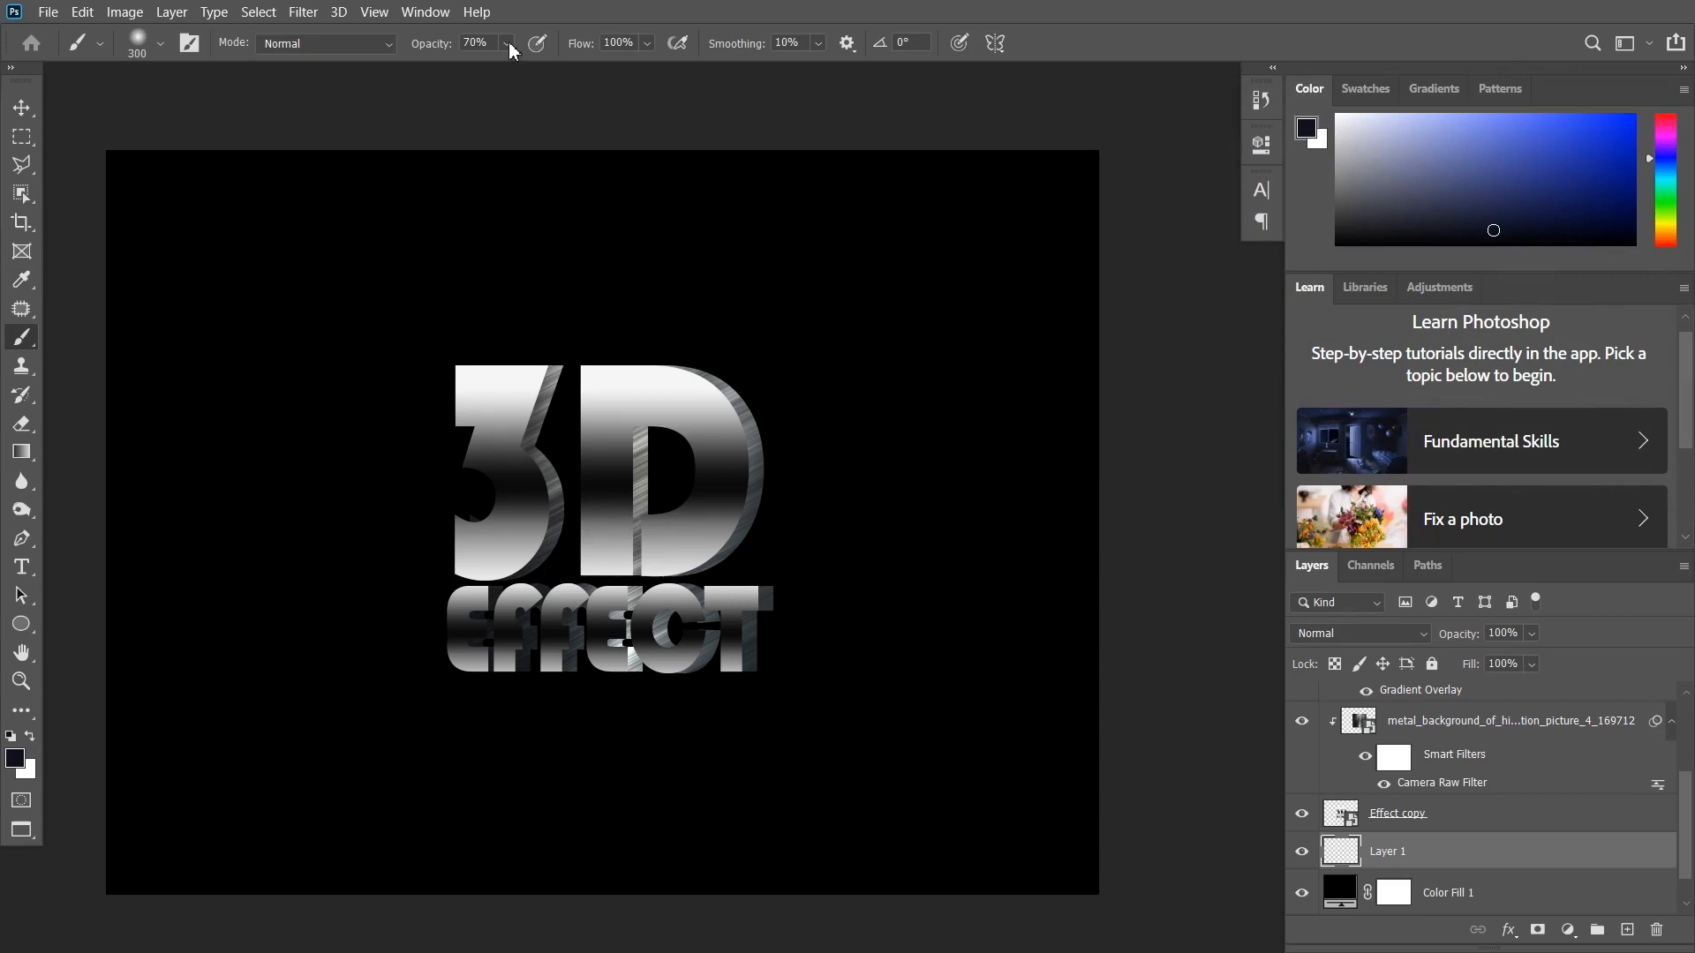
- Paint a soft 300 px Brush dab at 100% opacity behind the text and stretch it into a wide glow across the canvas
{"action": "left_click_drag", "start_coordinate": [509, 51], "coordinate": [578, 82]}
{"action": "left_click", "coordinate": [500, 421]}
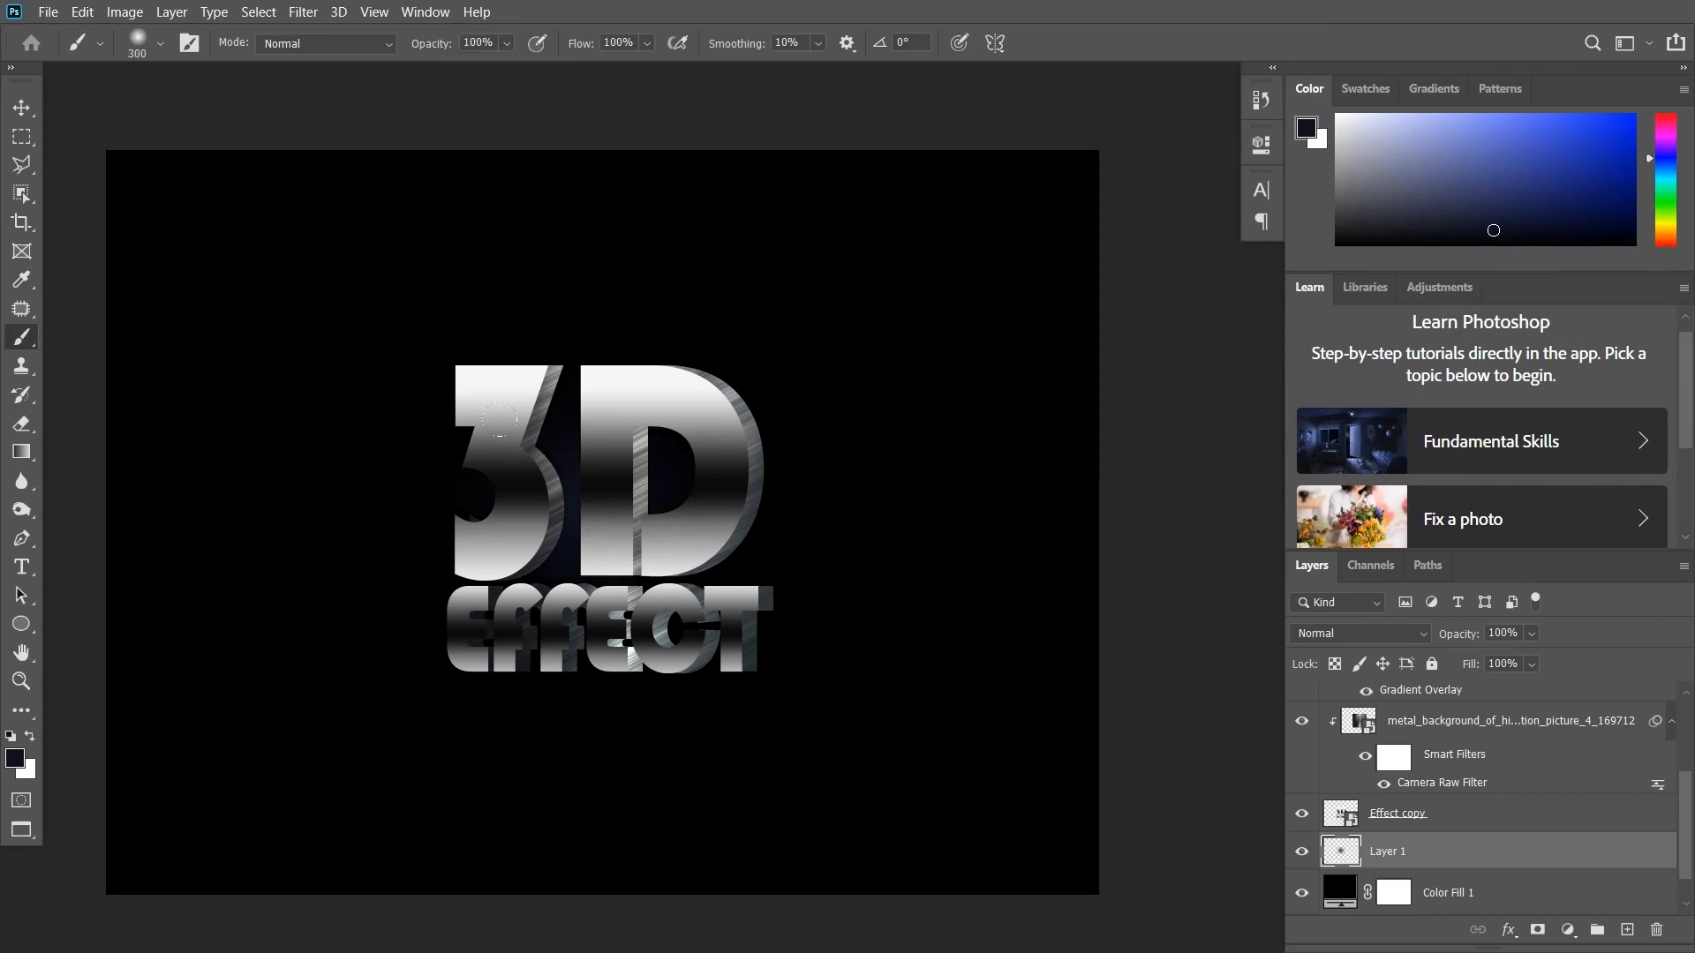
{"action": "key", "text": "v"}
{"action": "key", "text": "ctrl+t"}
{"action": "left_click_drag", "start_coordinate": [800, 508], "coordinate": [1214, 506]}
{"action": "left_click_drag", "start_coordinate": [583, 291], "coordinate": [582, 178]}
{"action": "key", "text": "ctrl+minus"}
{"action": "left_click_drag", "start_coordinate": [946, 319], "coordinate": [1135, 219]}
{"action": "key", "text": "Return"}
{"action": "key", "text": "ctrl+plus"}
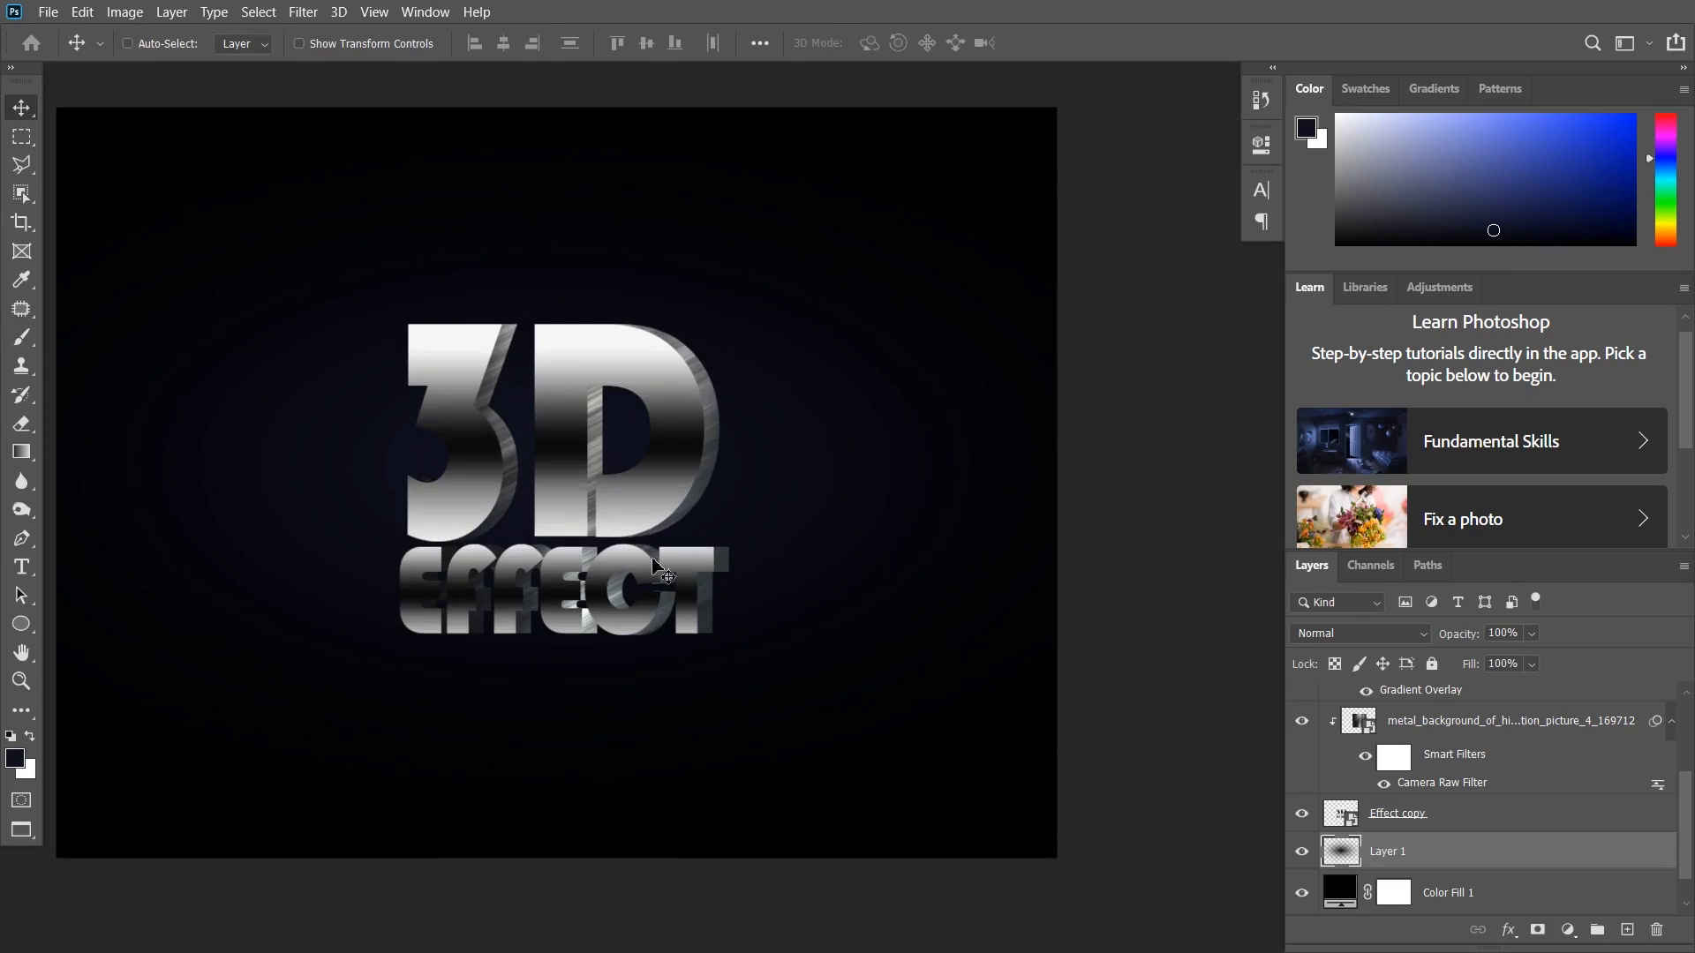
- Draw a vertical rectangle 45 px wide and 861 px high behind the text, spanning the canvas, and fill it white
{"action": "left_click_drag", "start_coordinate": [694, 575], "coordinate": [736, 572]}
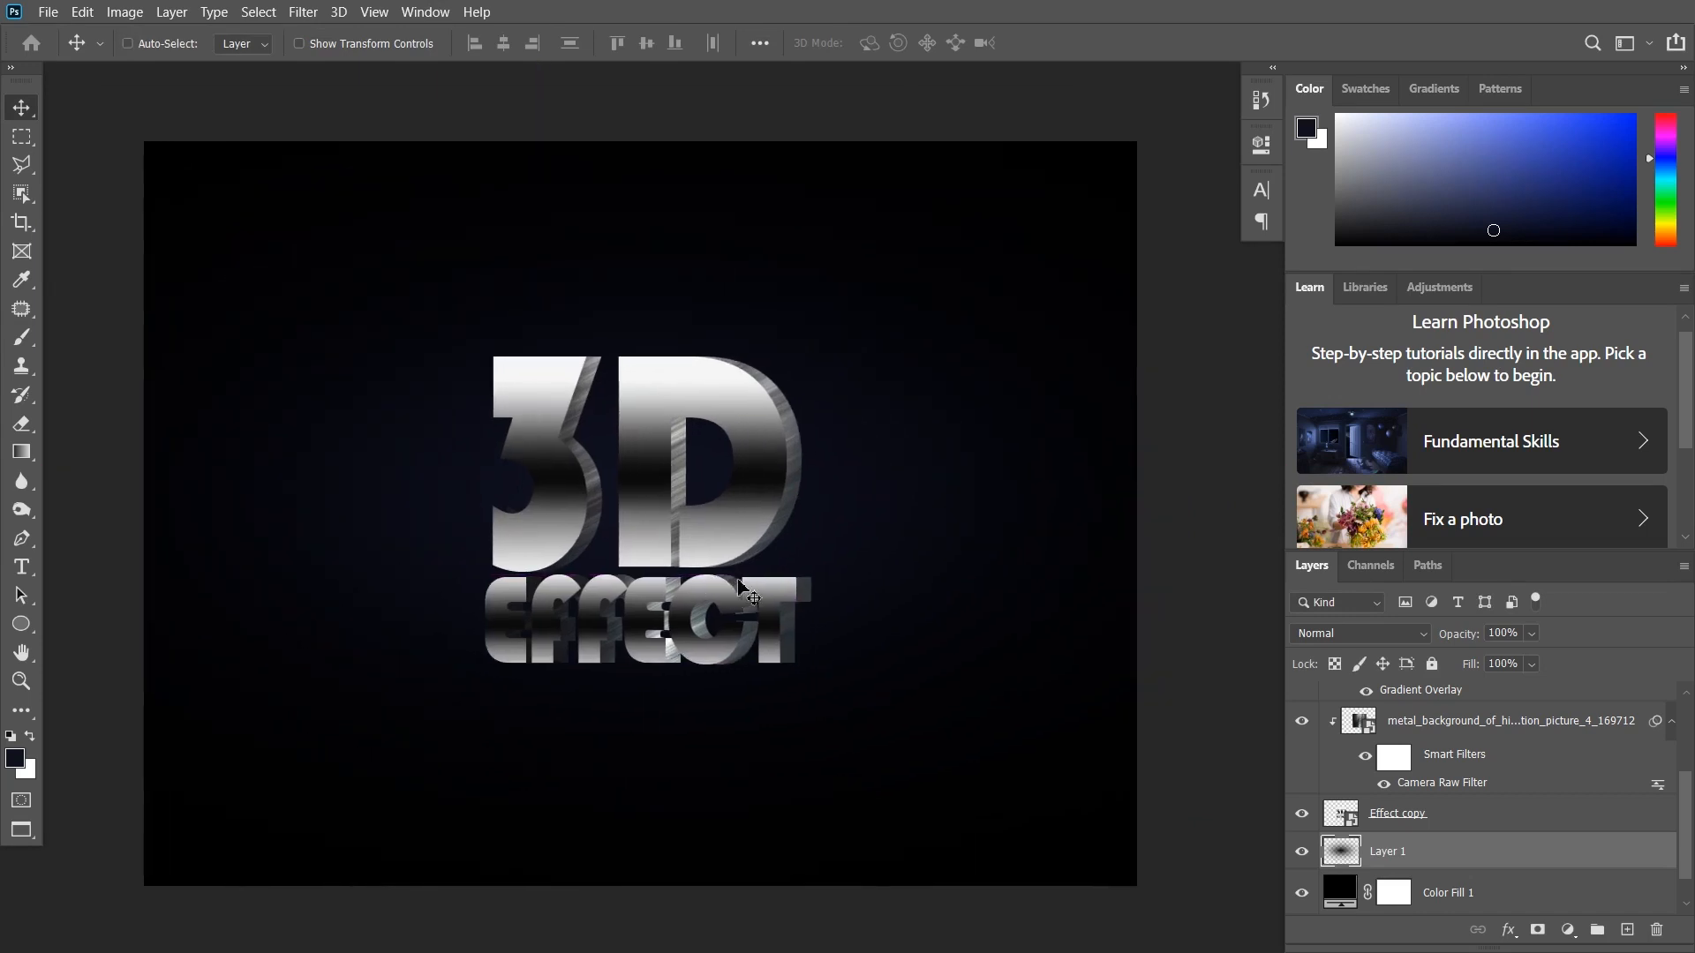
{"action": "left_click", "coordinate": [22, 624]}
{"action": "left_click", "coordinate": [123, 617]}
{"action": "left_click_drag", "start_coordinate": [558, 123], "coordinate": [601, 913]}
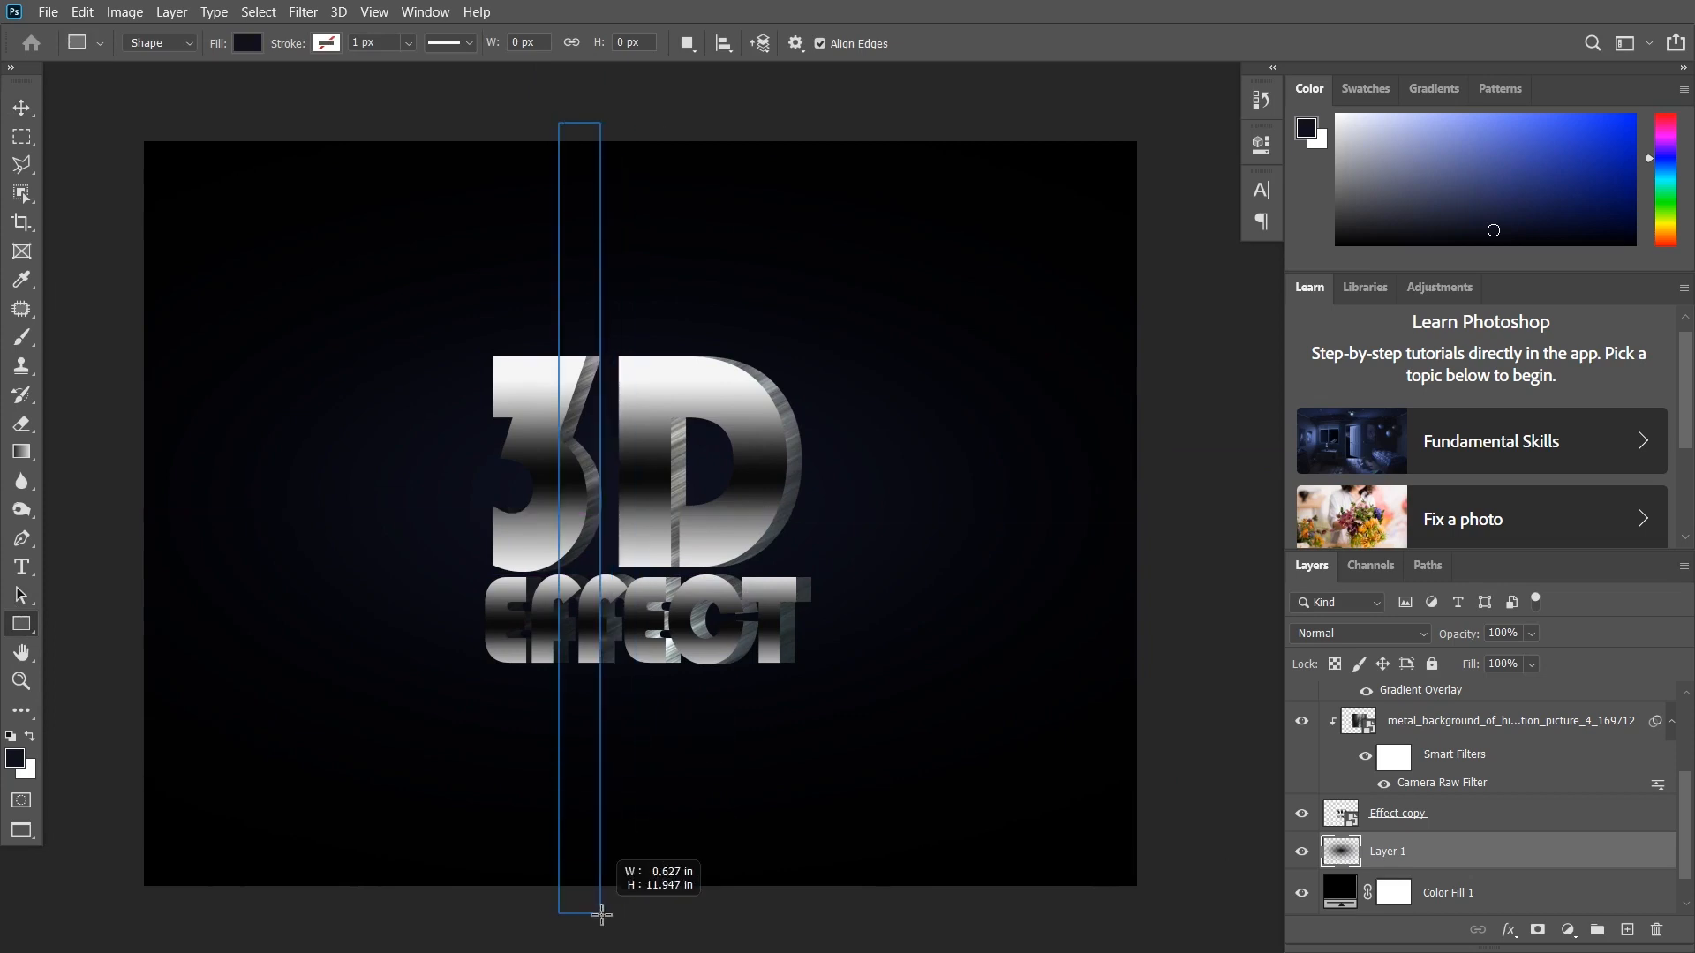
{"action": "left_click_drag", "start_coordinate": [602, 914], "coordinate": [600, 883]}
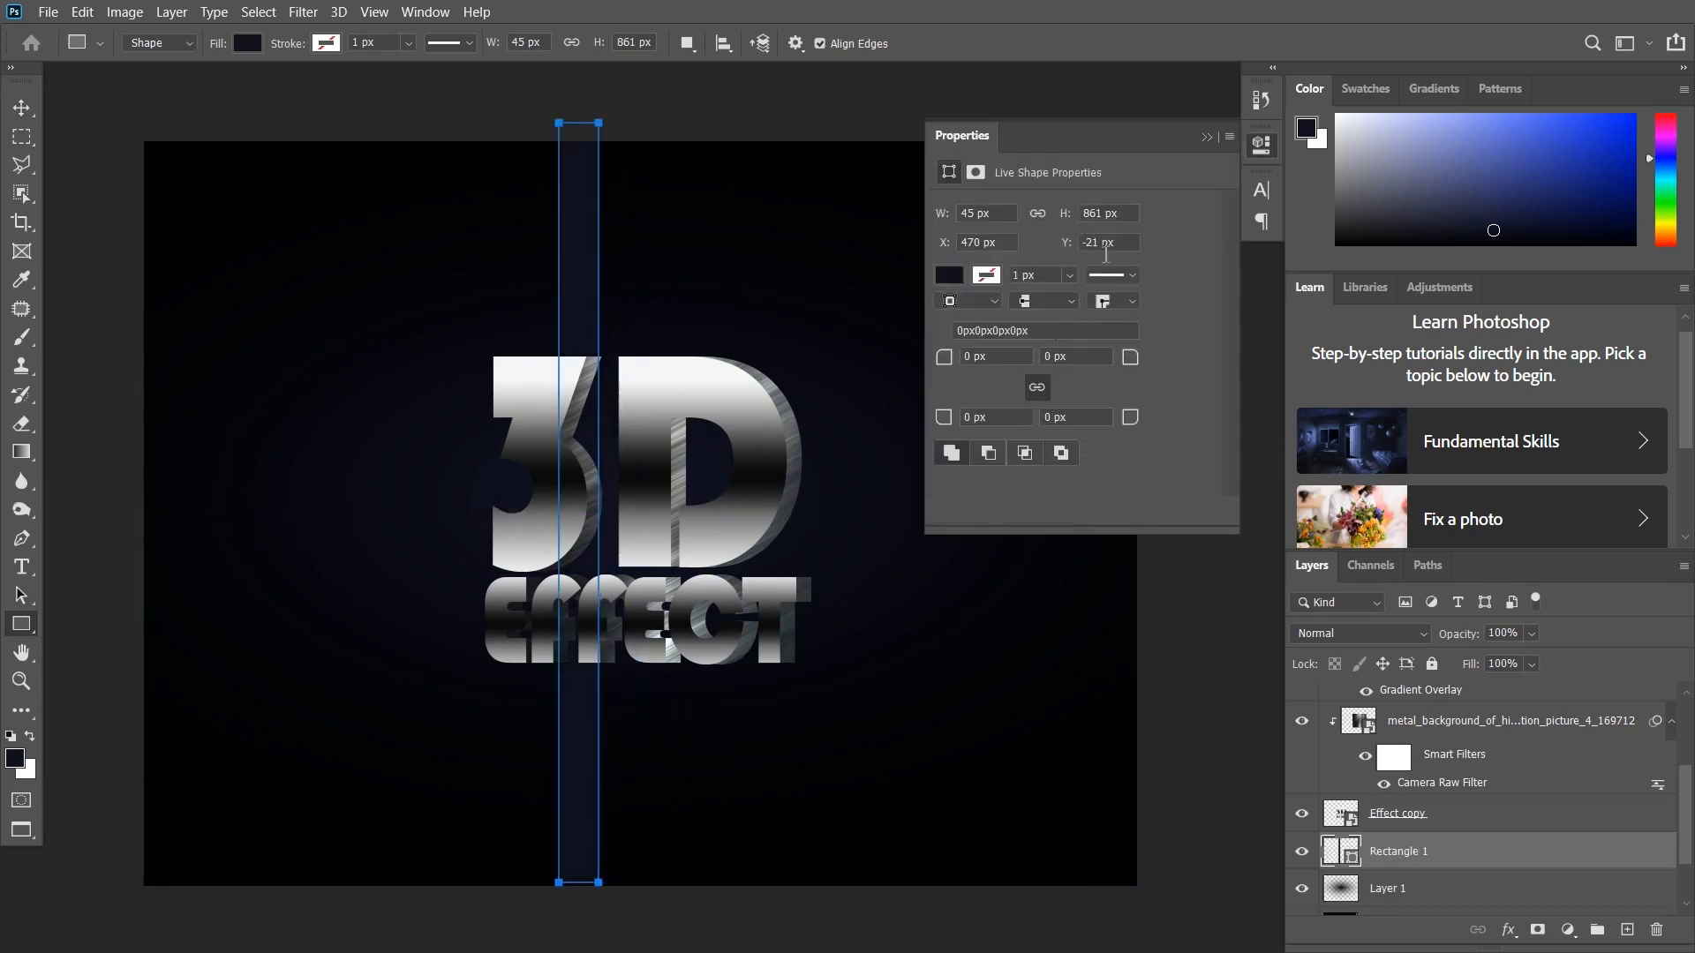
{"action": "left_click", "coordinate": [947, 272]}
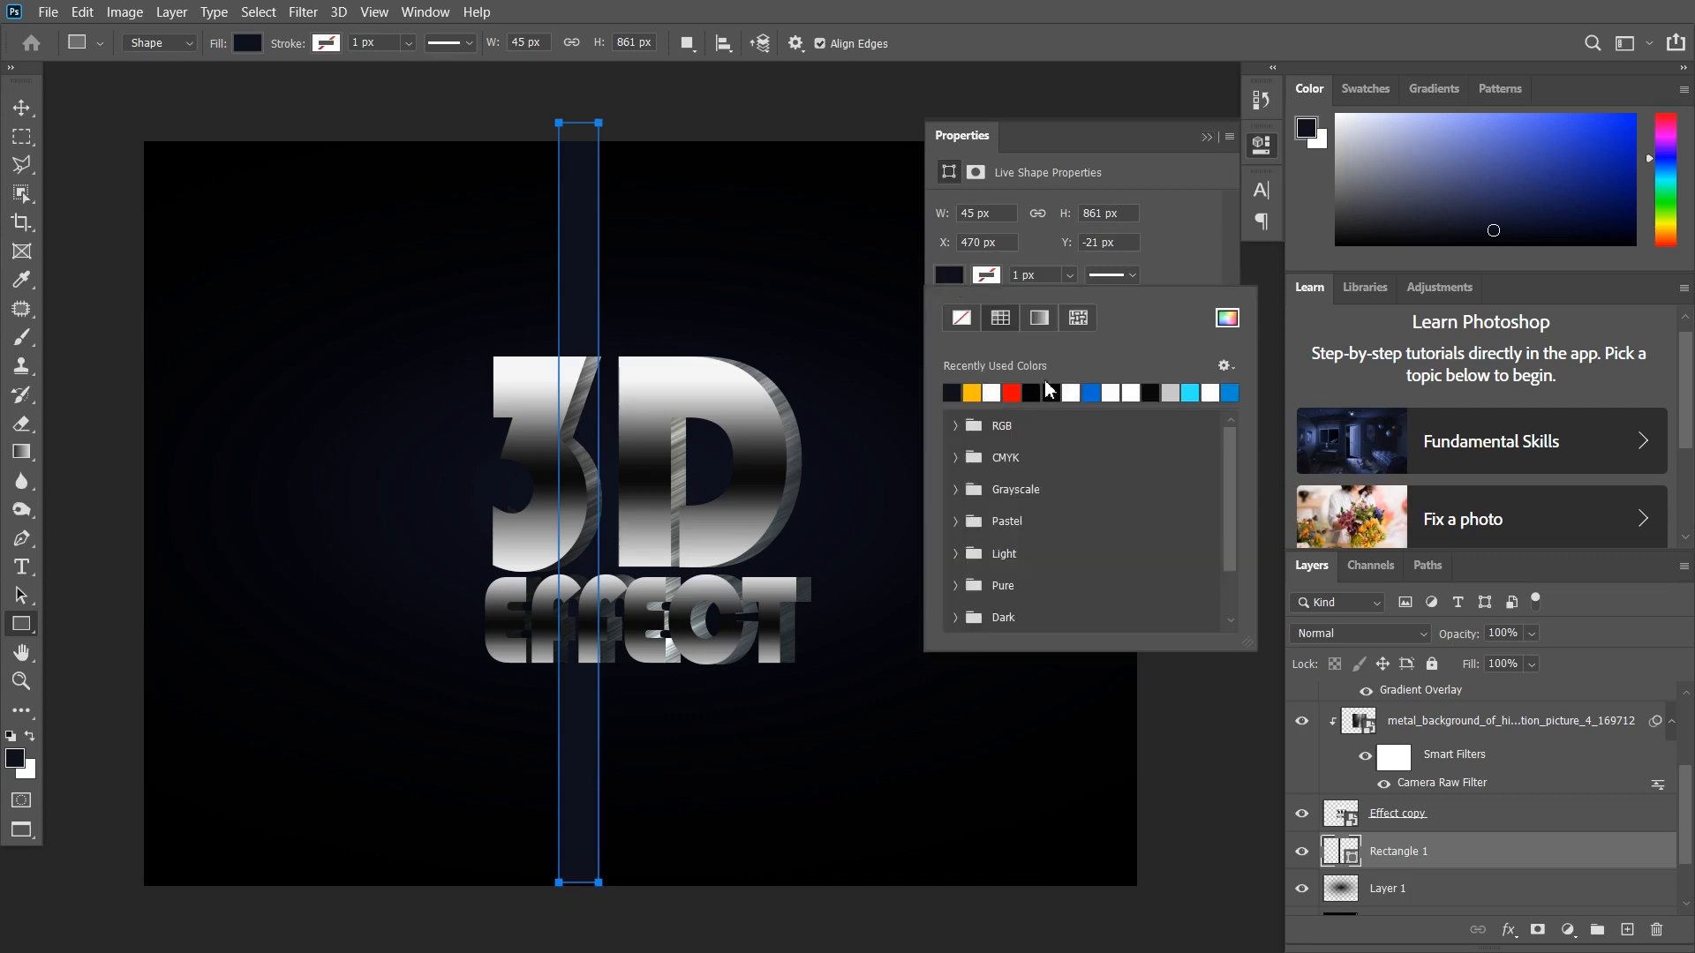
{"action": "left_click", "coordinate": [1072, 394]}
{"action": "key", "text": "v"}
{"action": "left_click", "coordinate": [1207, 198]}
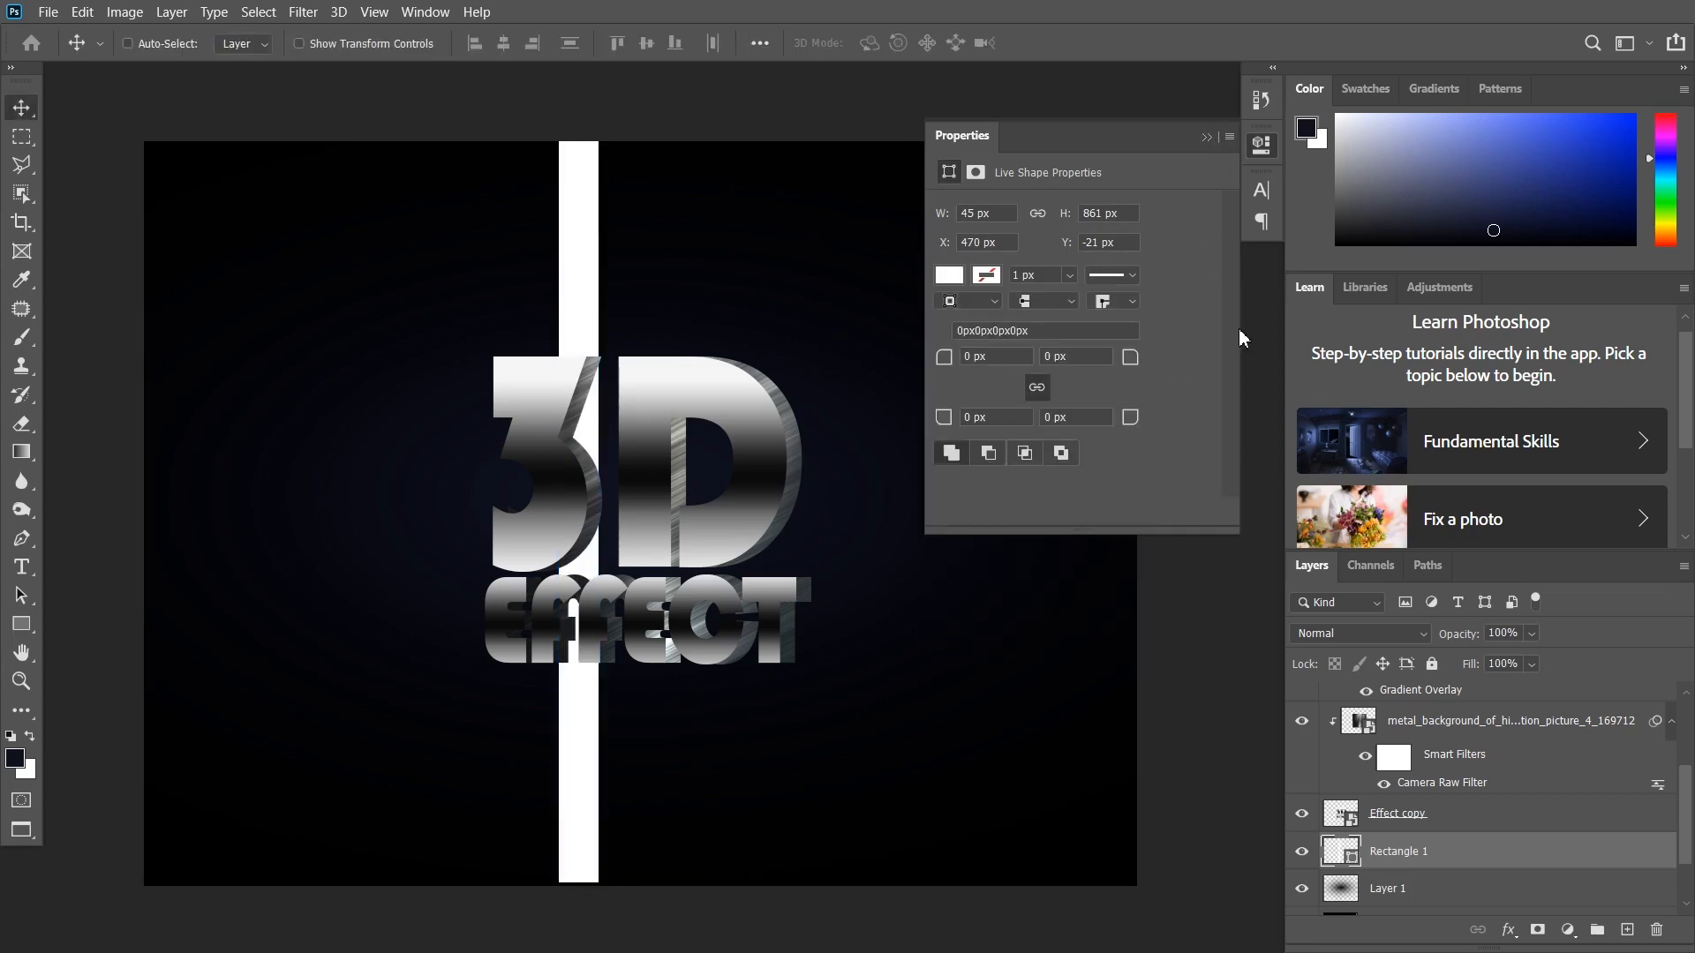
{"action": "left_click", "coordinate": [1206, 139]}
- Centre the white stripe vertically on the canvas
{"action": "key", "text": "ctrl+a"}
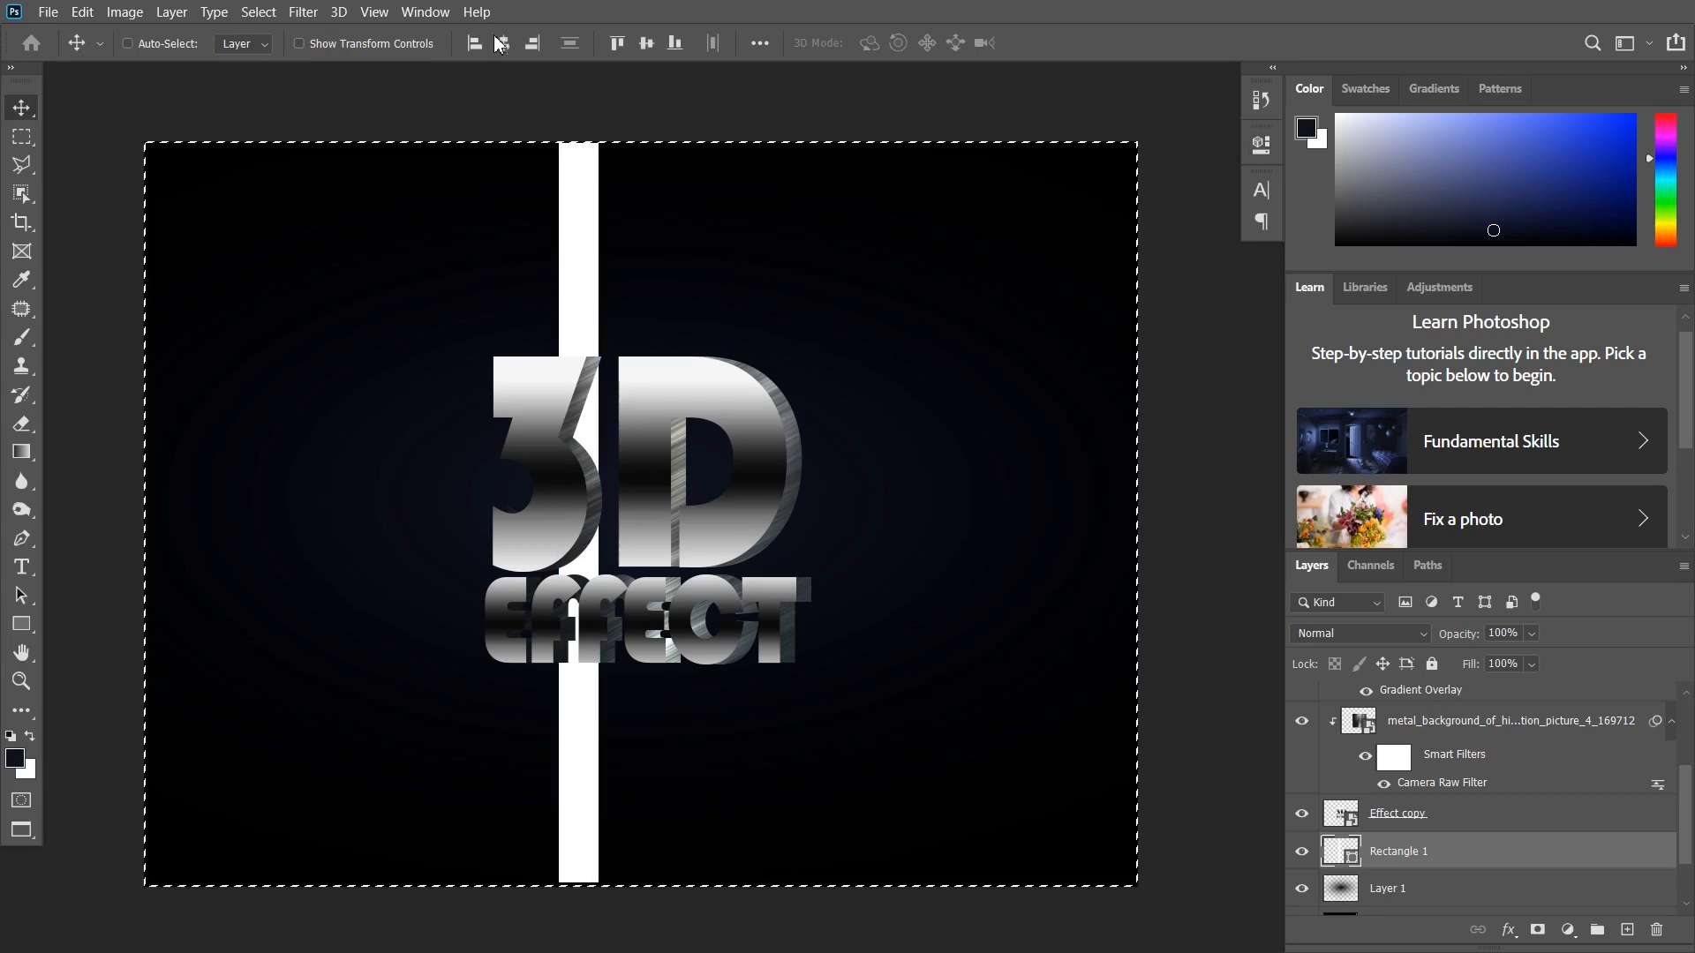
{"action": "left_click", "coordinate": [646, 44]}
{"action": "key", "text": "ctrl+d"}
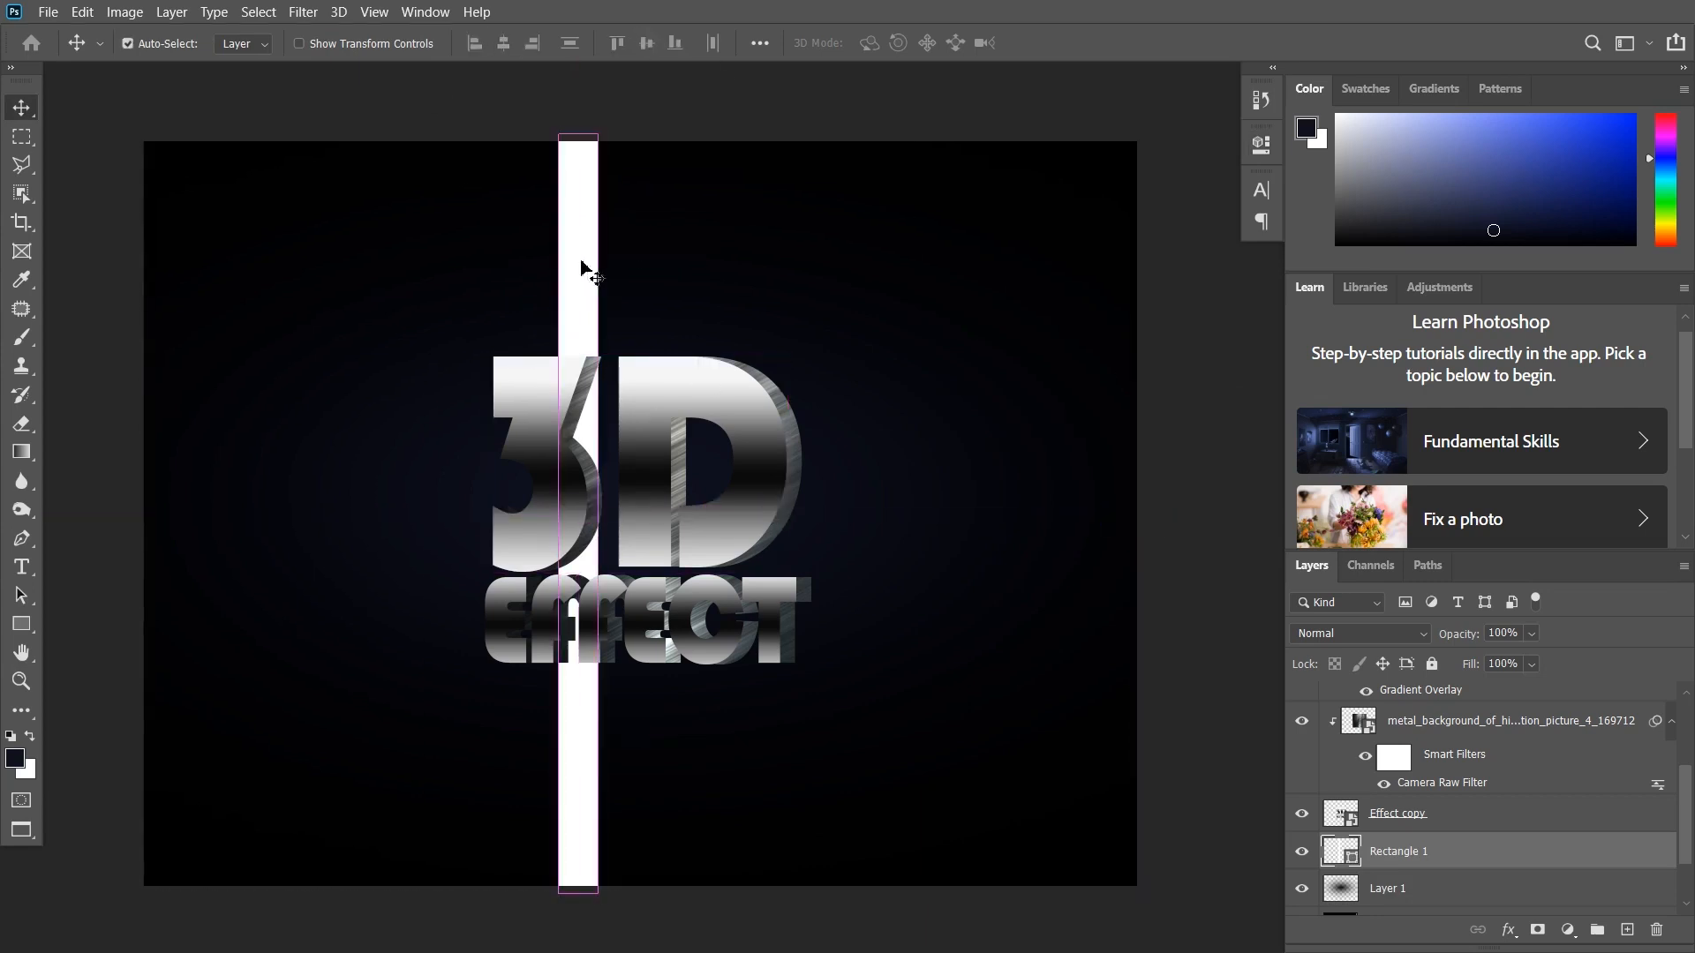
- Skew the white stripe horizontally by -14.83° so its upper end leans right
{"action": "key", "text": "ctrl+t"}
{"action": "right_click", "coordinate": [575, 207]}
{"action": "left_click", "coordinate": [612, 282]}
{"action": "left_click_drag", "start_coordinate": [578, 138], "coordinate": [779, 135]}
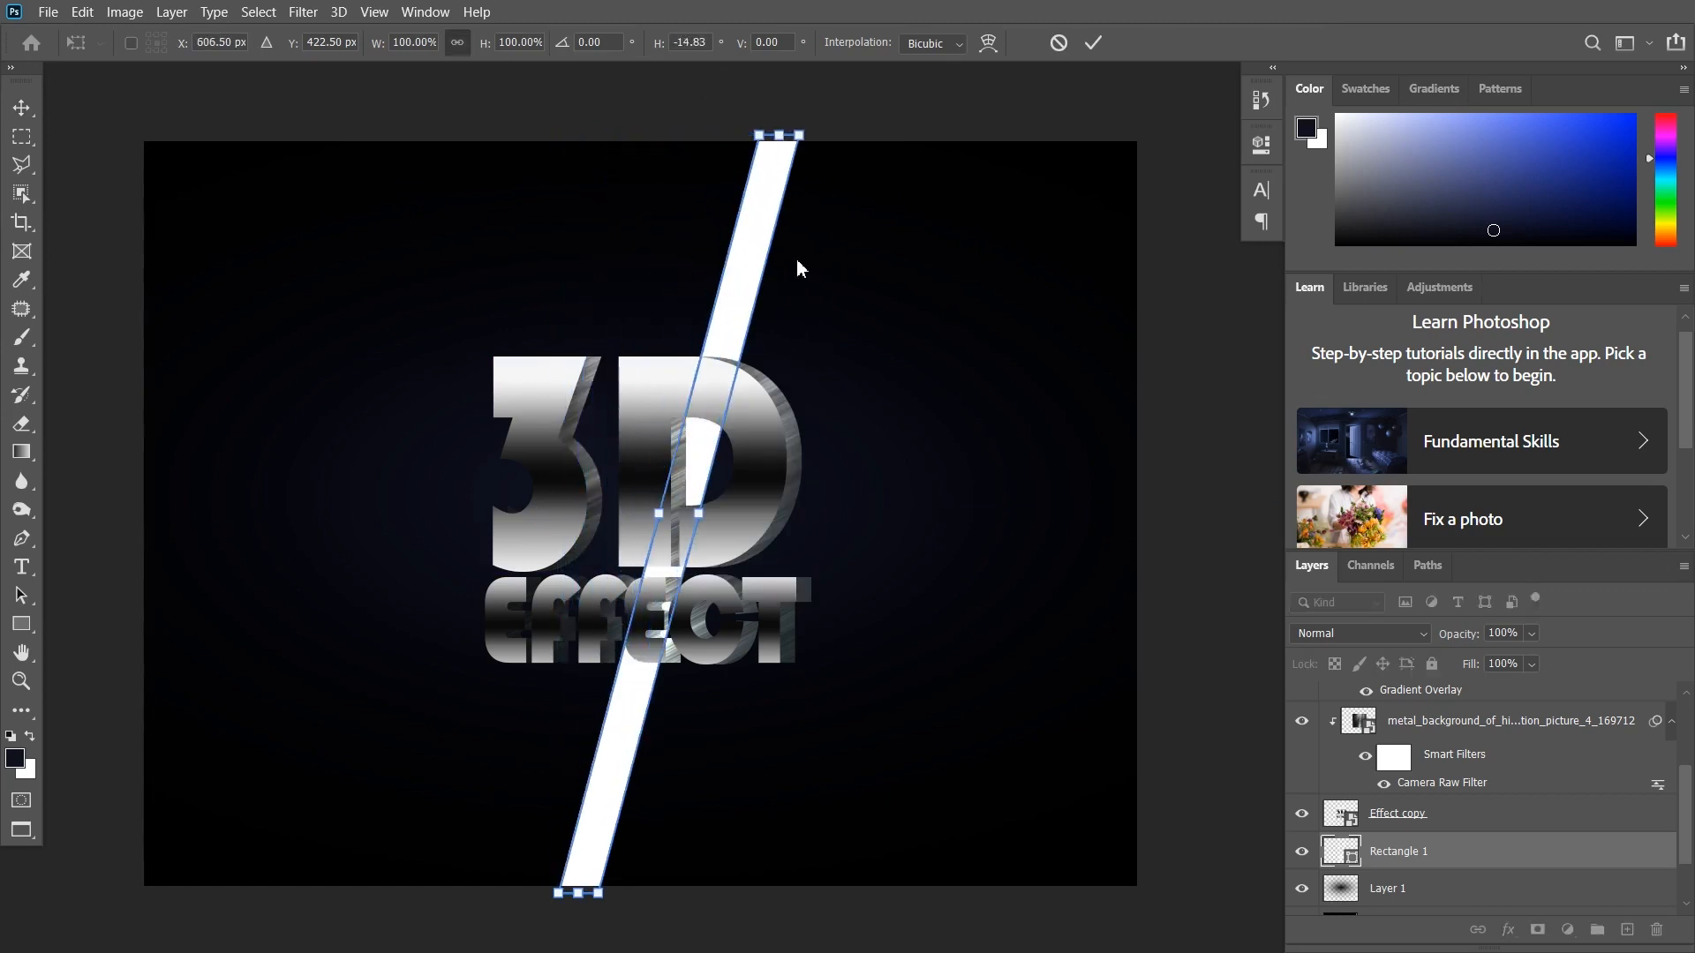
{"action": "key", "text": "Return"}
- Duplicate the slanted stripe beside the original and set the opacity of both stripes to 12%
{"action": "mouse_move", "coordinate": [745, 273]}
{"action": "left_mouse_down"}
{"action": "mouse_move", "coordinate": [812, 272]}
{"action": "mouse_move", "coordinate": [721, 291]}
{"action": "left_mouse_up"}
{"action": "left_click", "coordinate": [1406, 888], "text": "shift"}
{"action": "left_click_drag", "start_coordinate": [1552, 656], "coordinate": [1465, 670]}
{"action": "scroll", "coordinate": [841, 596], "scroll_direction": "down", "scroll_amount": 1}
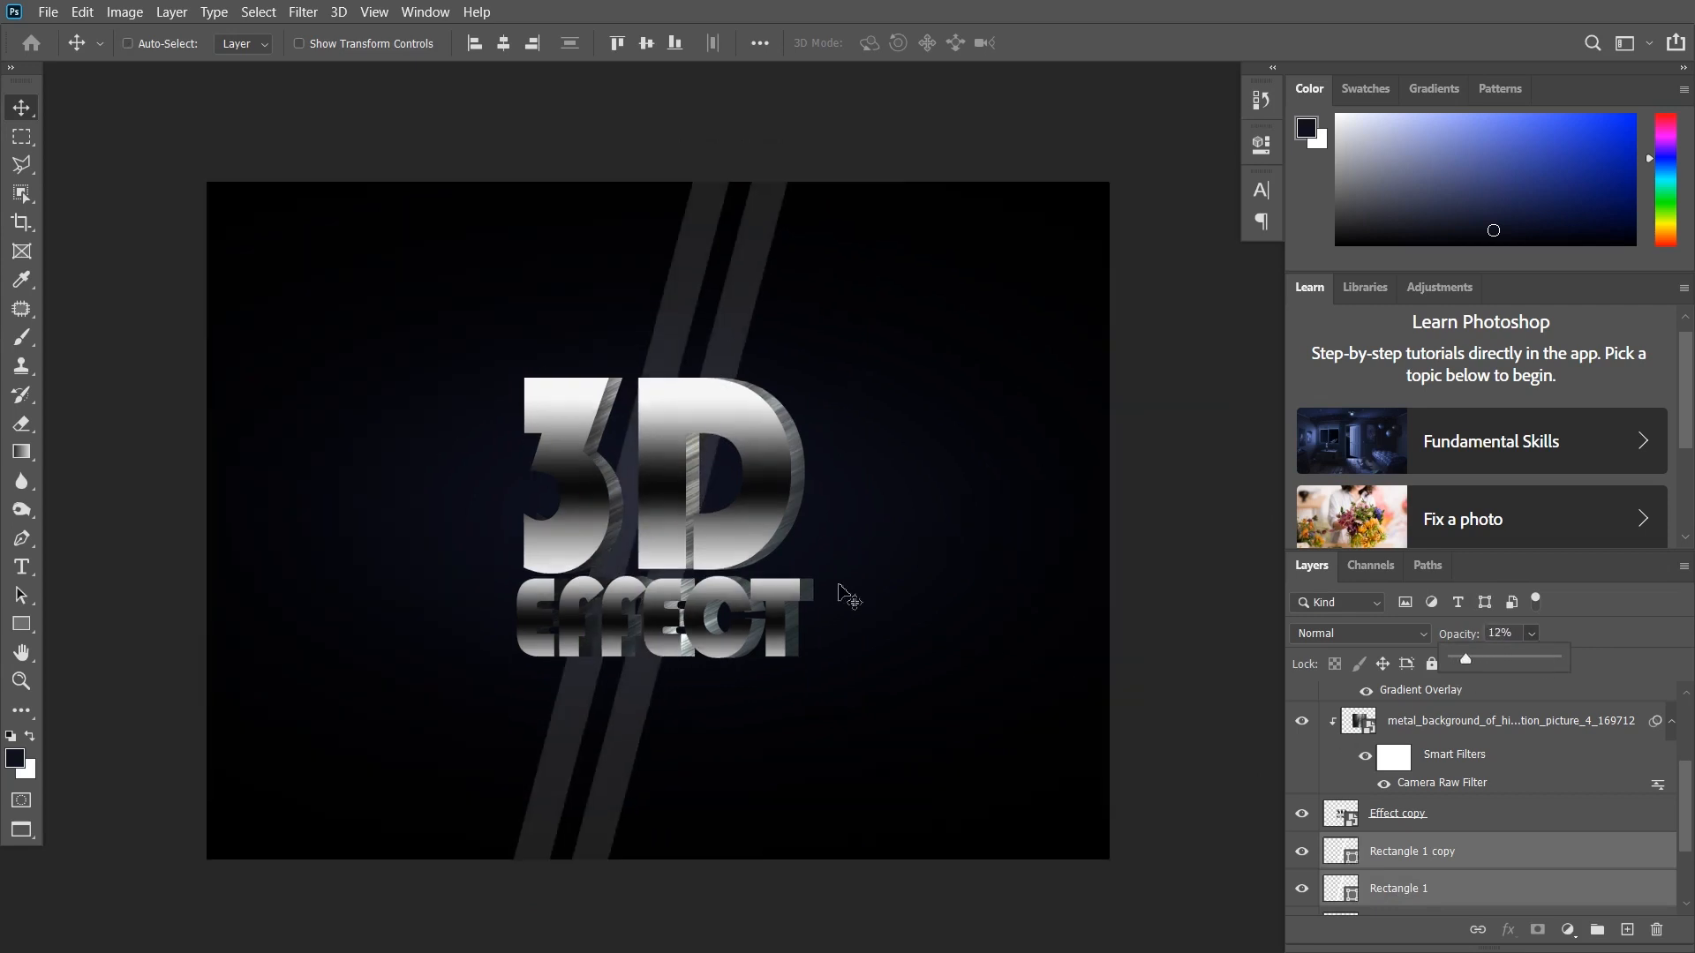
- Select the Effect text layer and view the finished composition in full-screen mode
{"action": "scroll", "coordinate": [1458, 759], "scroll_direction": "up", "scroll_amount": 3}
{"action": "left_click", "coordinate": [1410, 716]}
{"action": "key", "text": "f"}
{"action": "key", "text": "f"}
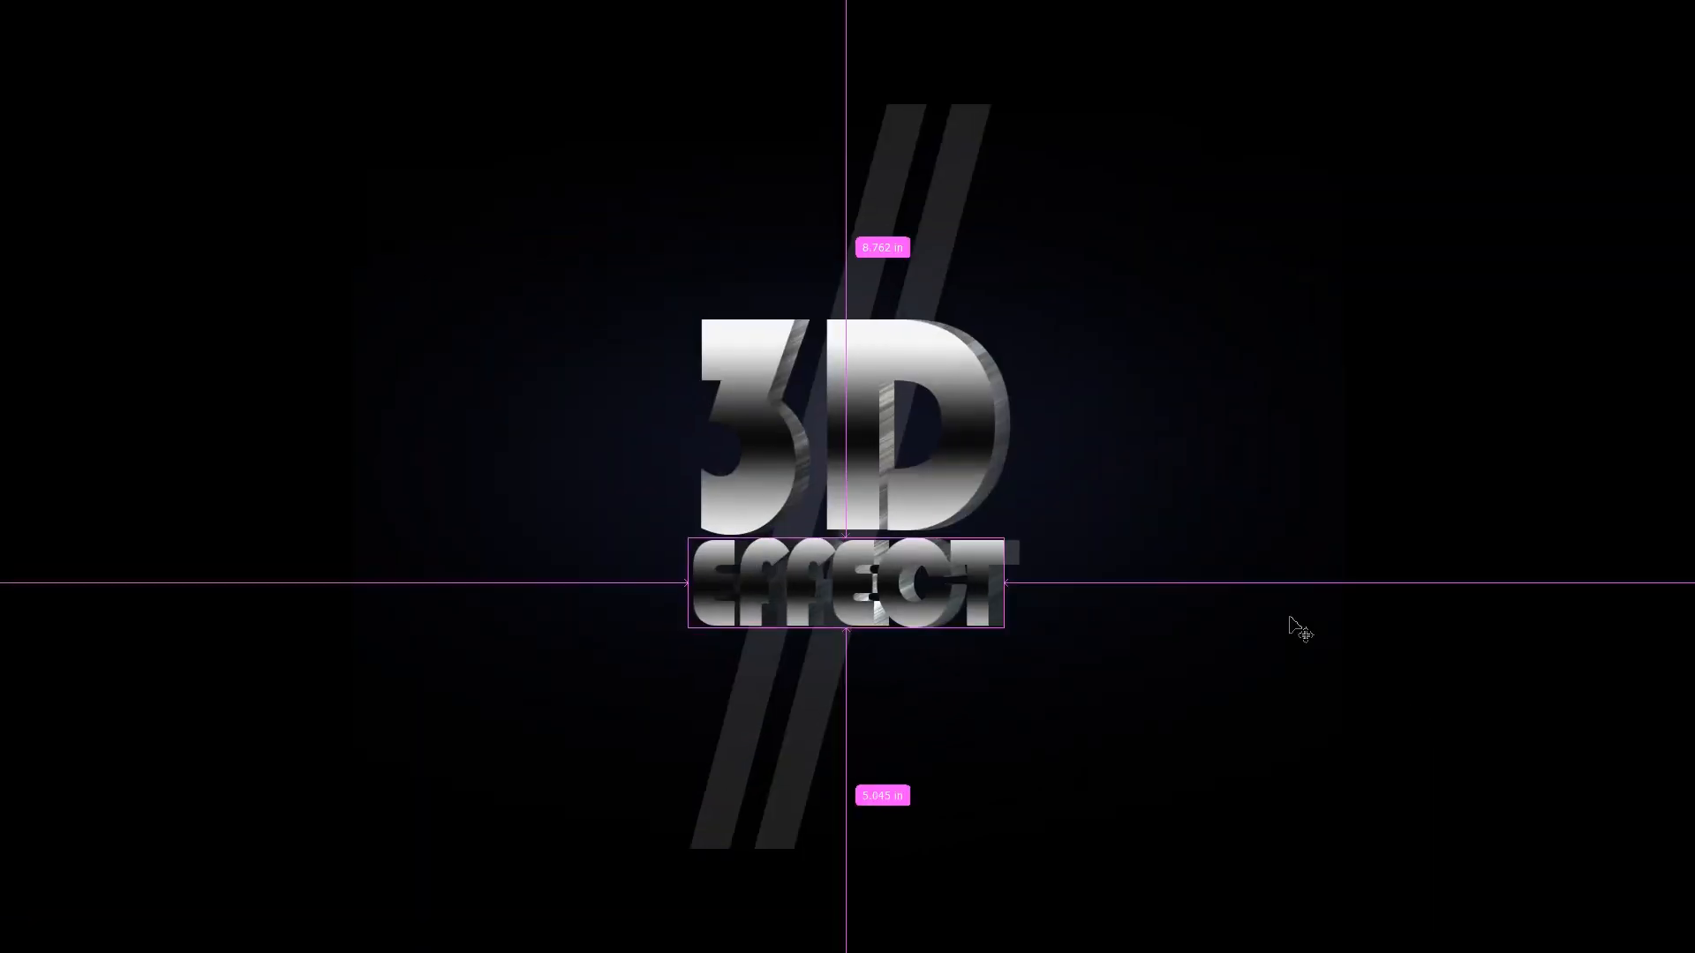